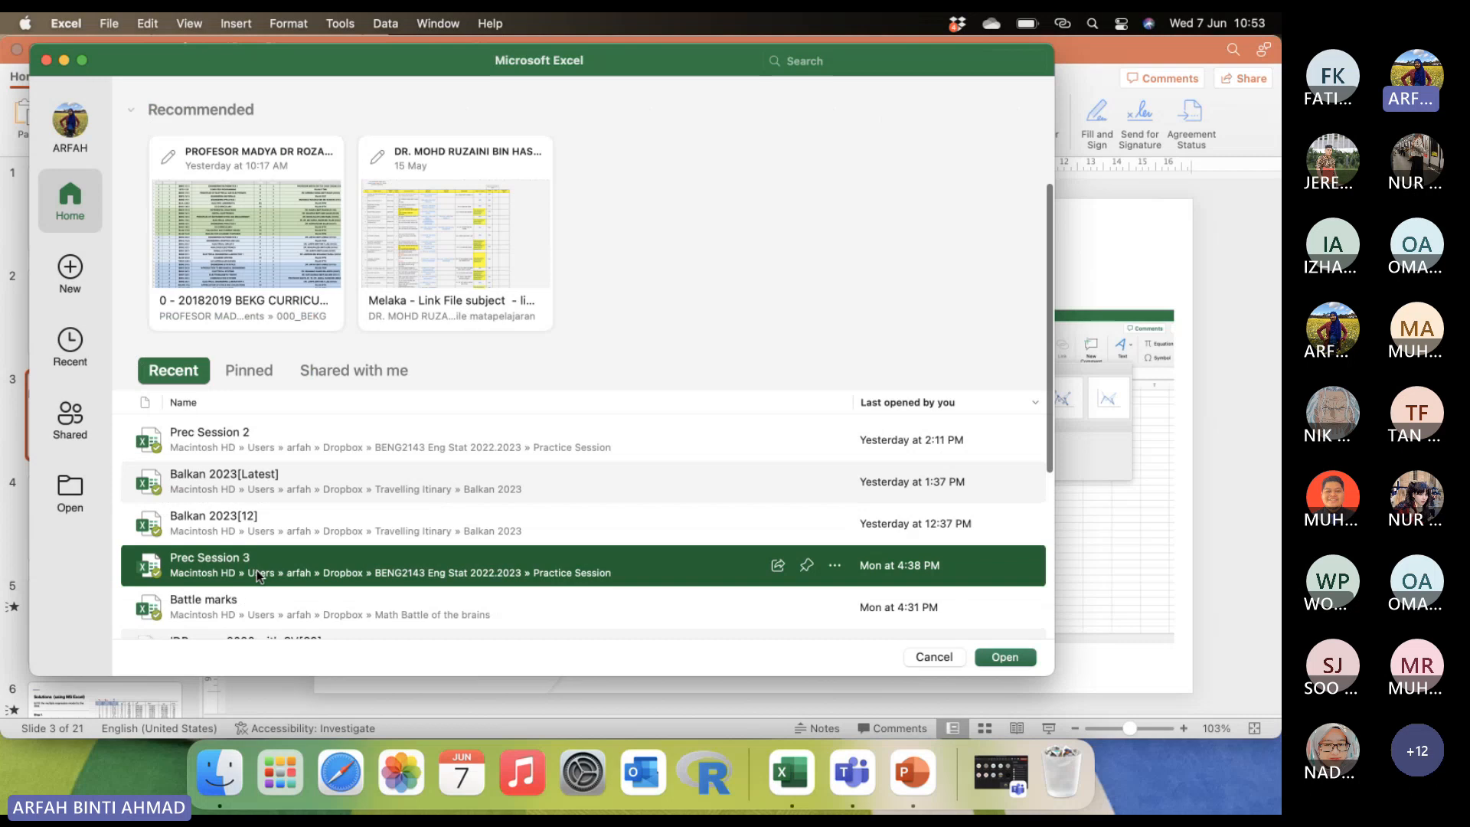
Open the recent workbook Prec Session 3 and go to the Example 2.1 (a) sheet.
double_click(259, 576)
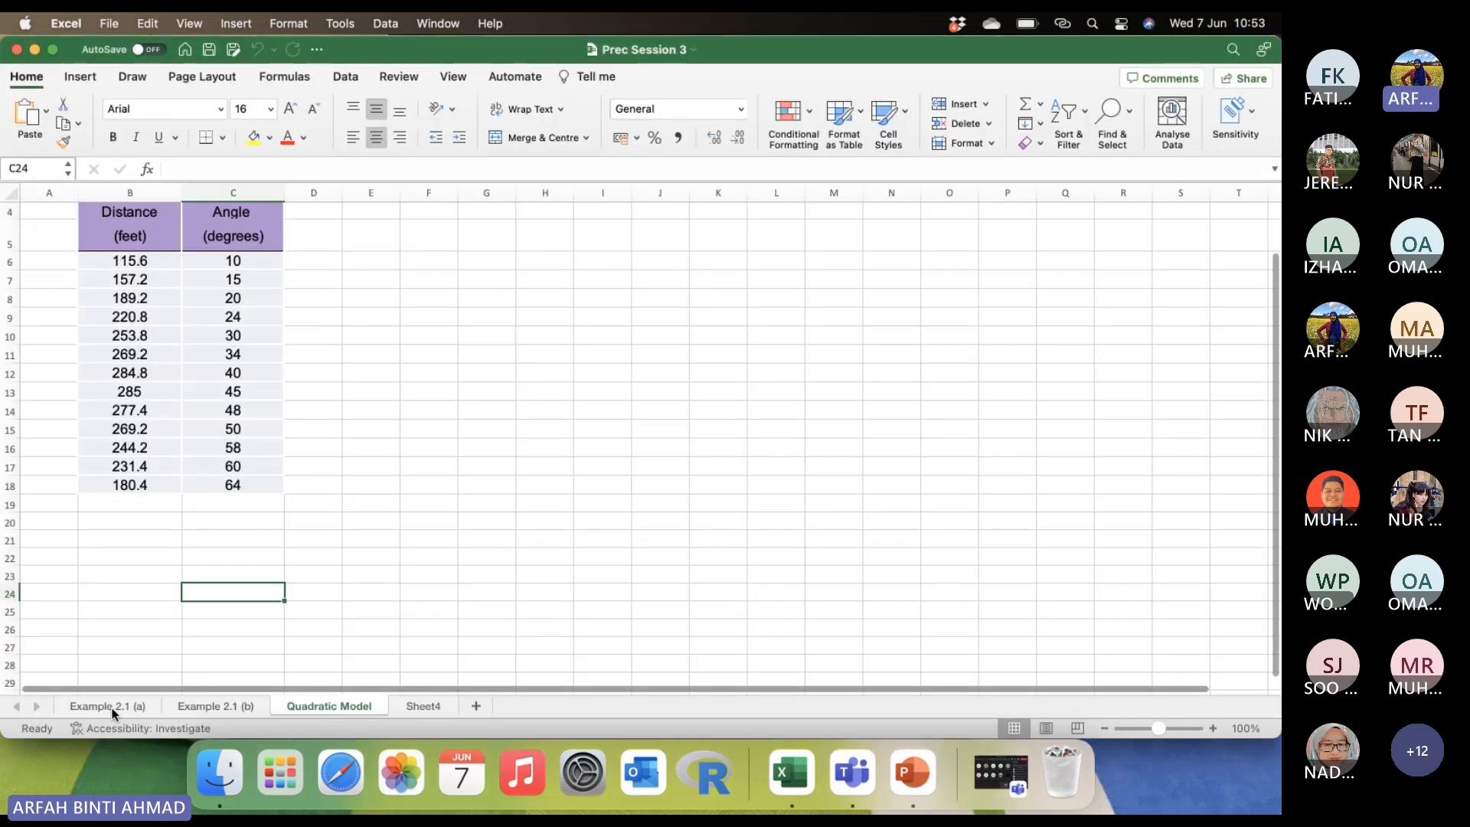
click(114, 706)
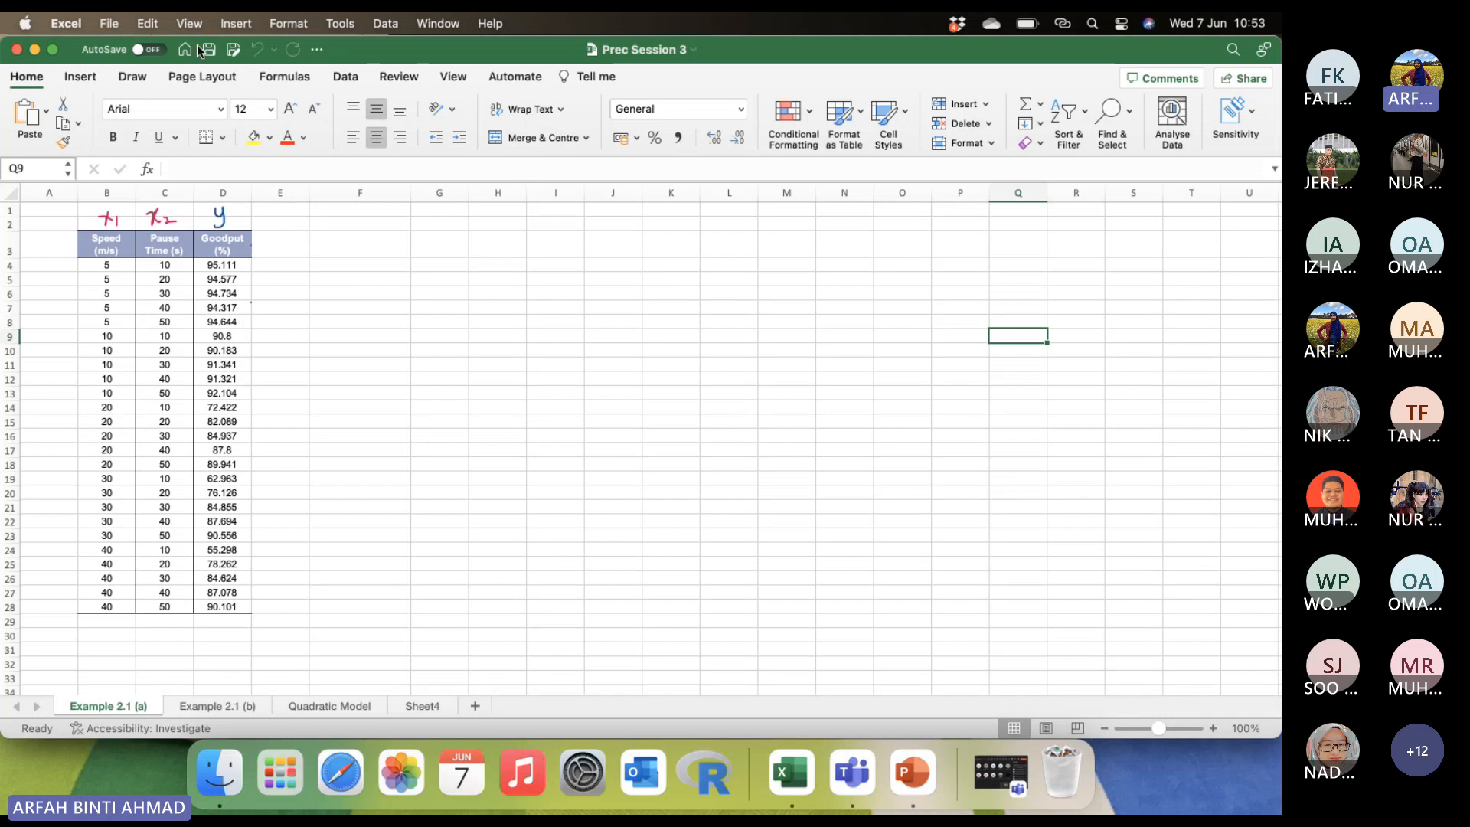
click(366, 170)
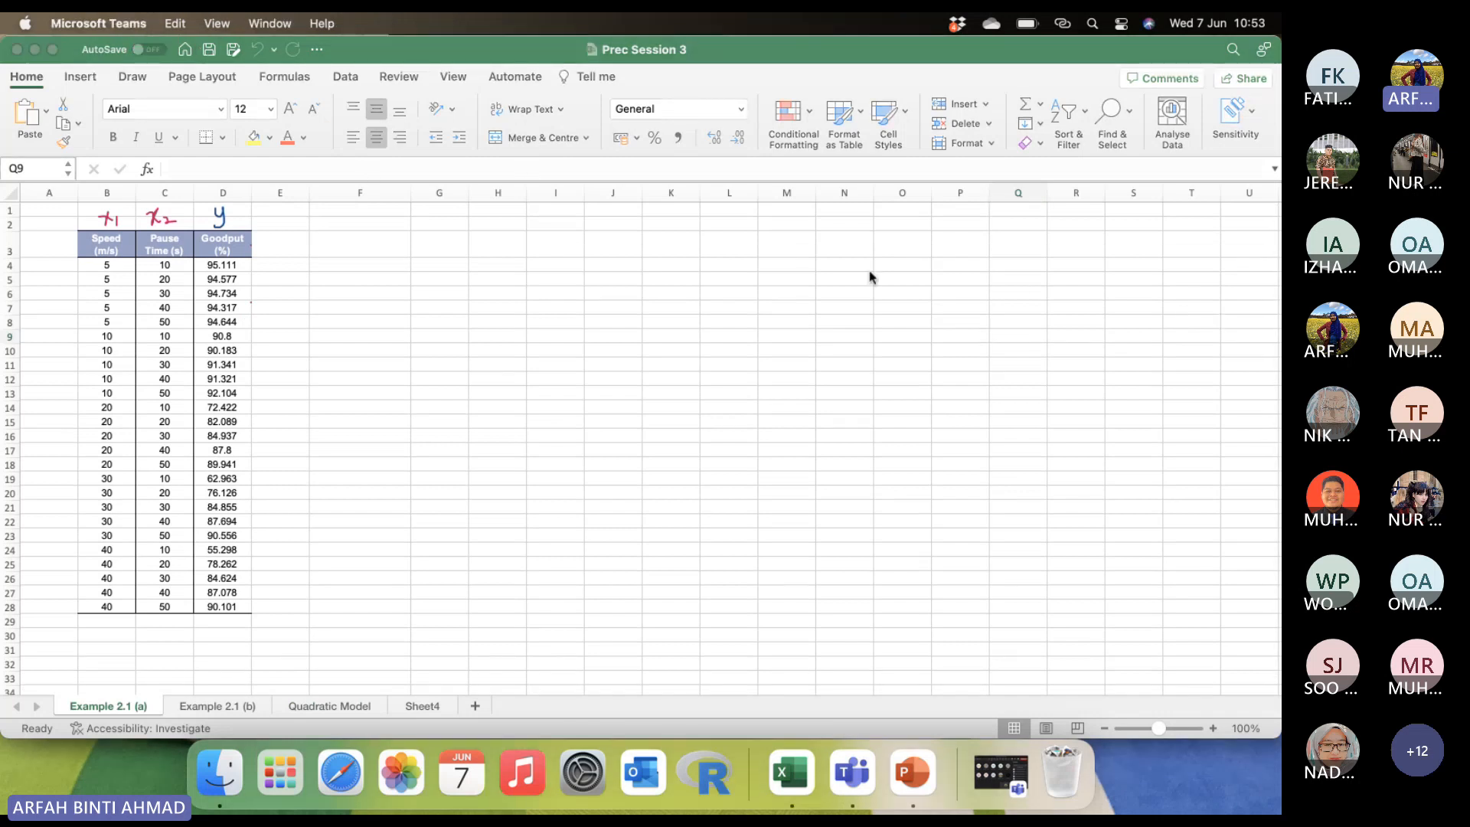
click(528, 310)
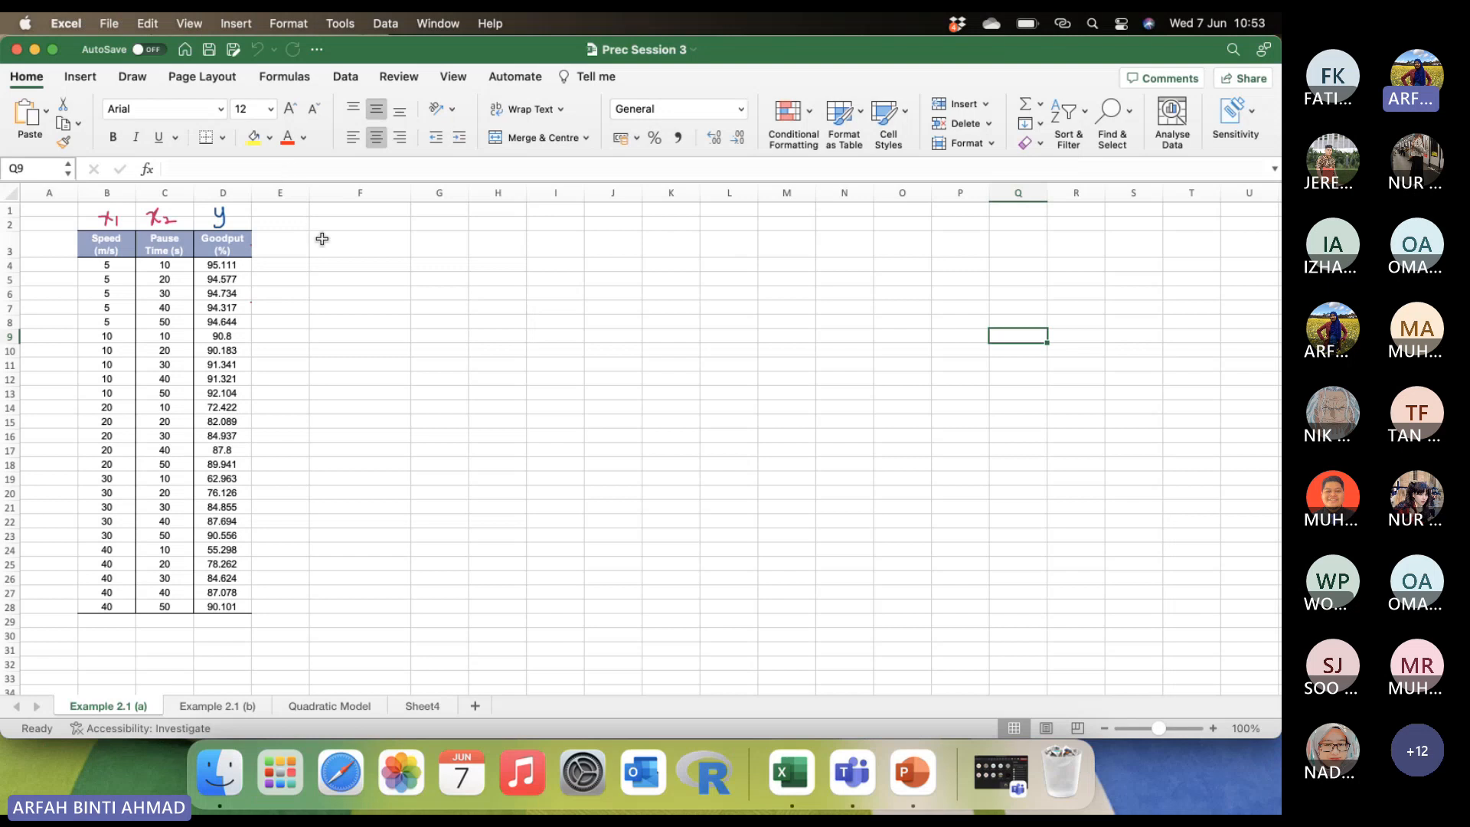
click(1214, 321)
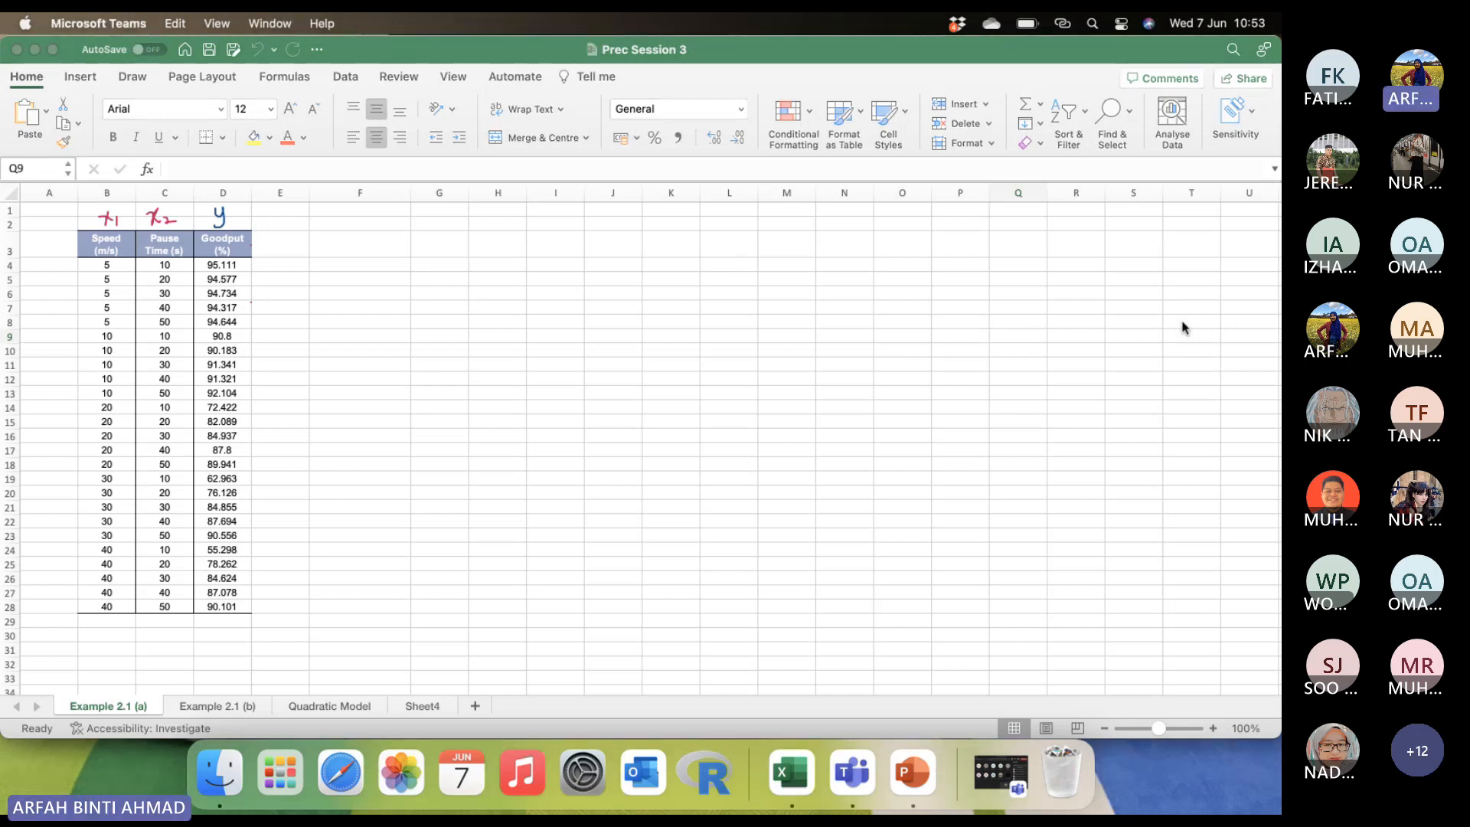
click(108, 236)
click(117, 251)
drag(118, 251, 121, 610)
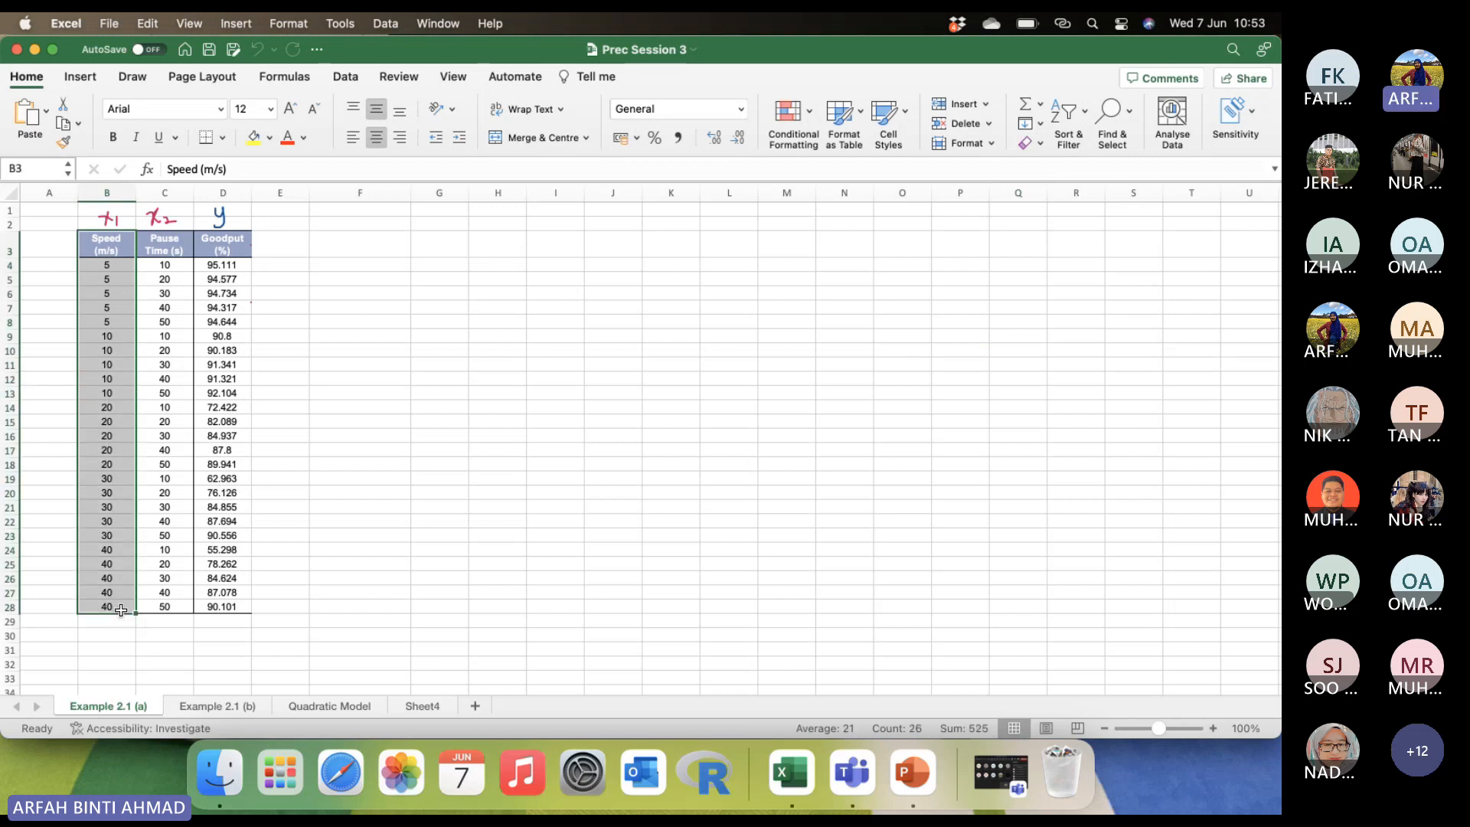
click(359, 490)
drag(110, 240, 121, 607)
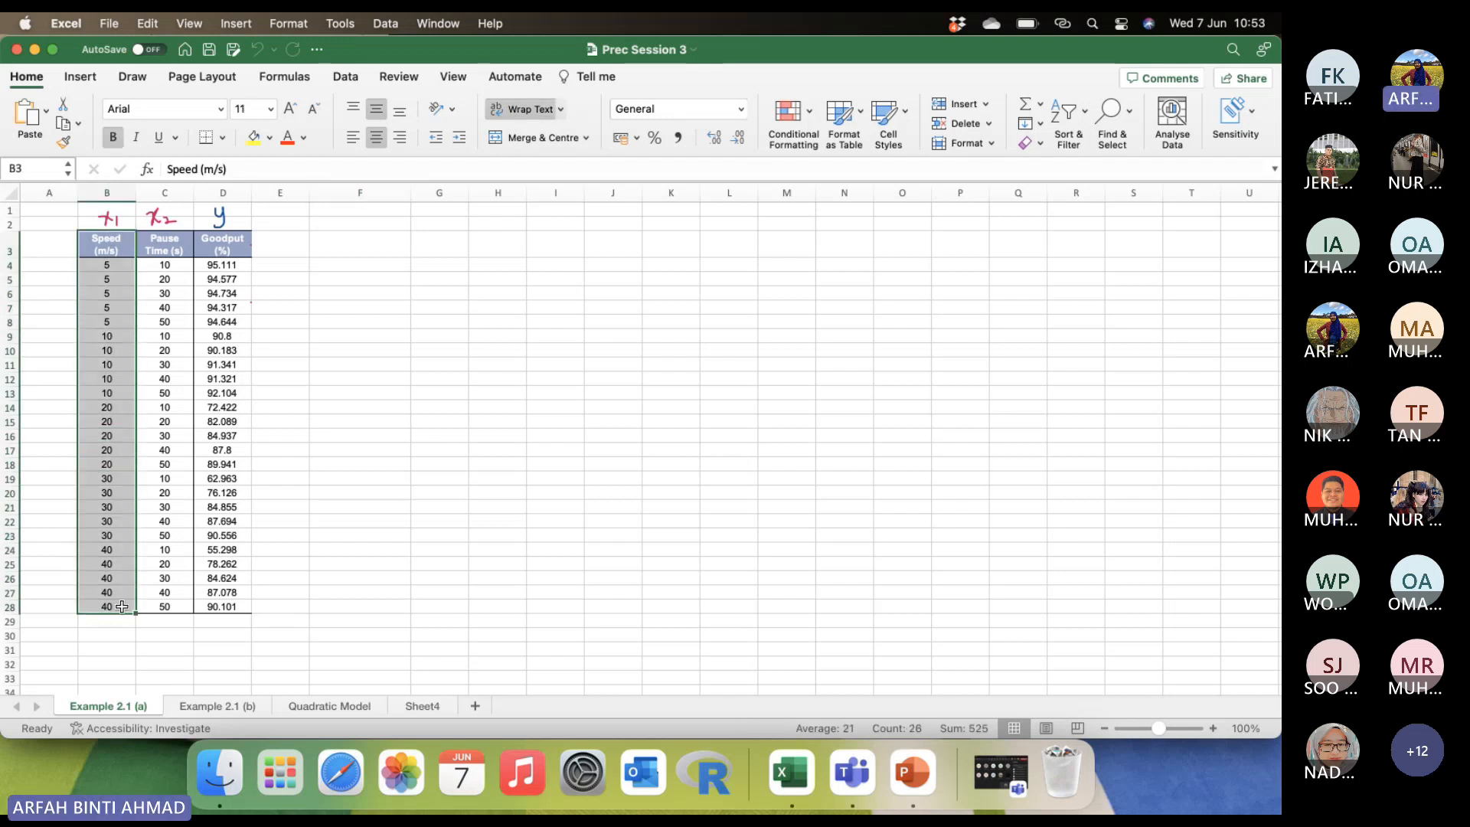
right_click(229, 238)
click(192, 291)
drag(222, 244, 229, 610)
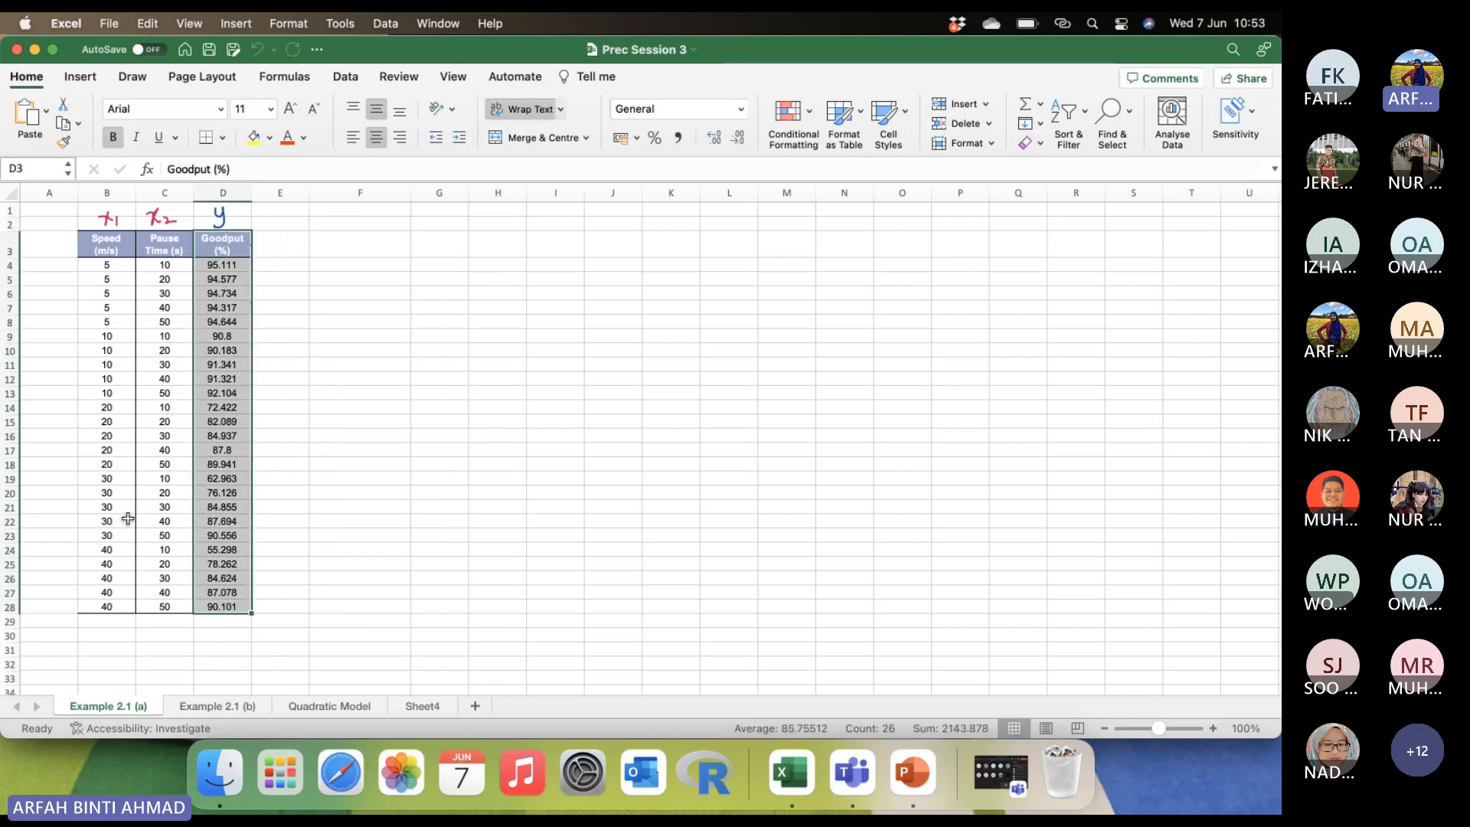
right_click(114, 236)
click(100, 378)
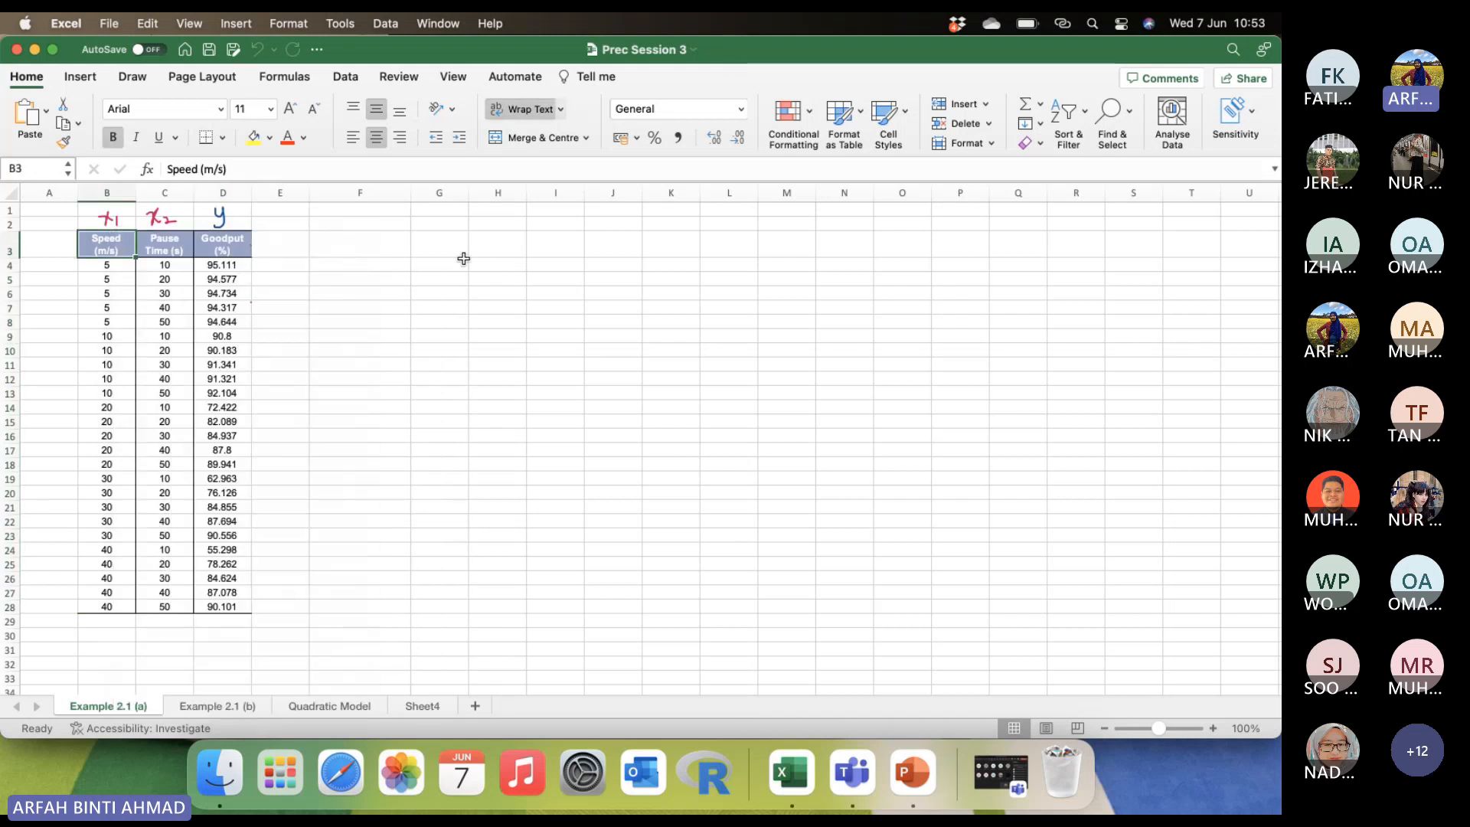
click(440, 321)
Insert a markers-only scatter chart from the Speed (m/s) and Goodput (%) columns, headers included, leaving out Pause Time.
drag(106, 244, 108, 608)
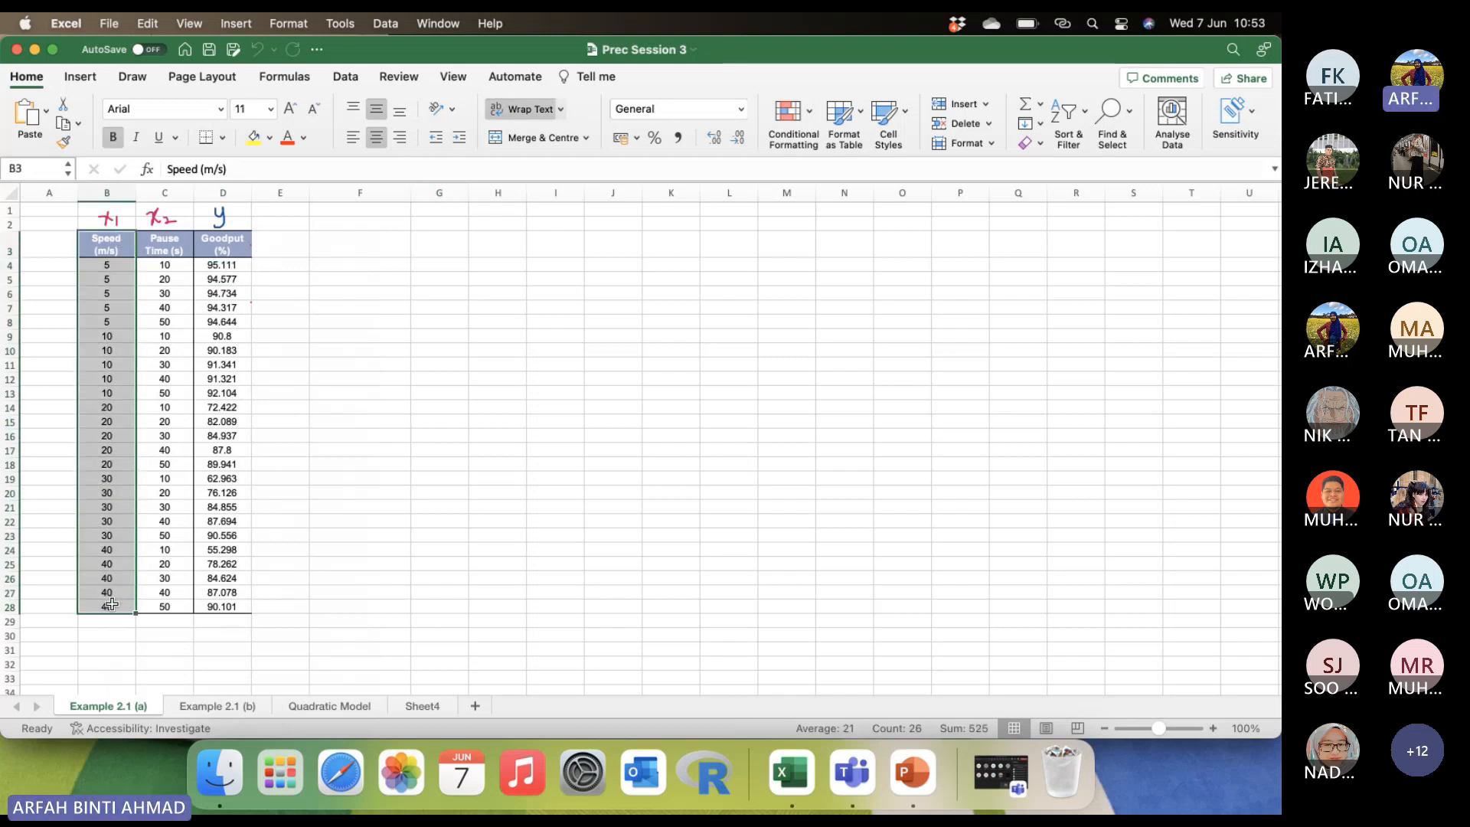
drag(224, 244, 222, 607)
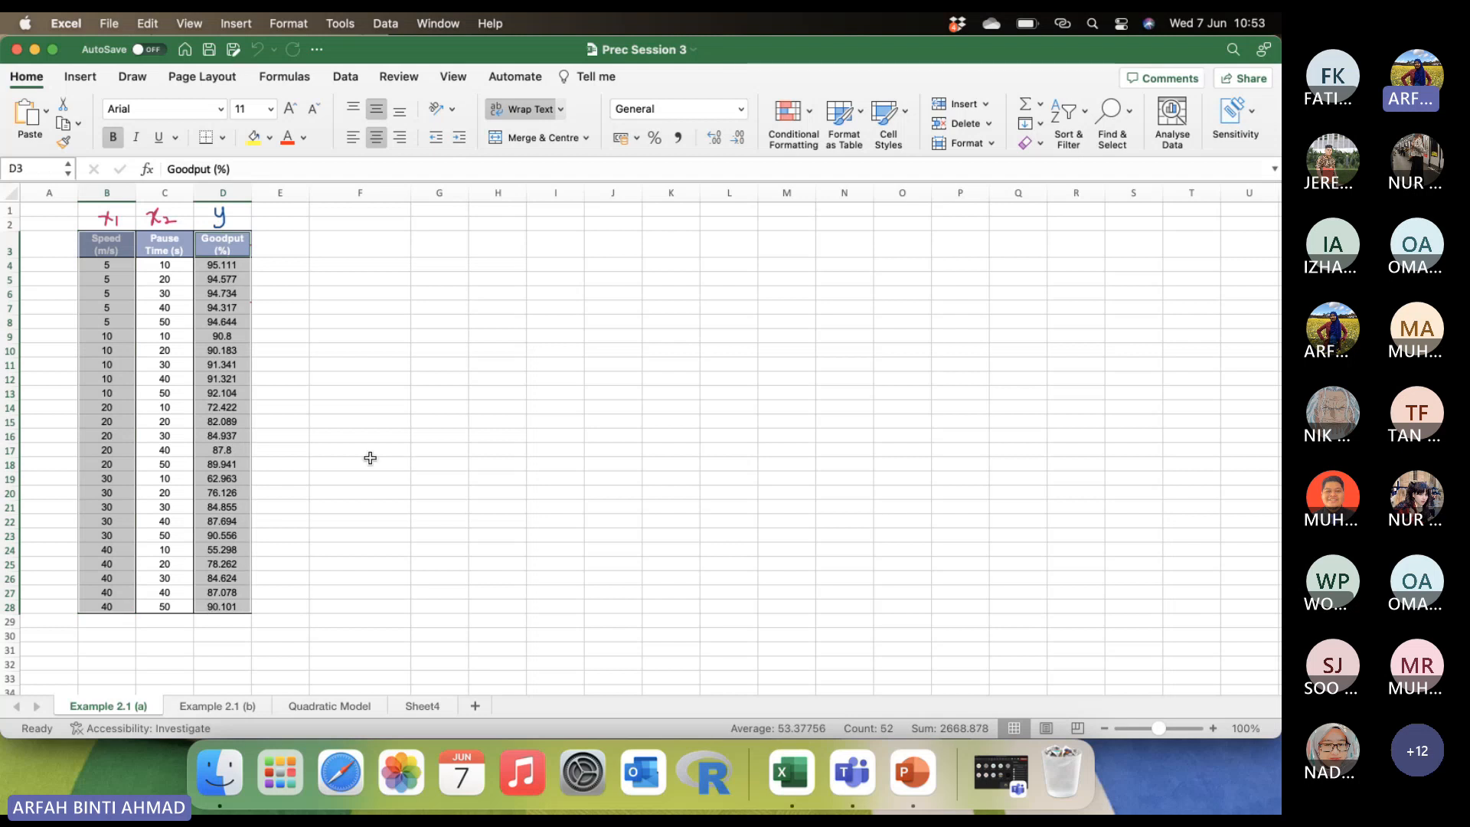
click(76, 80)
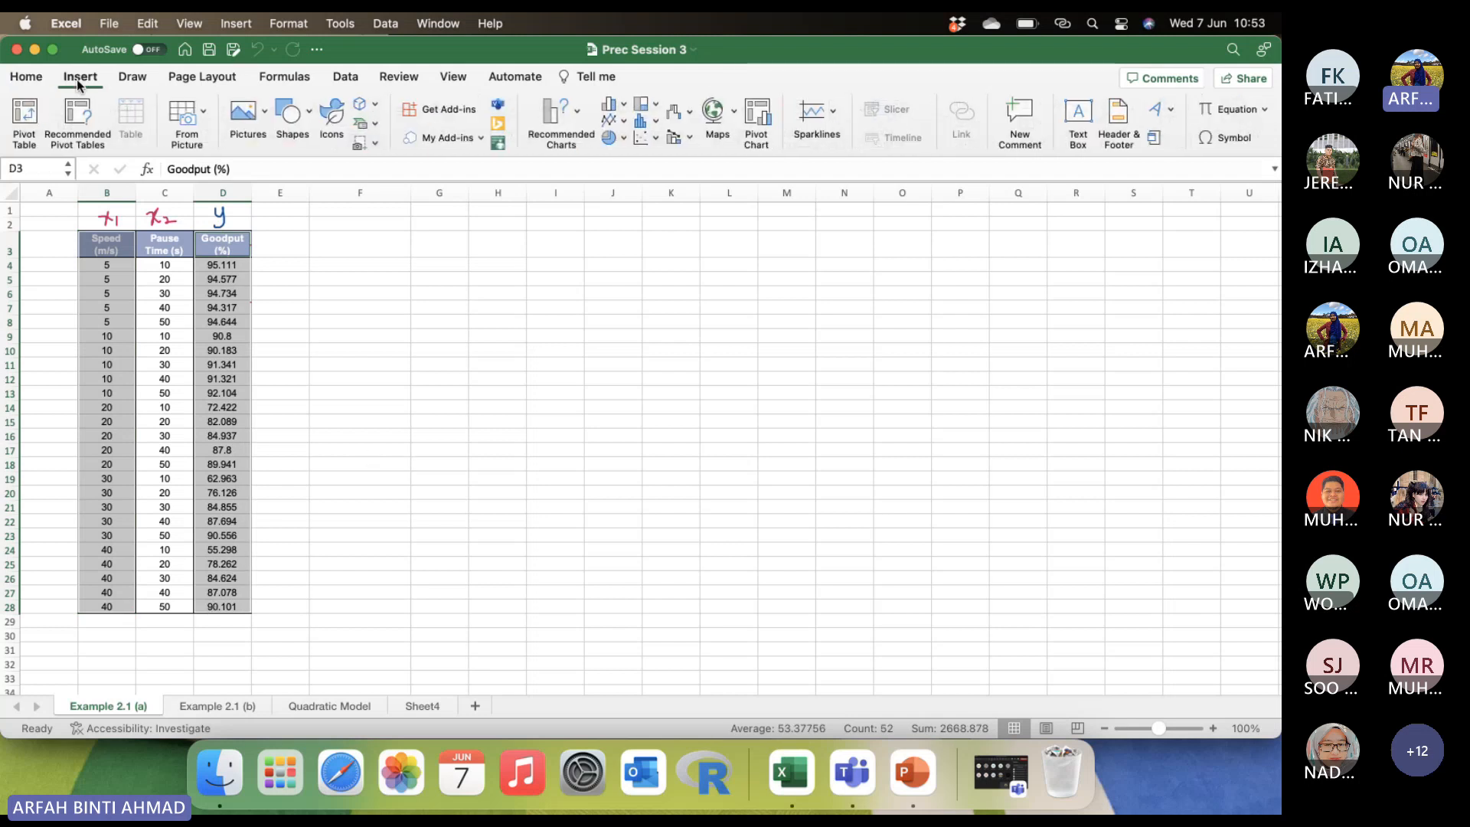
click(644, 139)
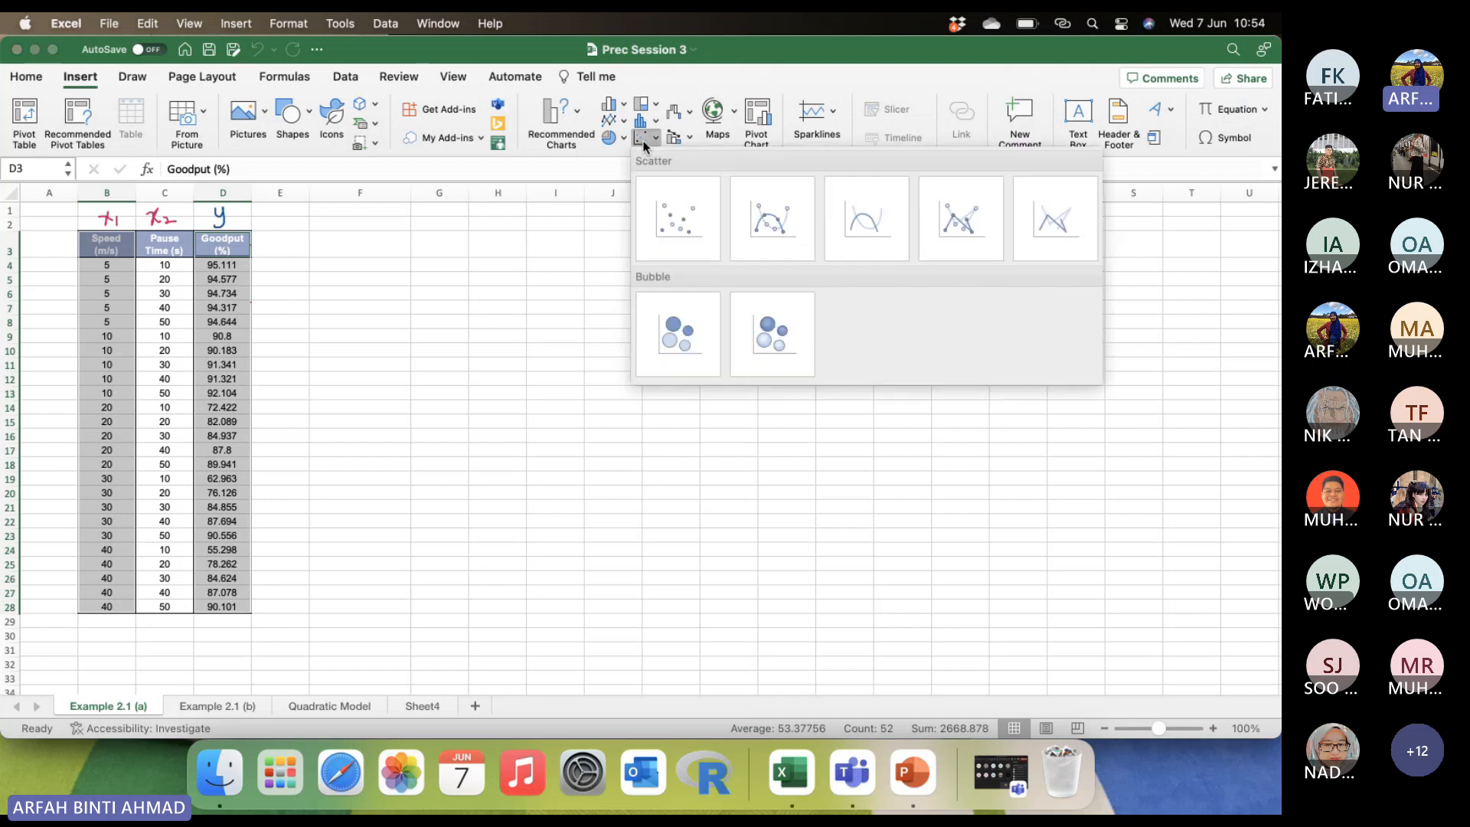
click(665, 222)
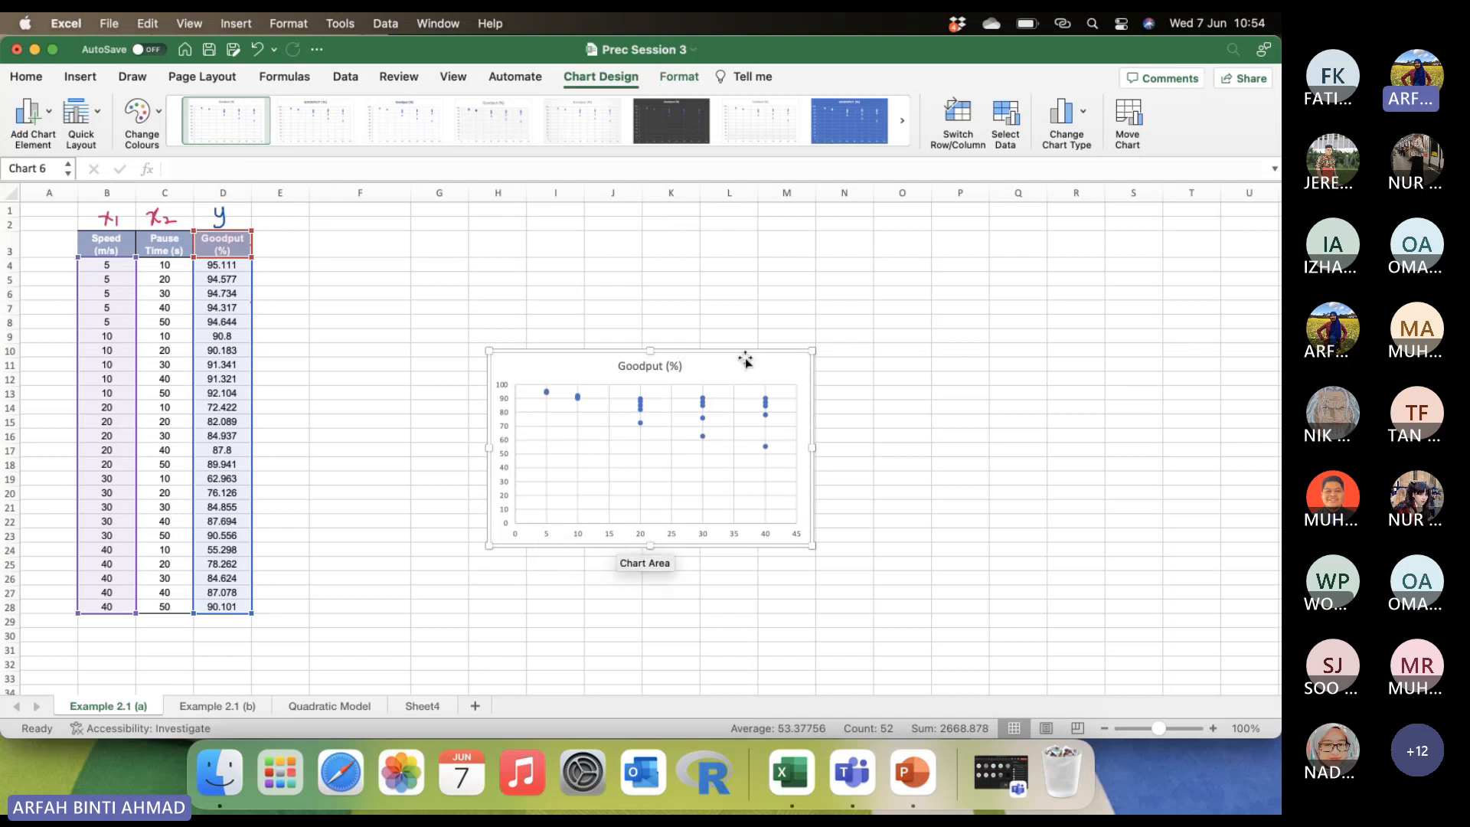
Enlarge the scatter chart beside the data table across columns F to L and apply the hatched-background style with hollow diamond markers.
drag(745, 360, 578, 251)
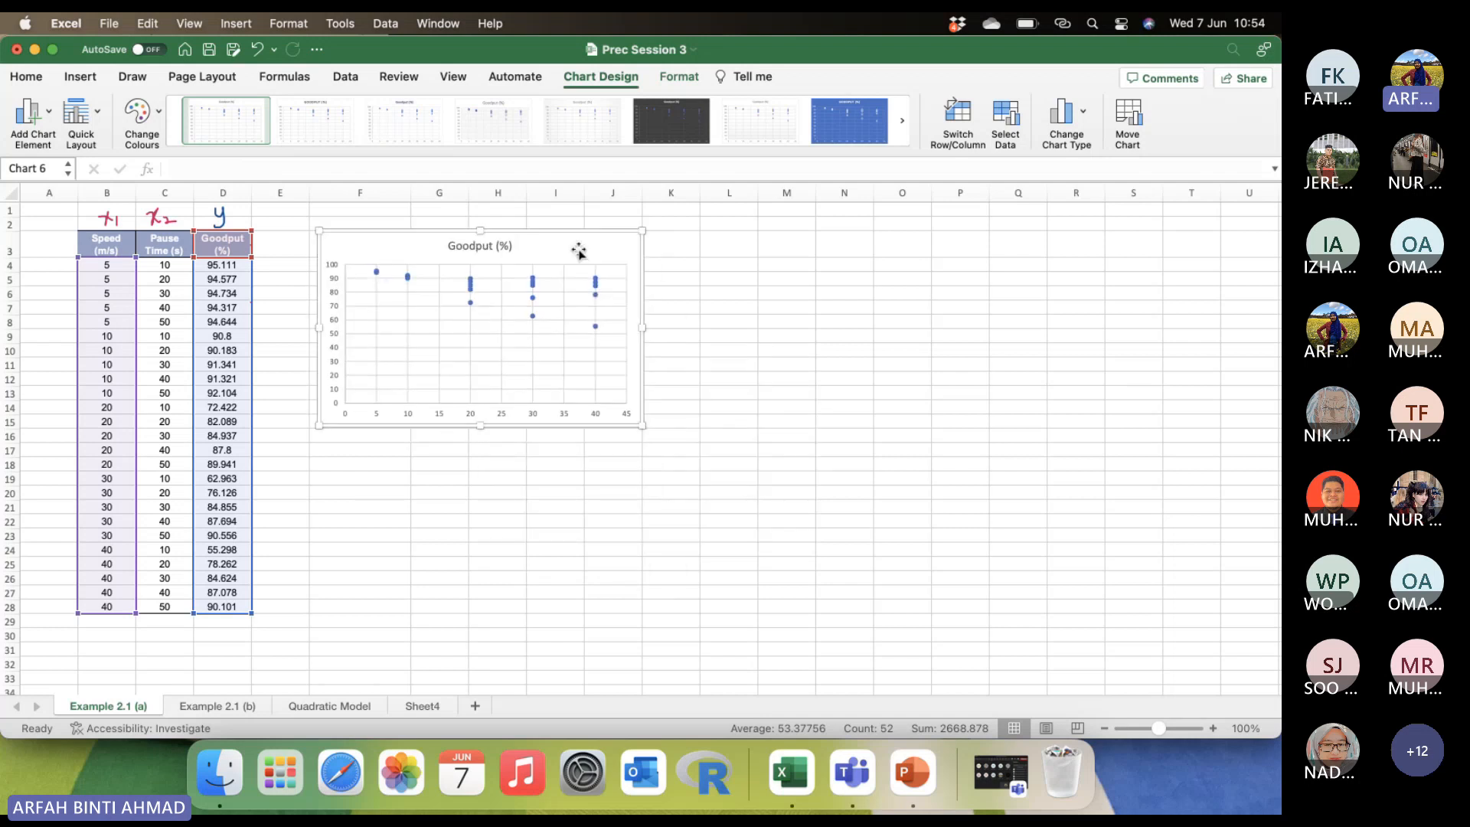
drag(641, 425, 745, 544)
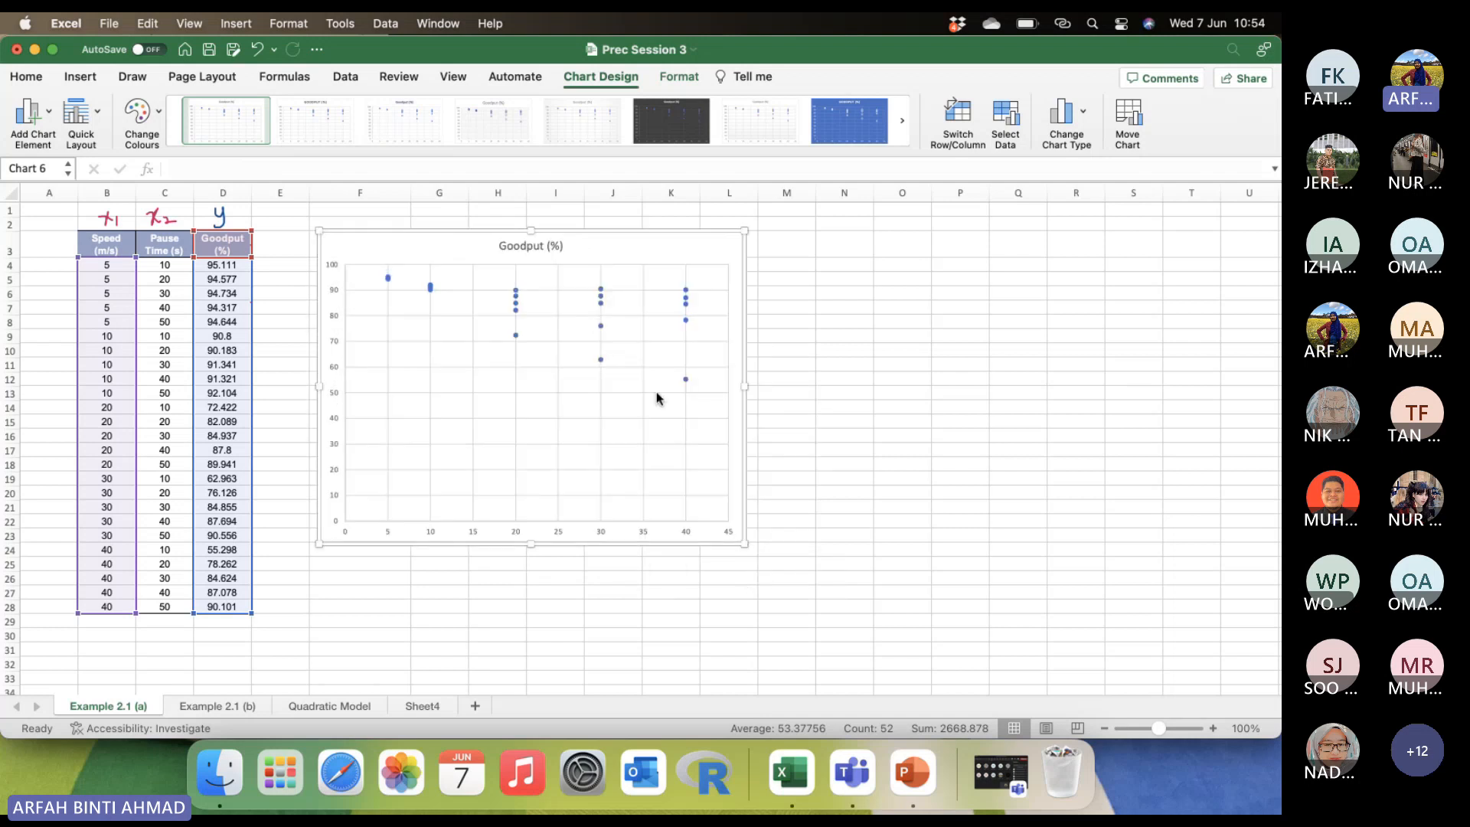
click(903, 121)
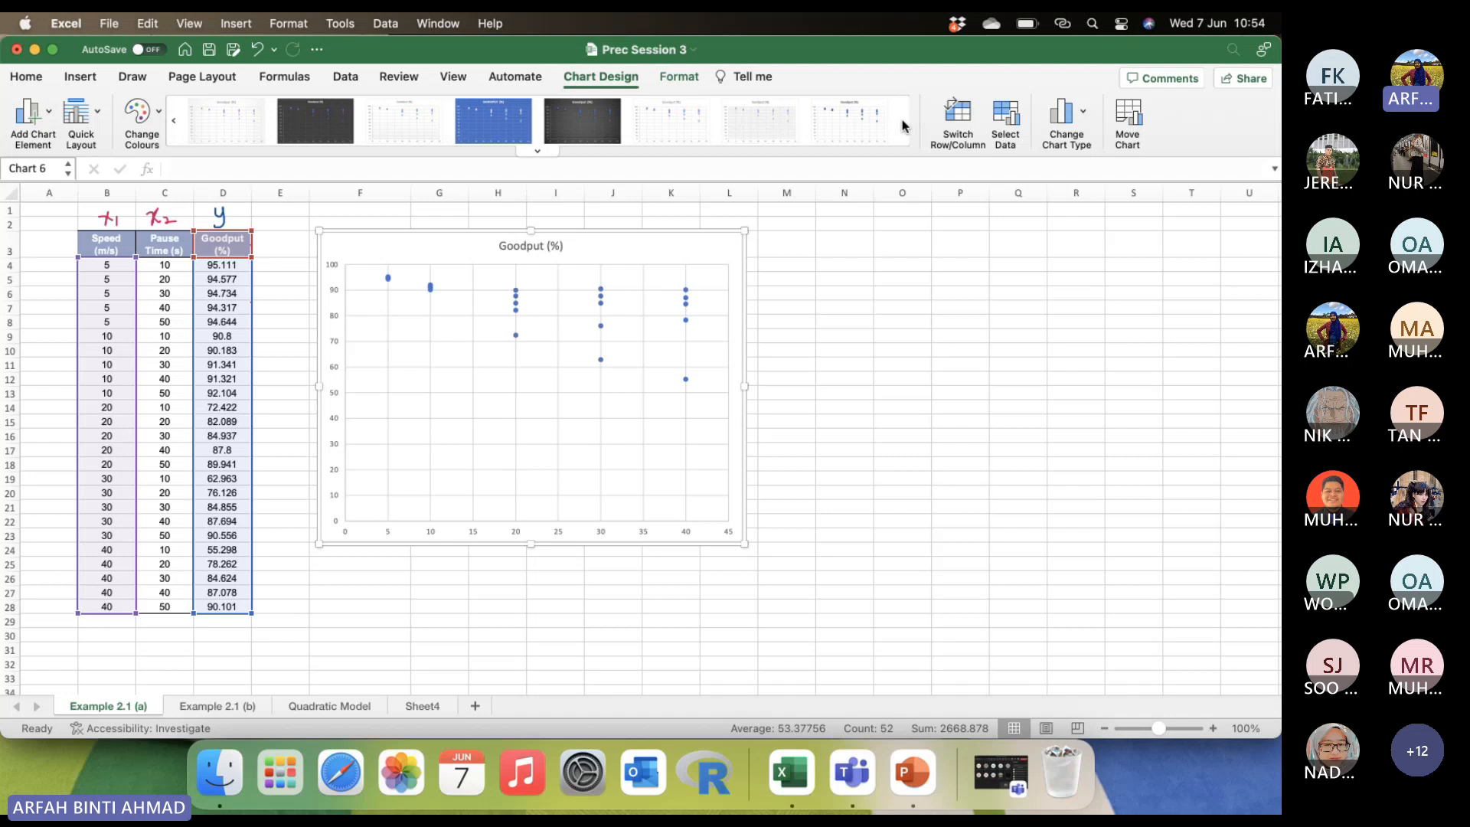
click(762, 122)
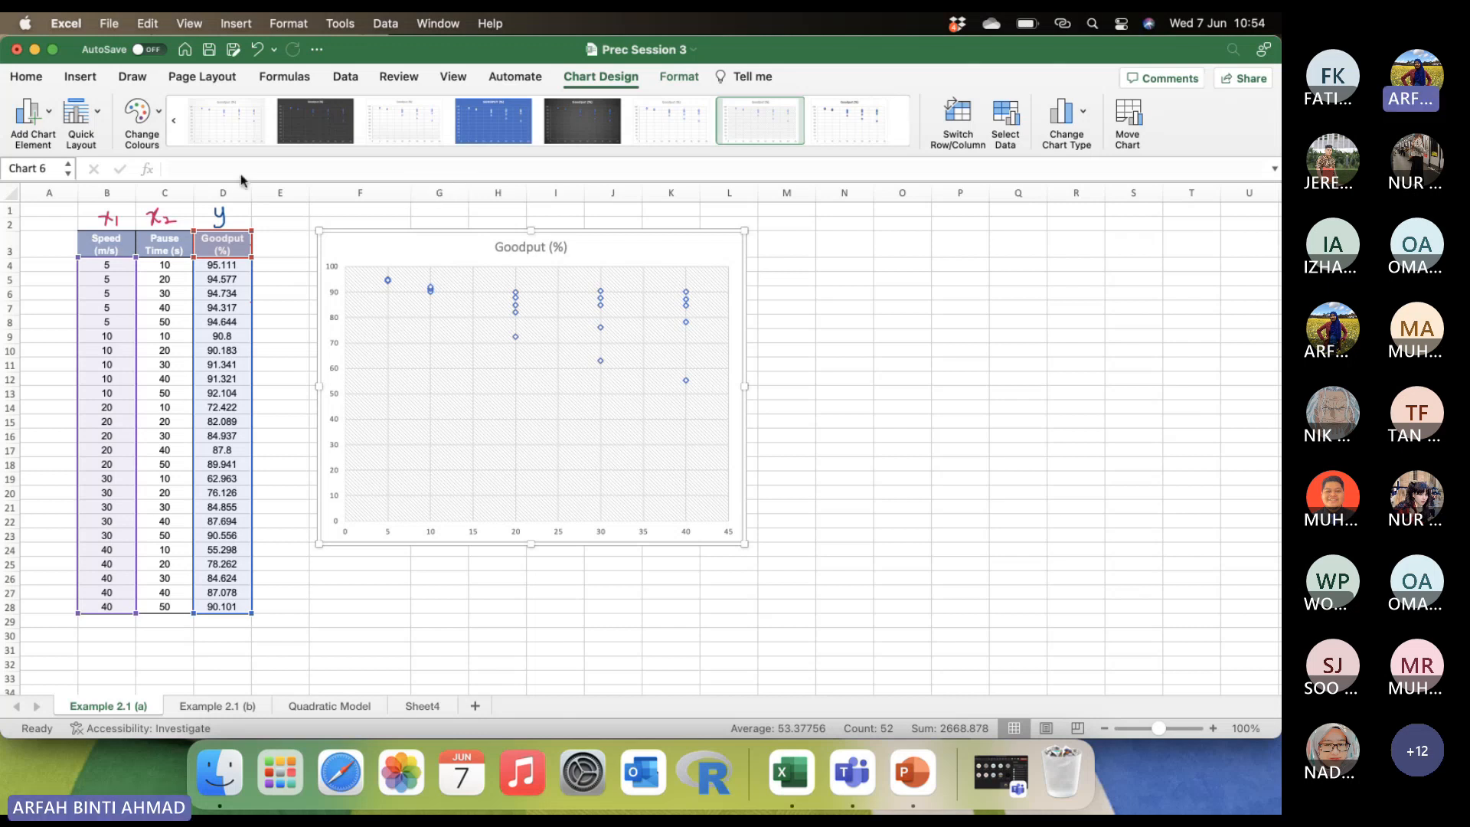
Add primary horizontal and primary vertical axis titles to the scatter chart.
click(33, 133)
mouse_move(37, 158)
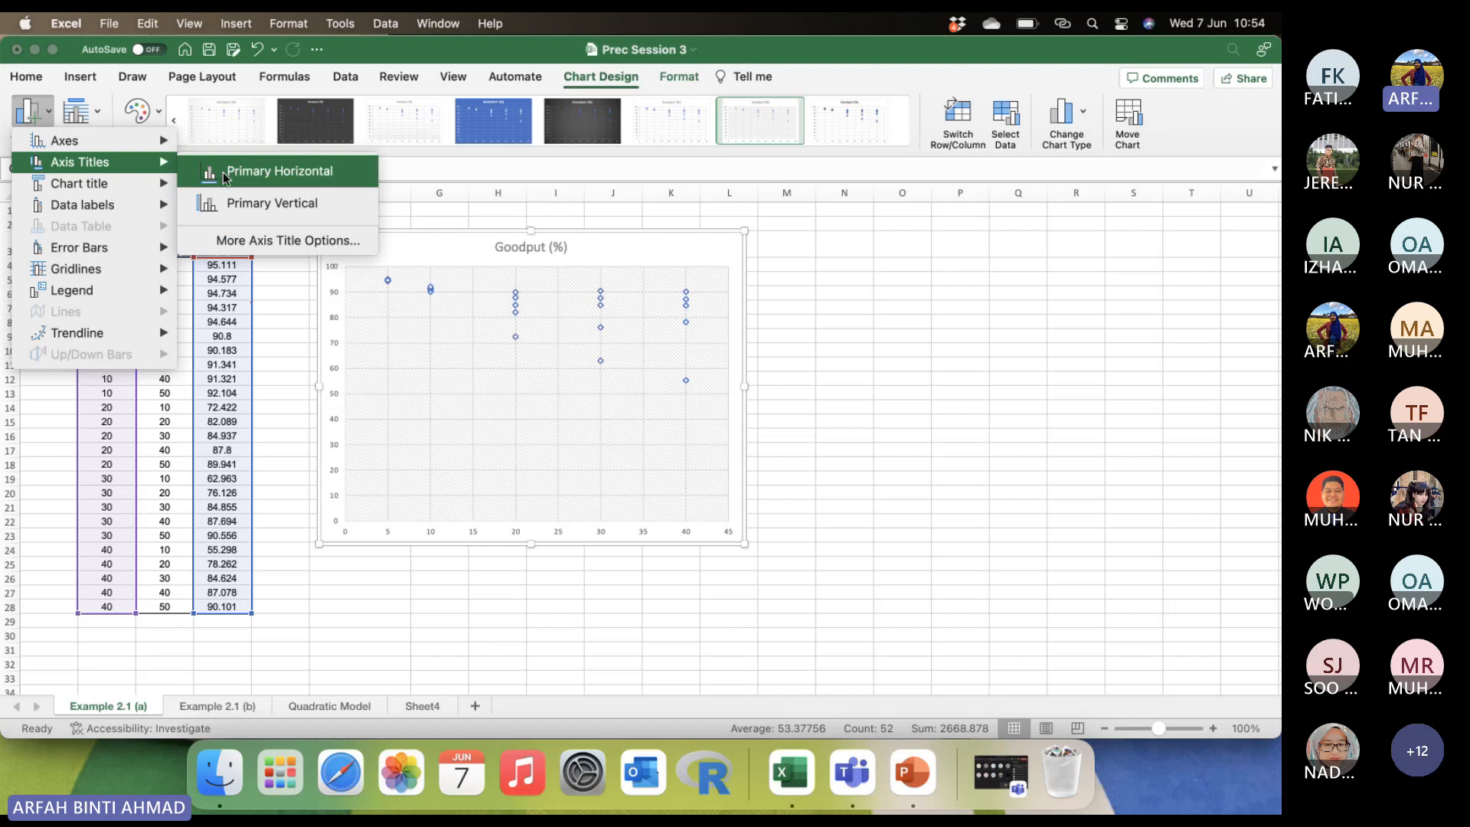
click(277, 171)
click(35, 113)
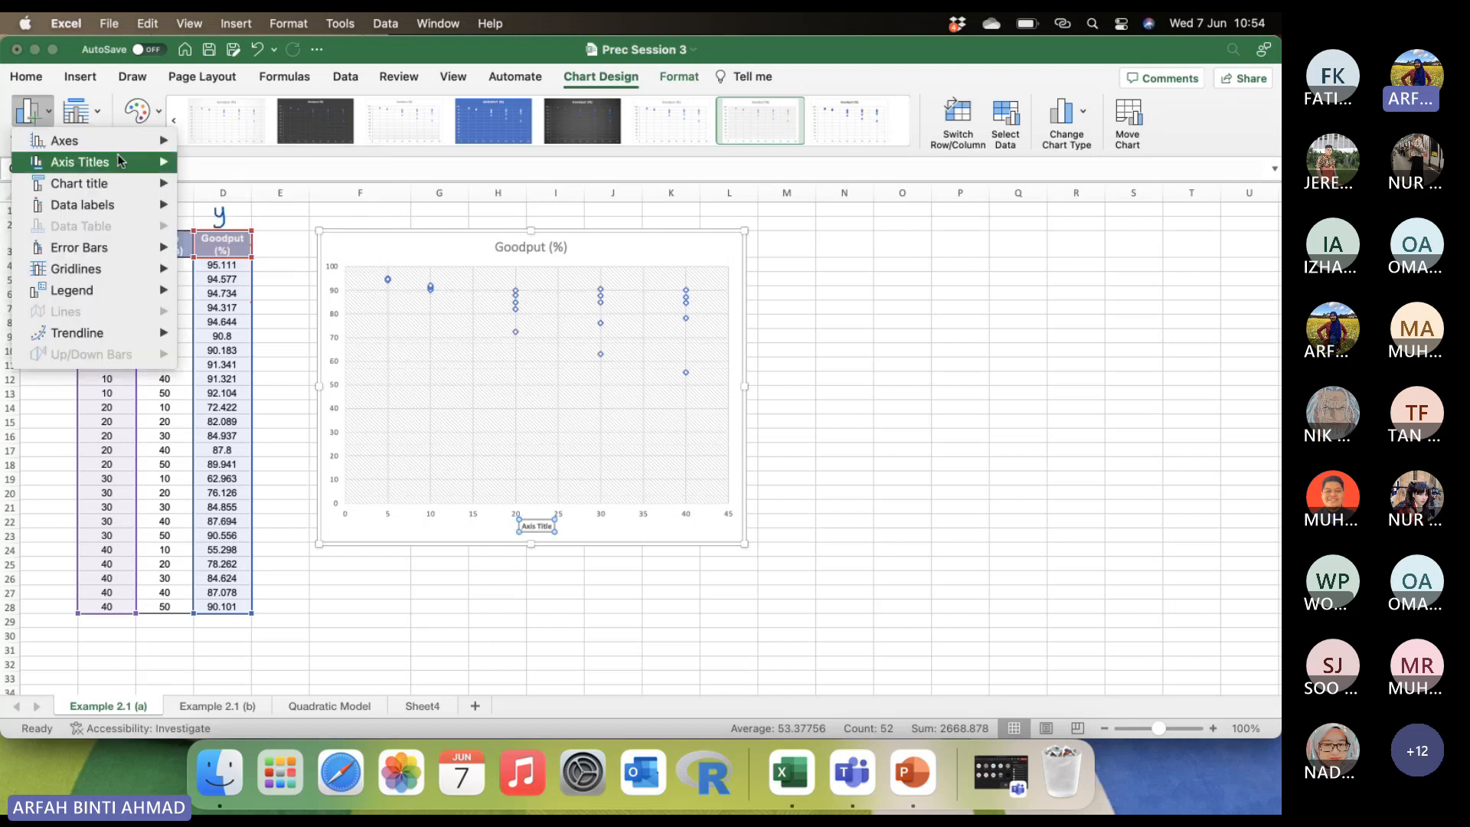
mouse_move(118, 156)
click(233, 207)
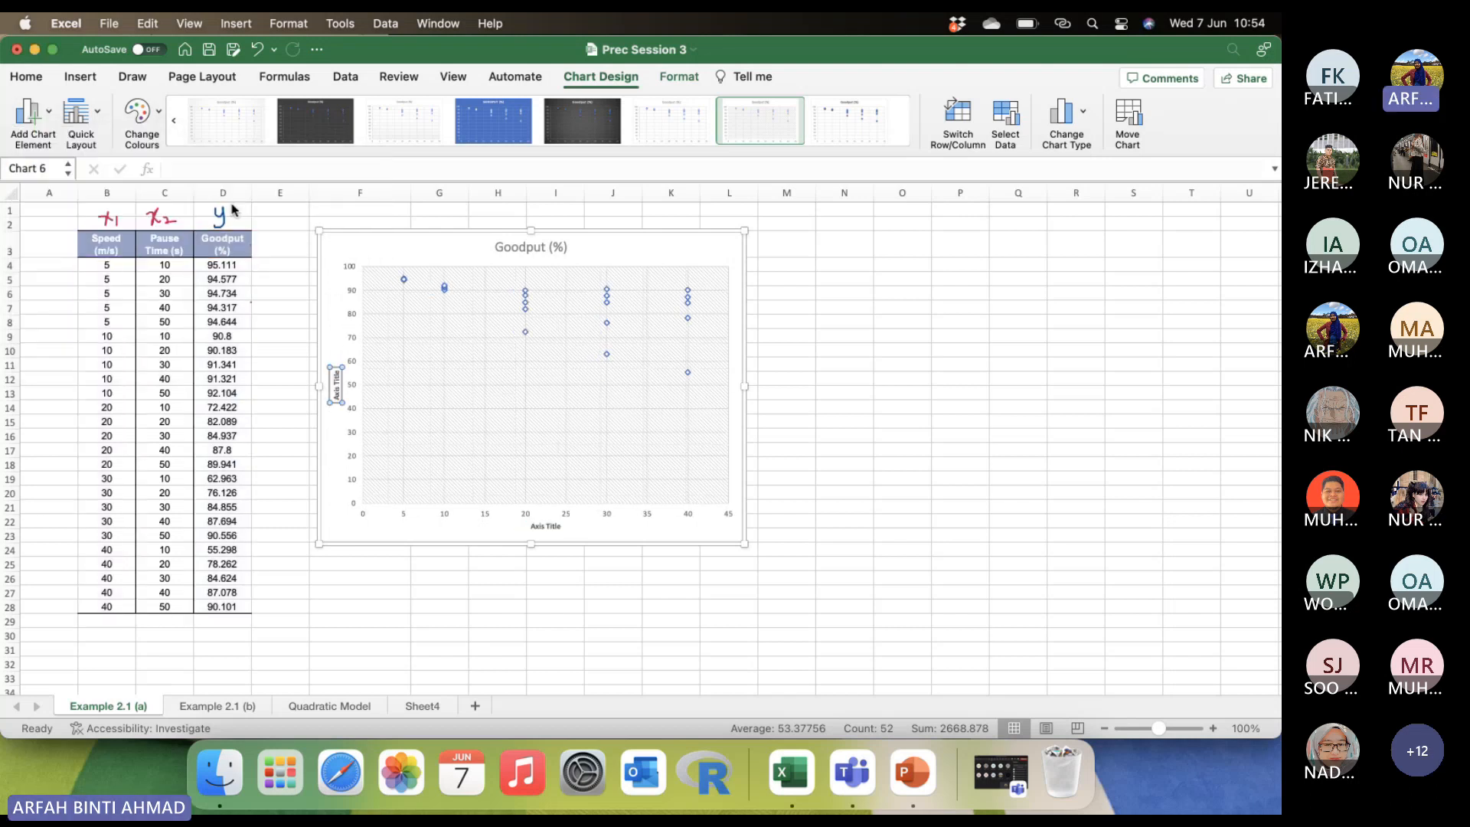
Replace the horizontal axis title's placeholder text with "Speed (m/s)".
double_click(556, 527)
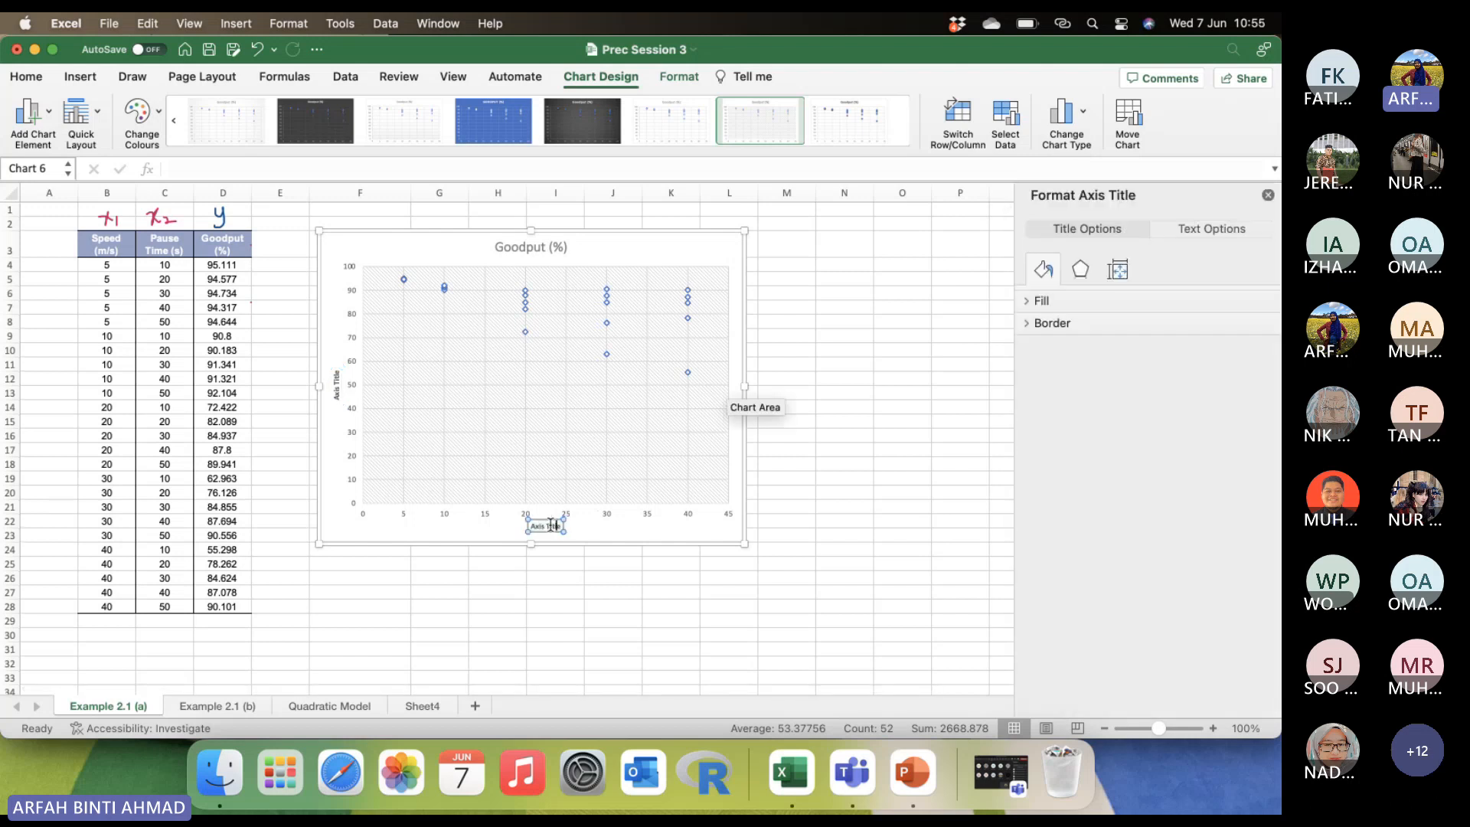
drag(558, 526, 527, 526)
text(Speed (m/s))
Replace the vertical axis title's placeholder text with "Goodput (%)".
click(334, 380)
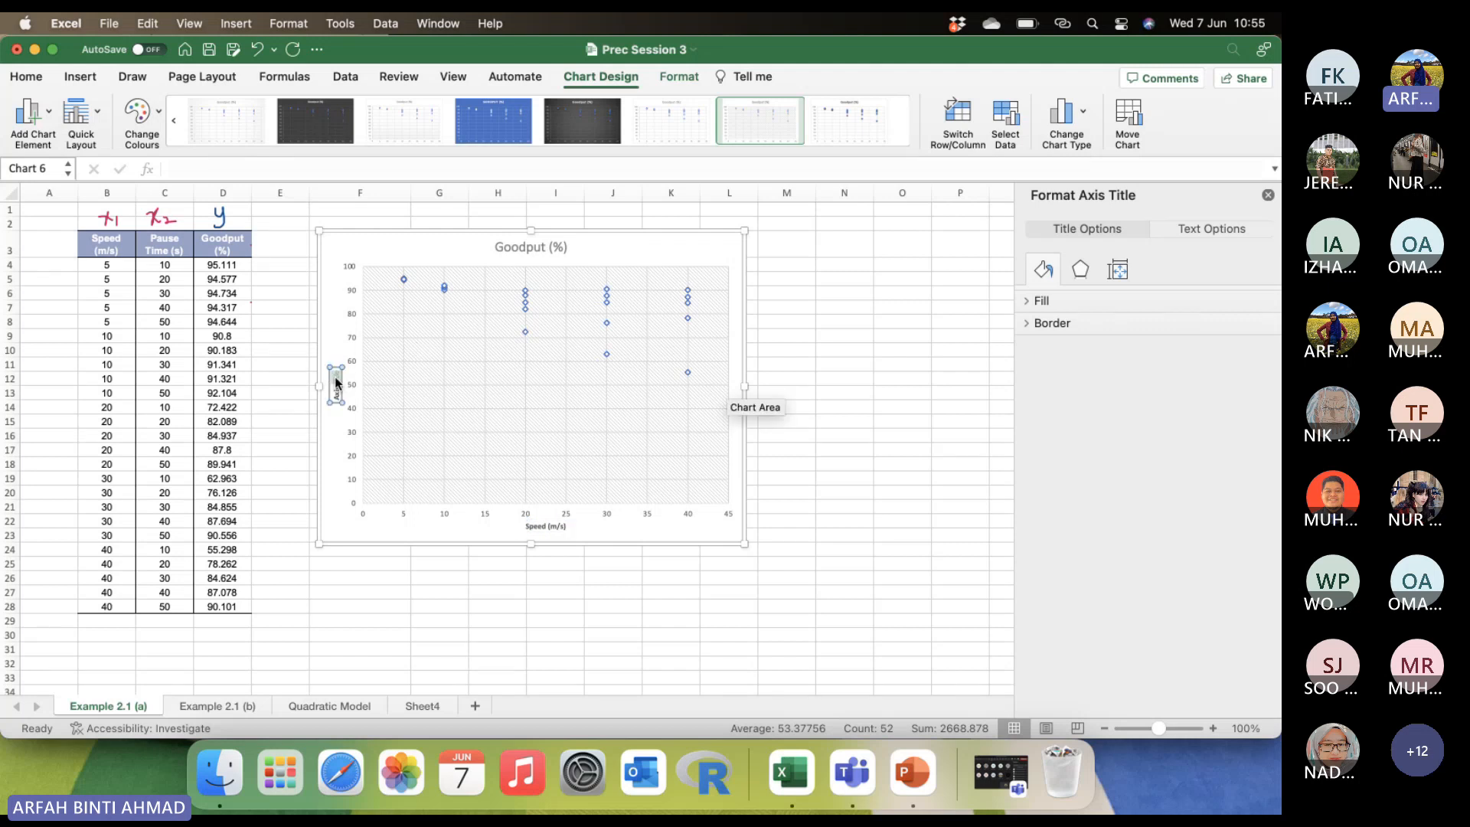
drag(336, 371, 335, 408)
text(Goodput (%))
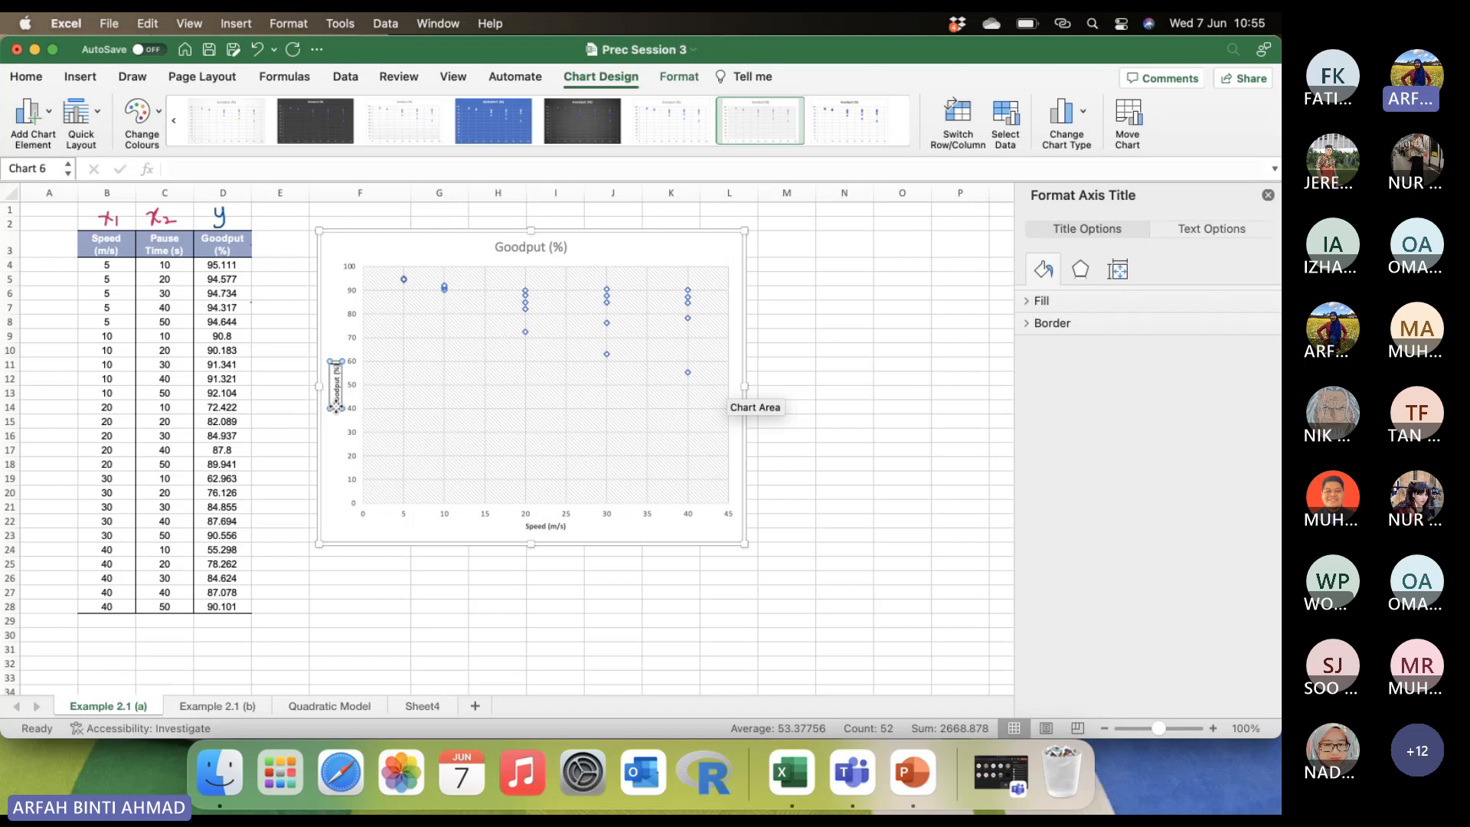
Increase the font size of both the Goodput (%) and Speed (m/s) axis titles to 12.
click(330, 325)
click(336, 383)
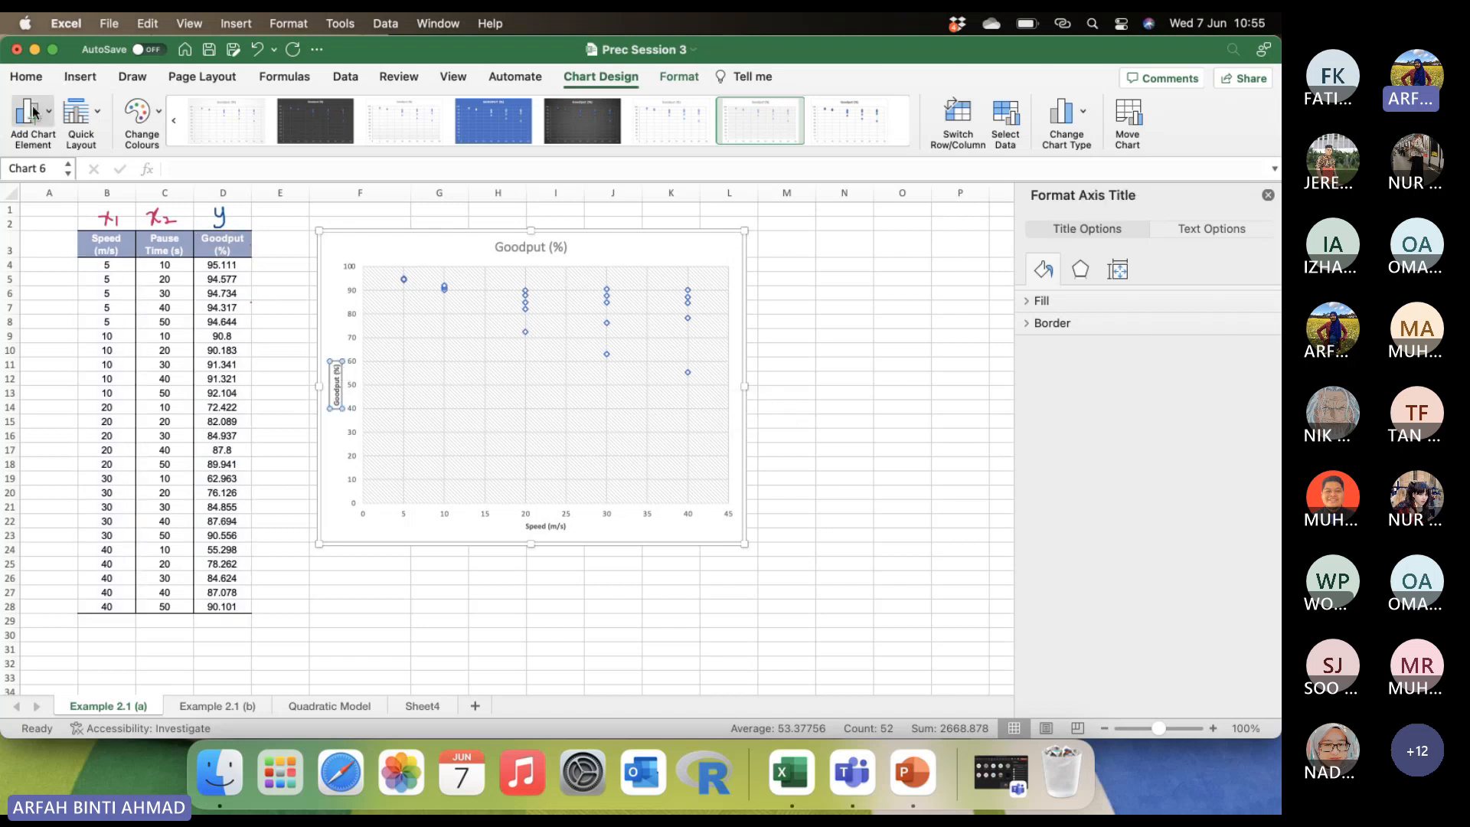
click(26, 77)
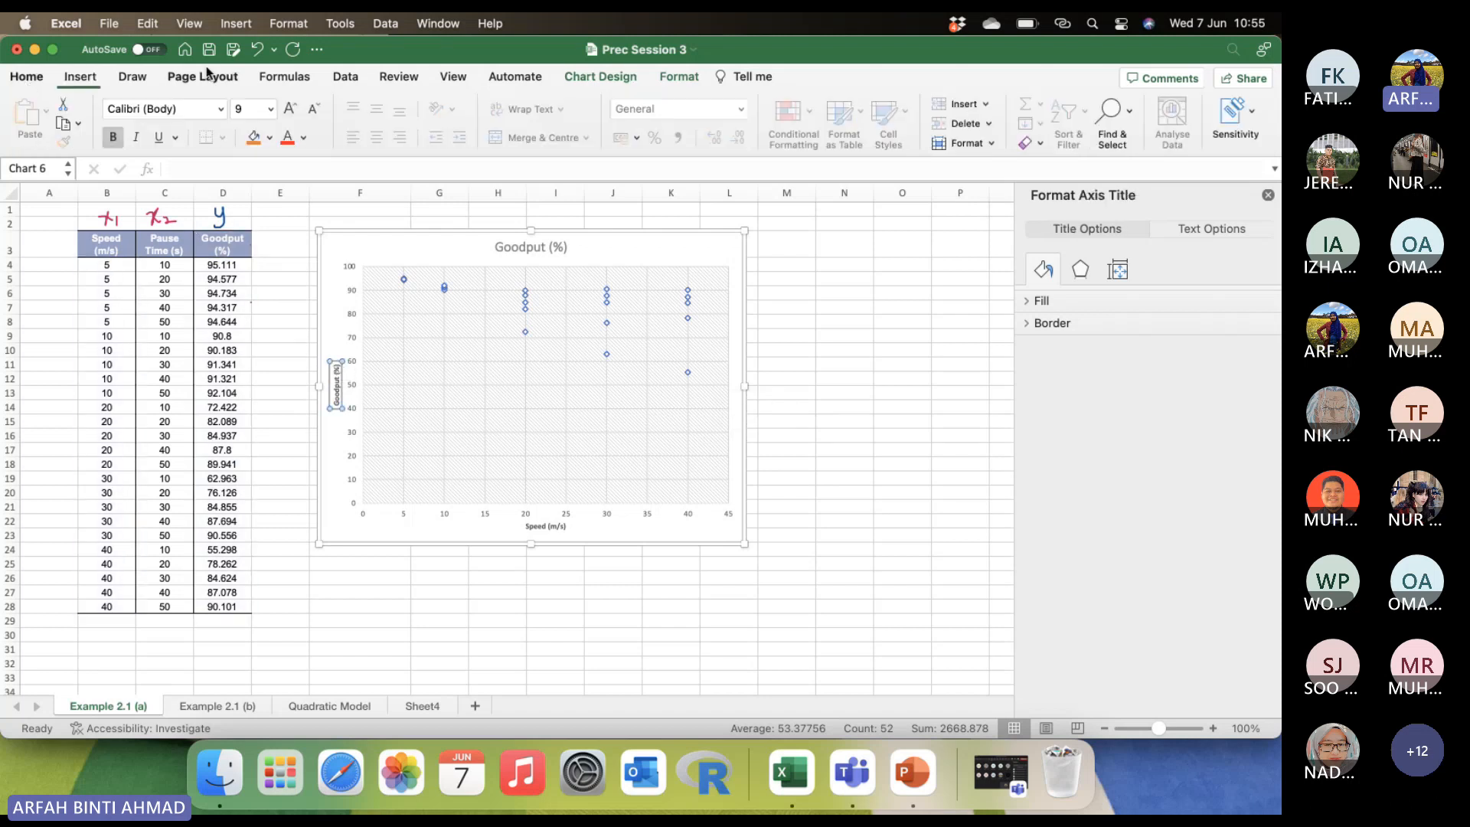
click(291, 112)
click(291, 112)
click(555, 525)
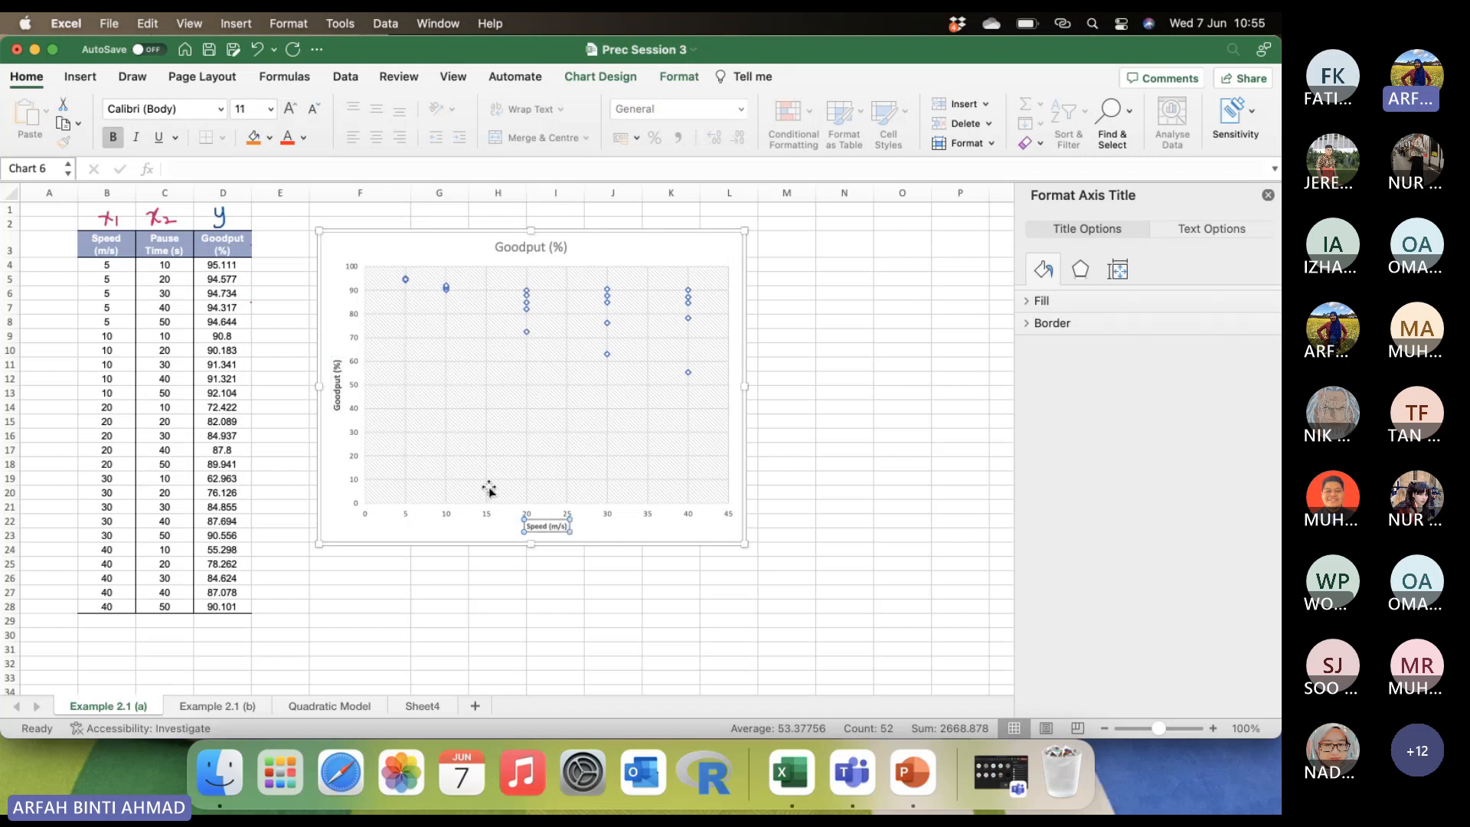
click(292, 113)
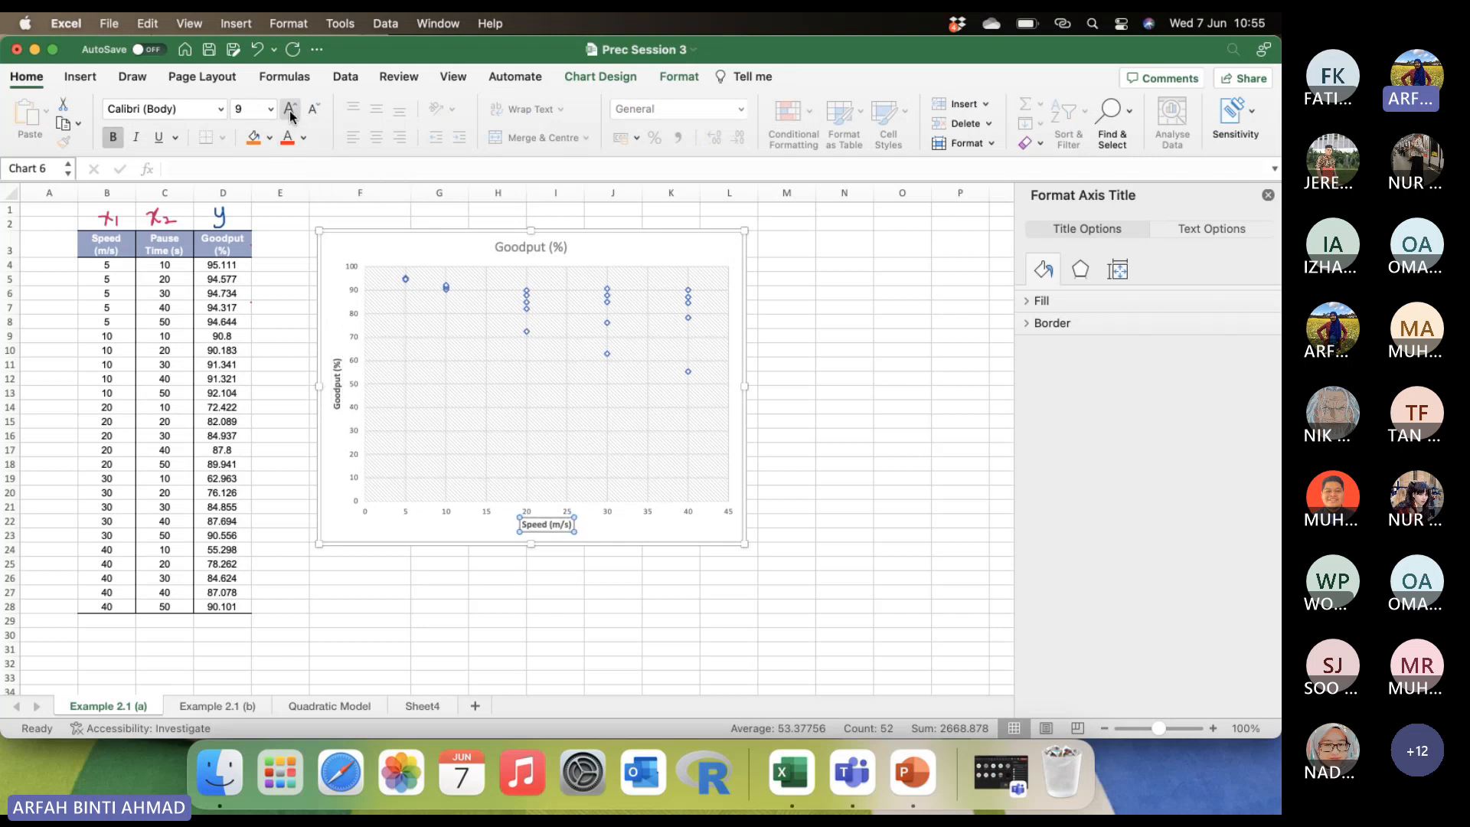
click(292, 112)
click(292, 112)
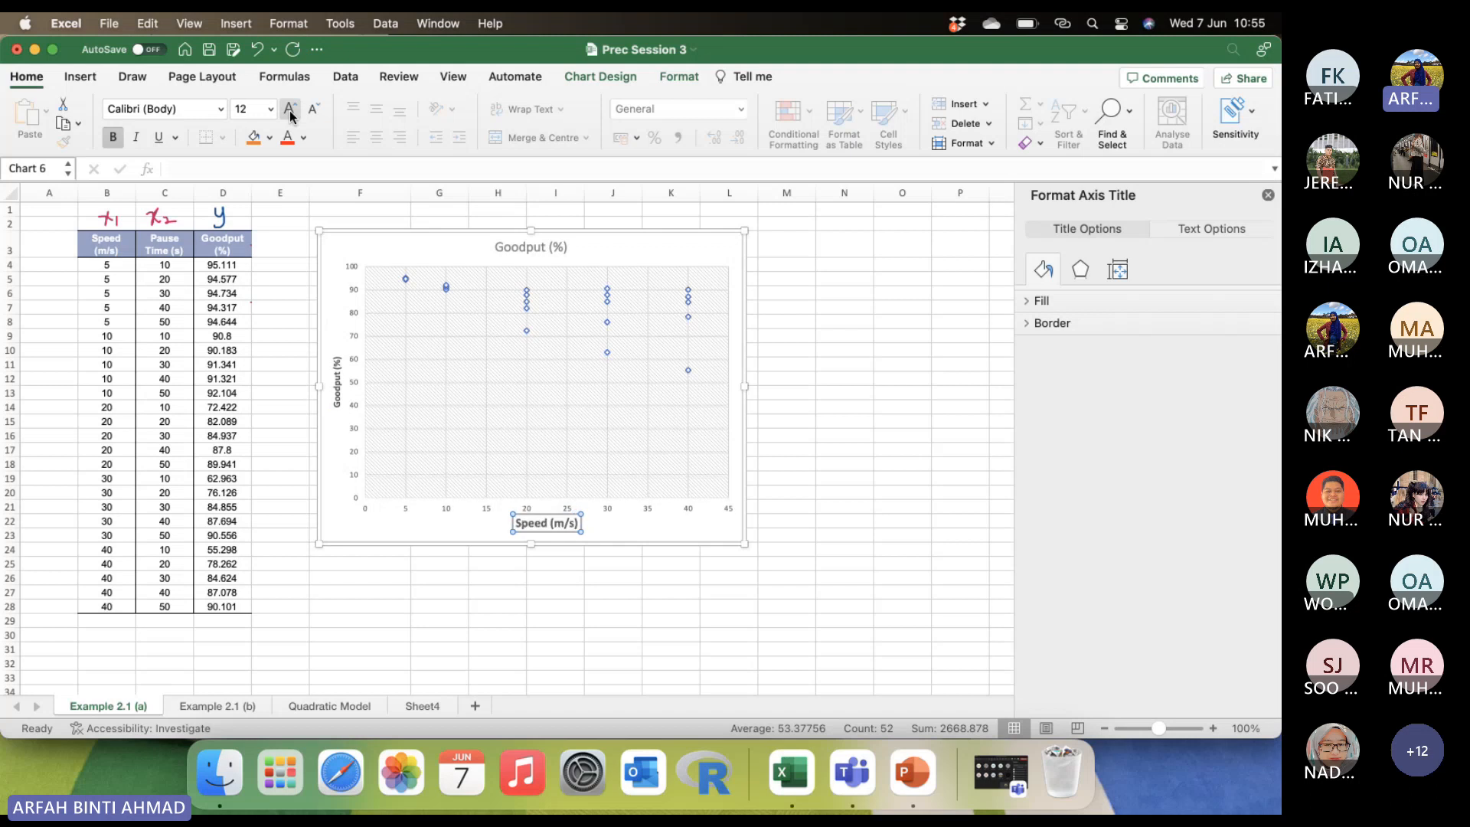
click(336, 387)
click(289, 112)
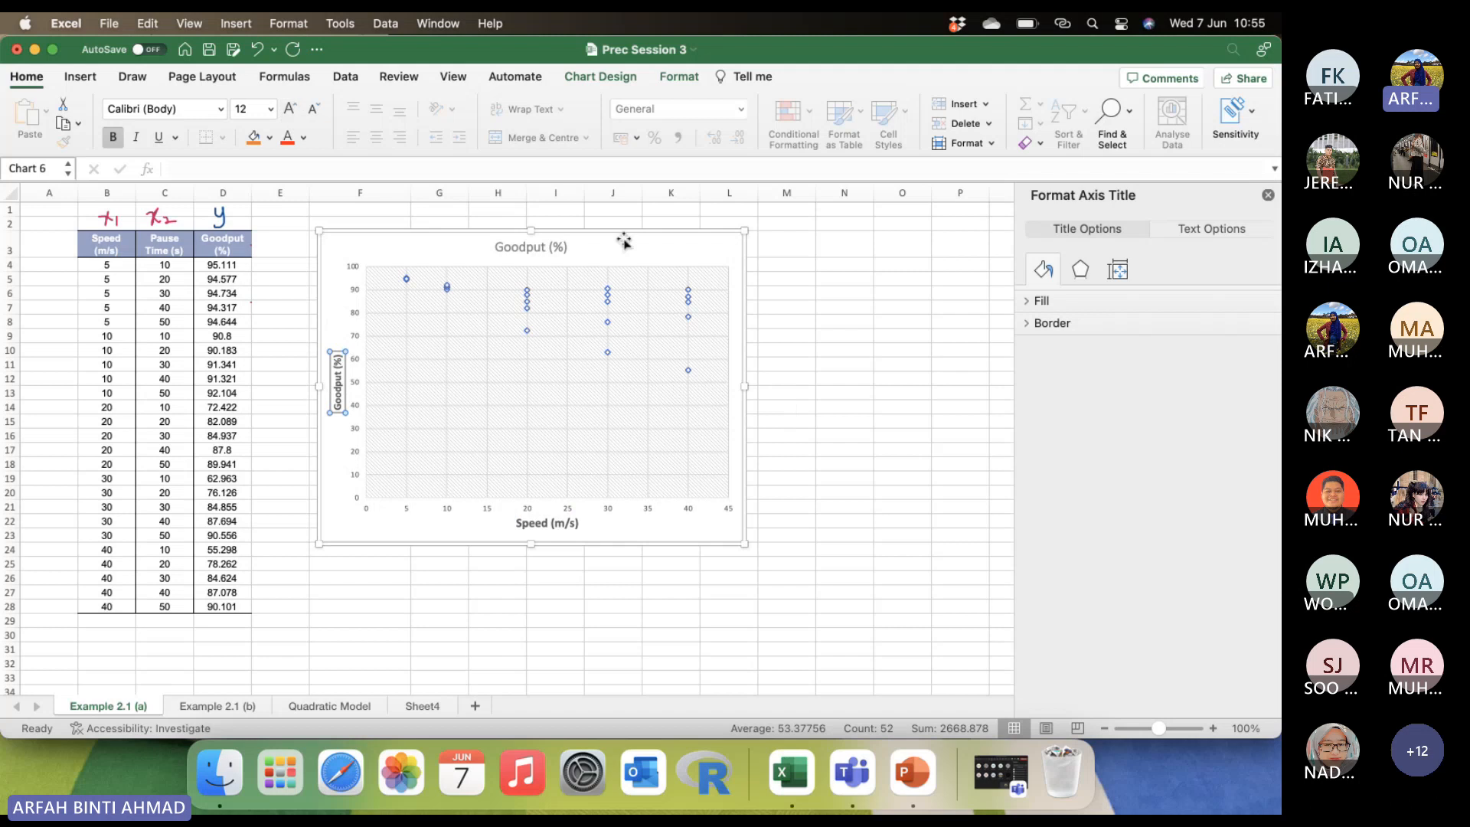
Widen the scatter chart by extending its right edge into column N.
click(770, 360)
click(742, 388)
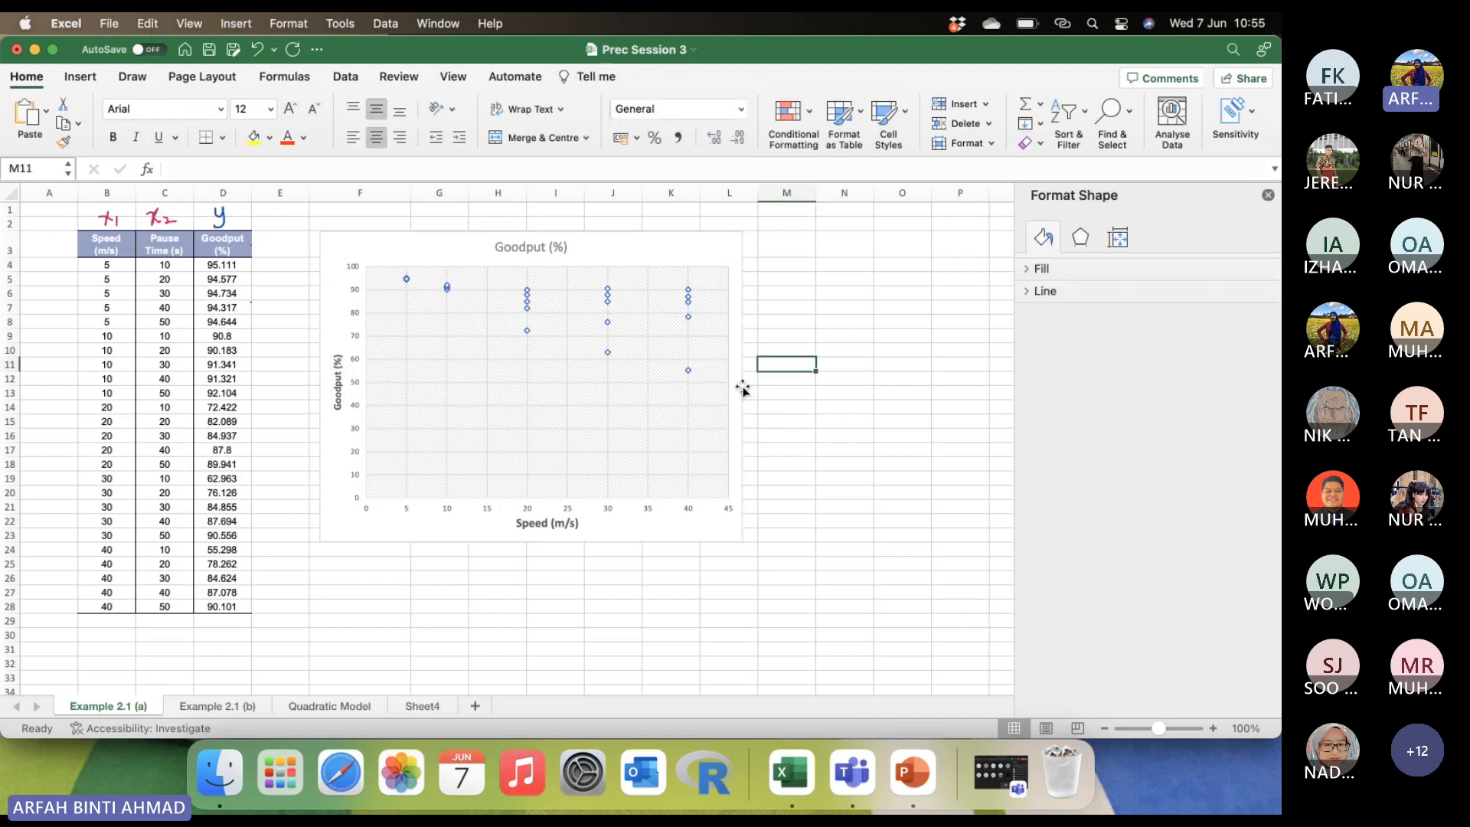
drag(760, 389, 828, 404)
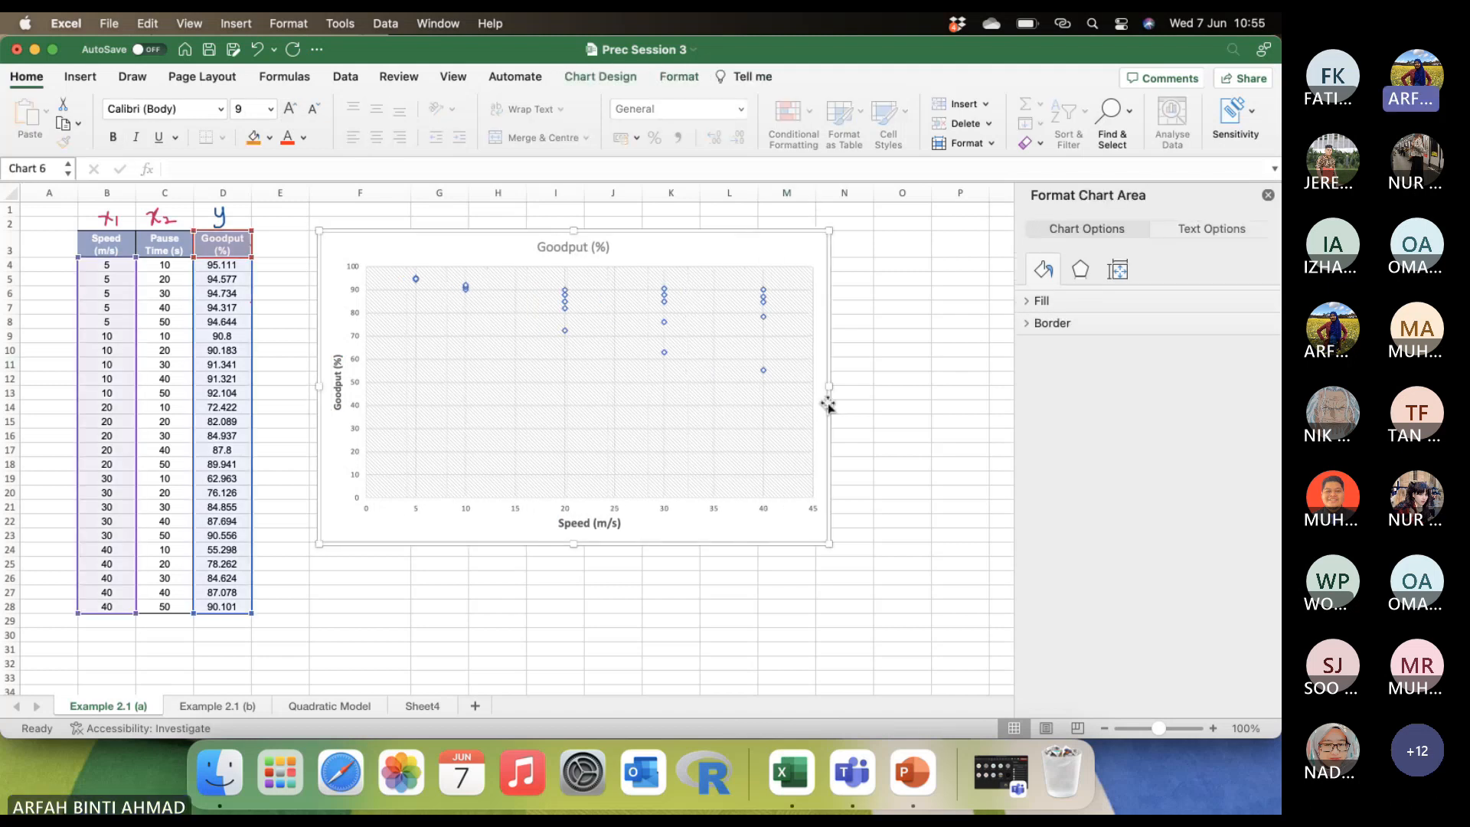
Change the scatter chart's title to "Plot of Speed (m/s) versus Goodput (%)".
click(551, 243)
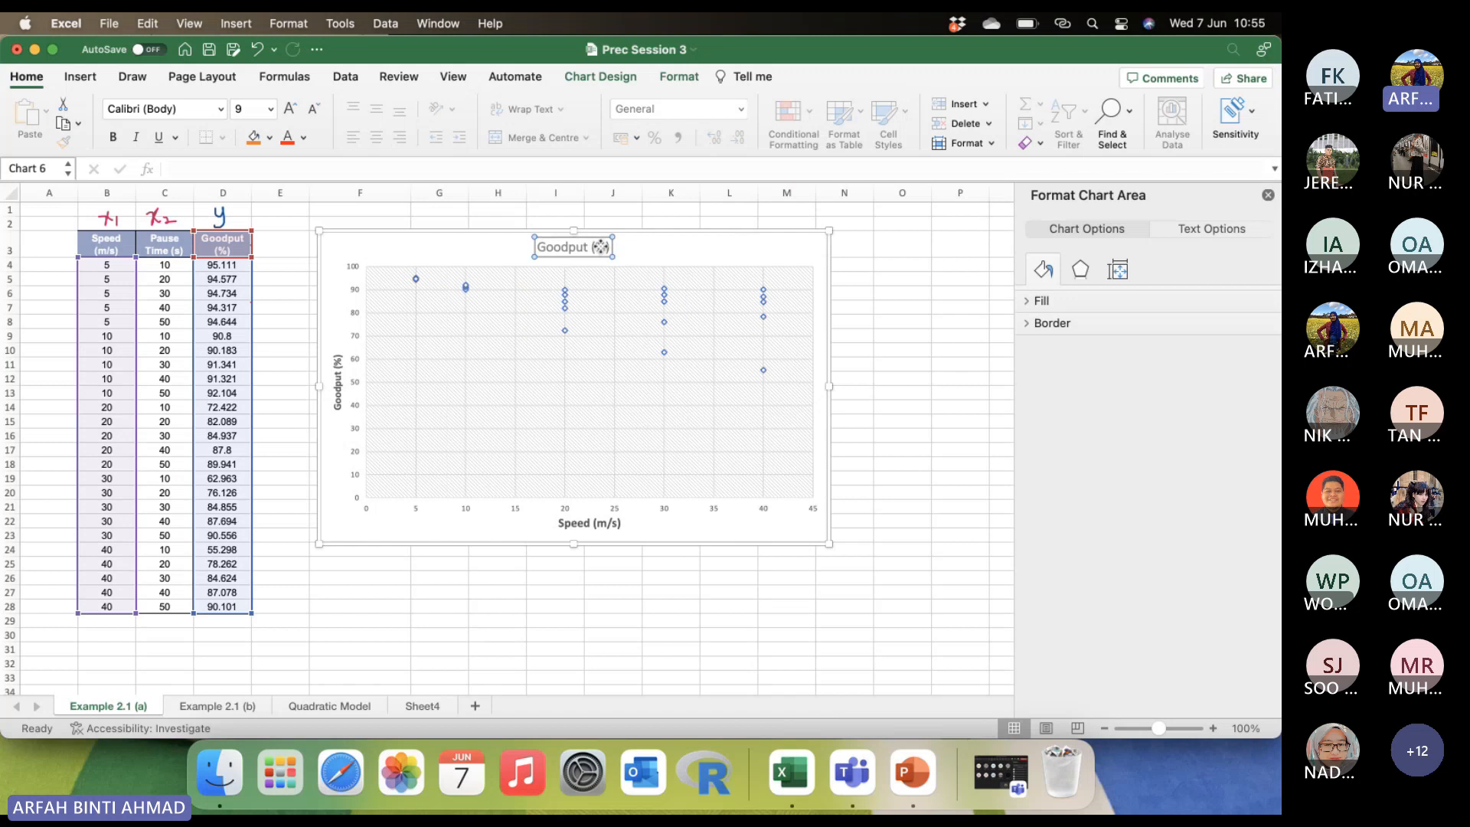
click(538, 248)
text(Plot of )
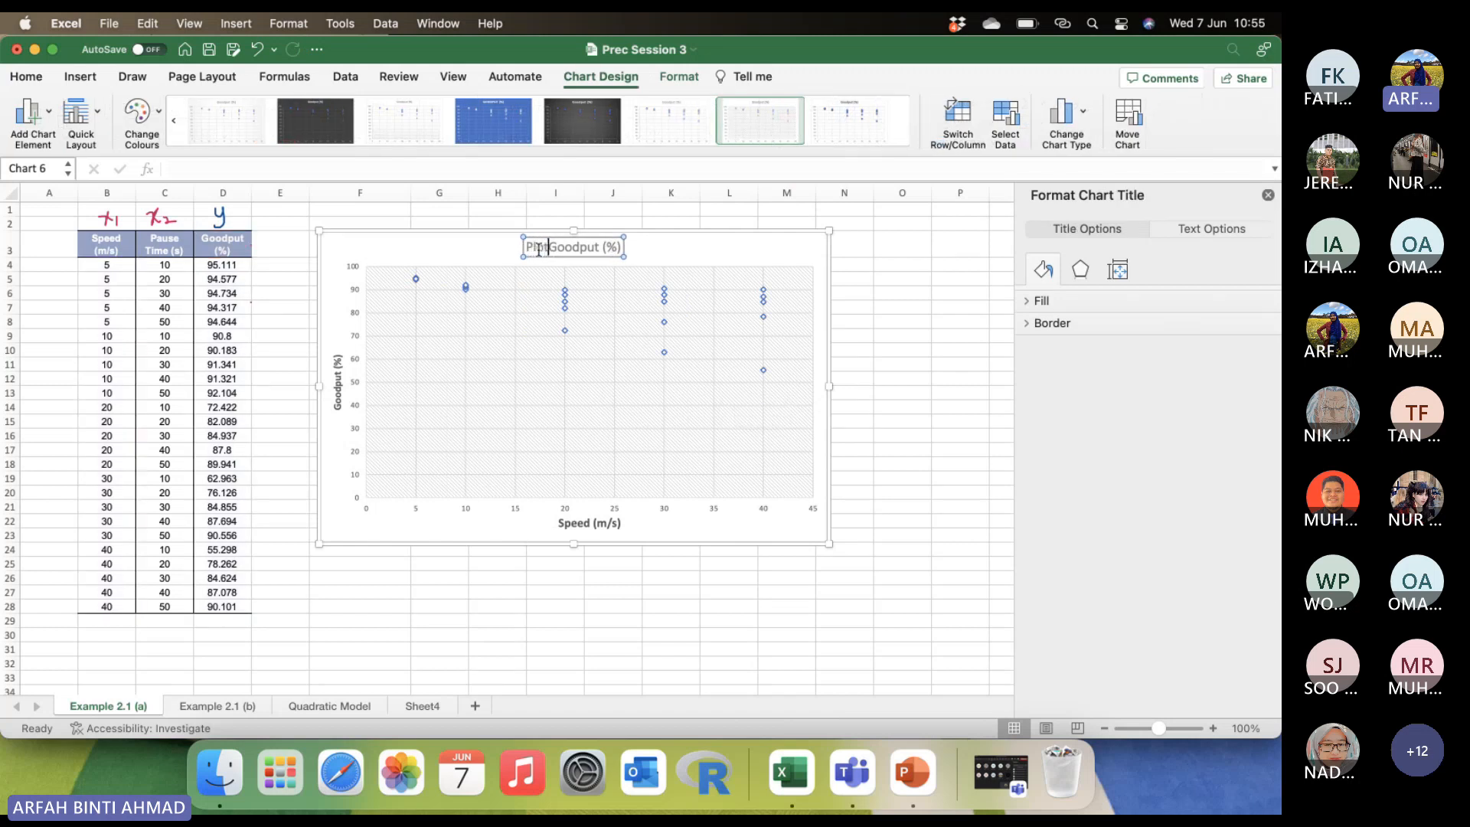
text(Speed ()
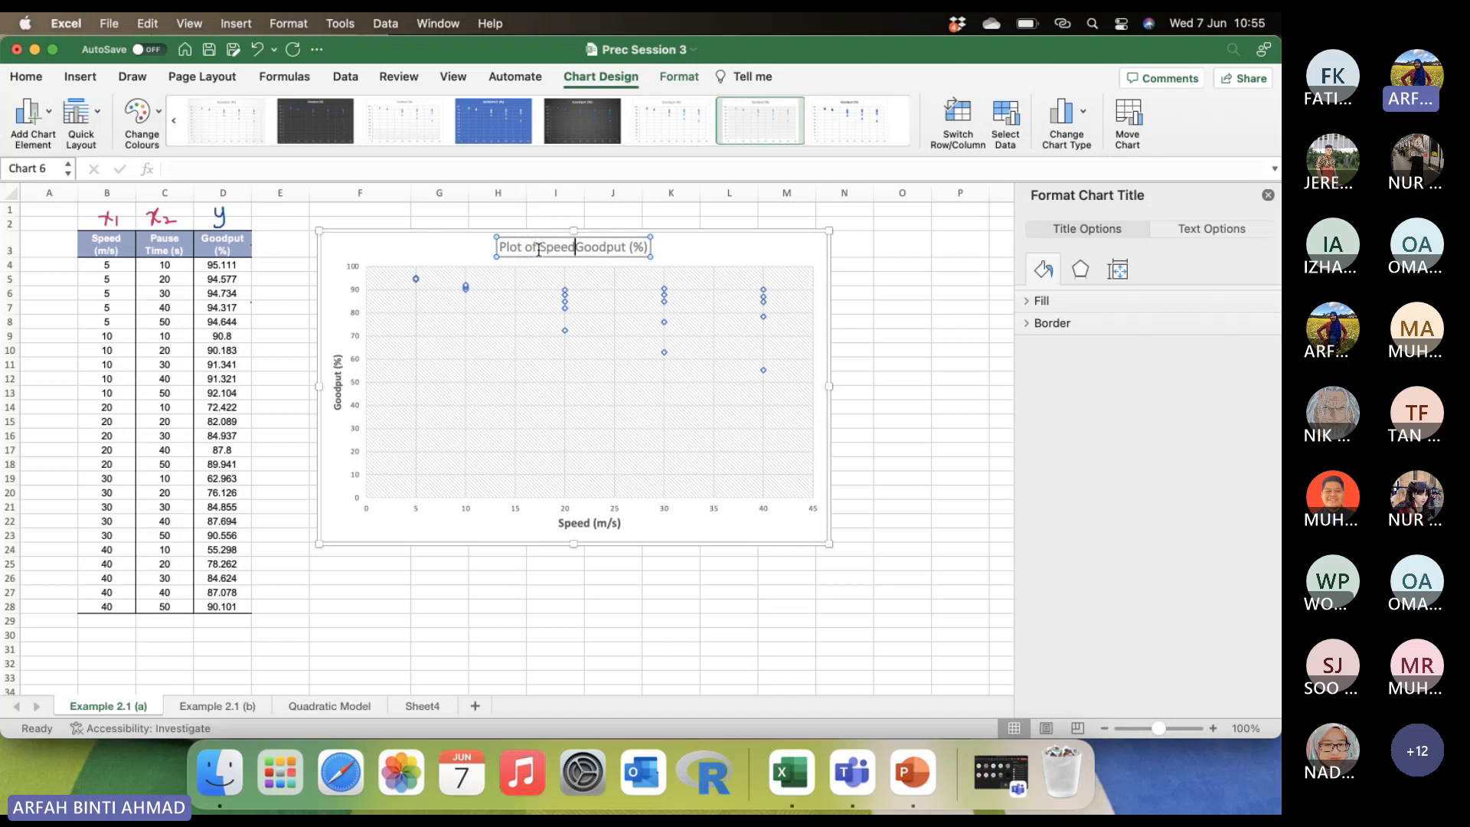
text(m/s)
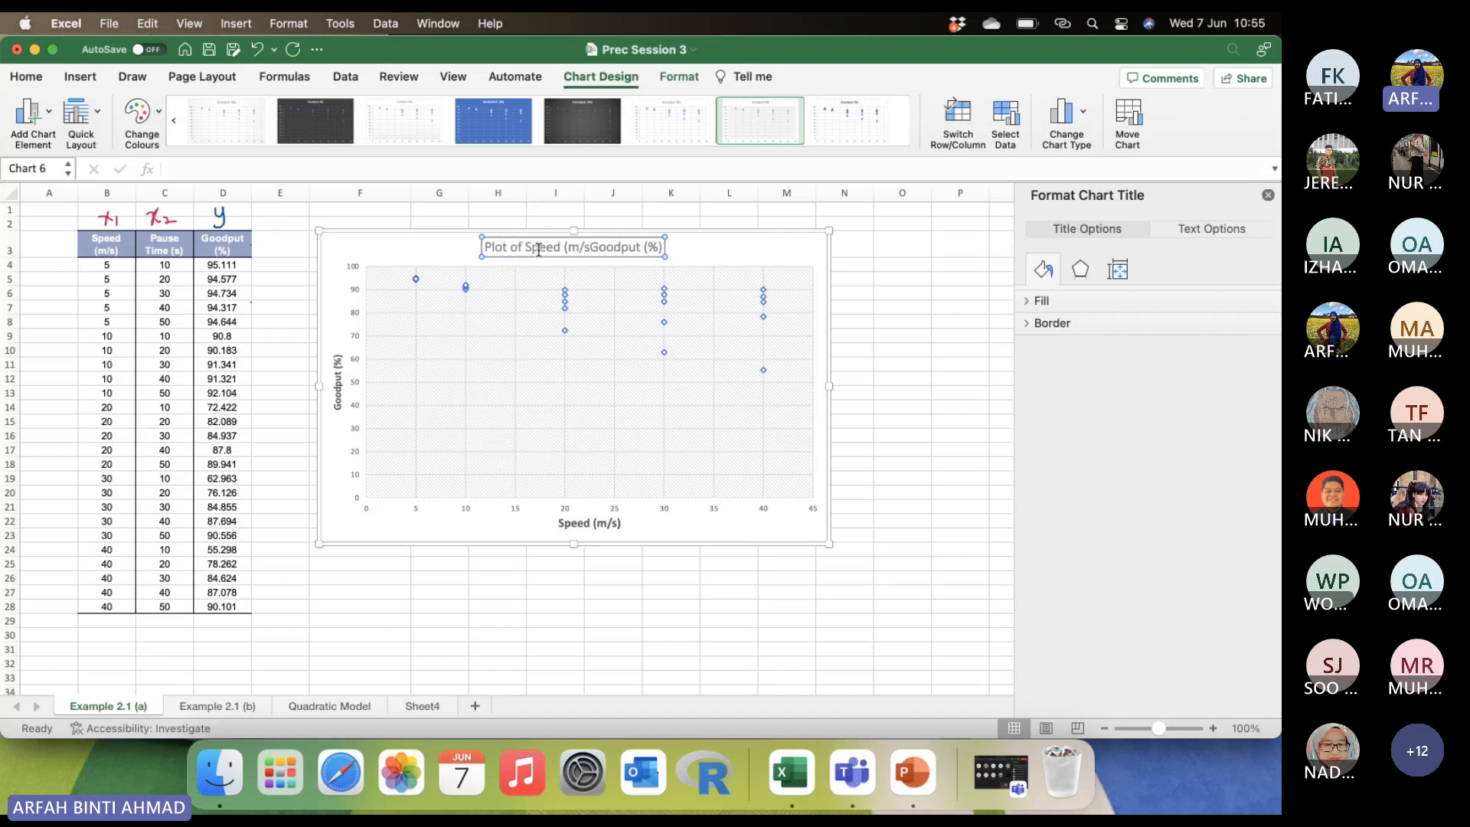
text() versus)
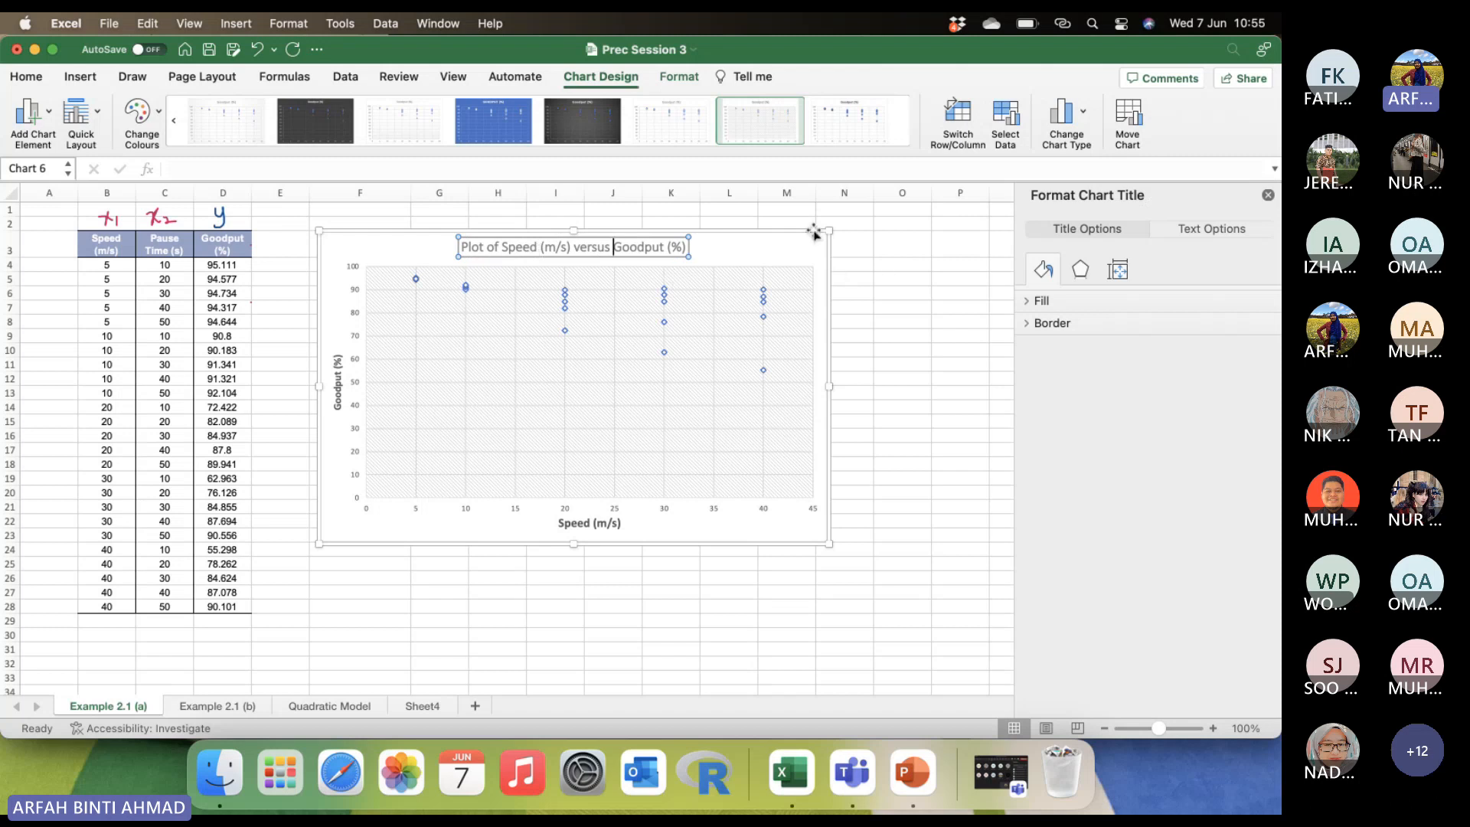
click(864, 251)
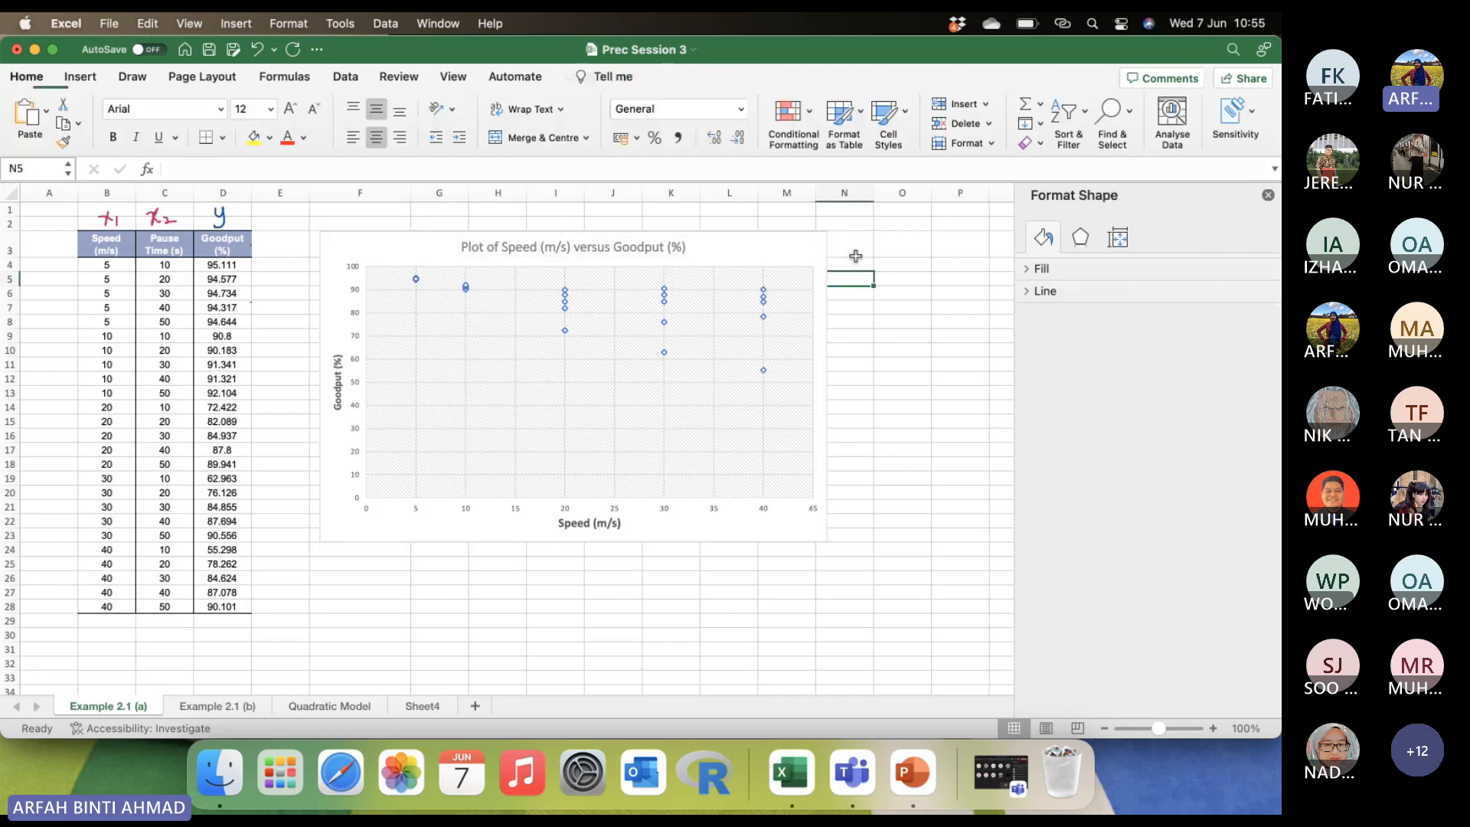
Add a linear trendline to the data points of the Speed versus Goodput scatter chart.
click(794, 251)
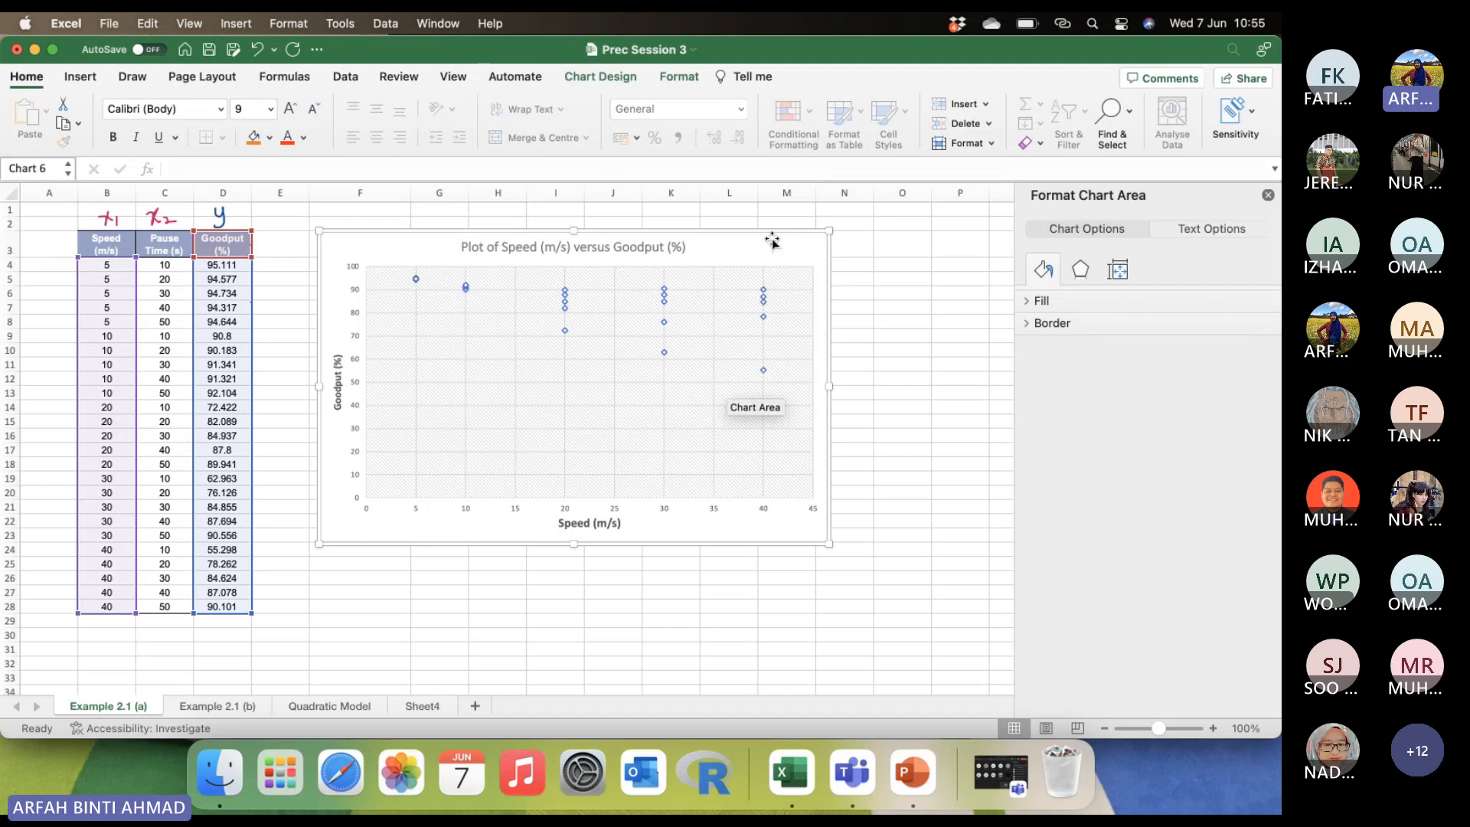
click(601, 77)
click(32, 114)
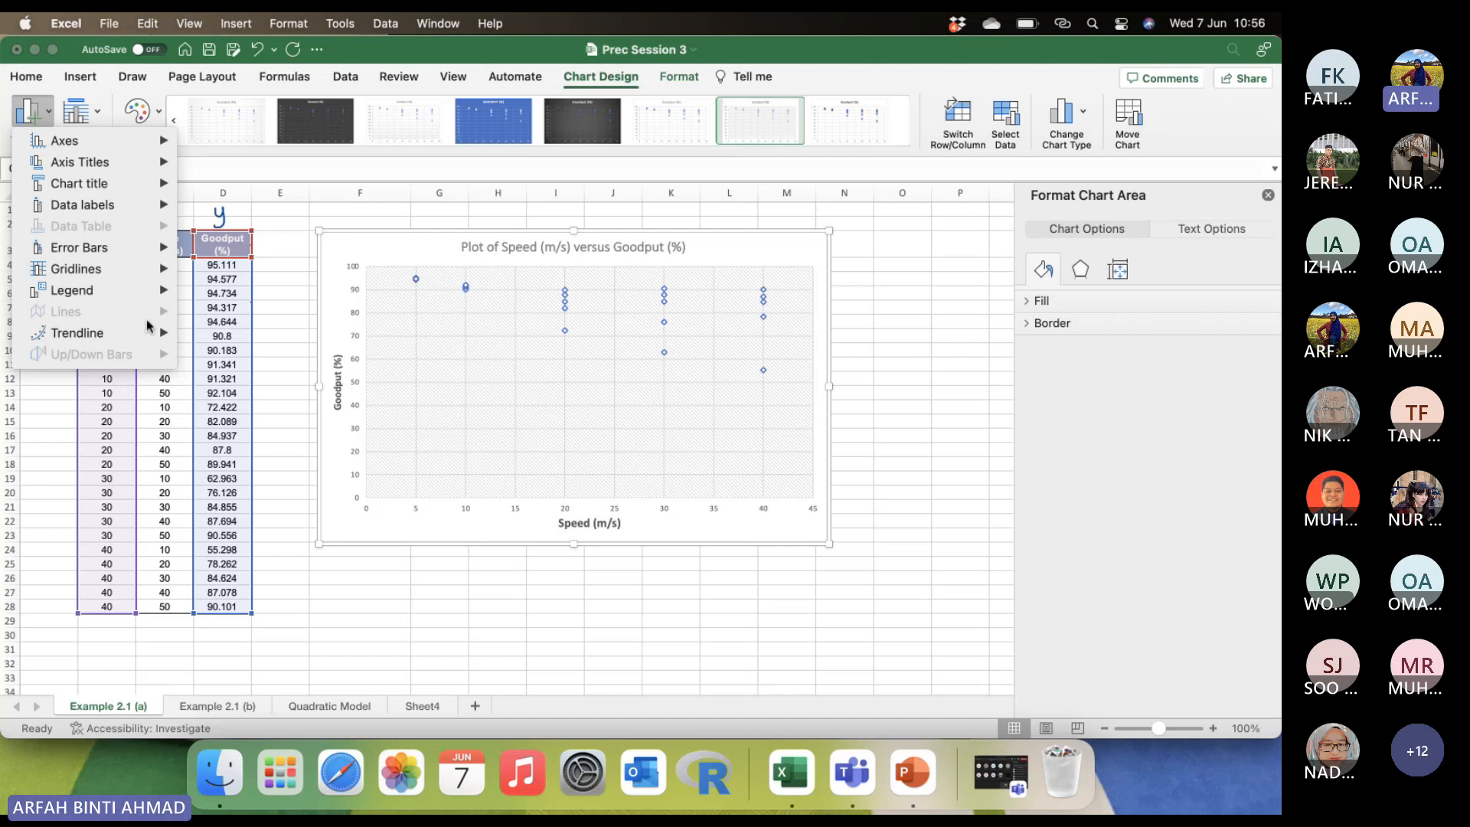
mouse_move(76, 333)
click(210, 376)
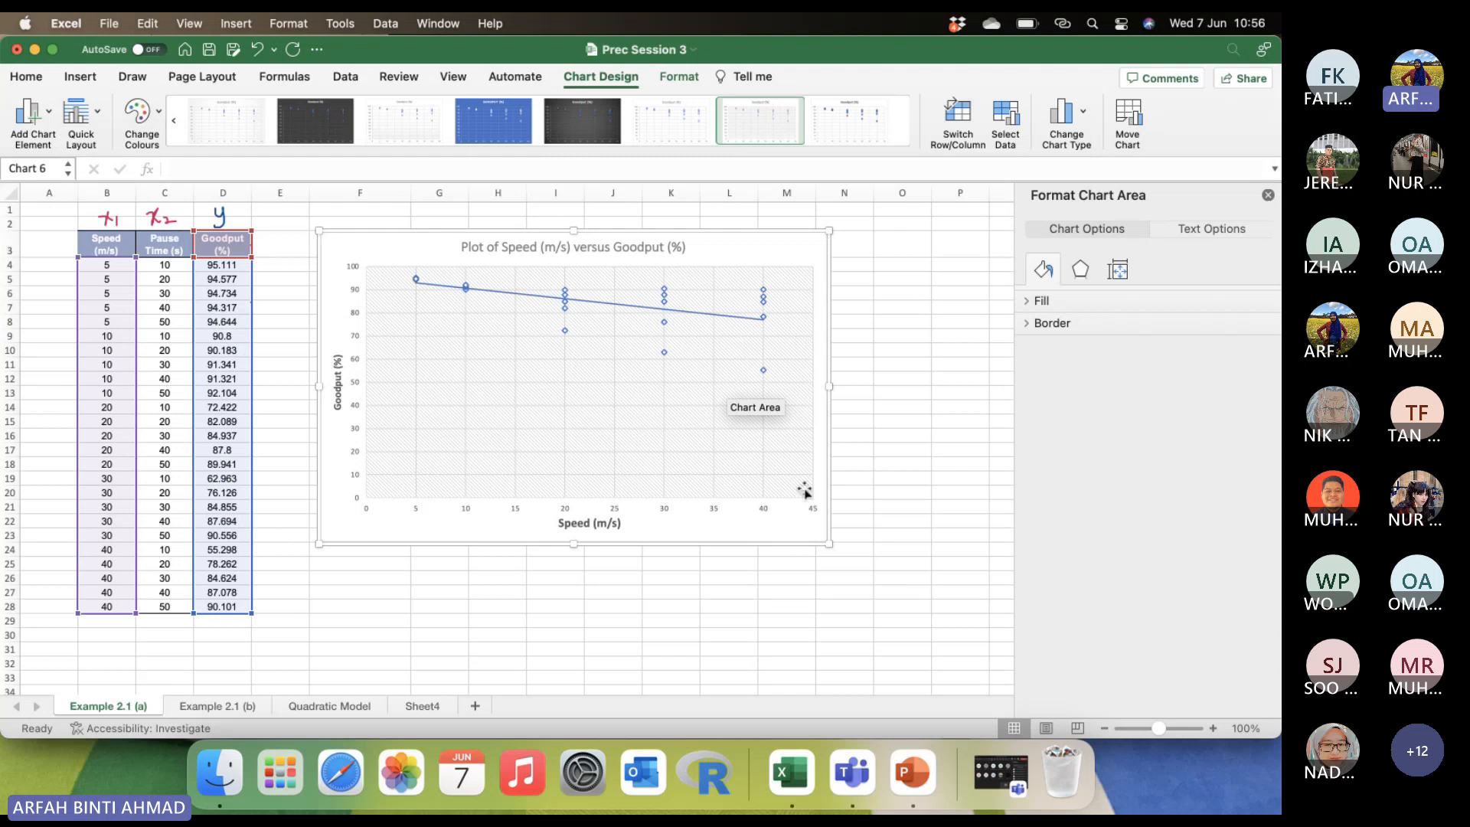
click(762, 593)
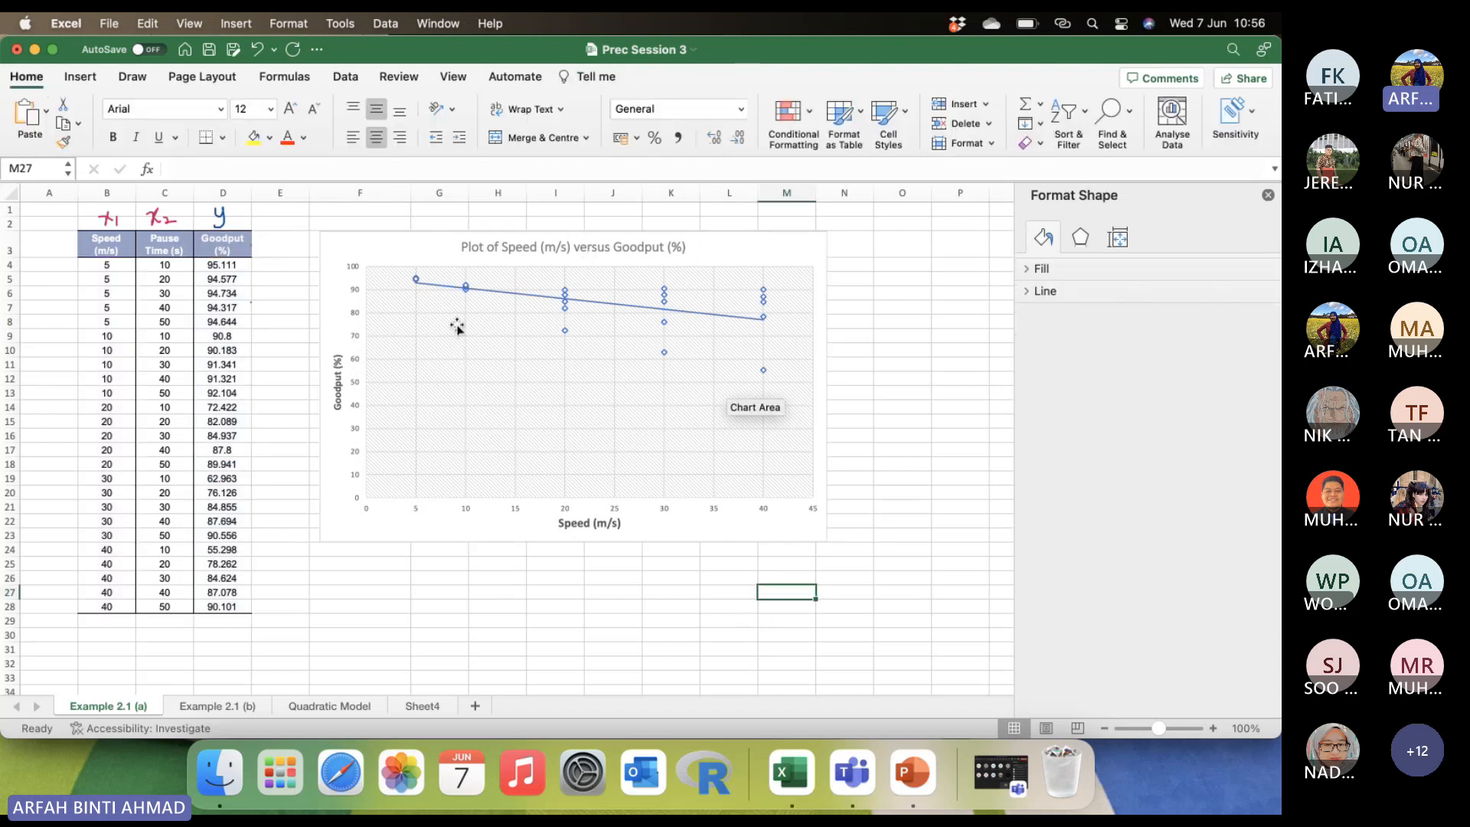
Move the chart up and to the left near row 1, and shrink it to end in column L.
drag(419, 237, 395, 216)
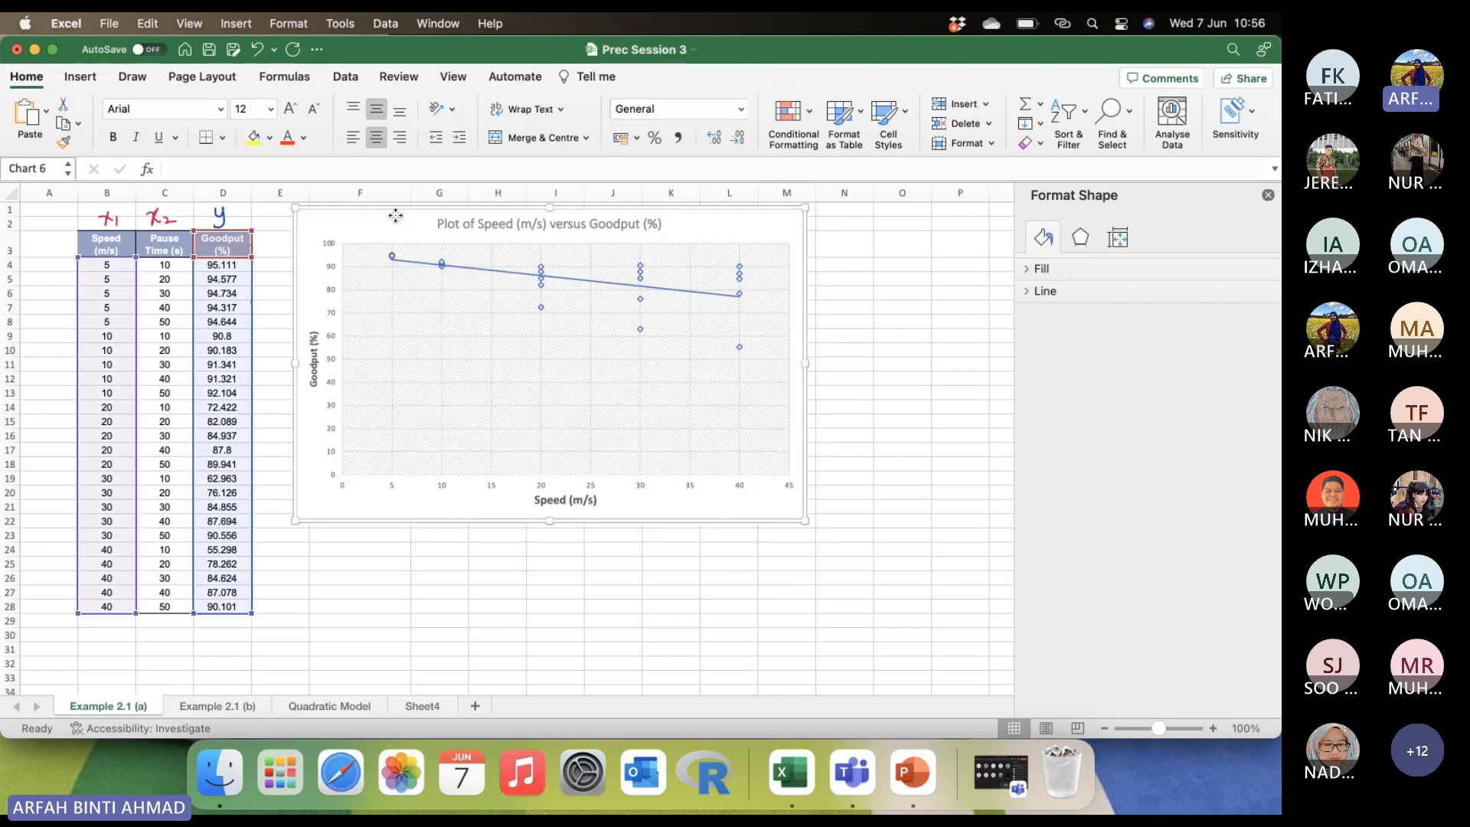
drag(808, 522, 770, 509)
click(840, 406)
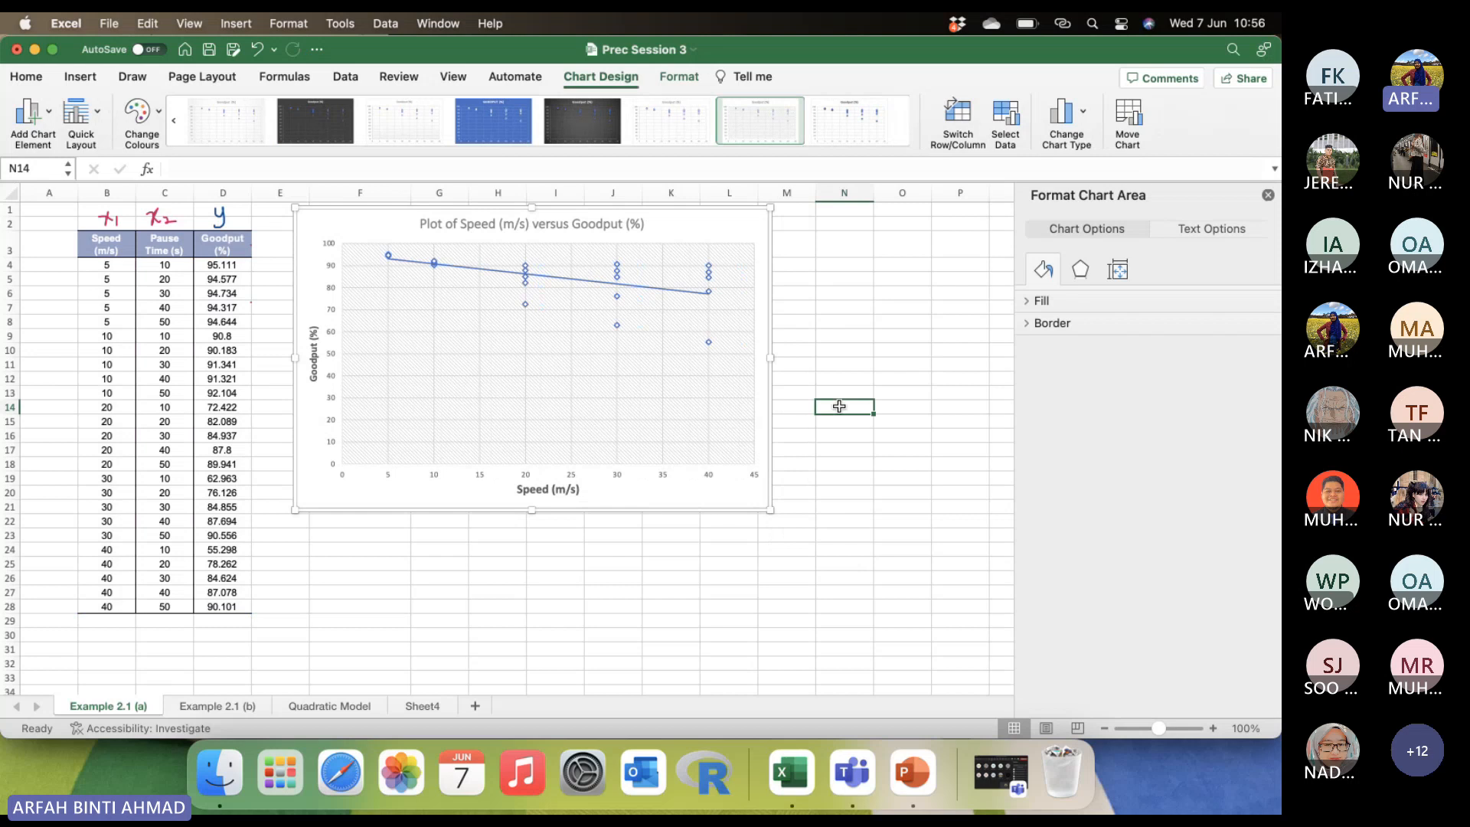
Switch to the Microsoft Teams meeting window, look through its participants list, and minimise the window again.
click(1001, 774)
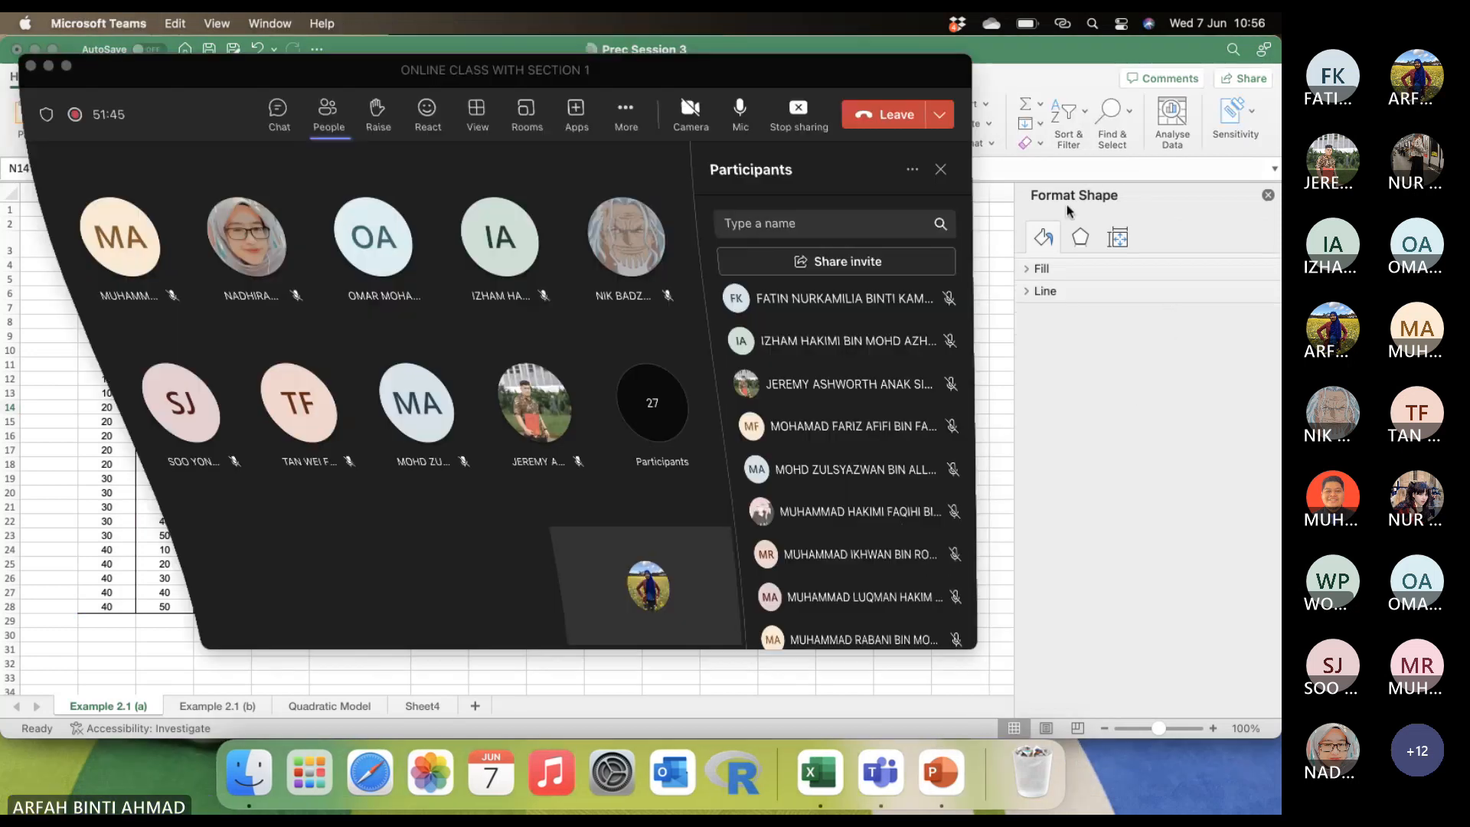
scroll(811, 366, down, 5)
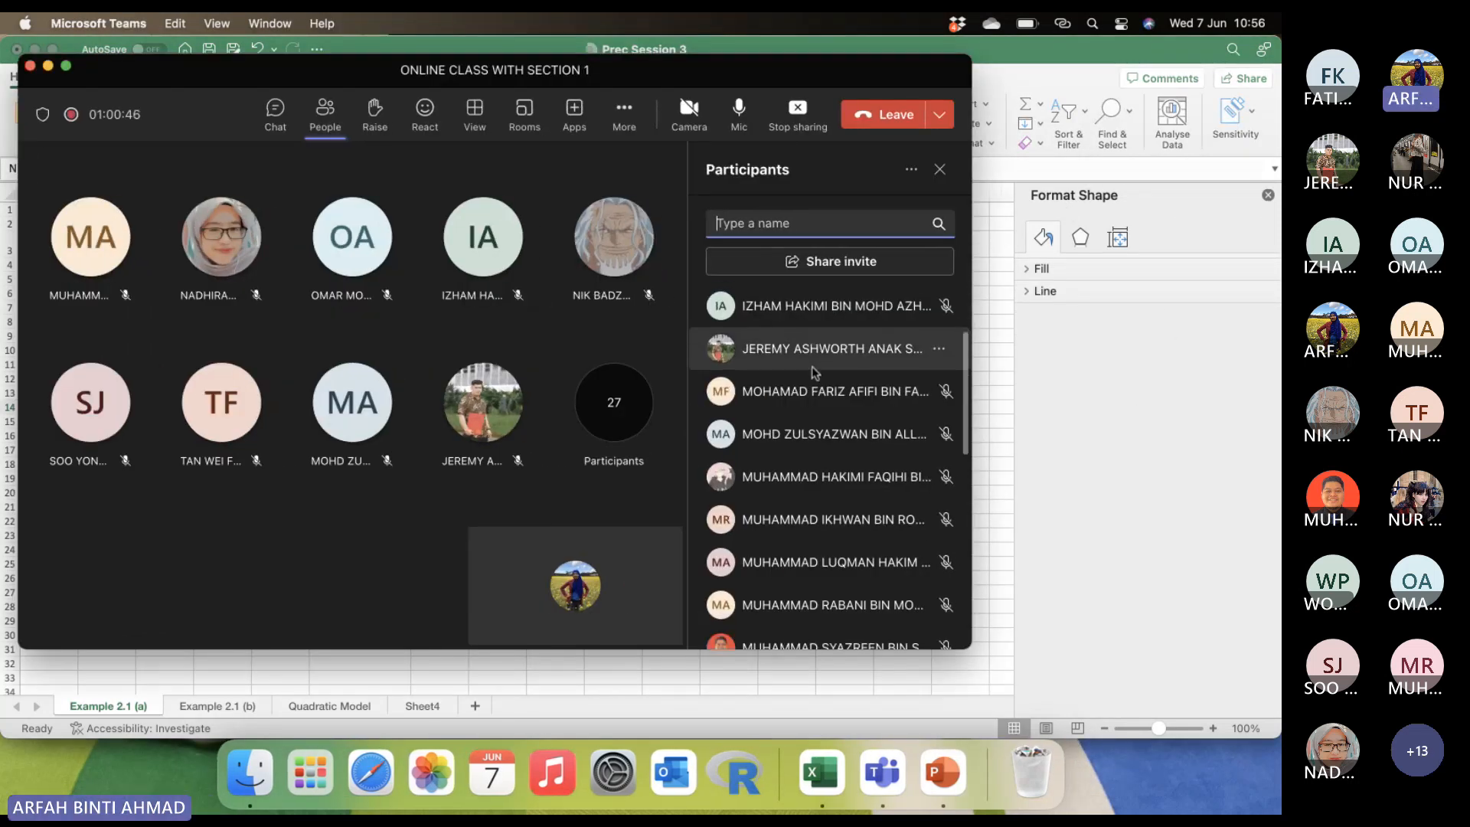
scroll(812, 368, down, 5)
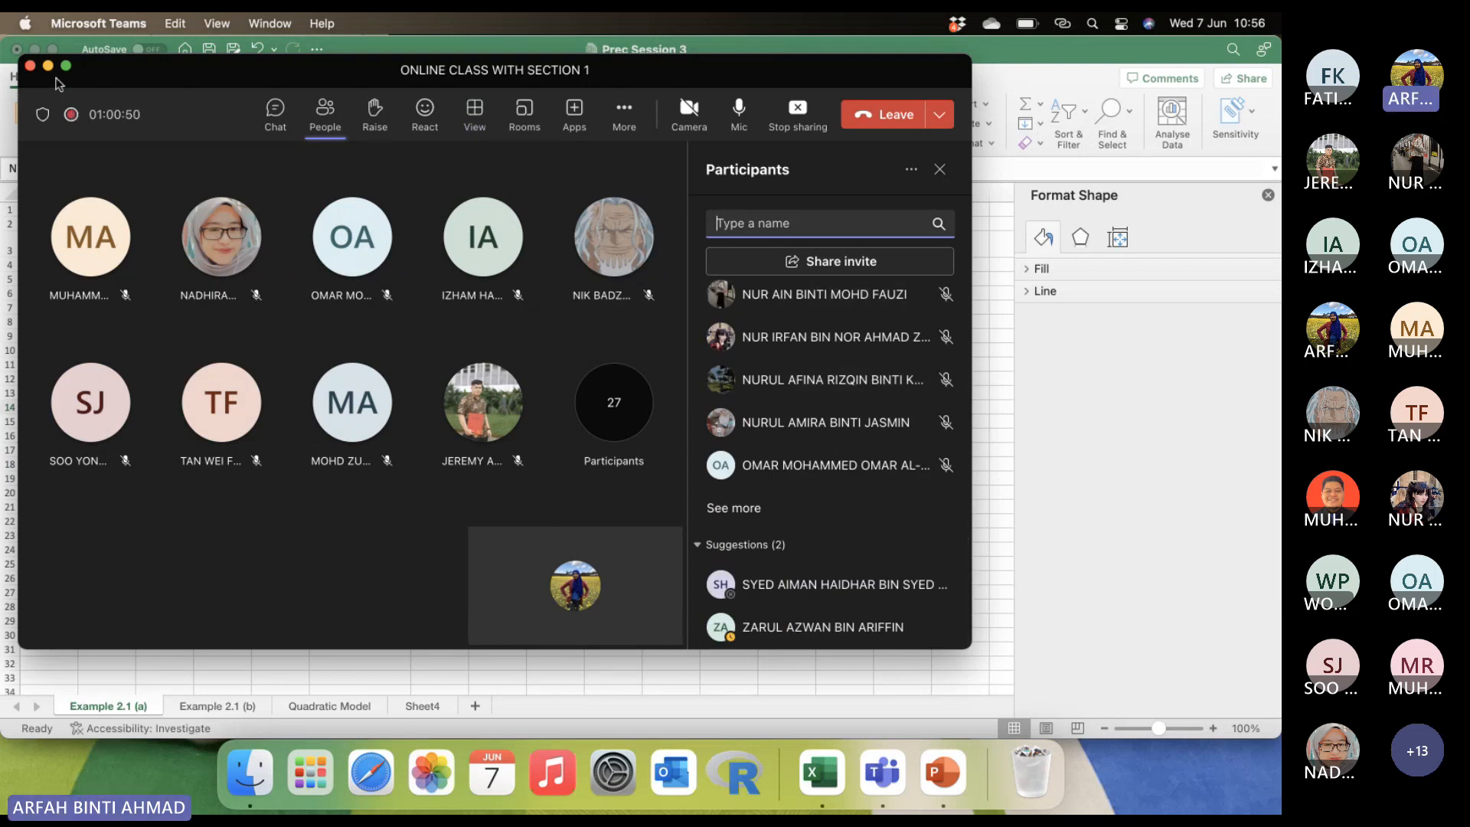
click(48, 66)
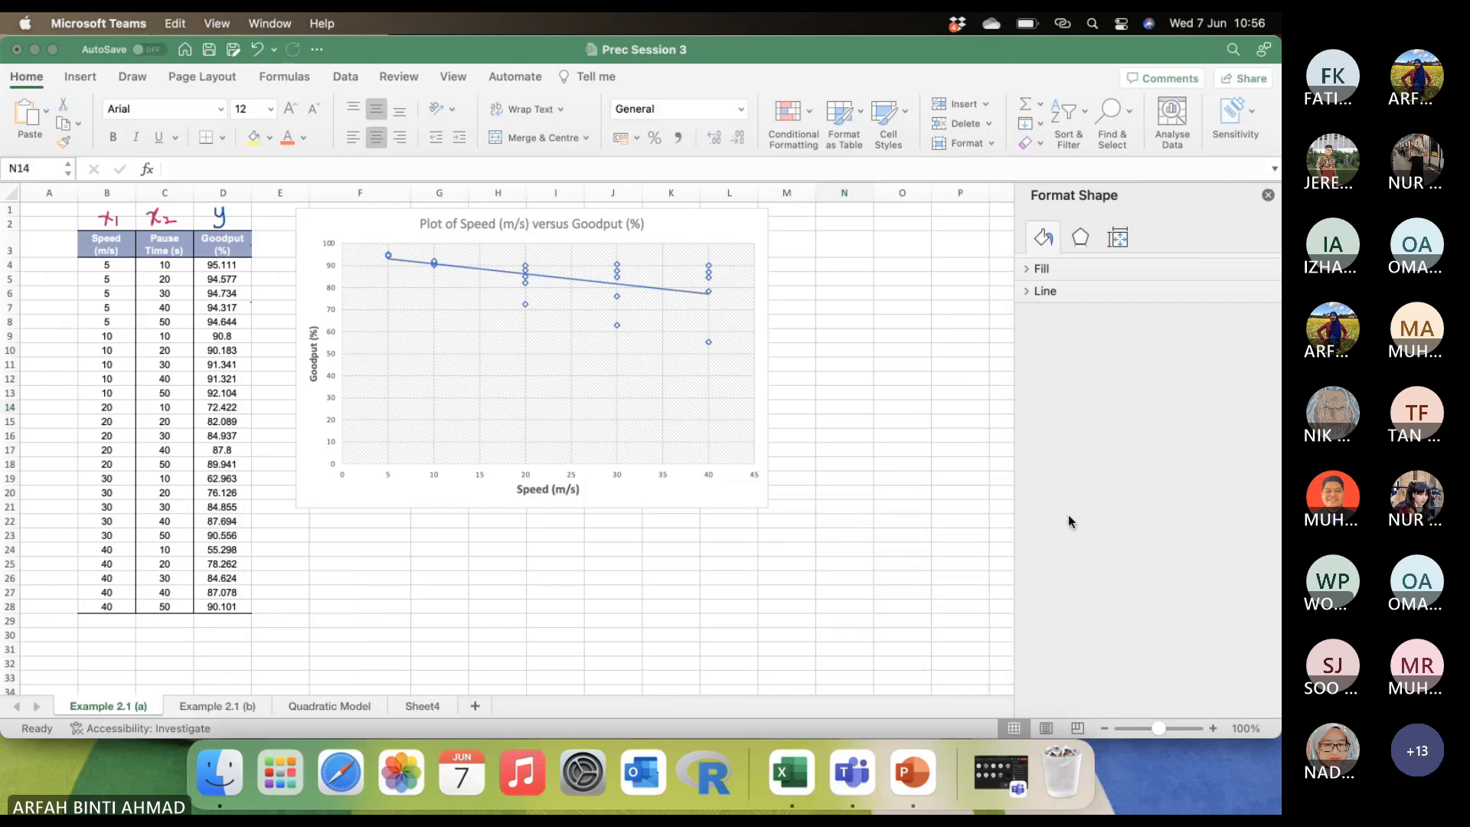
Close the shape formatting pane and delete the existing scatter chart from the worksheet.
click(1268, 195)
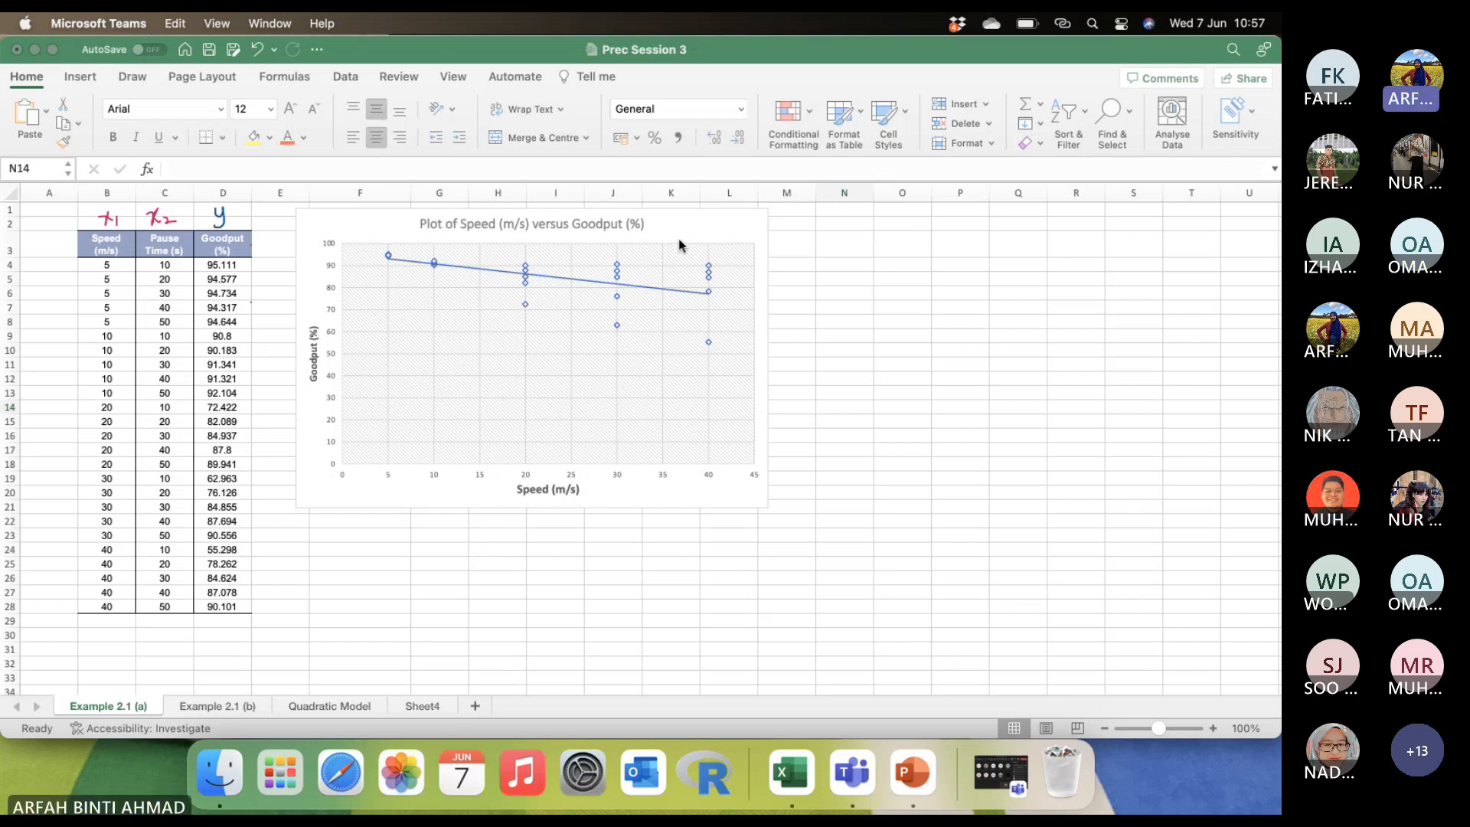
click(698, 222)
click(699, 223)
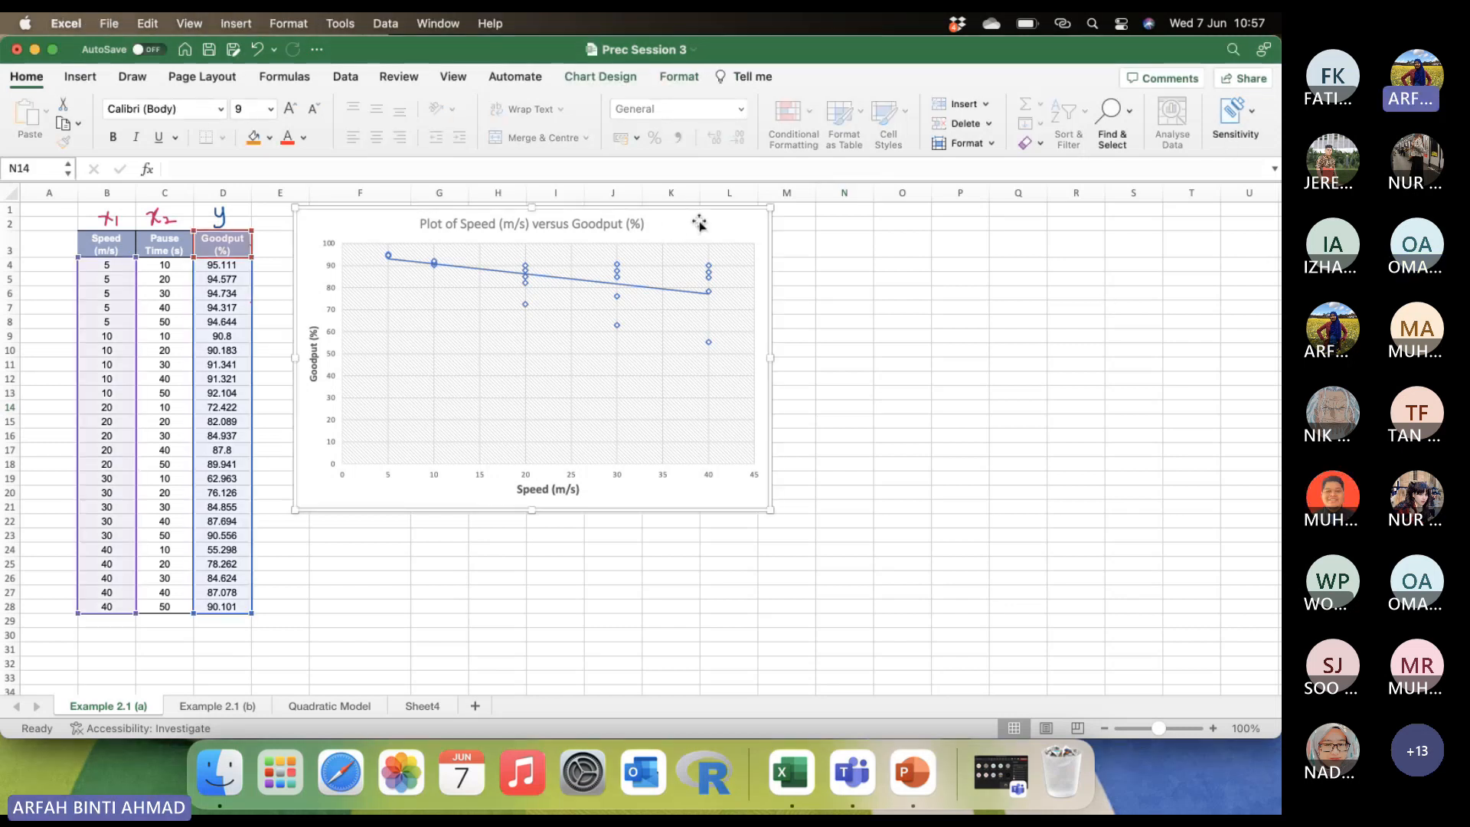
key(BackSpace)
click(728, 365)
click(117, 233)
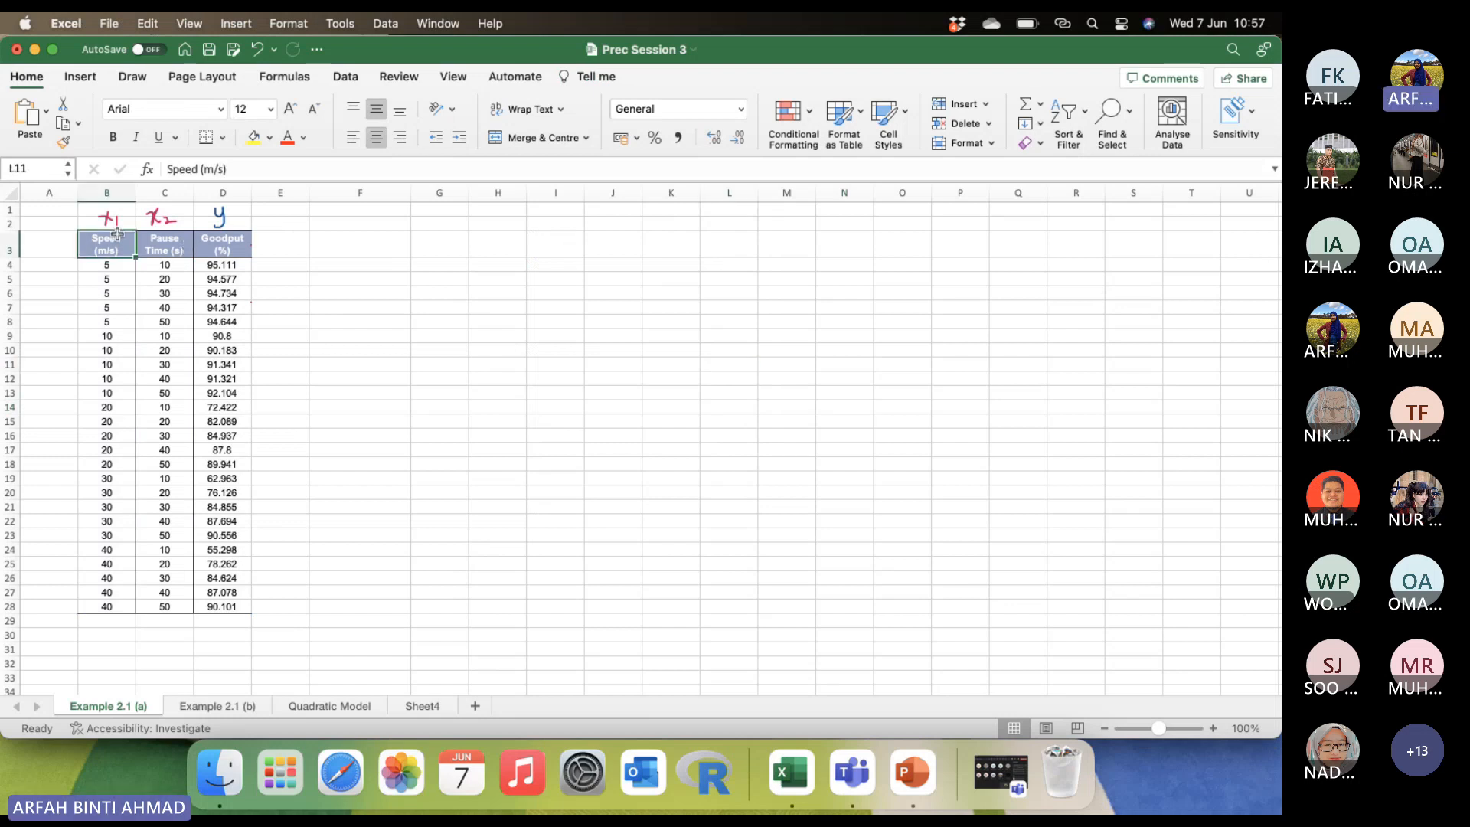
drag(117, 233, 95, 609)
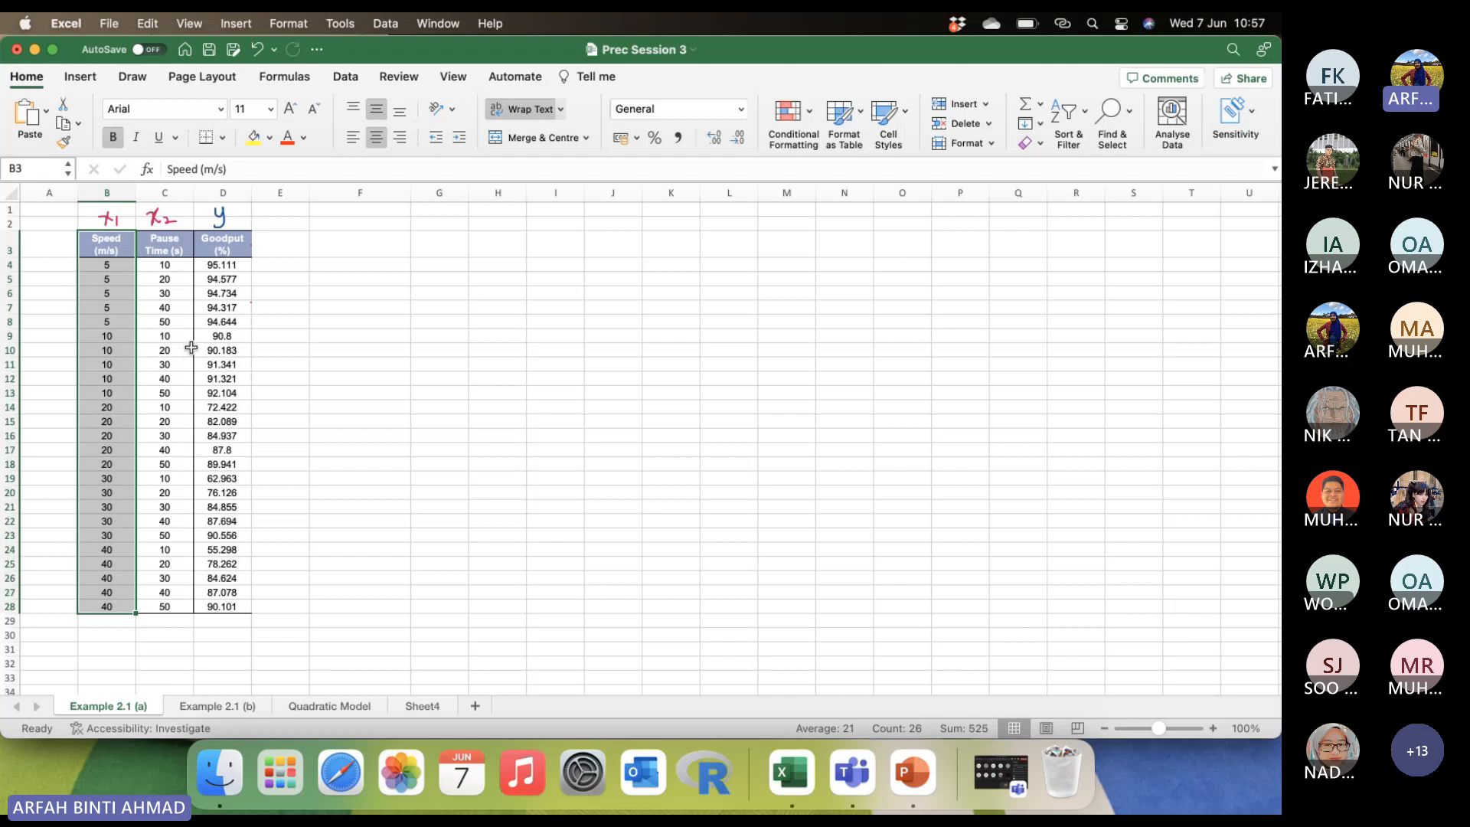
super+click(226, 240)
drag(226, 240, 217, 611)
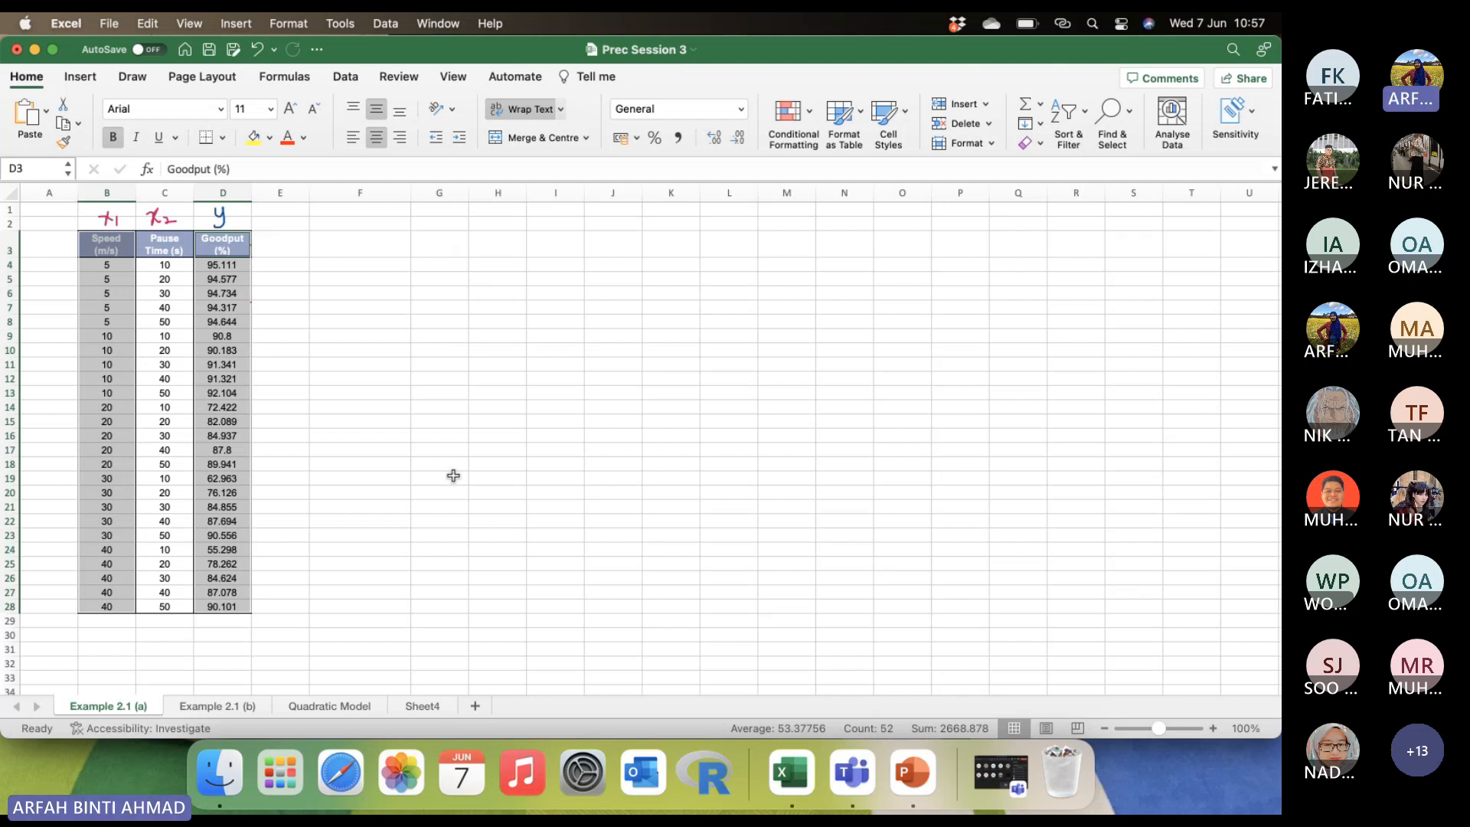
click(384, 395)
click(121, 239)
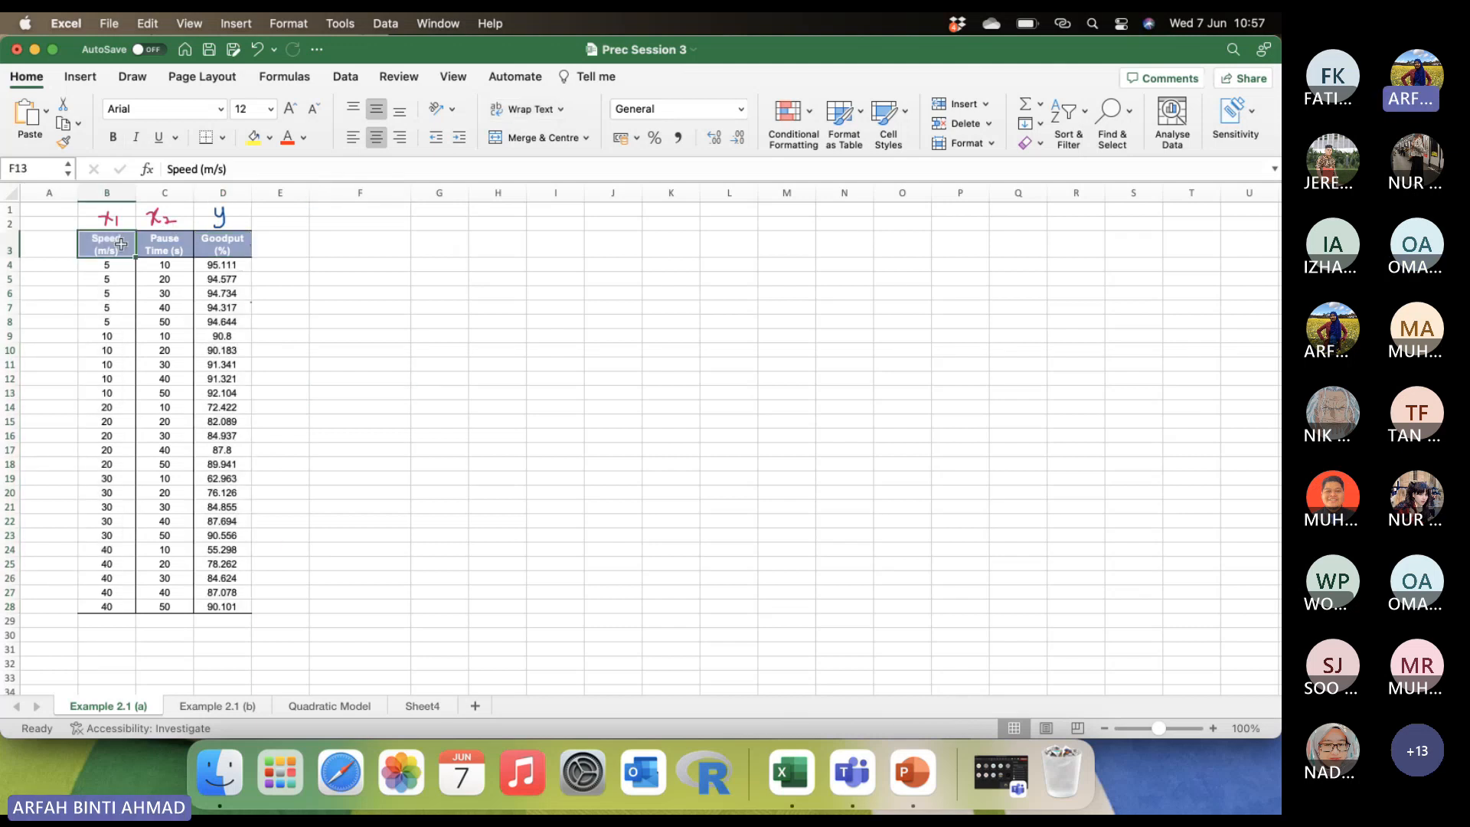
drag(121, 239, 113, 605)
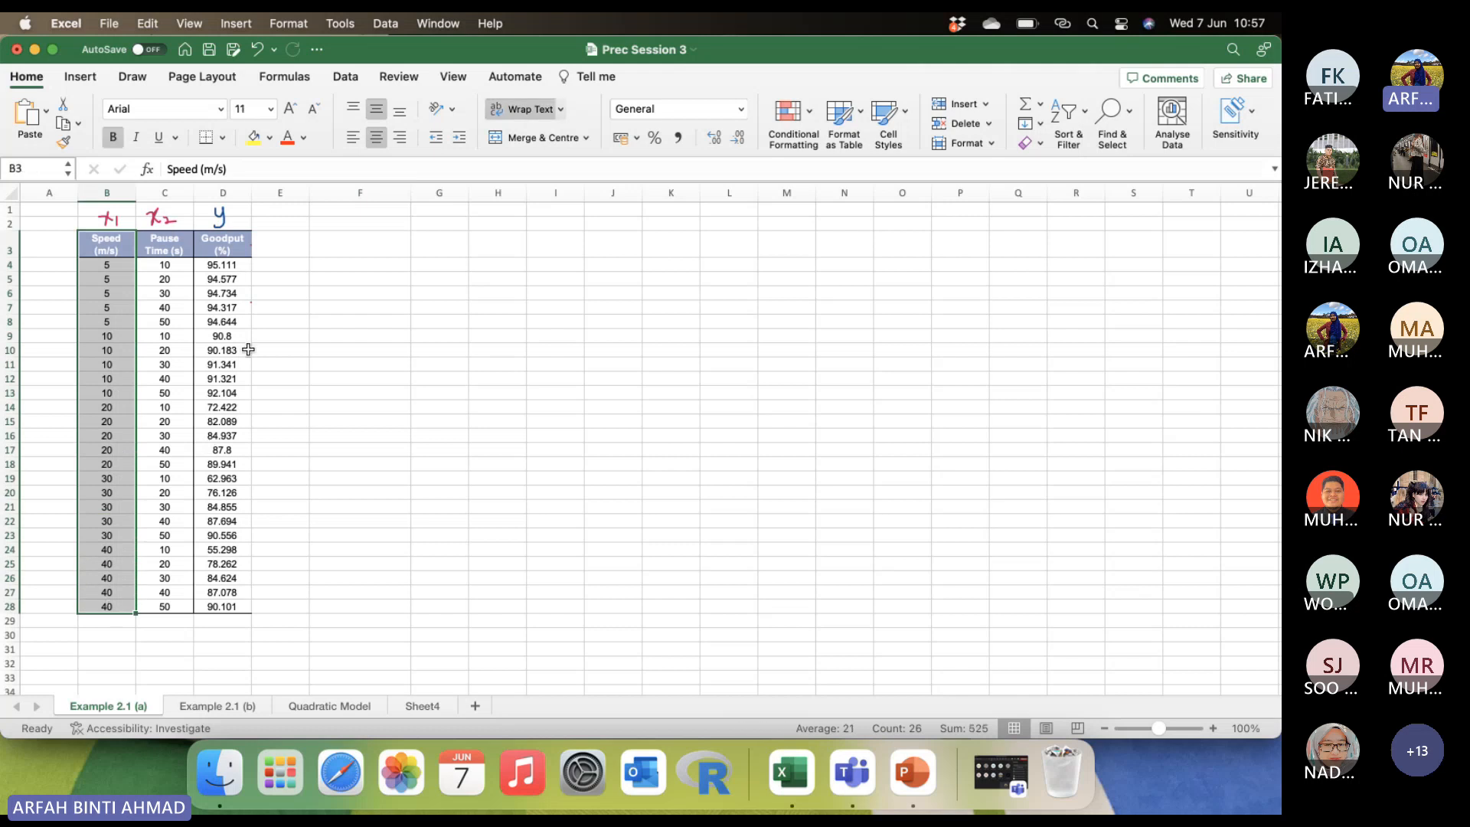
super+click(240, 236)
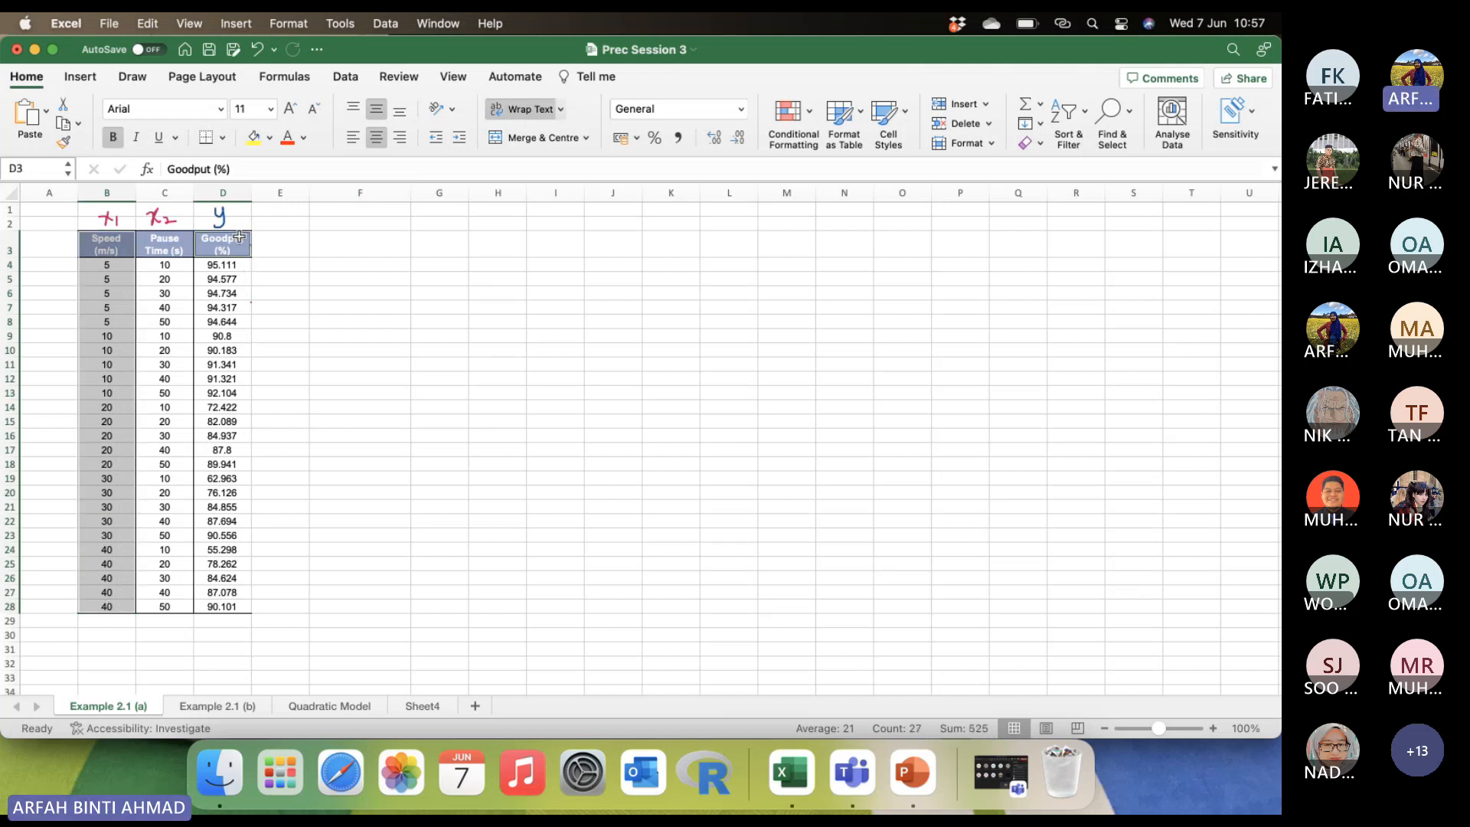
drag(239, 236, 217, 609)
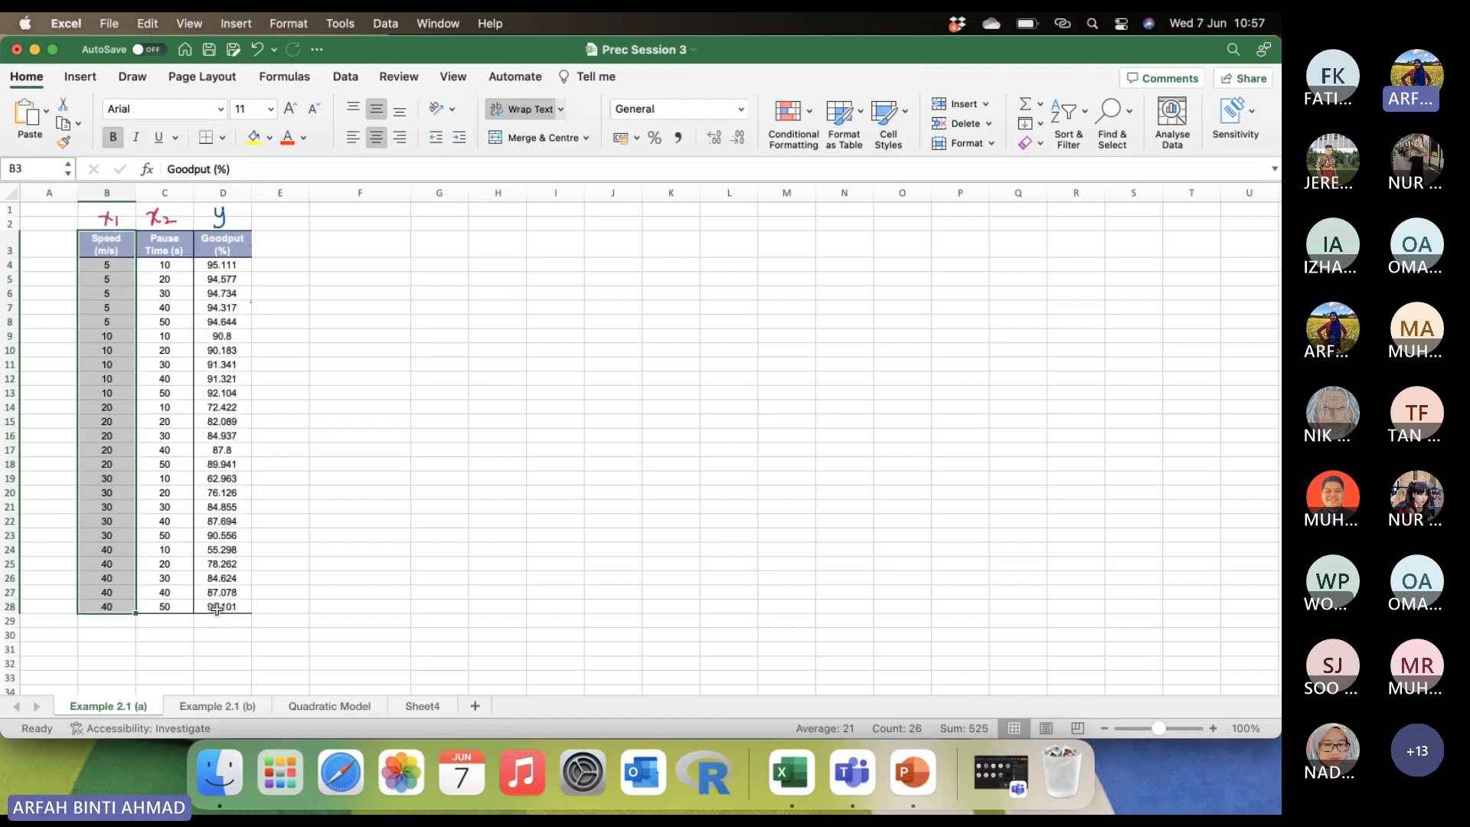
click(305, 406)
drag(108, 243, 107, 611)
drag(240, 243, 223, 609)
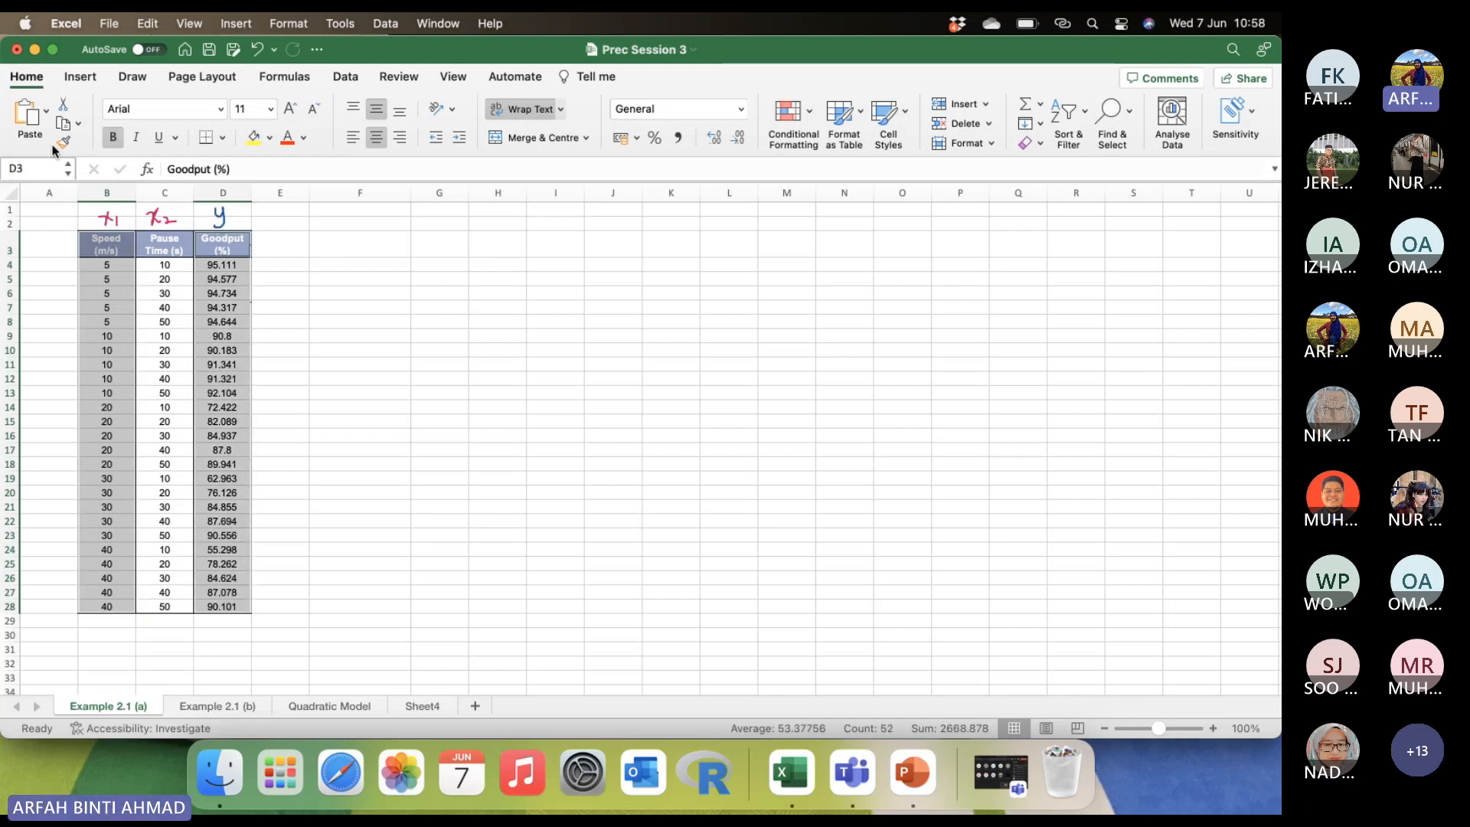
click(84, 78)
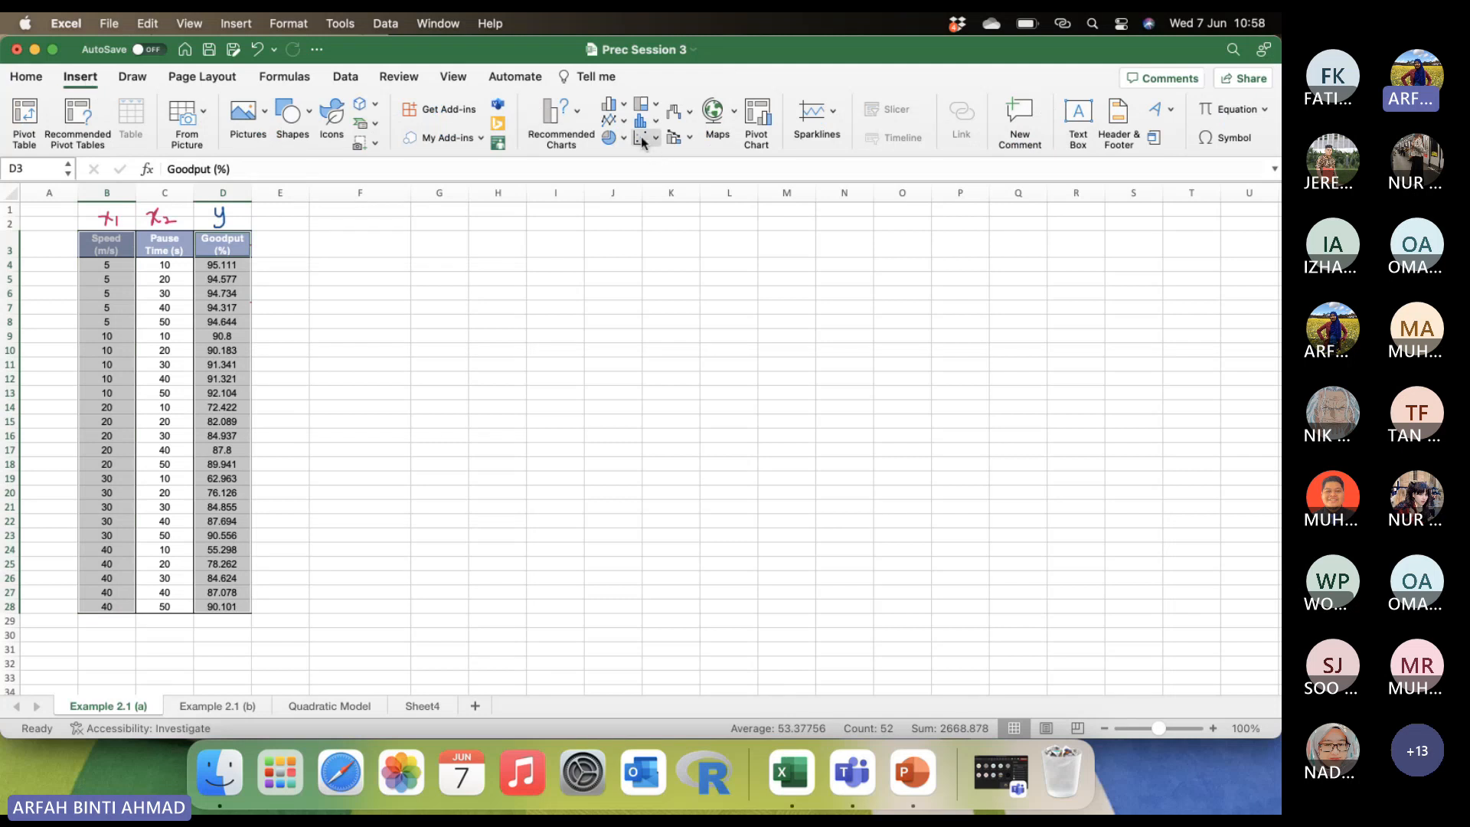
click(518, 410)
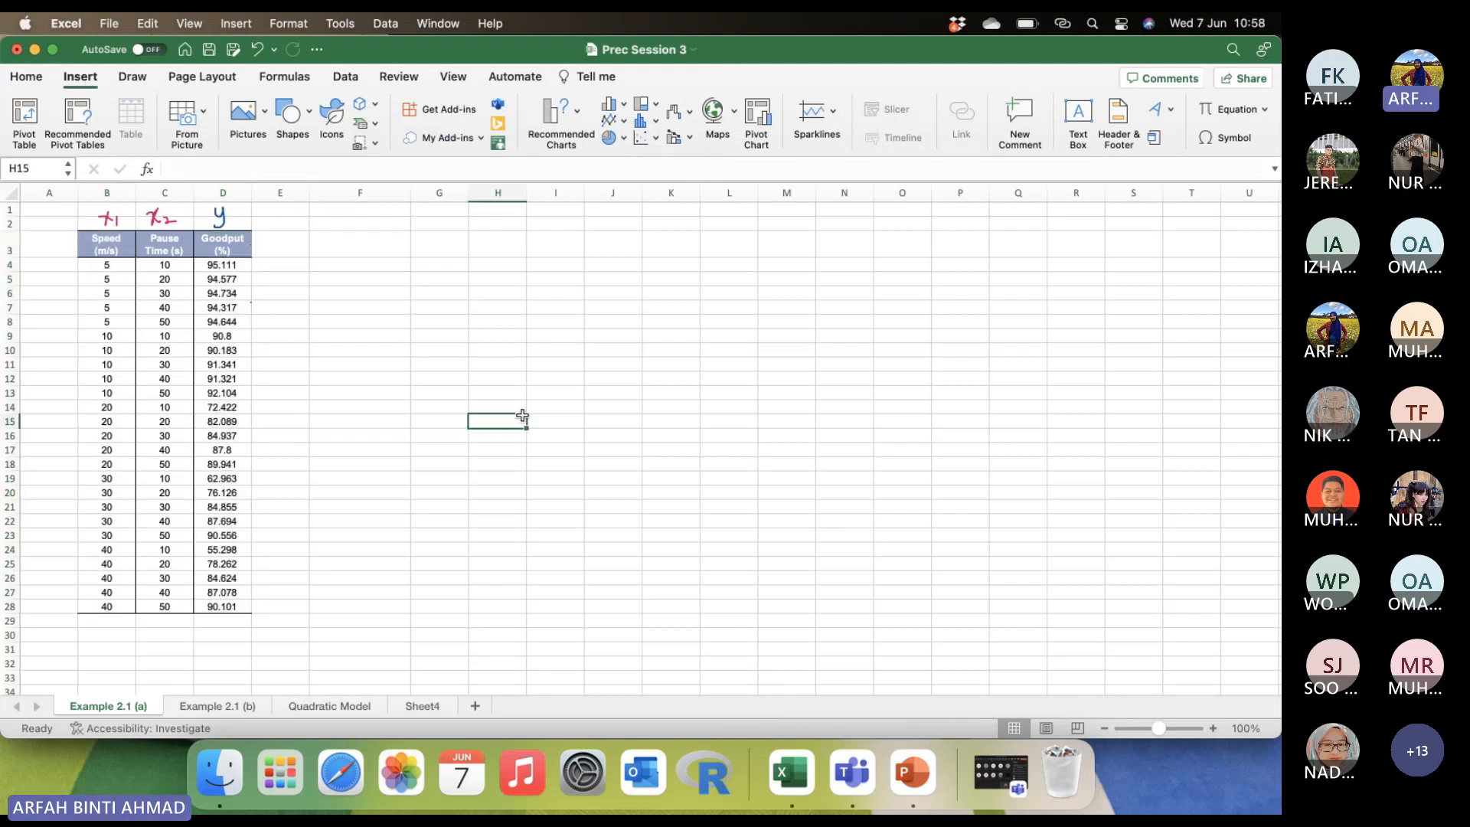
Insert a markers-only scatter chart from B3:B28 and D3:D28, and move and enlarge it to span about columns G to N.
click(421, 349)
click(123, 243)
drag(112, 280, 107, 607)
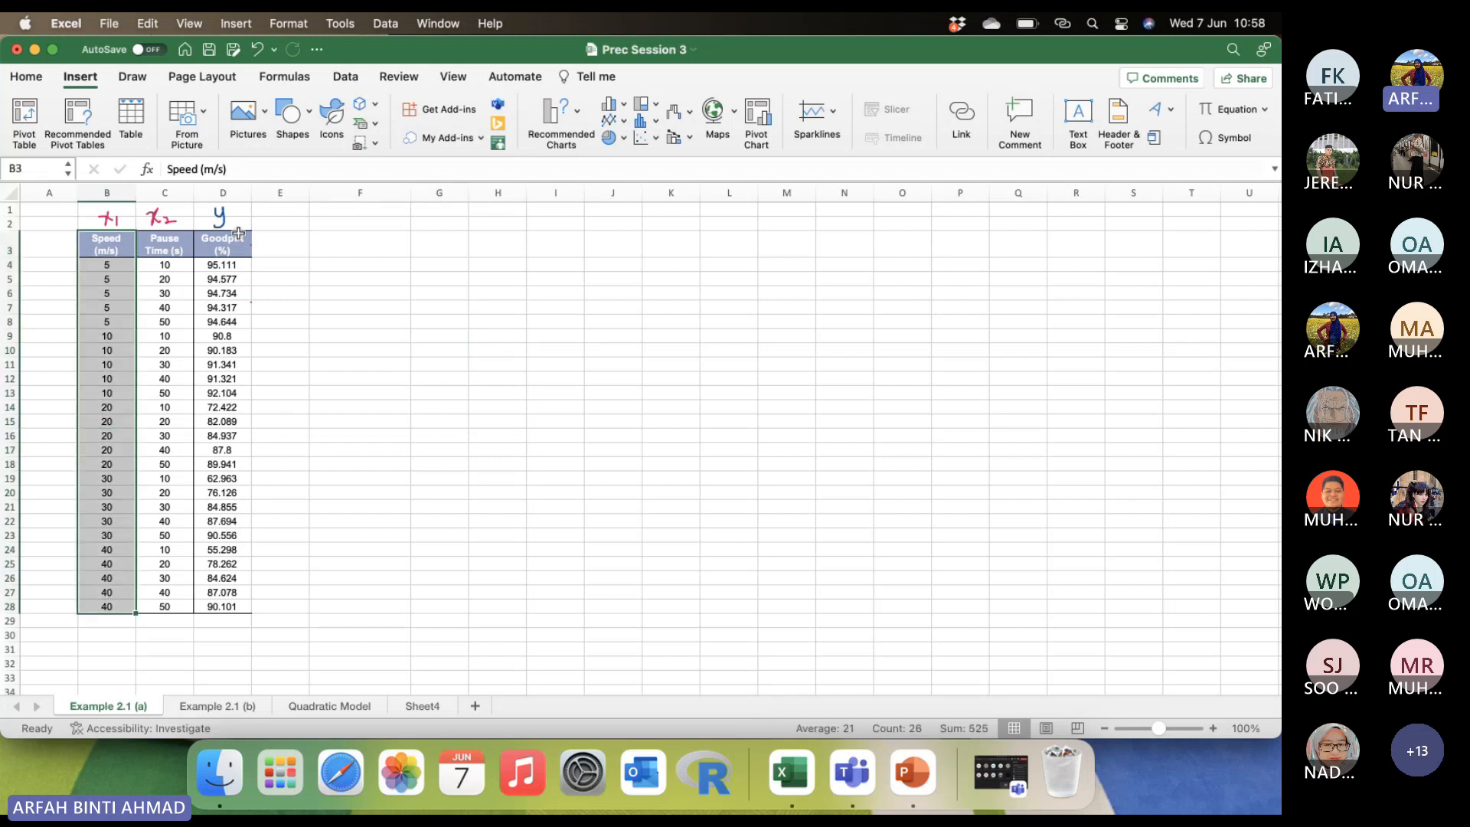
drag(238, 234, 229, 609)
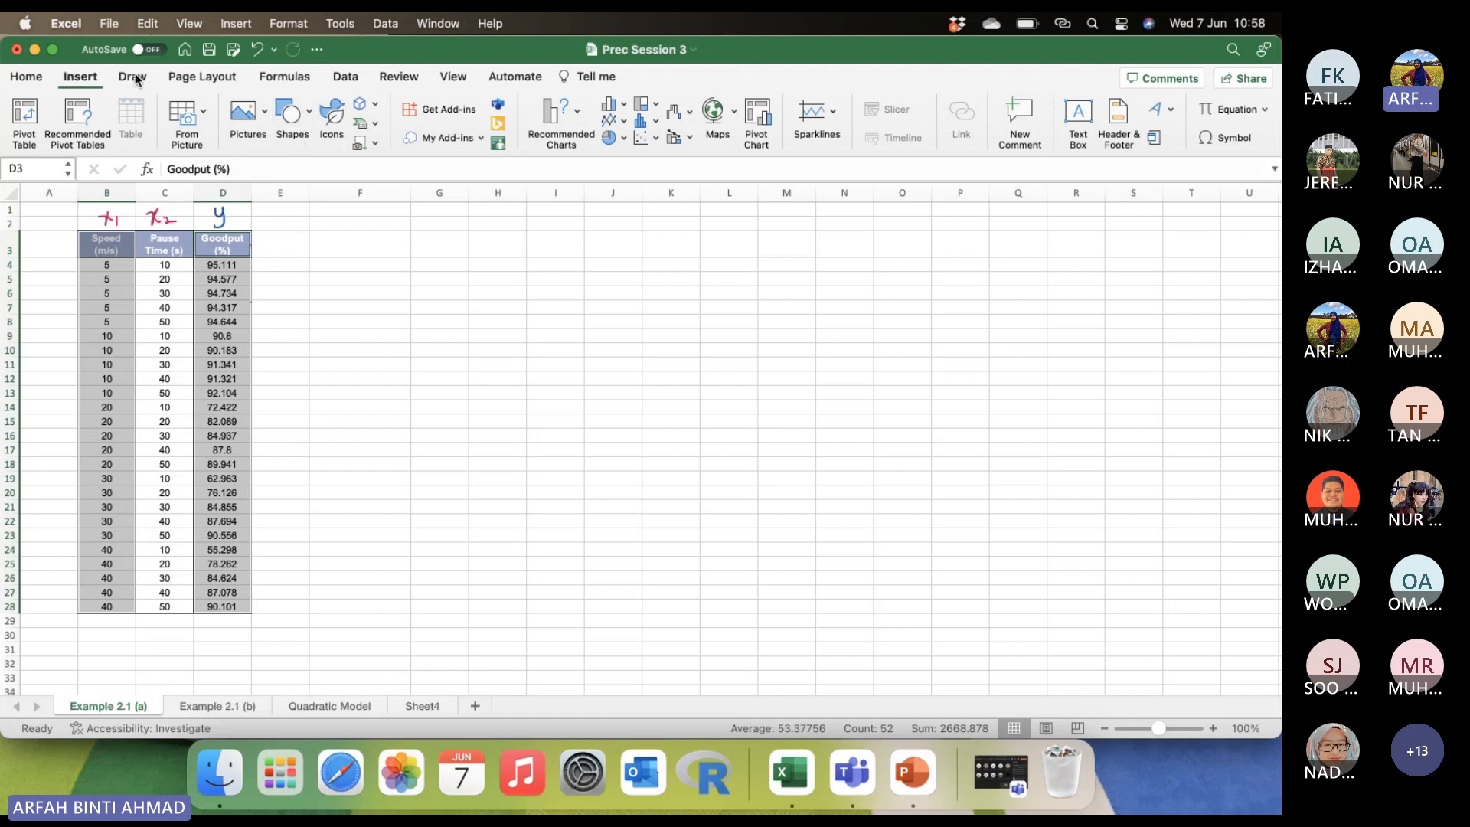
click(639, 139)
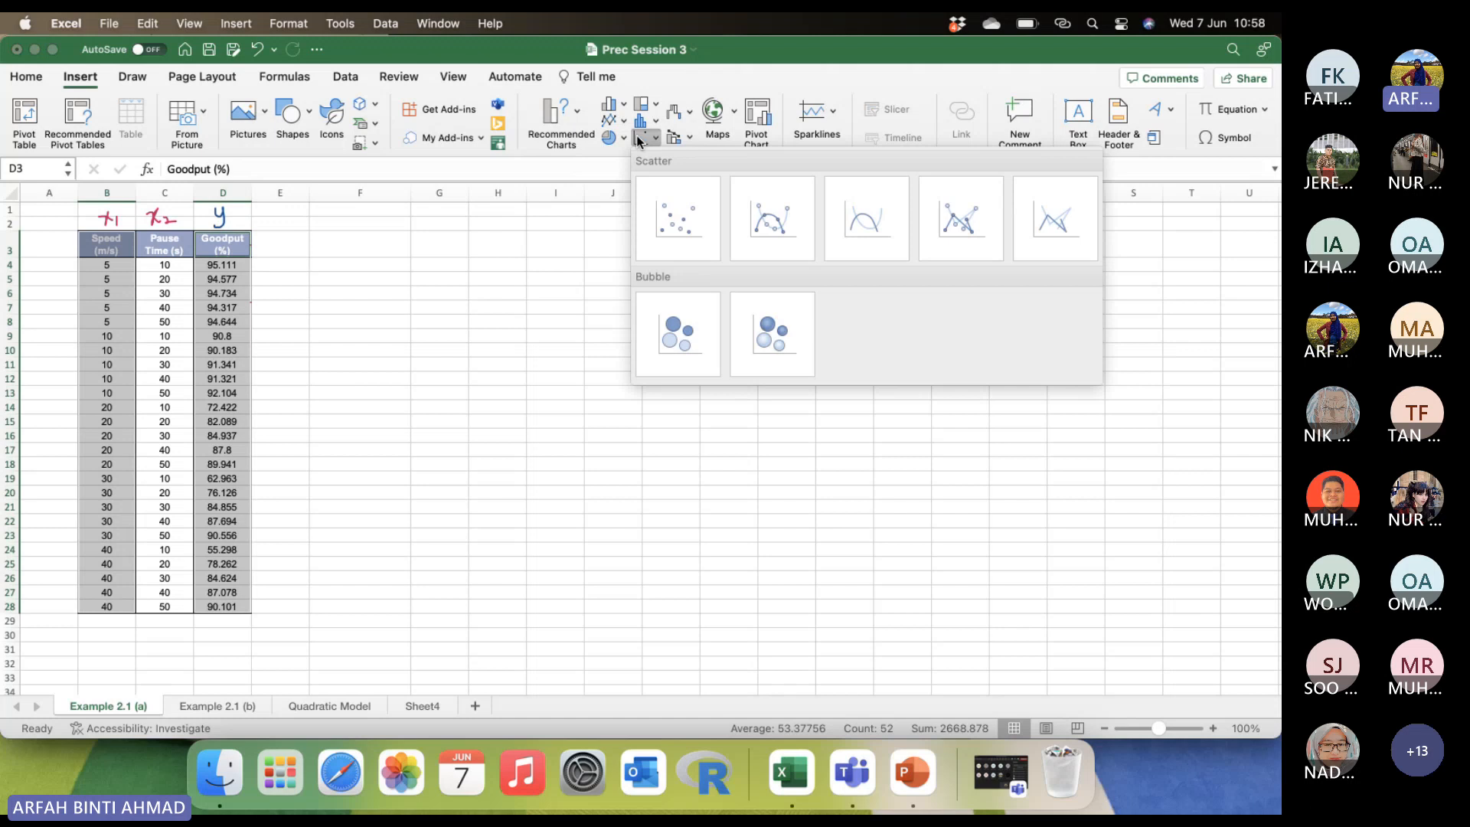
click(673, 238)
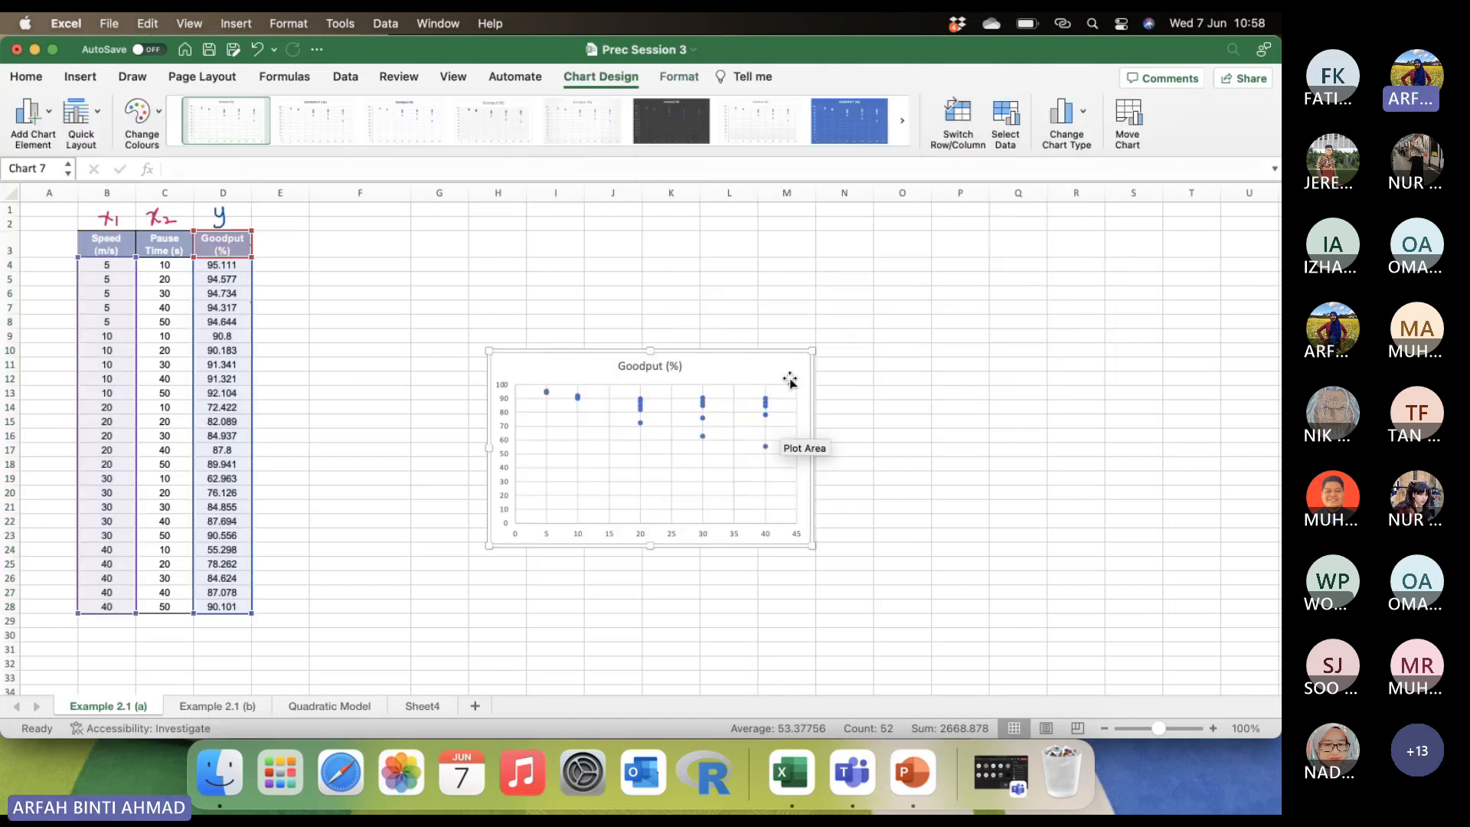
drag(788, 377, 742, 334)
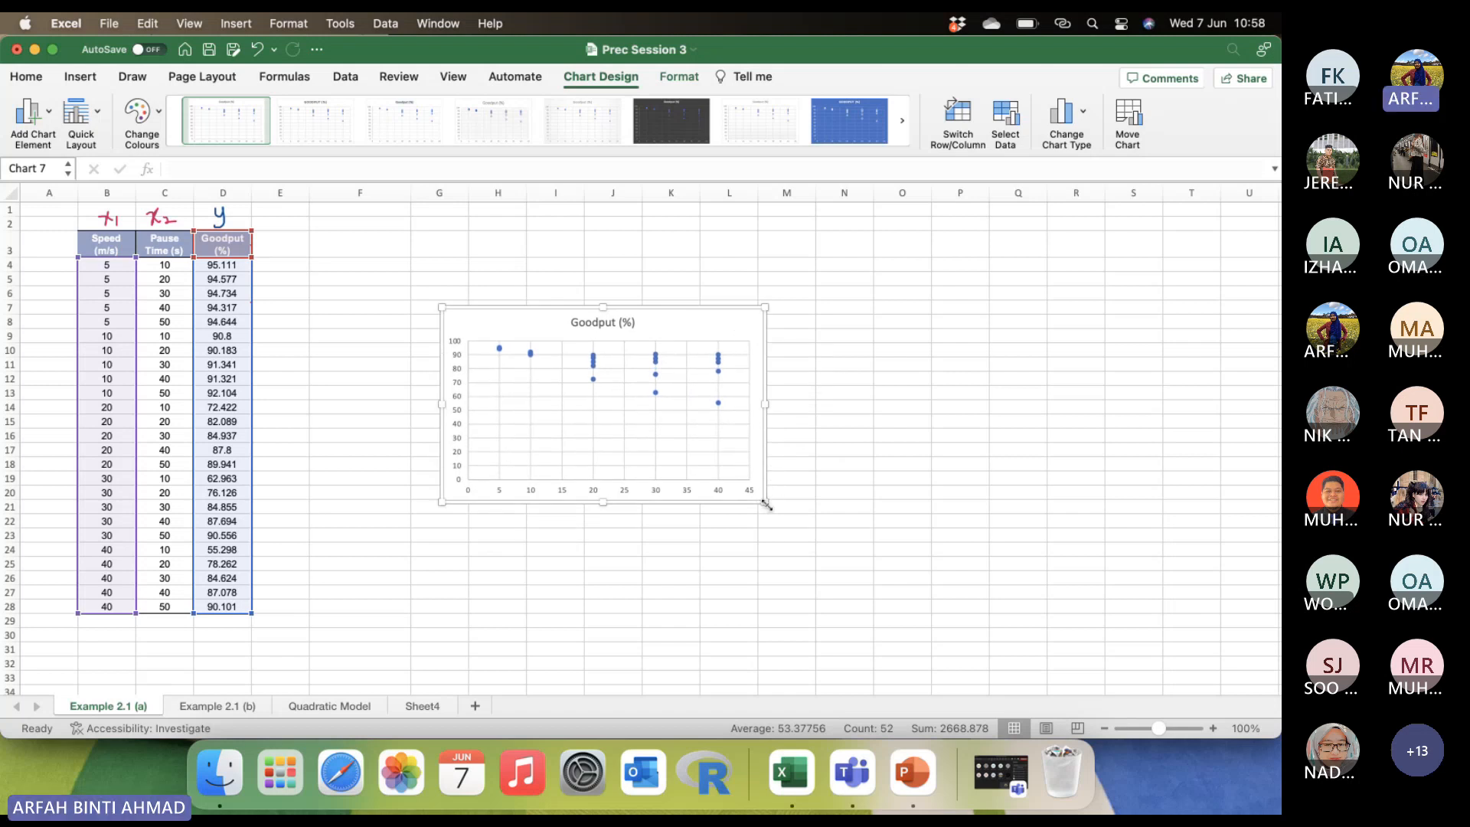
drag(765, 502, 838, 553)
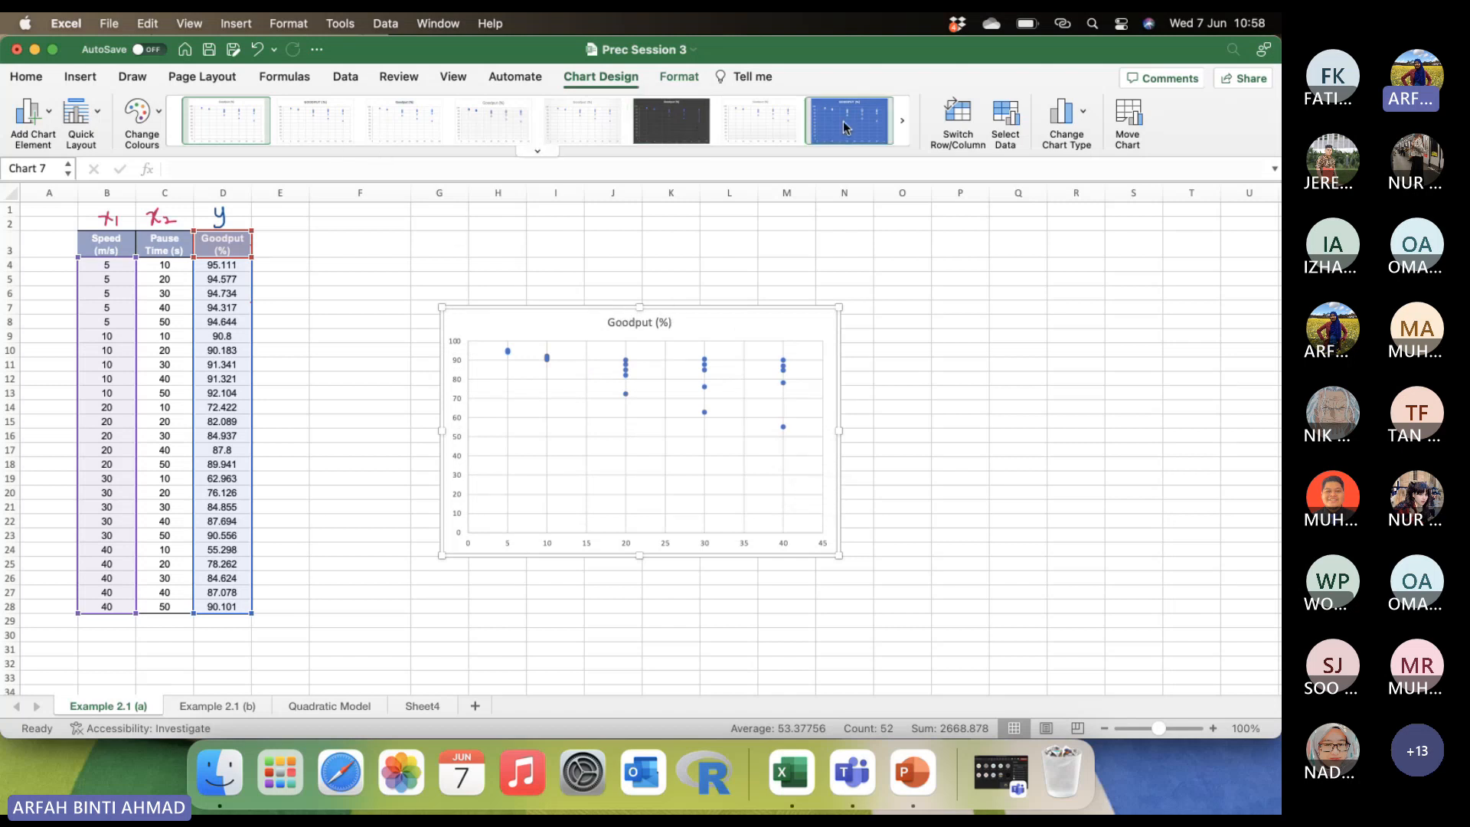
Apply the chart style with a grey patterned plot area and hollow markers to the scatter chart.
click(902, 121)
click(679, 120)
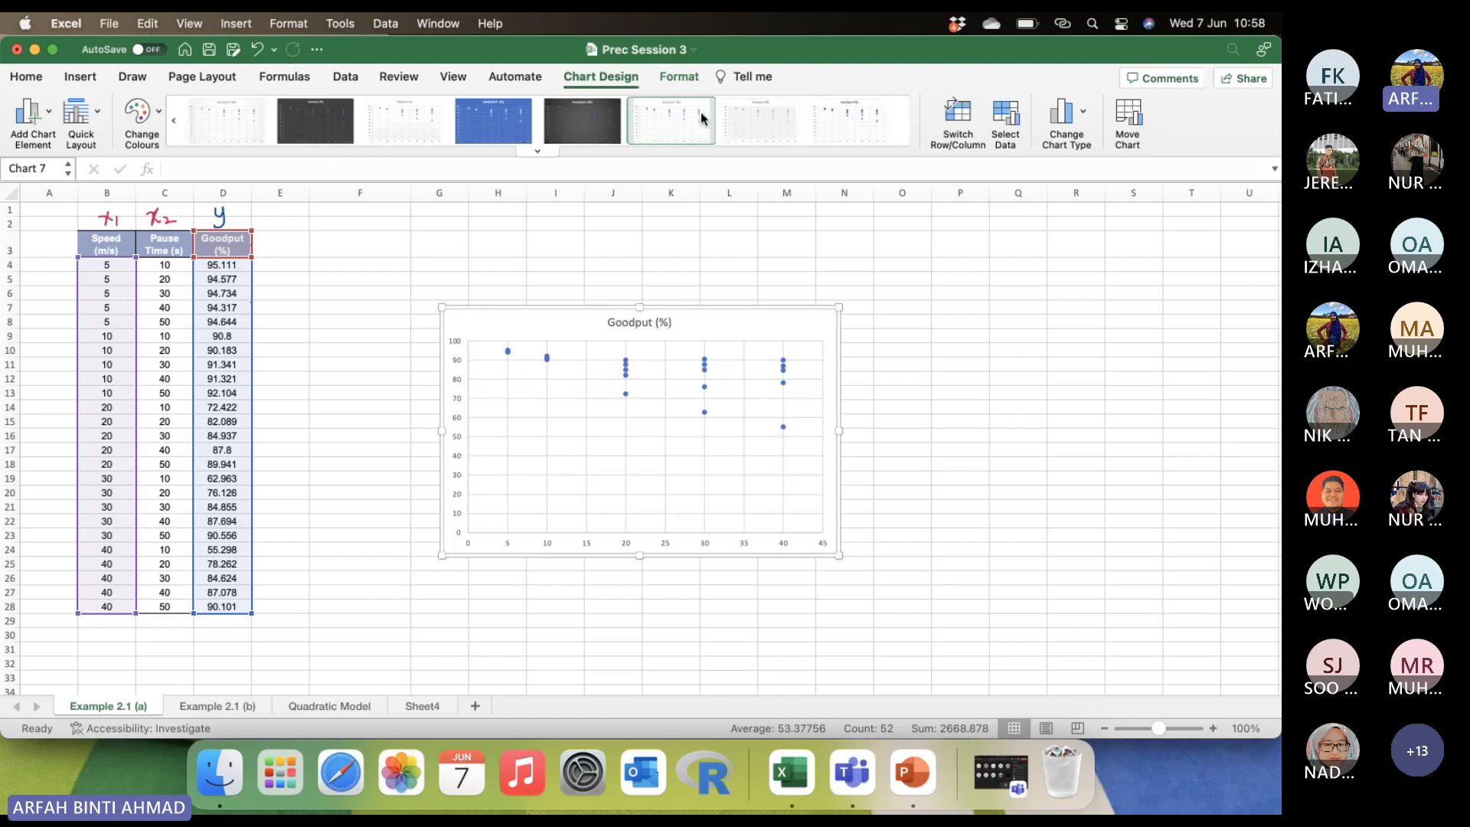
click(778, 118)
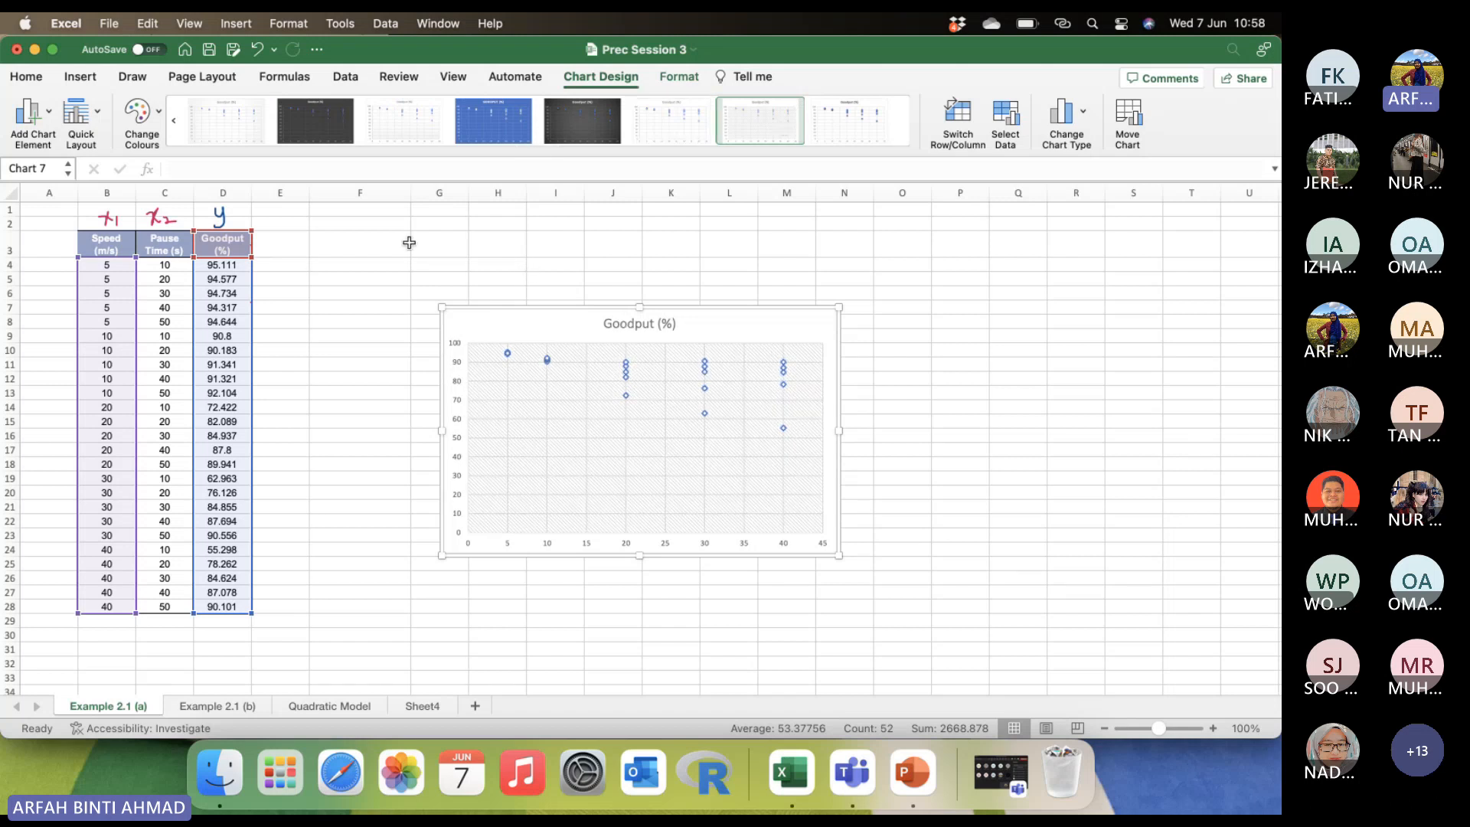
Add primary horizontal and primary vertical axis titles to the scatter chart.
click(31, 113)
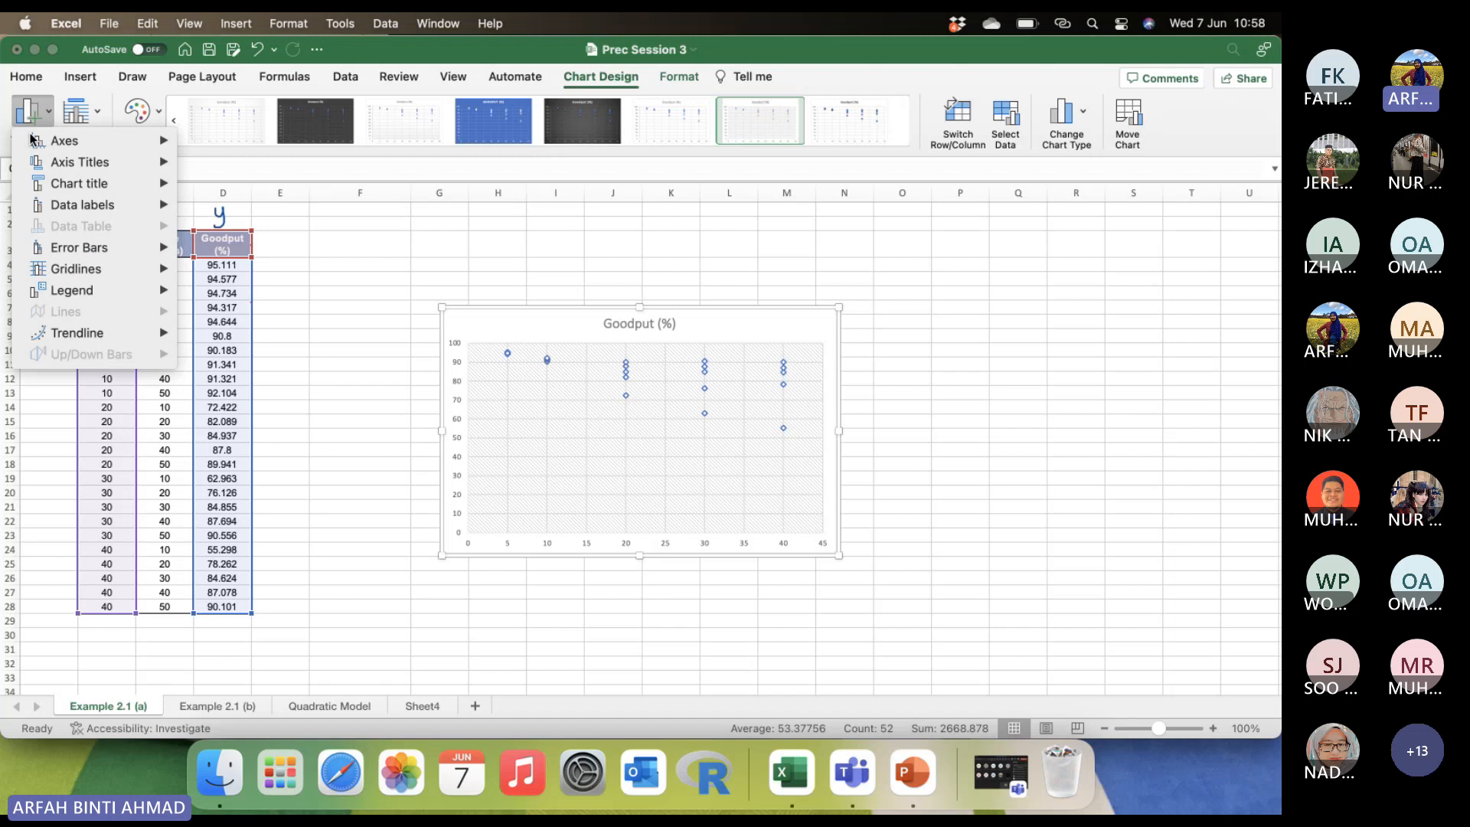
mouse_move(164, 164)
click(229, 170)
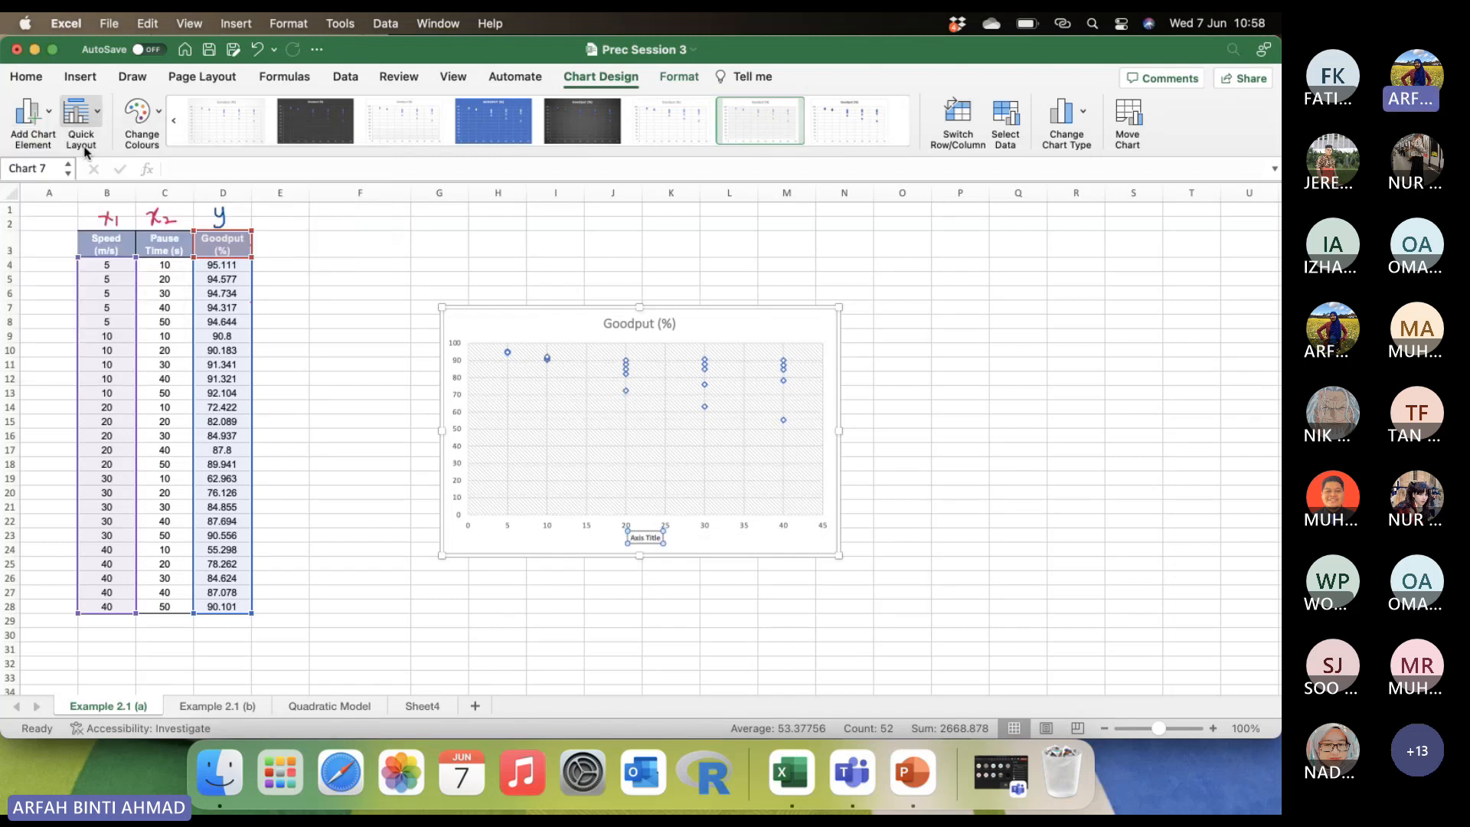
click(31, 113)
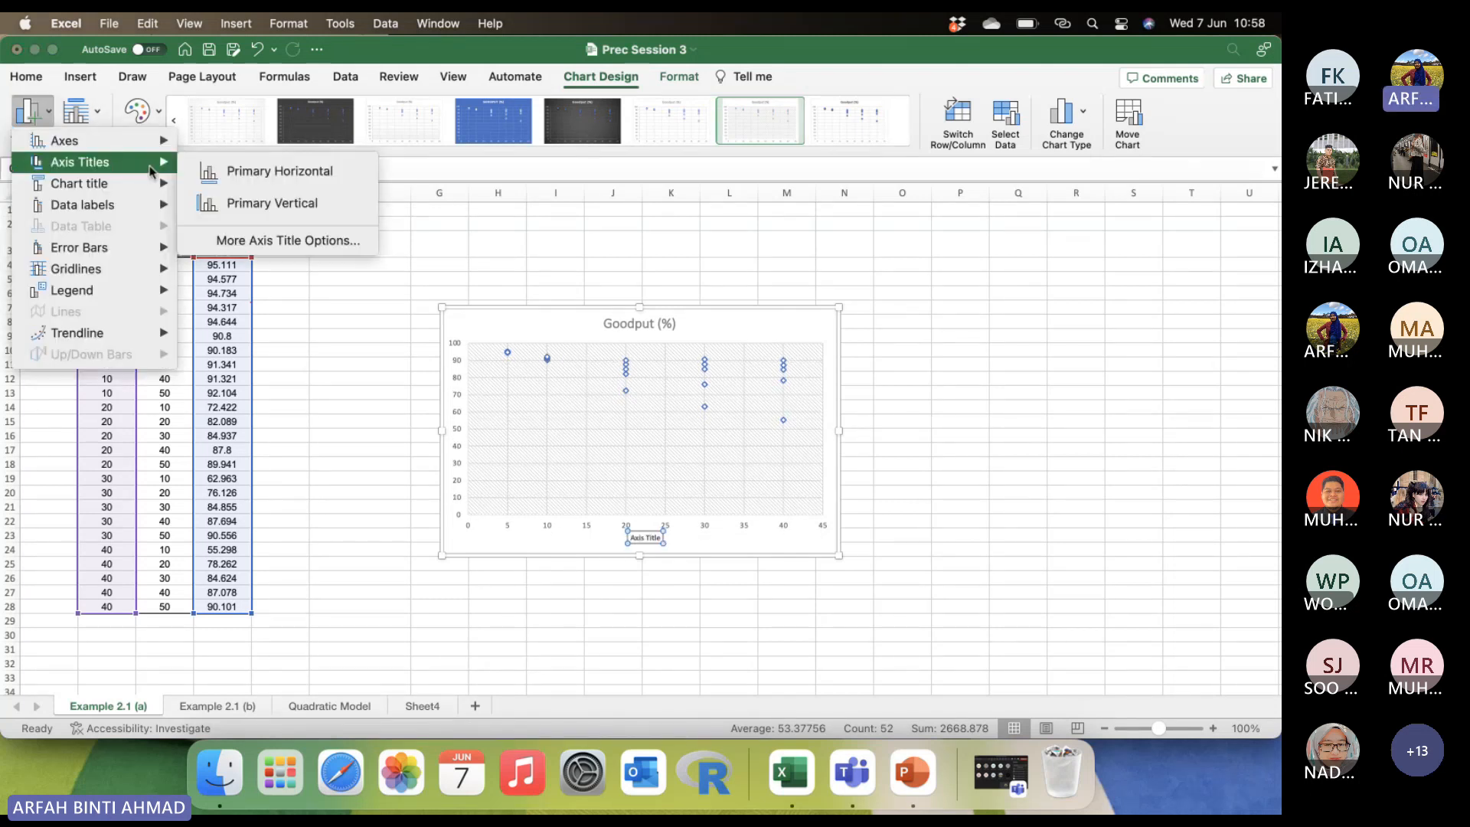
click(245, 203)
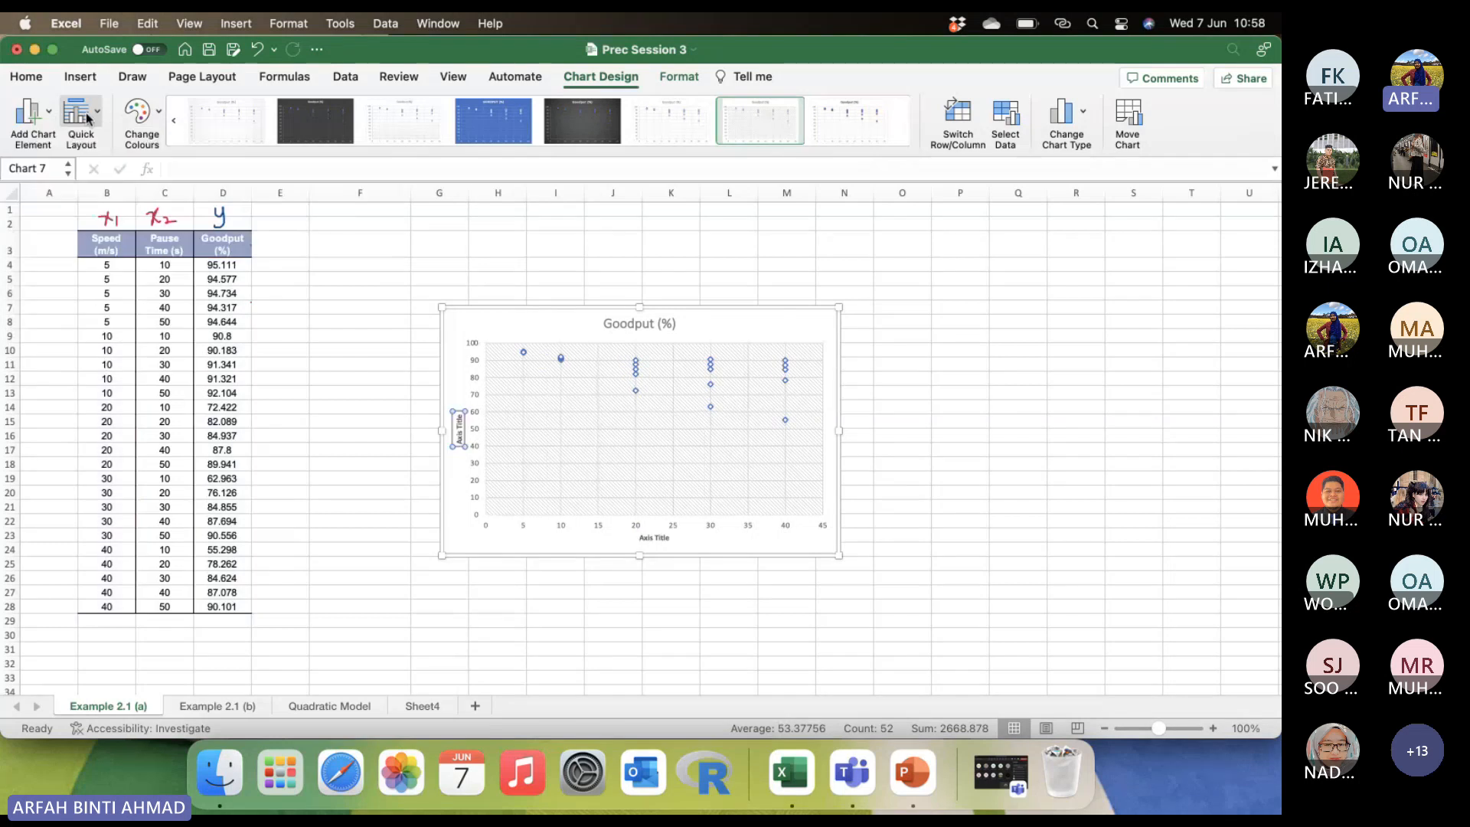
click(22, 119)
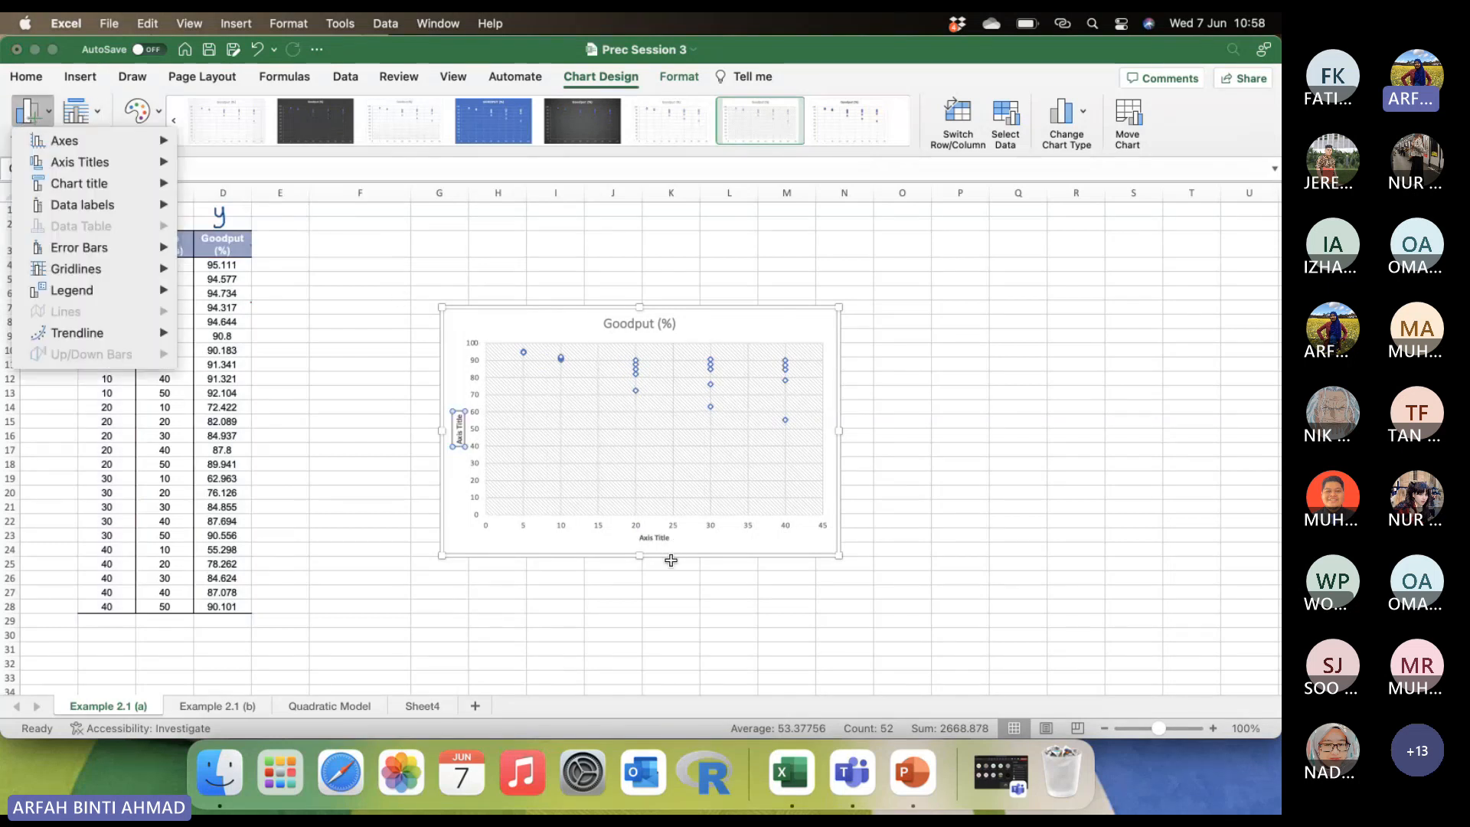
Change the horizontal axis title to "Speed (m/s)".
double_click(654, 538)
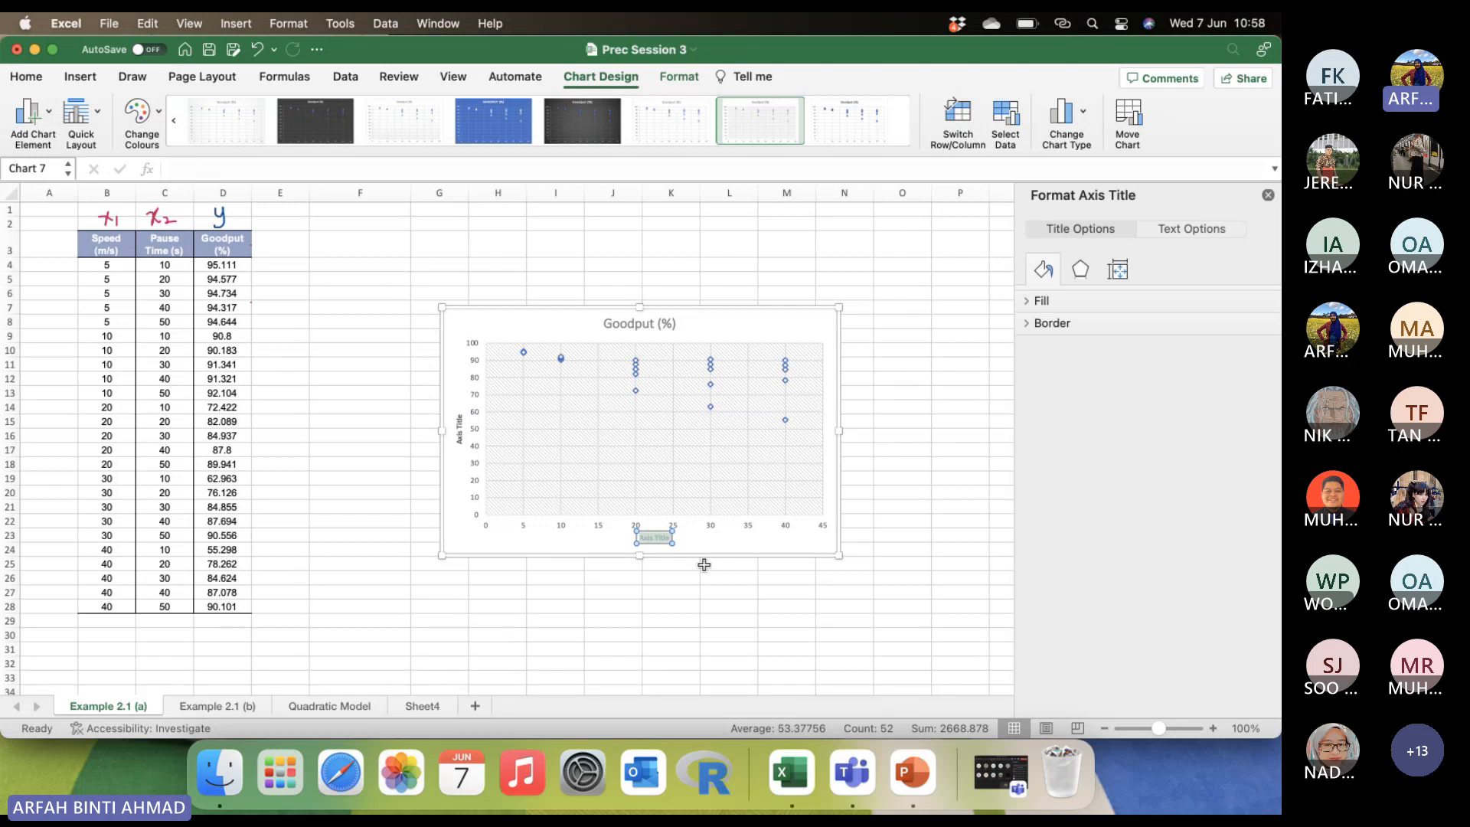
text(Speed (m/s))
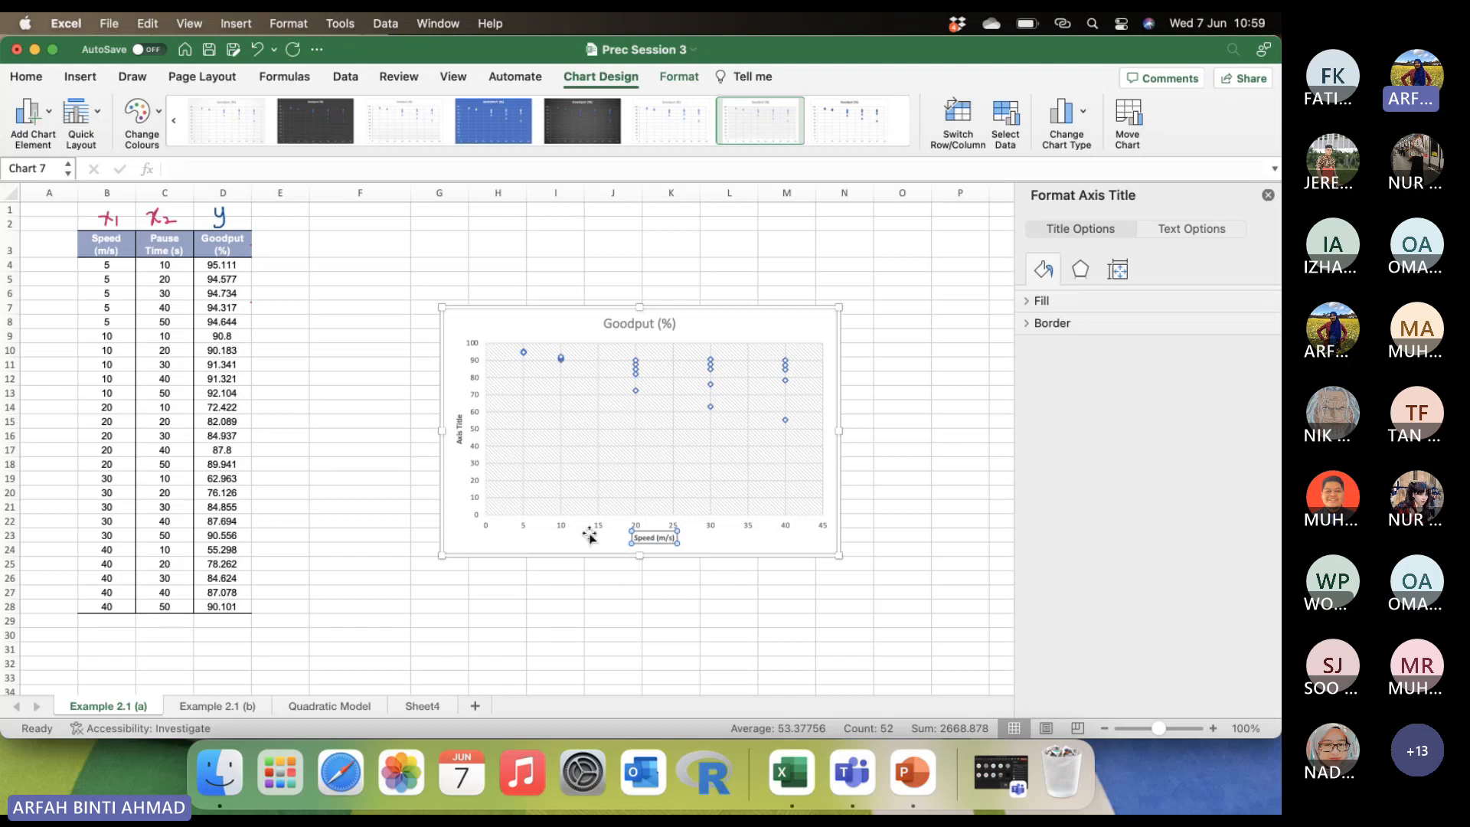
Change the vertical axis title to "Pause Time (s)".
click(460, 435)
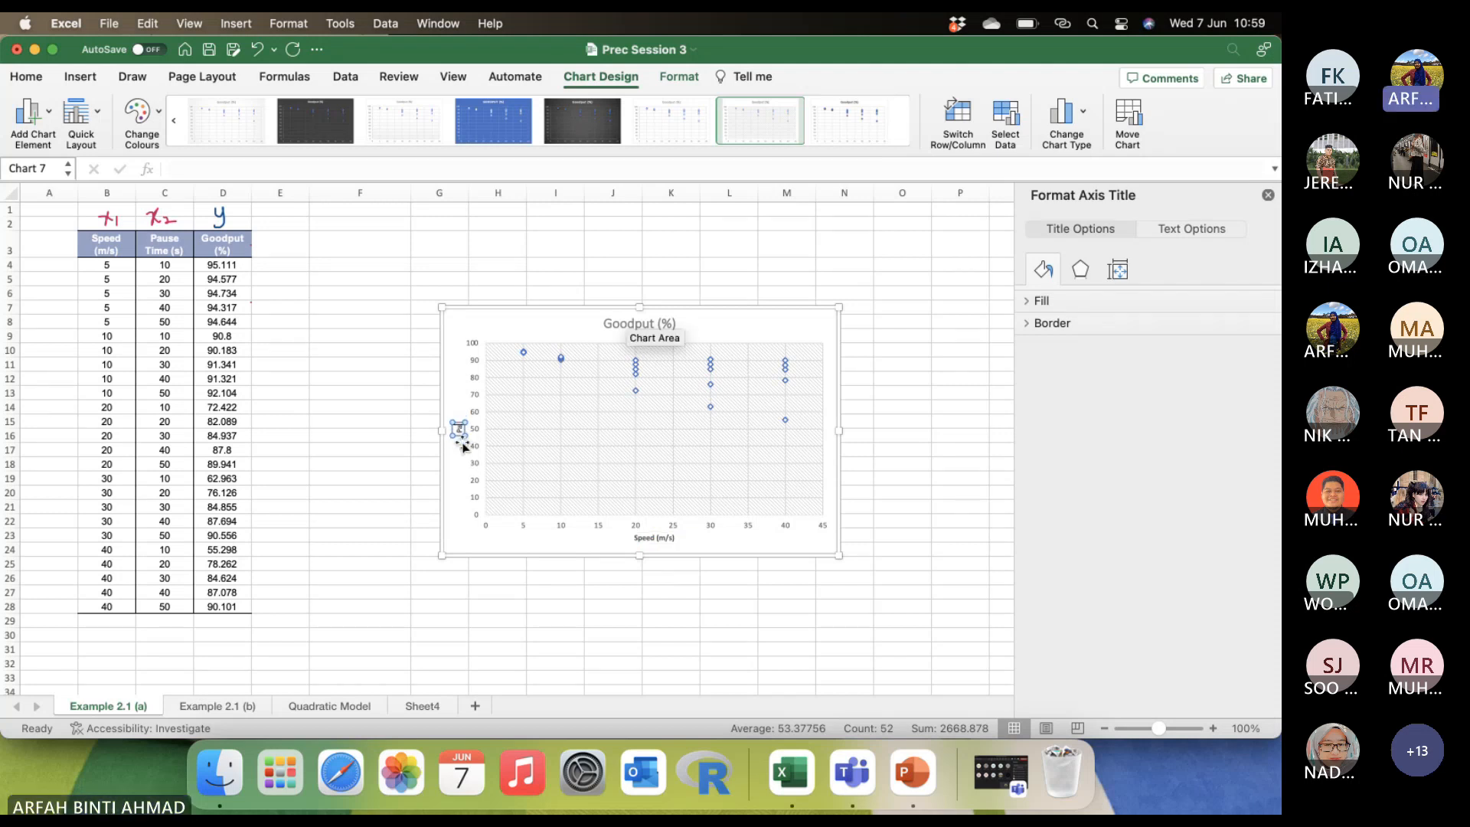
text(Pause Time)
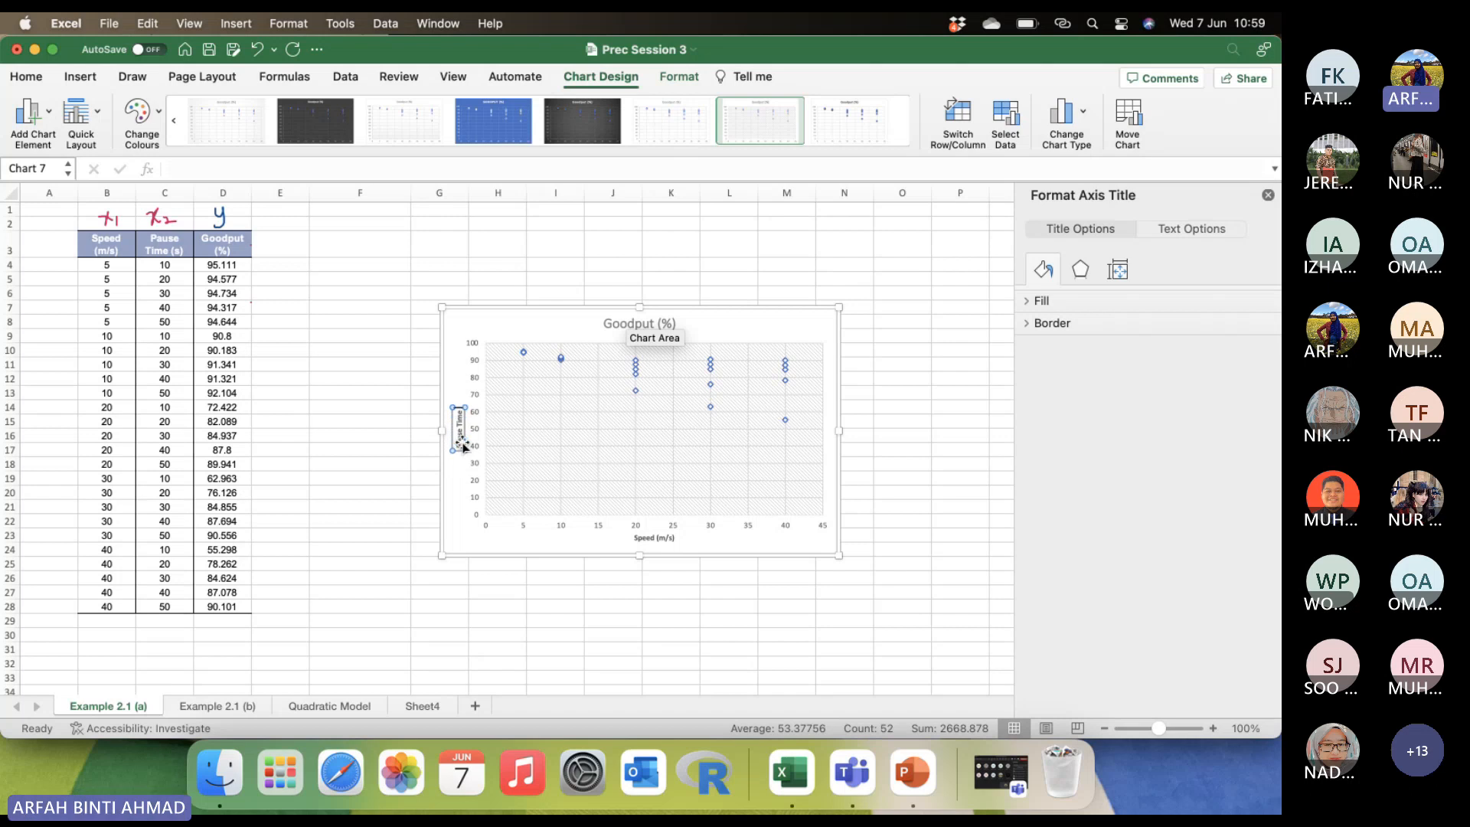
text( (s))
Increase the font size of the vertical and horizontal axis titles to 10.5.
click(470, 366)
click(460, 406)
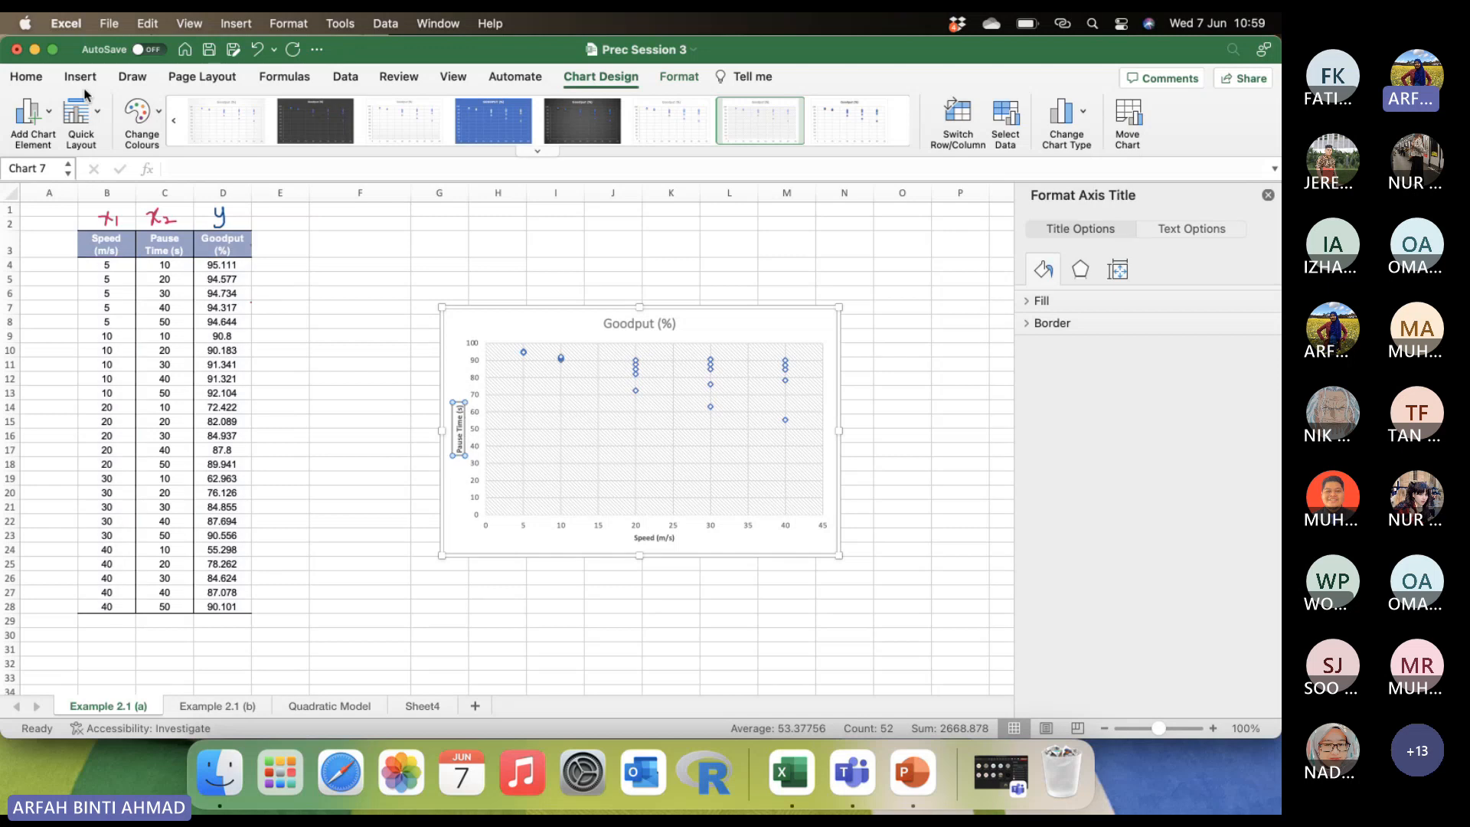
click(40, 79)
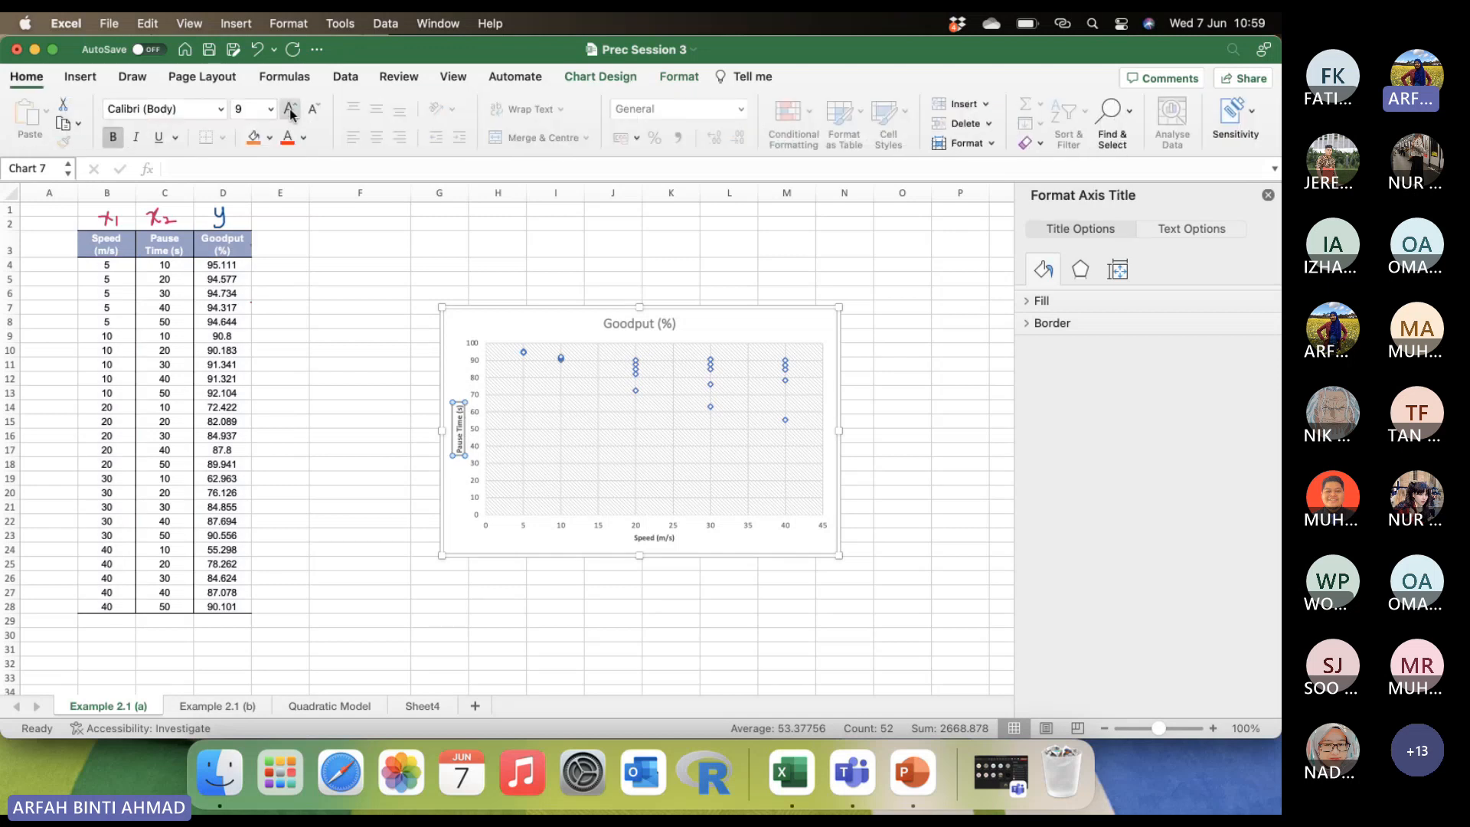
click(291, 110)
click(291, 110)
click(656, 538)
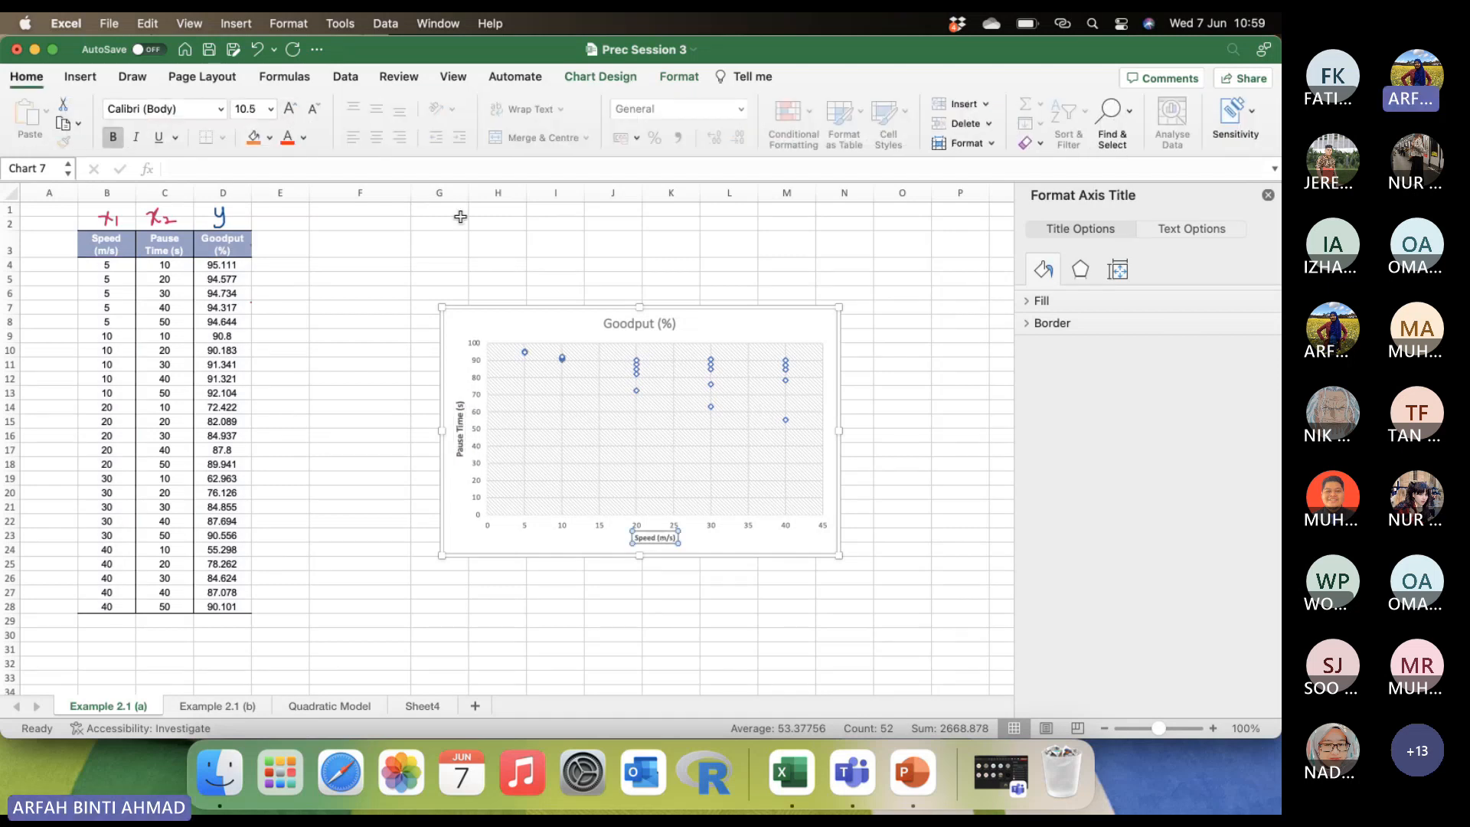
click(291, 109)
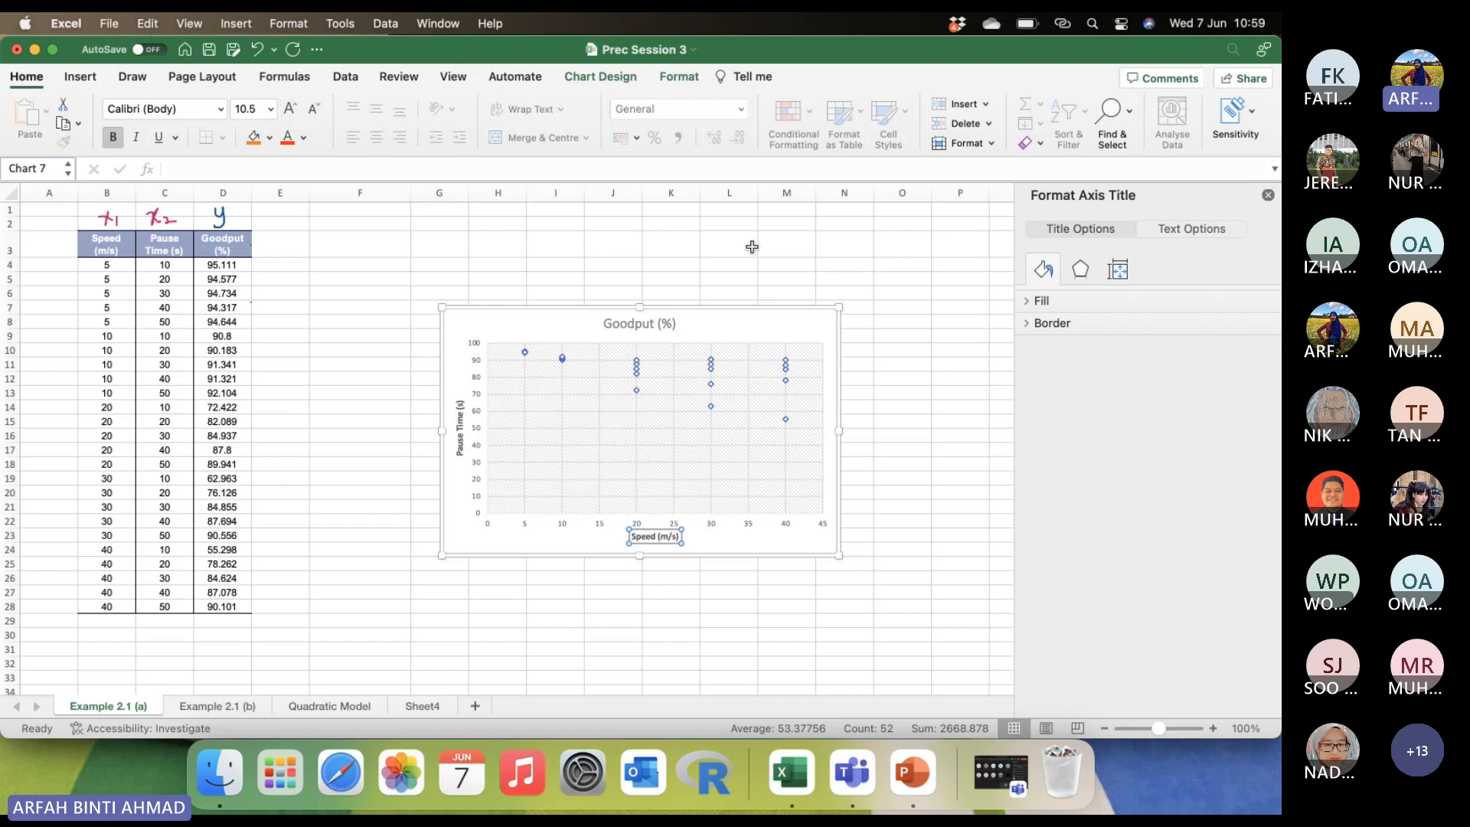
Extend the chart title to read "Plot of Speed (m/s) versus Goodput (%)".
click(605, 325)
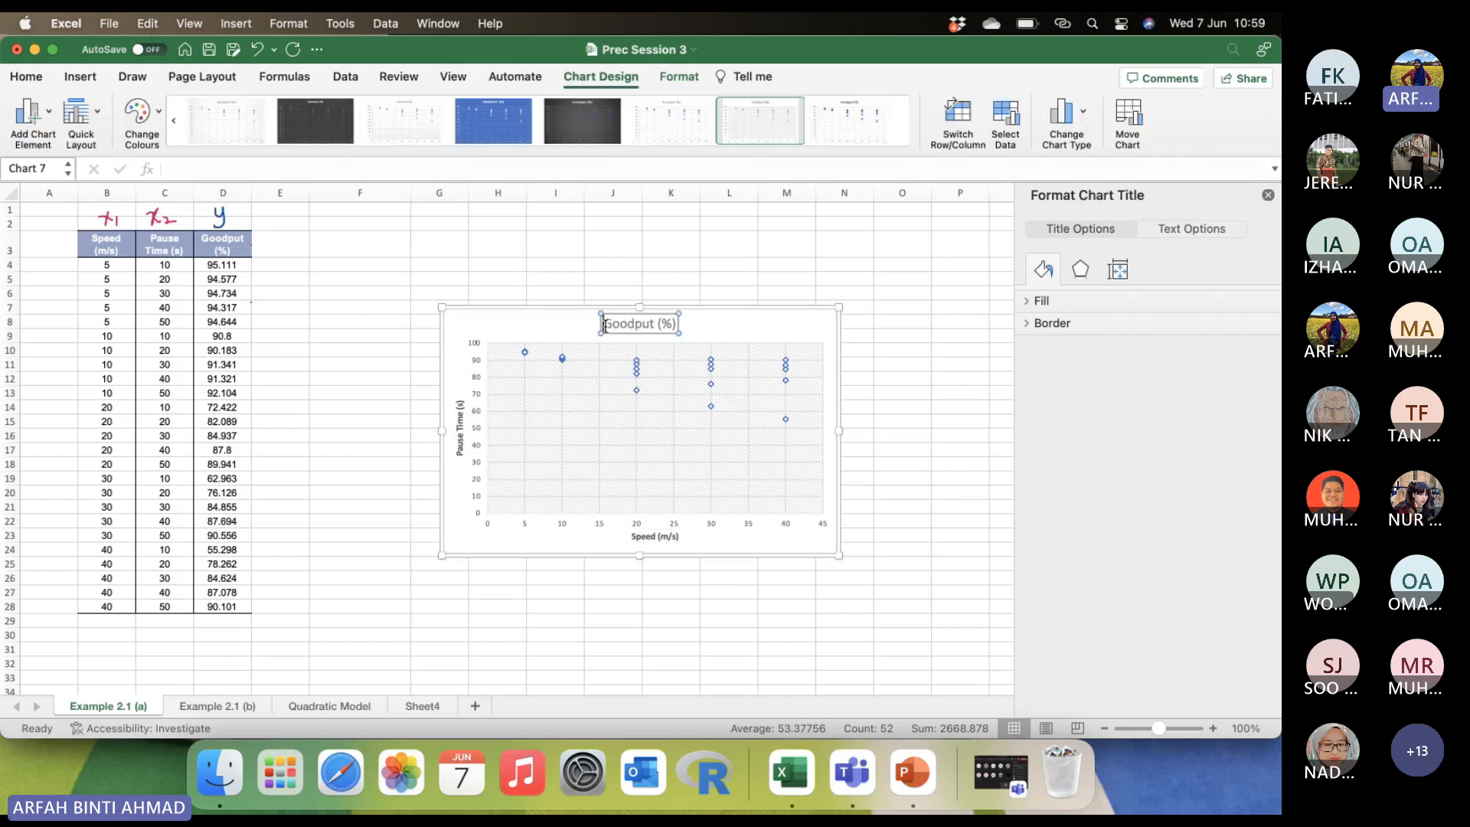
text(Plot of )
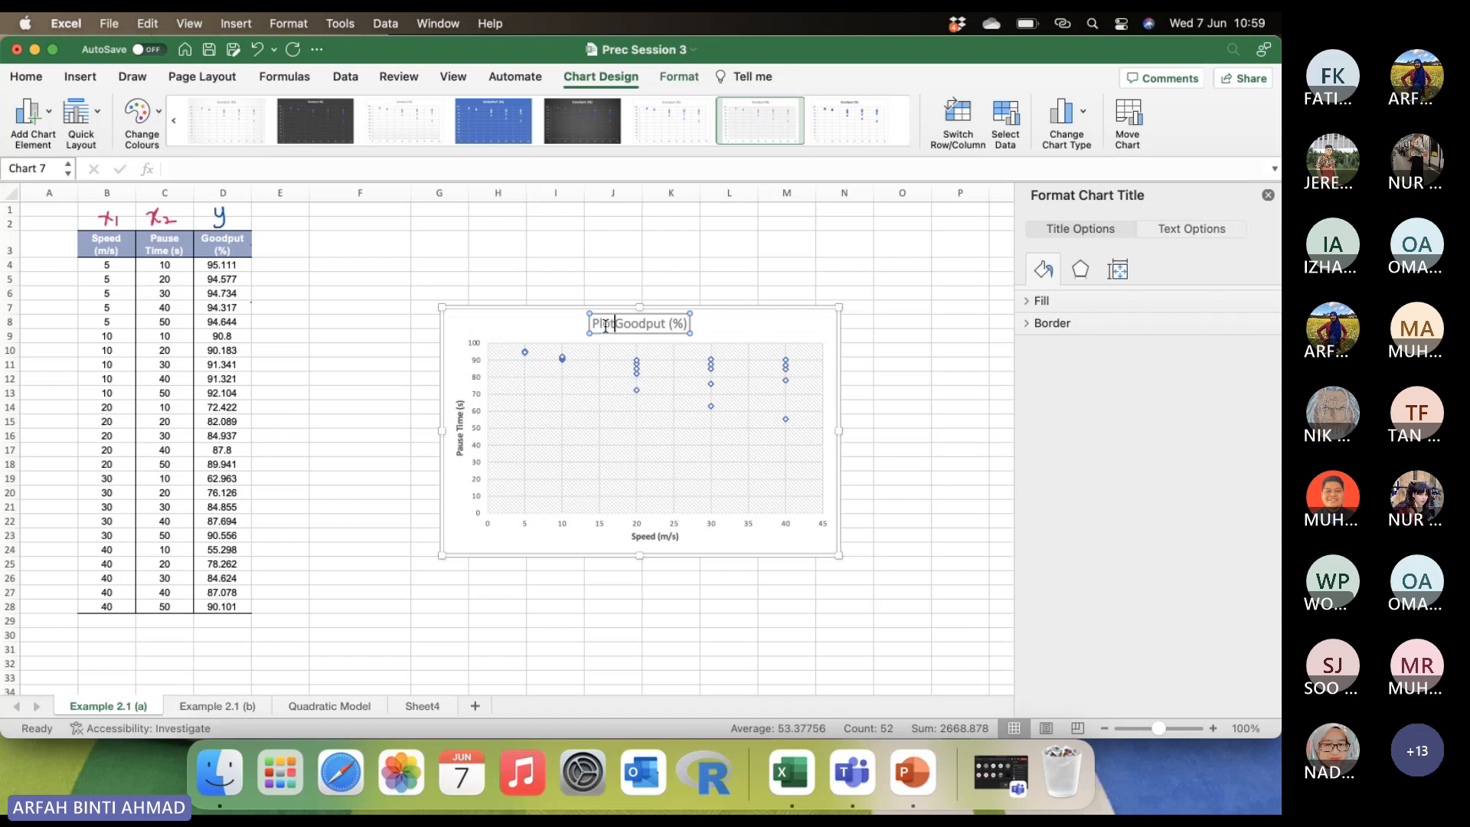
text(S)
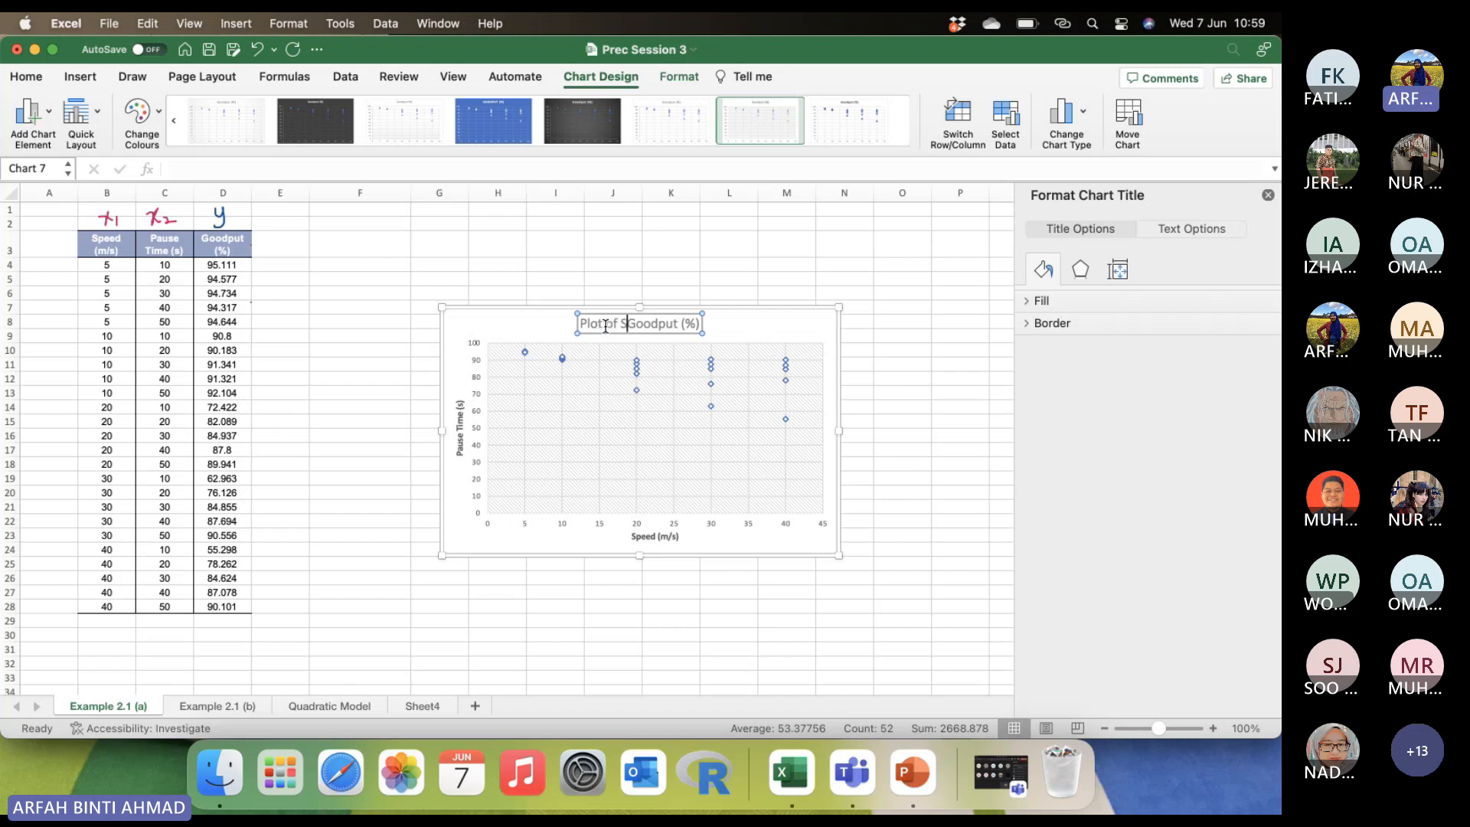
text(peed)
text( (m/s) ve)
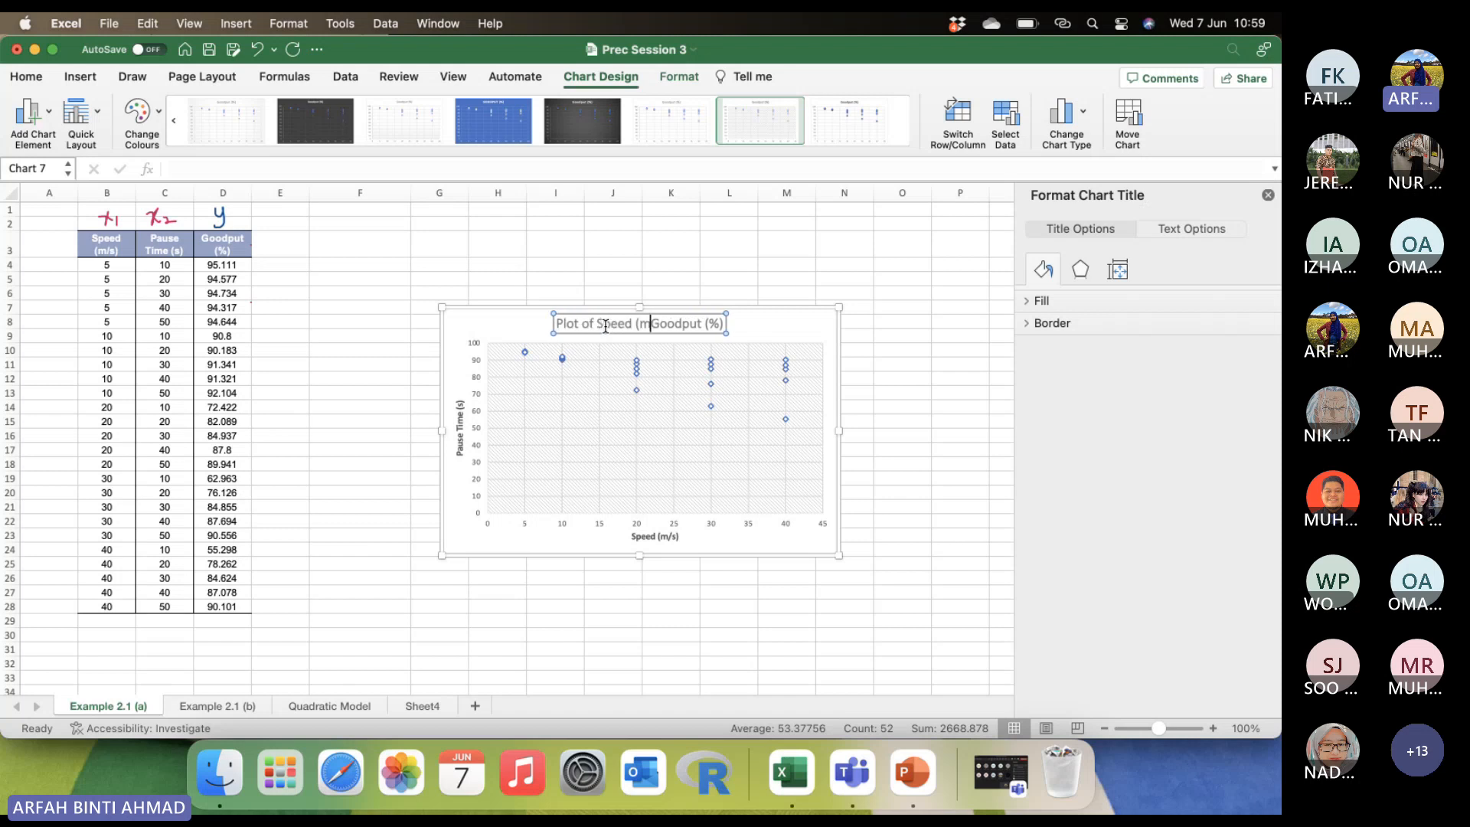
text(rsus)
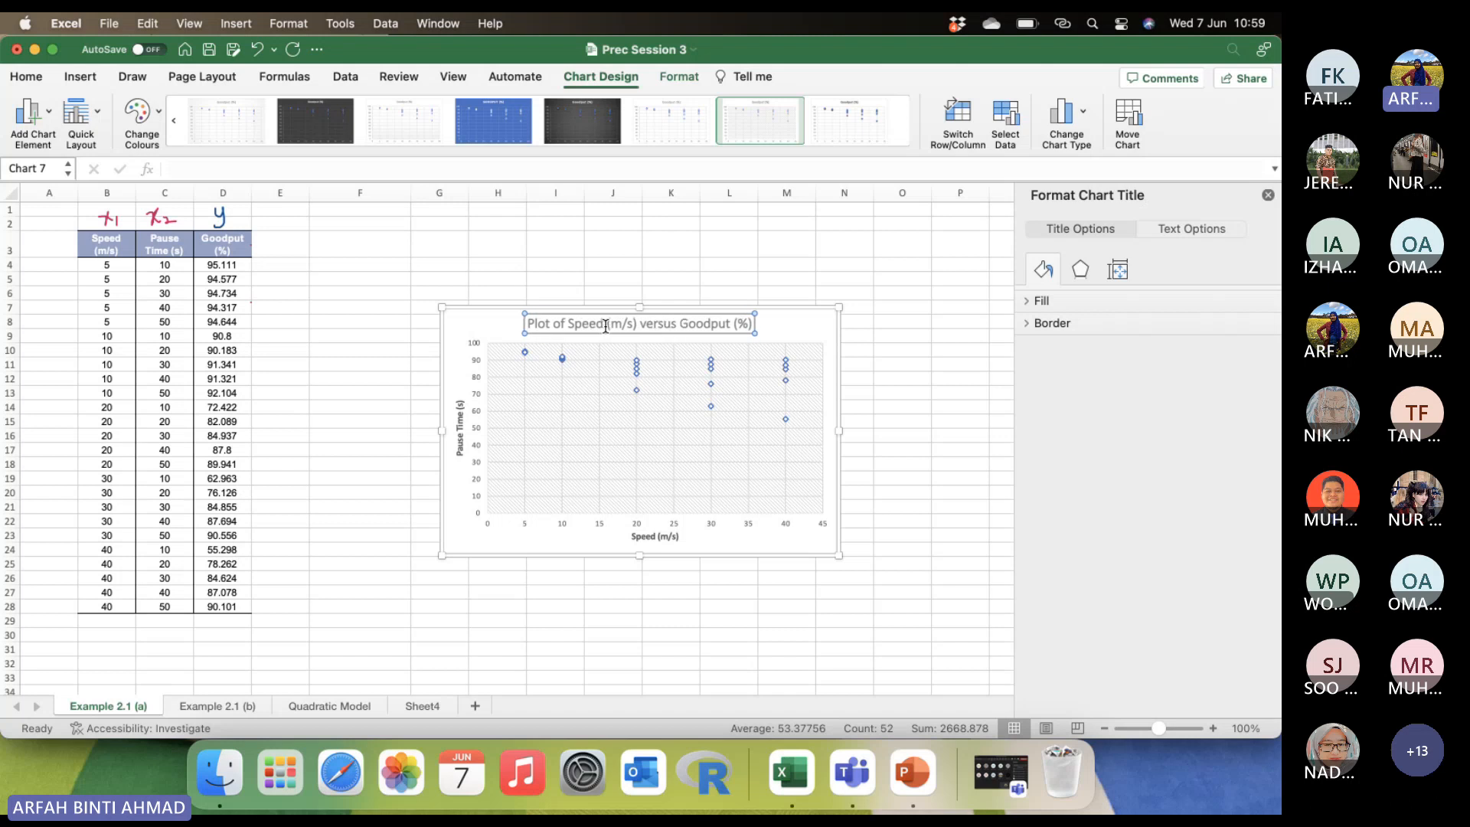
Replace the vertical axis title with "Goodput (%)".
click(461, 427)
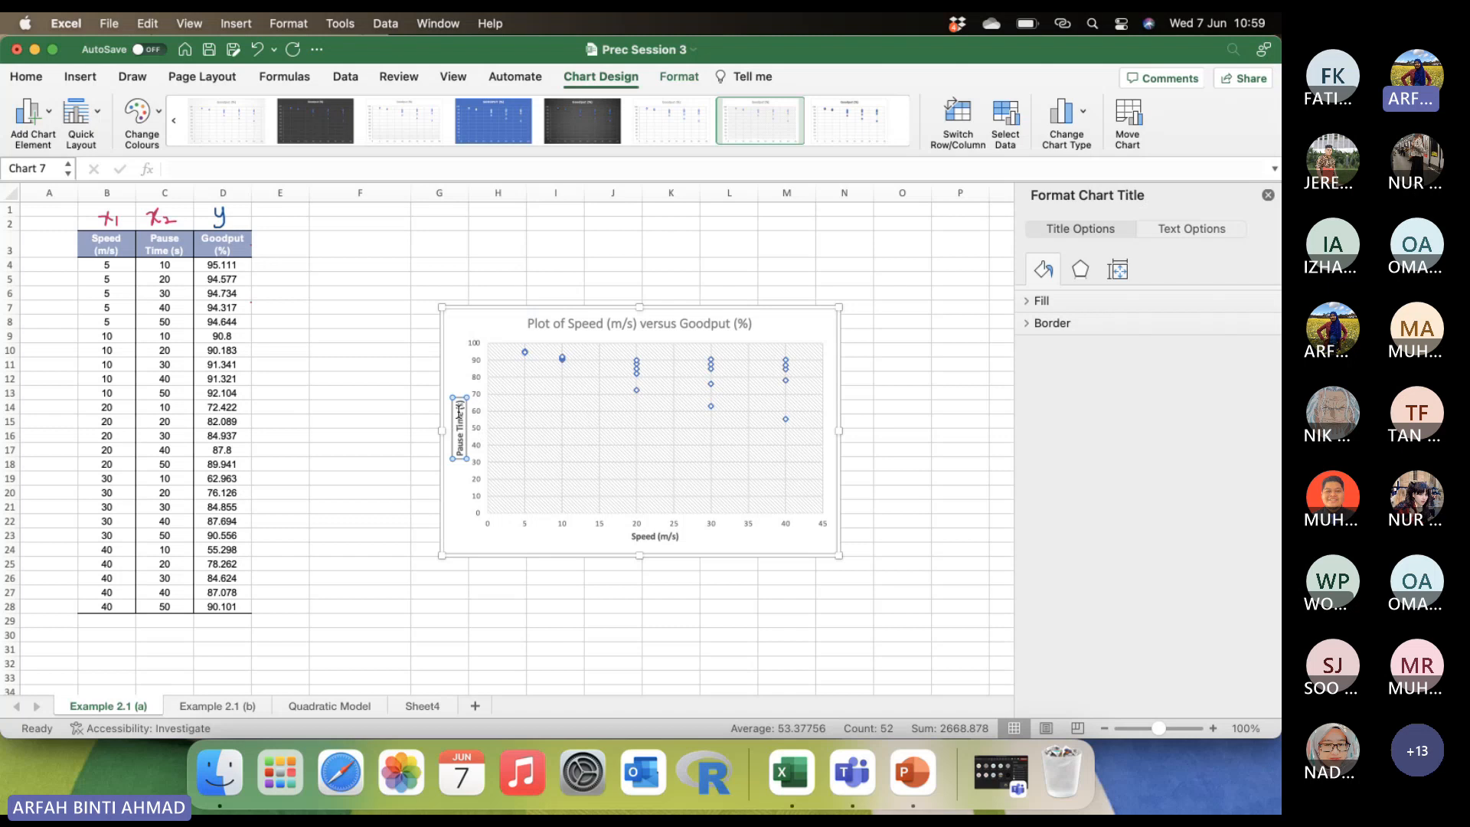
drag(460, 409, 461, 464)
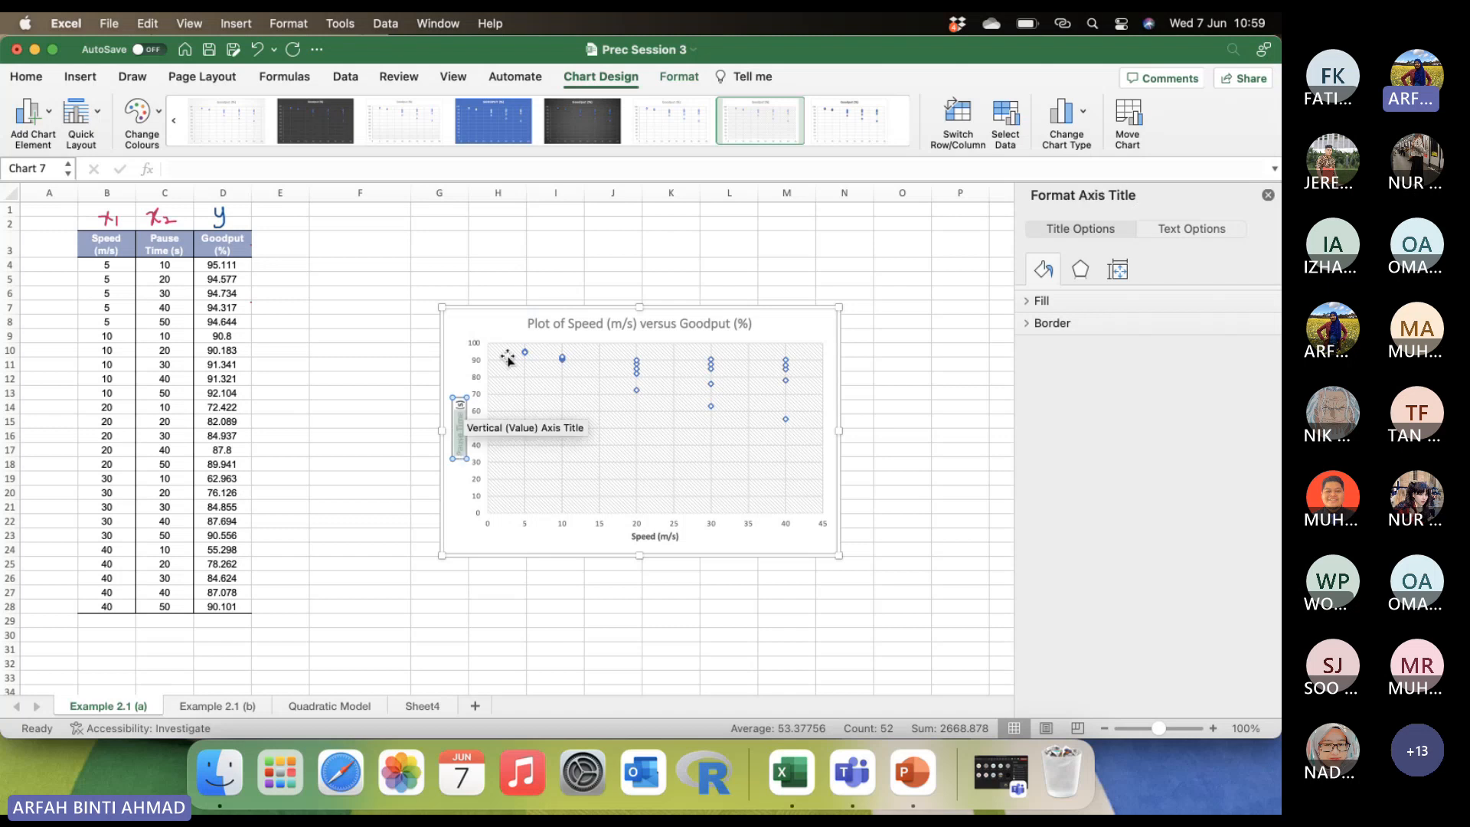
key(BackSpace)
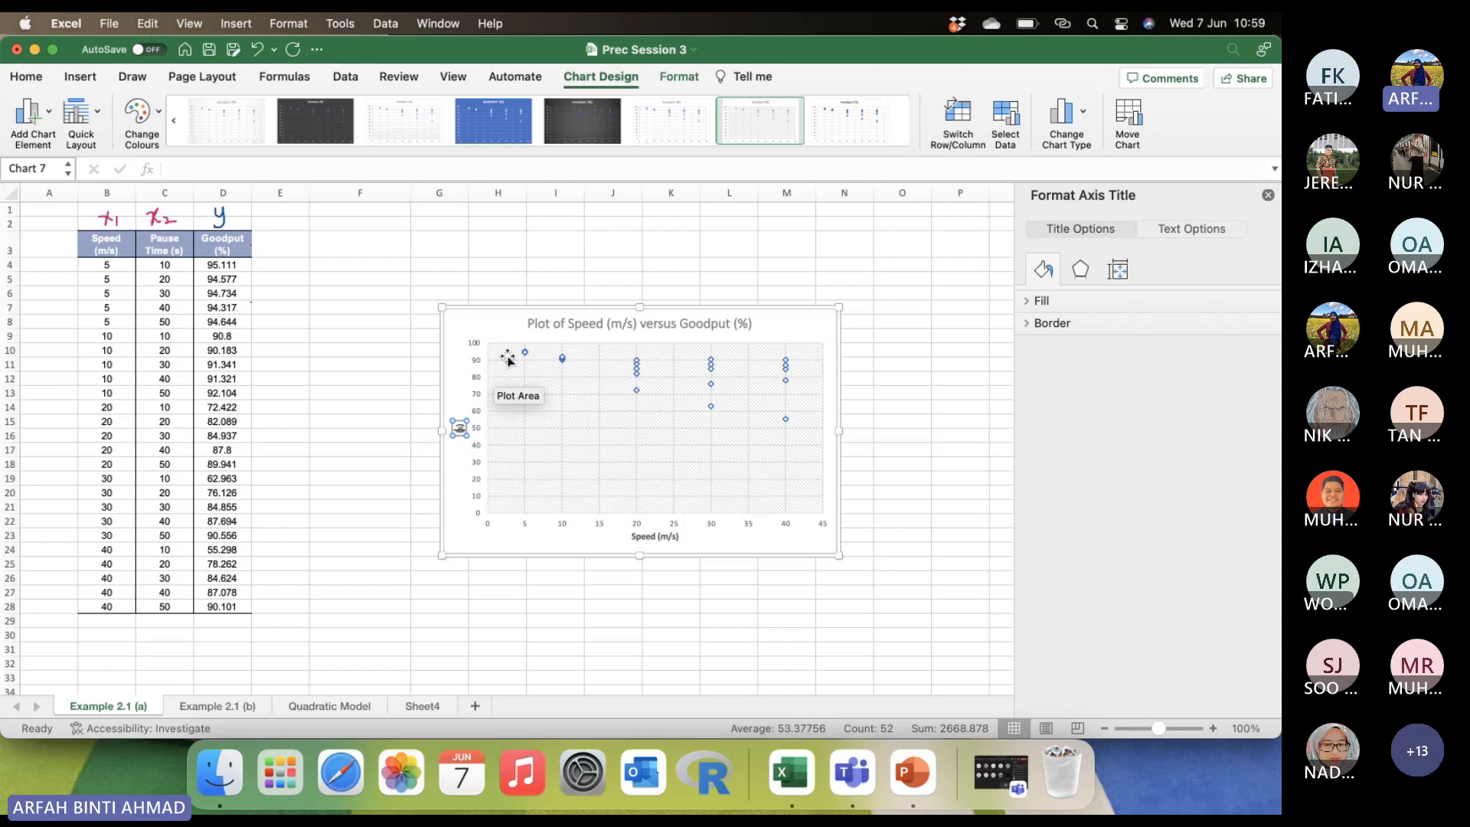
key(BackSpace)
key(BackSpace)
key(BackSpace)
text(Goodput (%))
Move the chart beside the data table and enlarge it to span about columns F to M and rows 3 to 21.
click(494, 239)
drag(506, 338, 348, 242)
drag(699, 360, 750, 360)
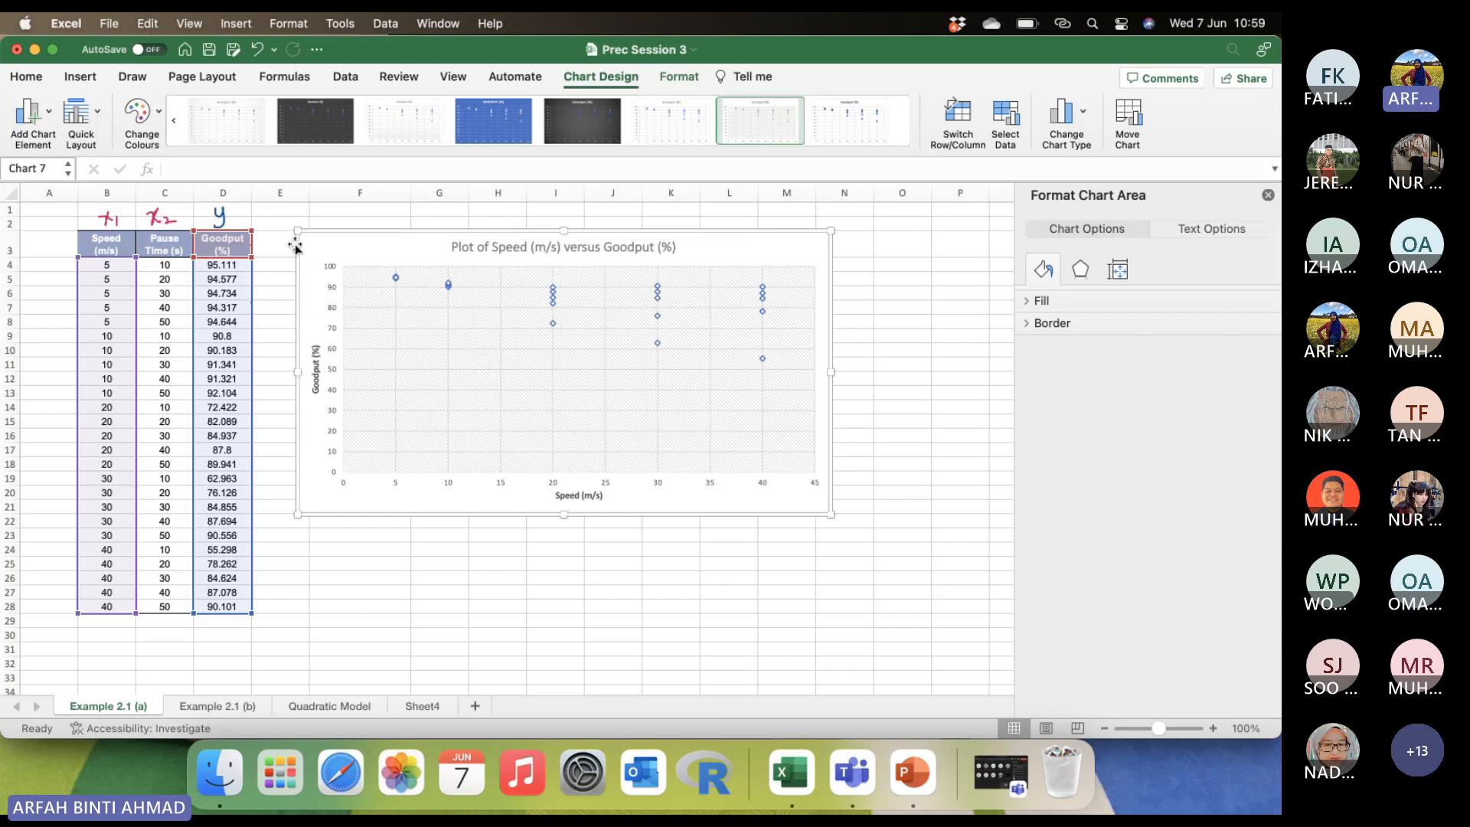
Add a Linear Forecast trendline to the scatter plot, and delete that trendline again.
click(30, 117)
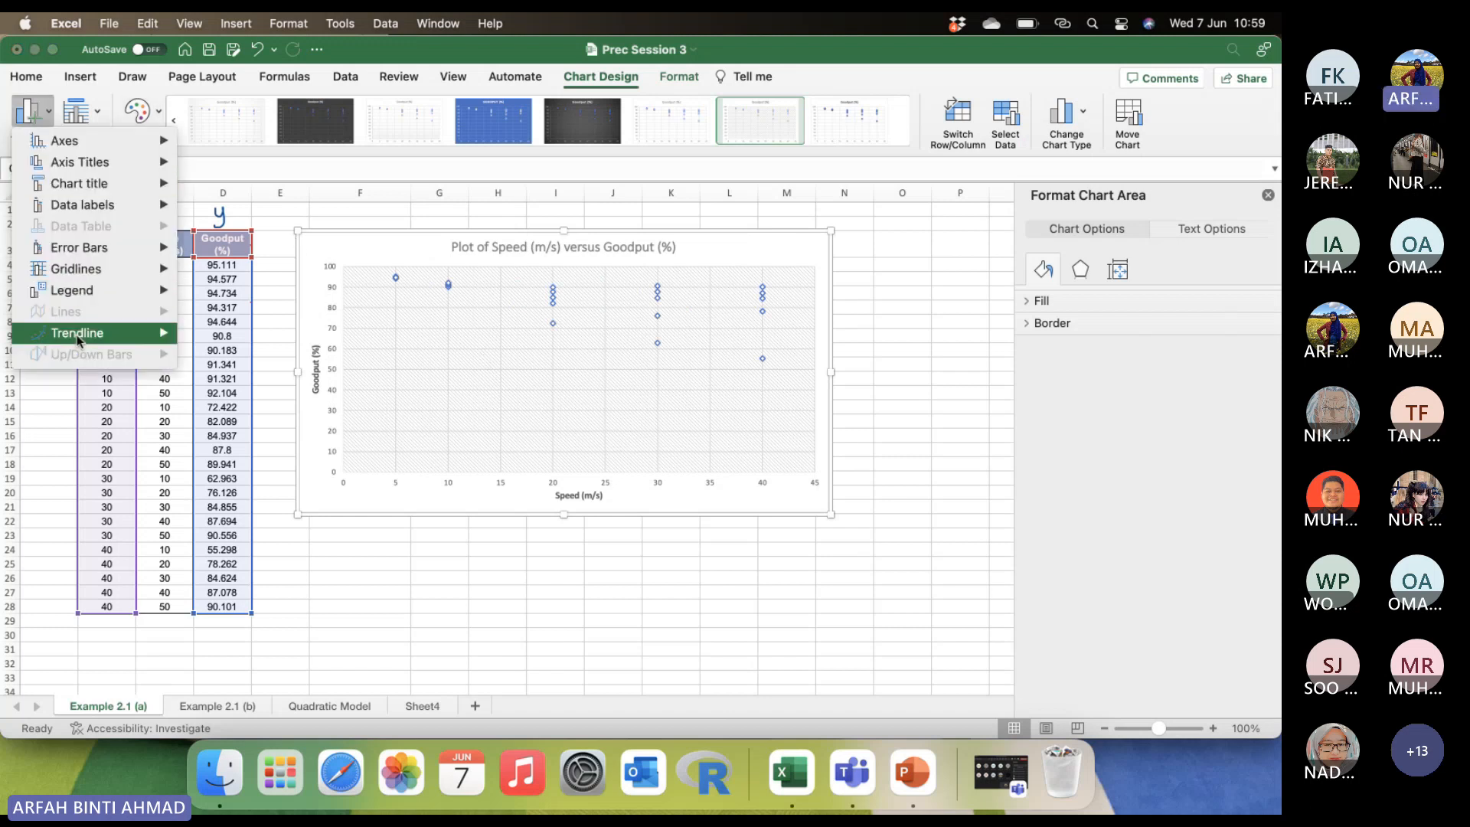
mouse_move(80, 332)
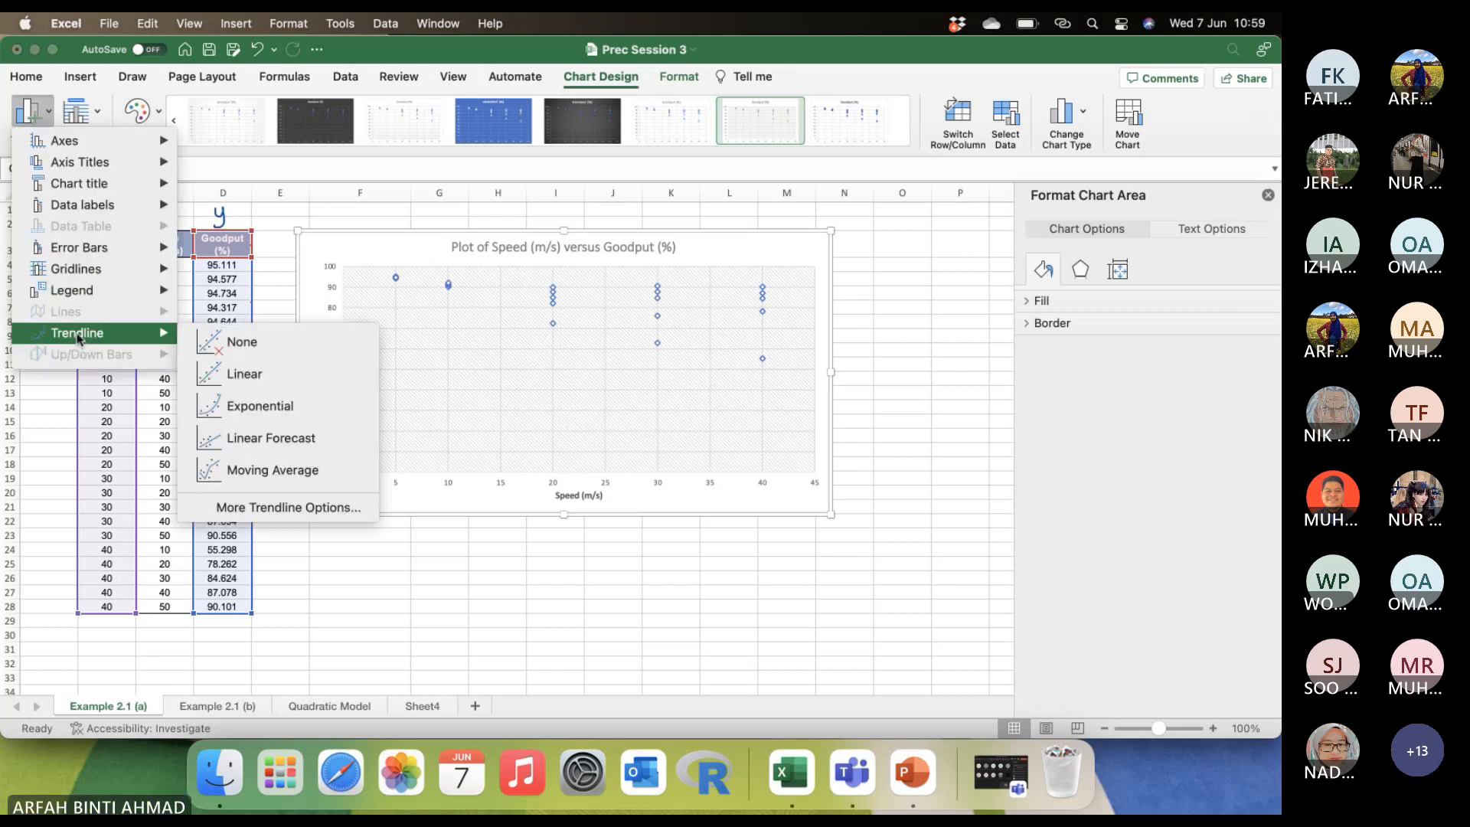
click(263, 433)
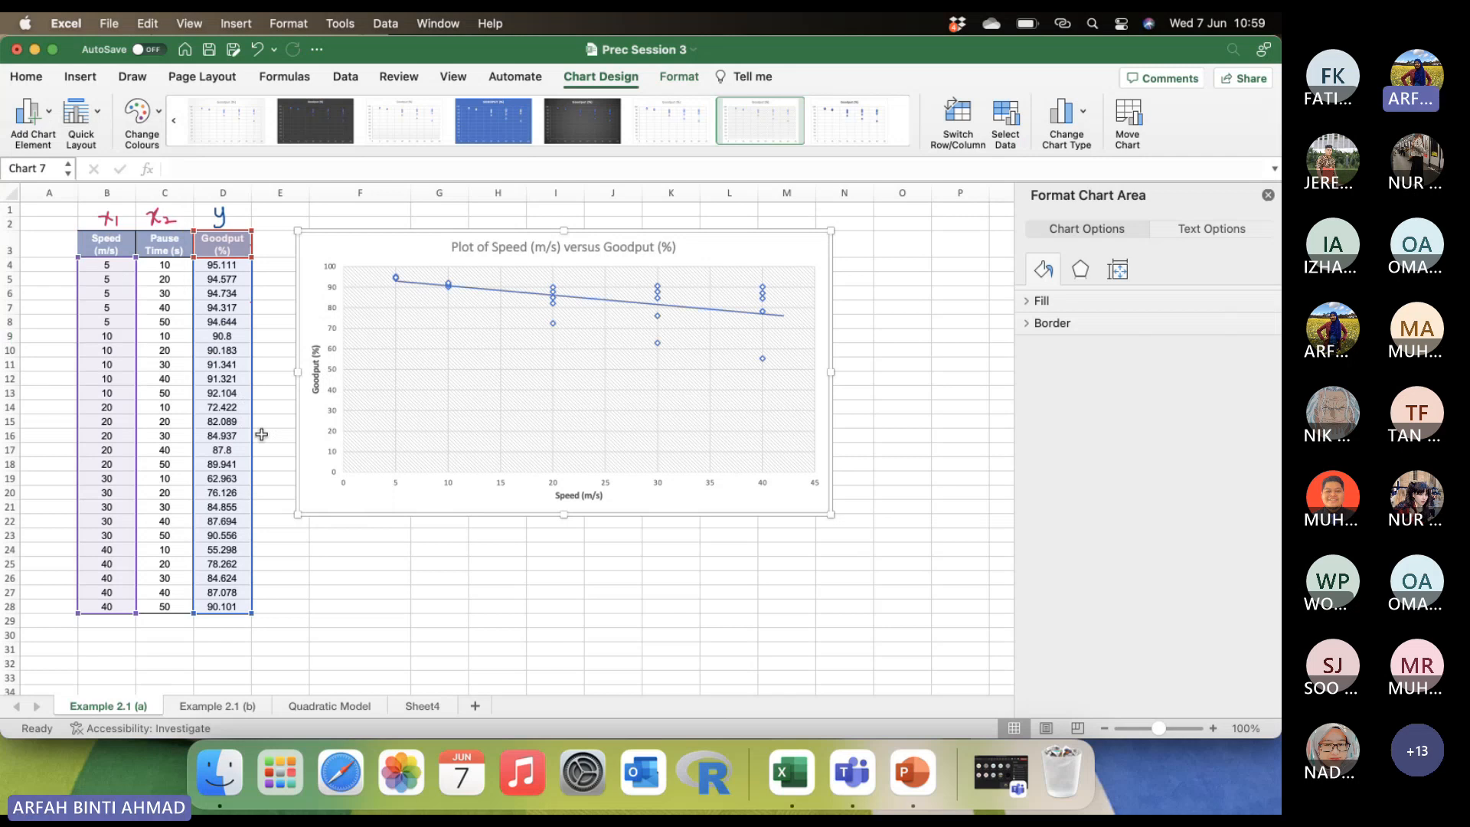
click(492, 292)
key(Delete)
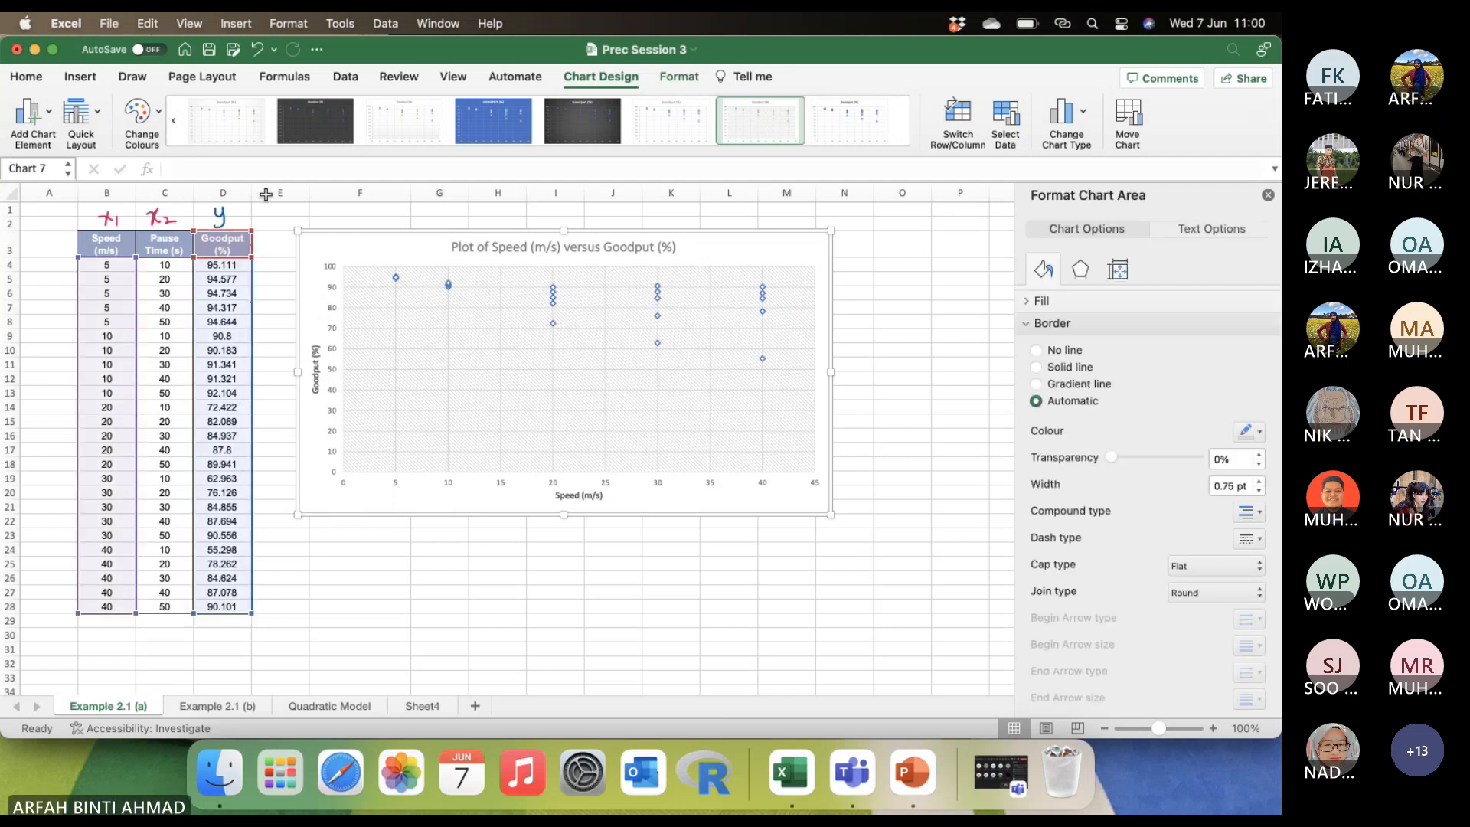
Add a Linear trendline to the scatter plot and close the chart area formatting pane.
click(14, 119)
mouse_move(76, 336)
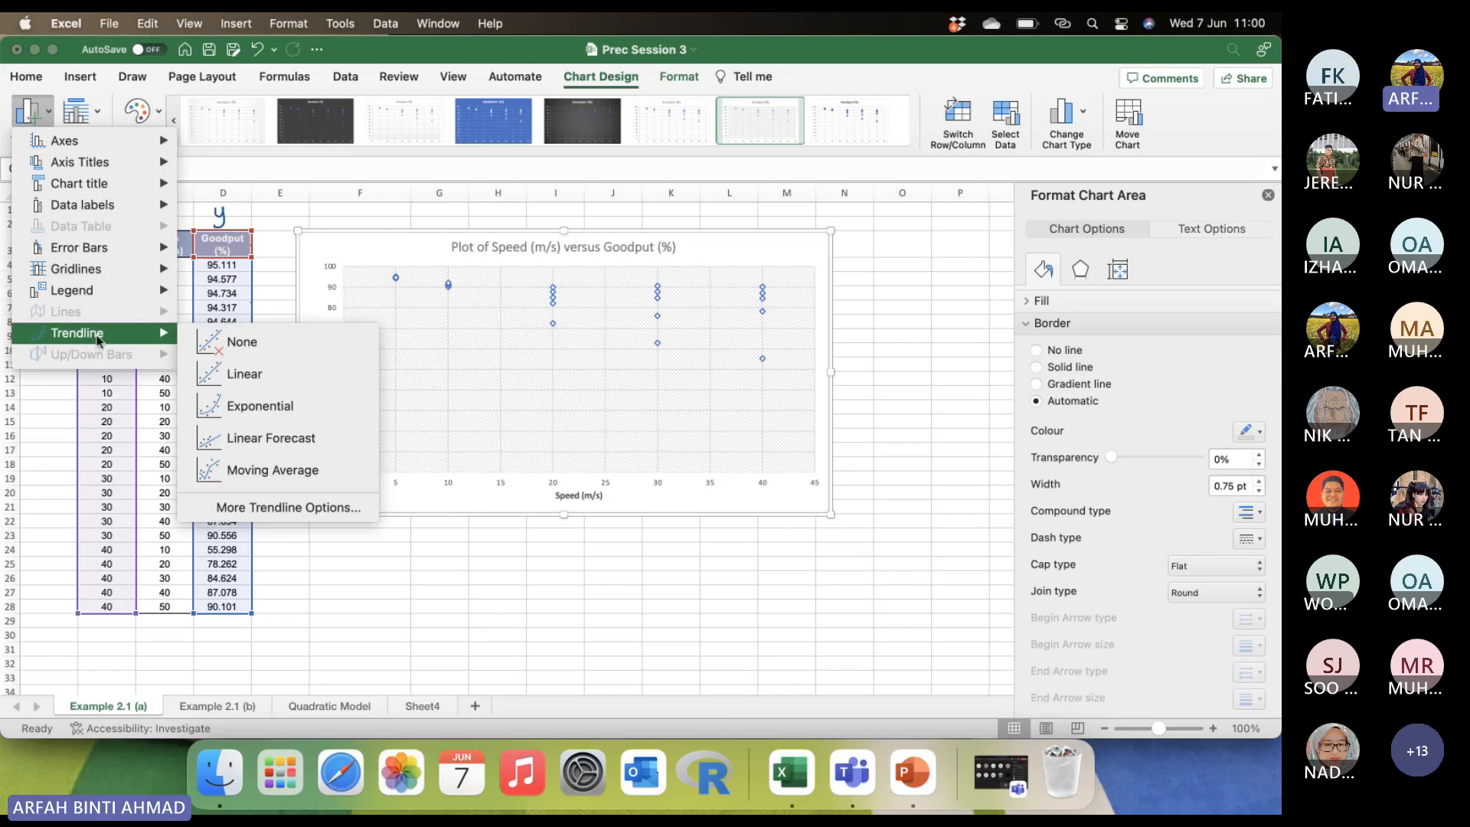
click(255, 373)
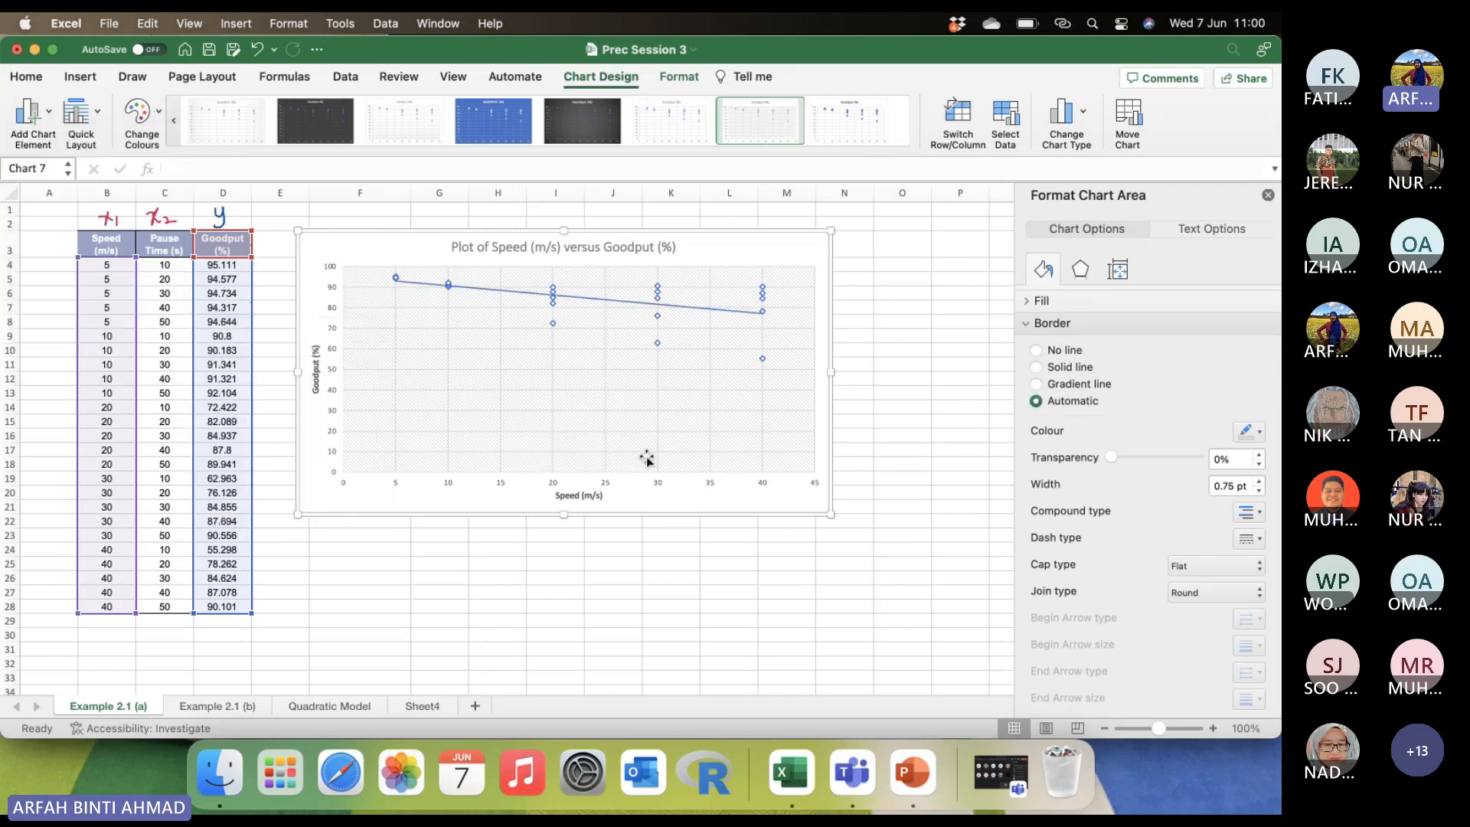
click(901, 420)
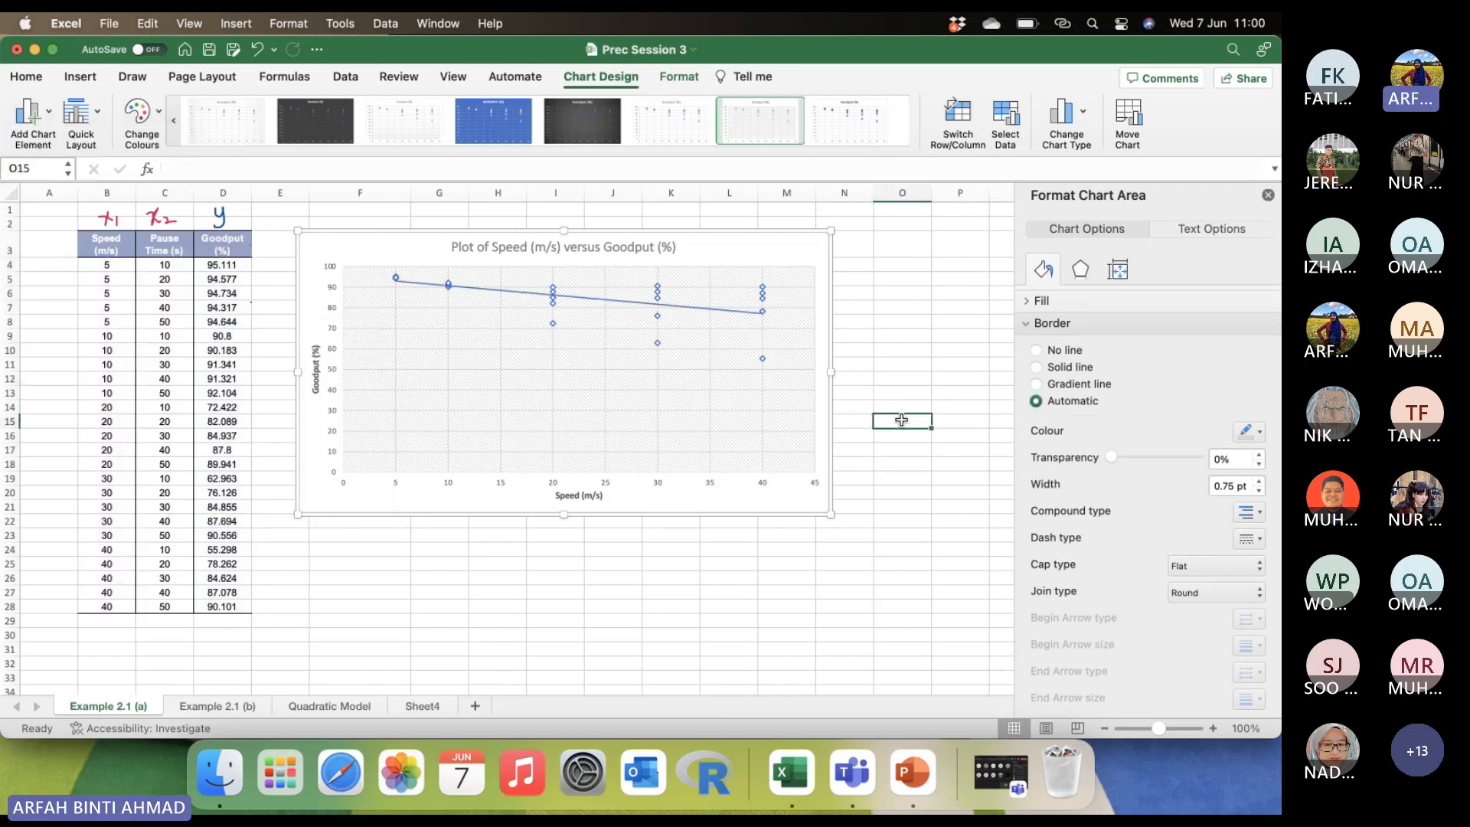
click(1268, 197)
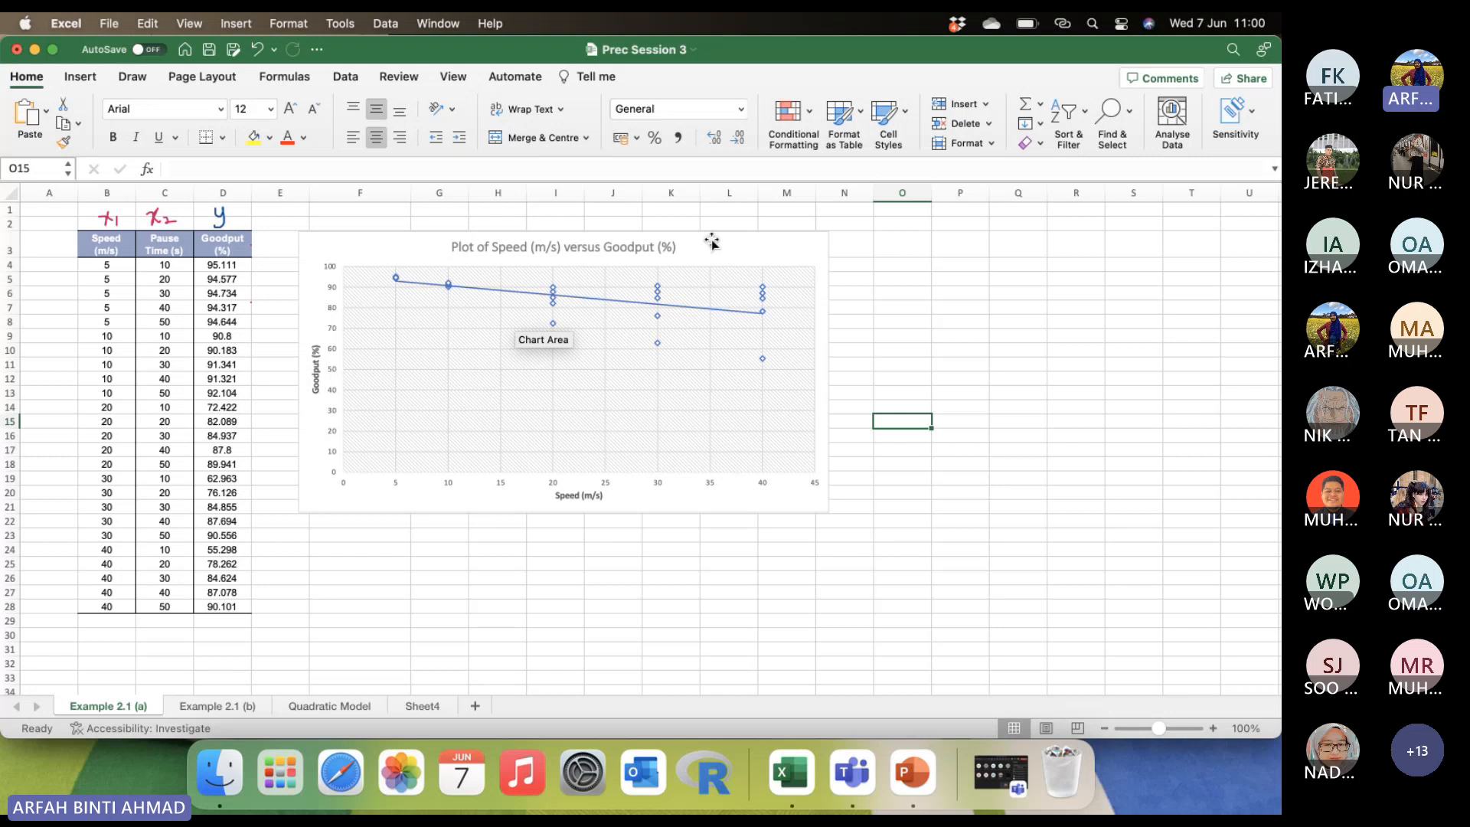
Move the finished chart to about columns I to R near row 1, and select the Pause Time and Goodput data in C3:D28.
drag(712, 242, 975, 212)
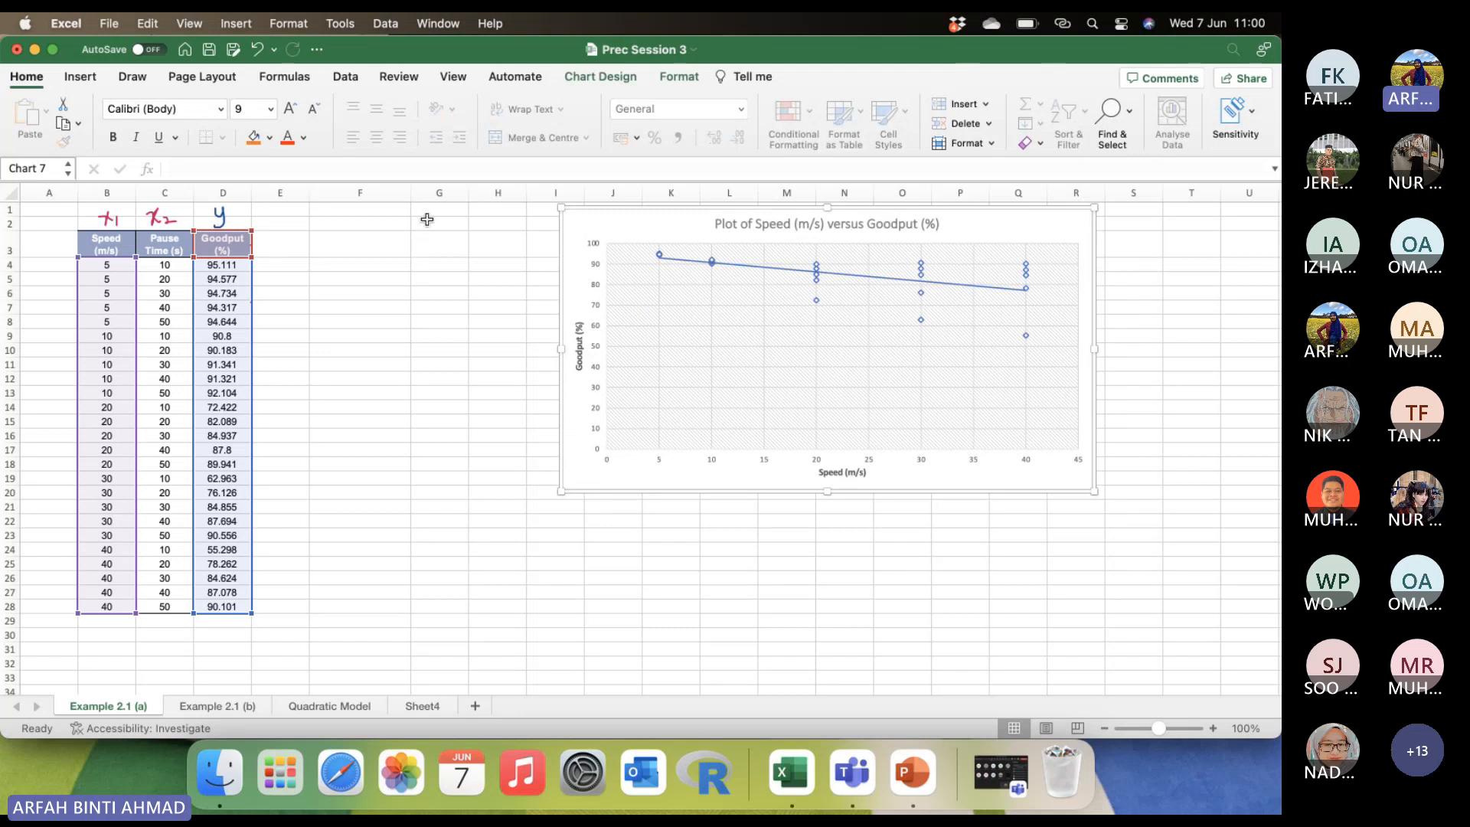
click(397, 250)
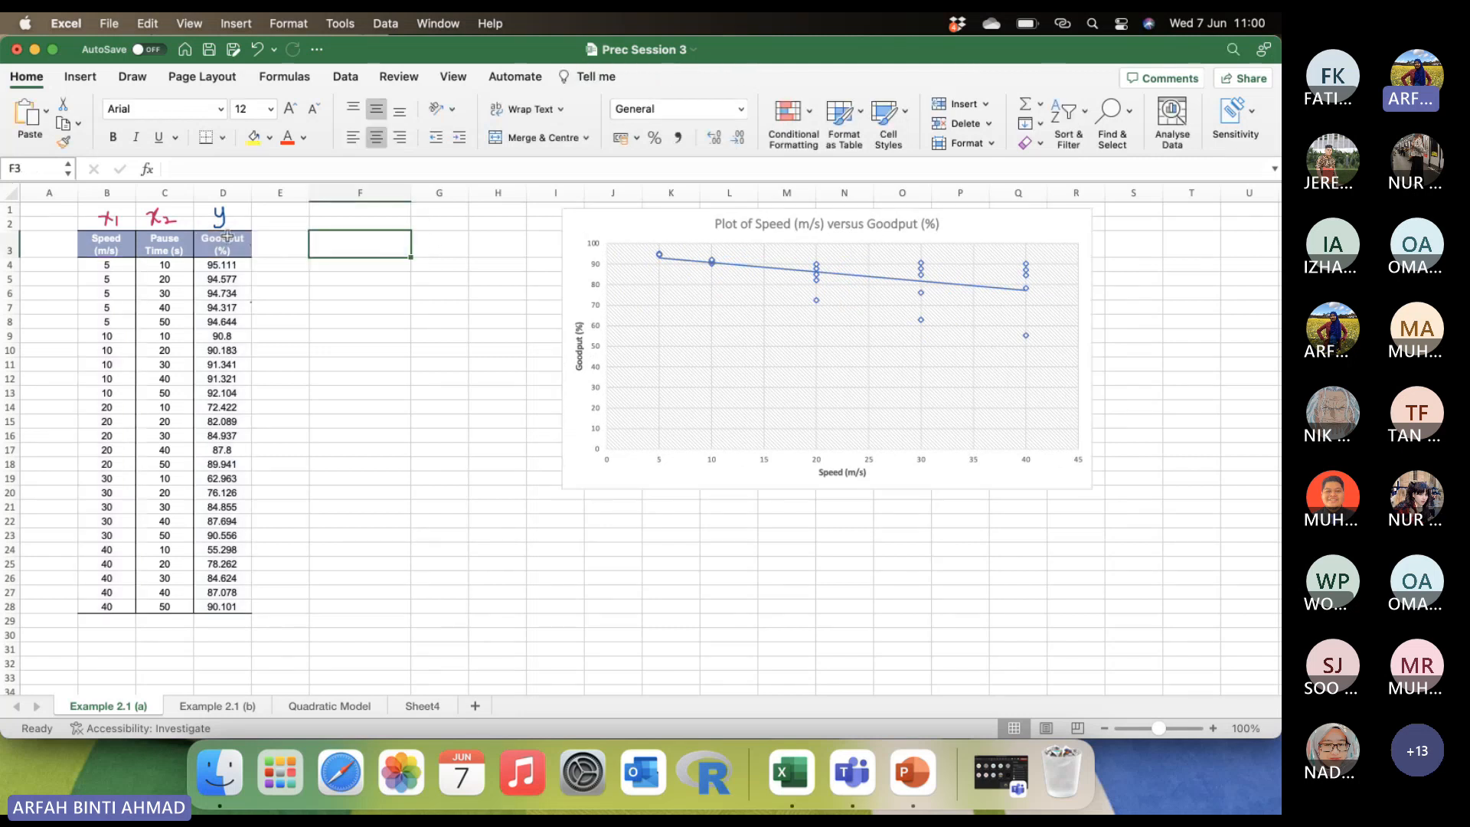
drag(163, 243, 208, 612)
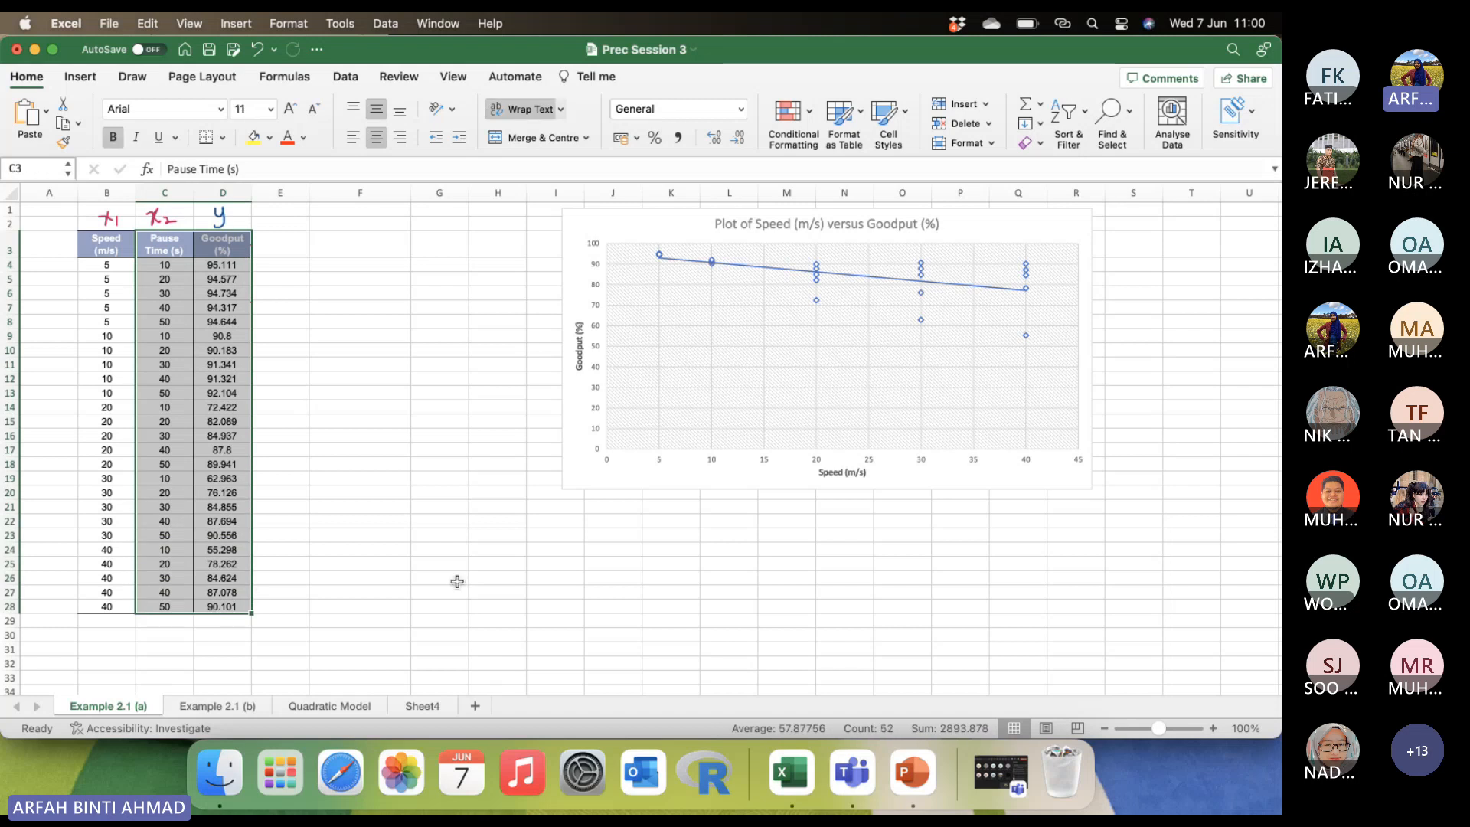
Insert a markers-only scatter plot of the selected Pause Time and Goodput data and move it beside the table, starting near row 13.
click(81, 78)
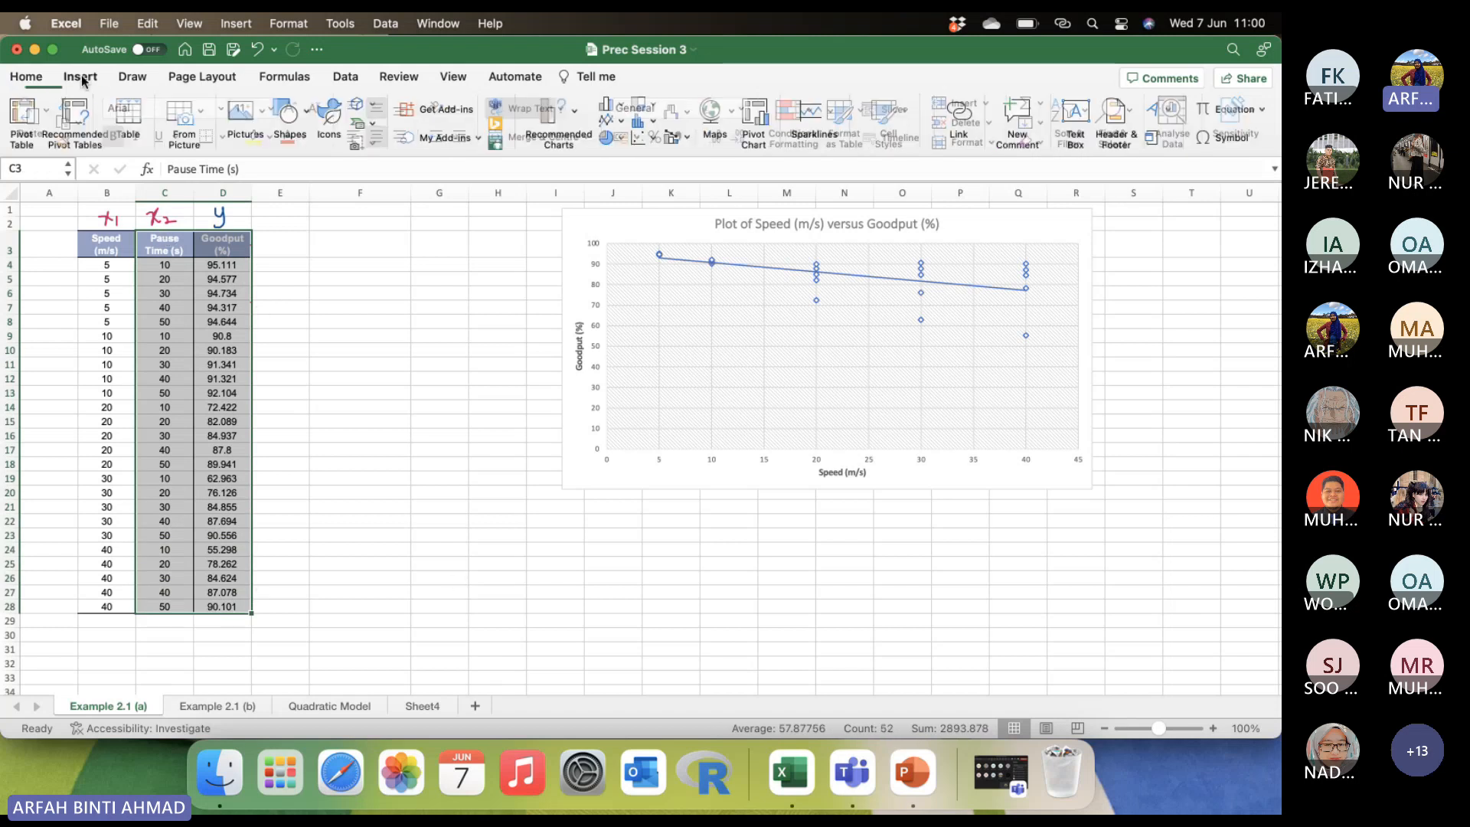
click(645, 138)
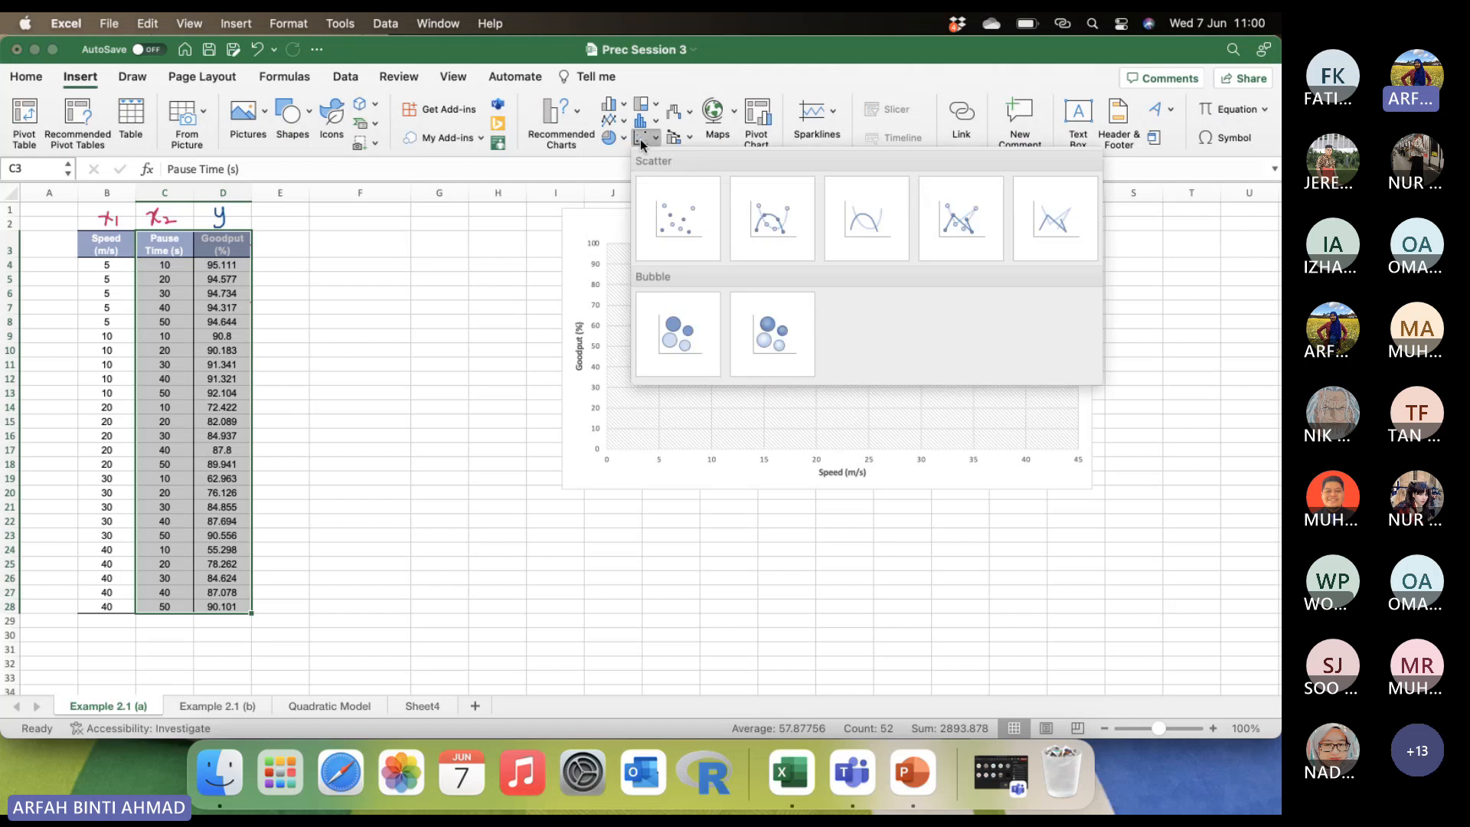
click(688, 223)
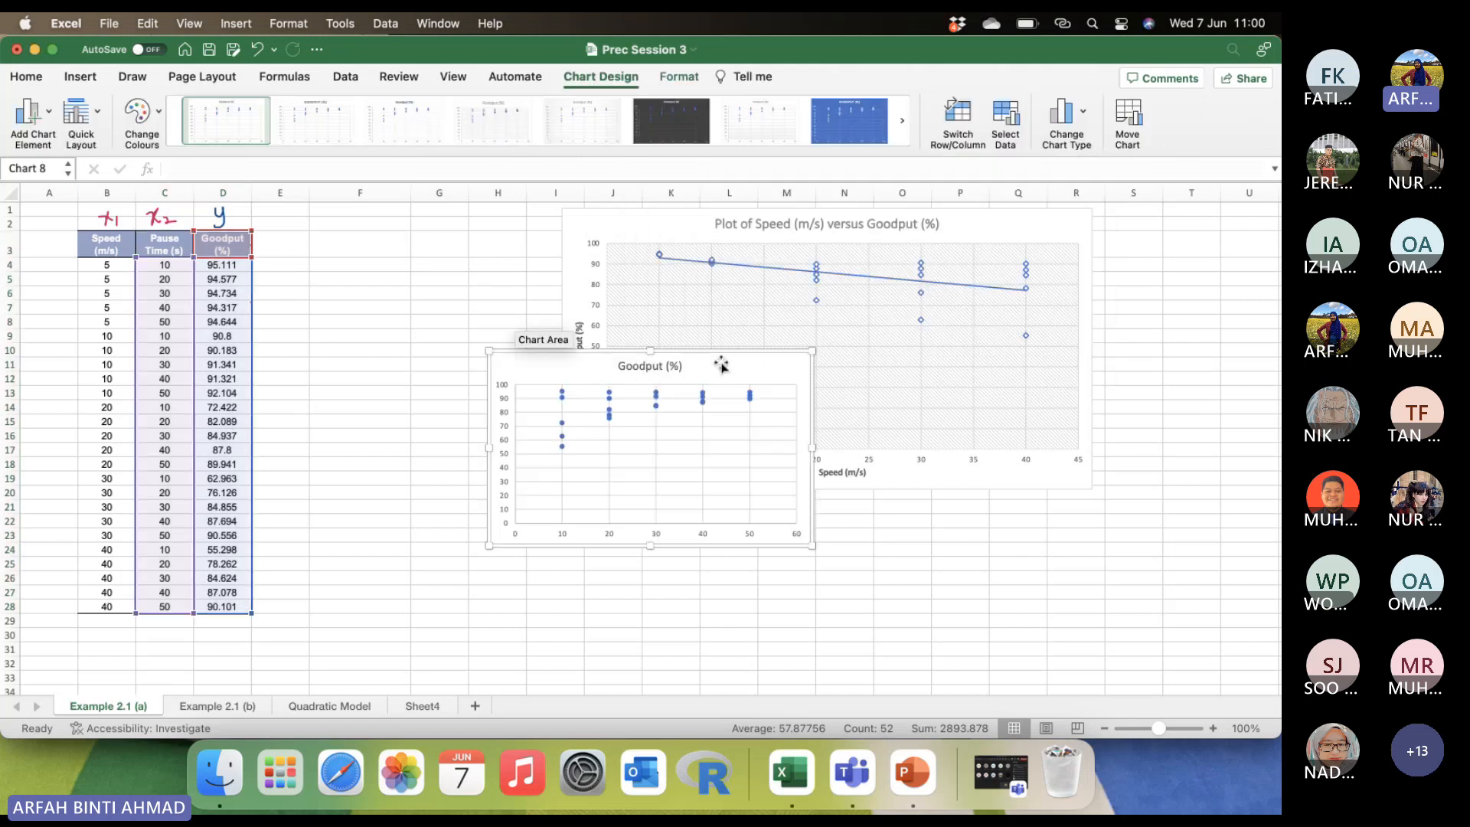
drag(722, 366, 580, 407)
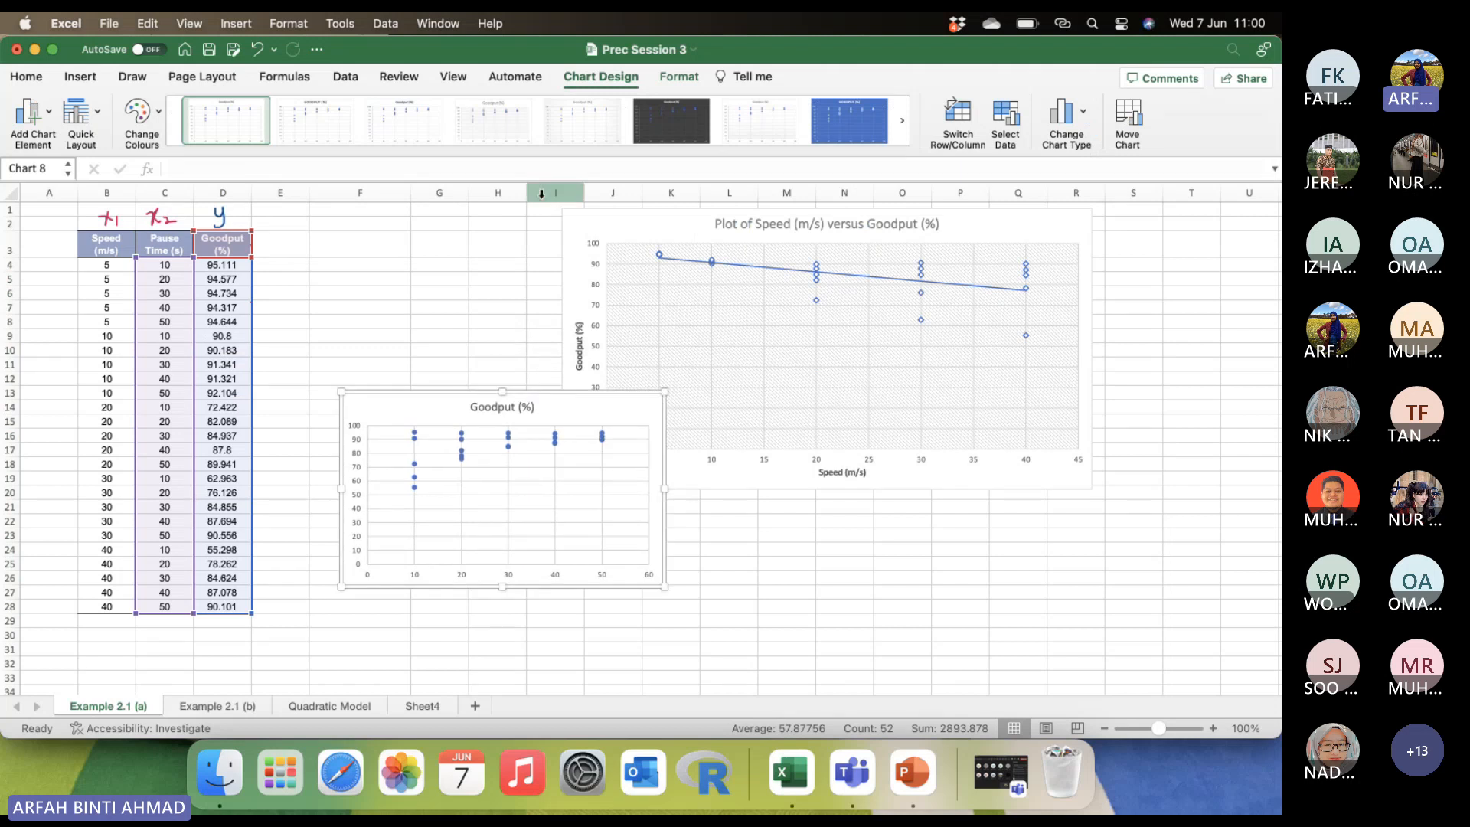
Apply the hatched-plot-area chart style with hollow markers and enlarge the chart to about columns F to M, rows 13 to 29.
click(903, 131)
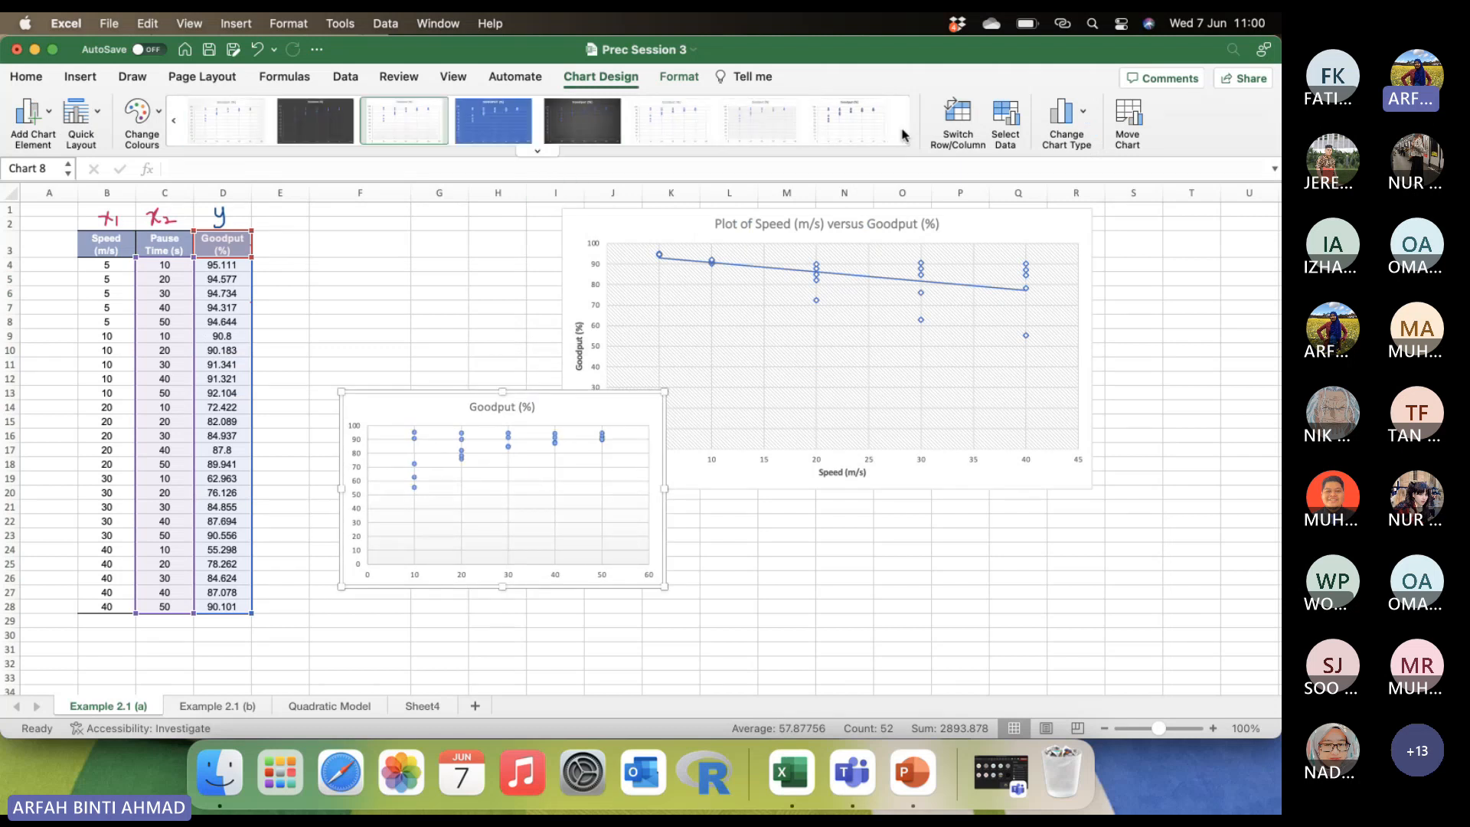
click(748, 121)
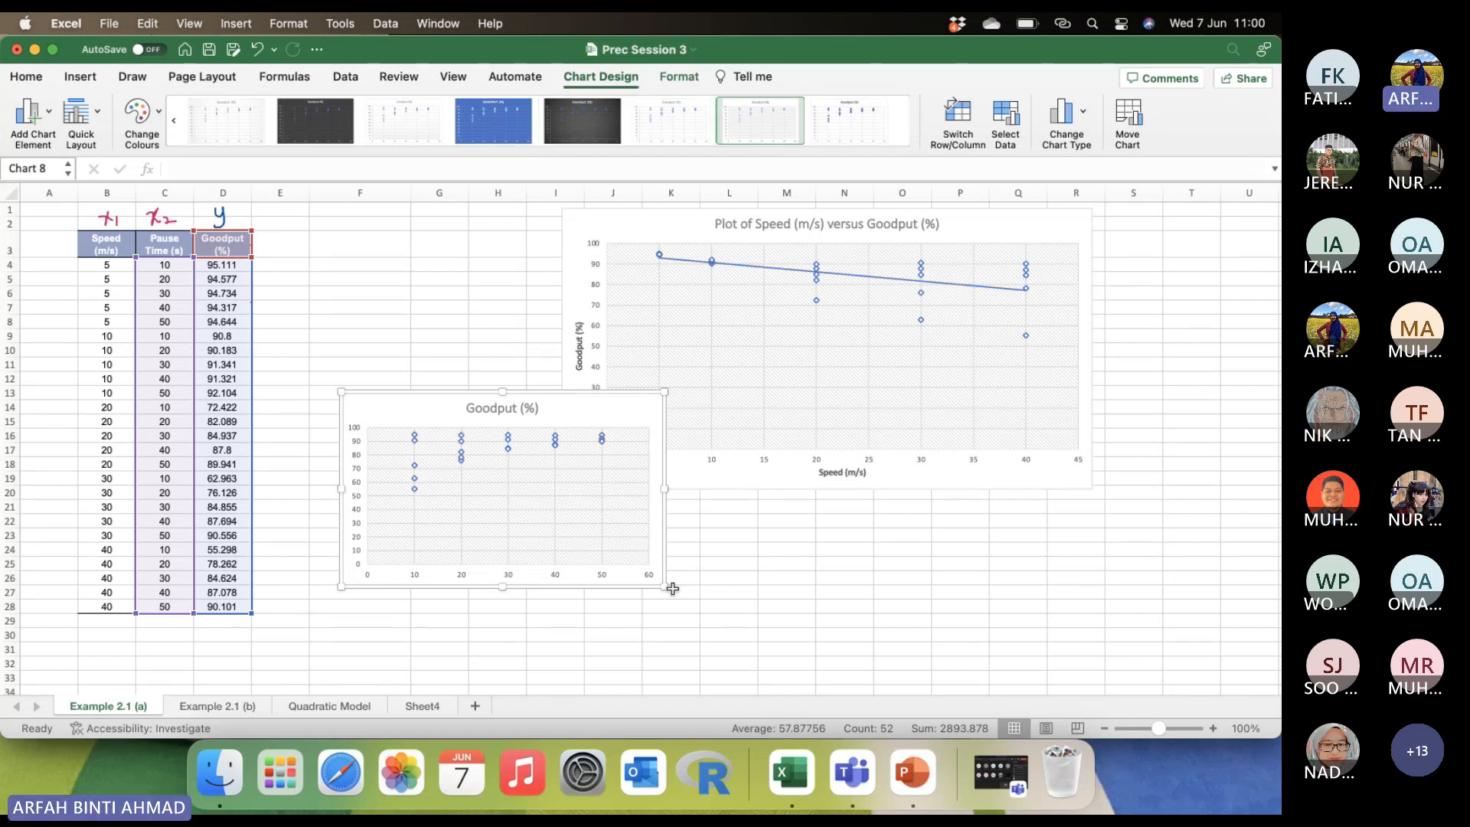
drag(664, 587, 781, 624)
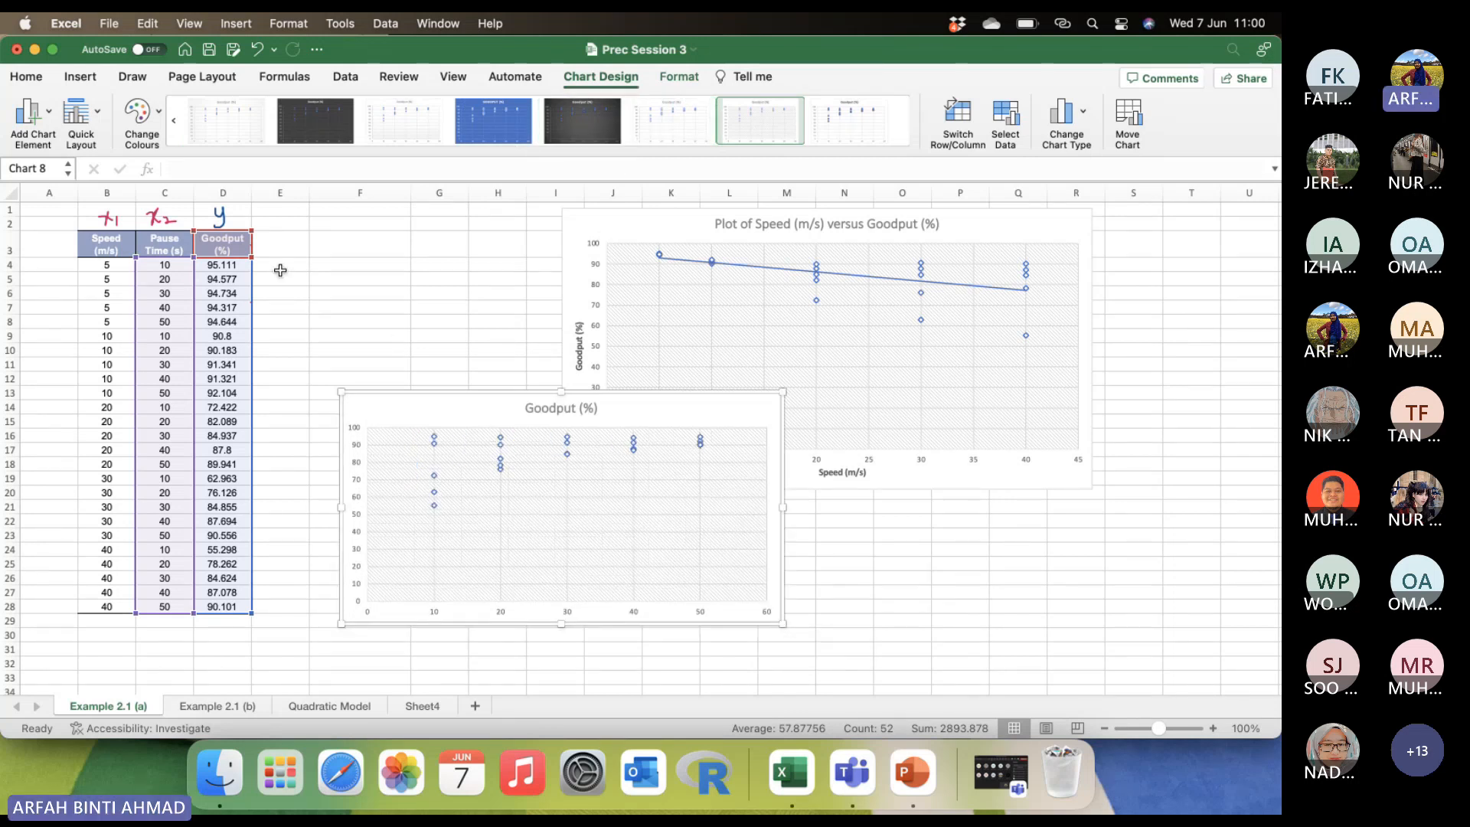
Add primary horizontal and primary vertical axis titles to the new scatter plot.
click(29, 113)
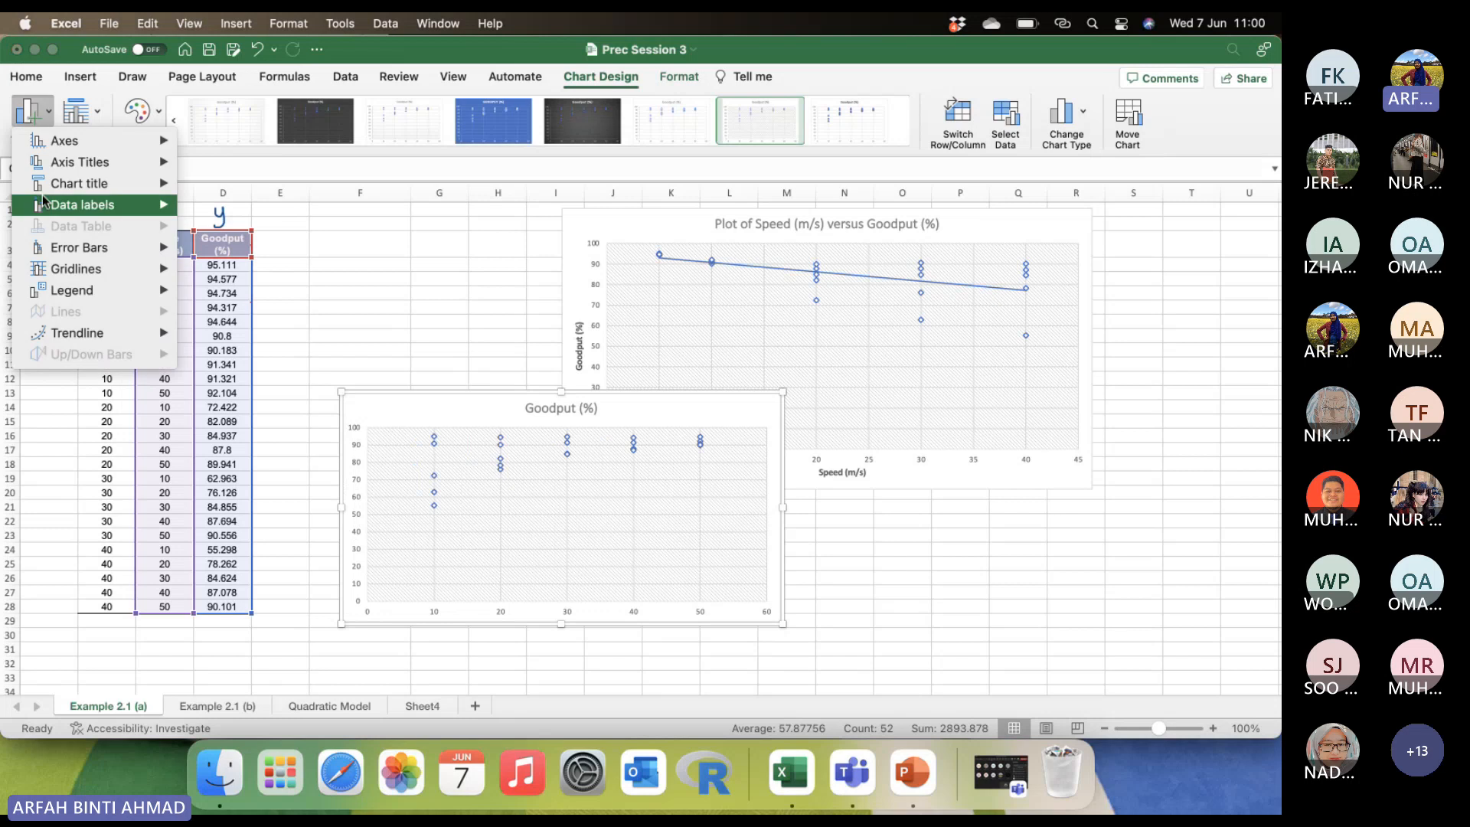
mouse_move(138, 162)
click(285, 170)
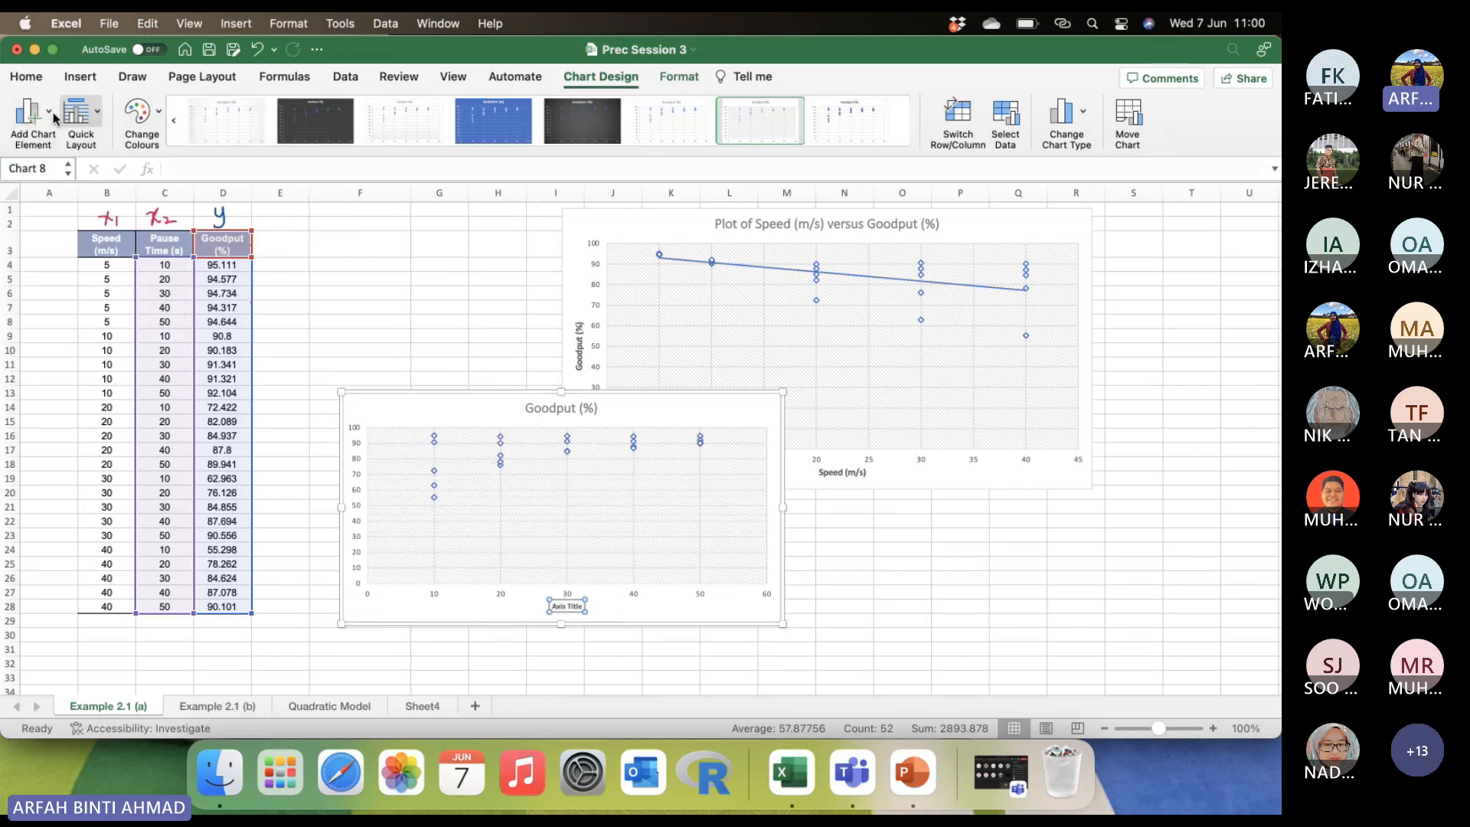
click(29, 113)
mouse_move(61, 167)
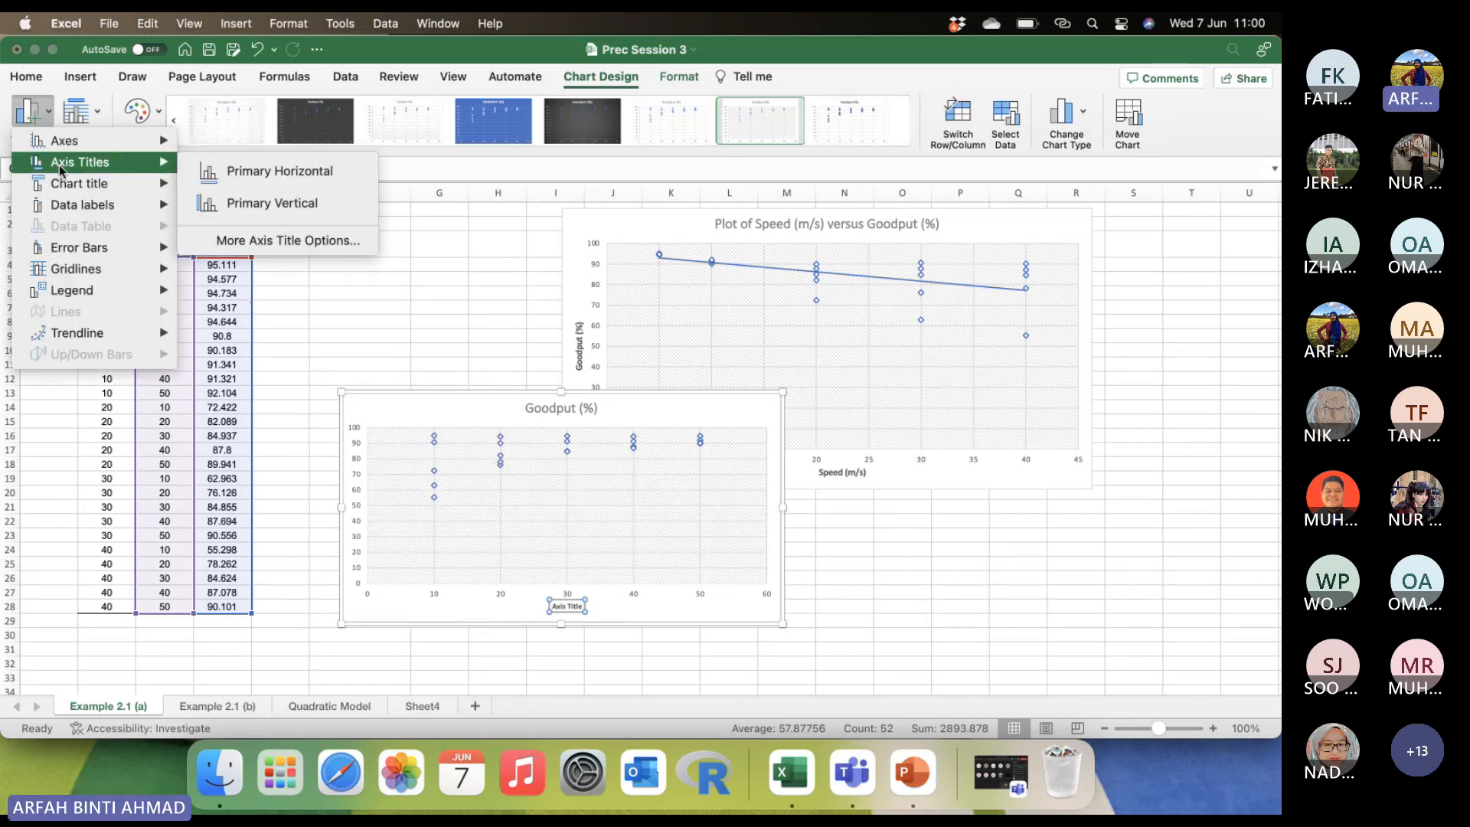
click(268, 203)
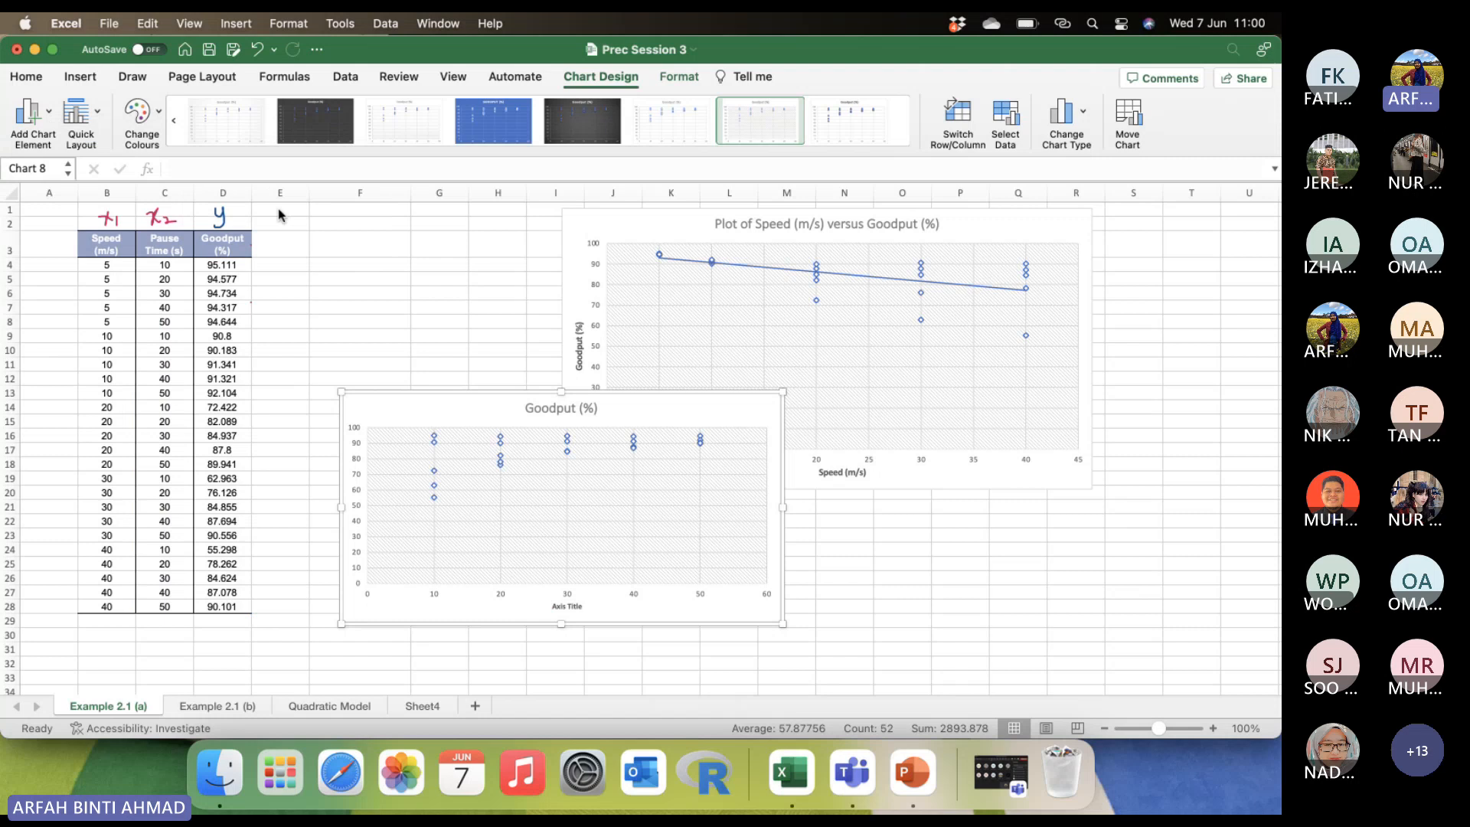
Change the horizontal axis title of the new chart to "Pause Time (s)".
click(574, 603)
double_click(573, 604)
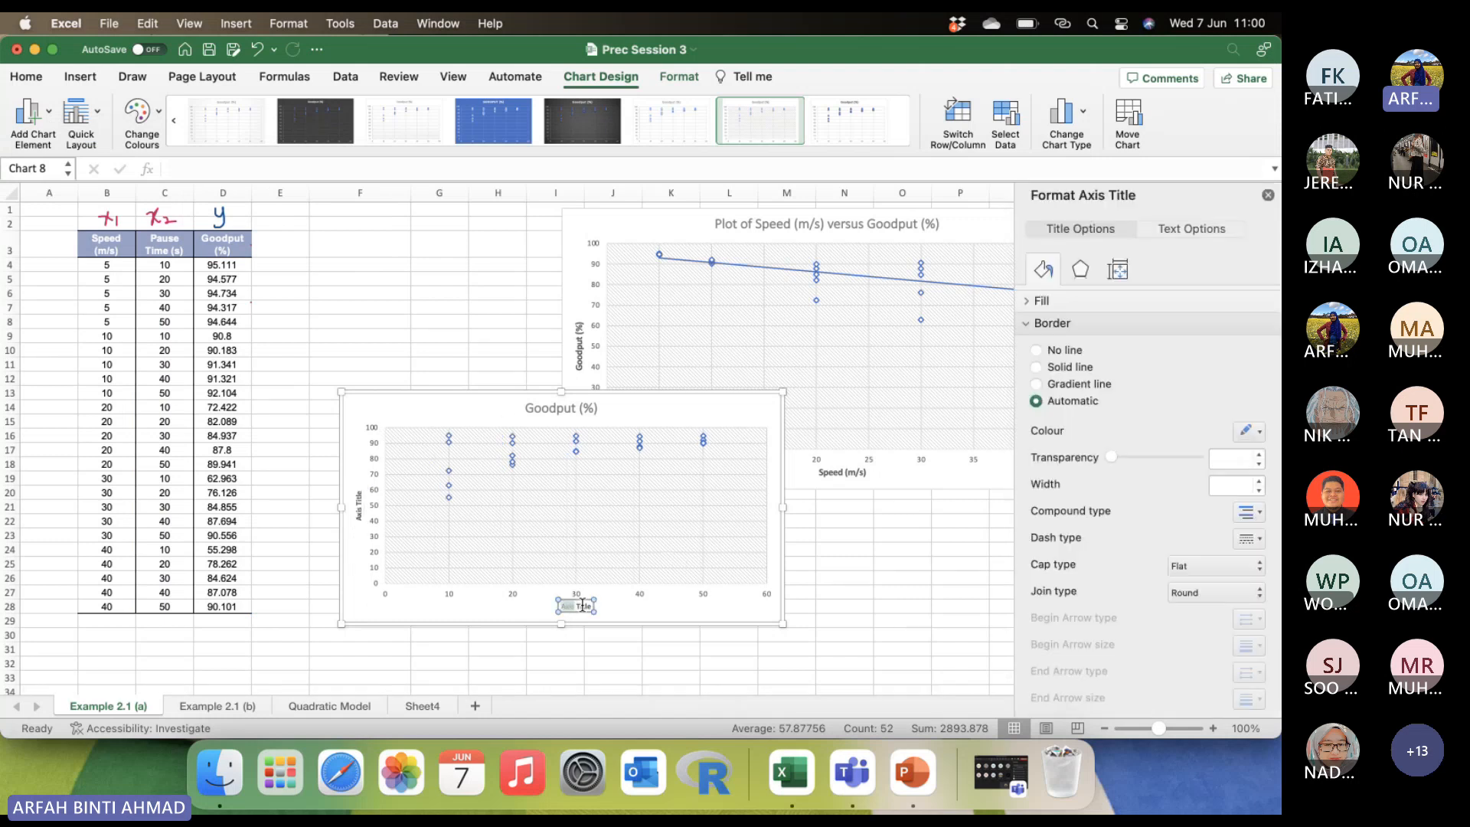
drag(591, 607, 543, 606)
text(Pa)
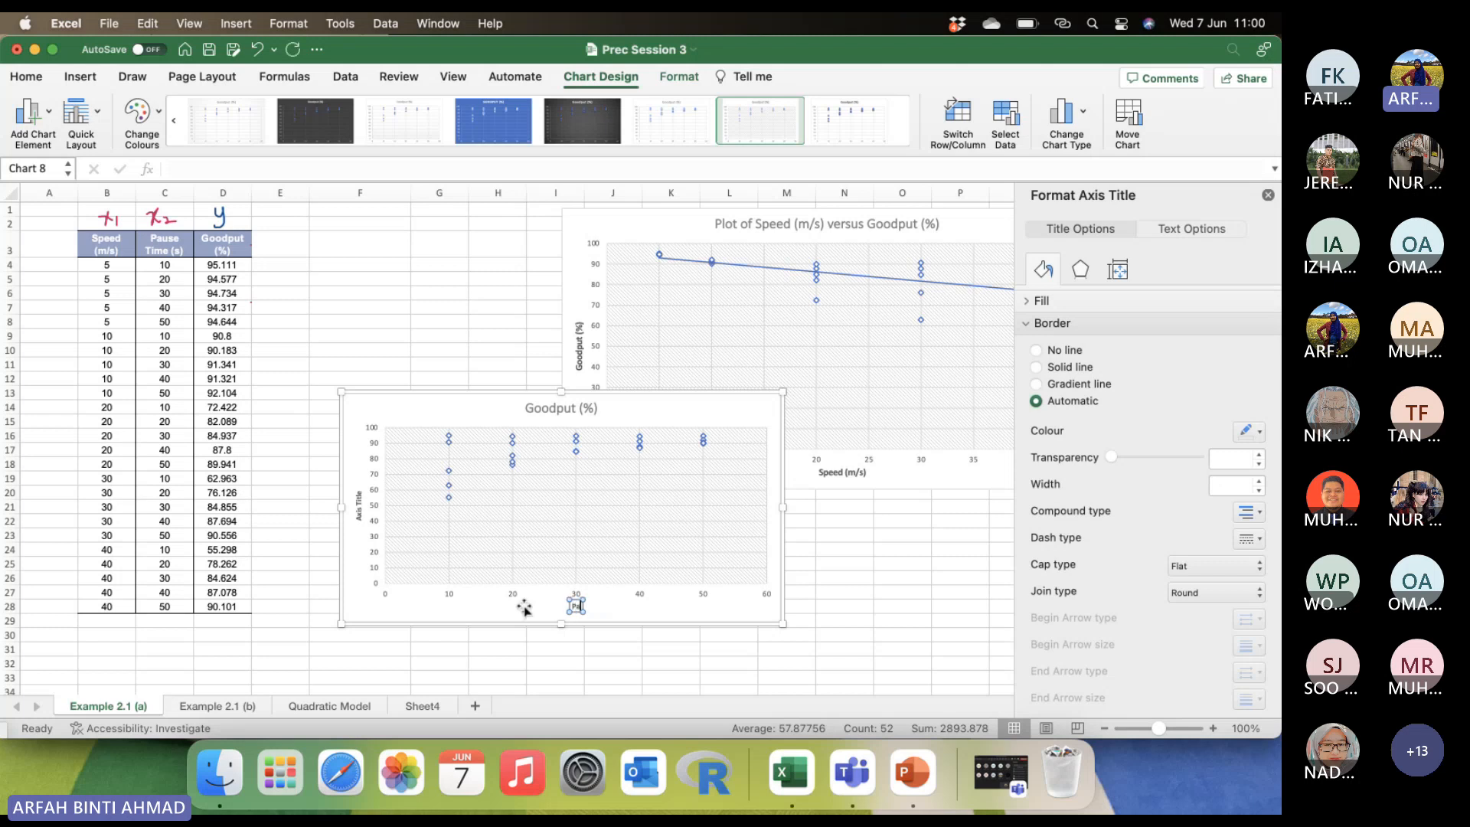
text(use Time (s))
Change the vertical axis title of the Pause Time chart to "Goodput (%)".
click(358, 505)
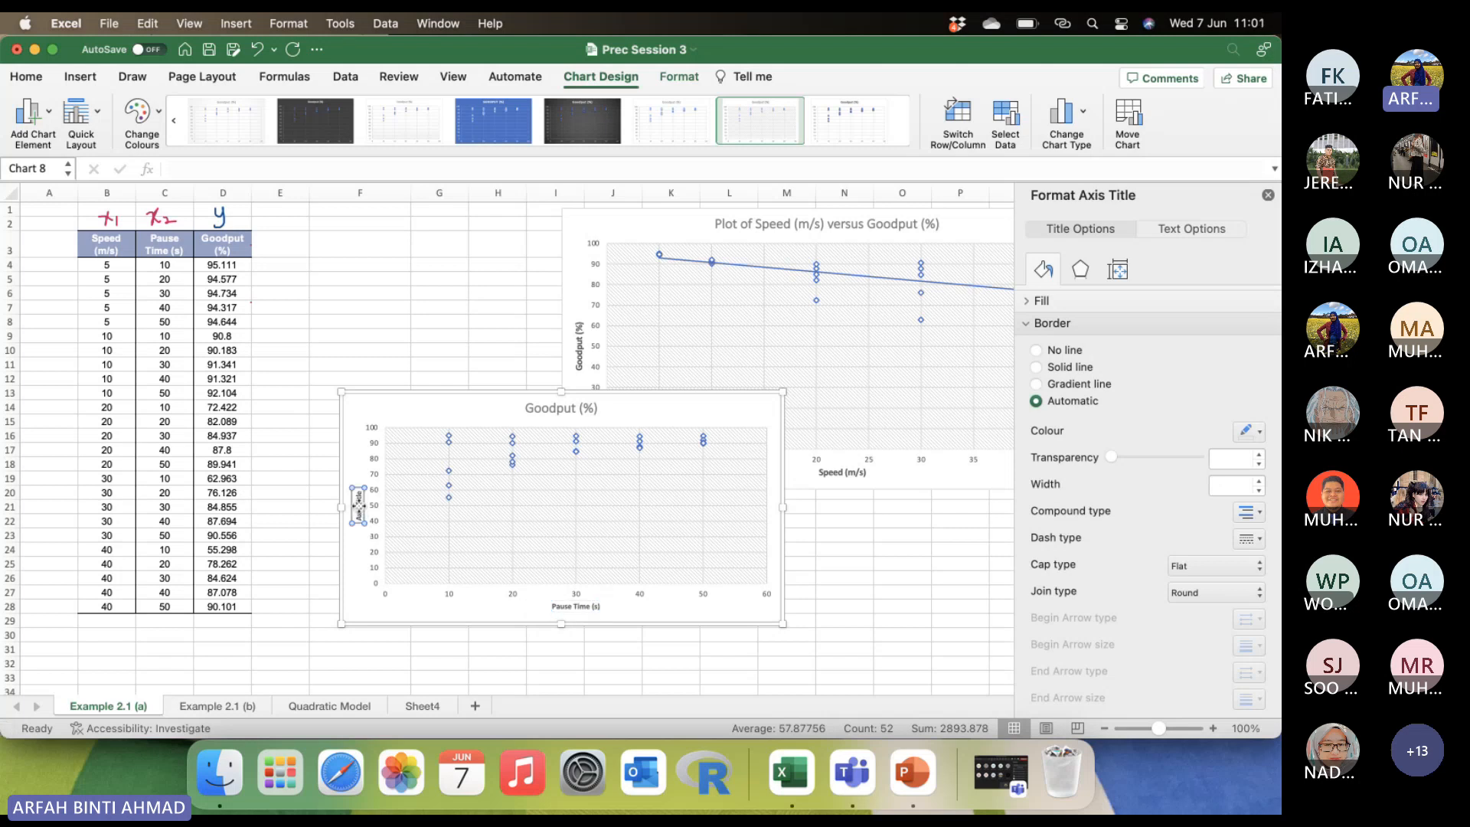
click(359, 505)
drag(359, 491, 358, 548)
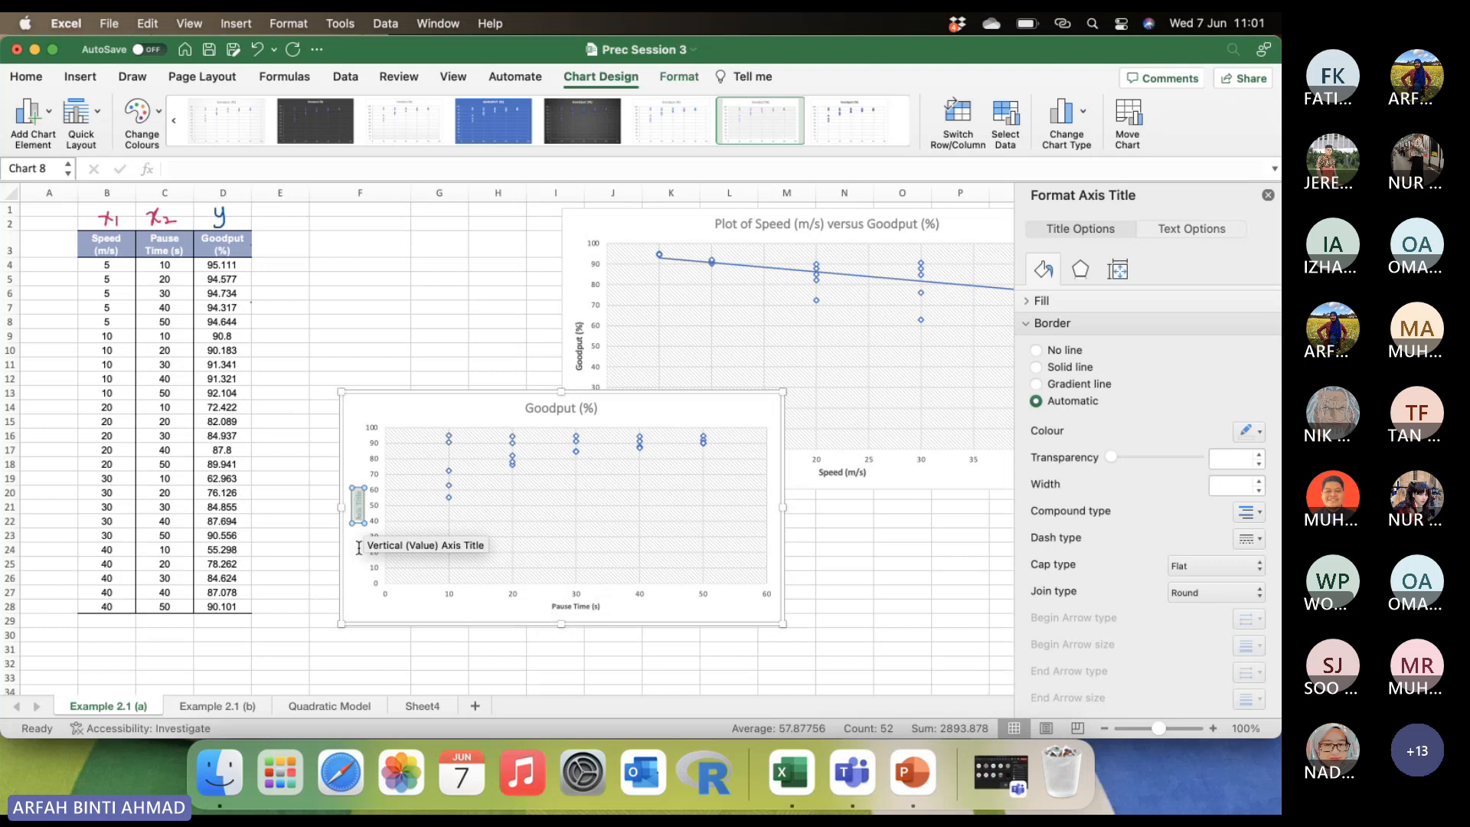
text(Goodput)
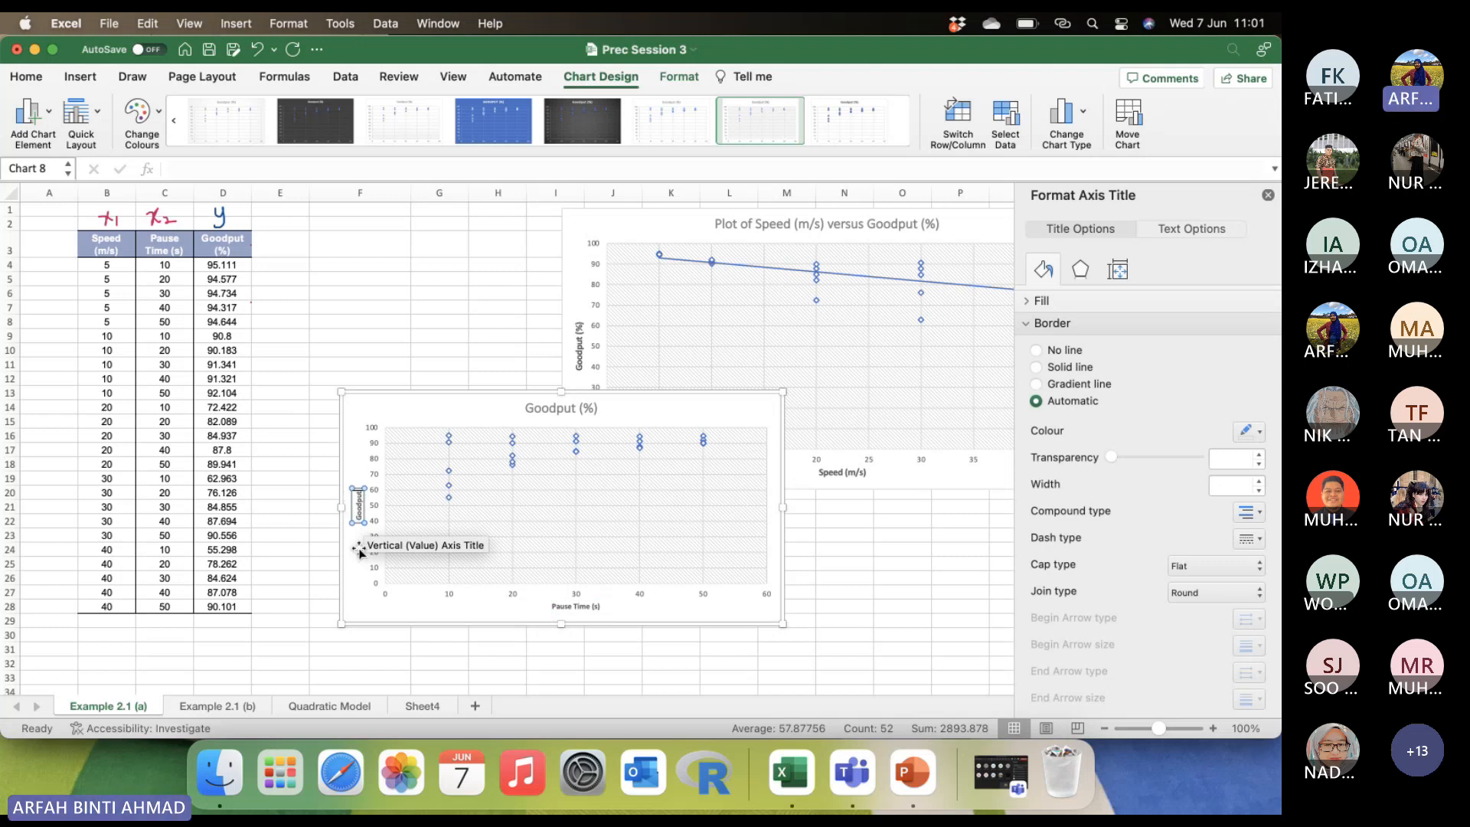
text( (%))
click(363, 451)
Extend the chart title to read "Plot of Pause Time versus Goodput (%)".
click(530, 409)
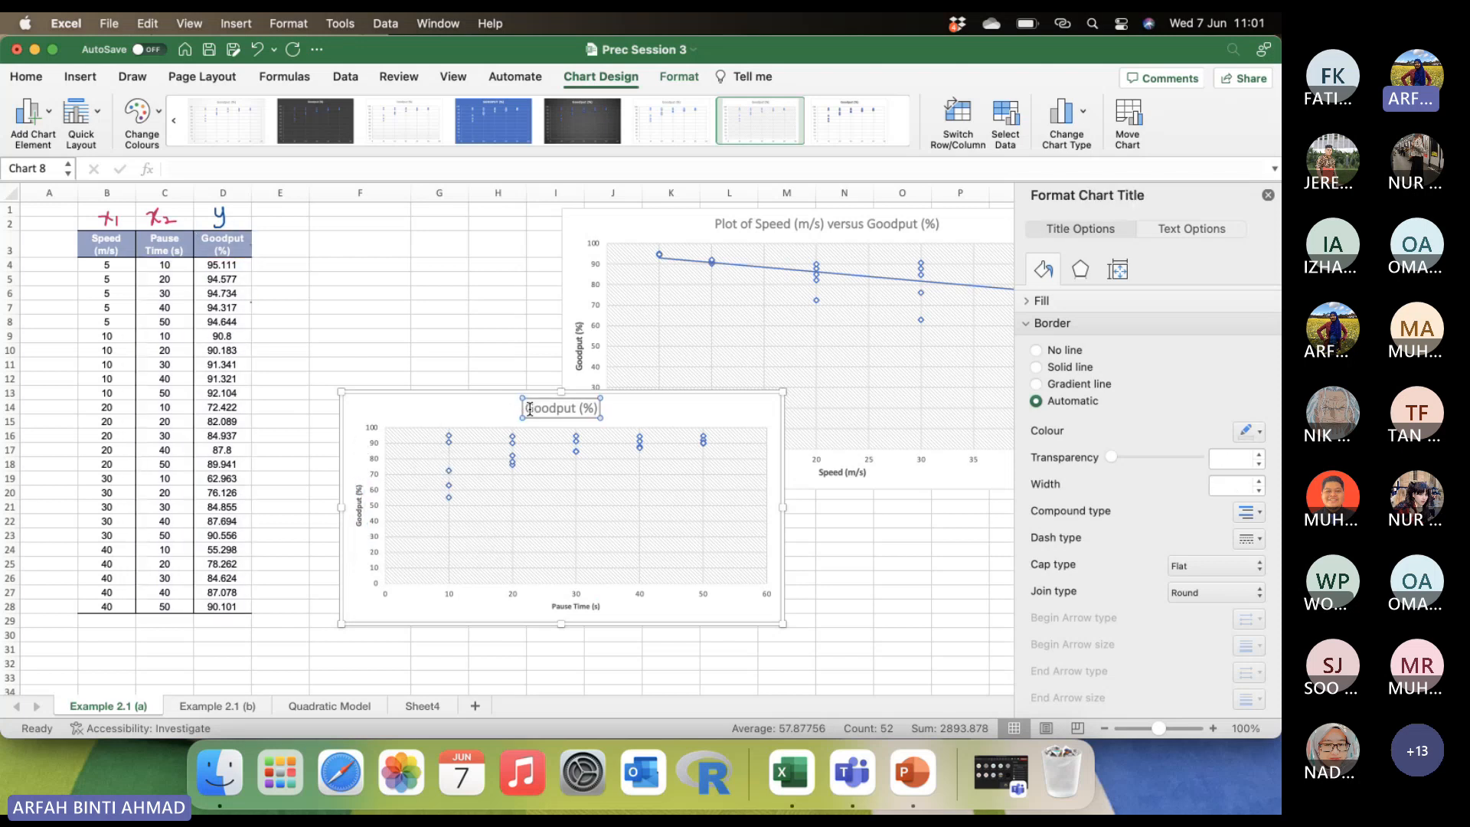
click(526, 408)
text(Plot)
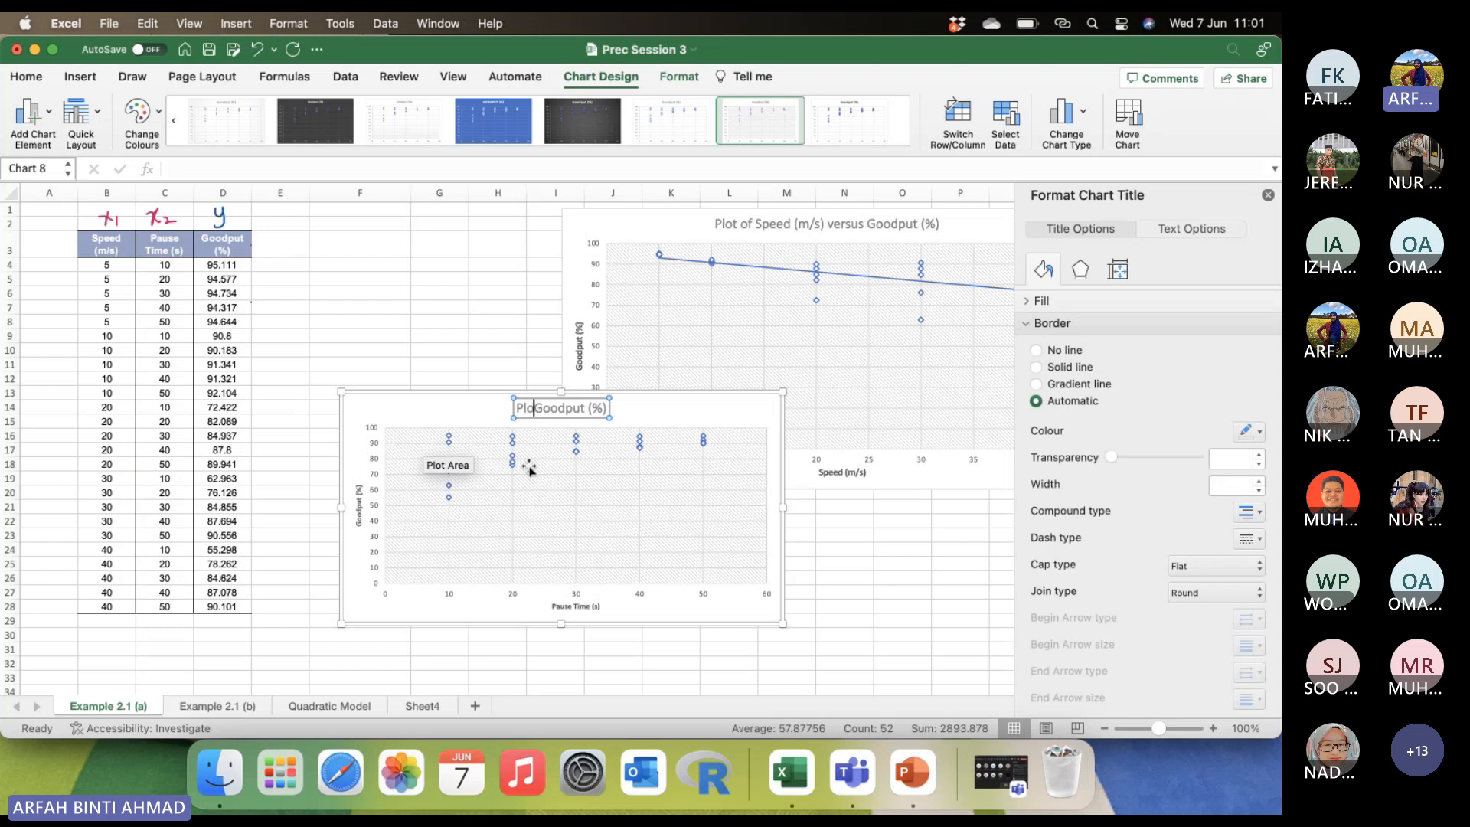
text( of Pas)
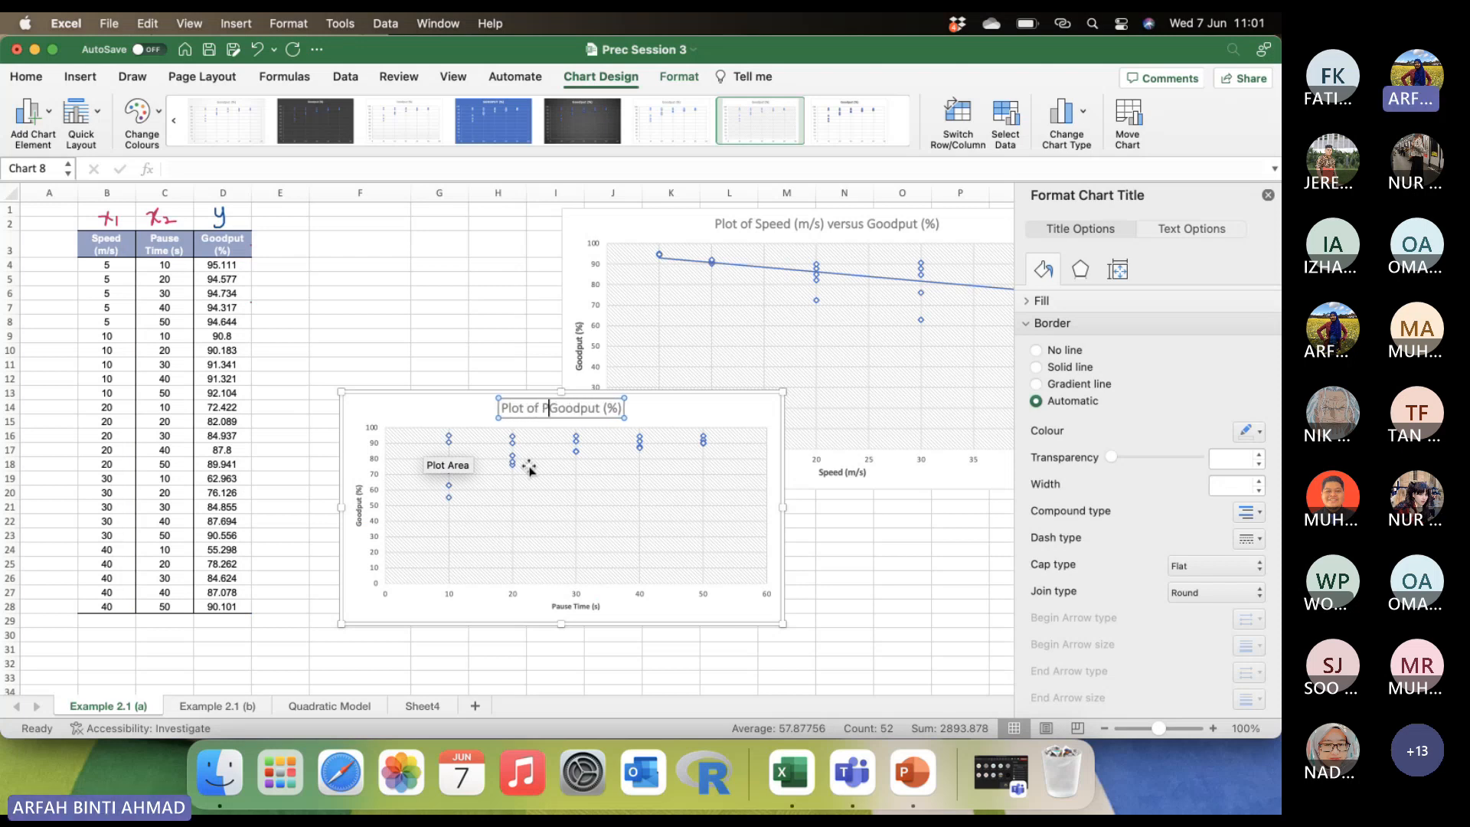
key(BackSpace)
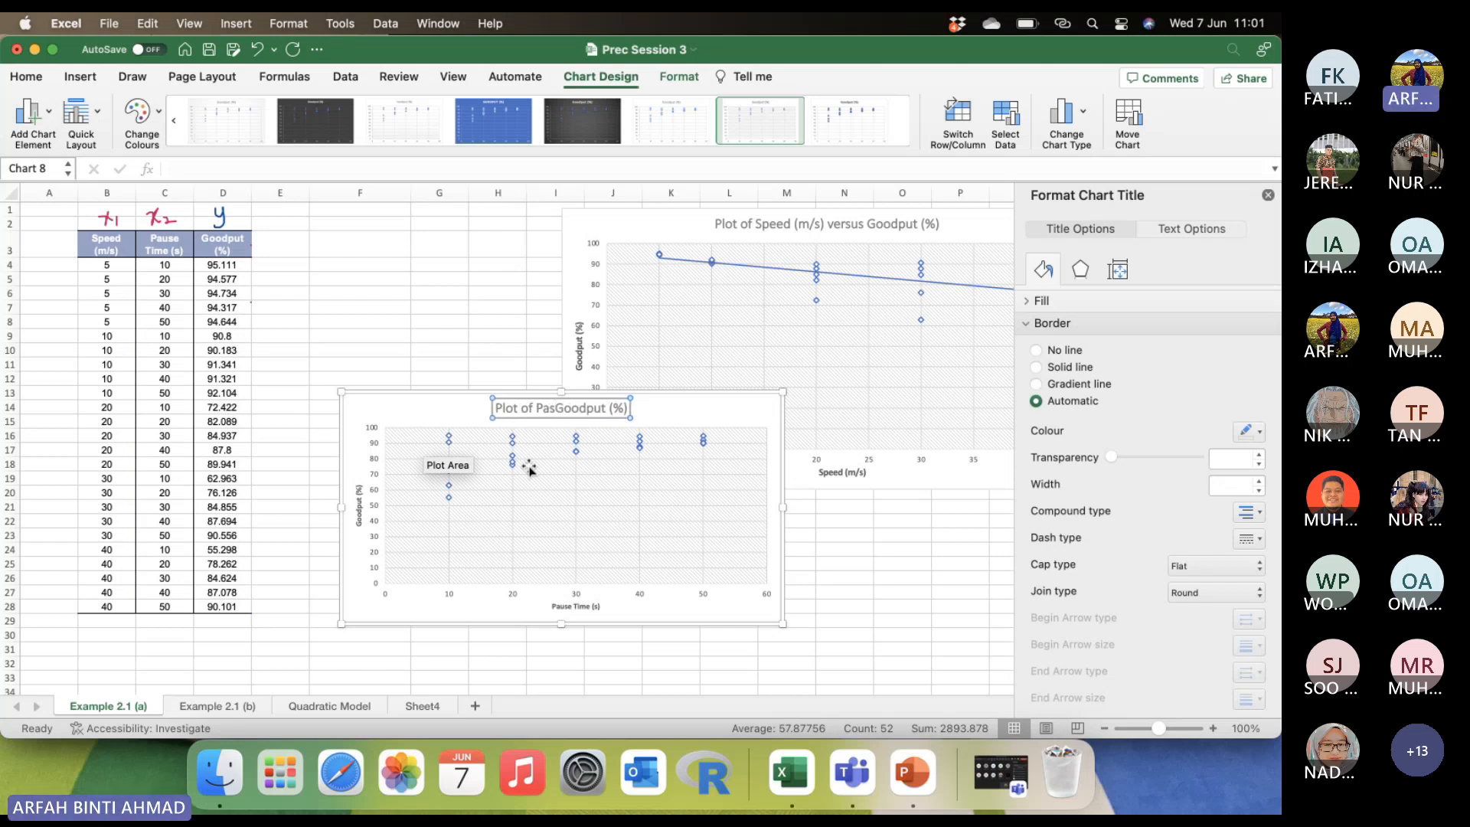
text(use Time )
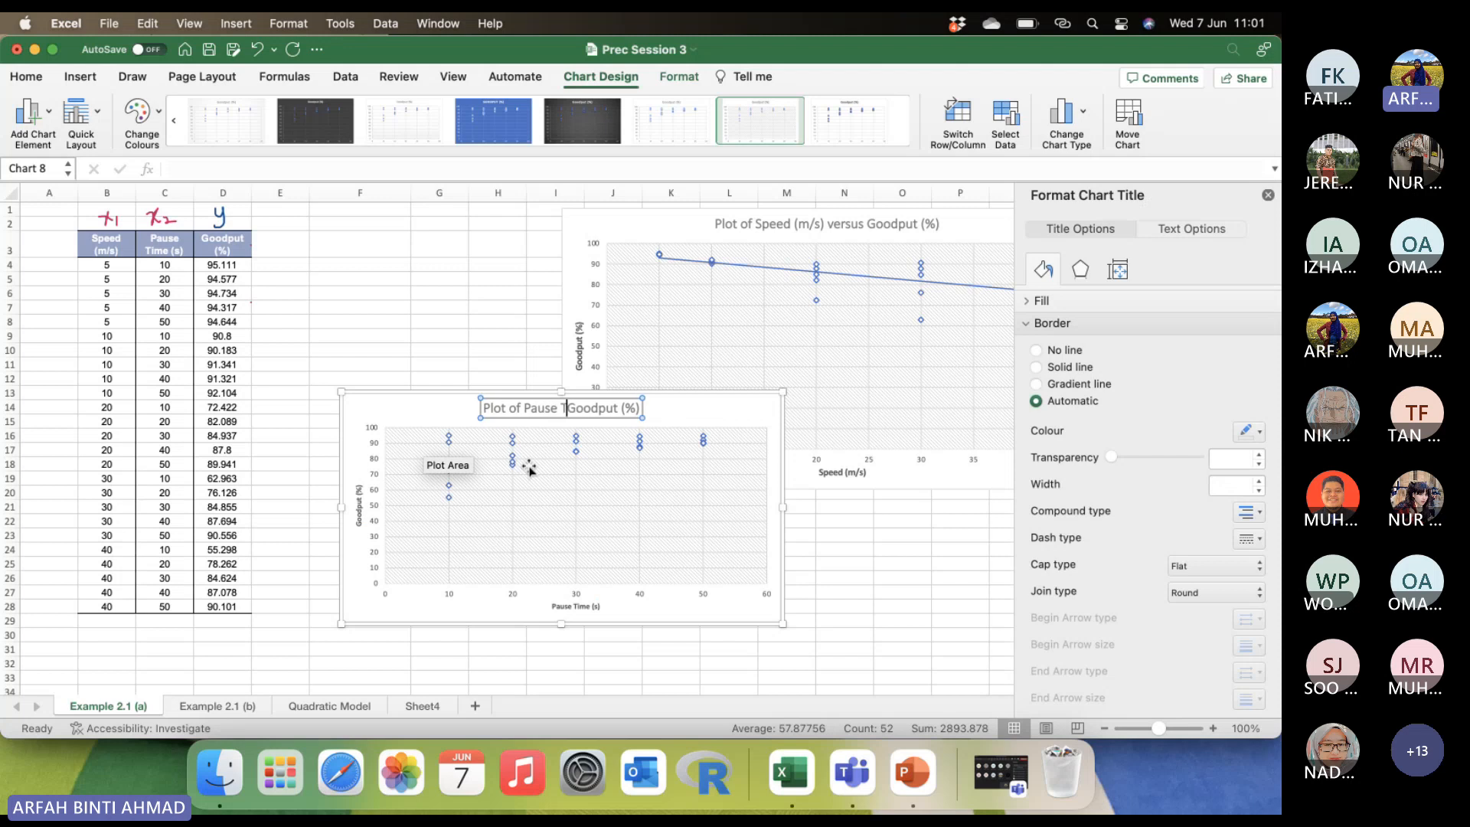
text(vers)
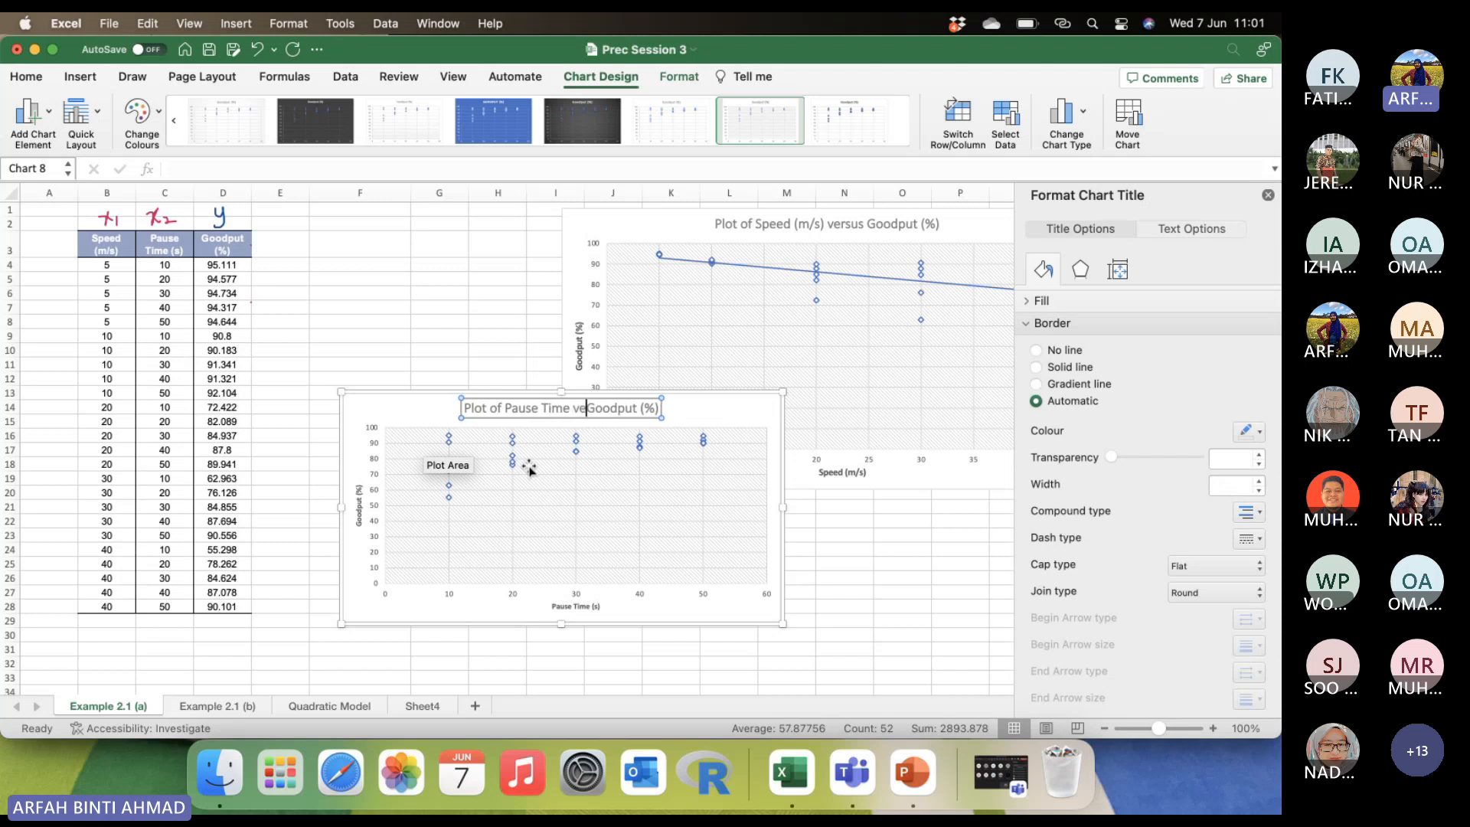
text(us)
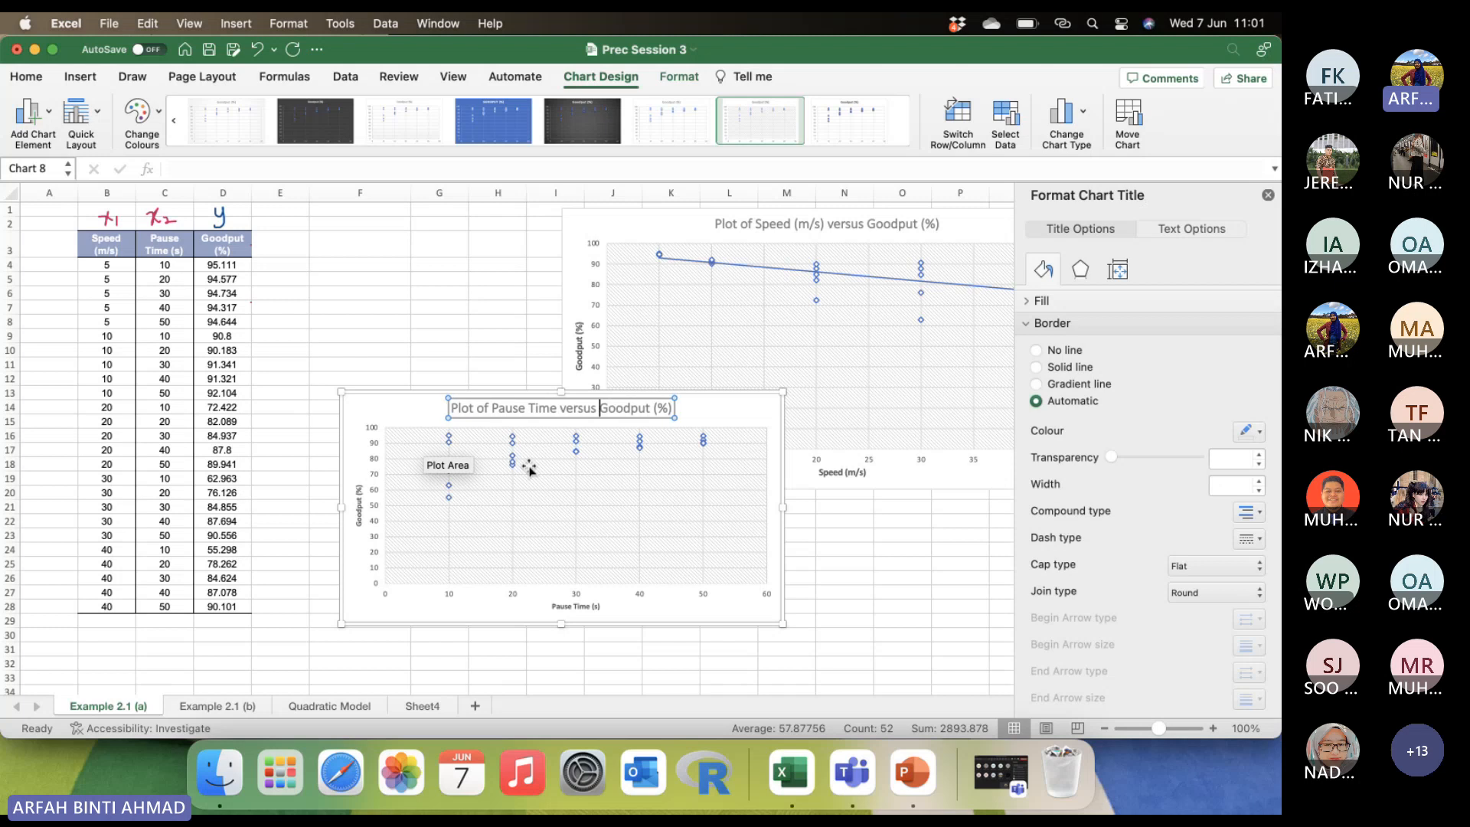
Increase the Goodput (%) axis title's font size to 10.5 and enlarge the Pause Time (s) axis title similarly.
click(352, 499)
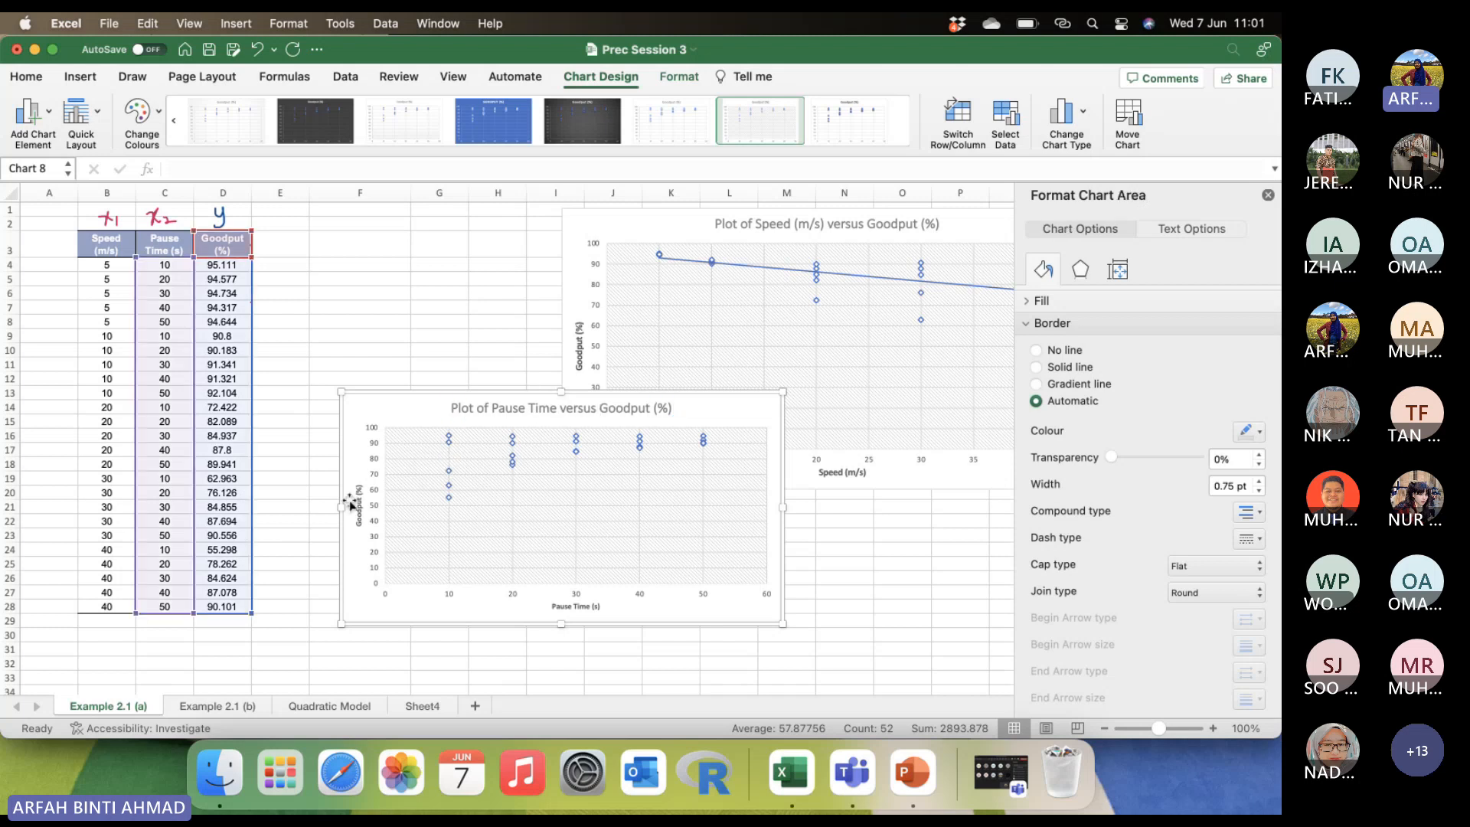
click(358, 502)
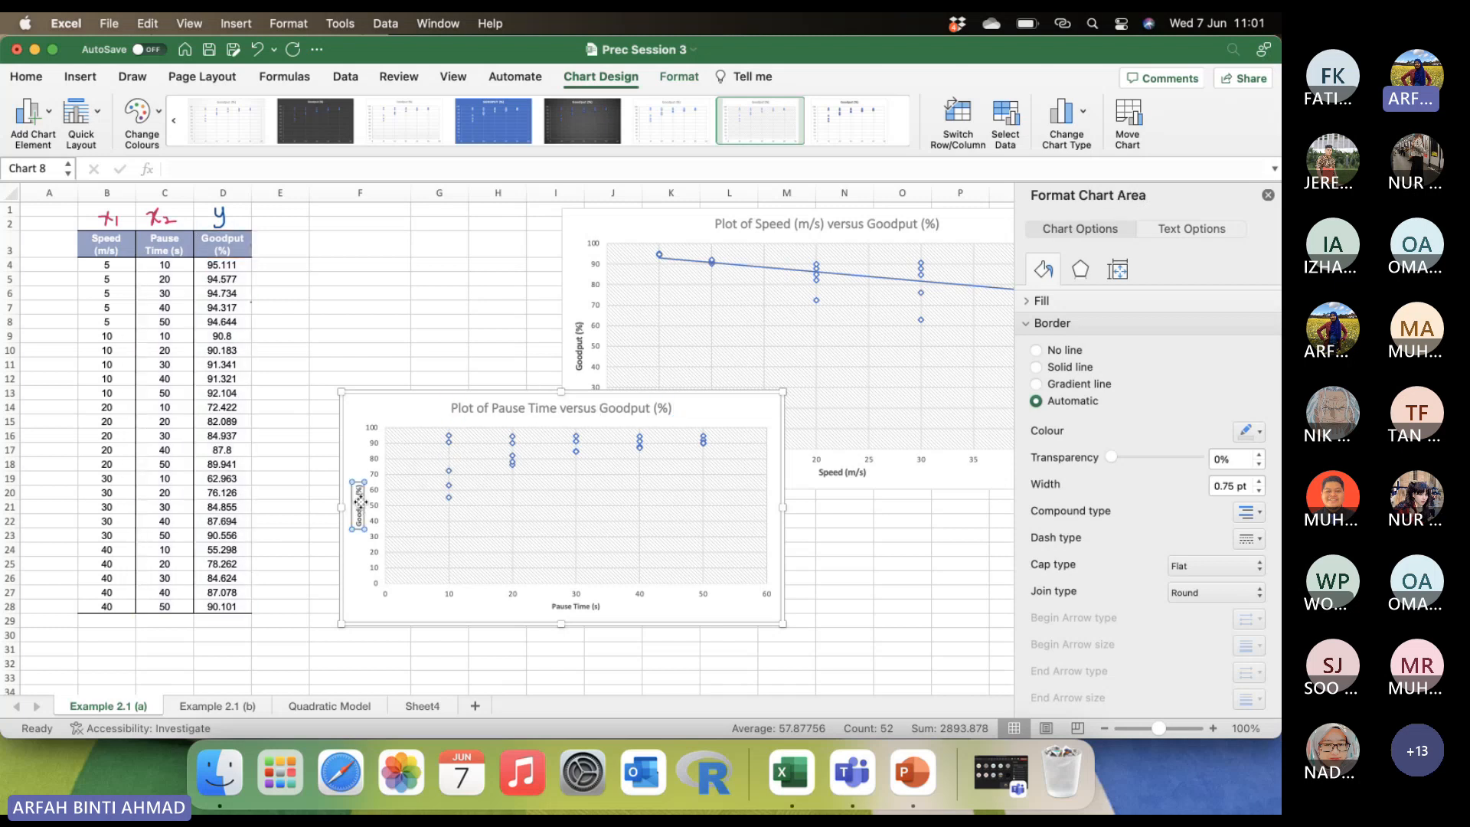
click(27, 77)
click(290, 108)
click(290, 109)
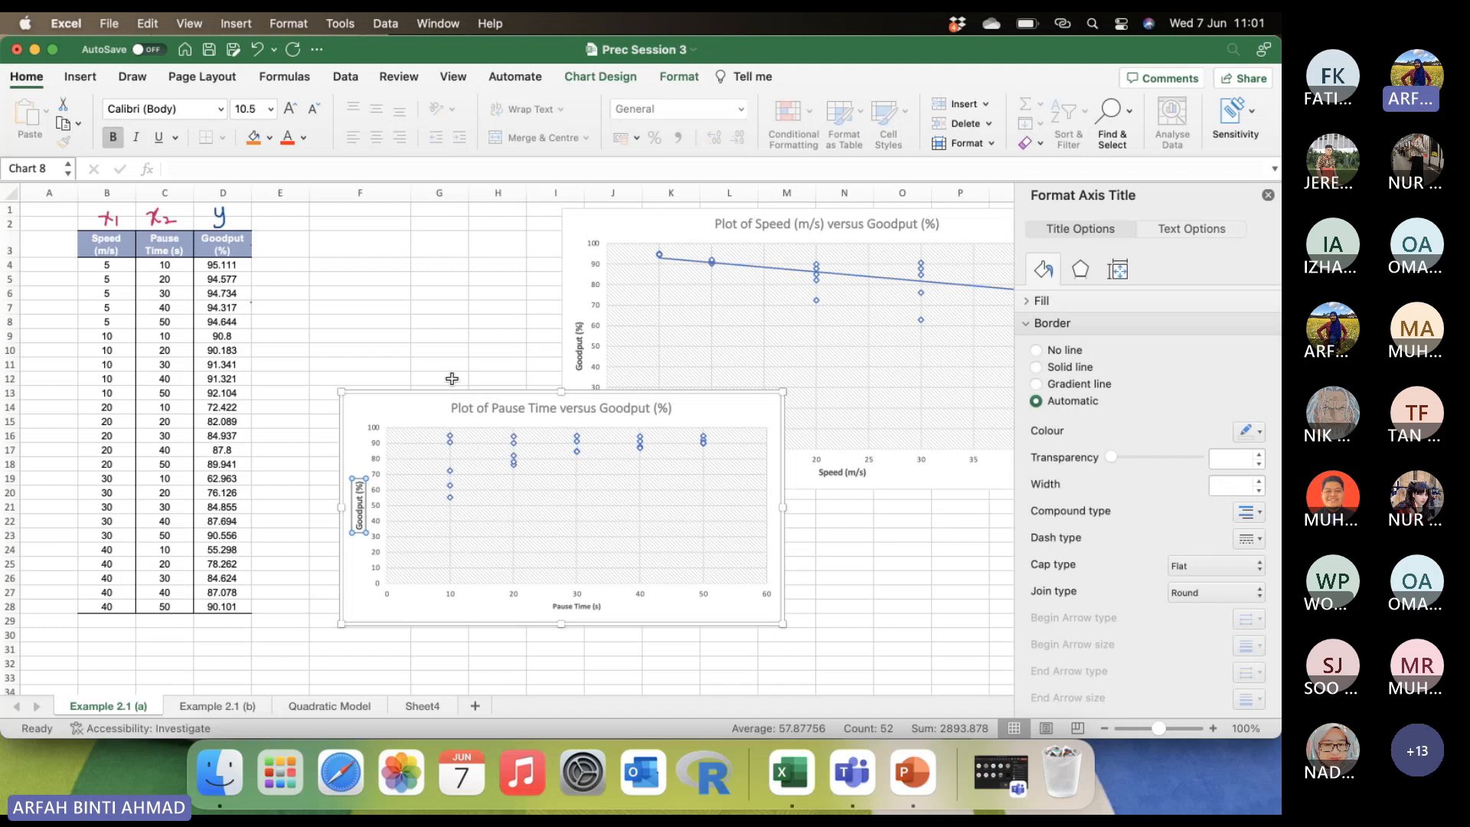
click(576, 605)
click(291, 109)
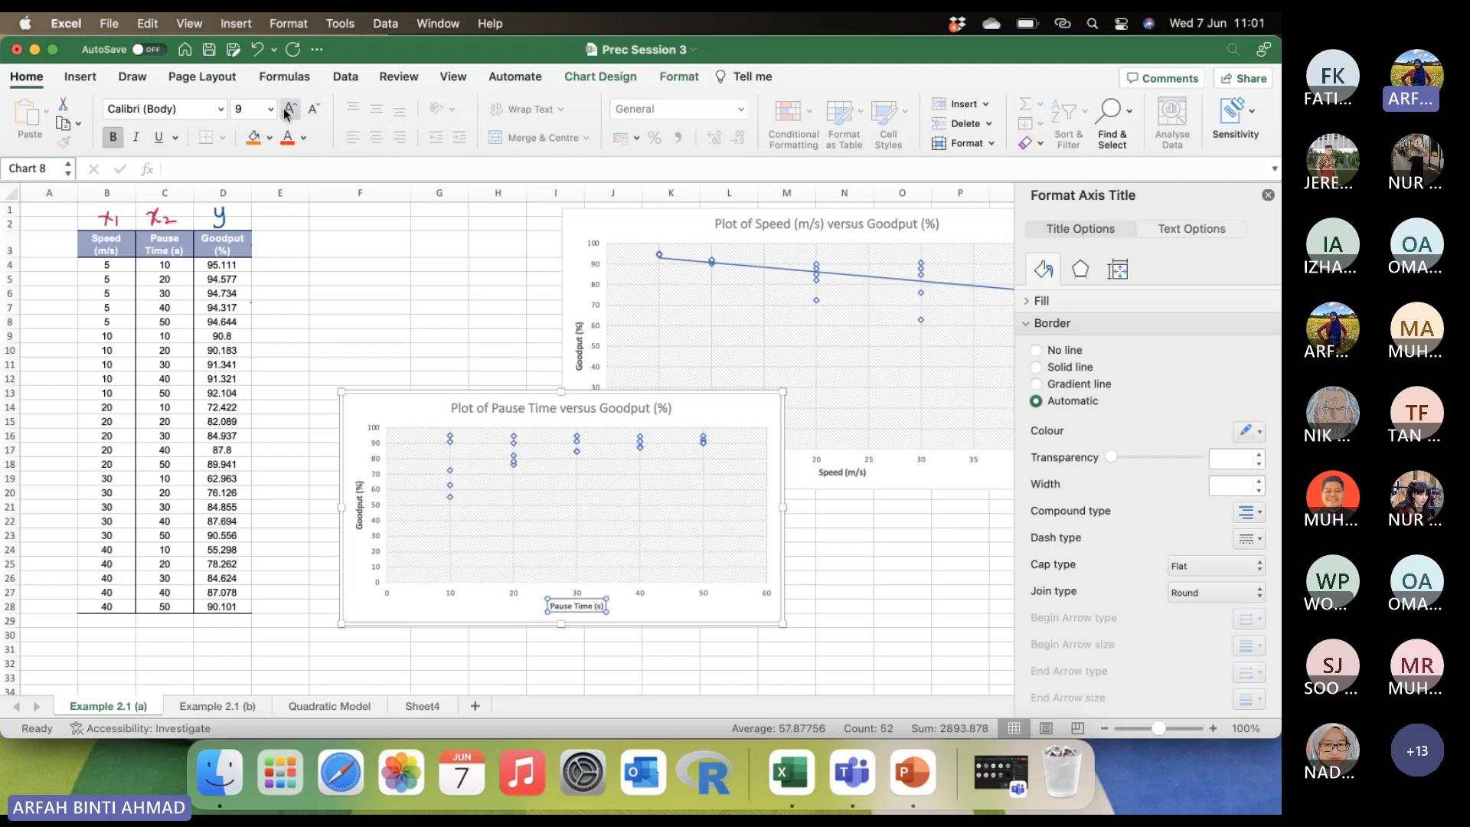
click(291, 109)
click(392, 415)
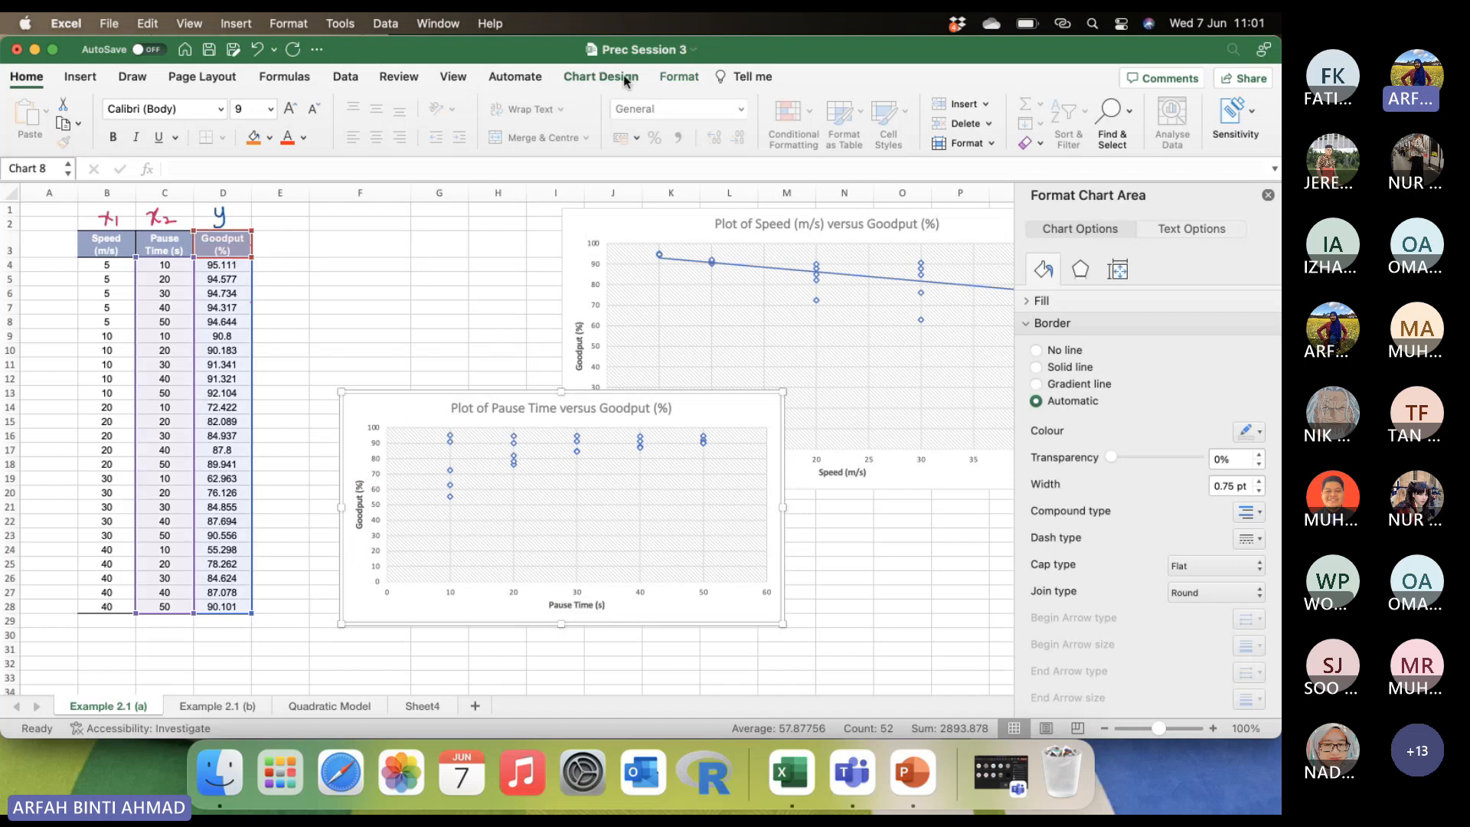
Add a Linear trendline to the Pause Time versus Goodput scatter plot.
click(601, 76)
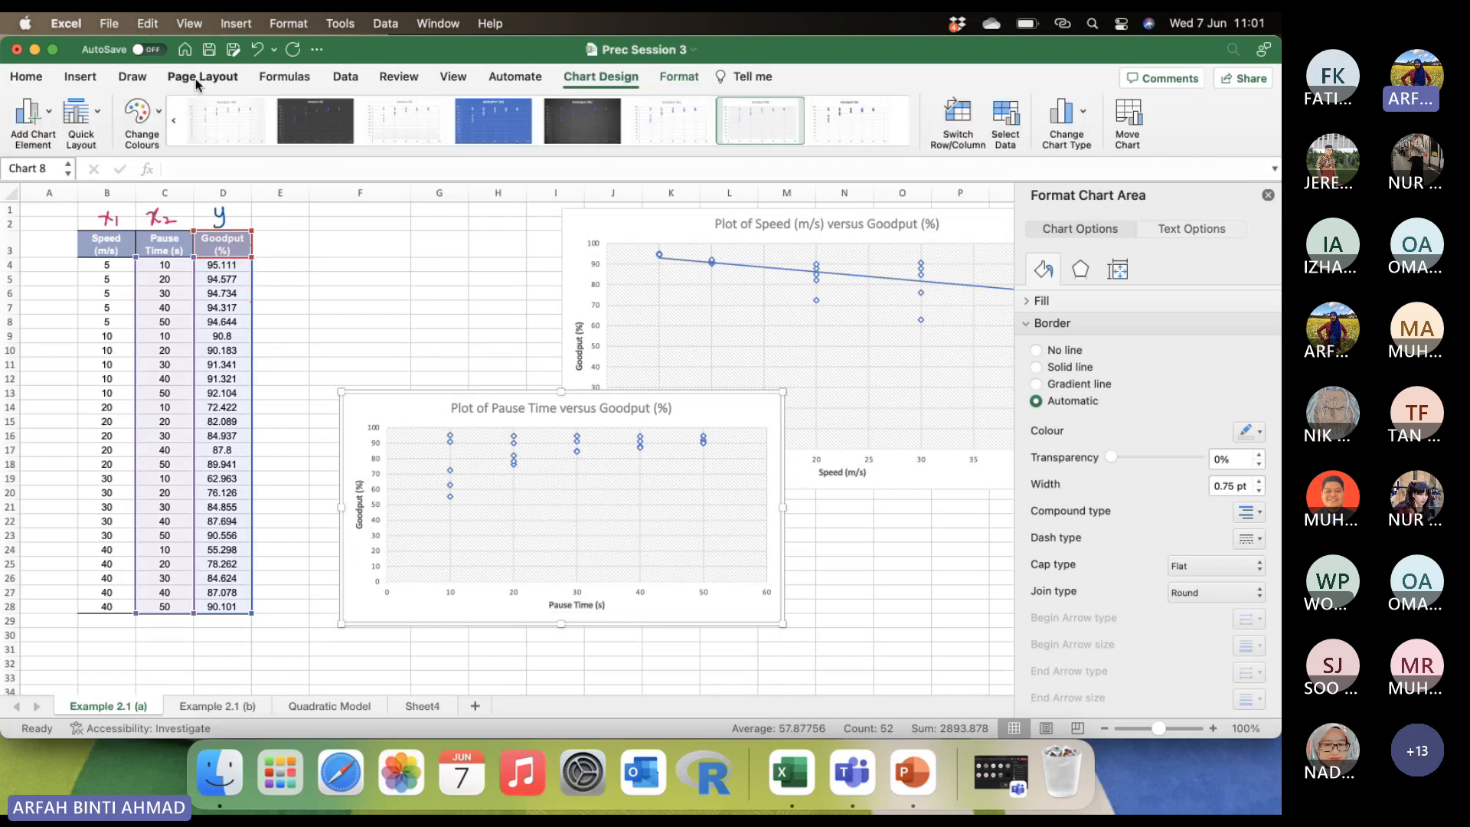
click(38, 127)
mouse_move(76, 332)
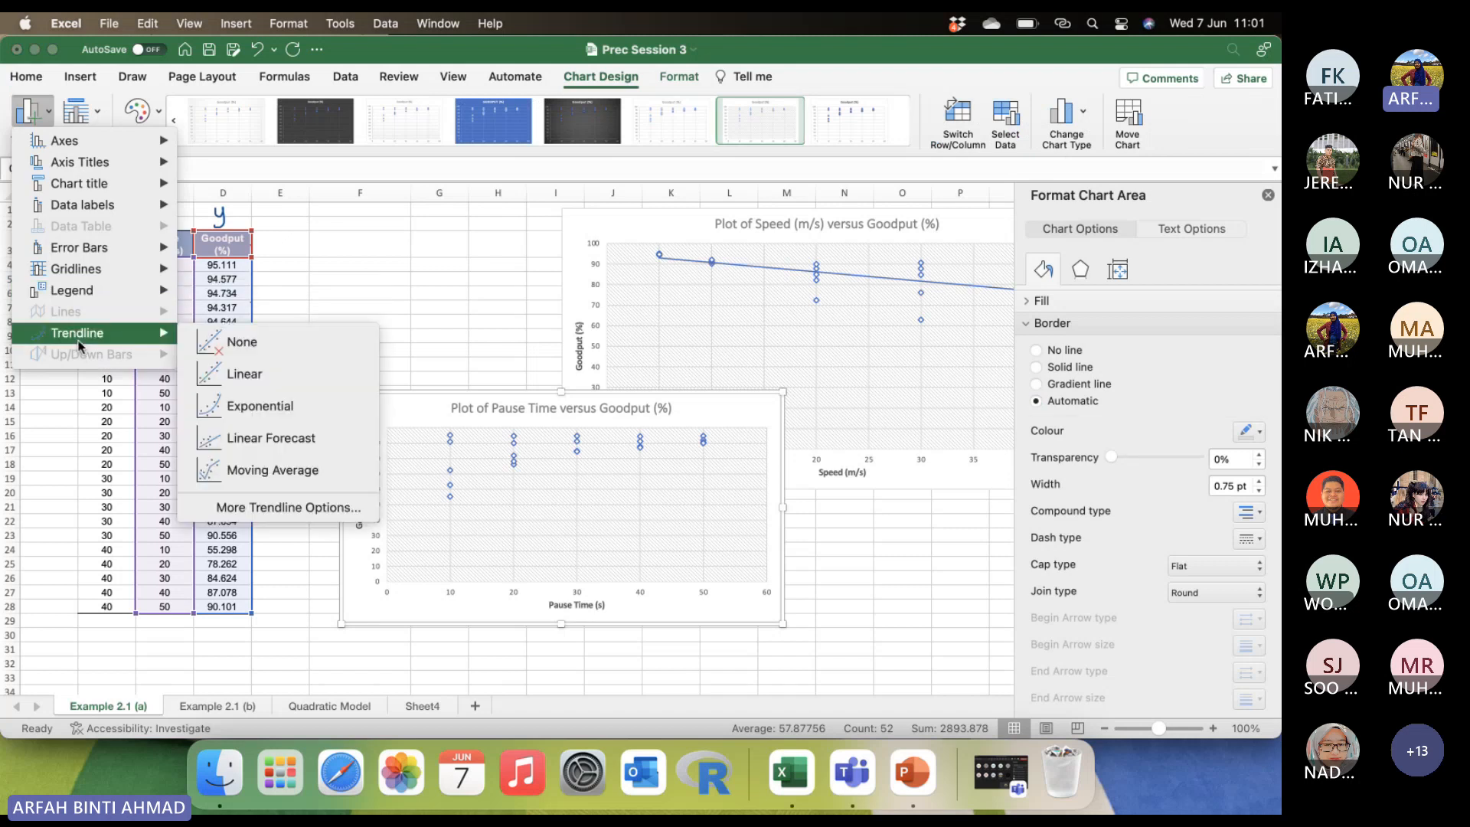
click(226, 373)
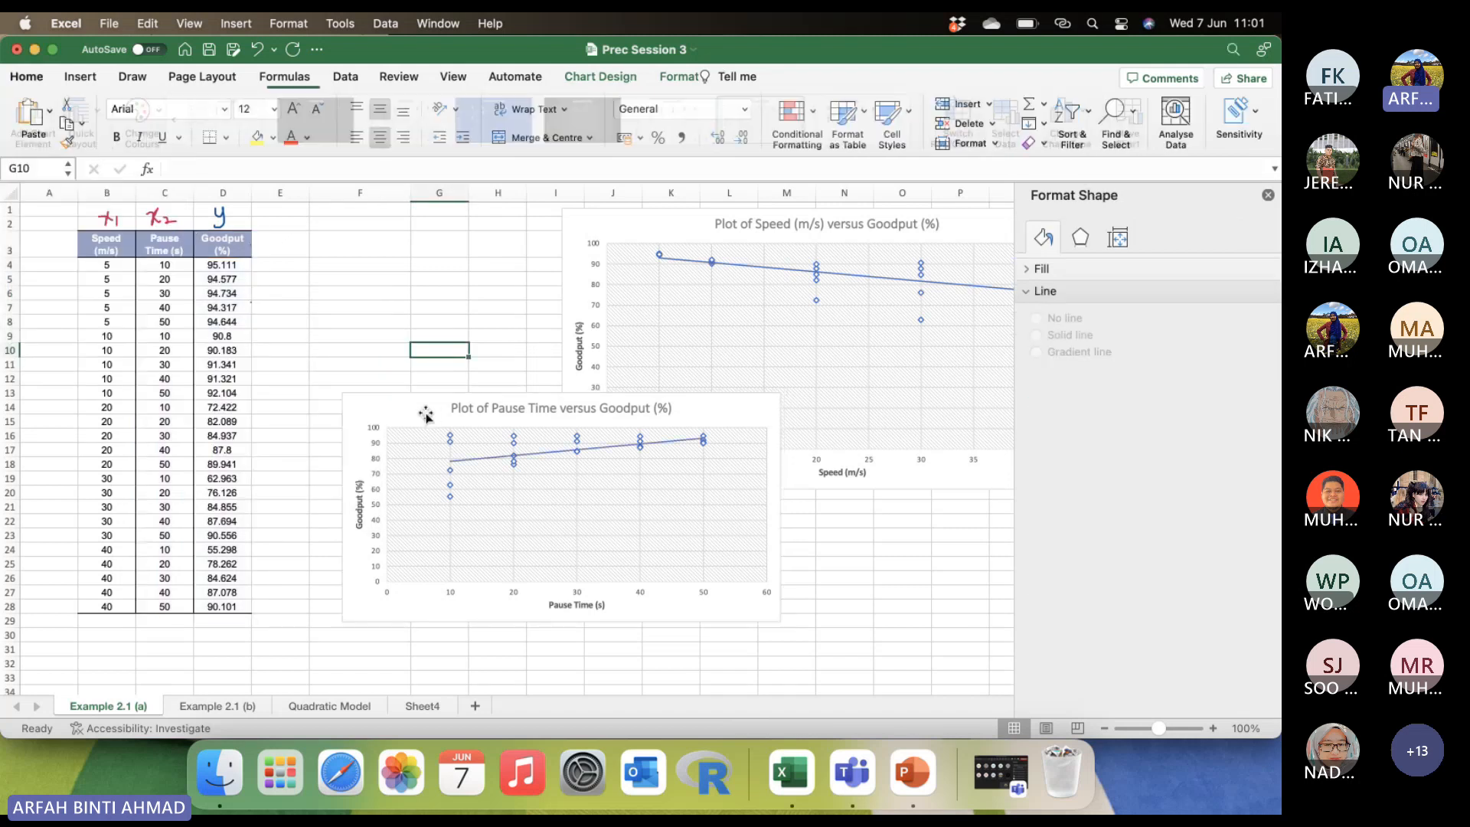
Stack the charts beside the table, with Speed at rows 1 to 20 and Pause Time from about row 21, and close the formatting pane.
drag(426, 414, 427, 526)
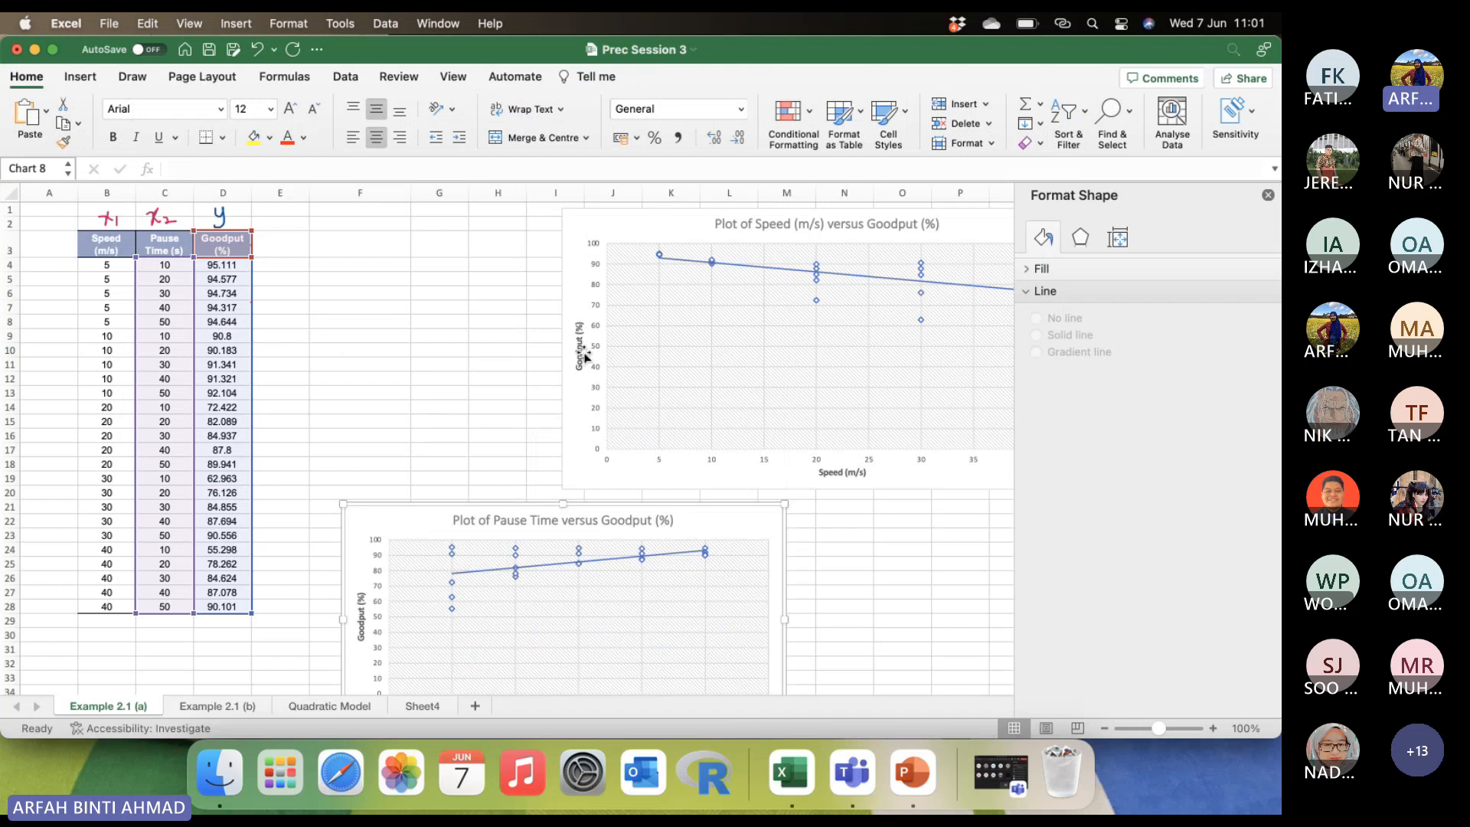
drag(599, 221, 323, 221)
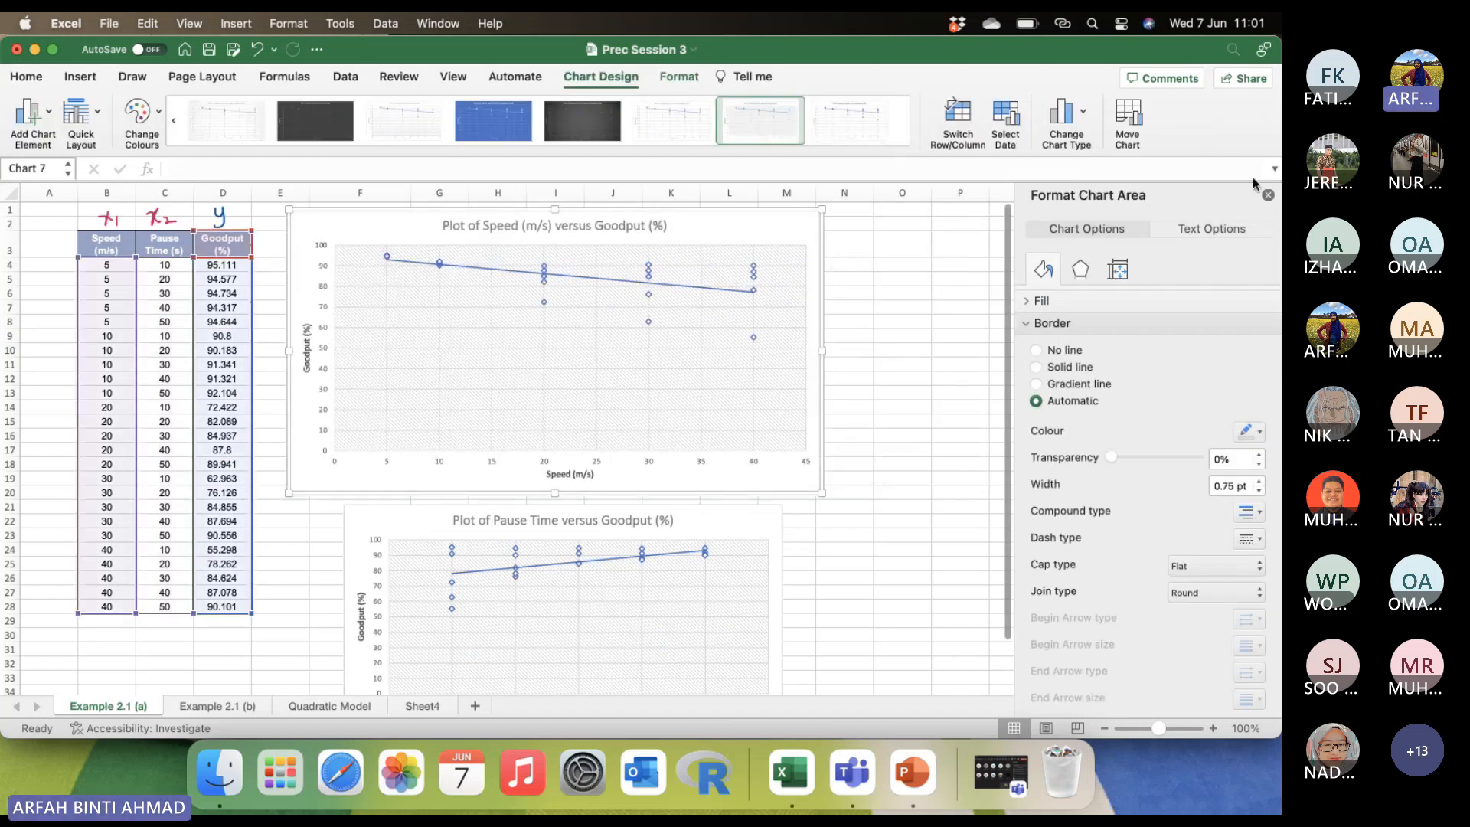
click(1268, 195)
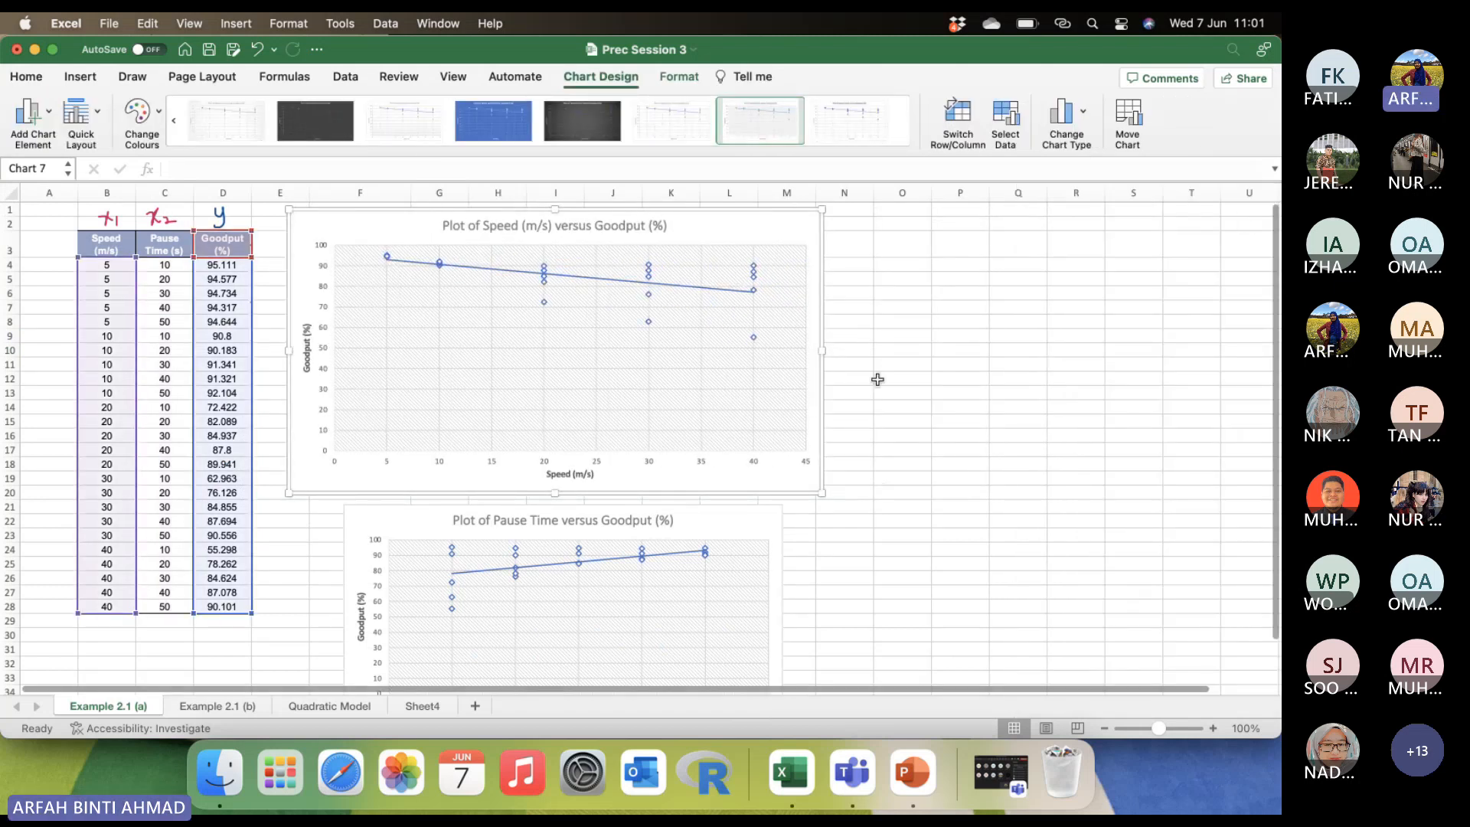
Shrink the Speed versus Goodput chart to end in column L and left-align the Pause Time chart beneath it from about row 18.
scroll(876, 381, down, 3)
click(766, 564)
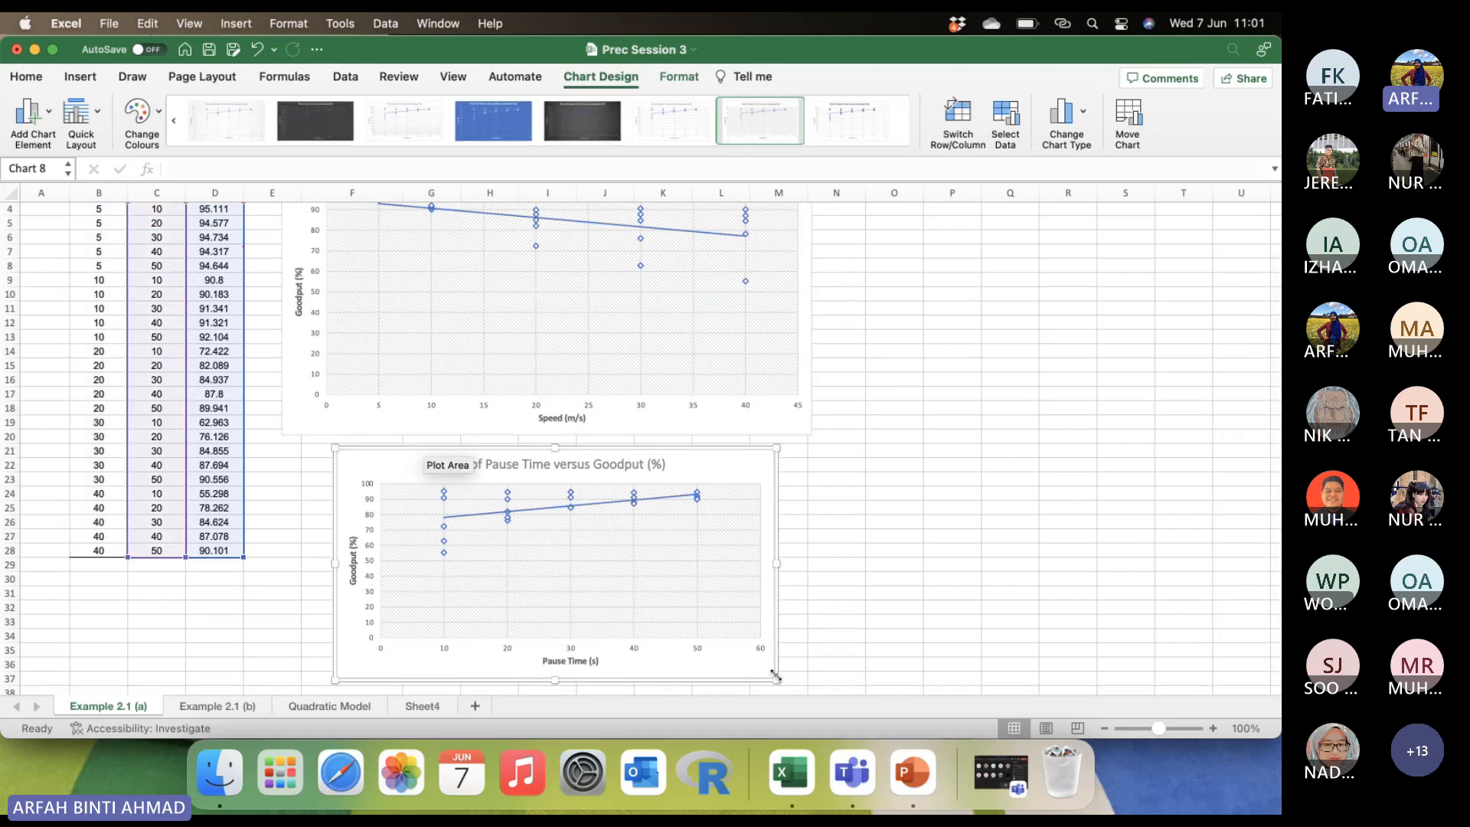
click(796, 425)
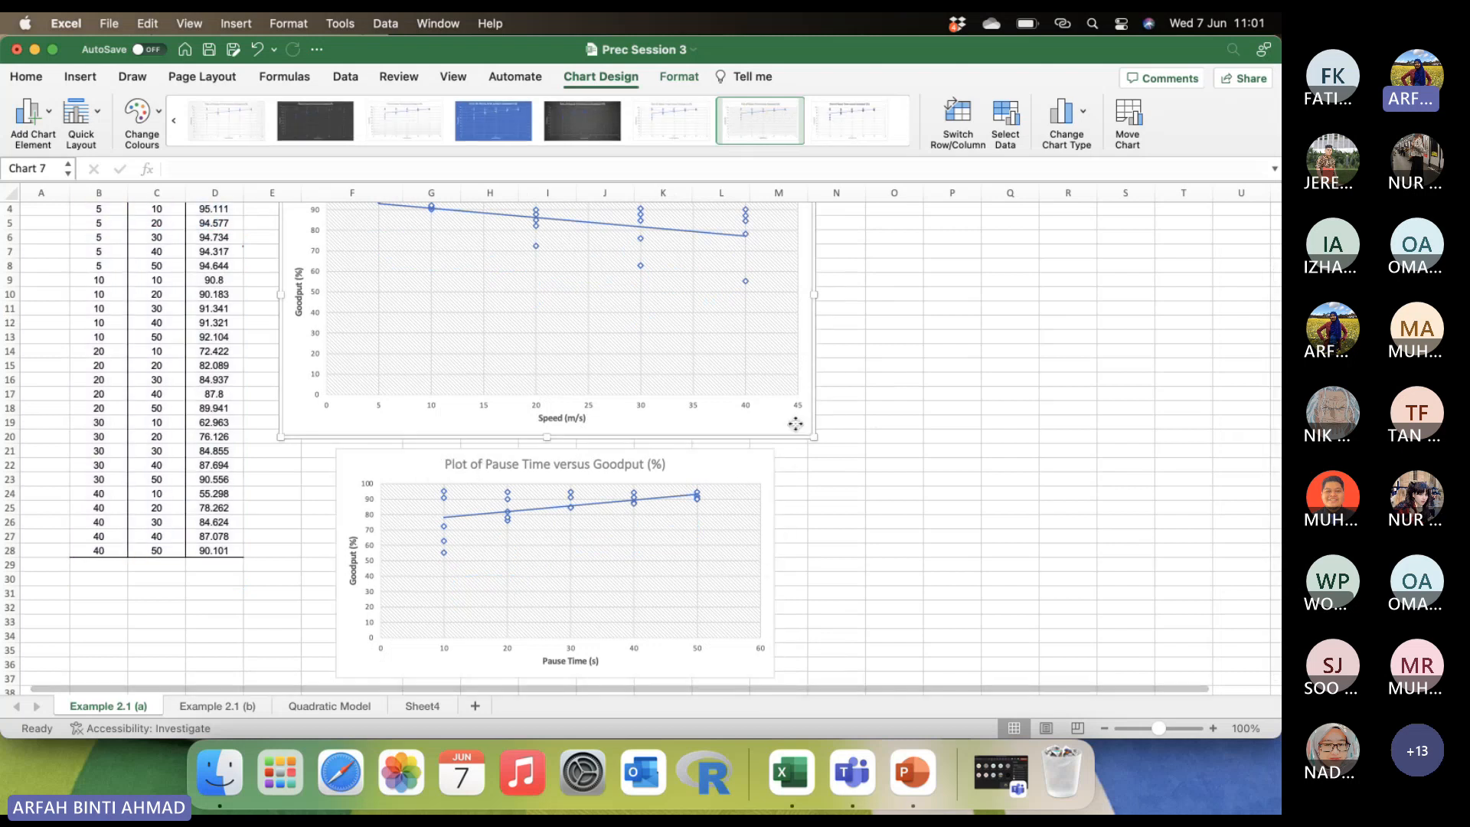
drag(814, 437, 728, 398)
drag(701, 466, 646, 428)
click(735, 636)
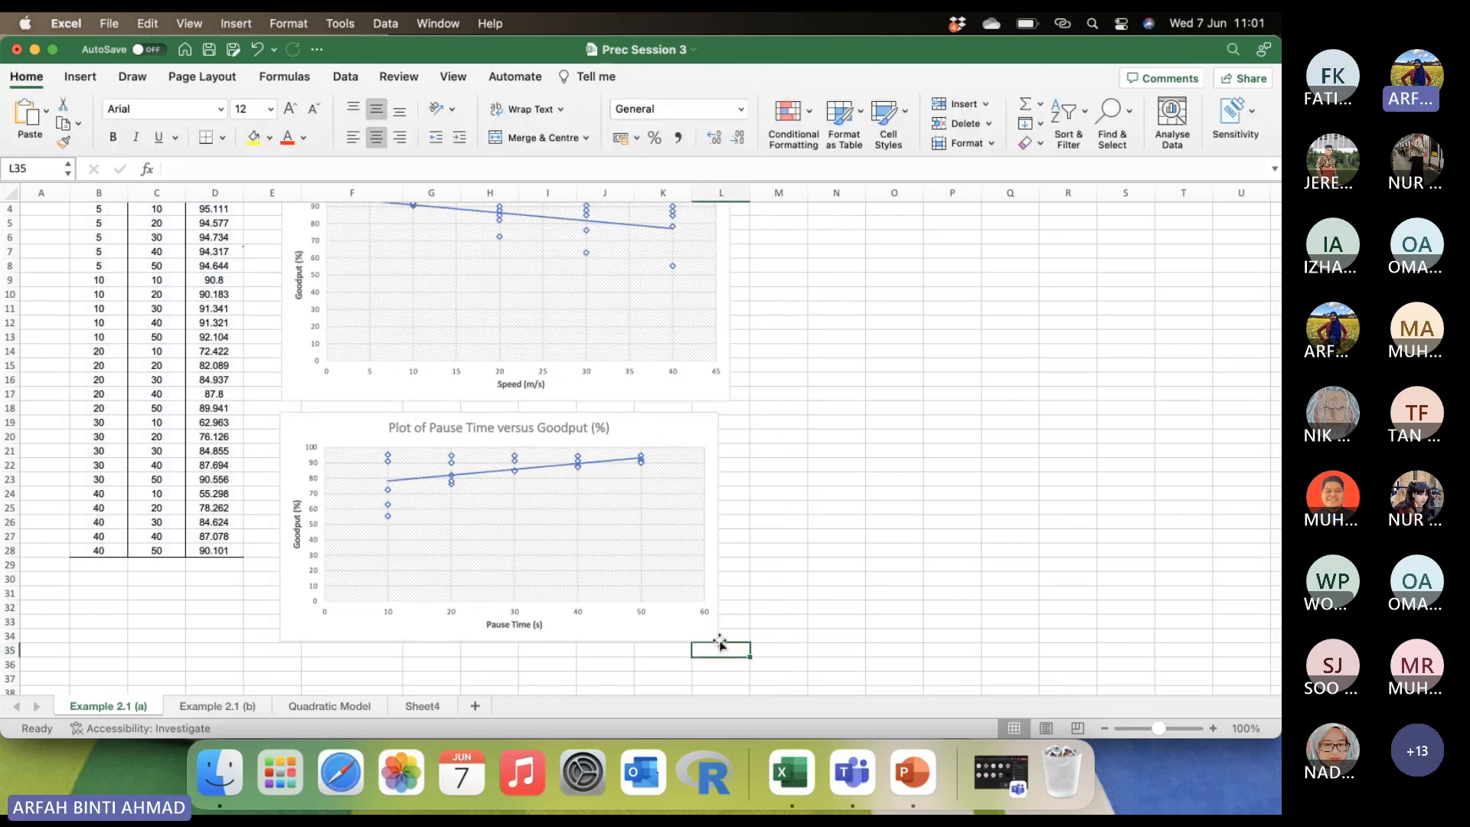
Enlarge the Pause Time versus Goodput chart slightly so its width roughly matches the Speed chart above it.
click(722, 645)
drag(722, 645, 738, 652)
click(806, 548)
Insert a Scatter chart of the Speed and Pause Time columns (B3:C28) and place it beside the Goodput charts.
scroll(777, 475, up, 2)
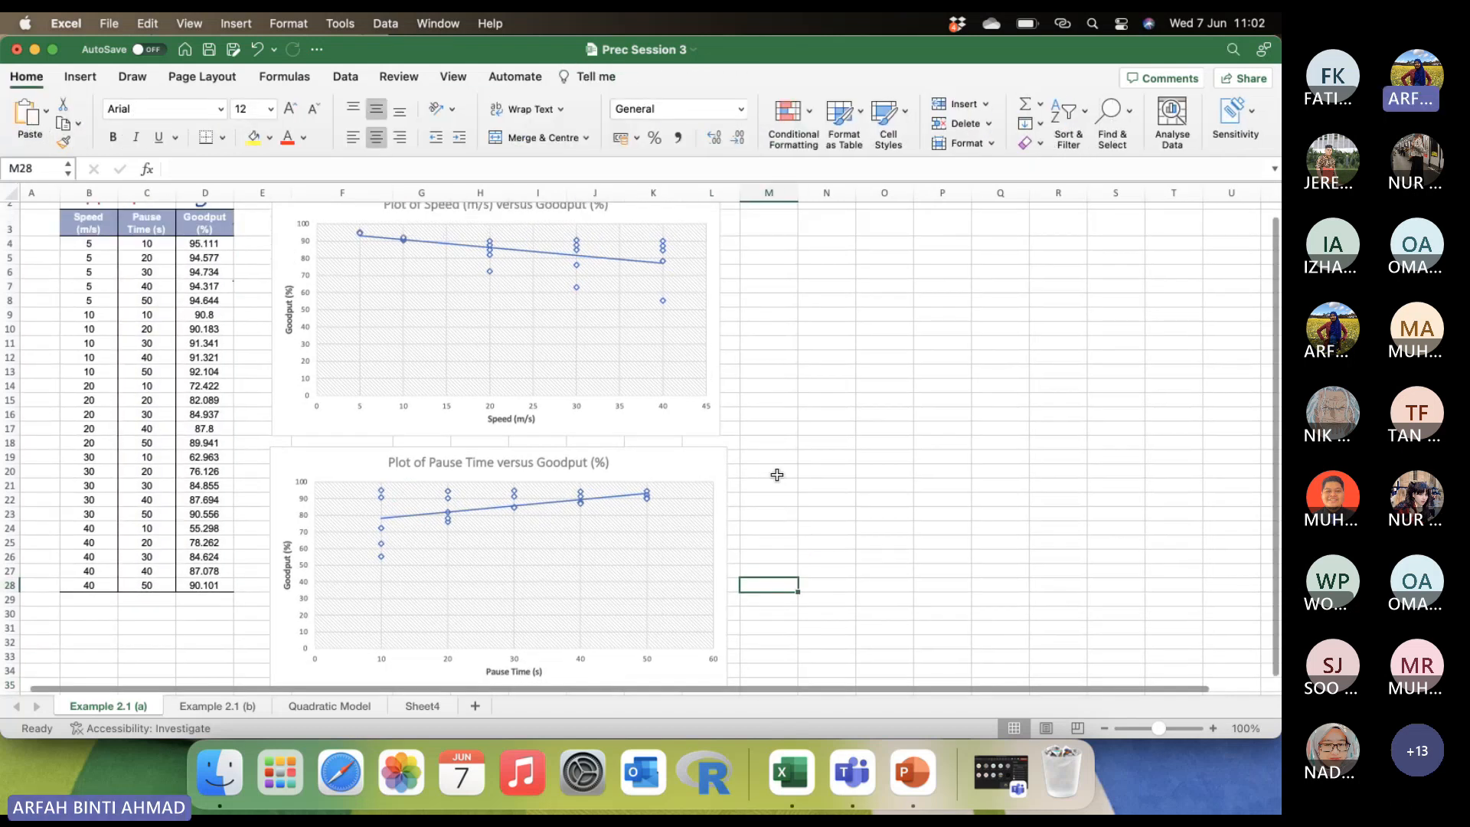
scroll(777, 475, up, 1)
scroll(777, 475, left, 1)
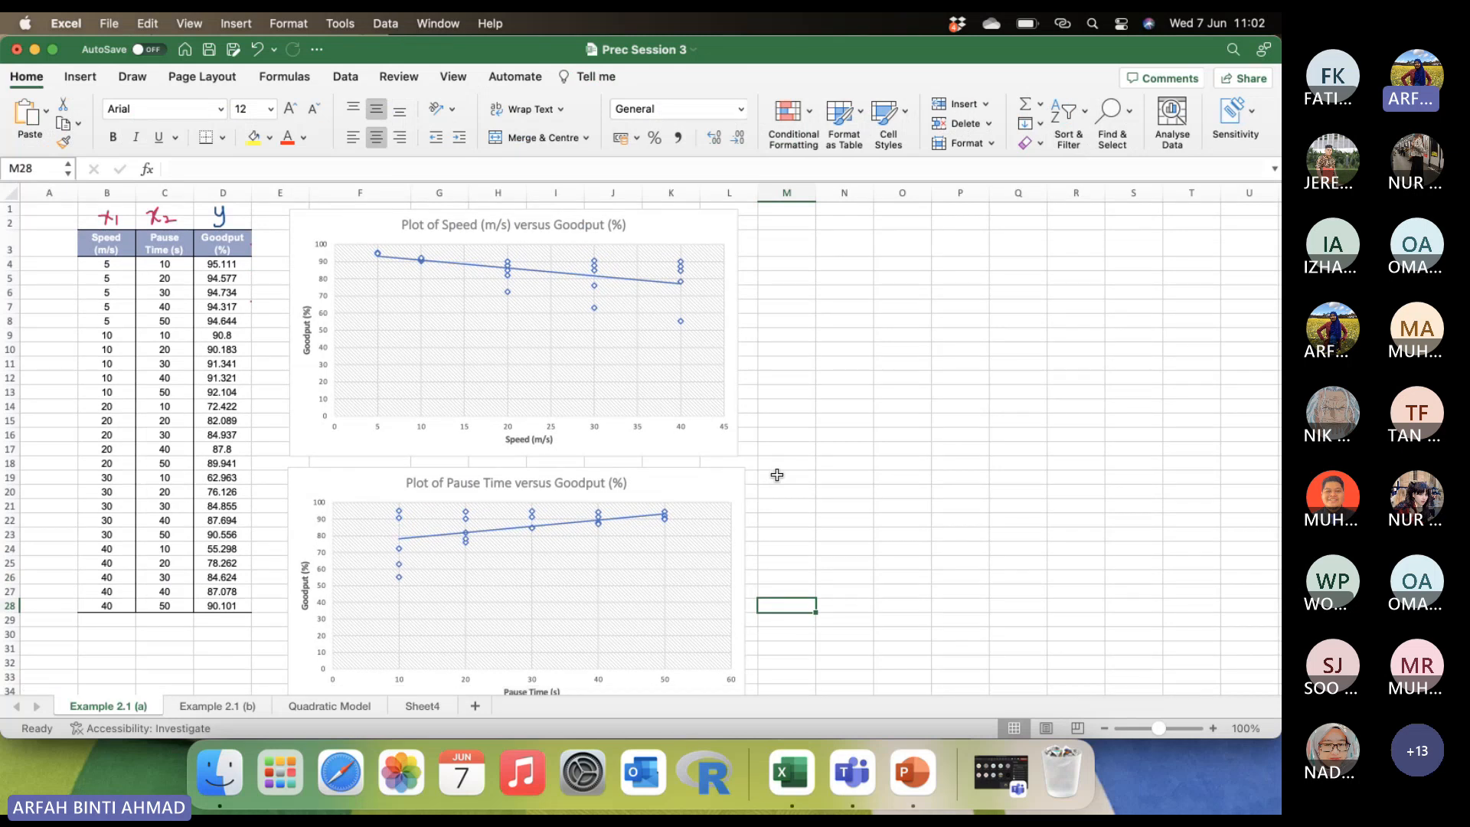
scroll(777, 474, down, 1)
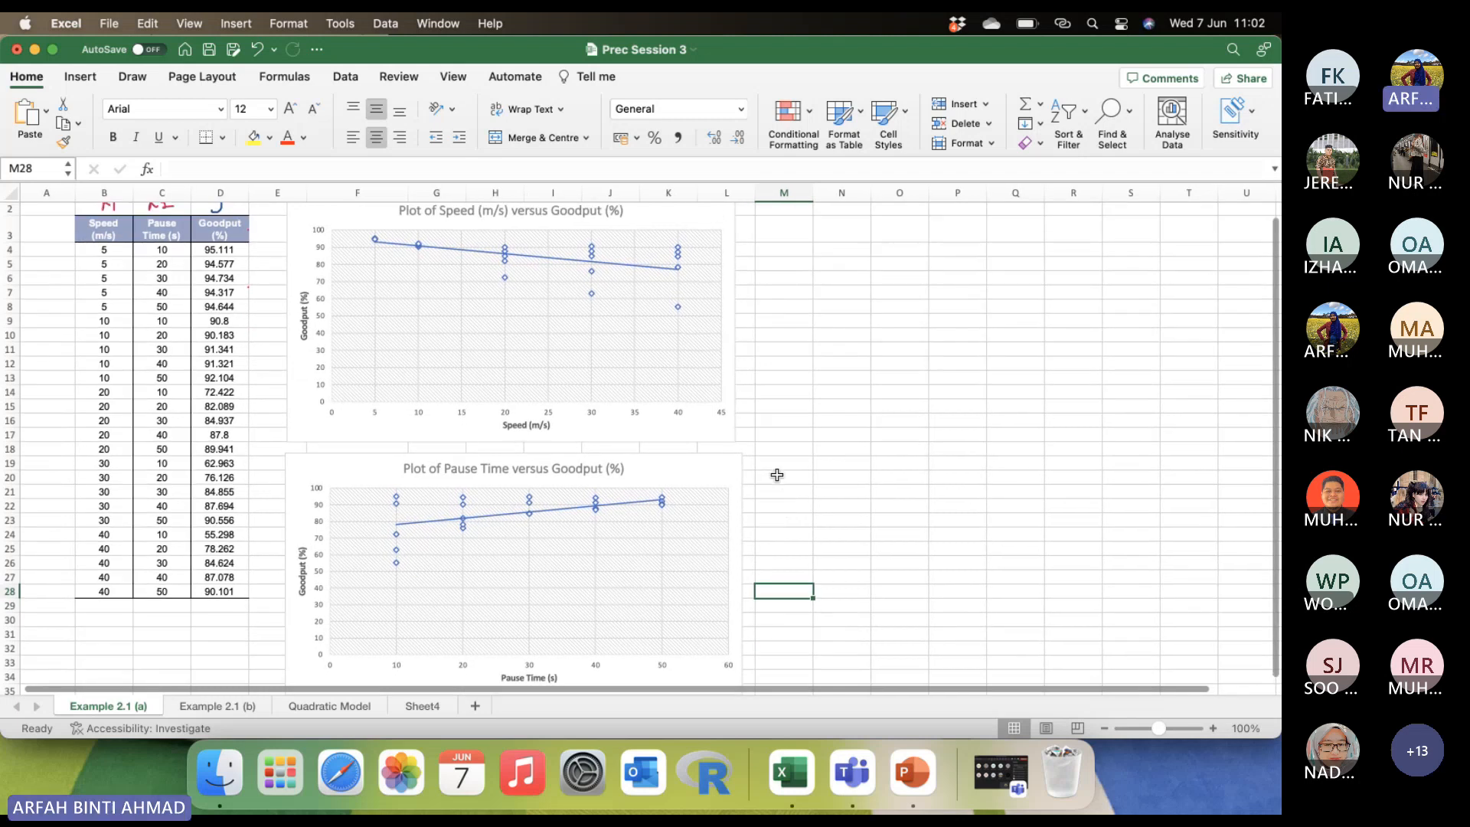
scroll(777, 474, down, 2)
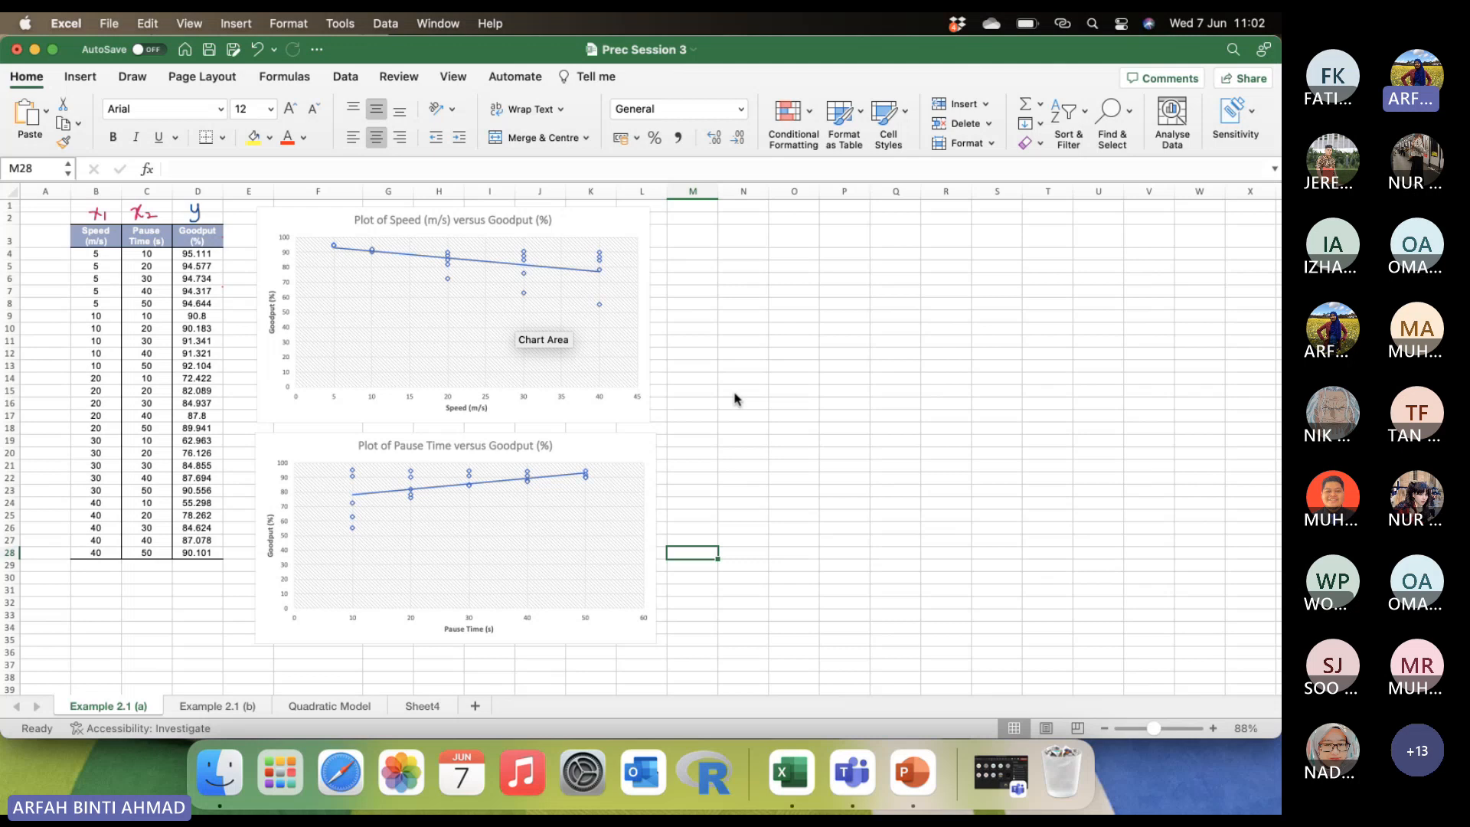
click(96, 234)
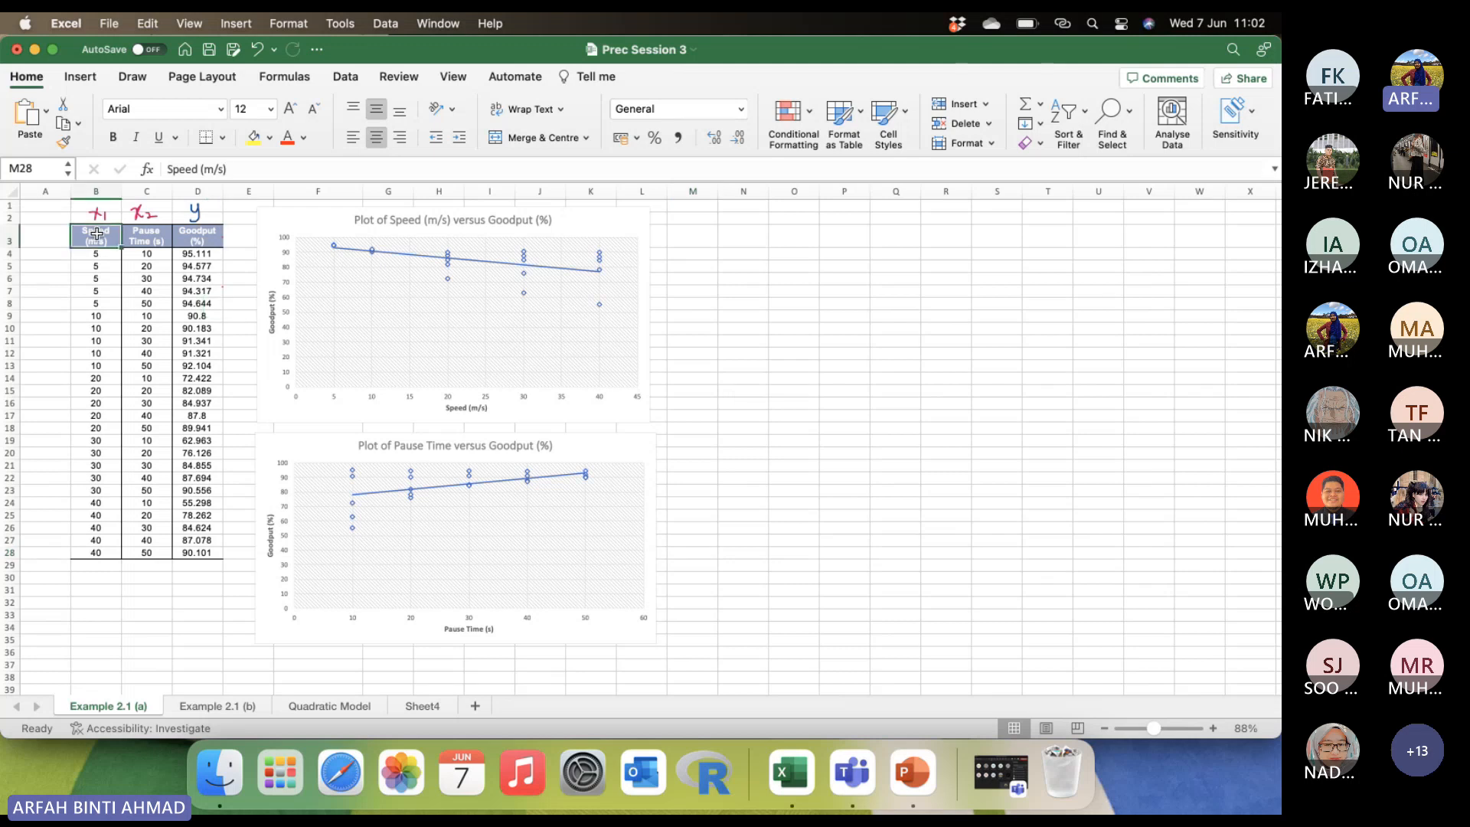
drag(96, 233, 147, 552)
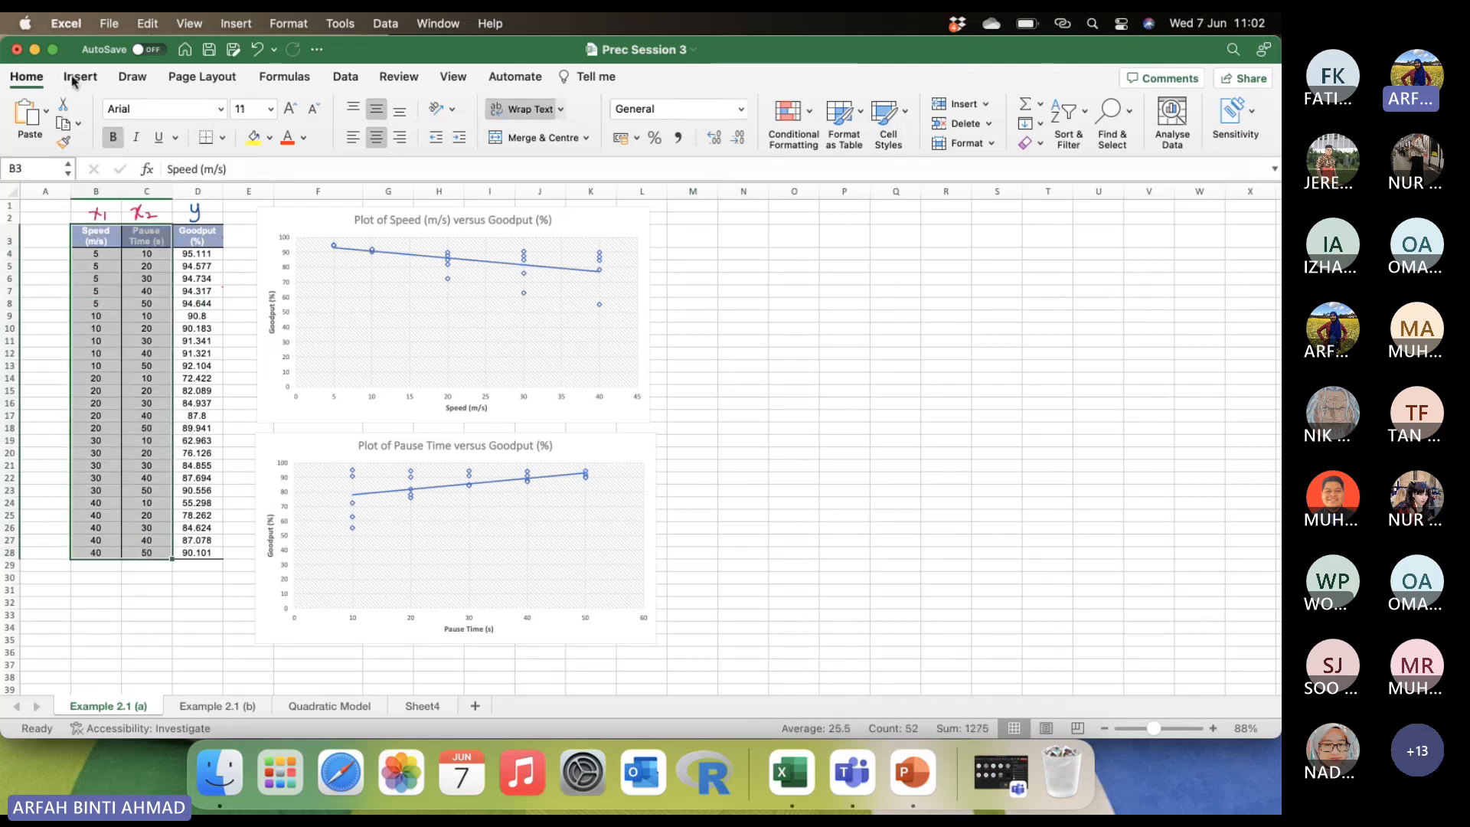
click(75, 78)
click(643, 138)
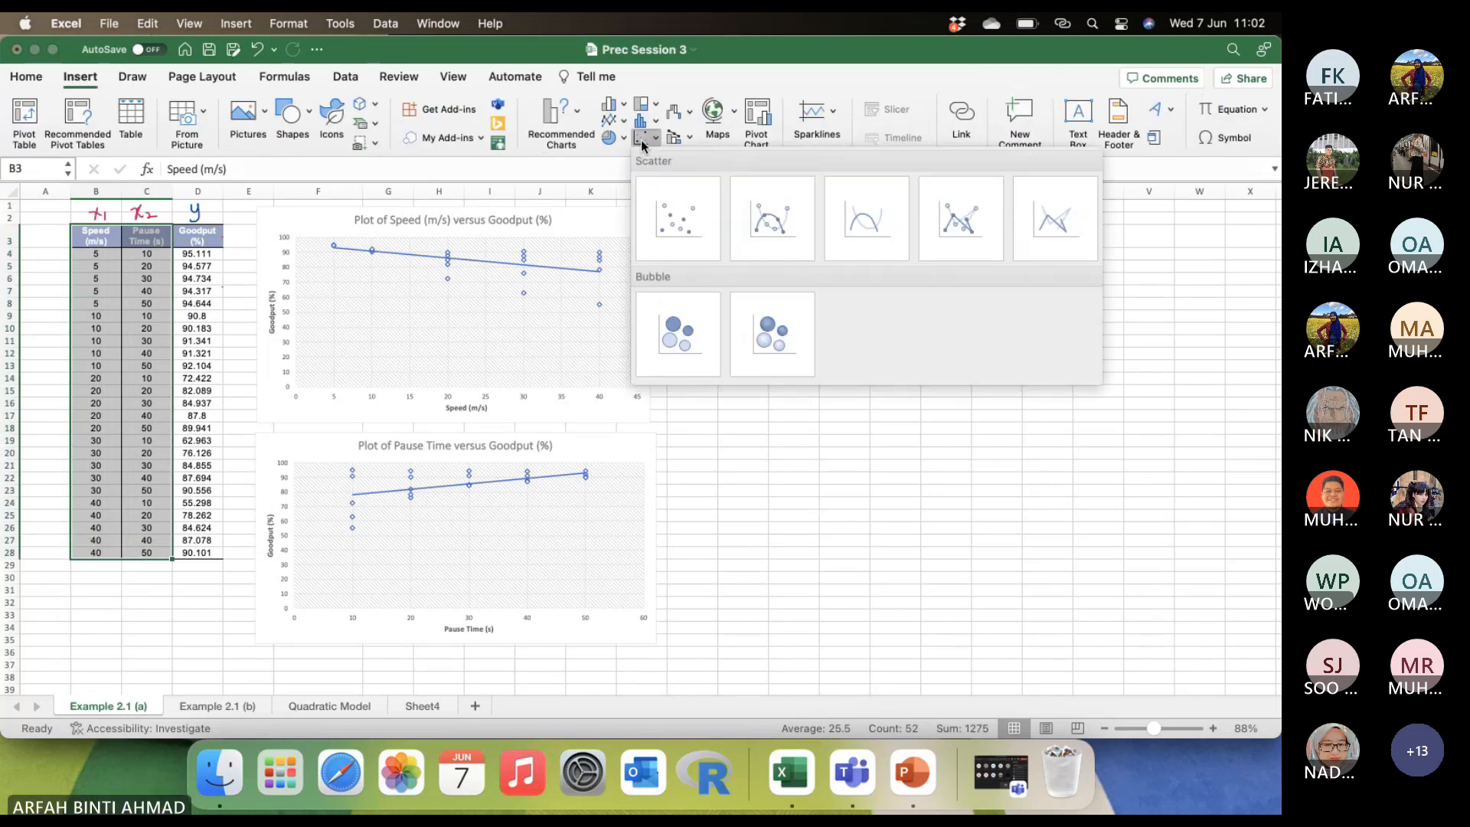
click(674, 220)
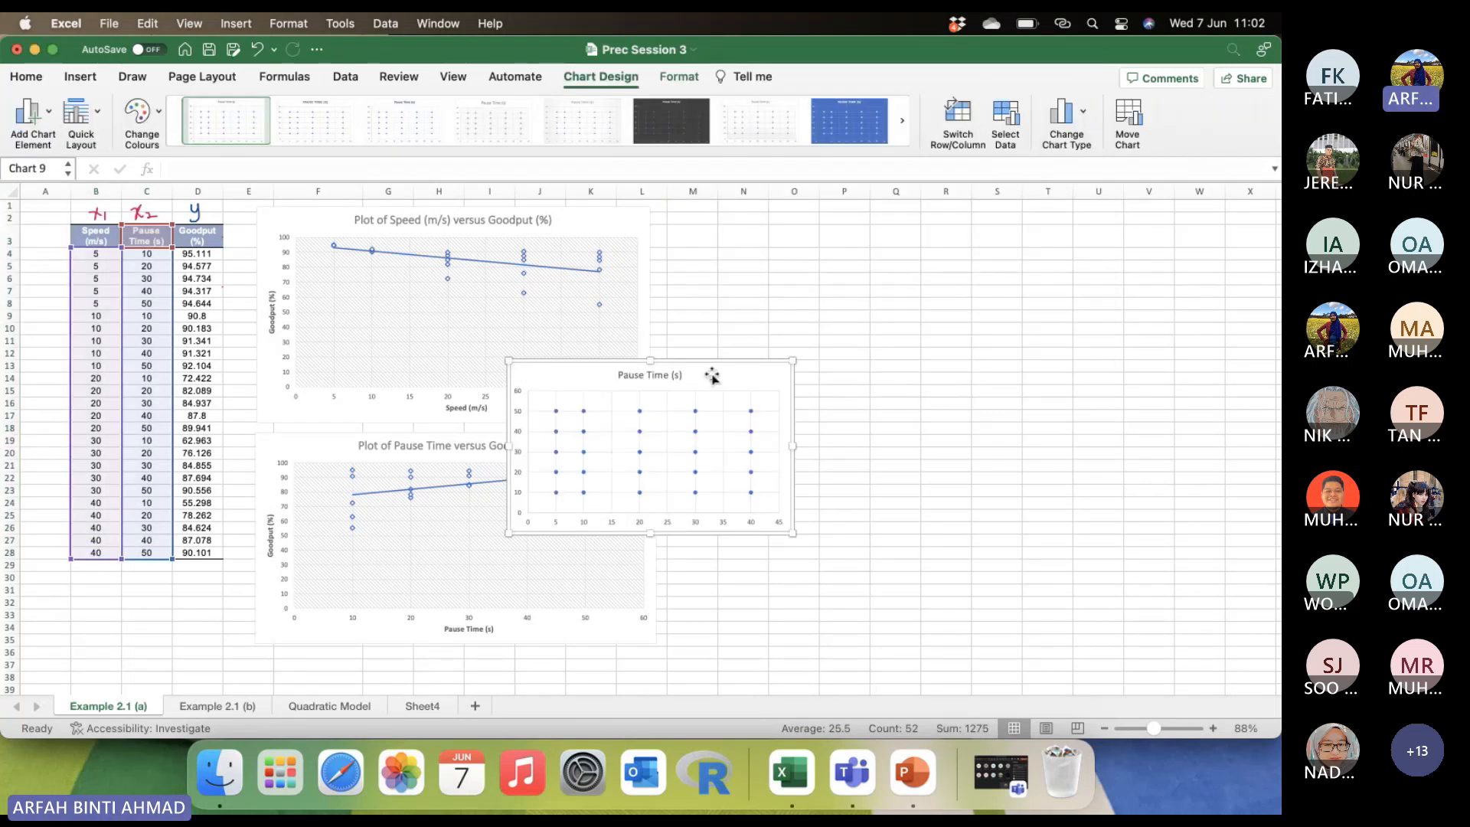
drag(712, 376, 954, 386)
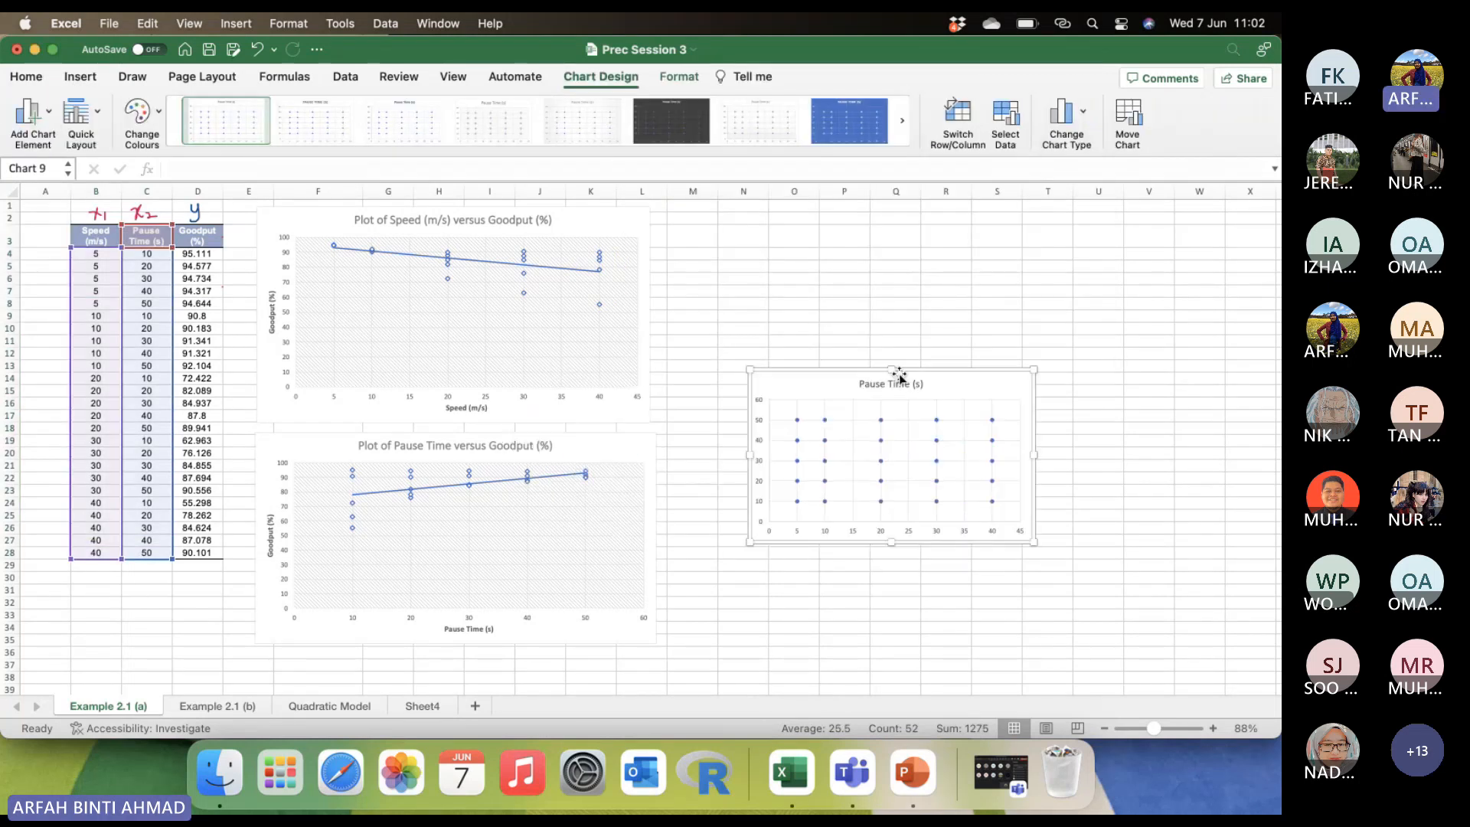
Add primary horizontal and primary vertical axis titles to the new Pause Time scatter chart.
click(16, 138)
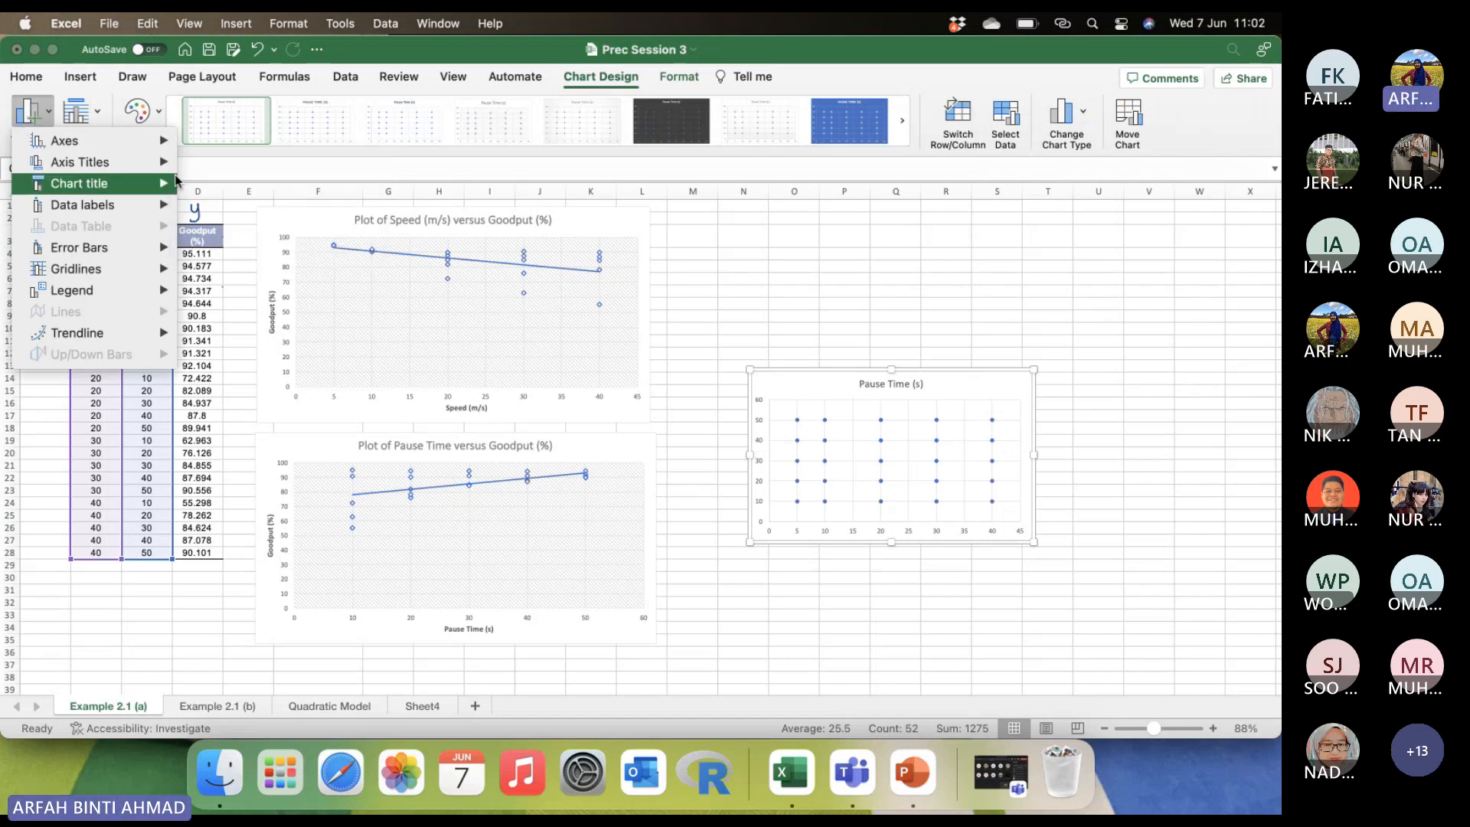
mouse_move(169, 163)
click(221, 170)
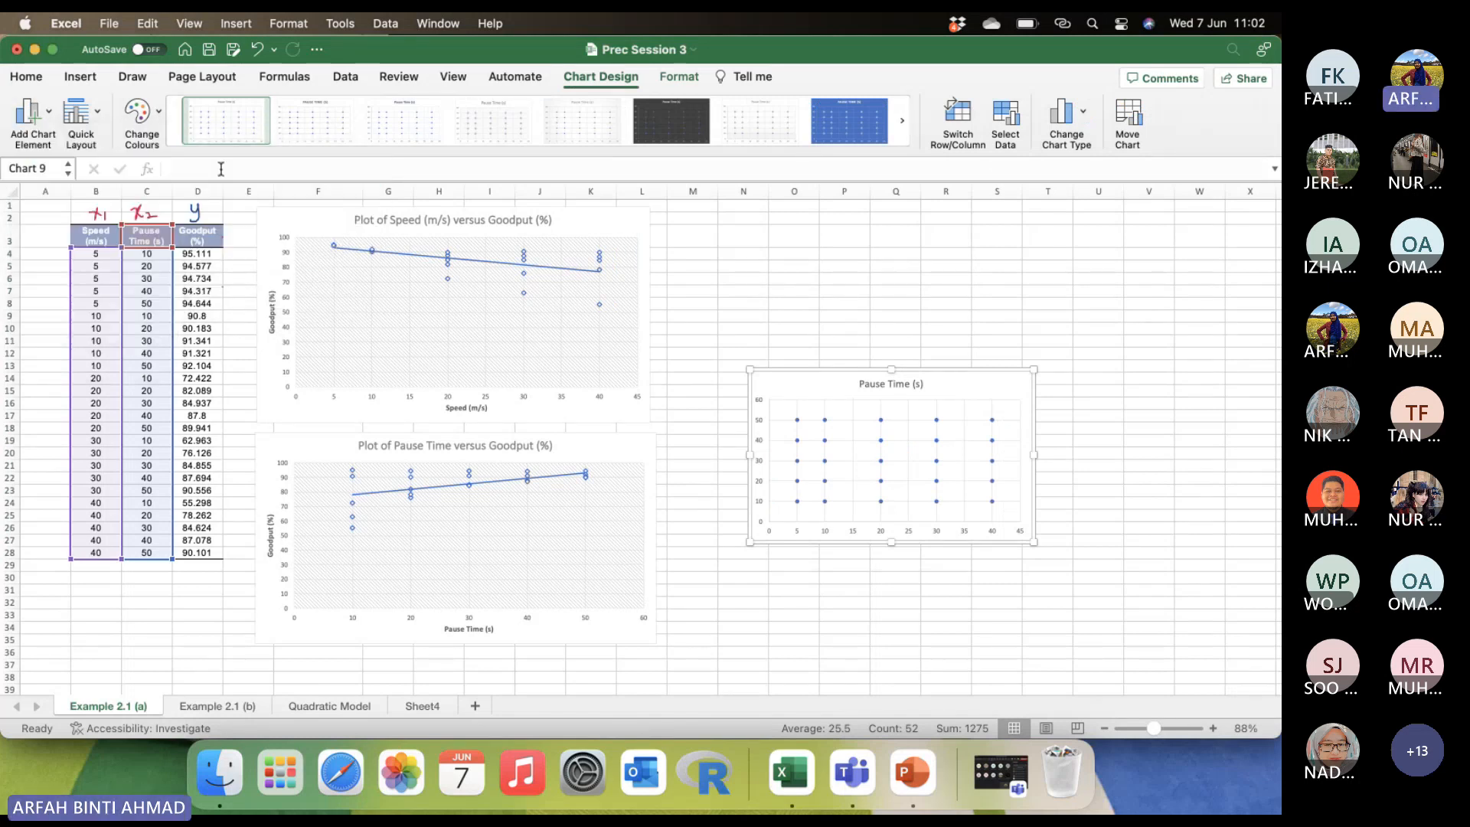
click(30, 112)
mouse_move(94, 163)
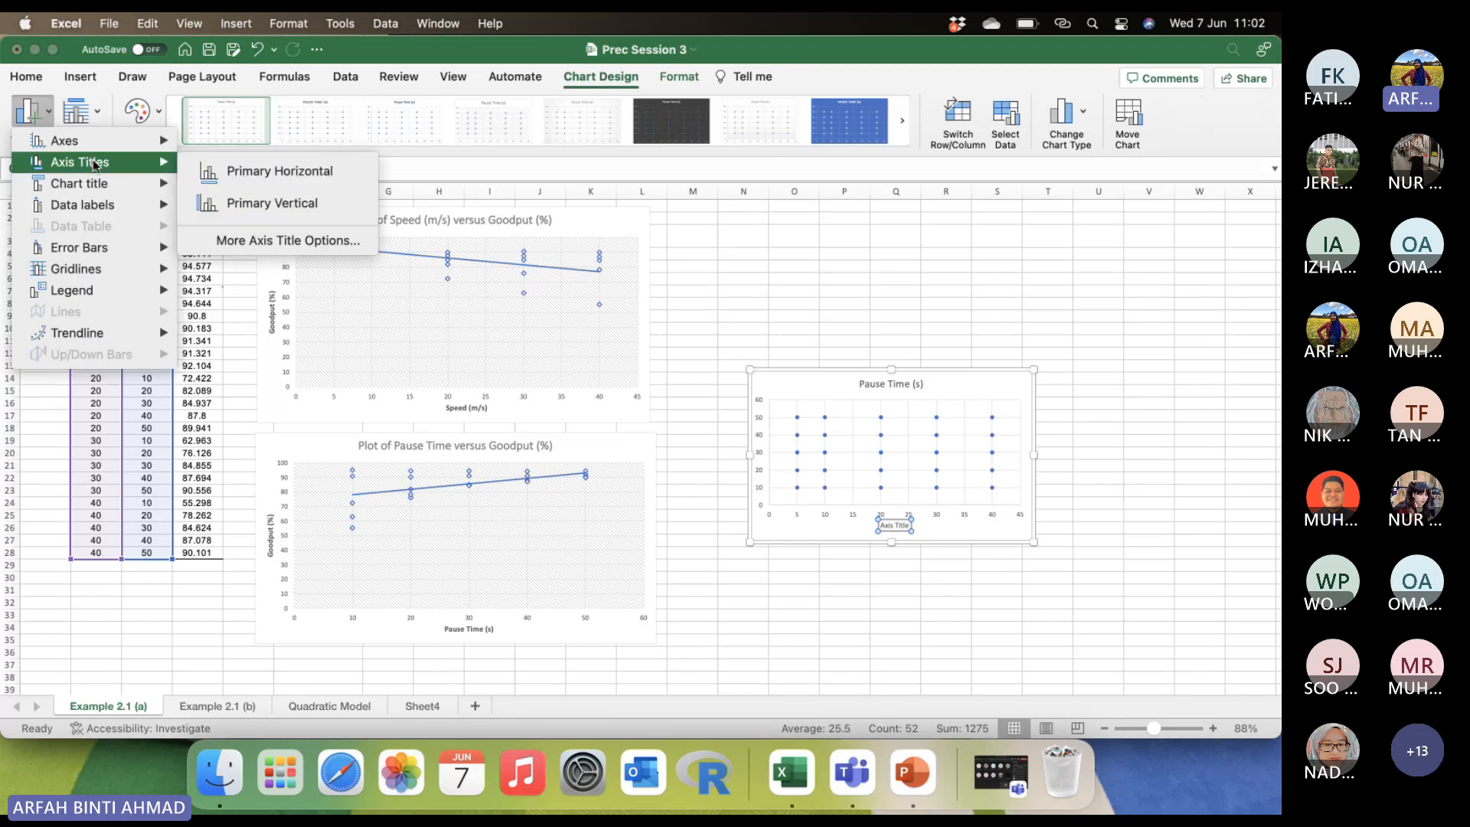
click(228, 205)
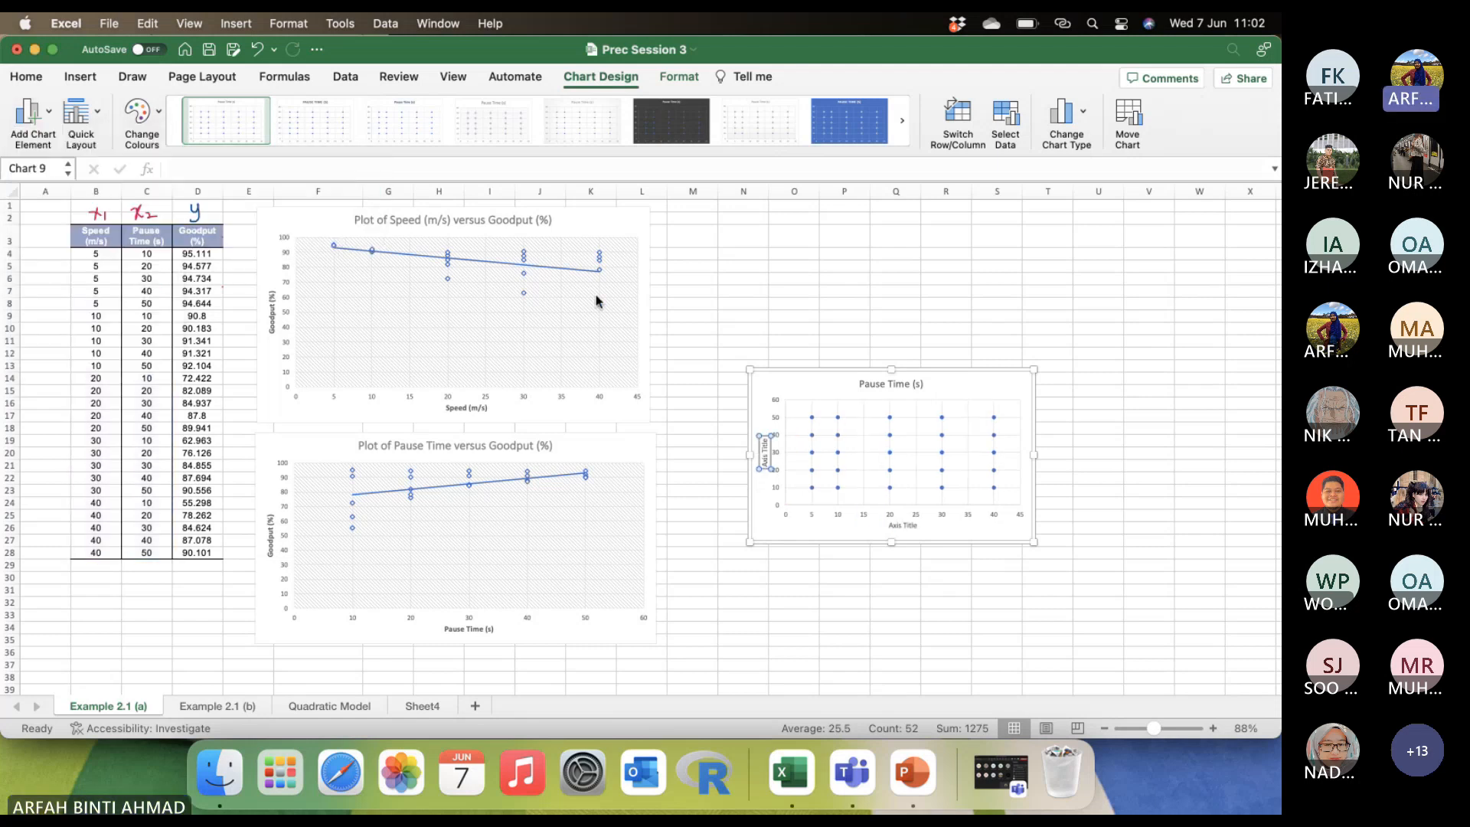
Set the new chart's horizontal axis title to "Speed (m/s)" and increase its font size to 12.
double_click(908, 525)
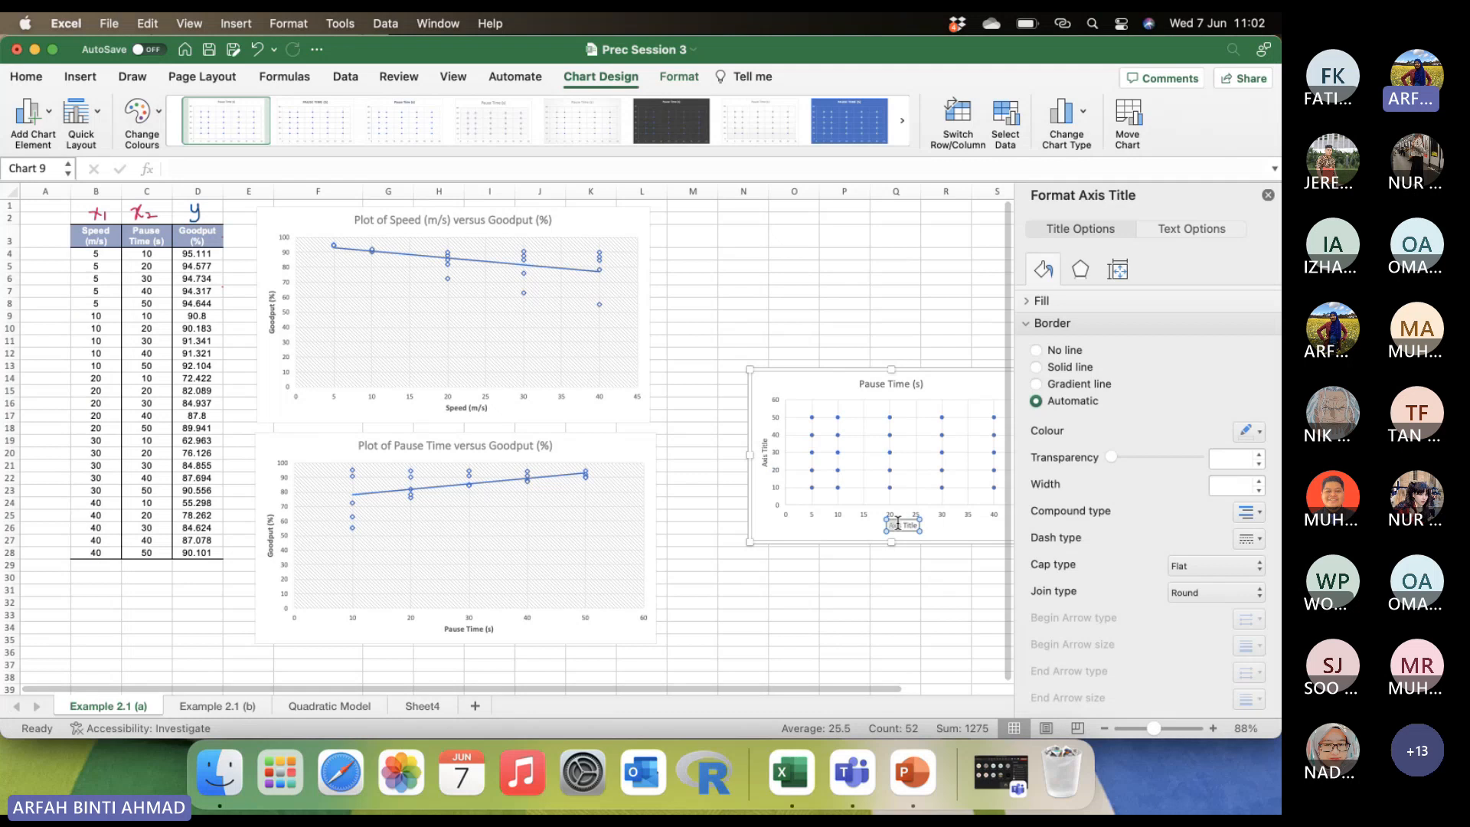
drag(912, 524, 861, 527)
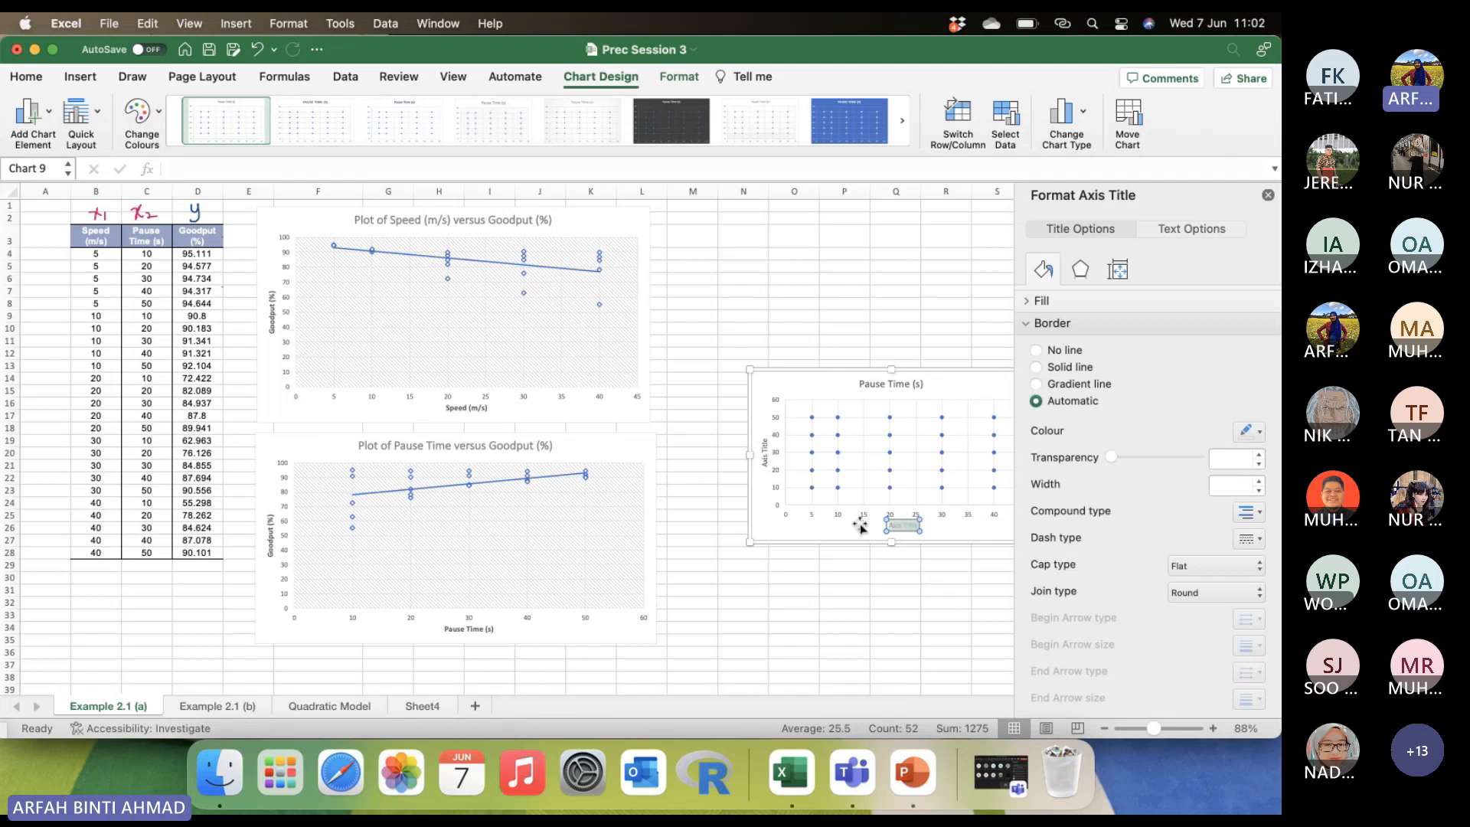
text(Speed (m/s))
click(915, 523)
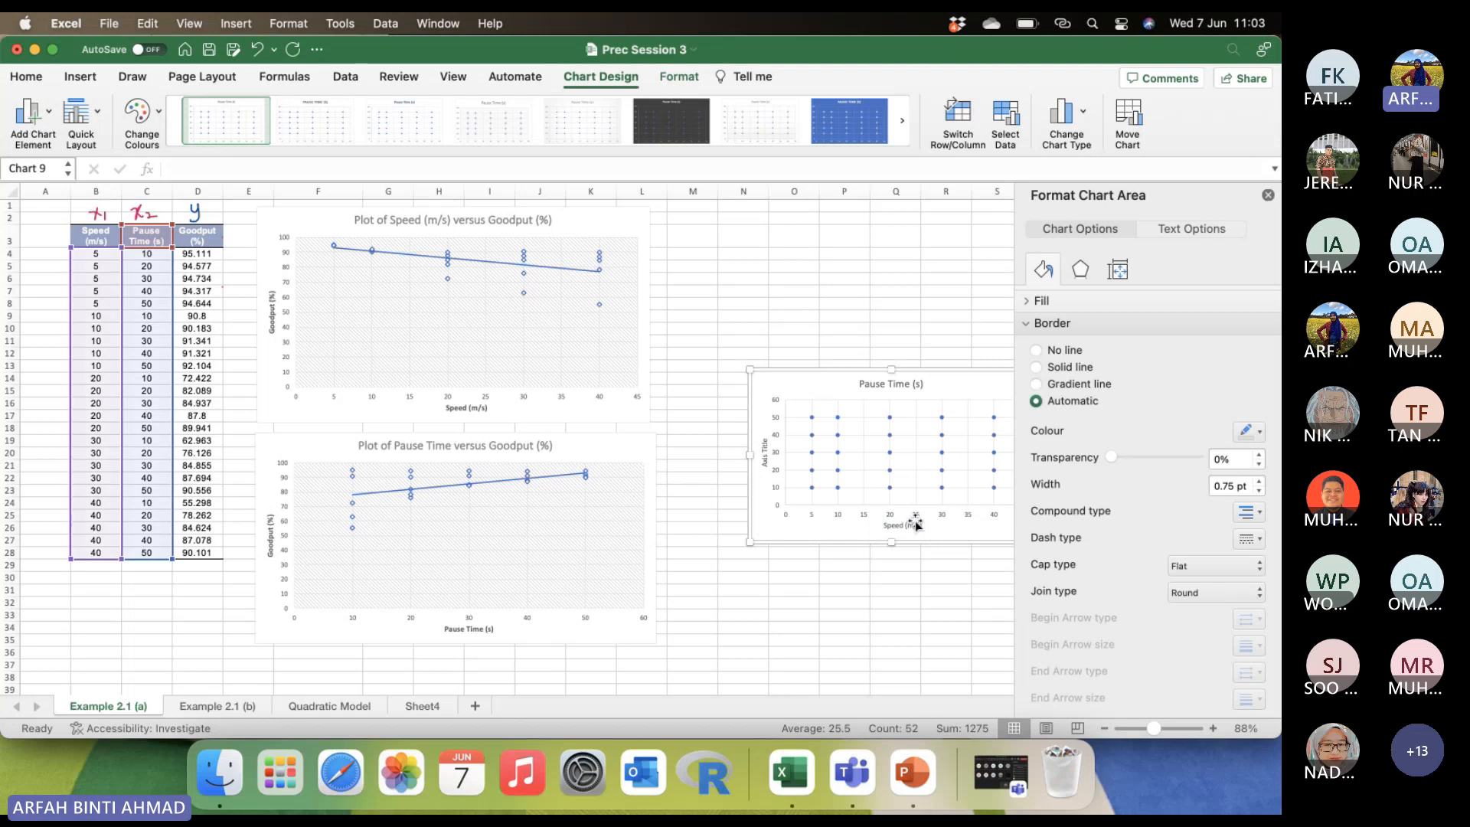
click(26, 77)
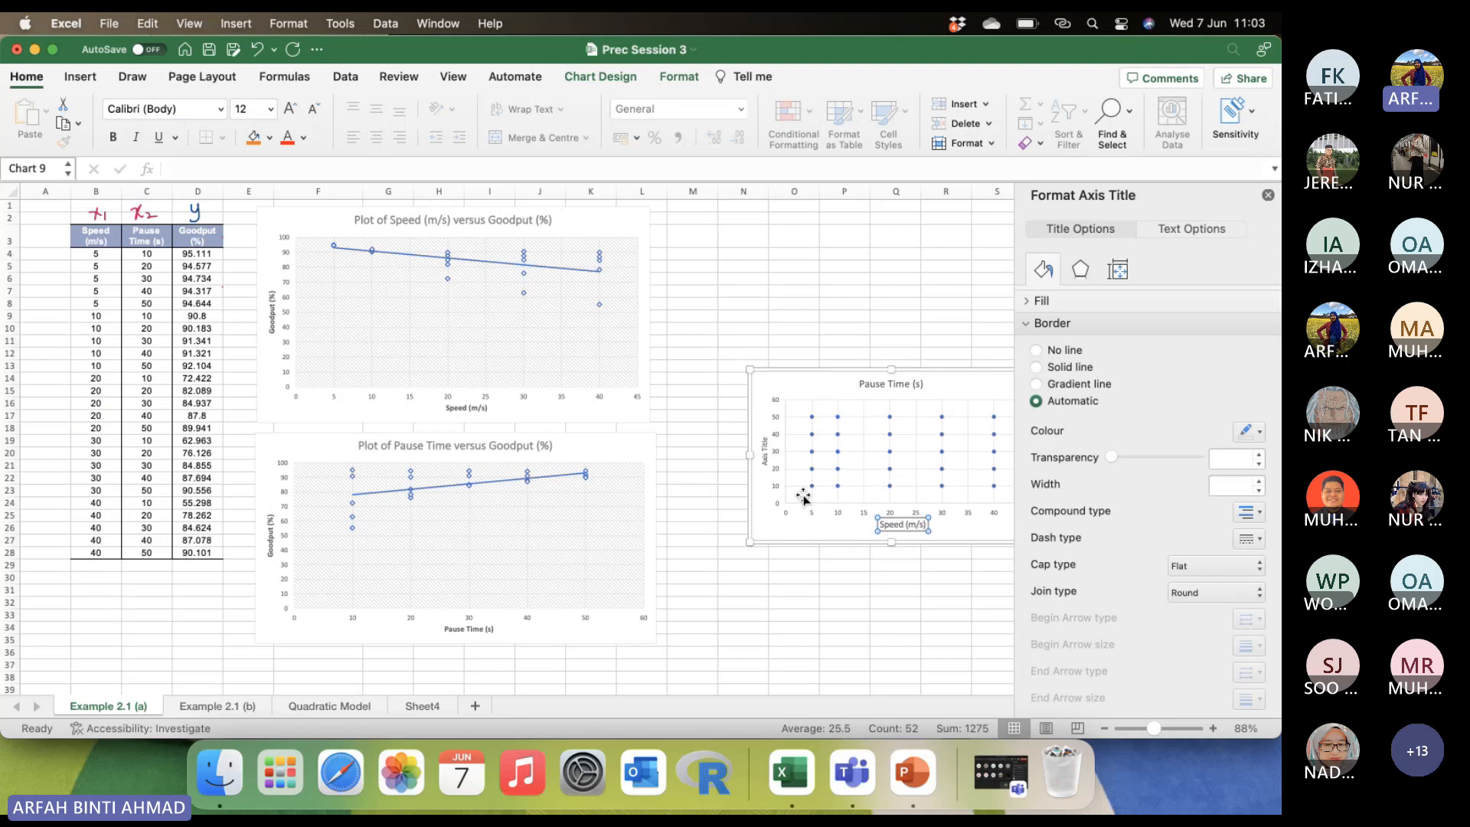
Set the new chart's vertical axis title to "Pause Time (s)" and increase its font by one size.
click(765, 450)
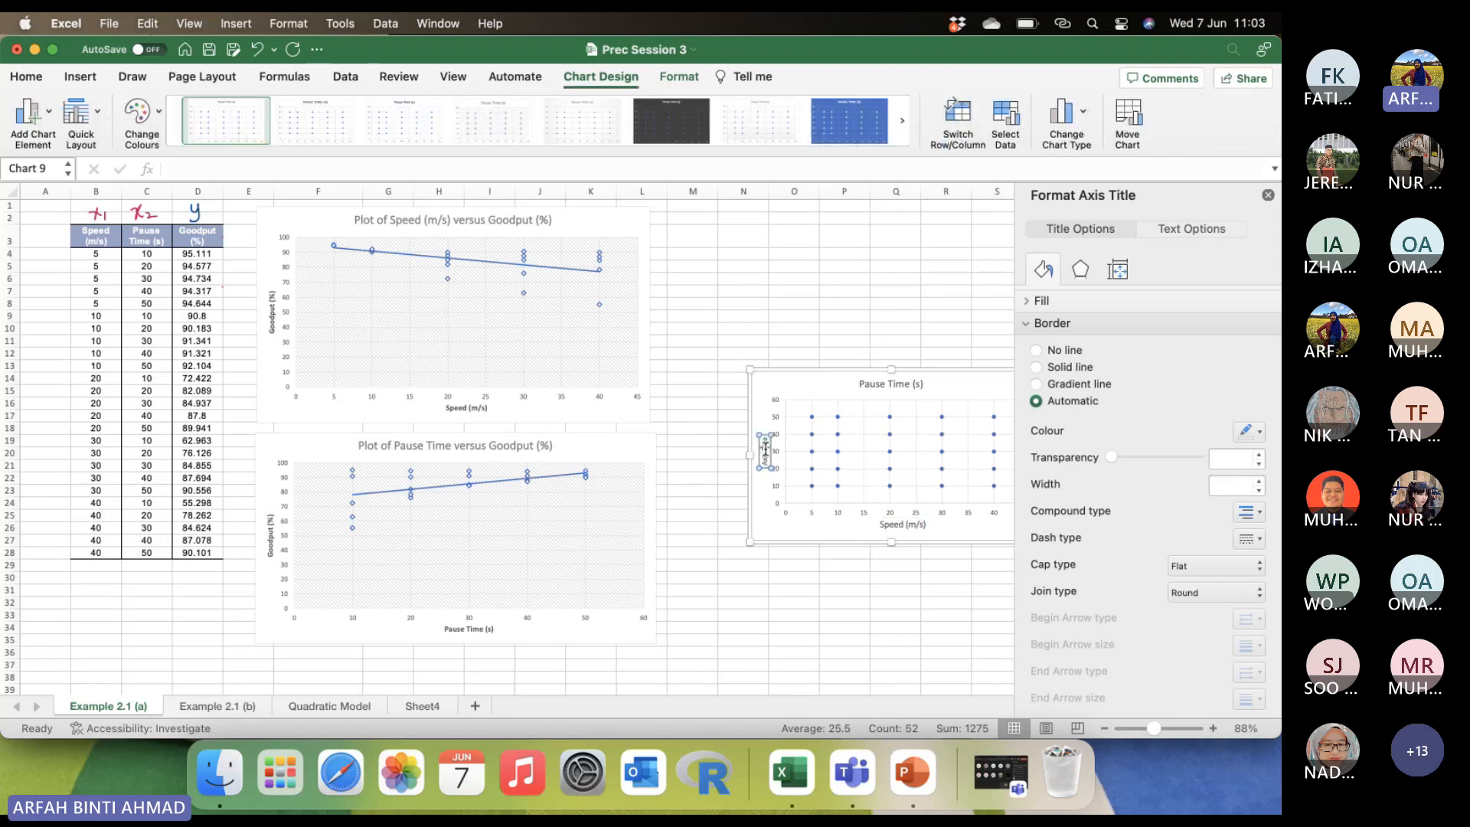
drag(765, 448, 764, 469)
text(Pause Time (s))
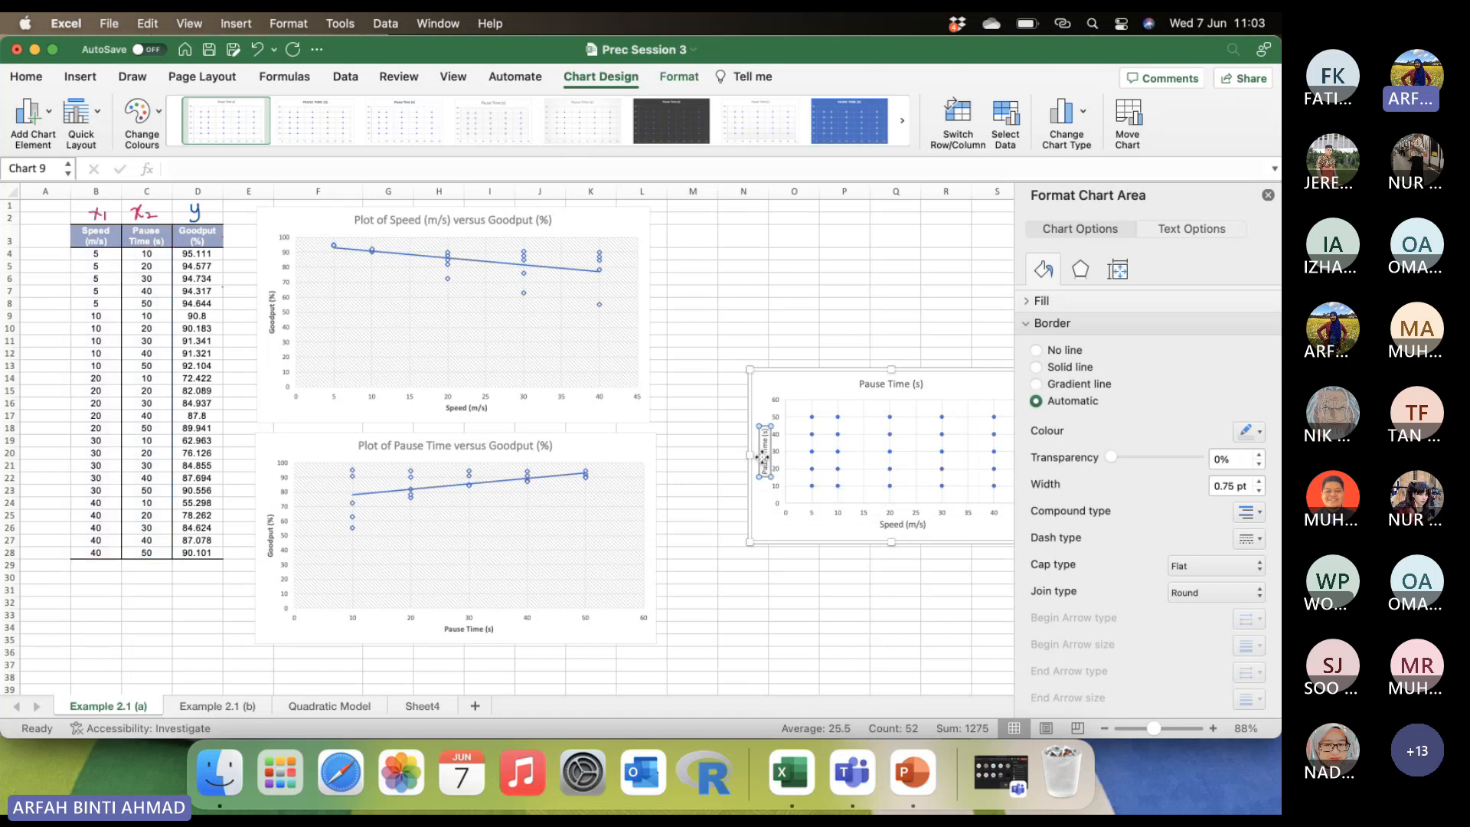
click(26, 77)
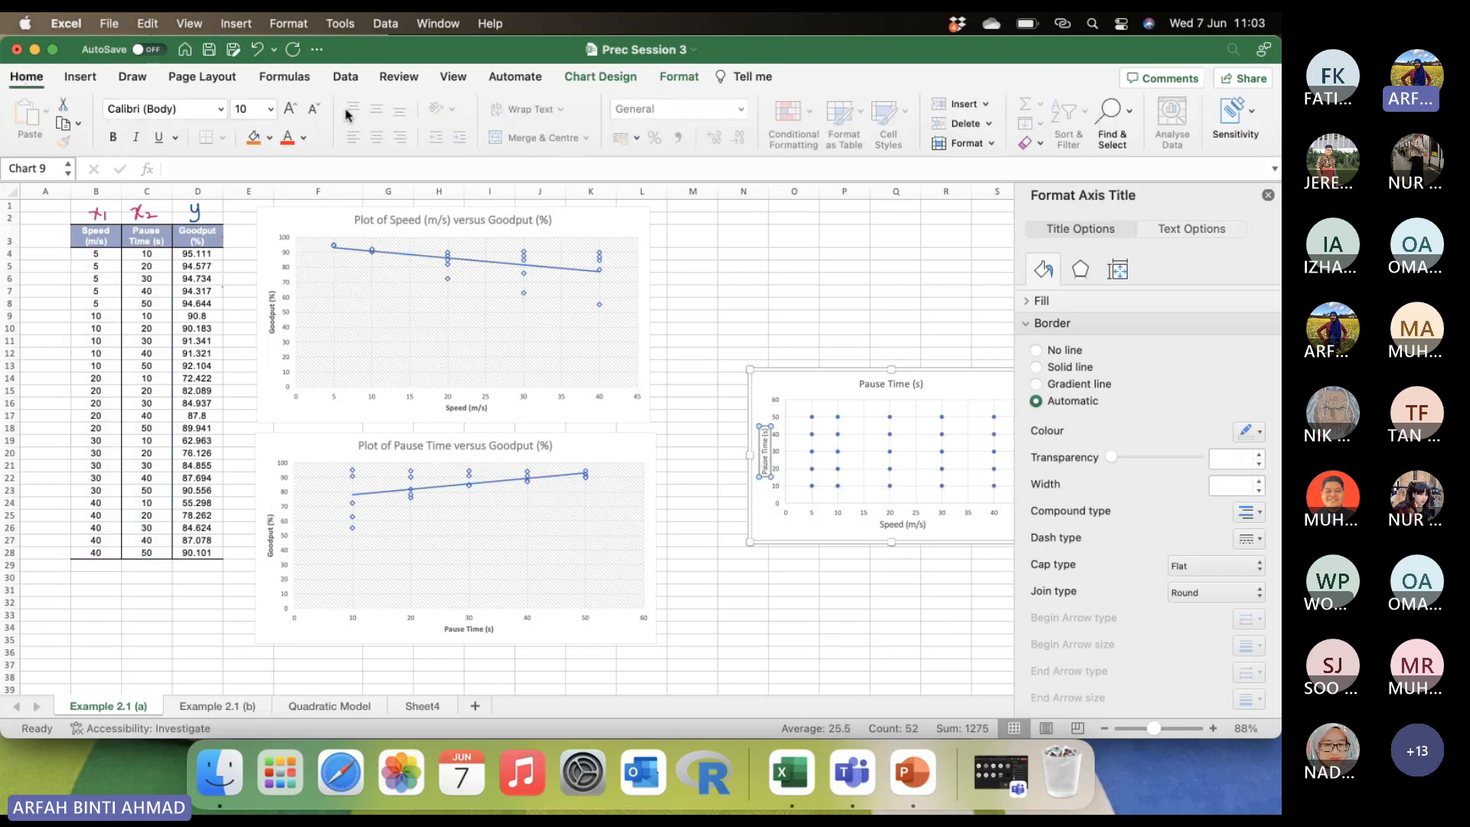
click(291, 111)
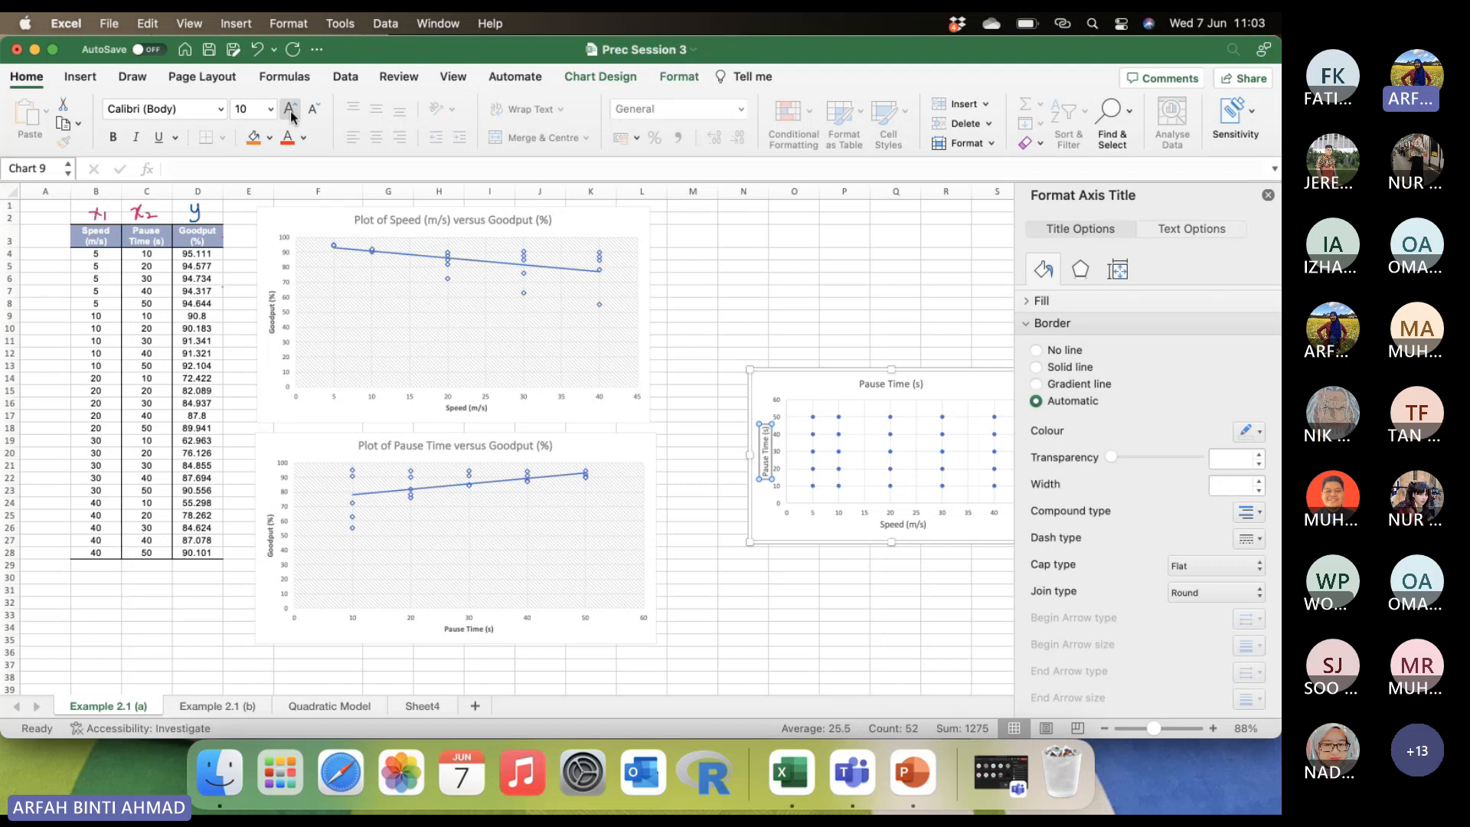
Change the new chart's title to "Plot of Speed versus Pause Time (s)" and close the formatting pane.
click(859, 383)
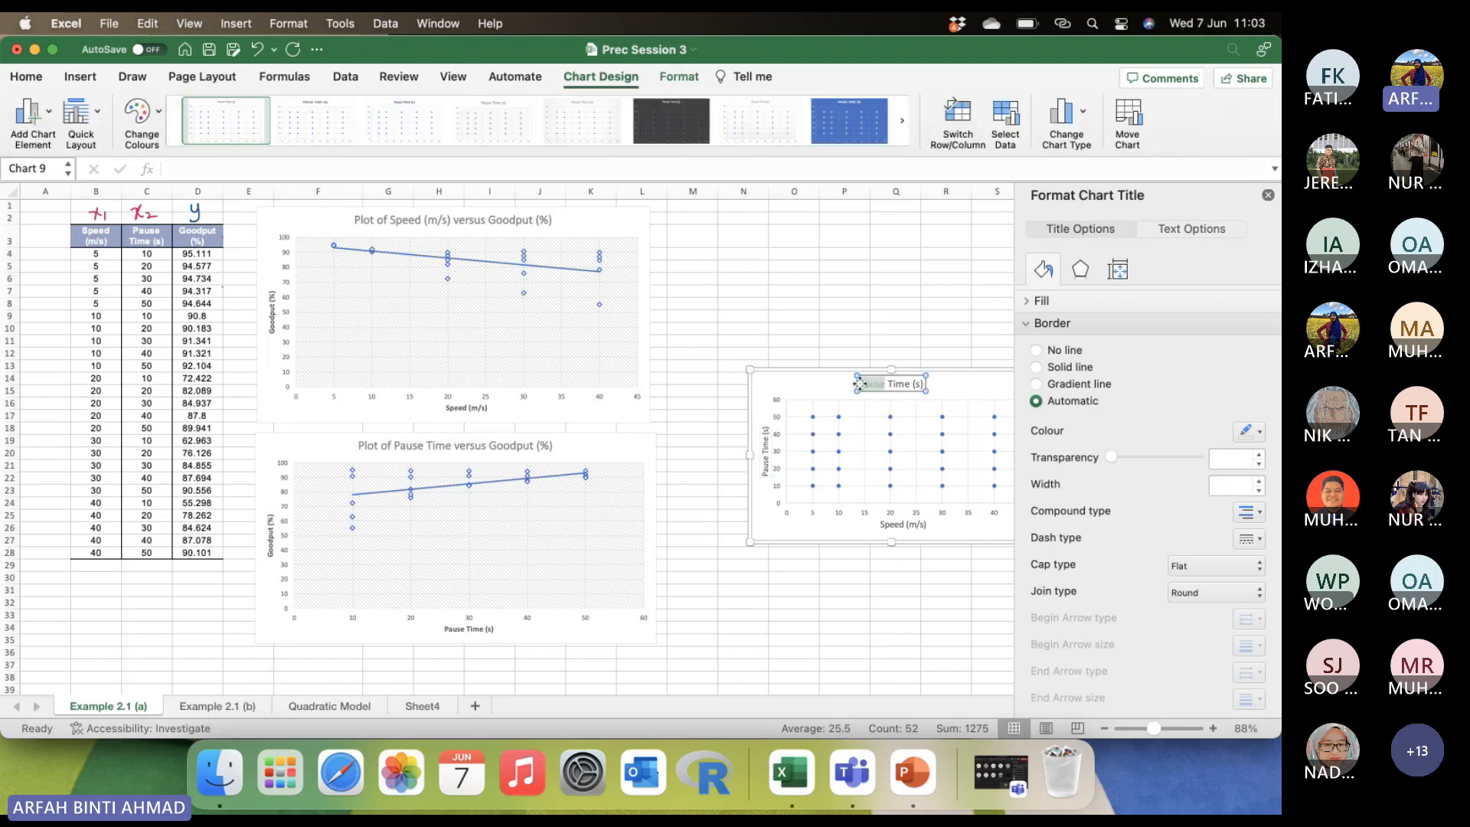
click(859, 383)
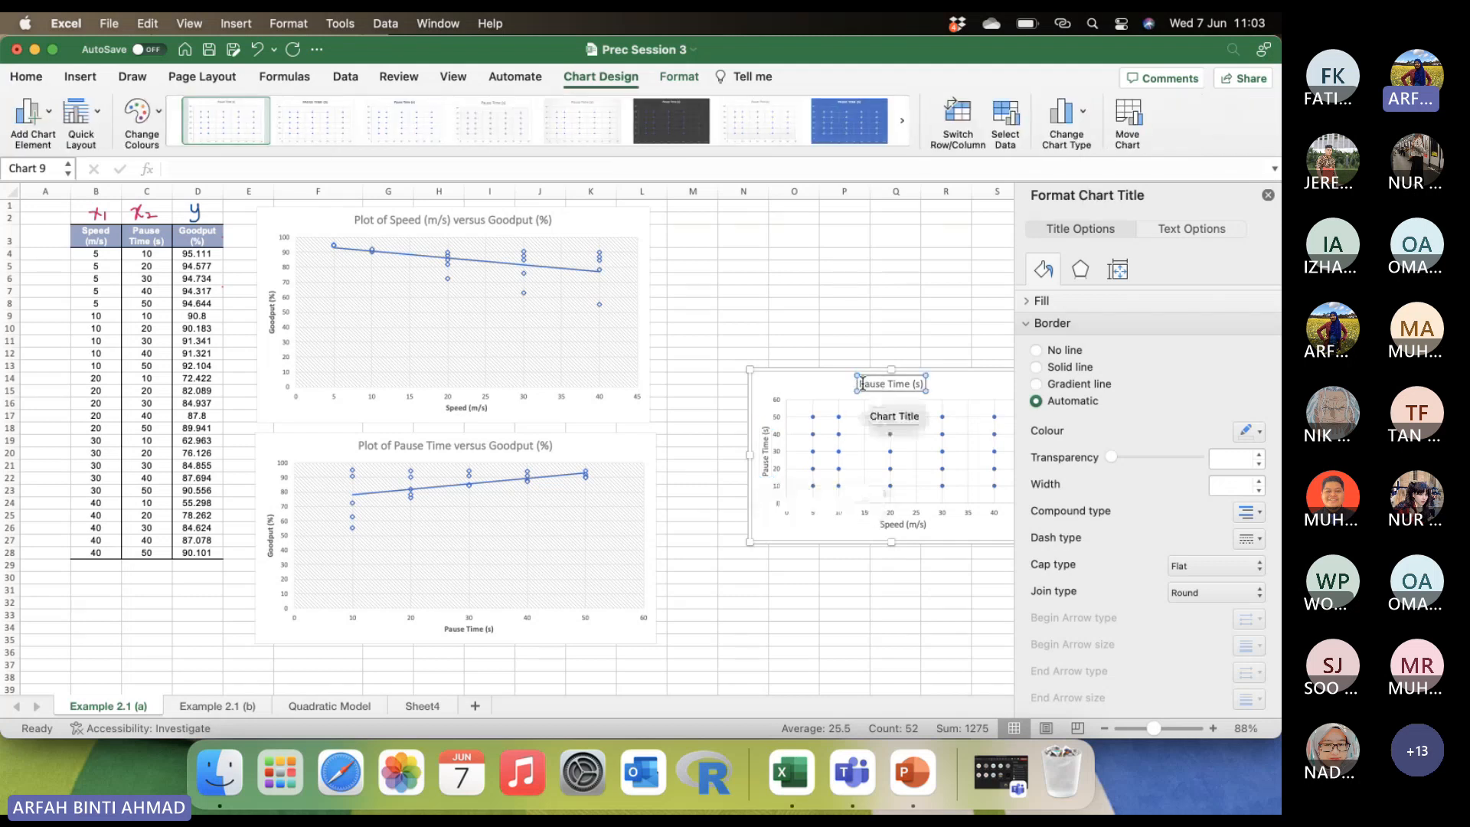
text(lot of )
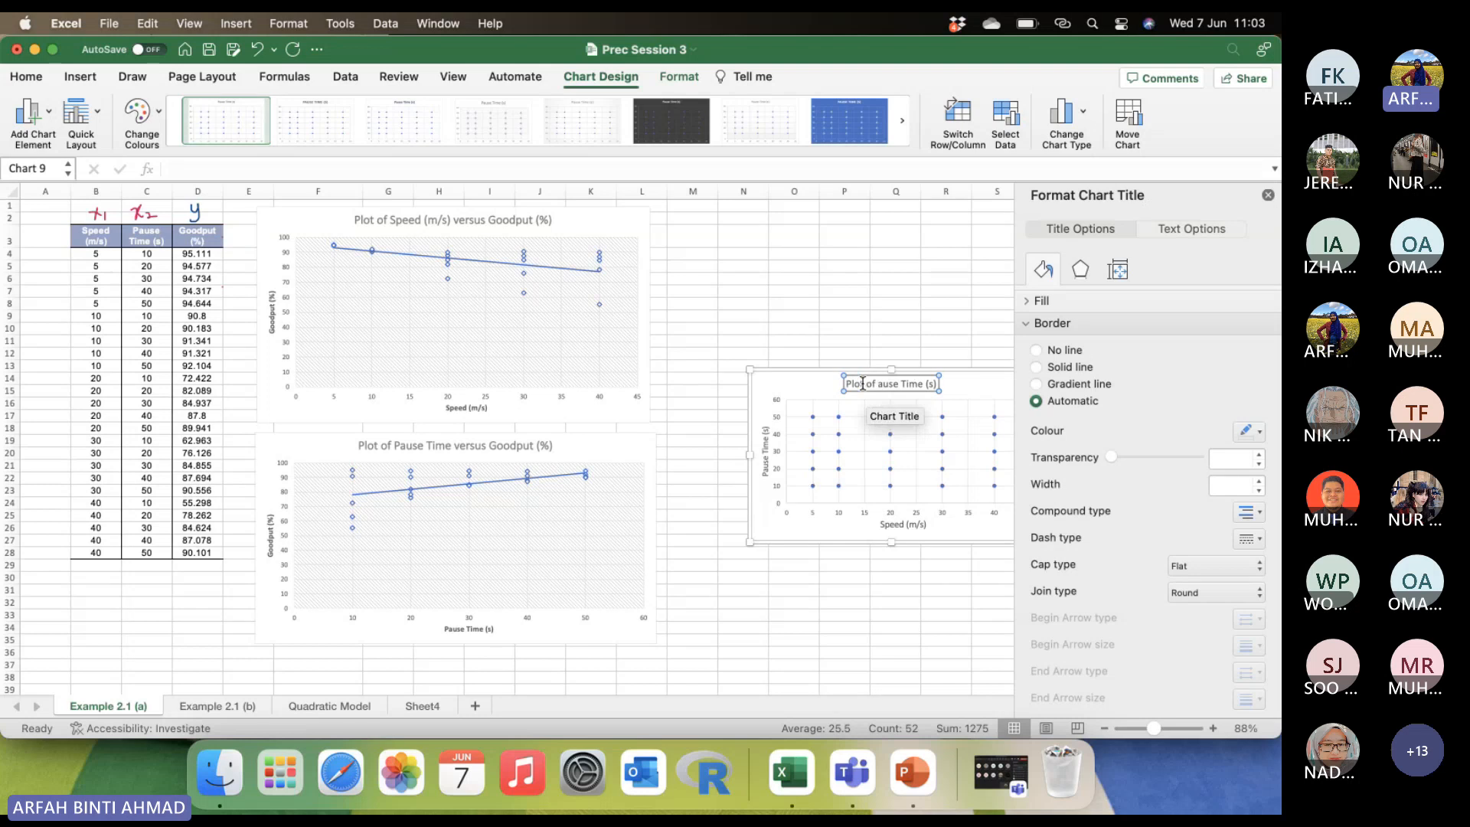
text(Speed )
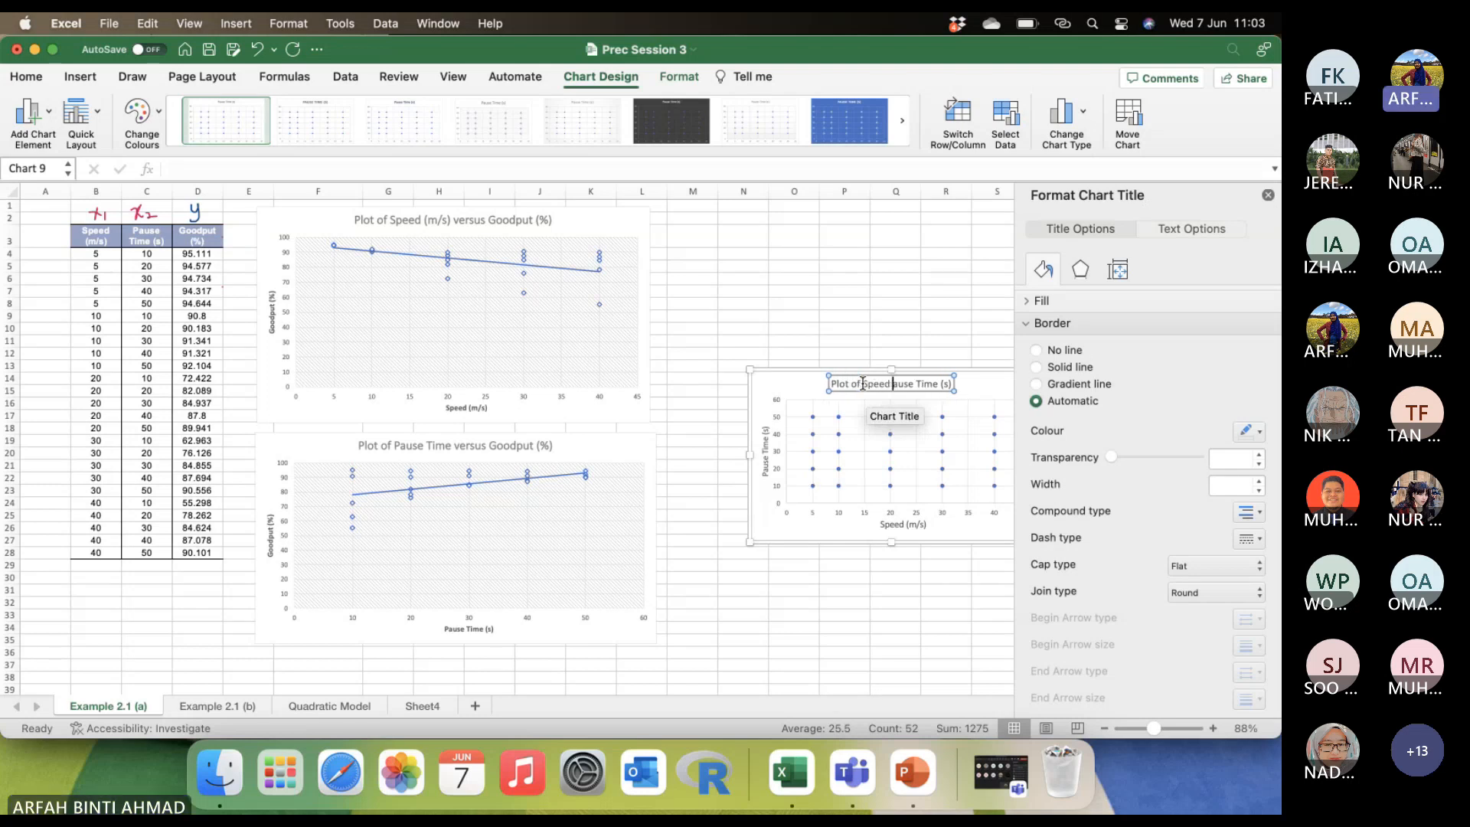
text(versus )
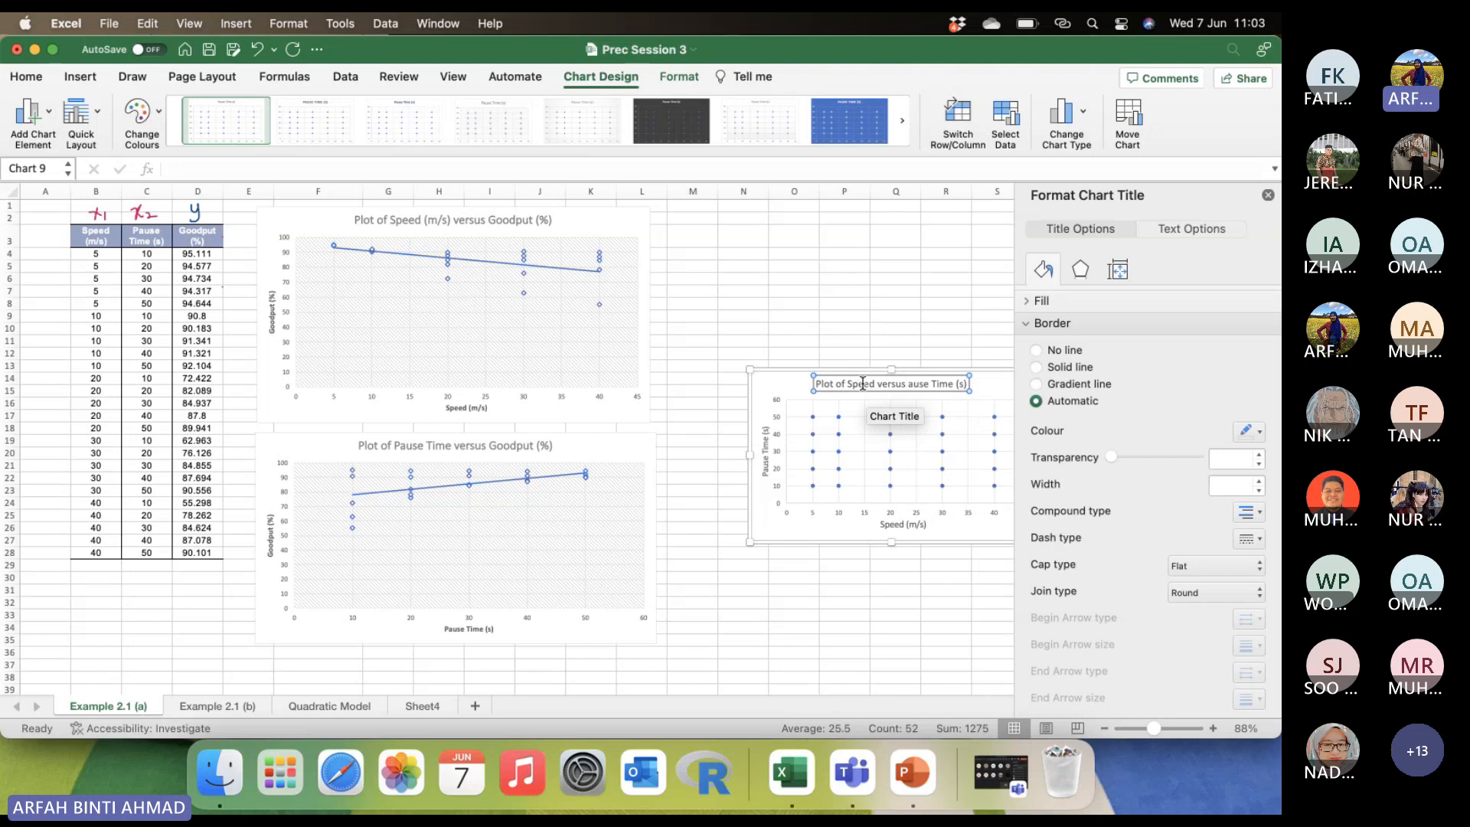
text(P)
click(944, 328)
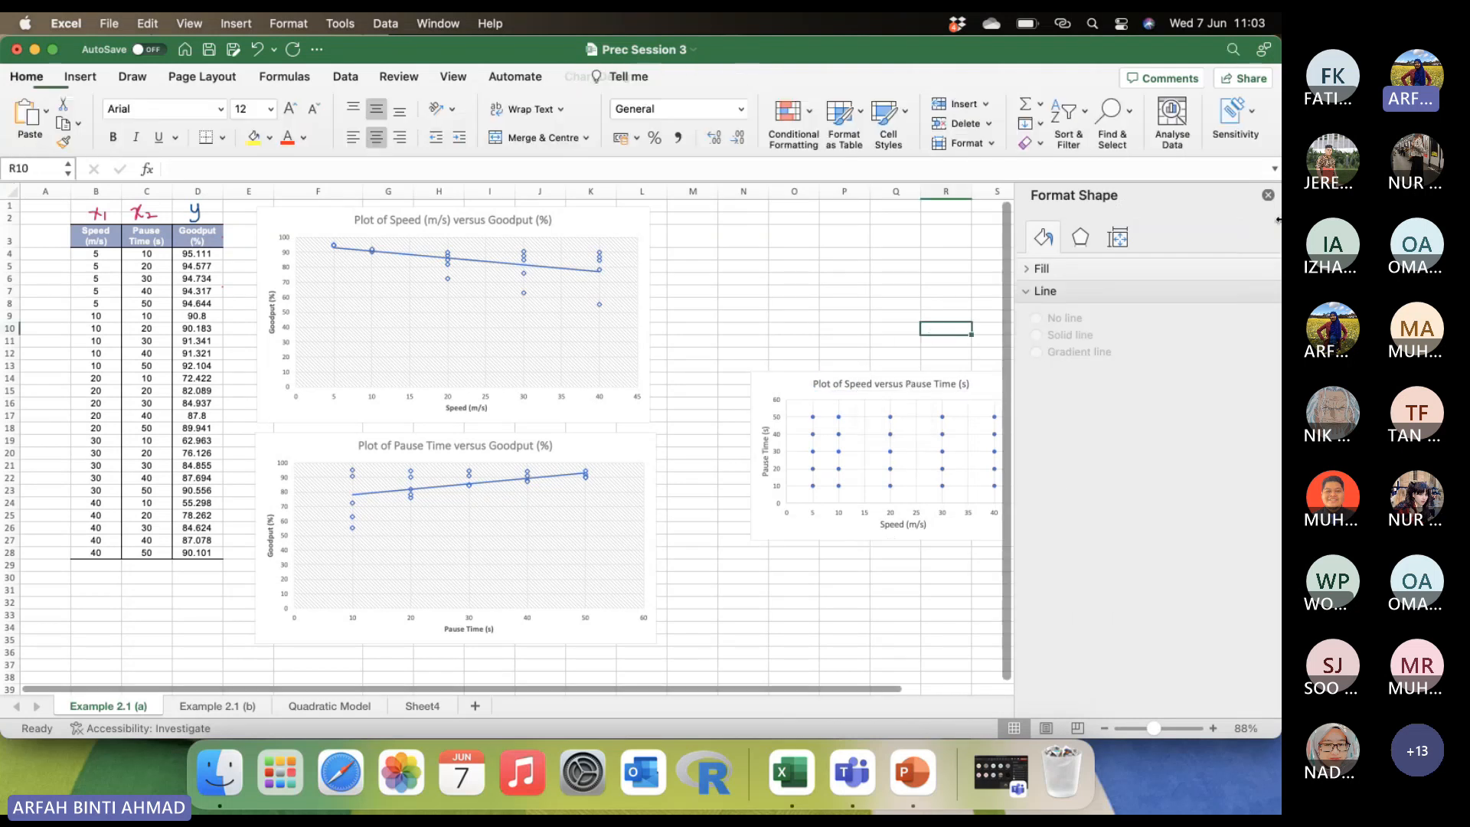
click(1269, 196)
Move the Speed versus Pause Time chart up and enlarge it to span about columns M to U and rows 5 to 26.
drag(988, 380, 936, 270)
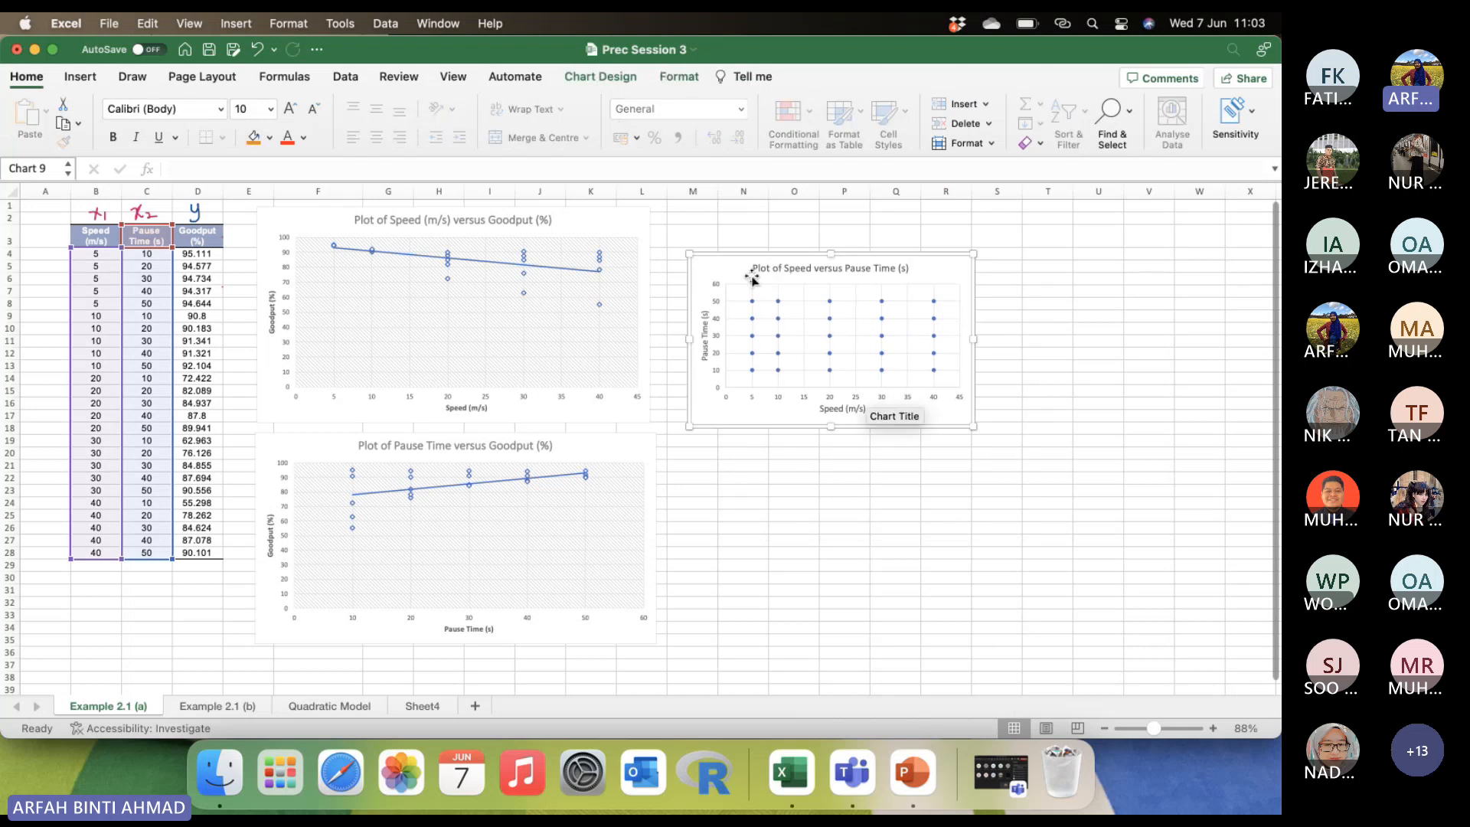
drag(973, 427, 1085, 514)
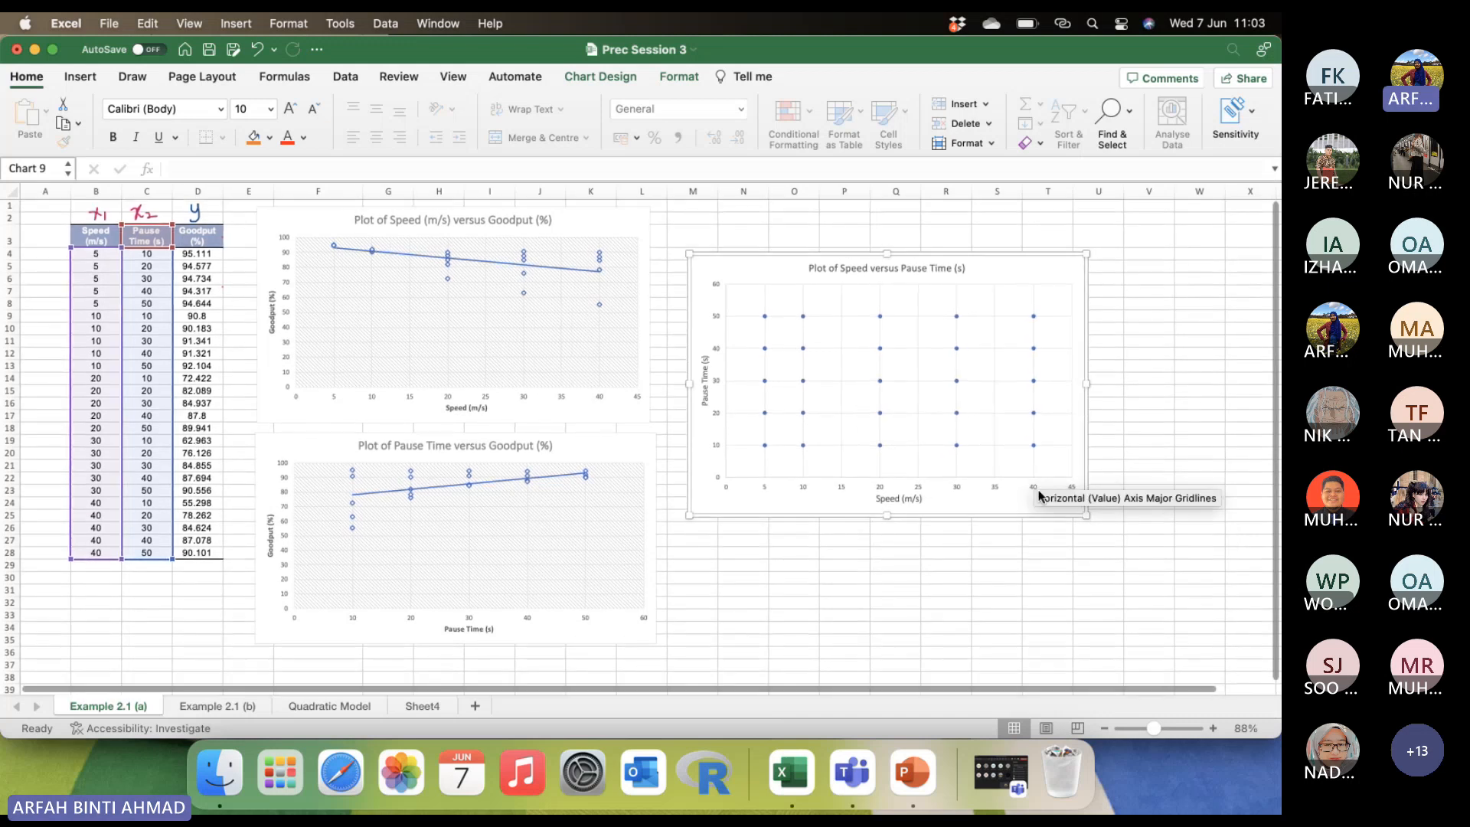
drag(1086, 514, 1100, 534)
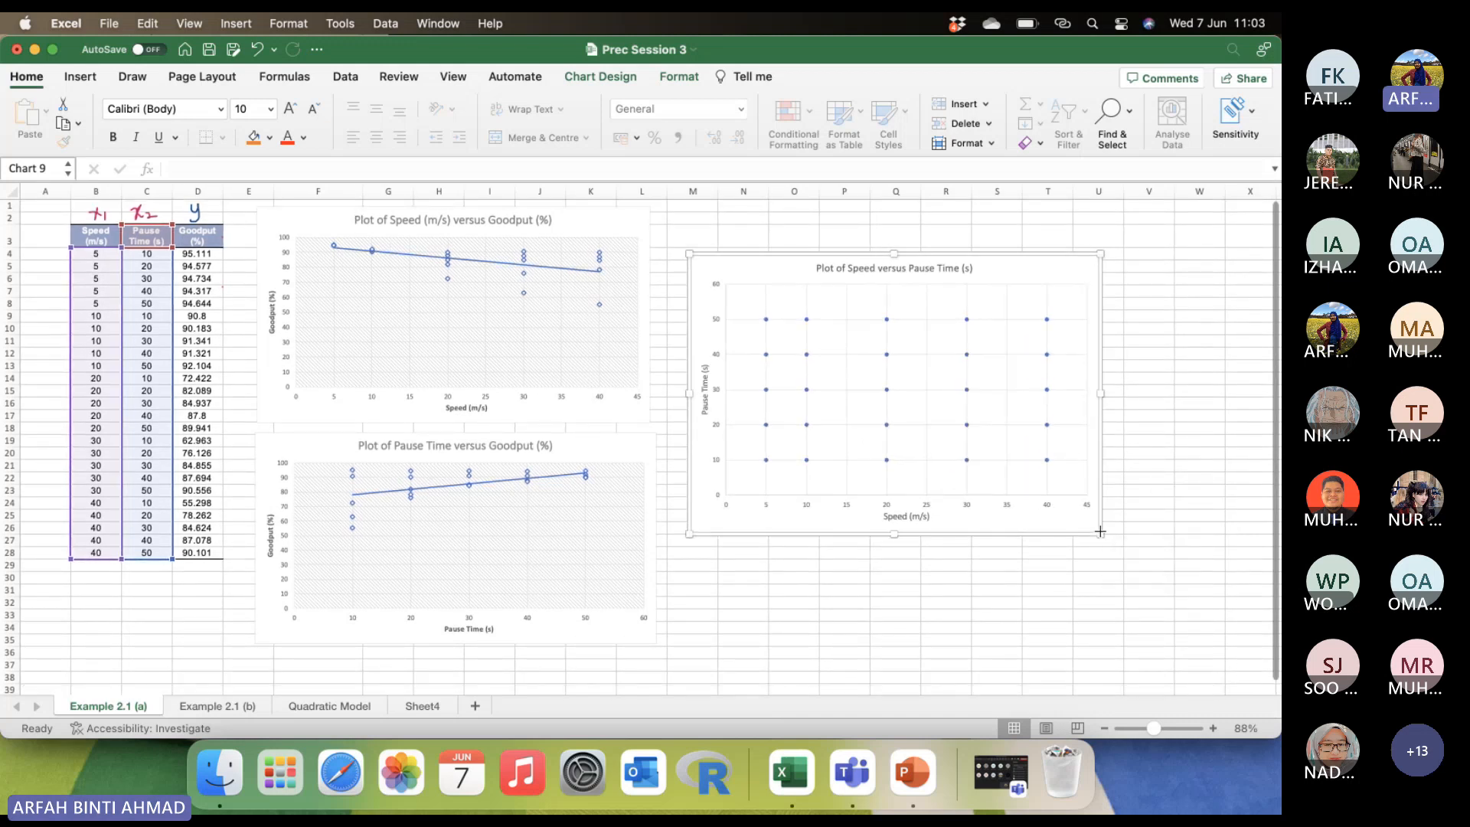
click(1154, 484)
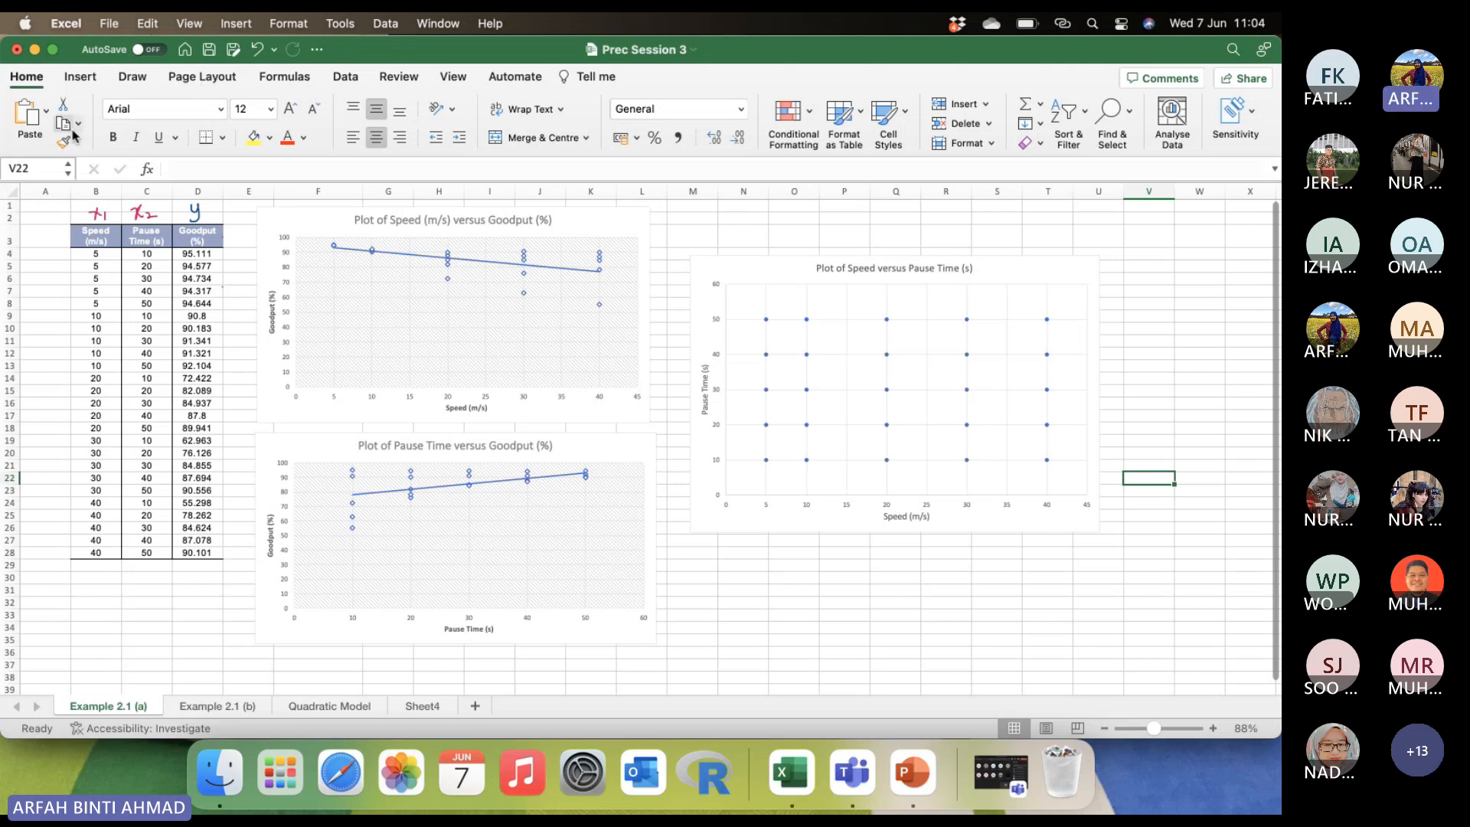
double_click(614, 223)
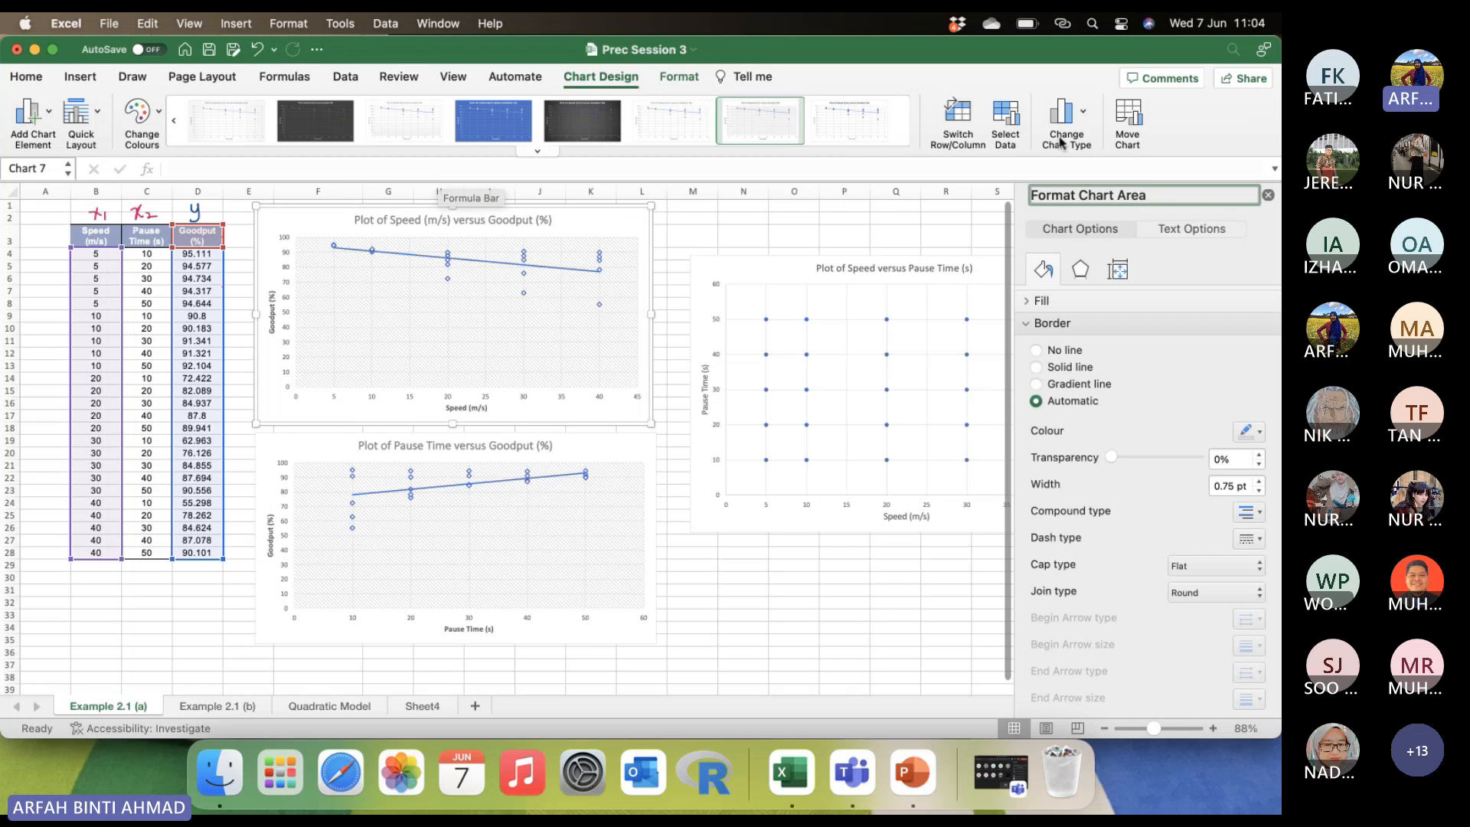
click(1268, 195)
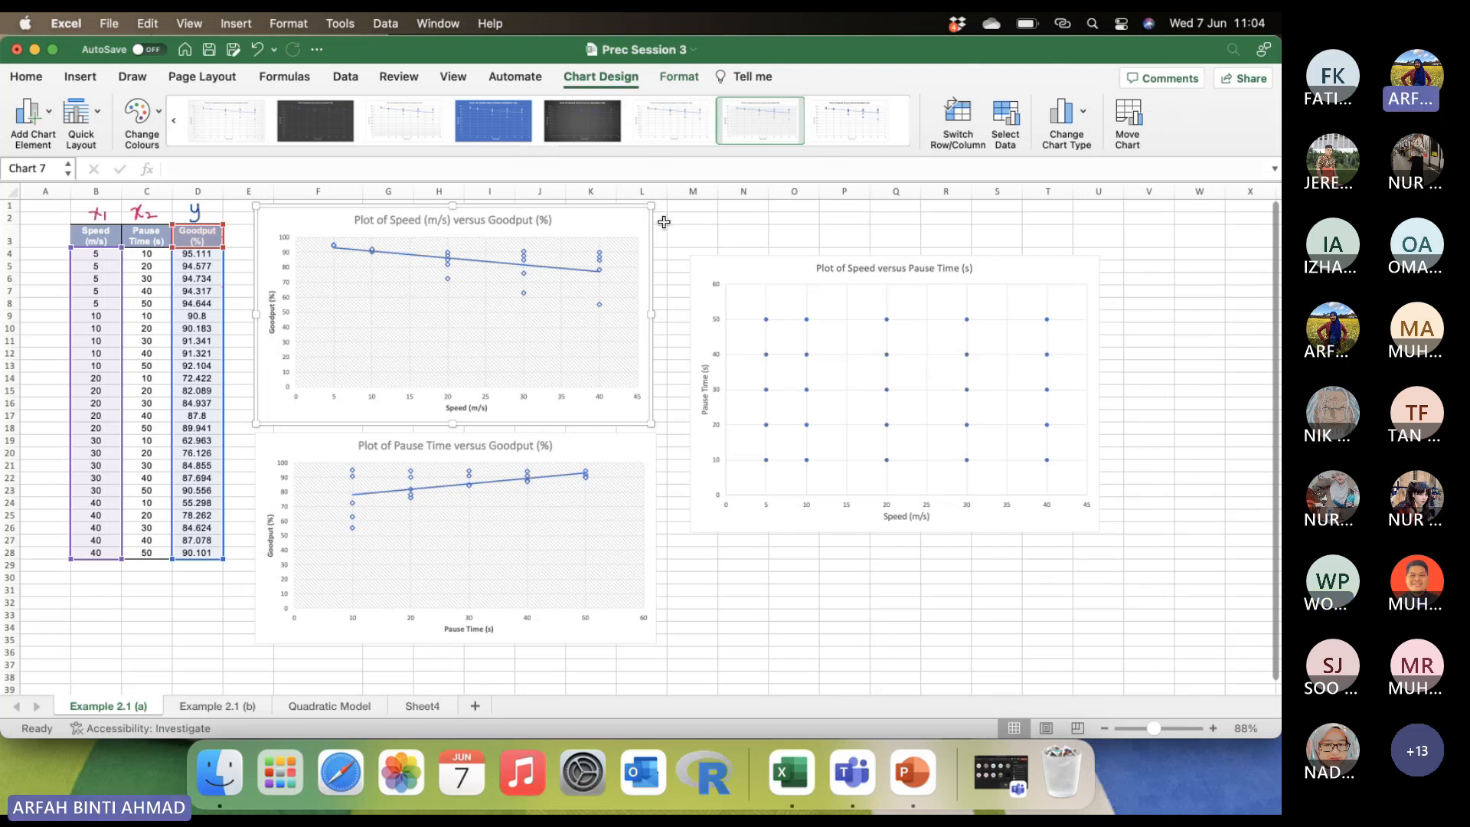
click(702, 220)
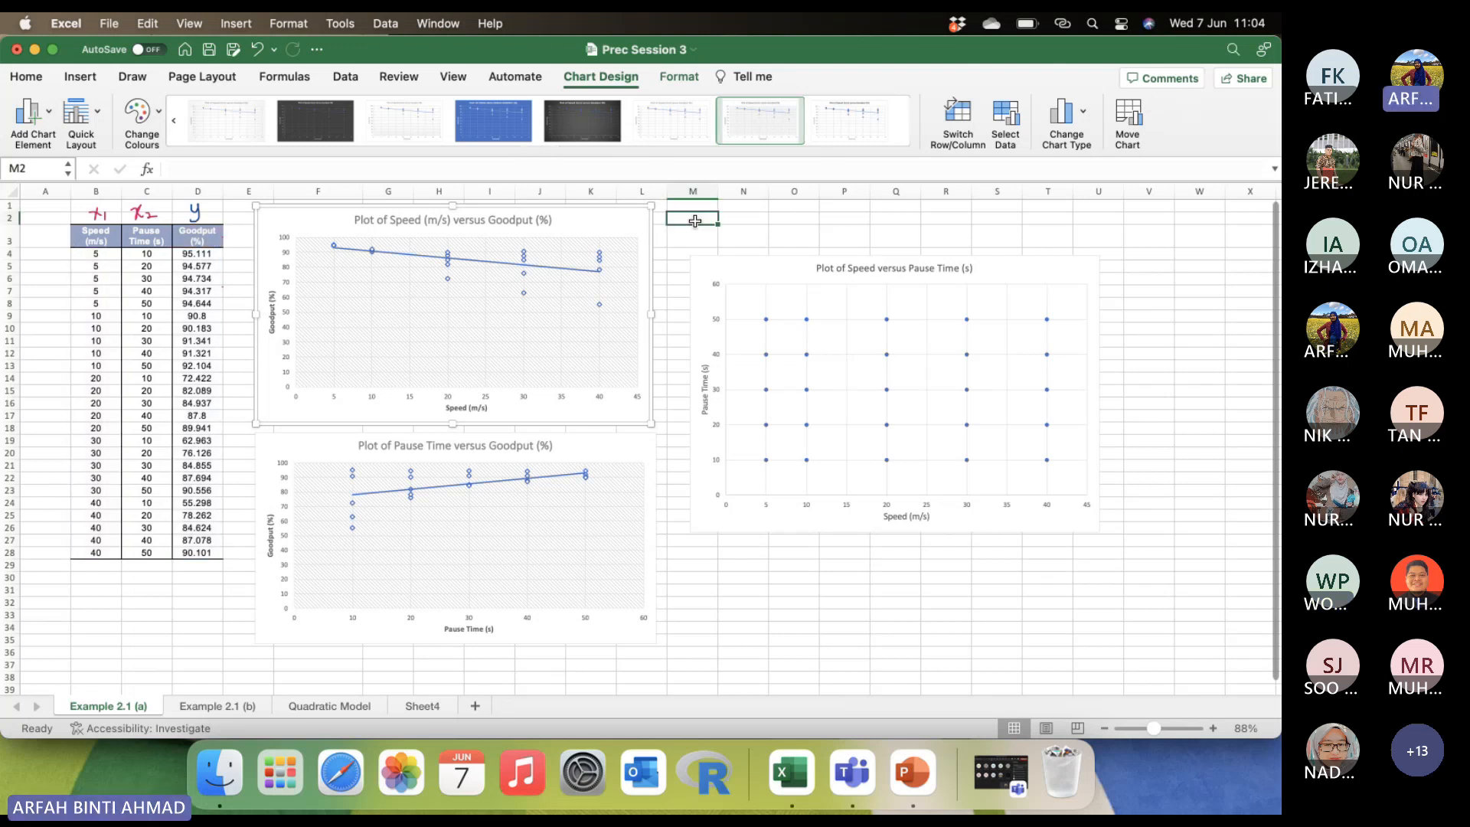
double_click(636, 220)
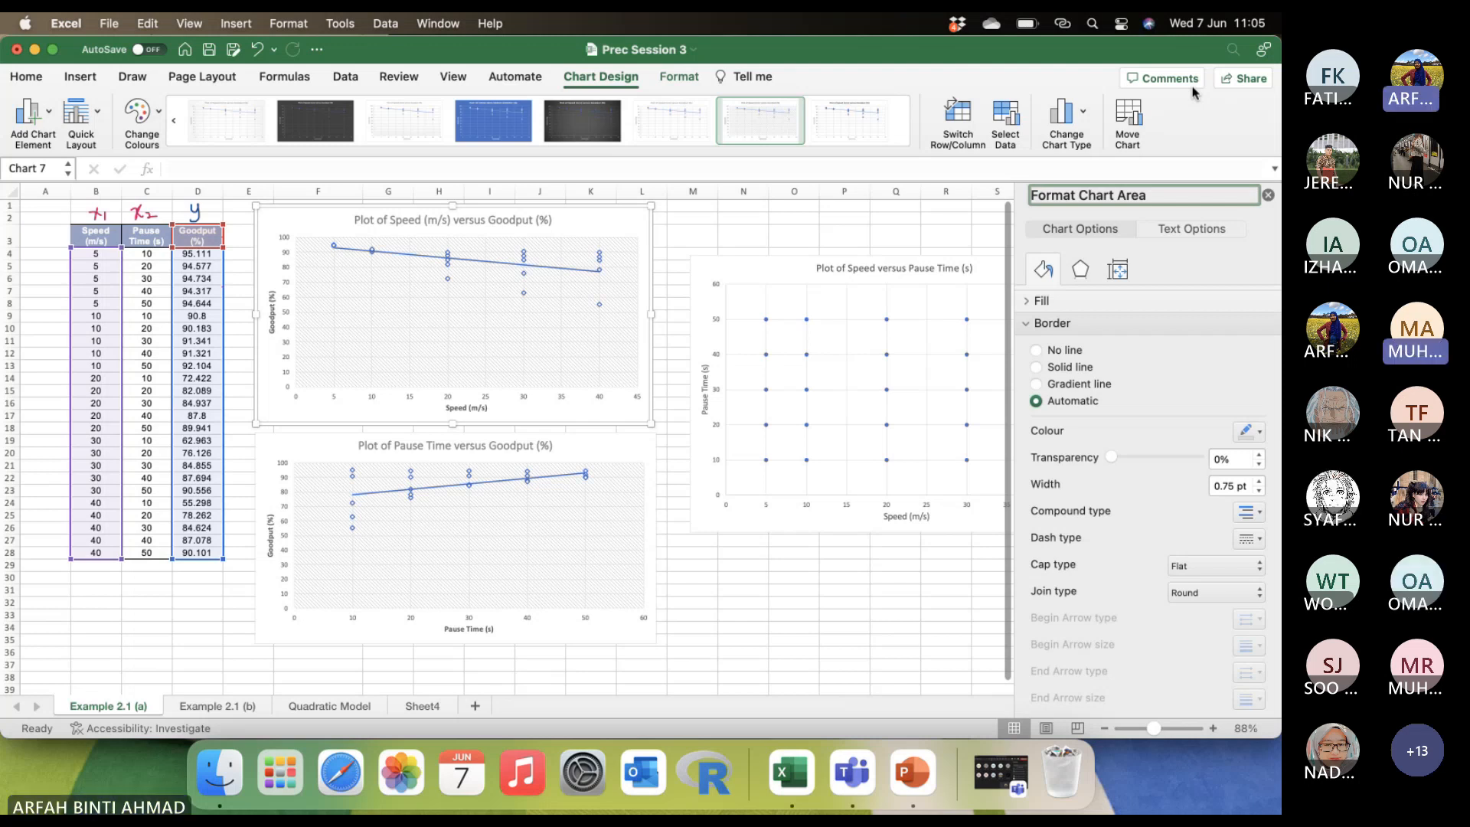
click(1268, 195)
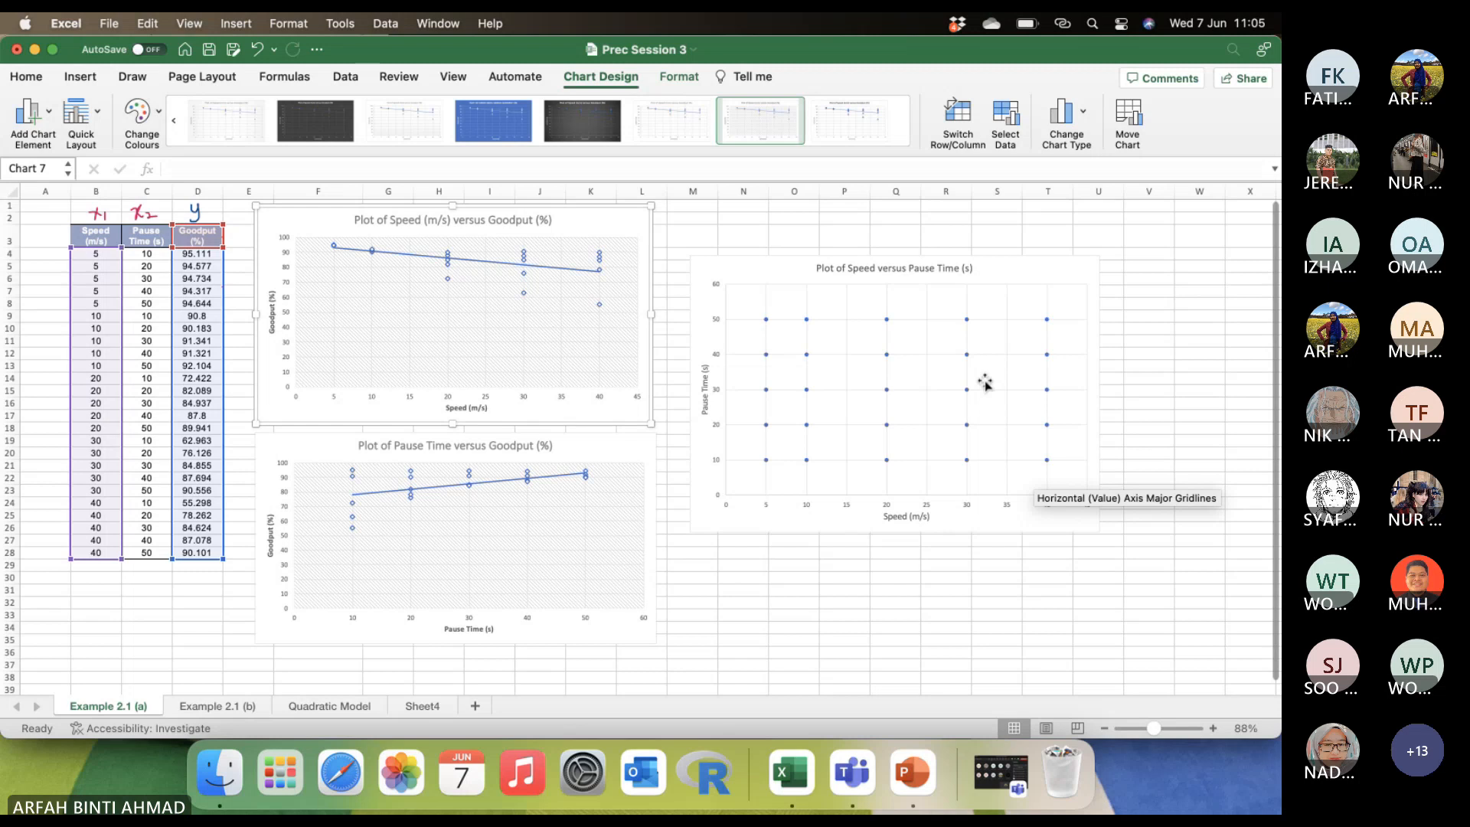
Switch to the Microsoft Teams meeting window, close its participants list and minimise the window.
click(1003, 773)
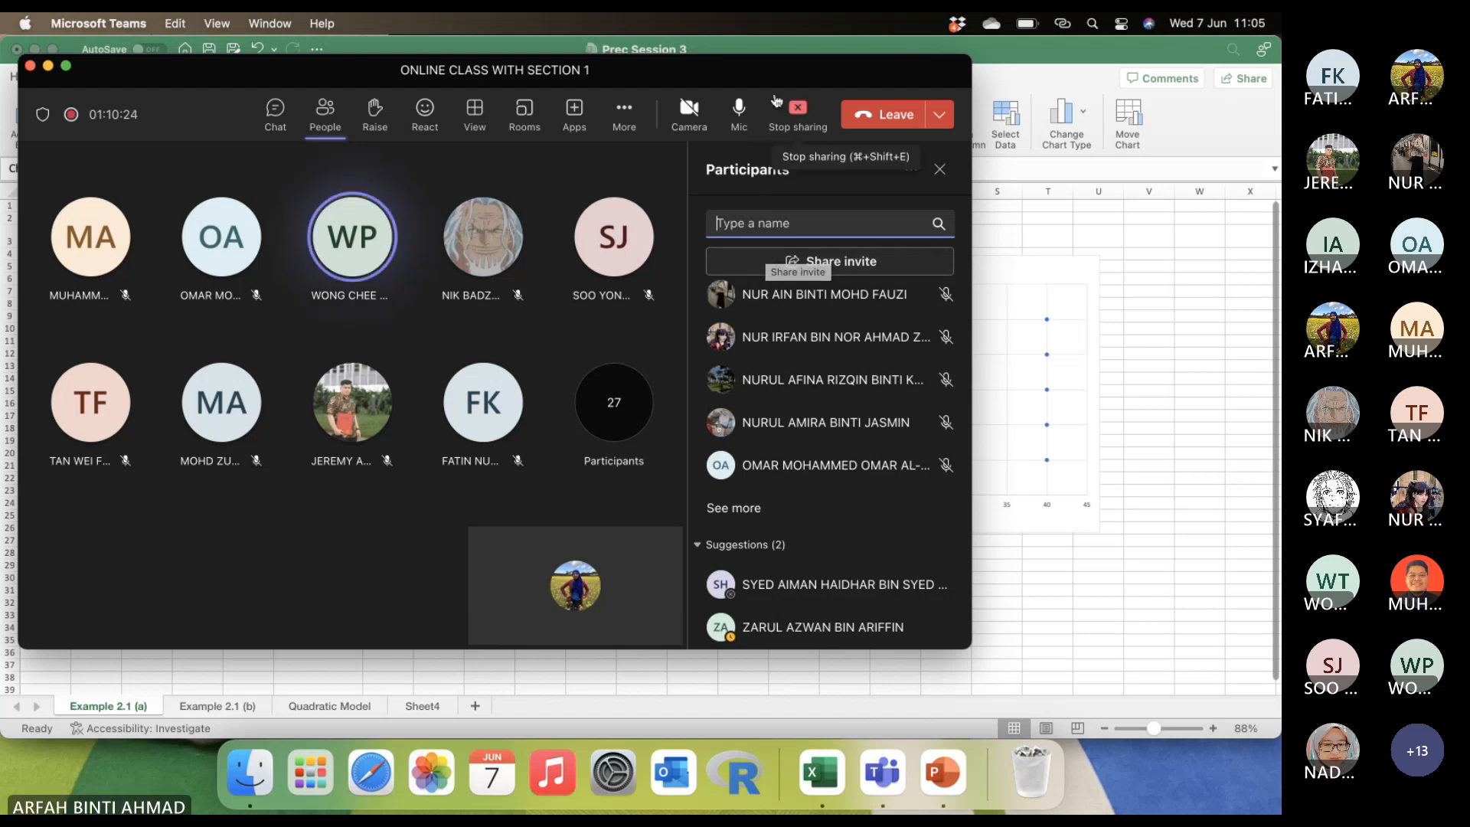
click(938, 167)
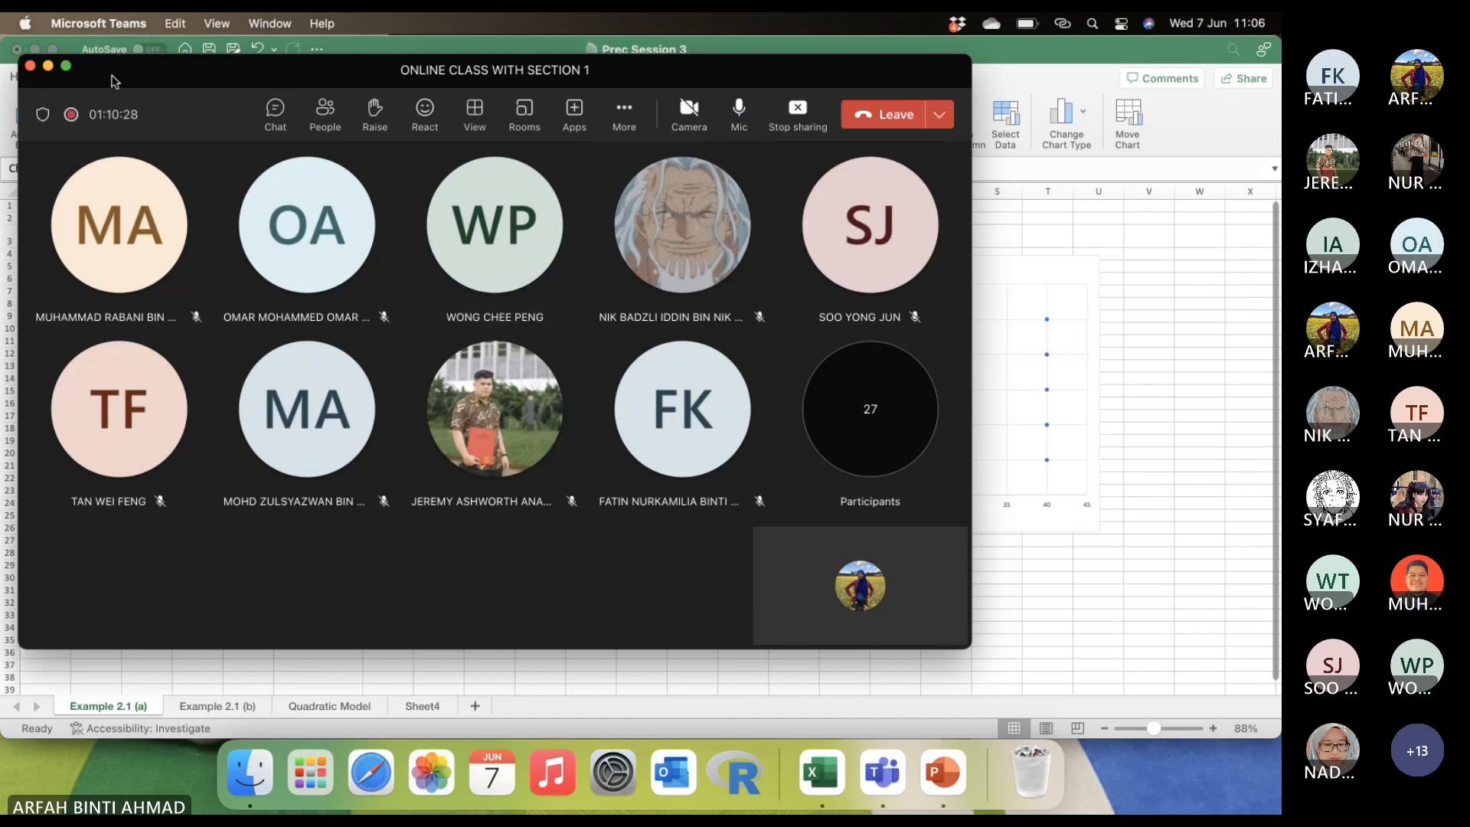
click(48, 66)
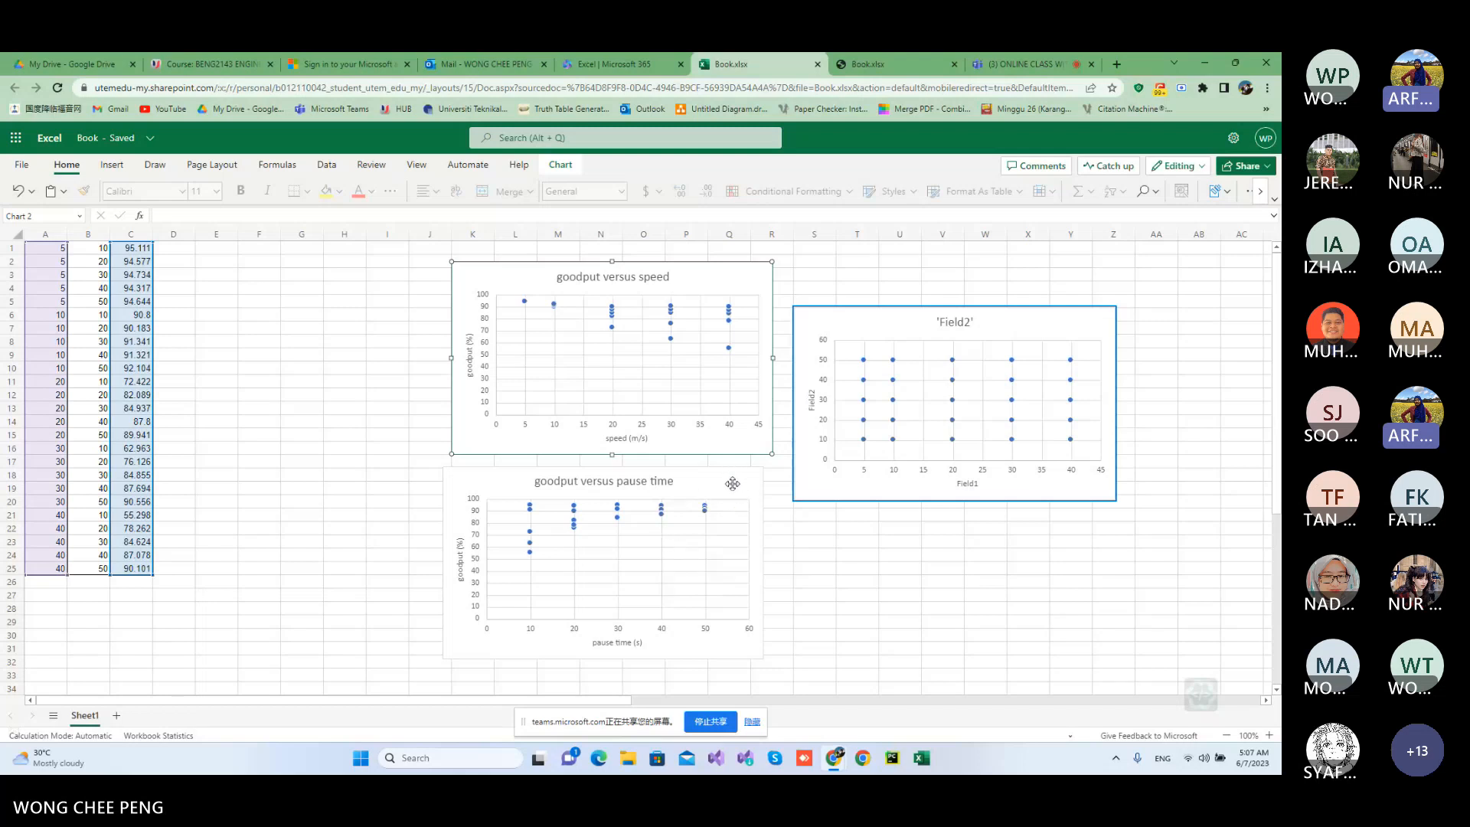
Show the legend on the goodput versus speed chart in the Book workbook.
double_click(723, 276)
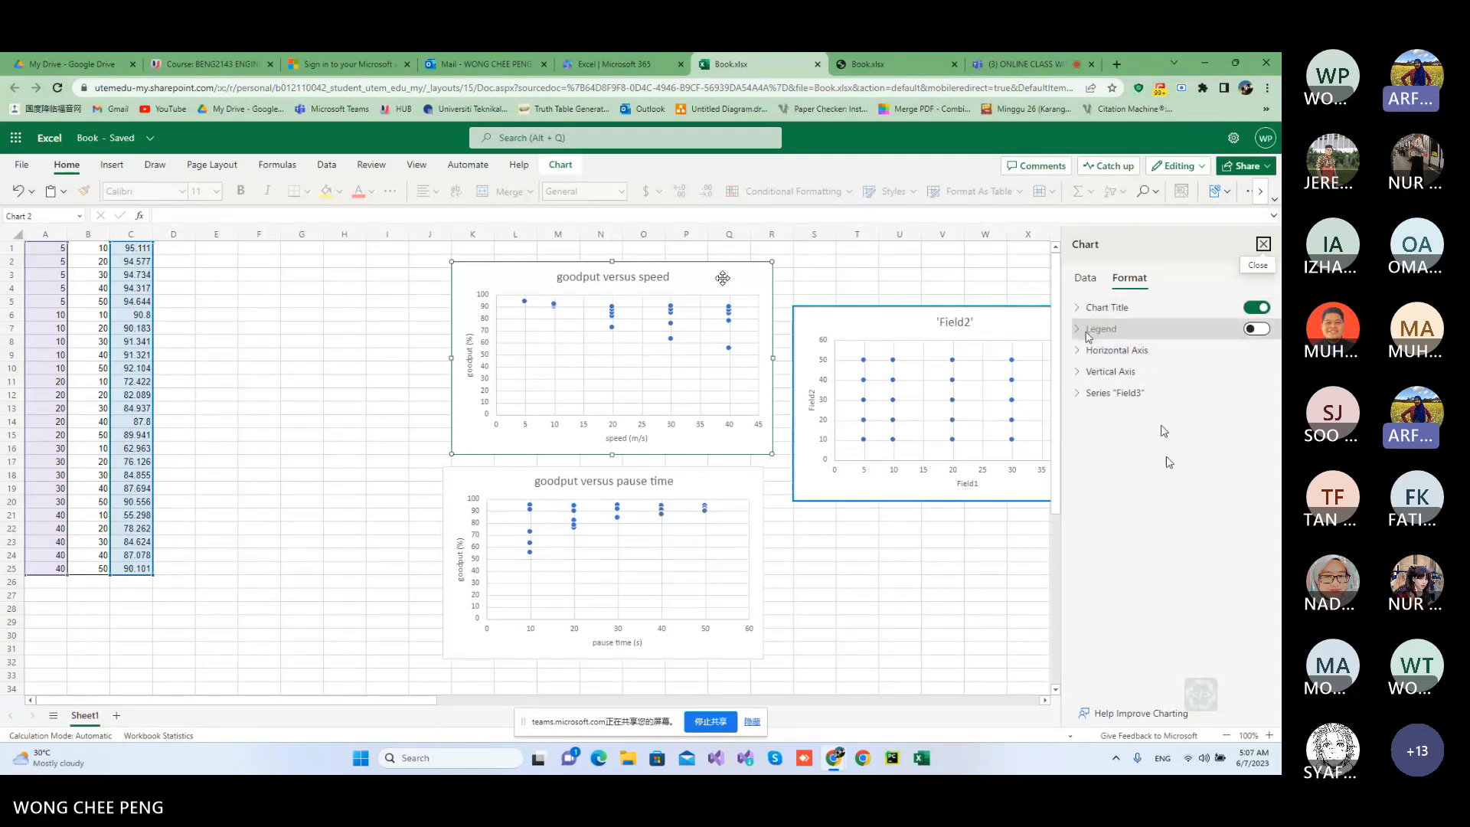
click(1257, 330)
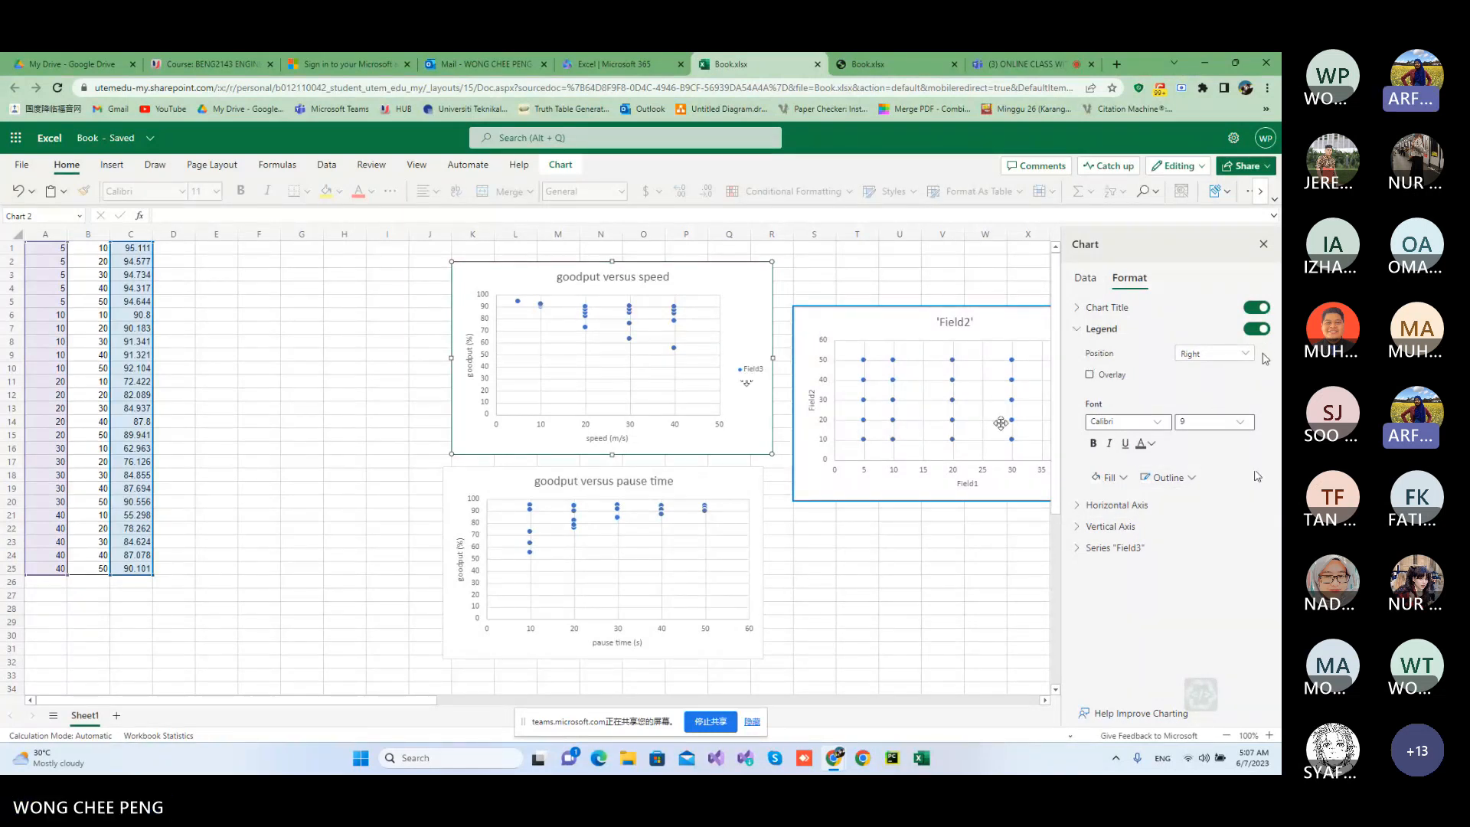
click(1082, 334)
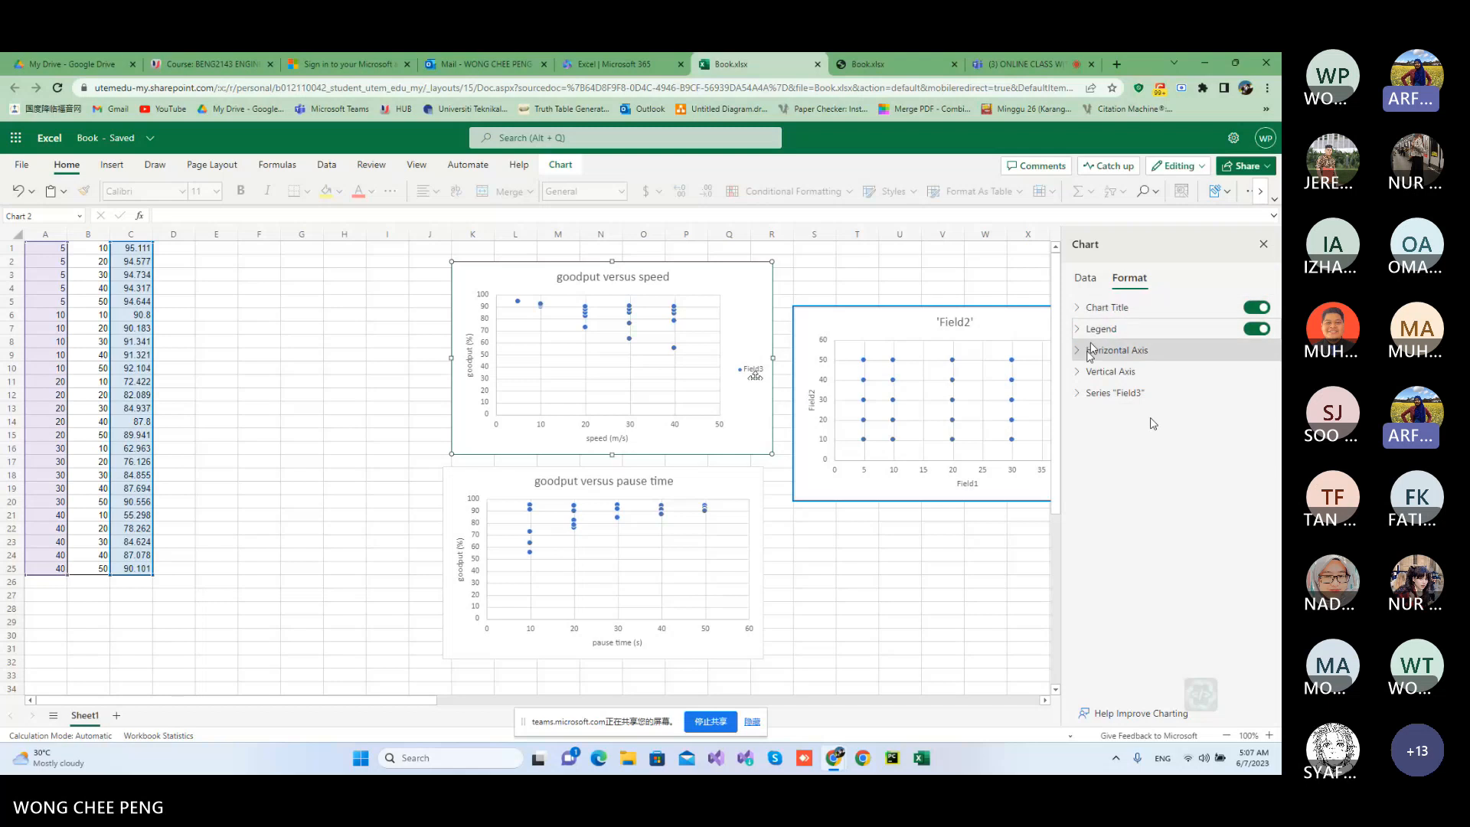
Add a linear trendline to the Field3 series of the goodput versus speed chart.
click(1082, 373)
click(1082, 372)
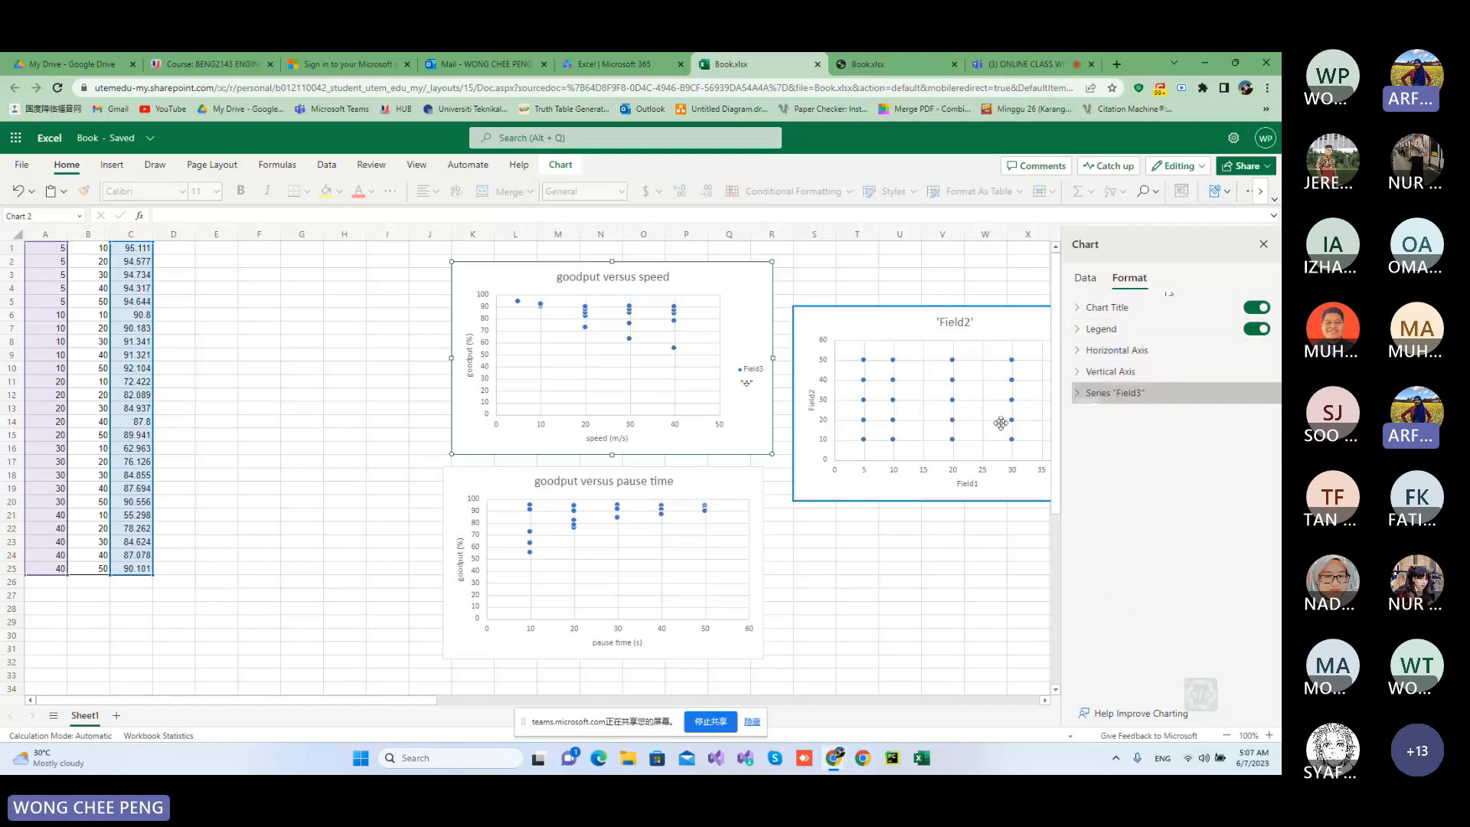
click(1078, 396)
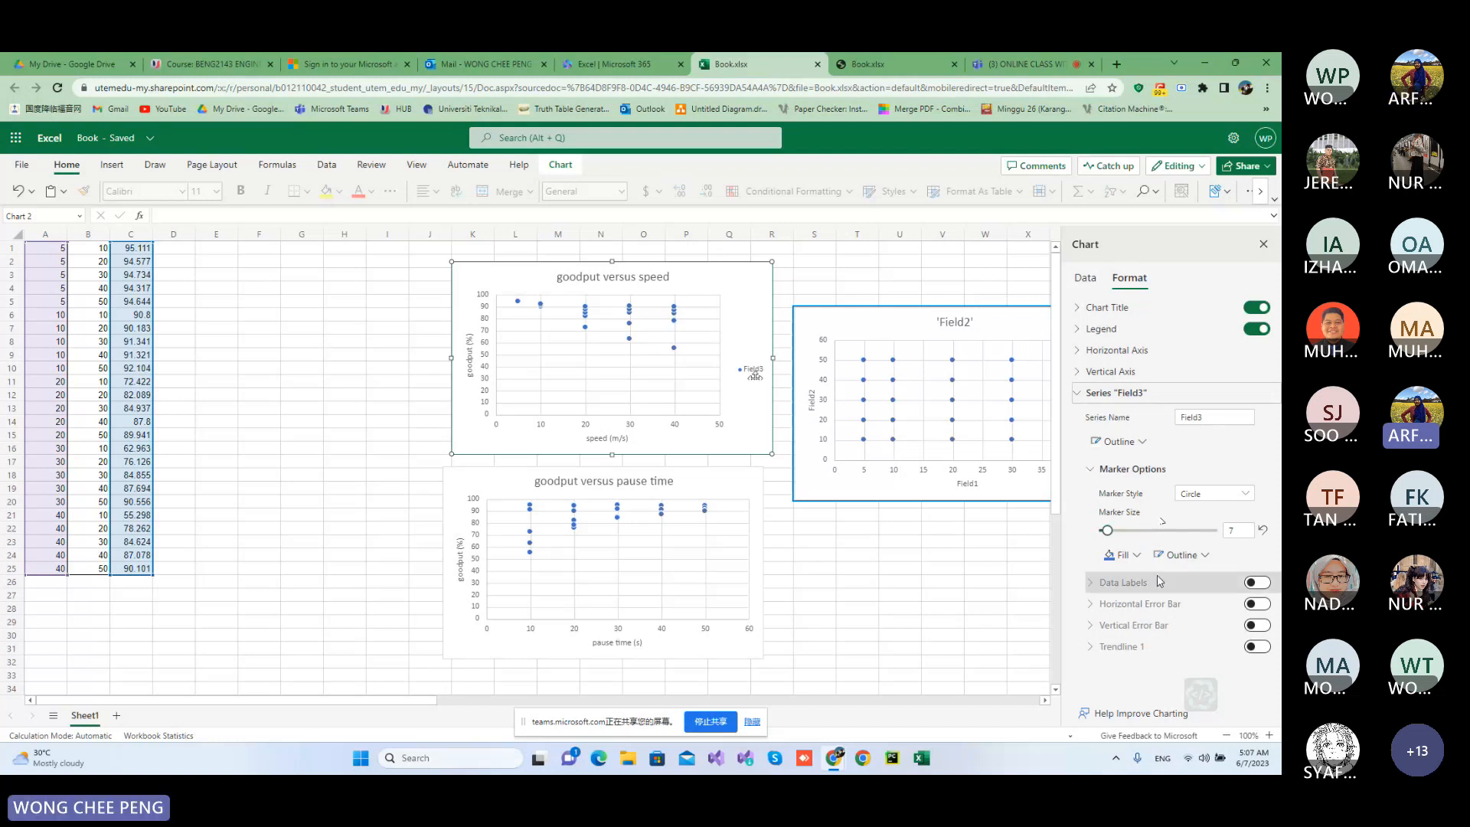
click(1258, 647)
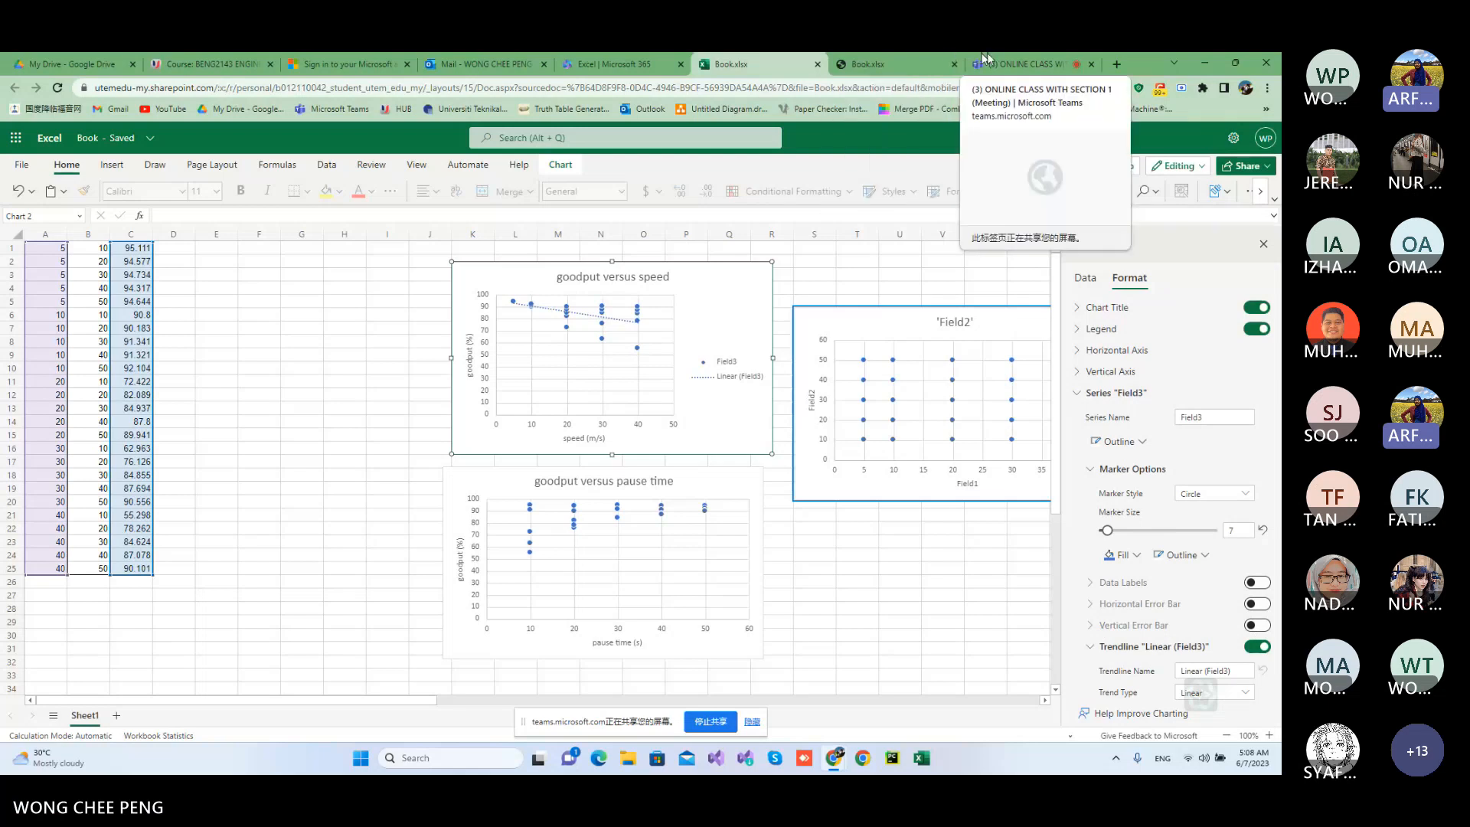
Stop the screen sharing in the Teams meeting and minimise the meeting window.
click(1011, 58)
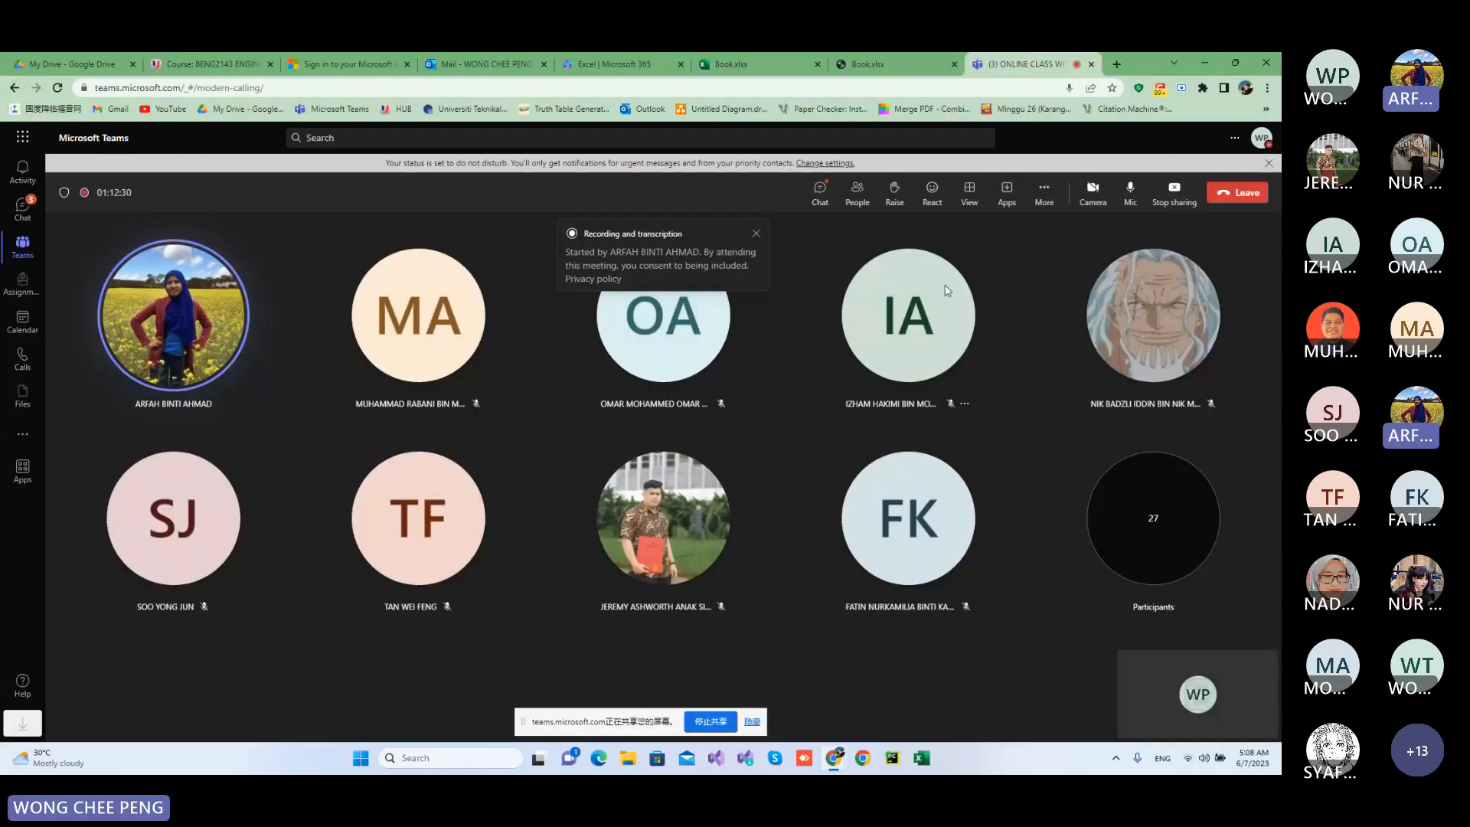
click(1179, 205)
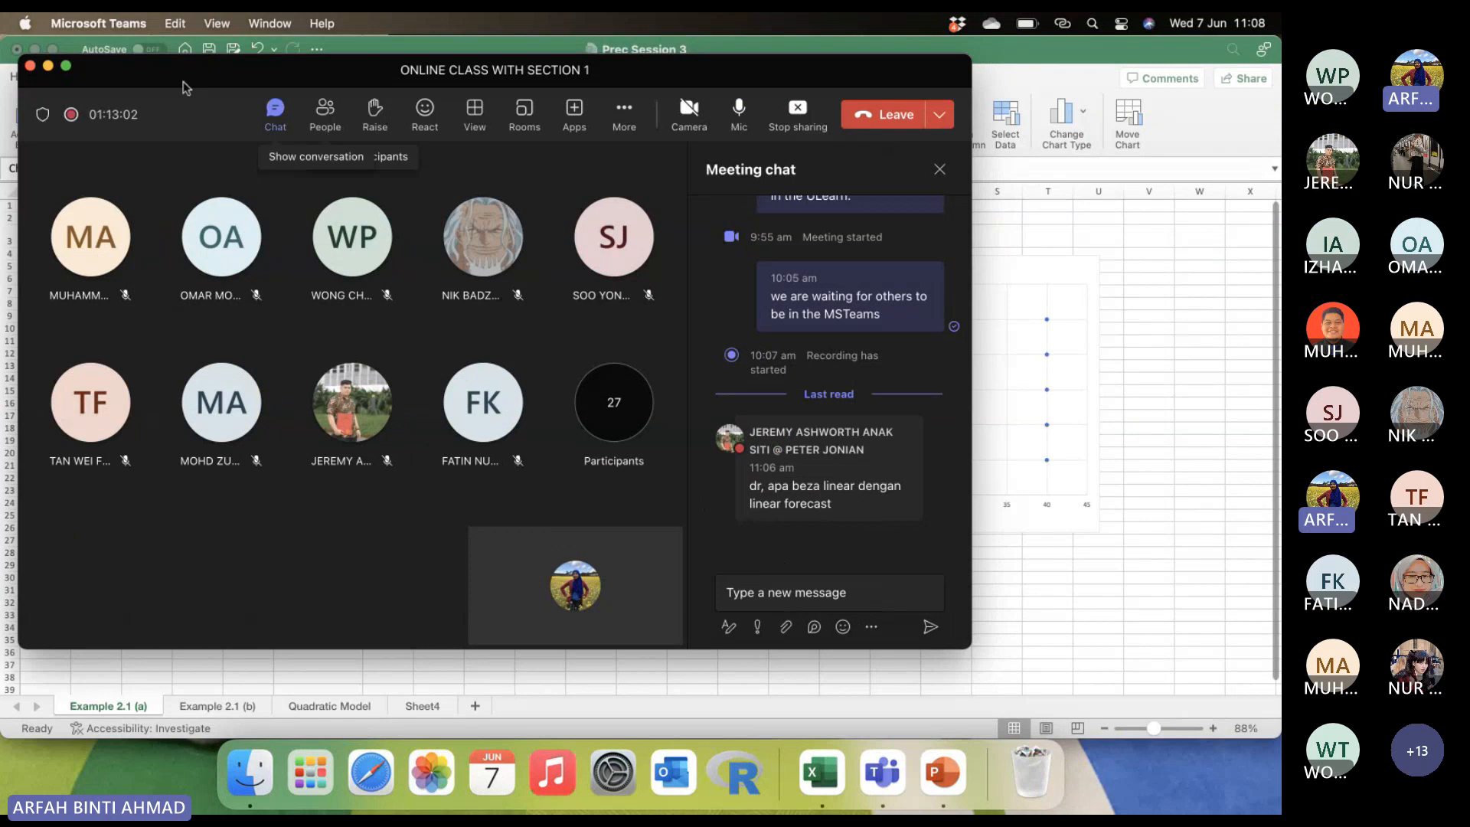
click(49, 66)
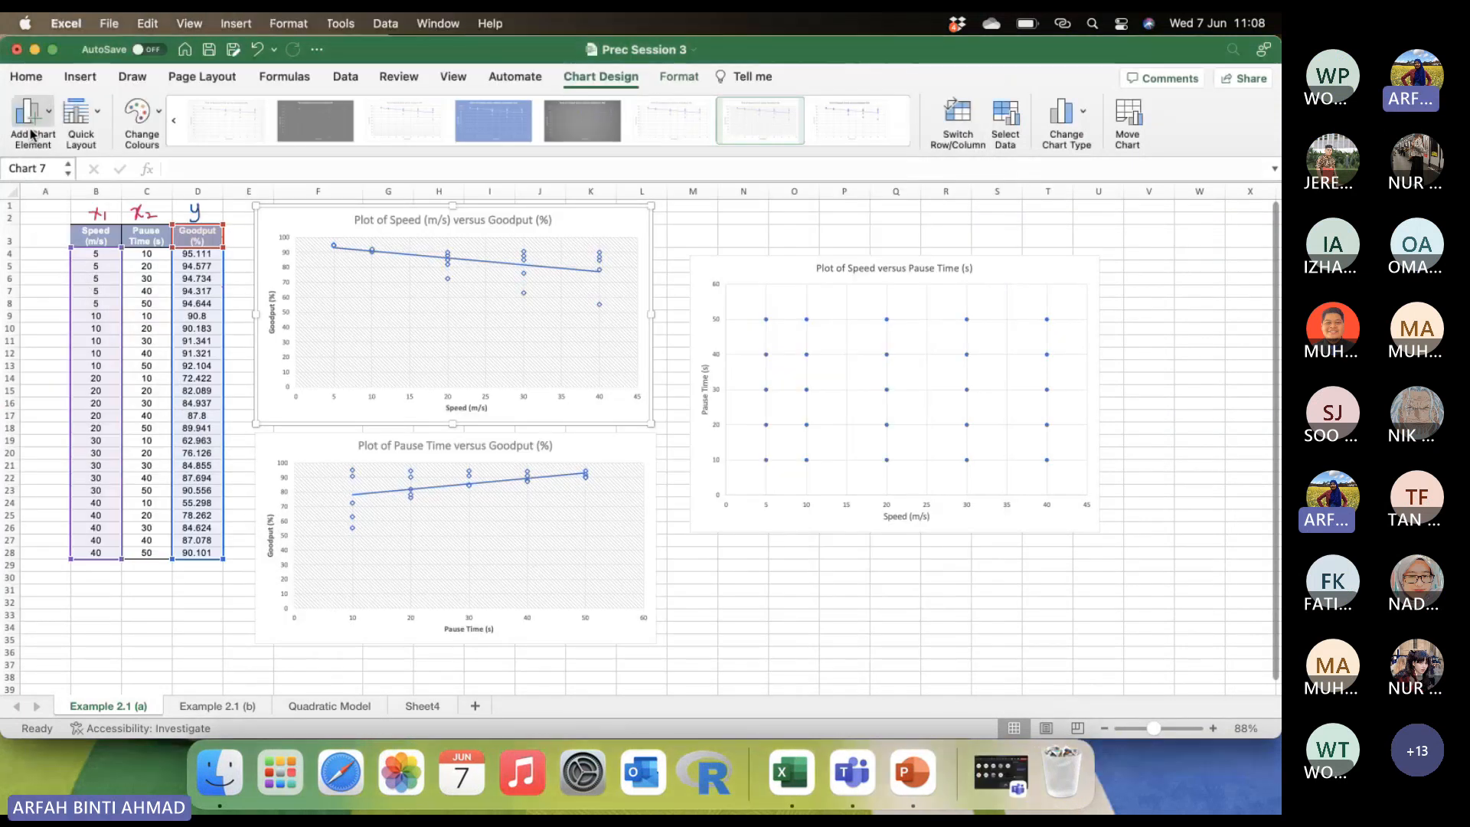
Apply a Linear Forecast trendline to the Speed versus Goodput chart.
click(30, 134)
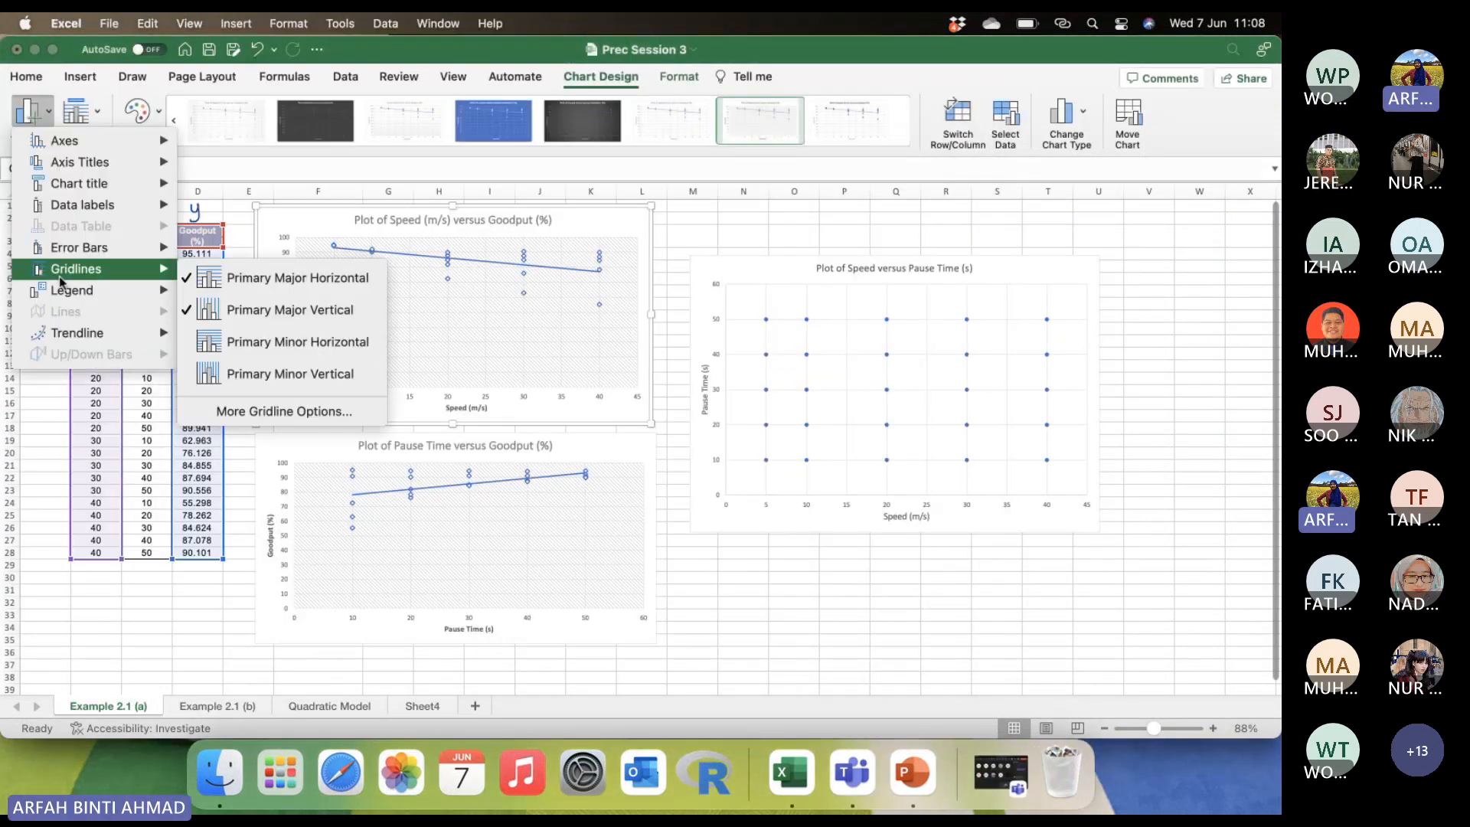
mouse_move(71, 339)
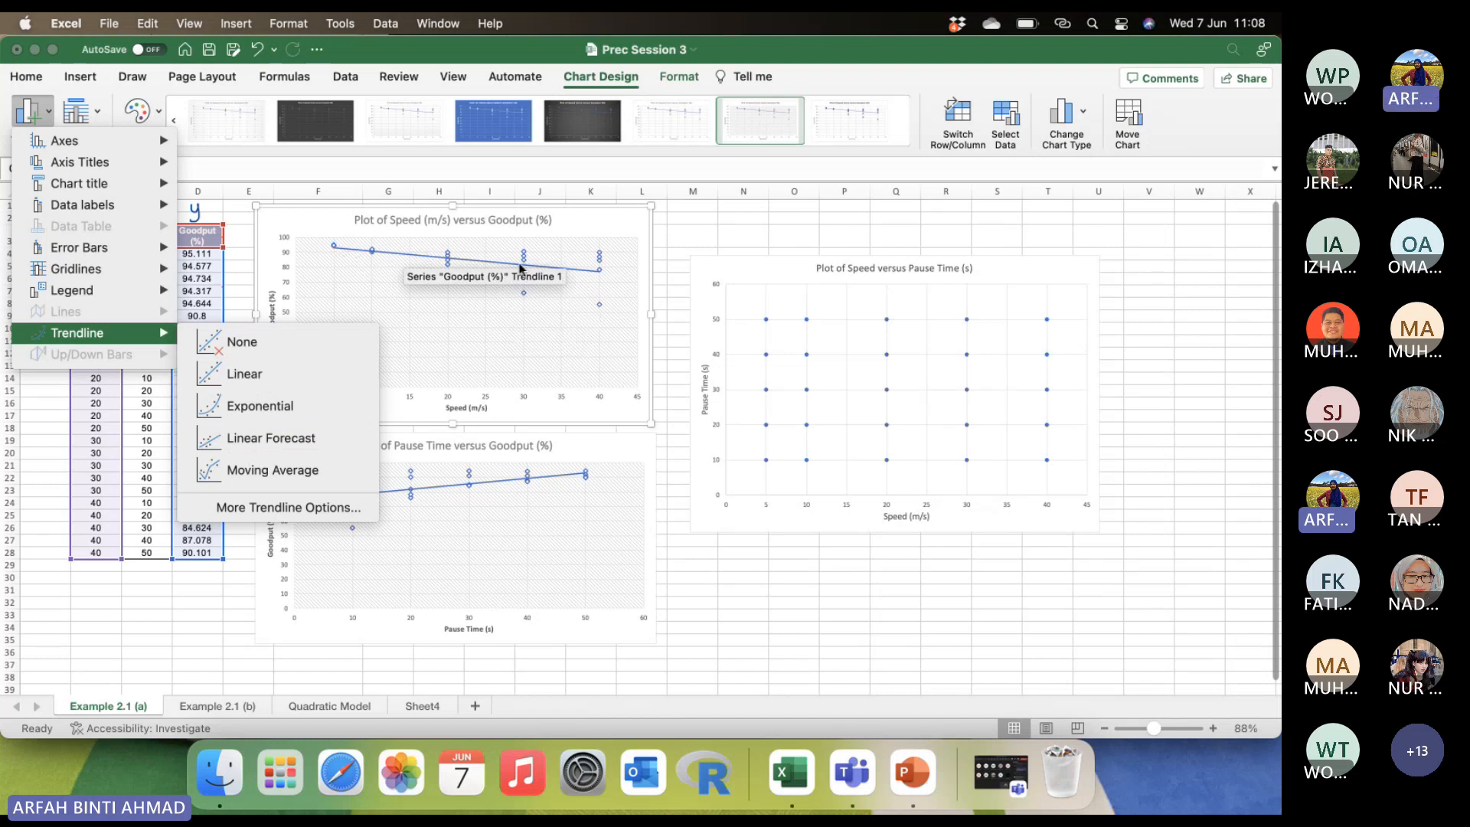
click(290, 437)
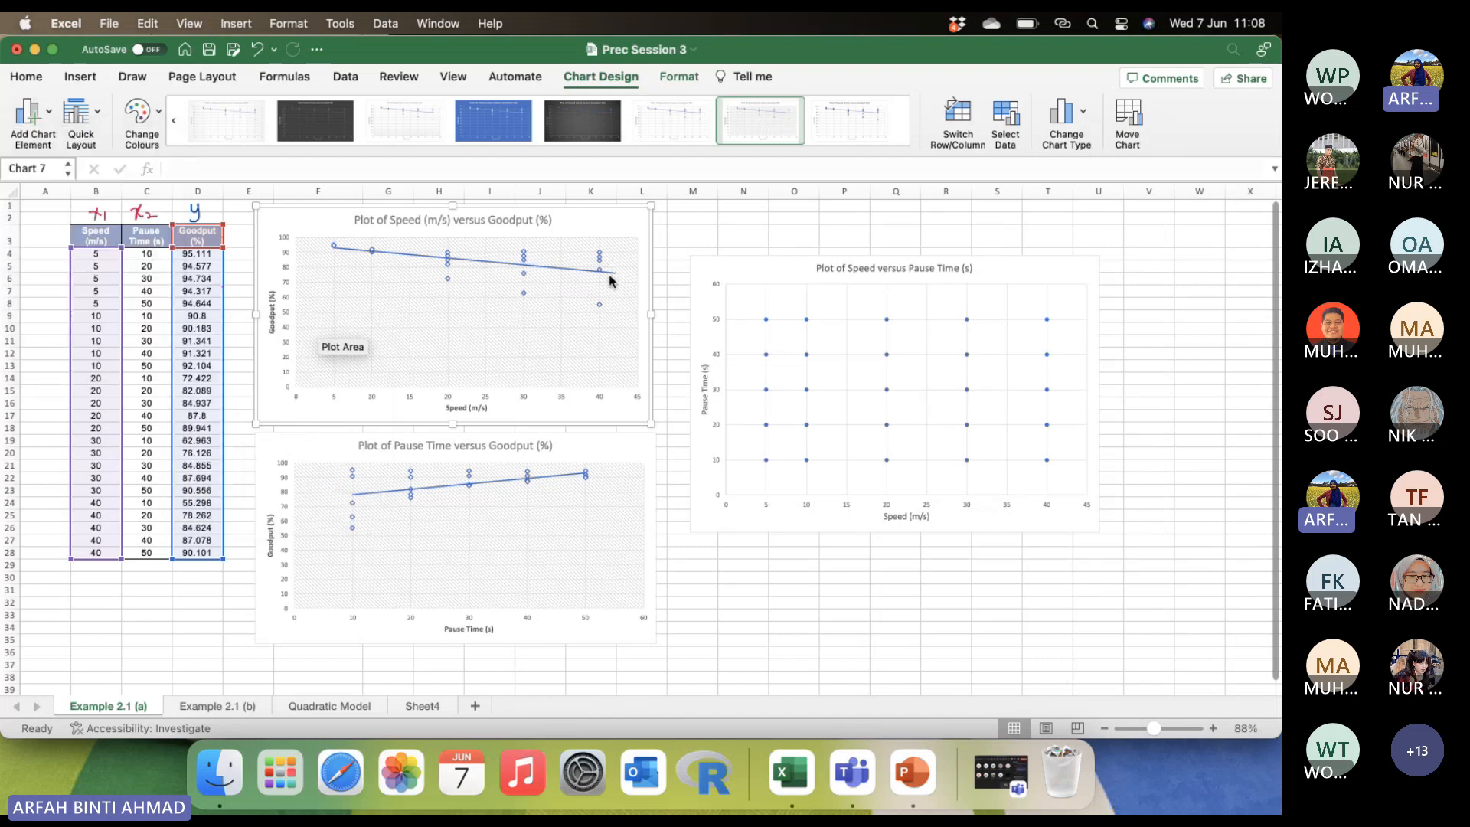
Try to switch the Speed versus Goodput chart's trendline back to Linear, and undo the Linear Forecast change.
click(34, 116)
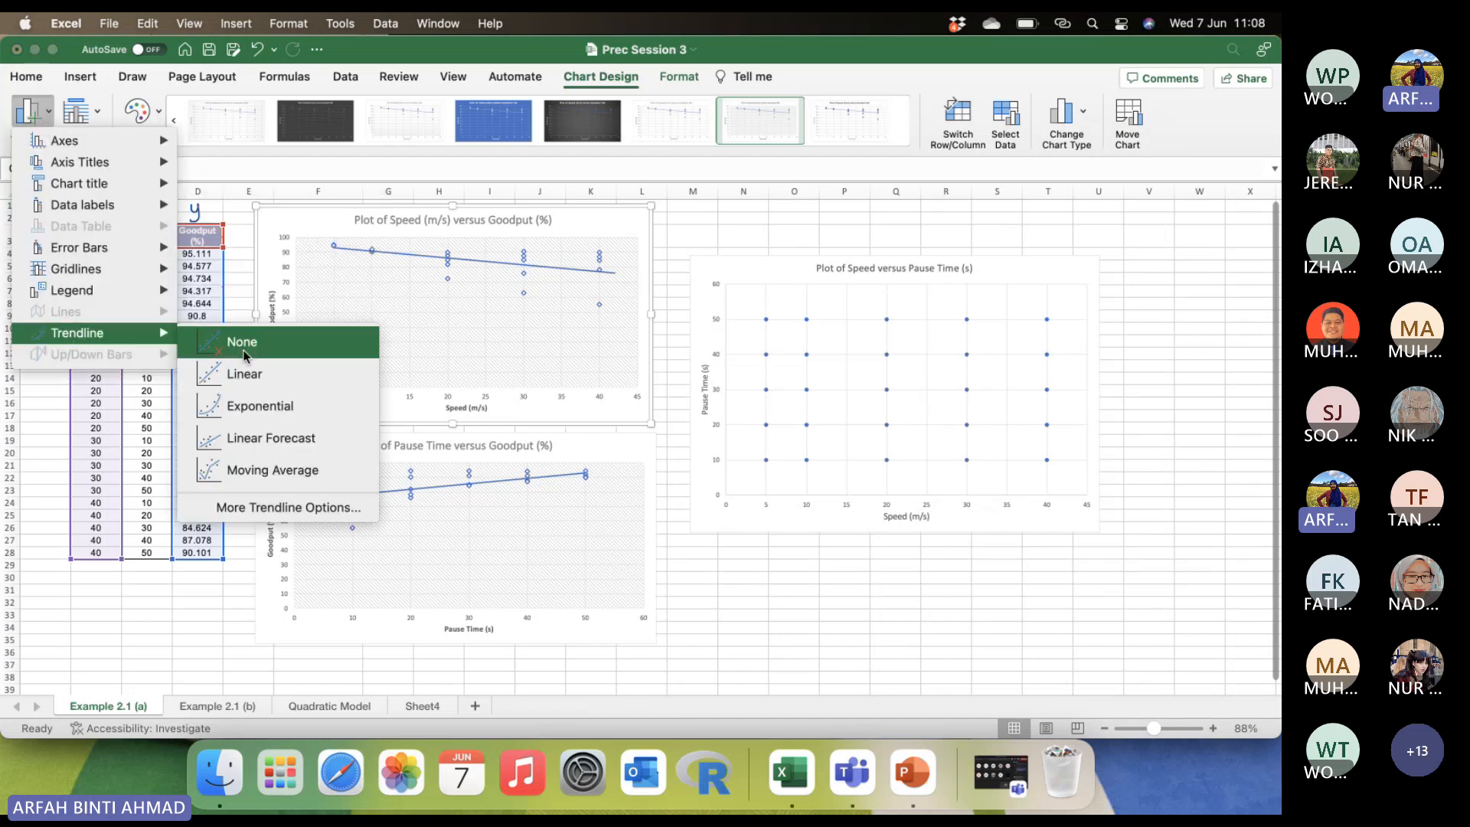
click(246, 381)
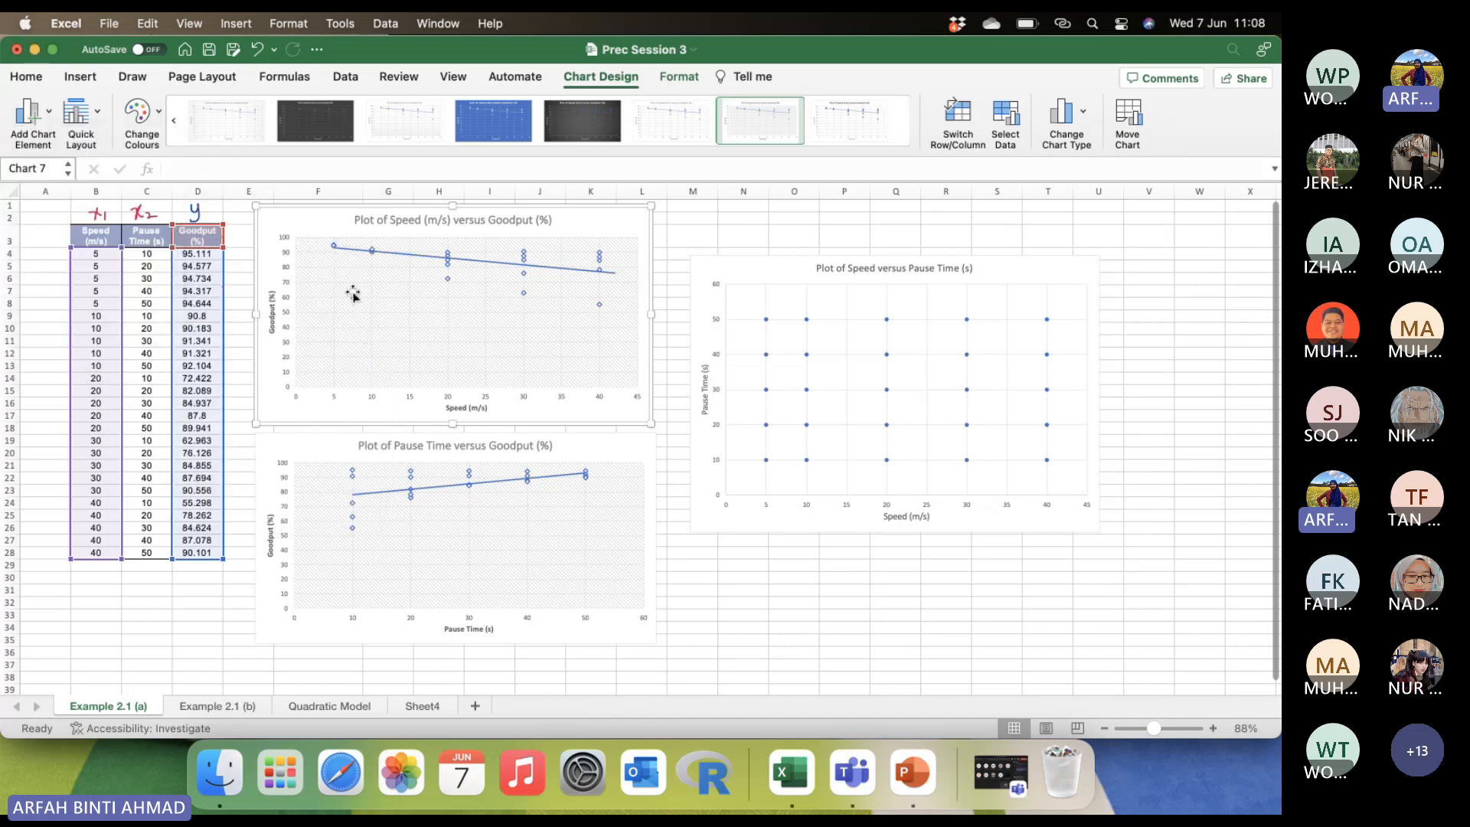
click(31, 132)
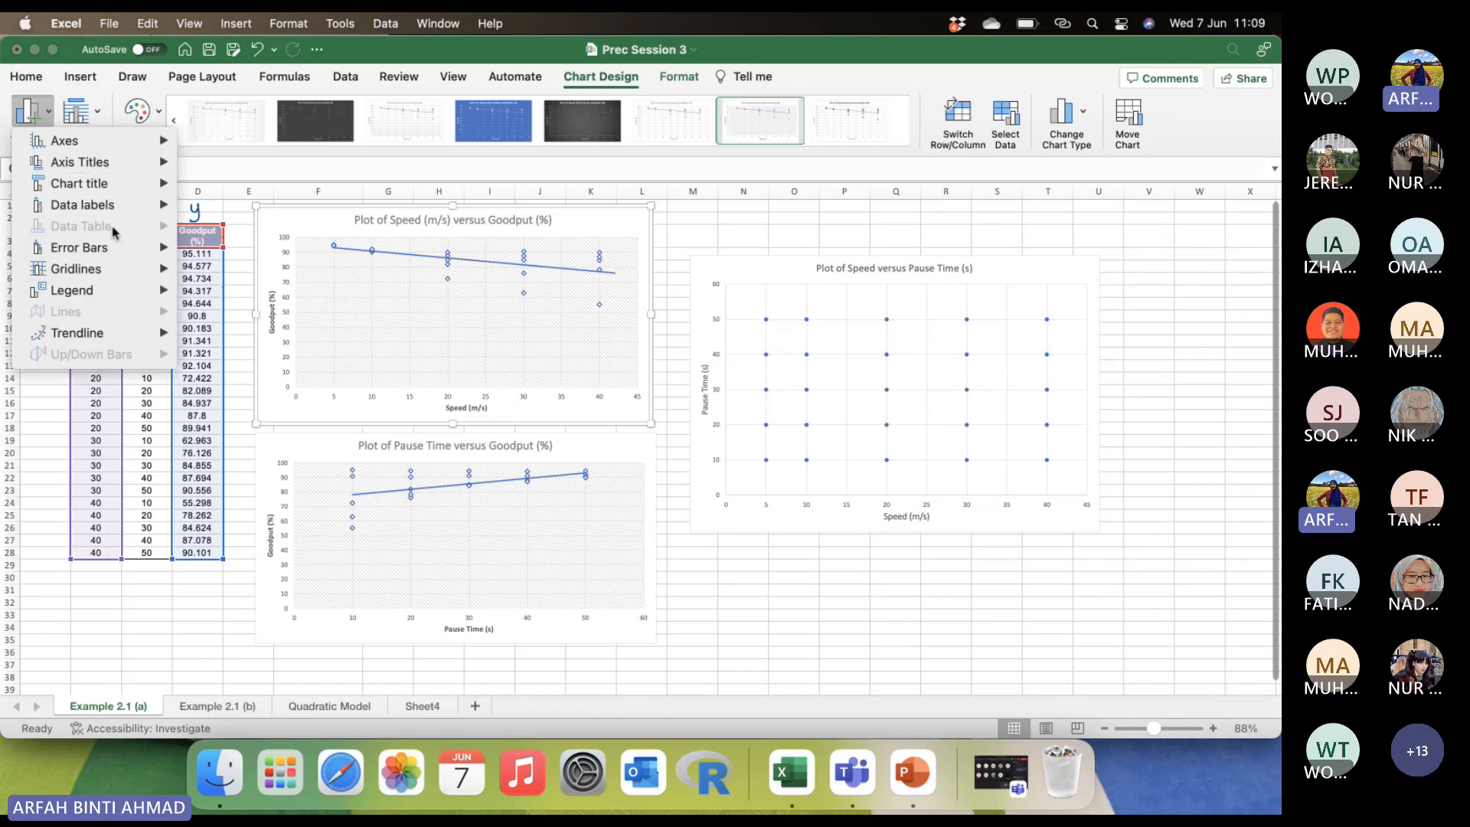
click(314, 226)
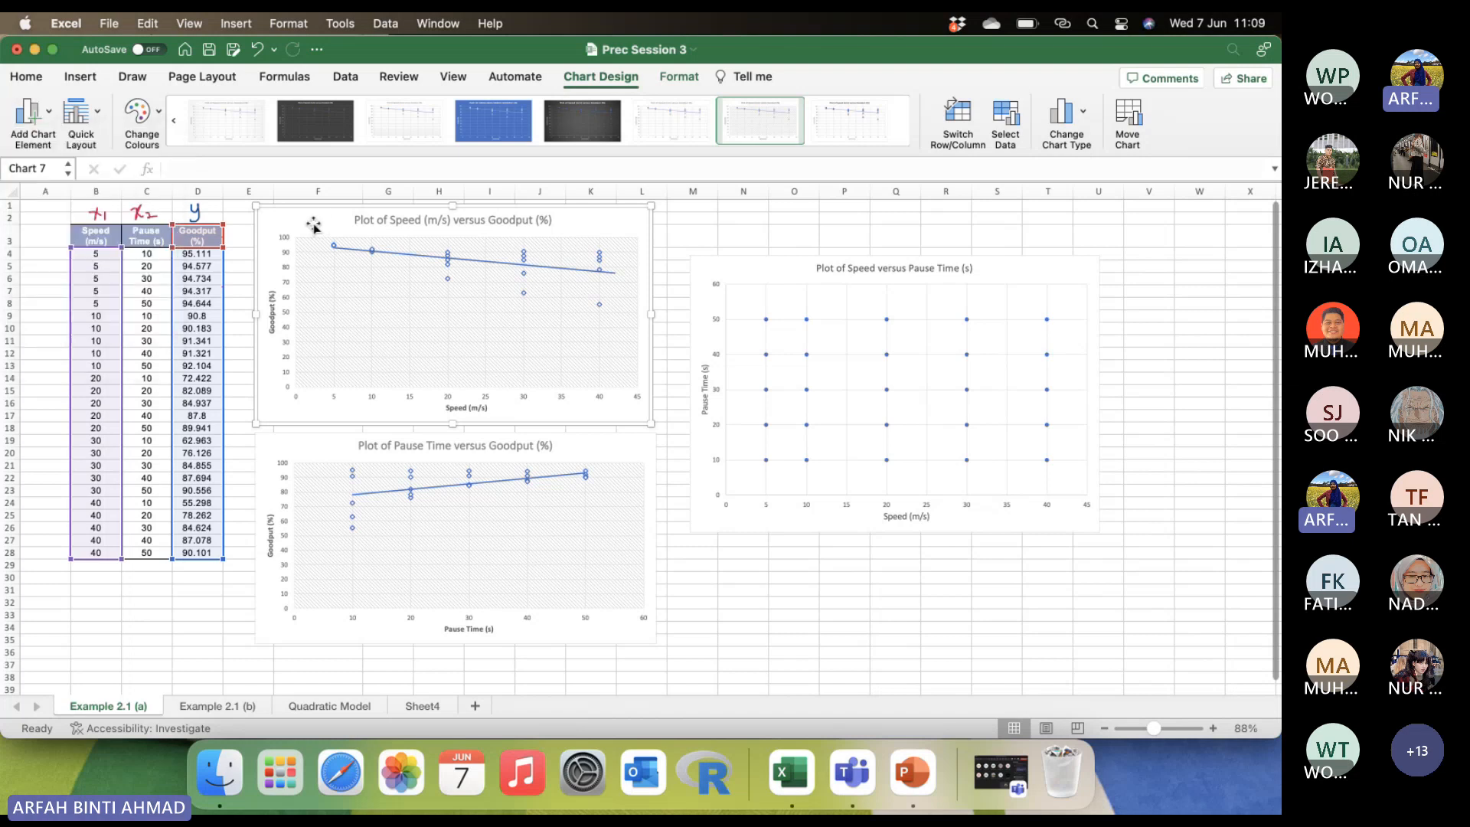
click(30, 115)
mouse_move(106, 337)
click(237, 373)
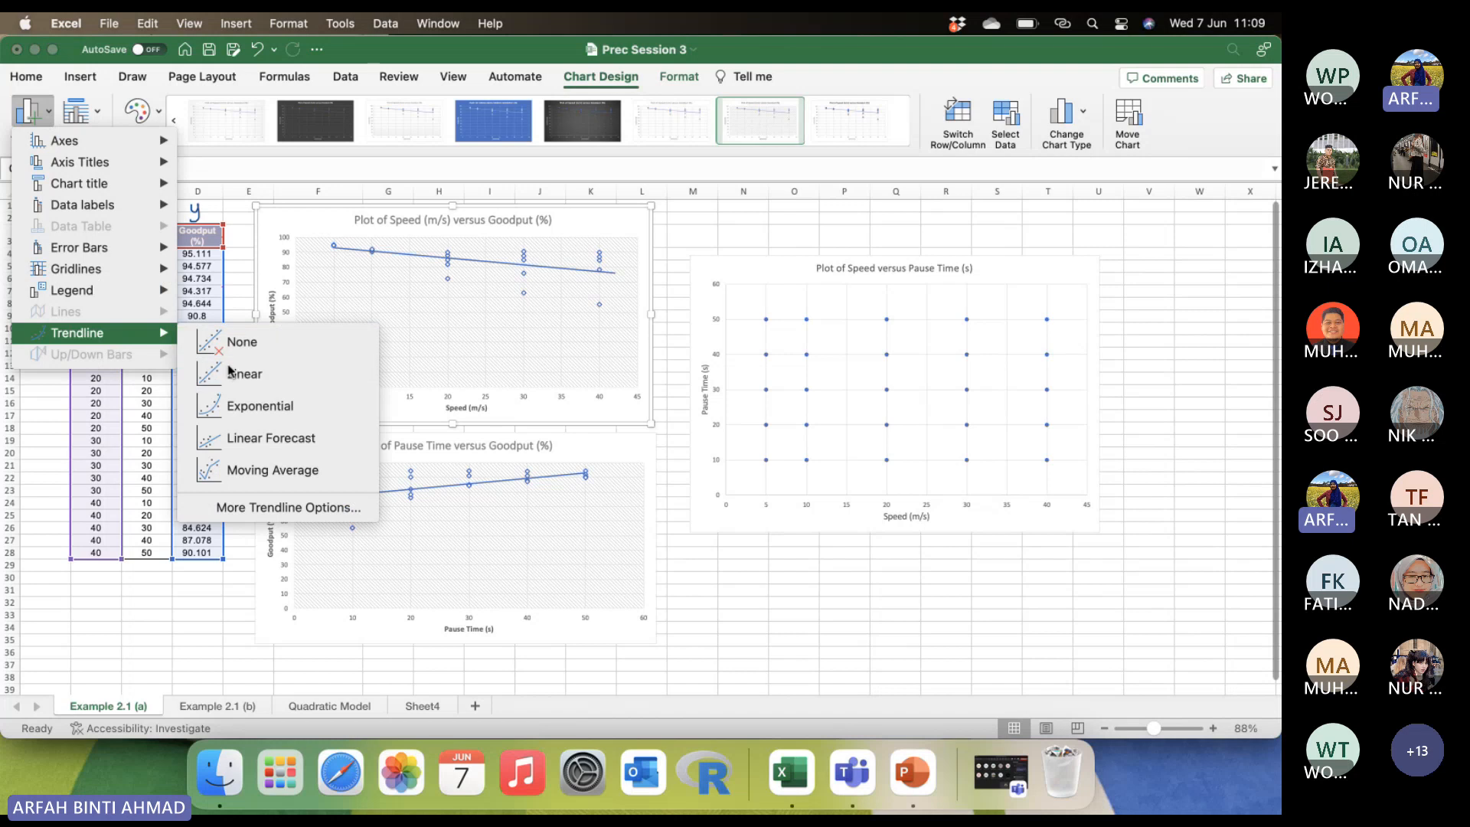
click(550, 270)
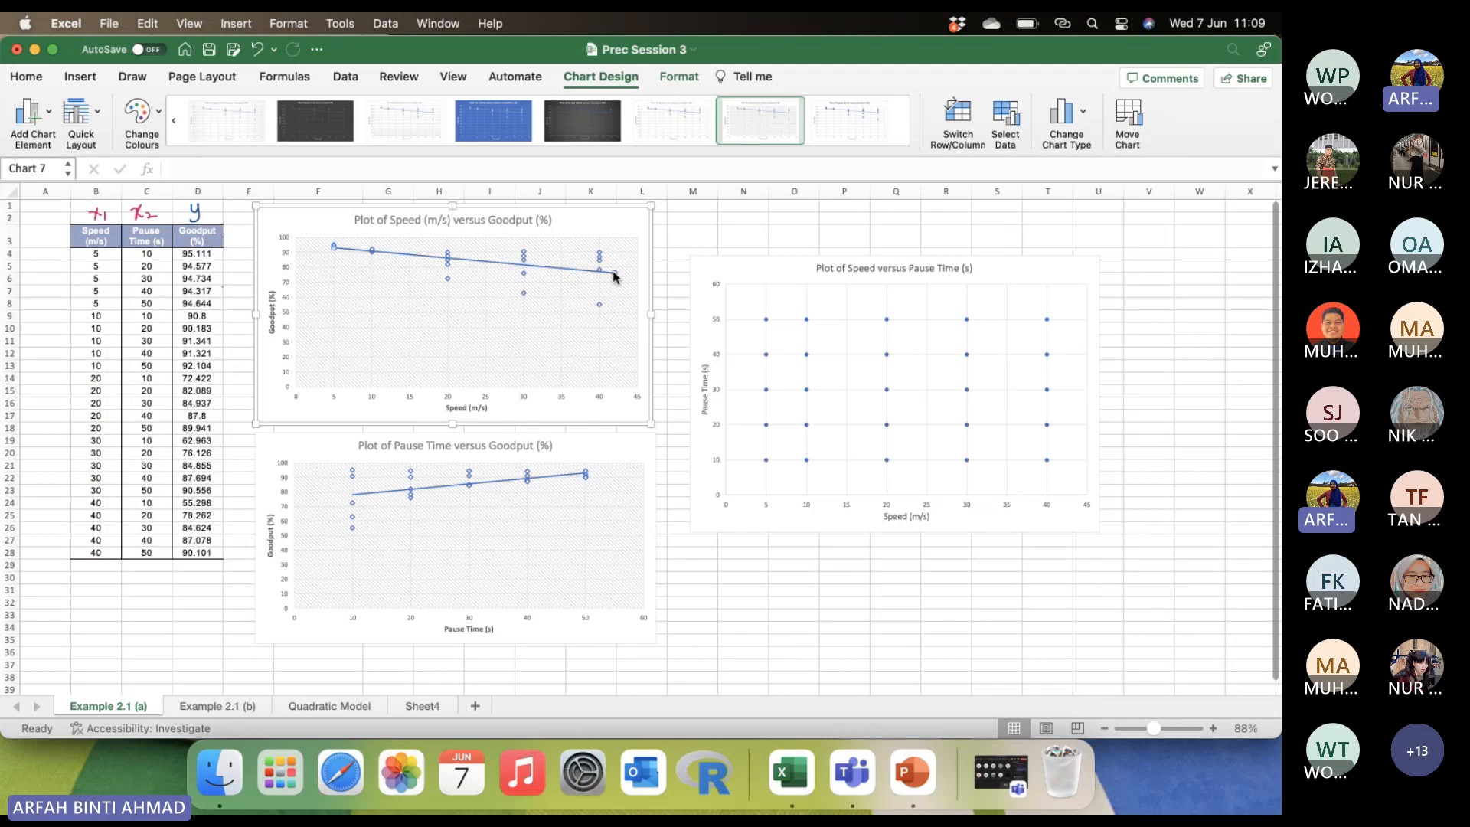
click(258, 50)
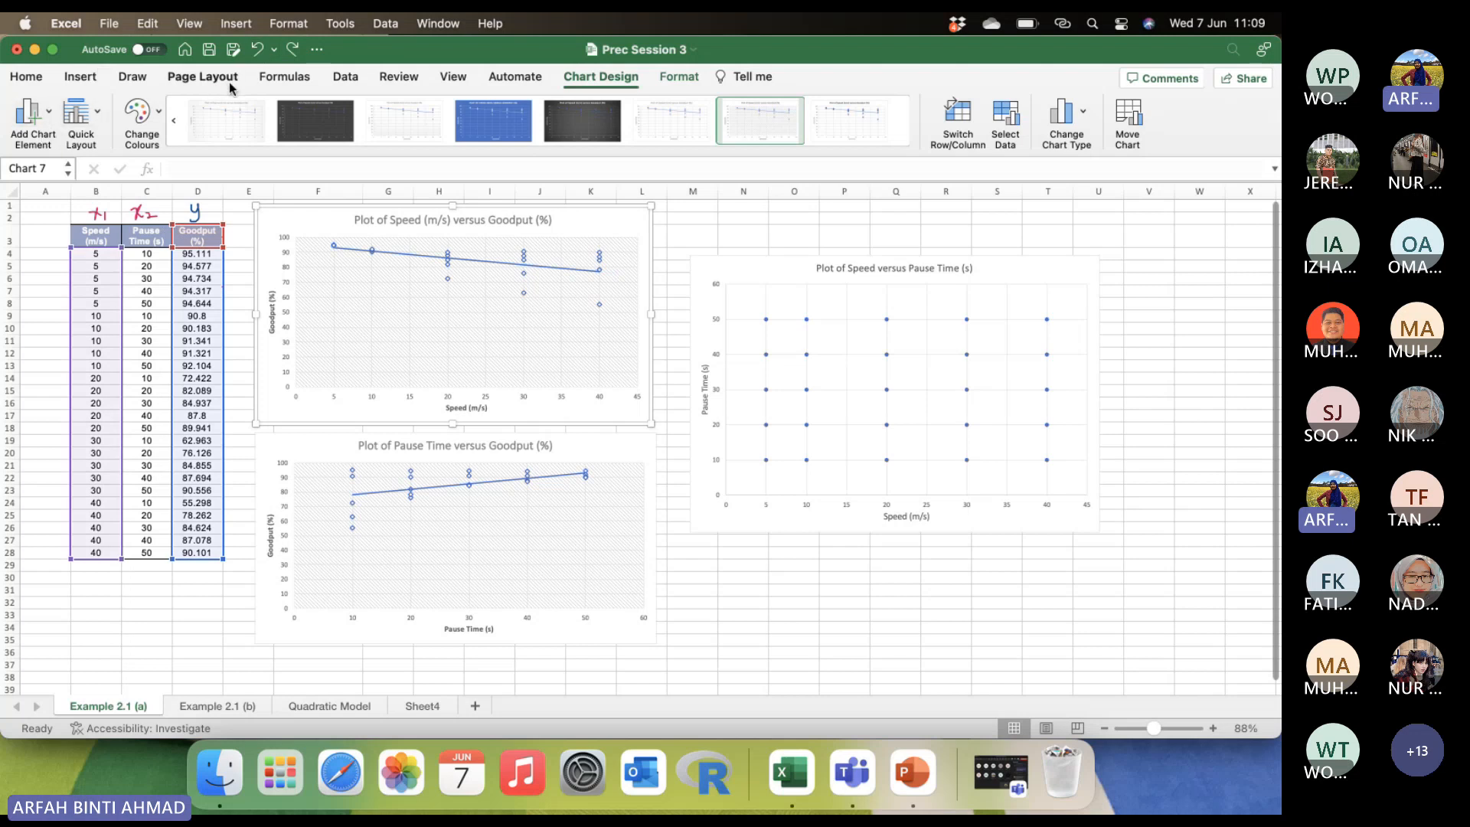
Circle the end of the linear trendline at speed 40 in the Speed versus Goodput chart with the red pen.
click(142, 79)
click(210, 119)
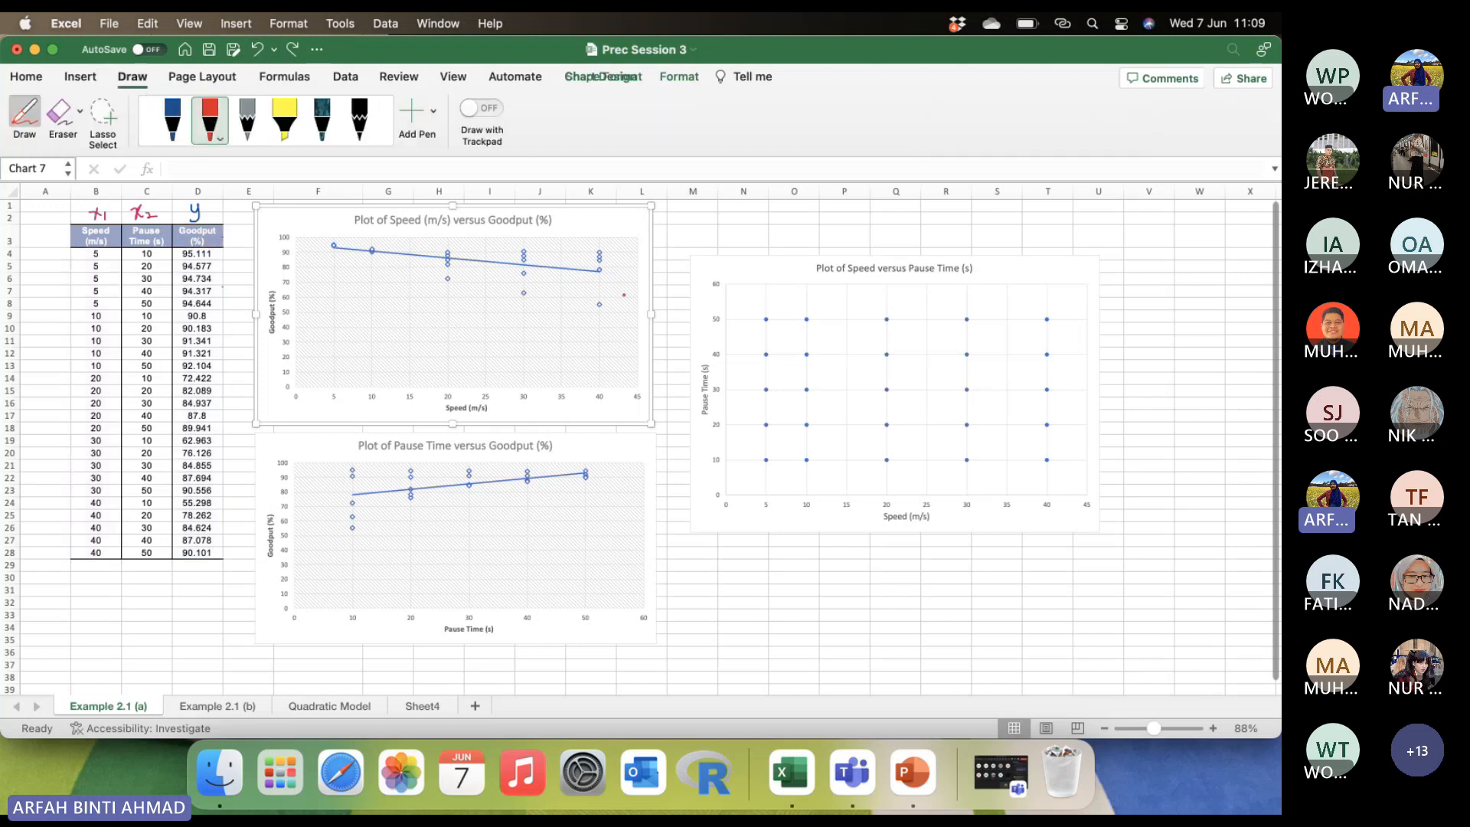
mouse_move(583, 266)
mouse_down()
mouse_move(616, 262)
mouse_move(605, 292)
mouse_move(616, 270)
mouse_up()
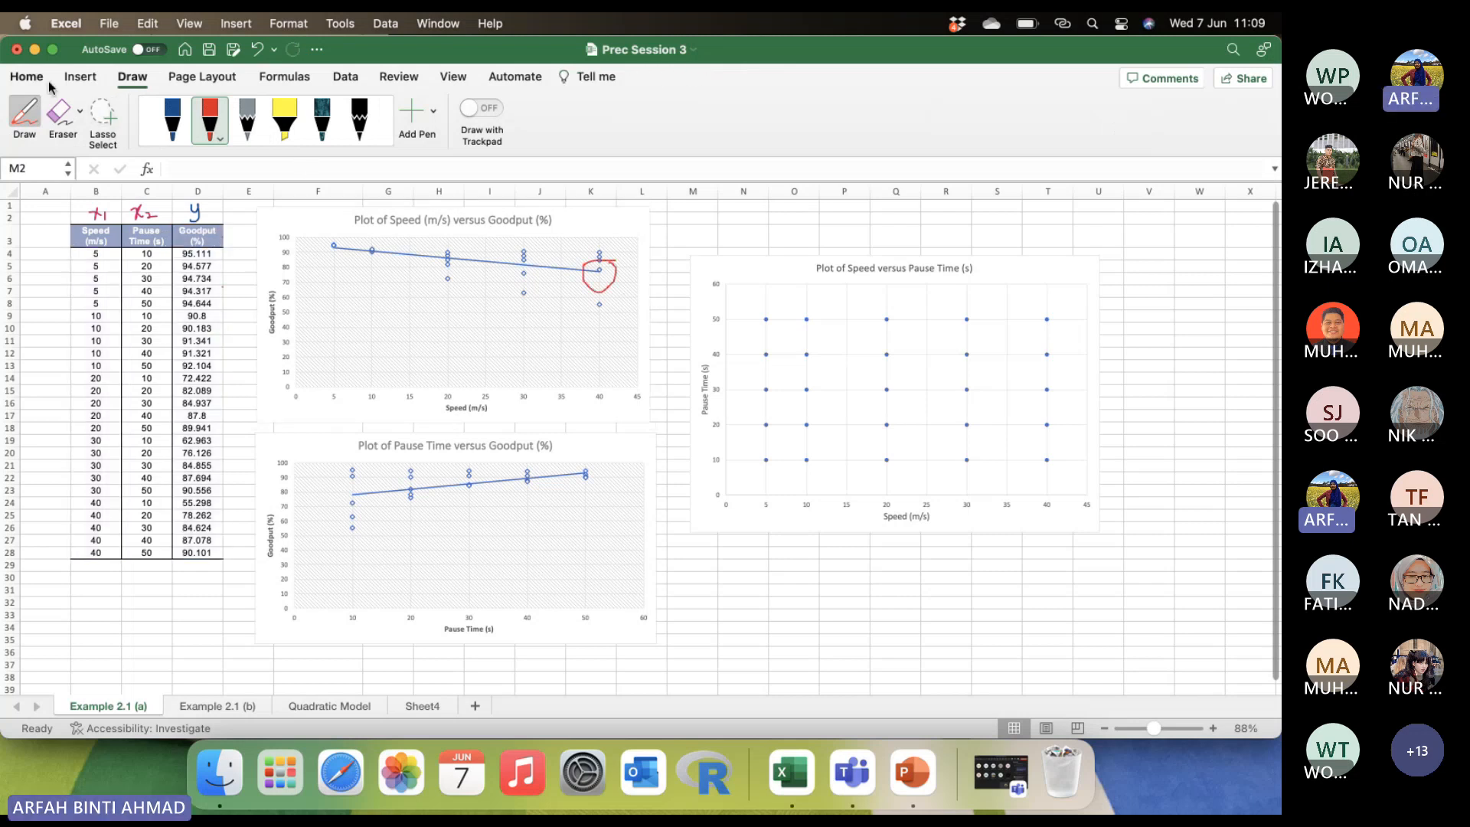
click(12, 79)
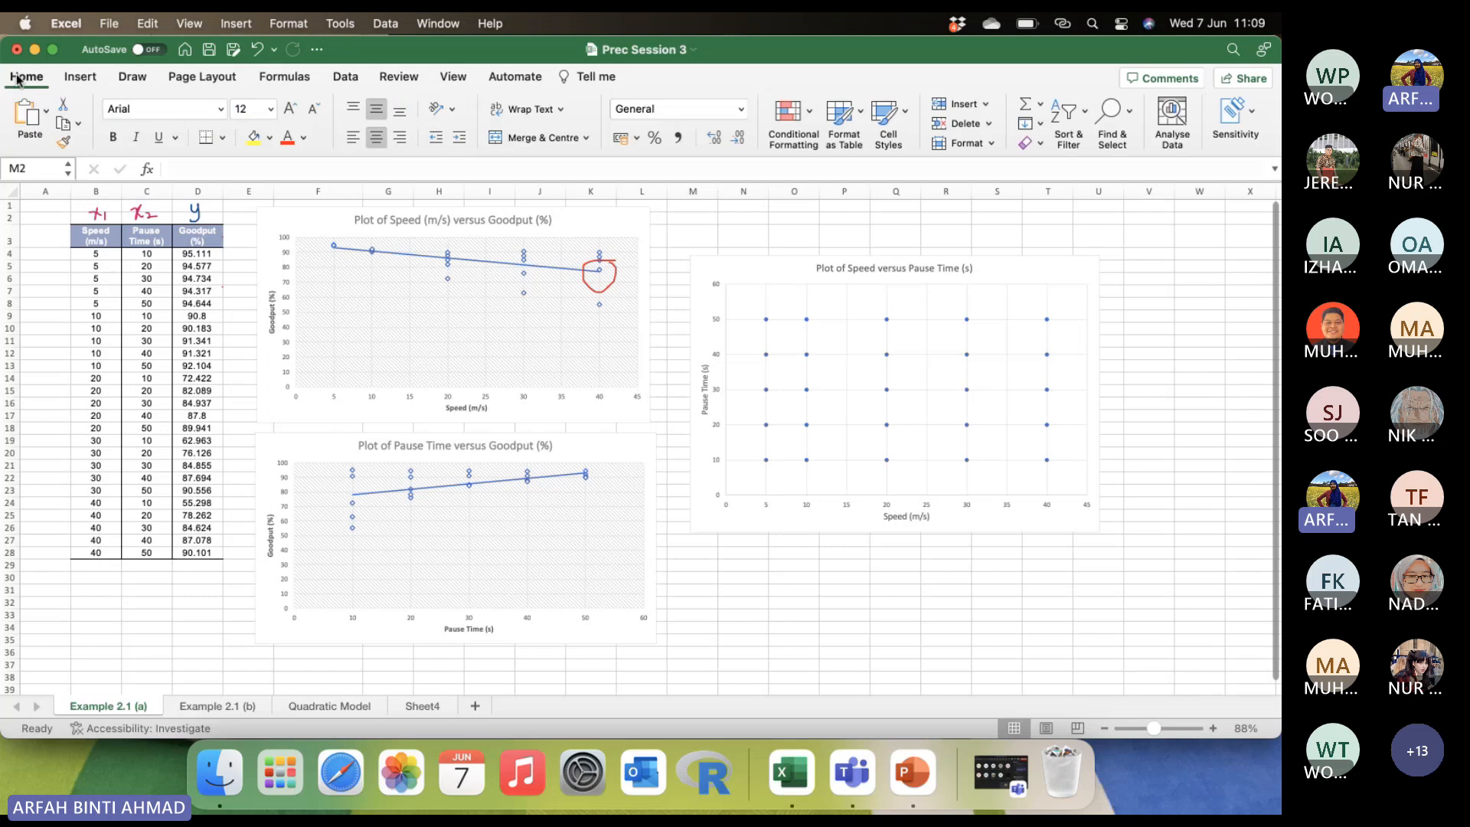
click(15, 80)
Change the Speed versus Goodput chart's trendline to Linear Forecast.
double_click(590, 223)
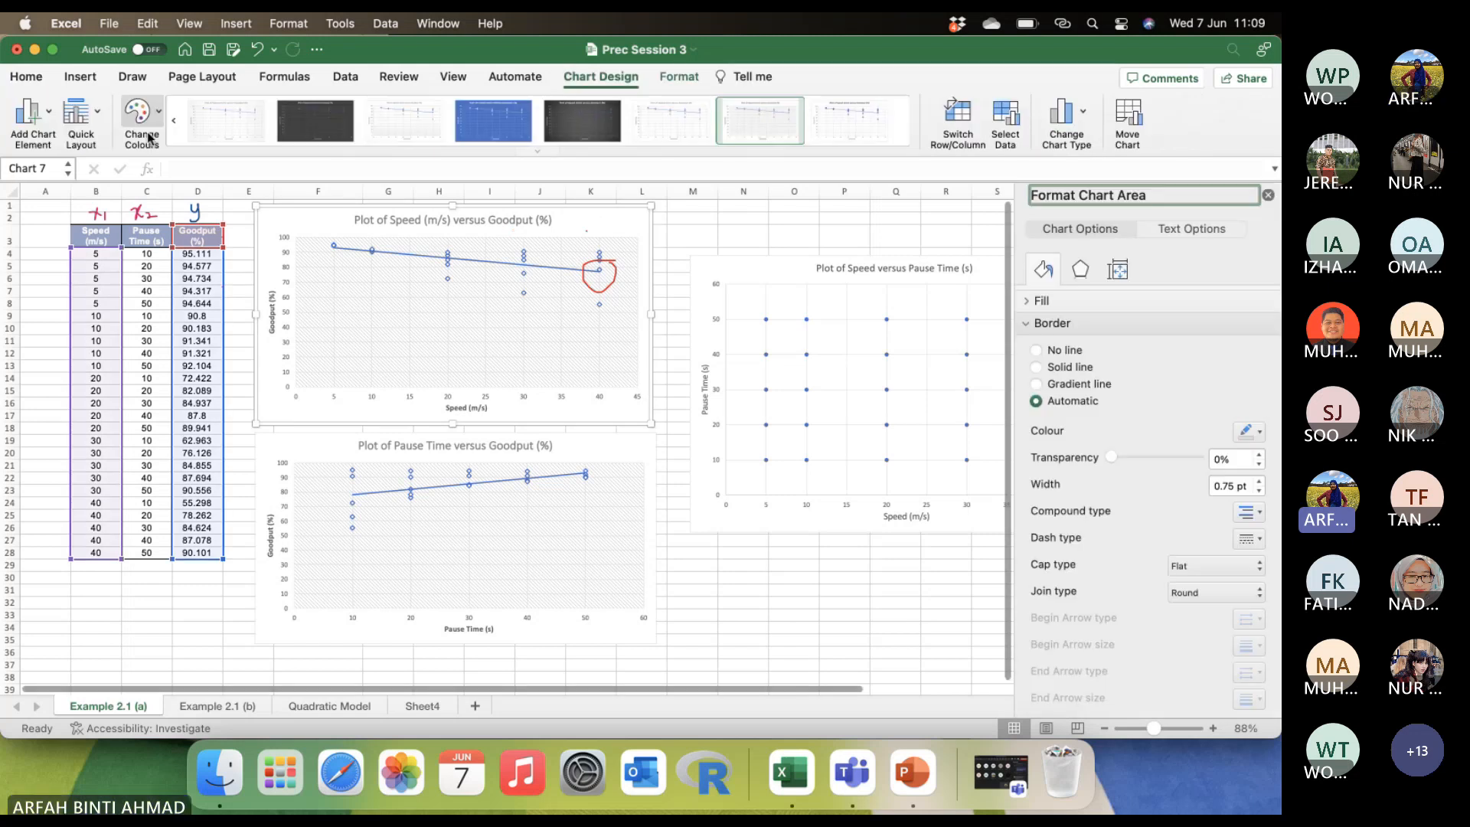
click(35, 123)
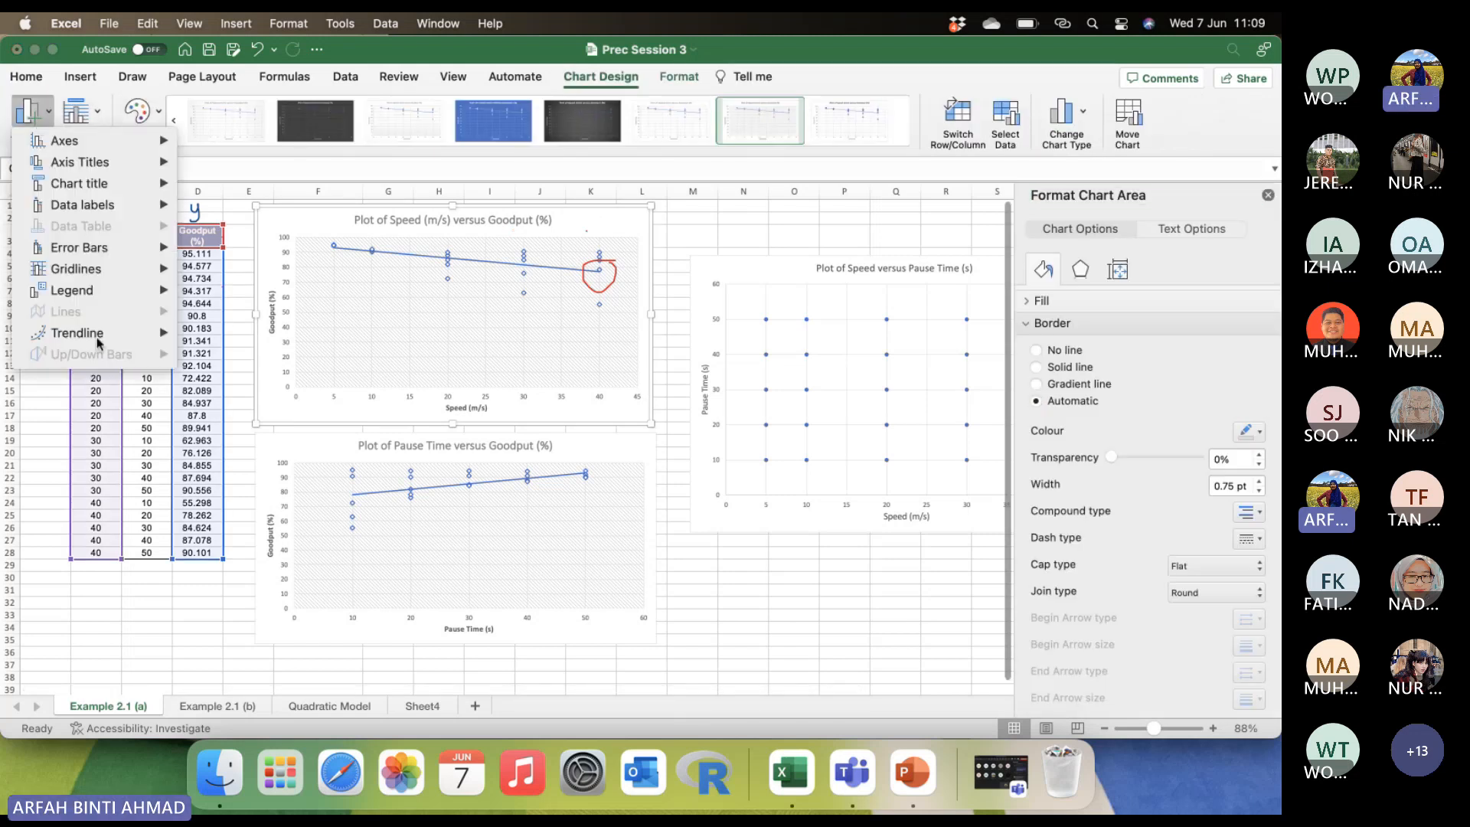
mouse_move(96, 337)
click(282, 441)
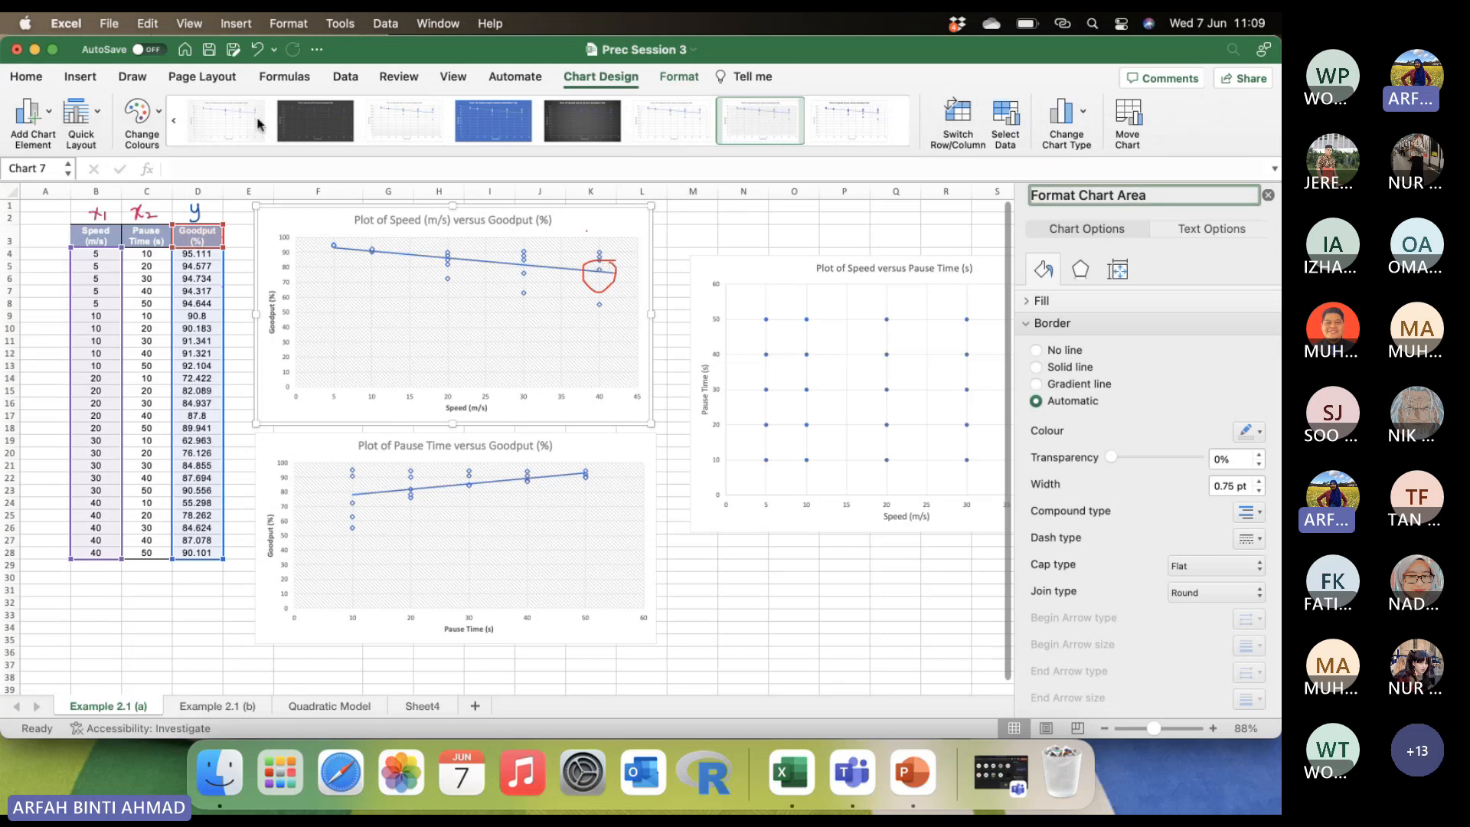
Circle the extended end of the forecast trendline beyond speed 40 with the dark teal pen.
click(132, 76)
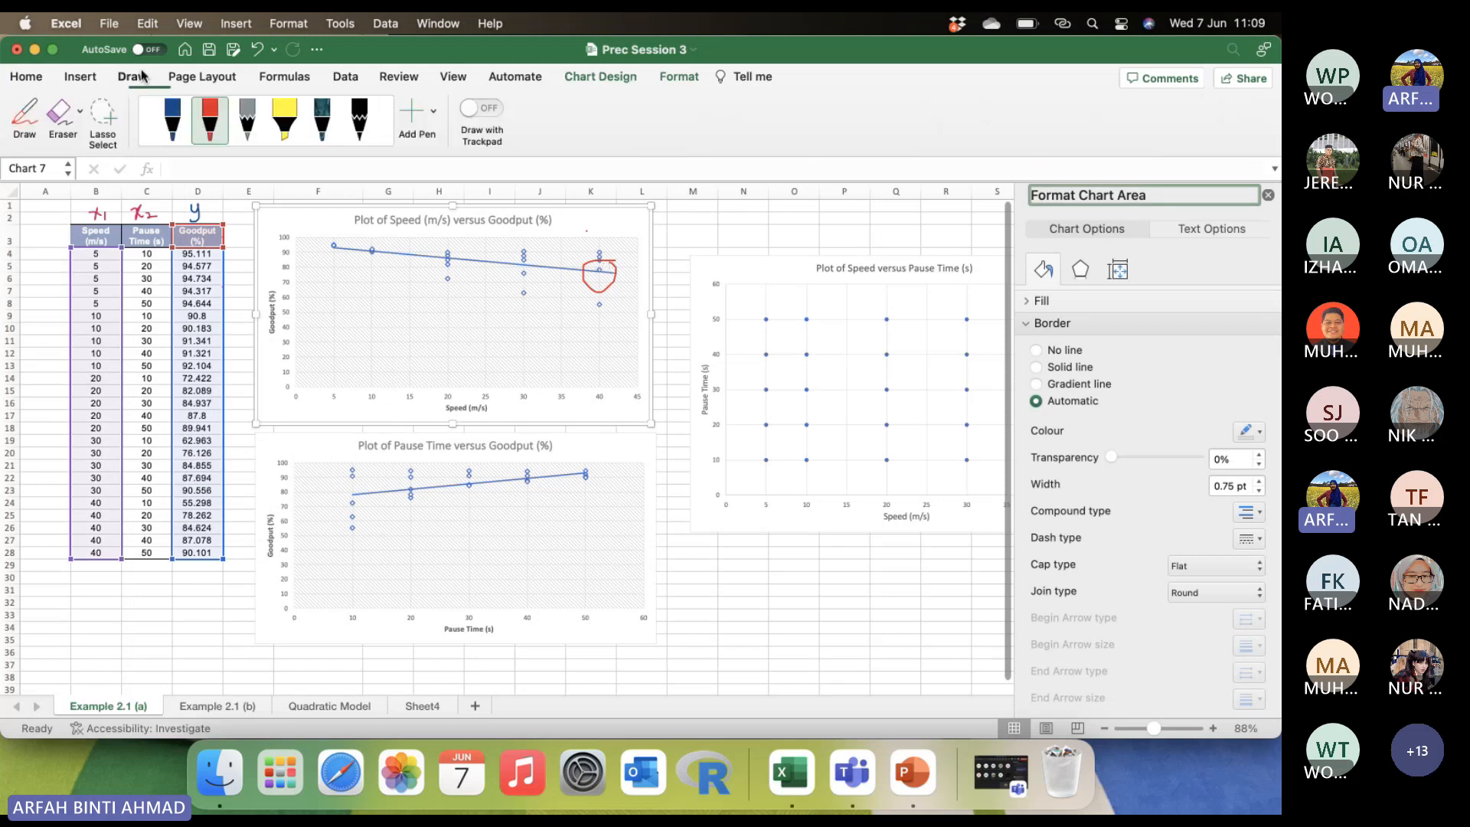
click(331, 115)
mouse_move(615, 266)
mouse_down()
mouse_move(610, 290)
mouse_move(619, 266)
mouse_up()
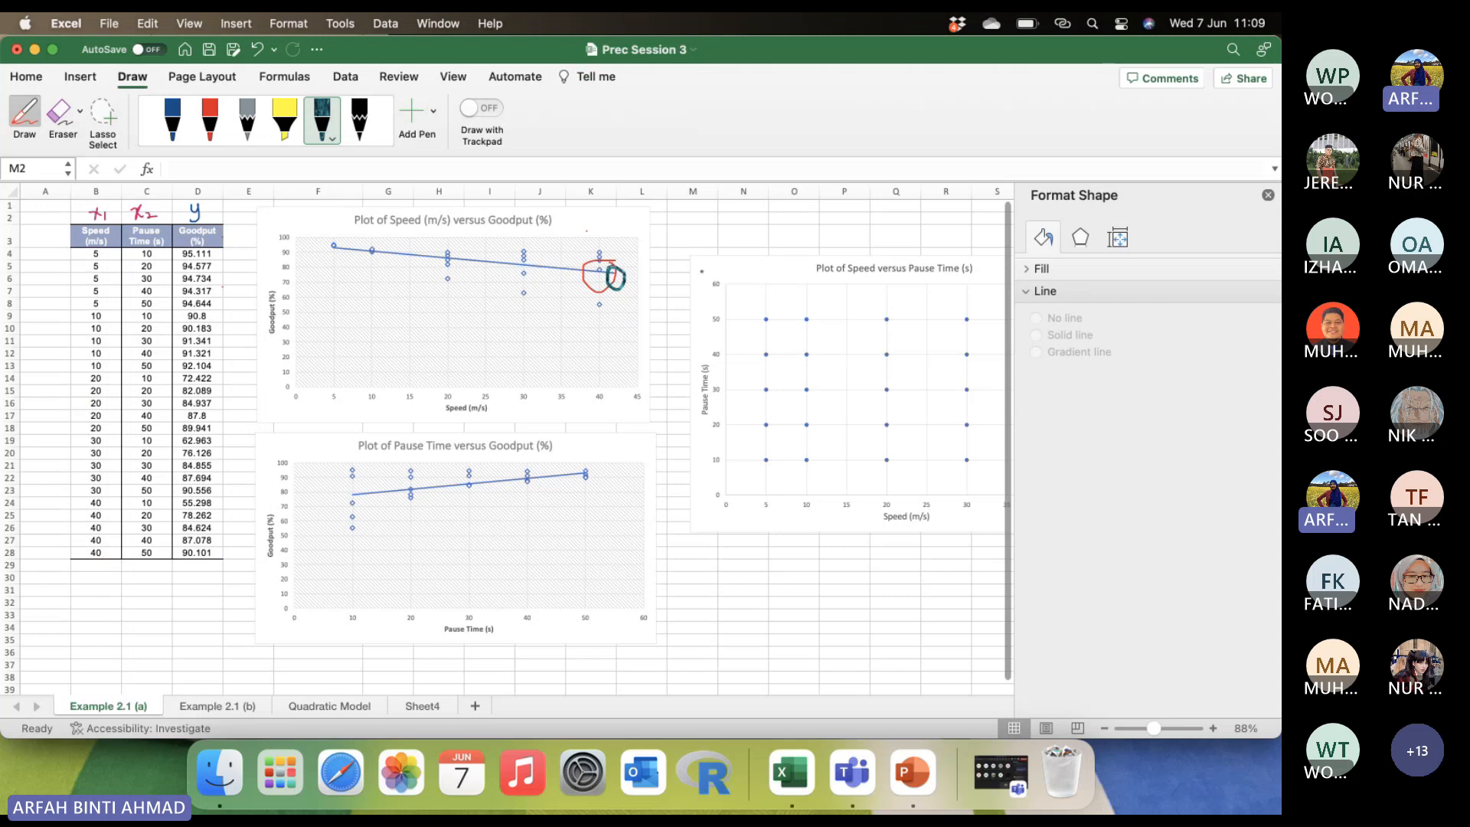
Close the Format Shape pane and erase the red and dark teal circles from the Speed versus Goodput chart.
click(1269, 196)
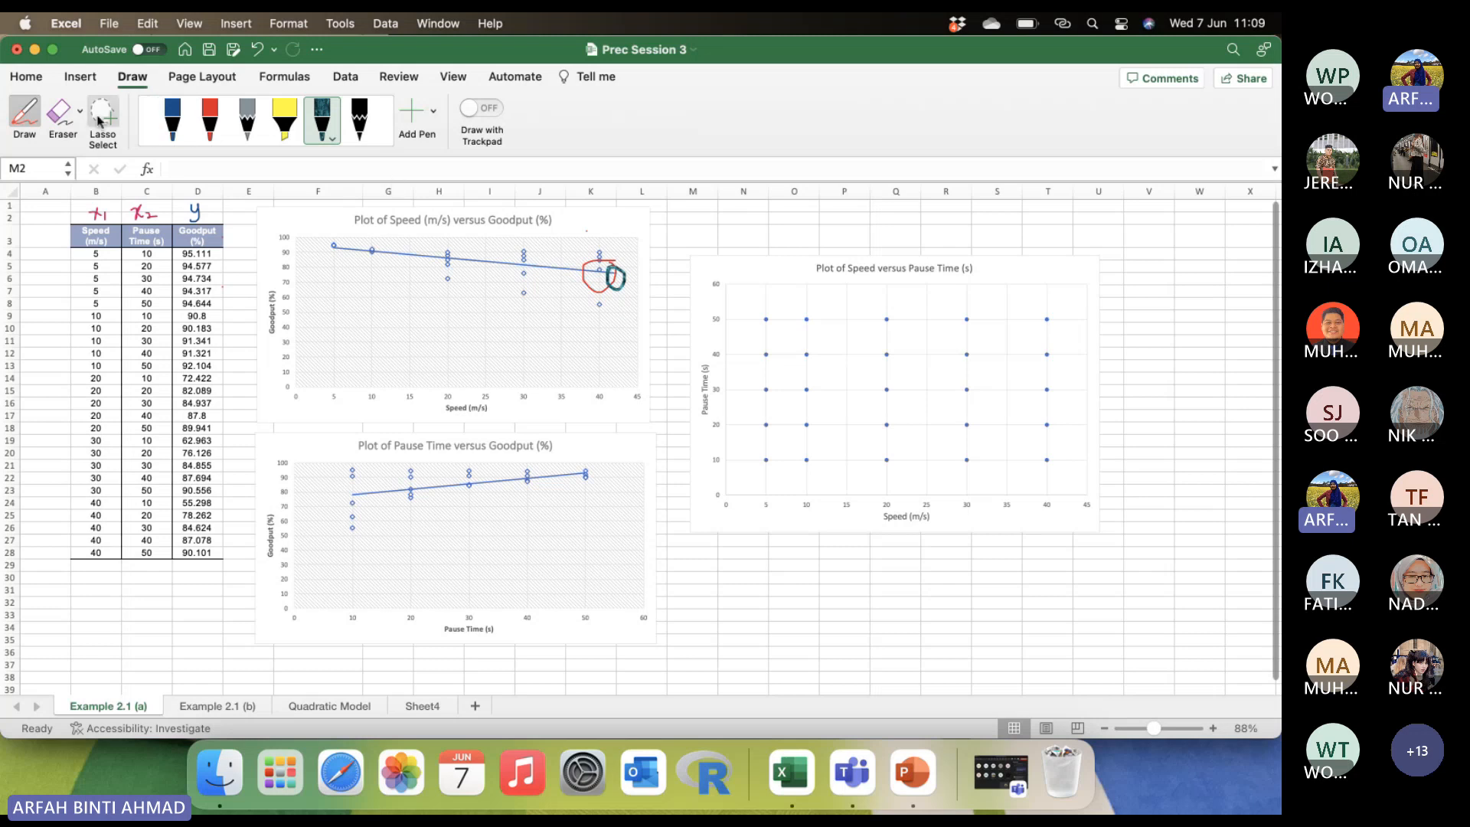
click(61, 113)
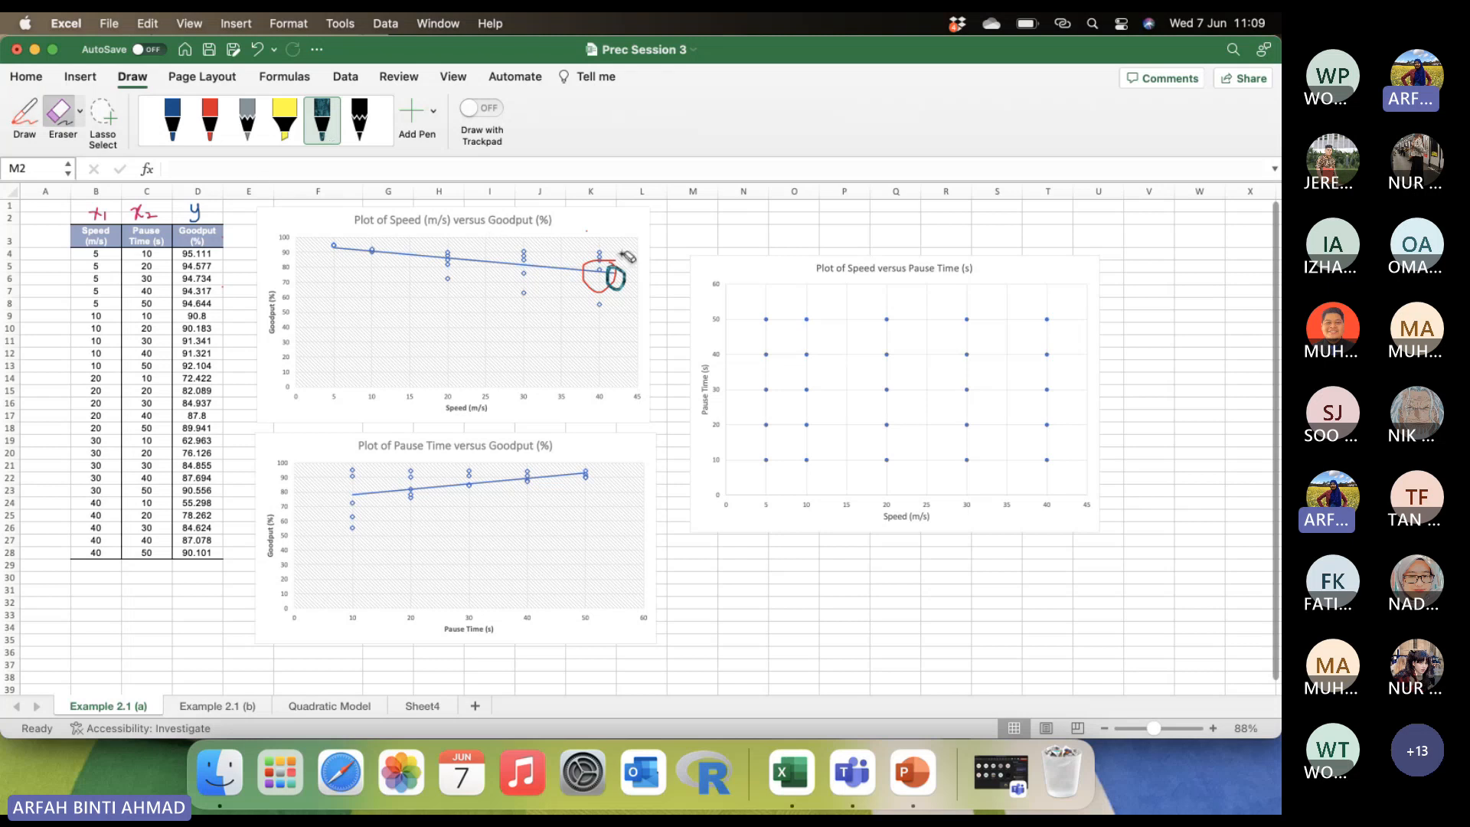
drag(628, 256, 603, 265)
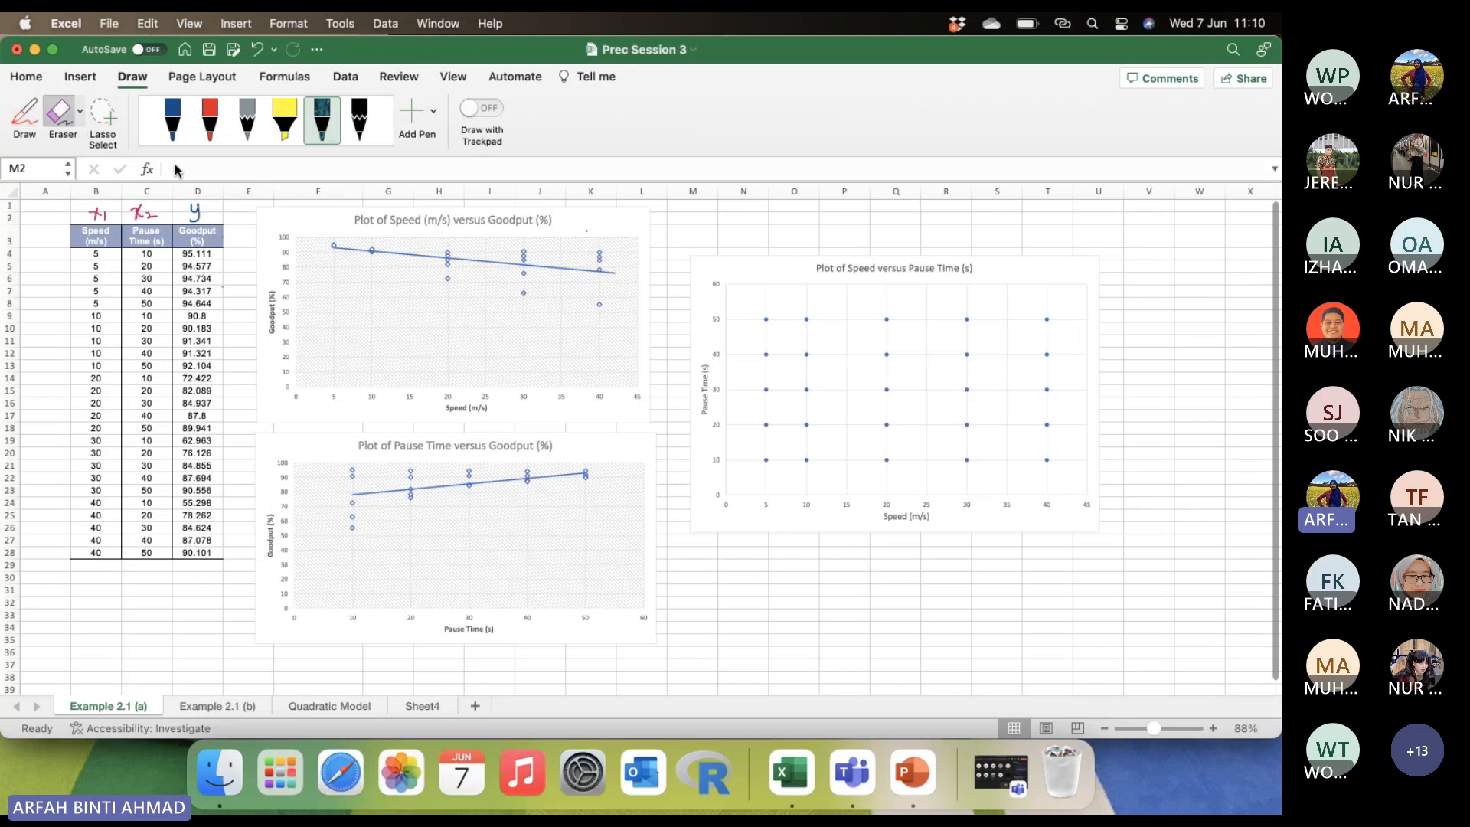
click(25, 113)
mouse_move(605, 259)
mouse_down()
mouse_move(600, 281)
mouse_move(613, 262)
mouse_up()
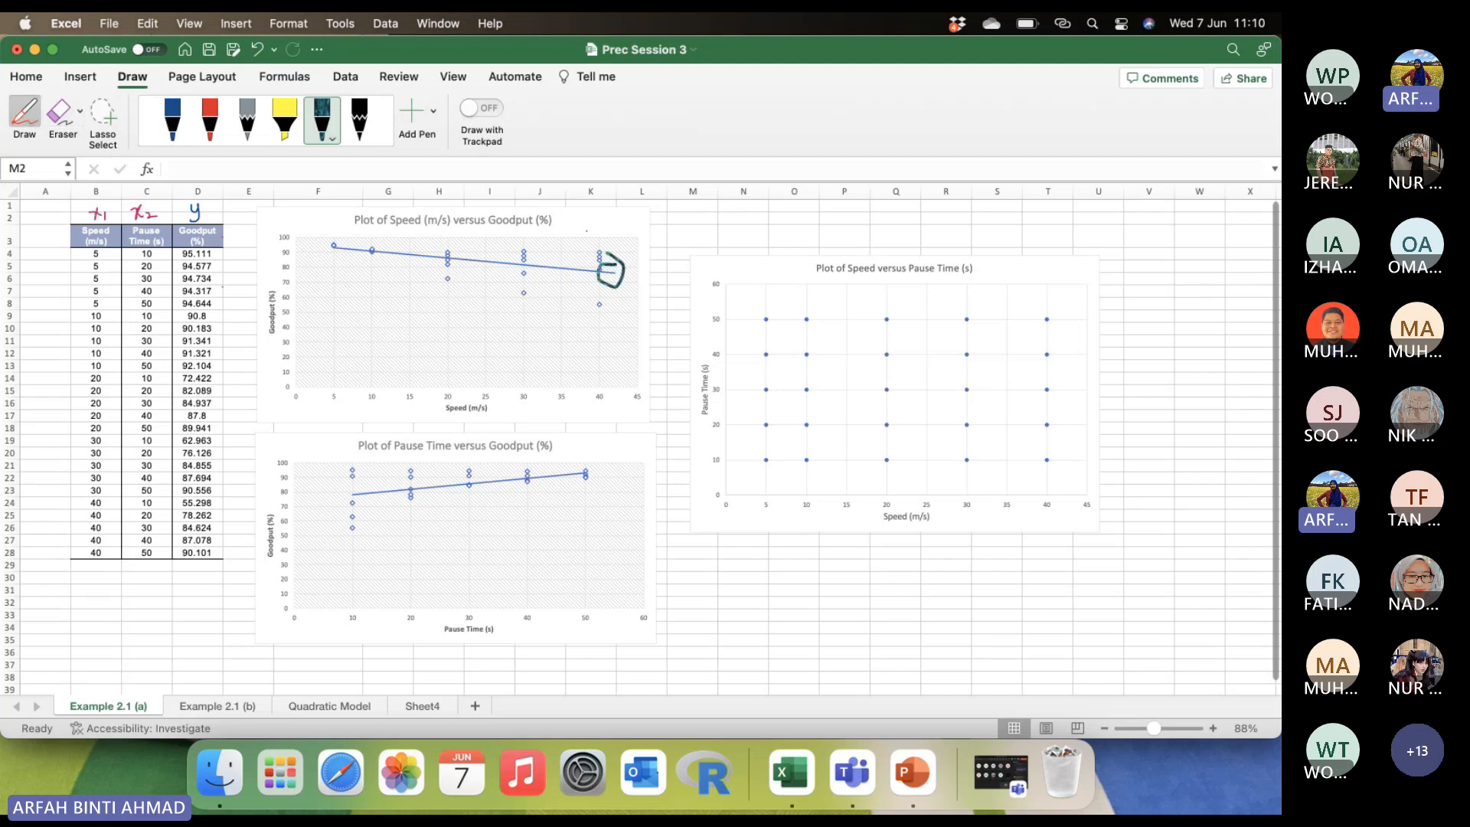
click(59, 112)
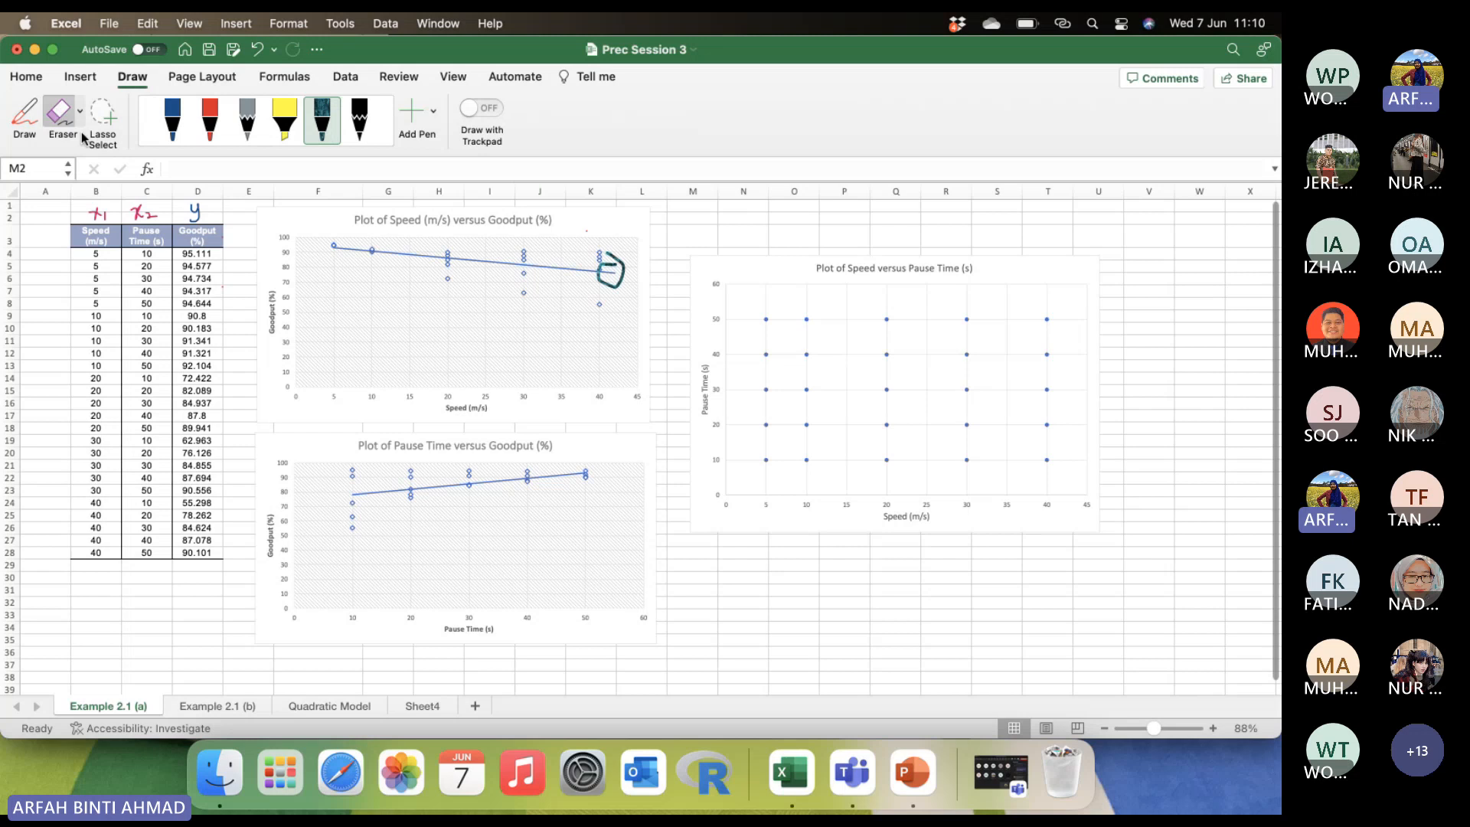
click(613, 270)
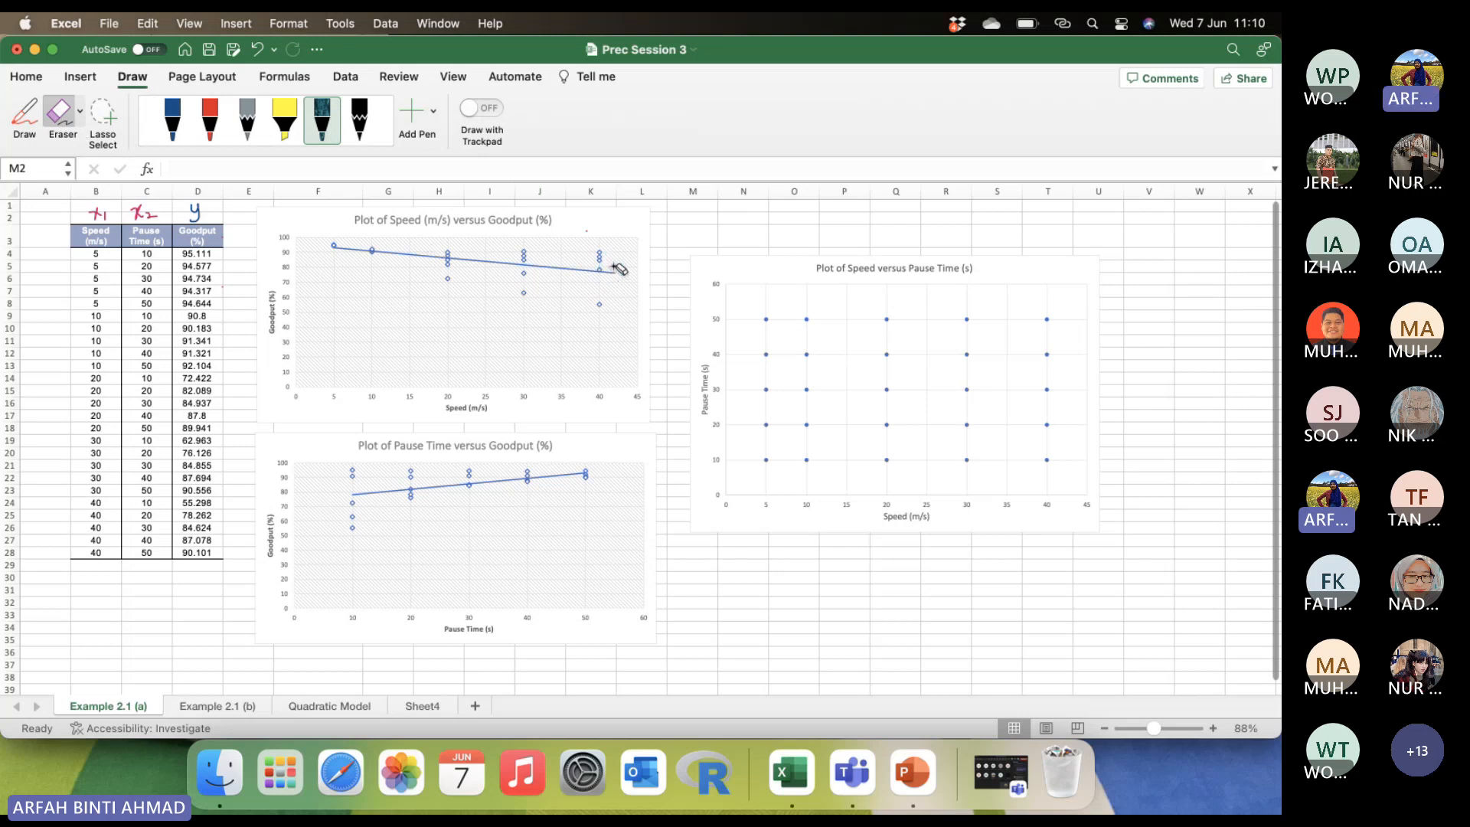
Switch to PowerPoint, present the slide titled The scatter plot, and advance to the Example 2.1 solution slide.
click(914, 774)
click(137, 536)
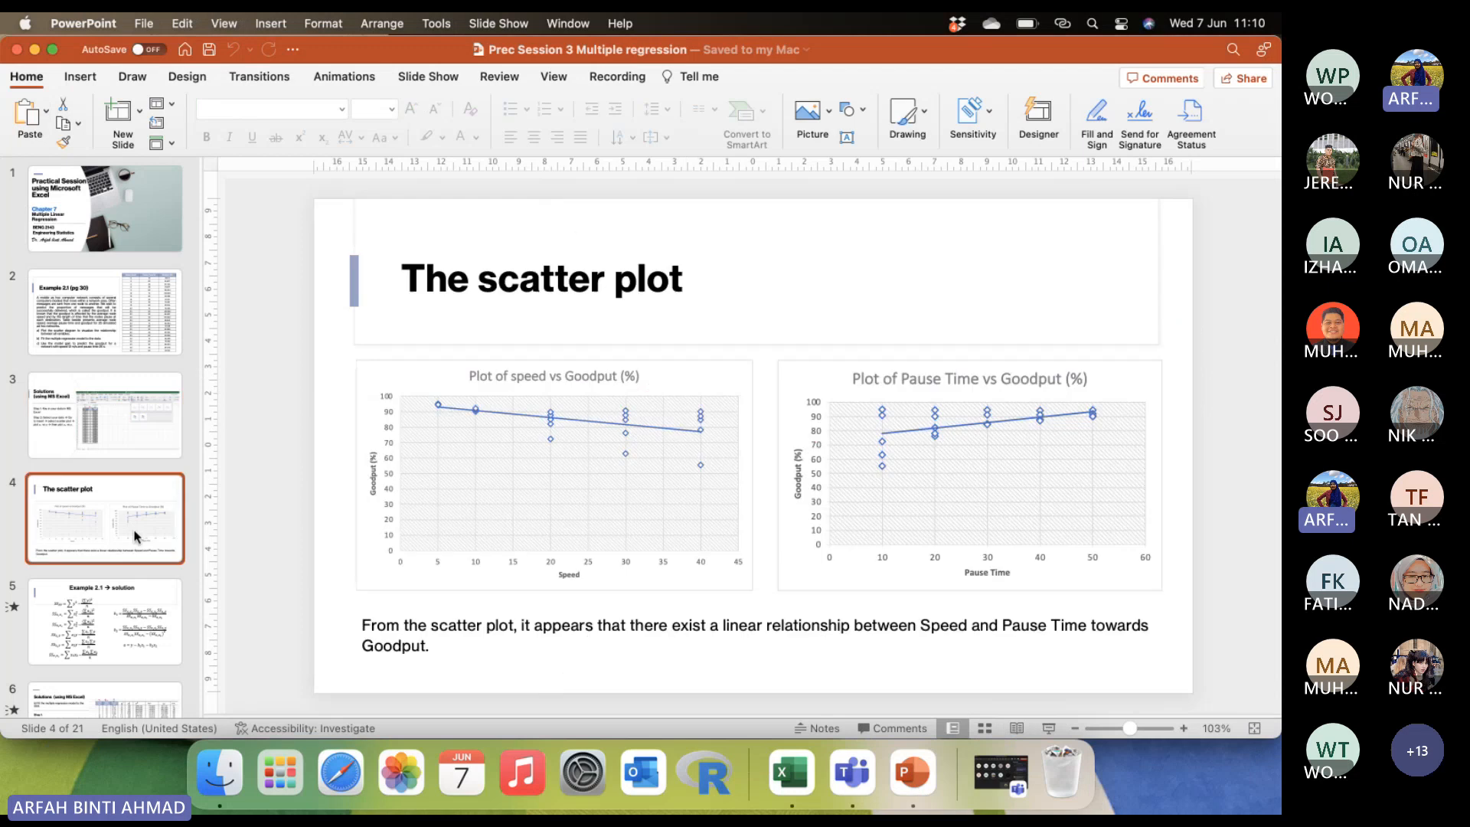
click(1051, 731)
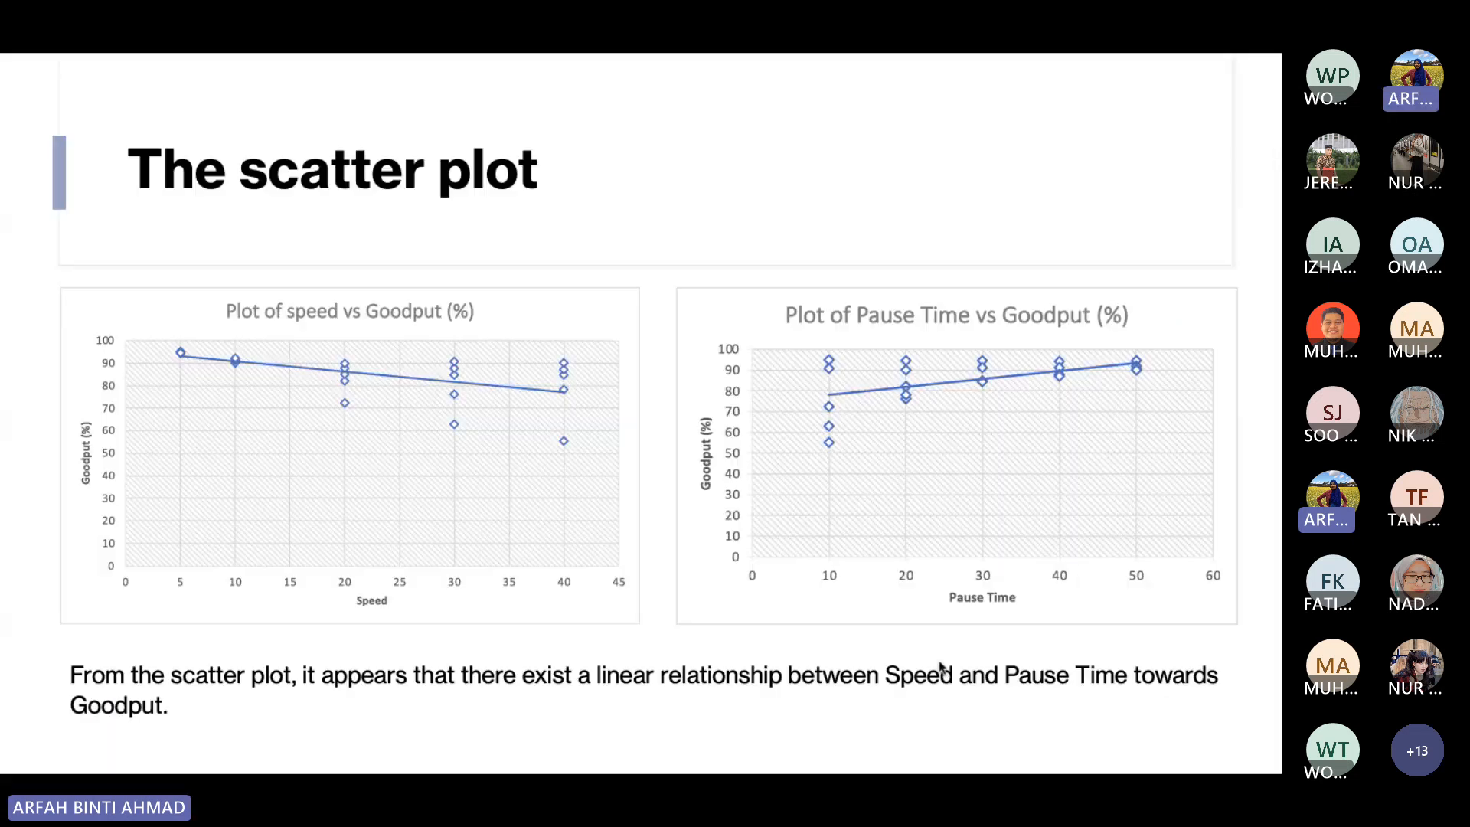
click(1171, 514)
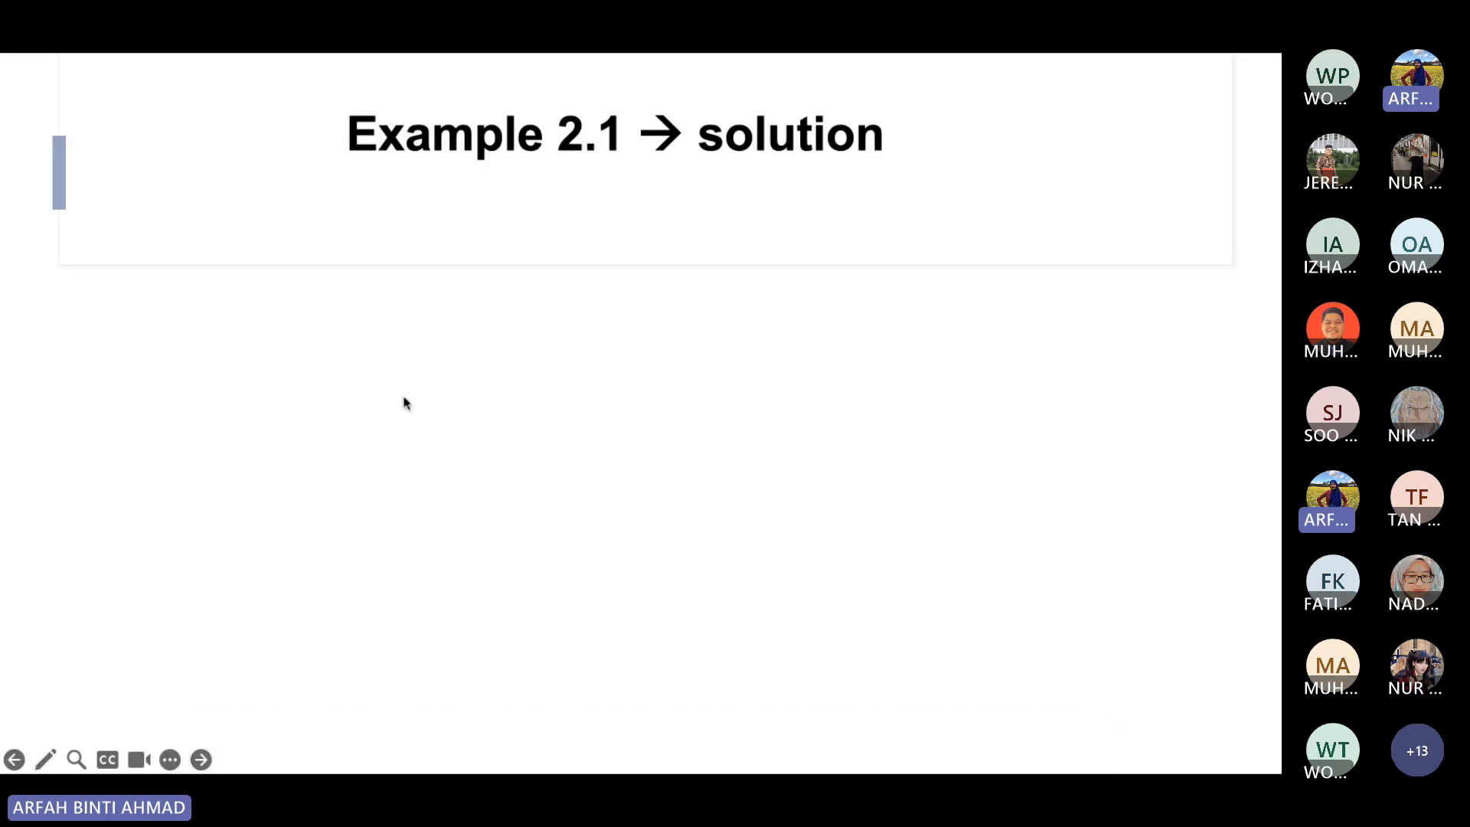
Leave the slide show and restart it from the Example 2.1 (pg 30) slide.
key(Escape)
click(90, 354)
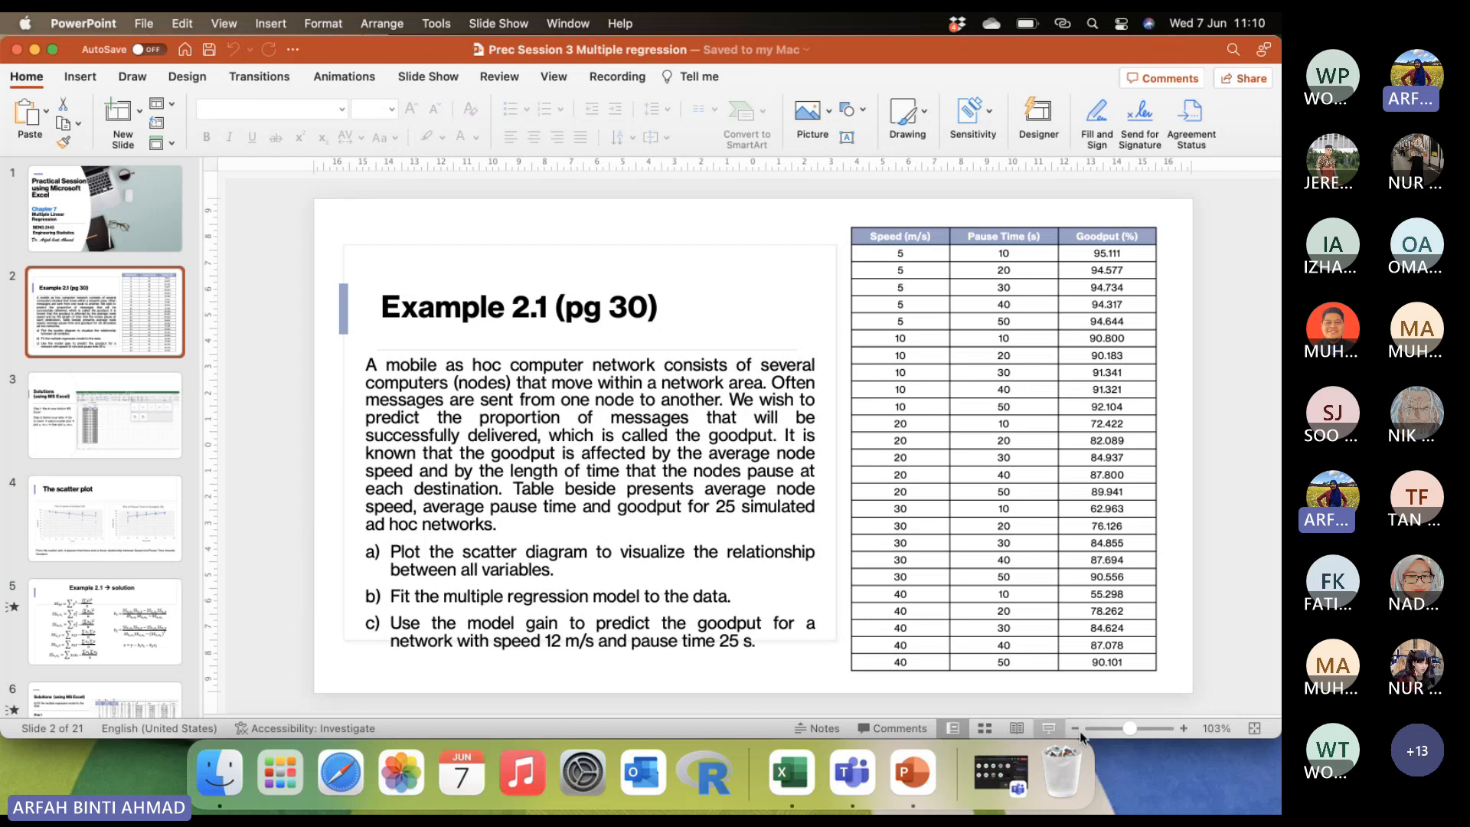
click(1043, 730)
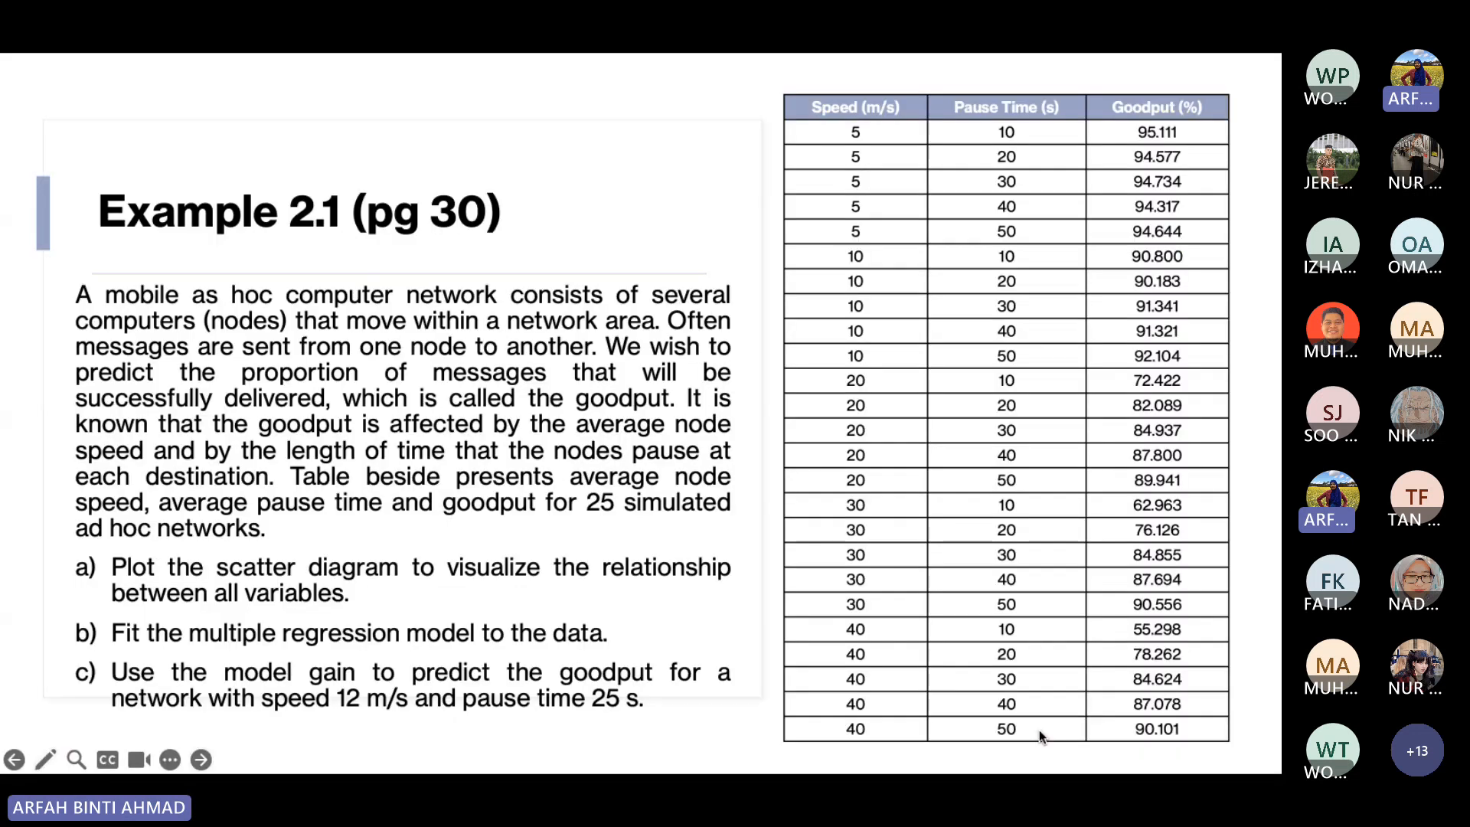
Highlight question b in yellow, marking its letter, underlining the regression model wording, and adding a small mark above "the data".
click(46, 760)
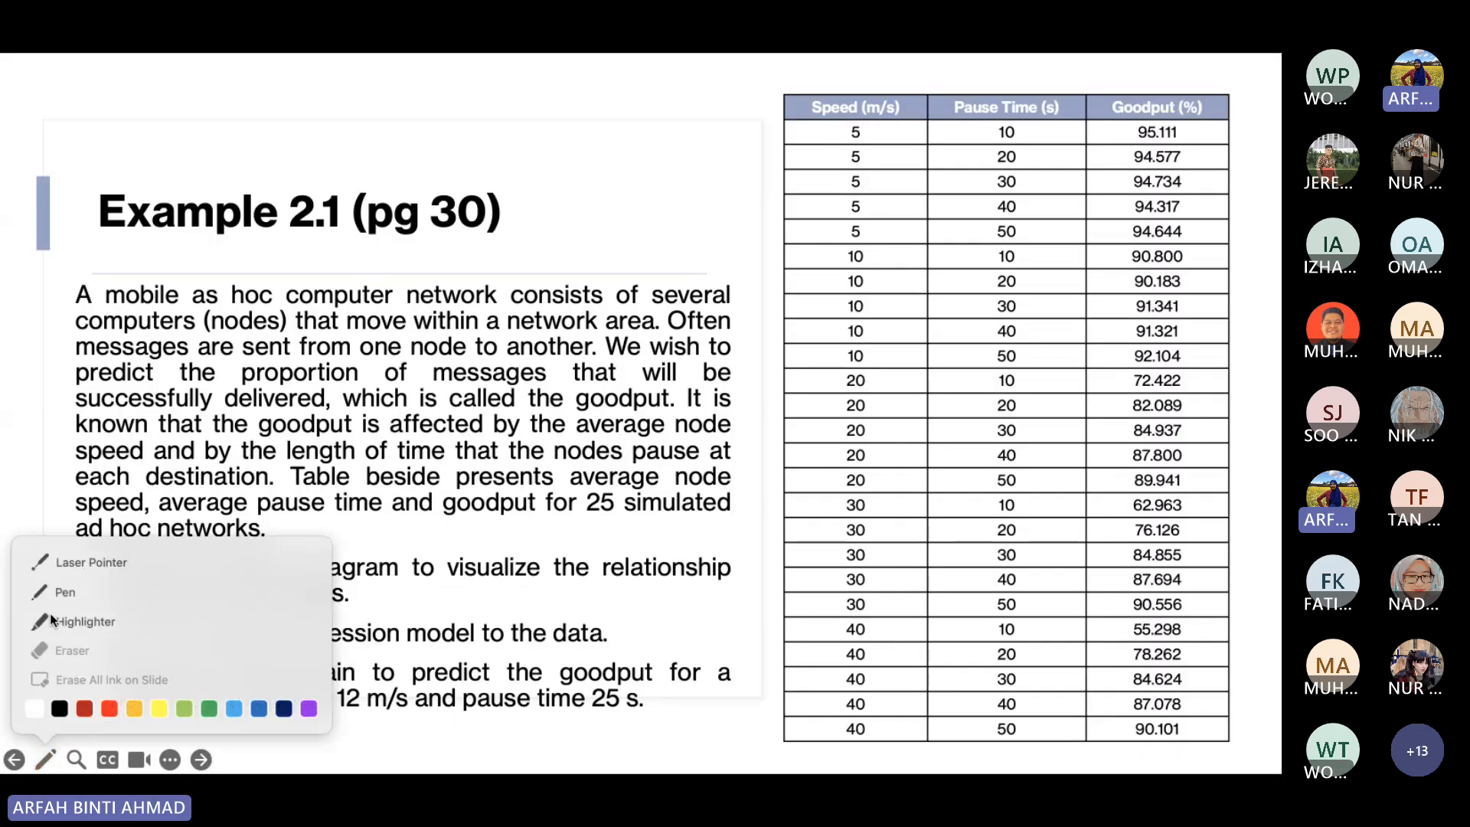
click(70, 622)
drag(68, 646, 137, 609)
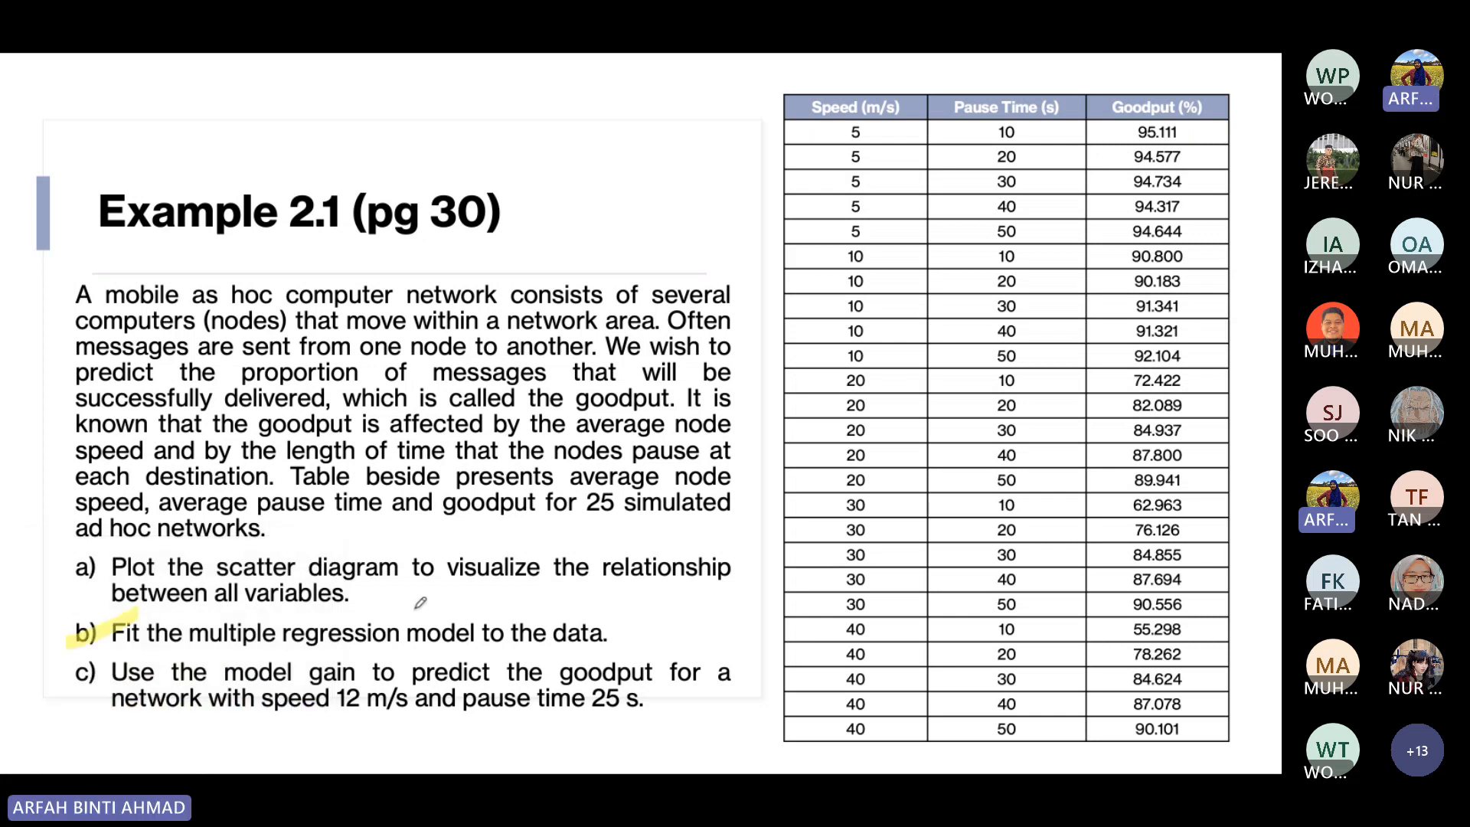
mouse_move(516, 593)
mouse_down()
mouse_move(528, 636)
mouse_move(540, 613)
mouse_up()
drag(312, 653, 576, 653)
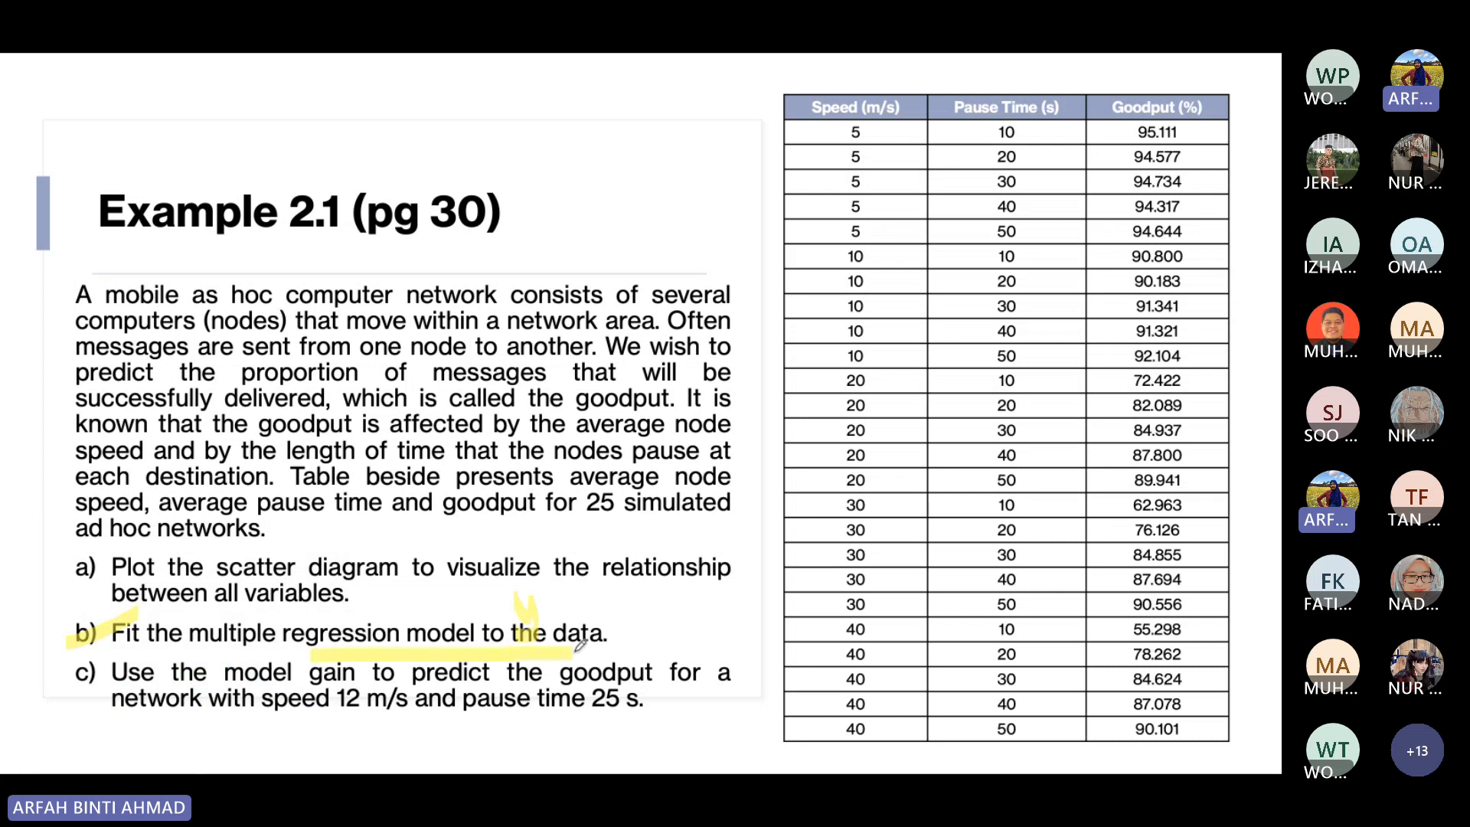
Annotate the end of question b above the word "data" with the red pen.
click(52, 762)
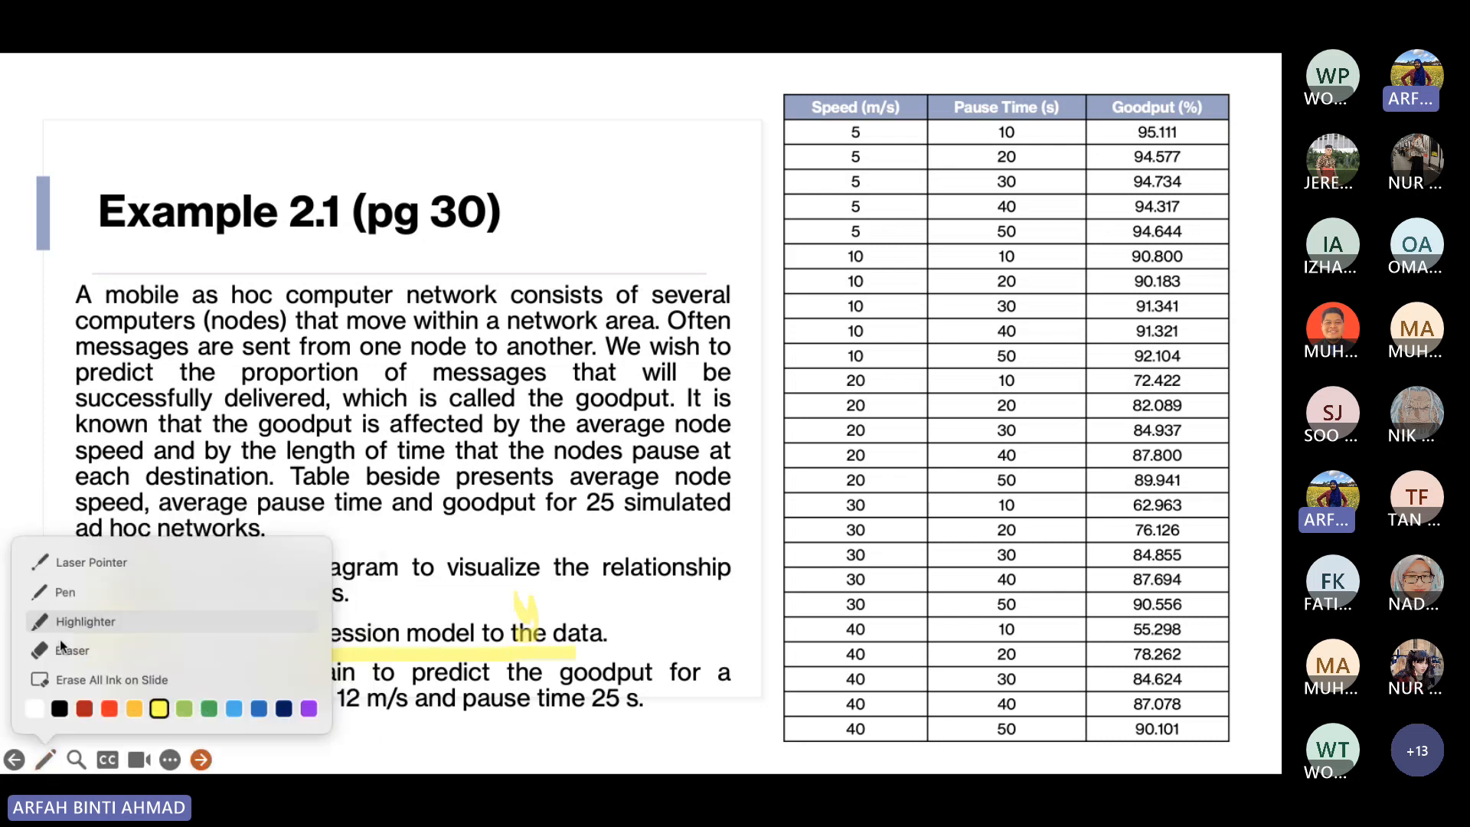
click(75, 592)
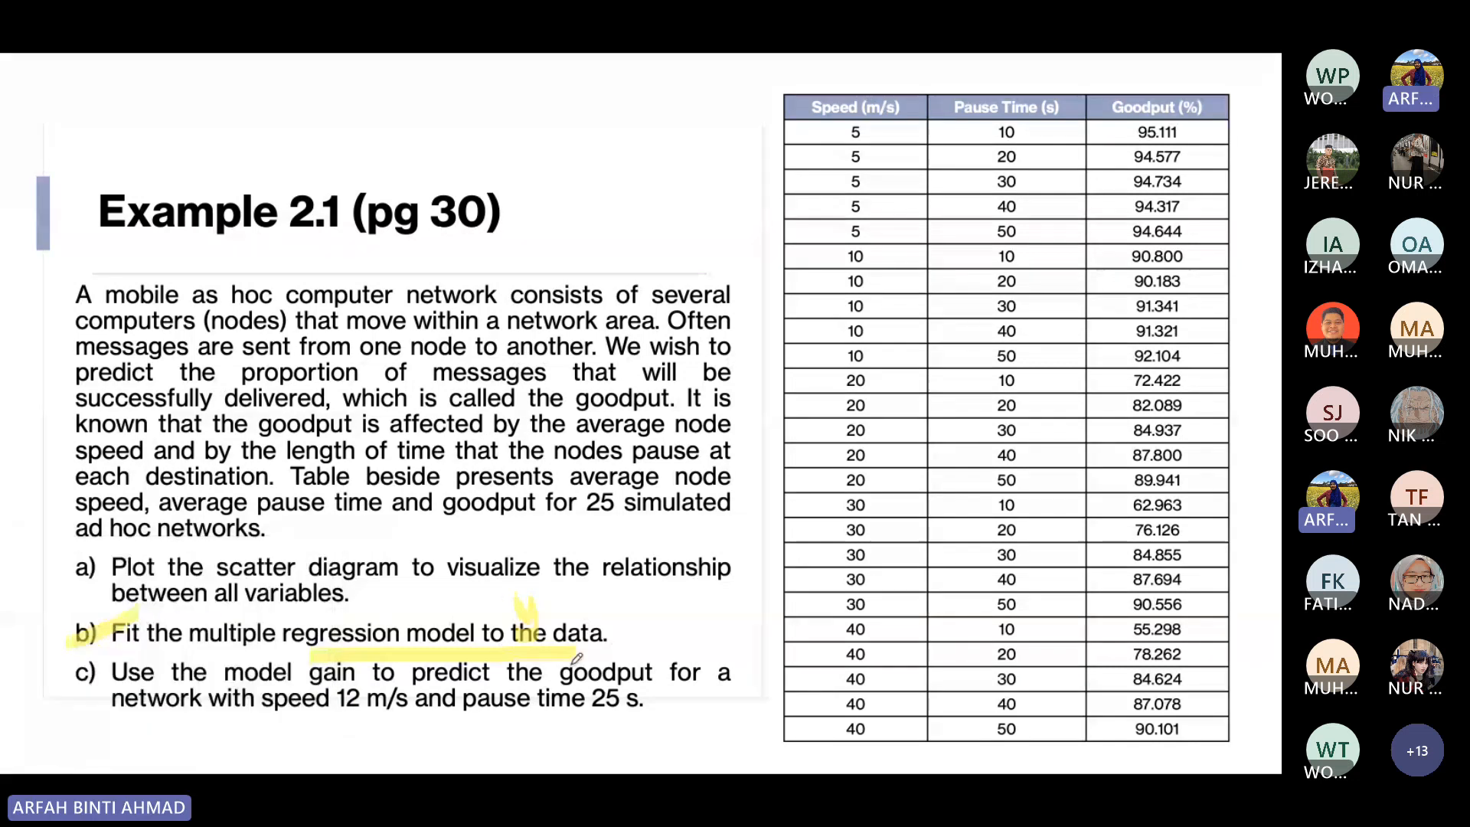
drag(570, 624, 622, 595)
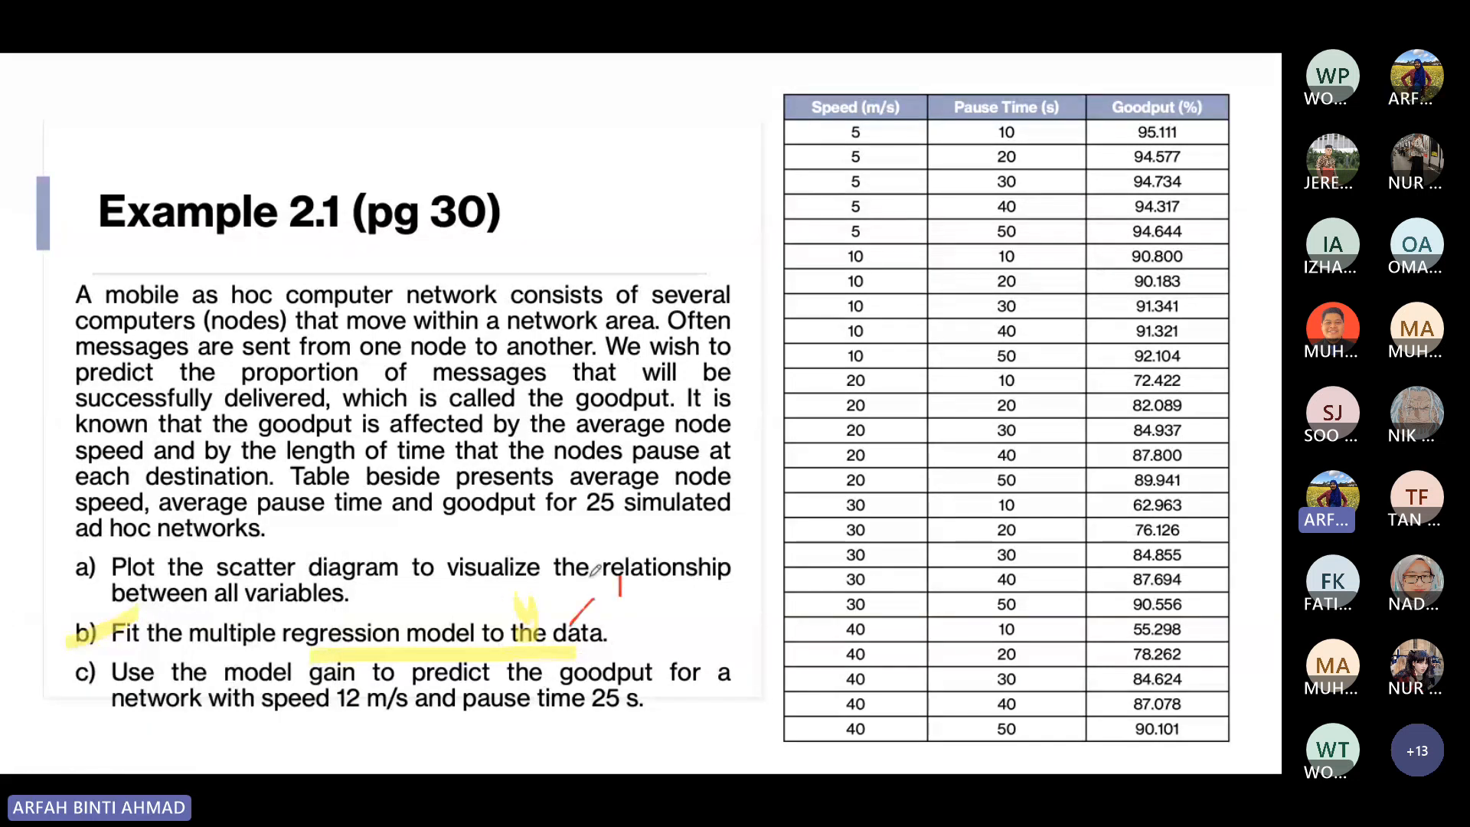
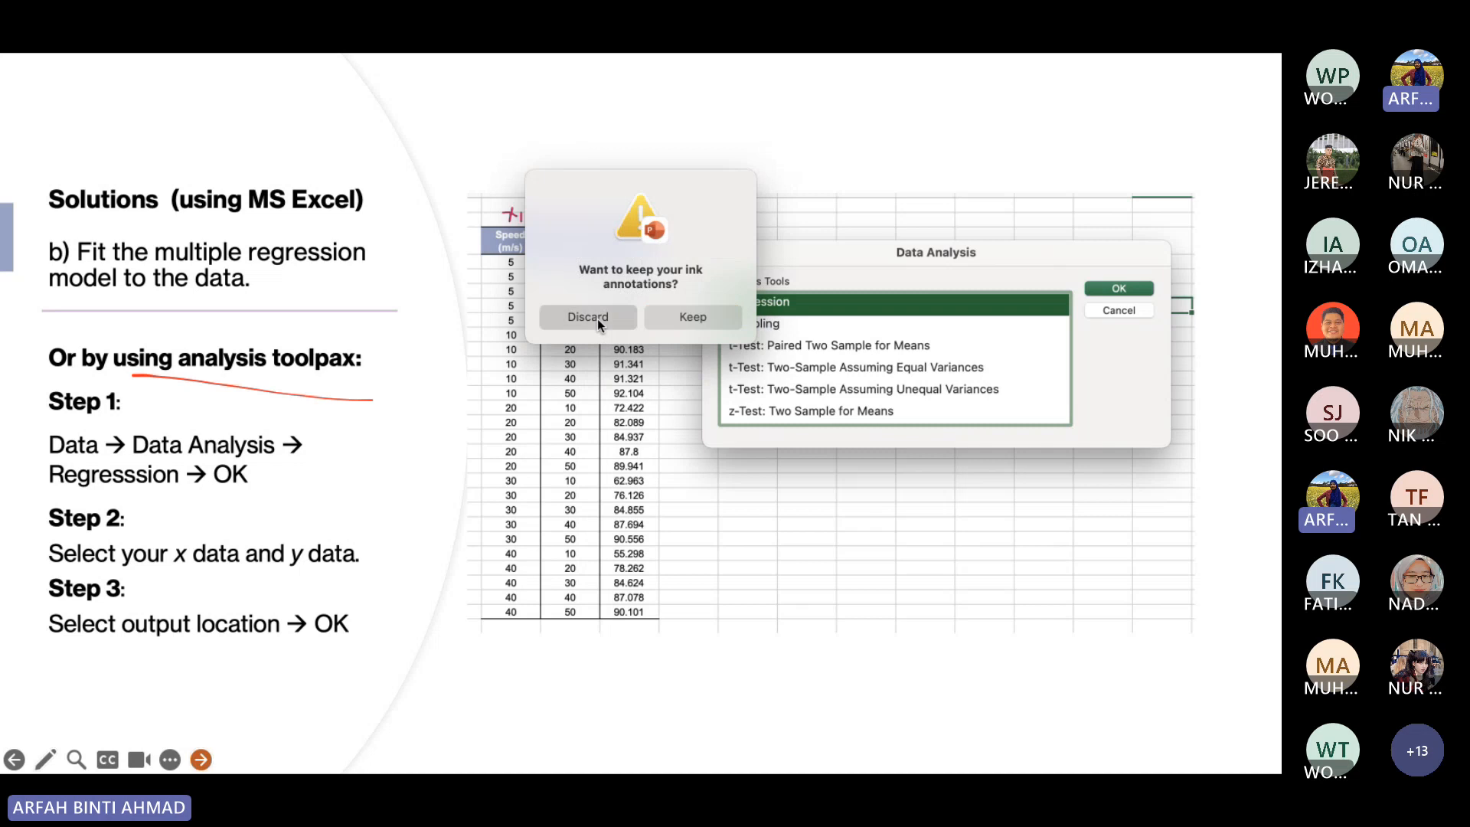
Discard the slide show's ink annotations and switch to the Excel workbook.
click(597, 319)
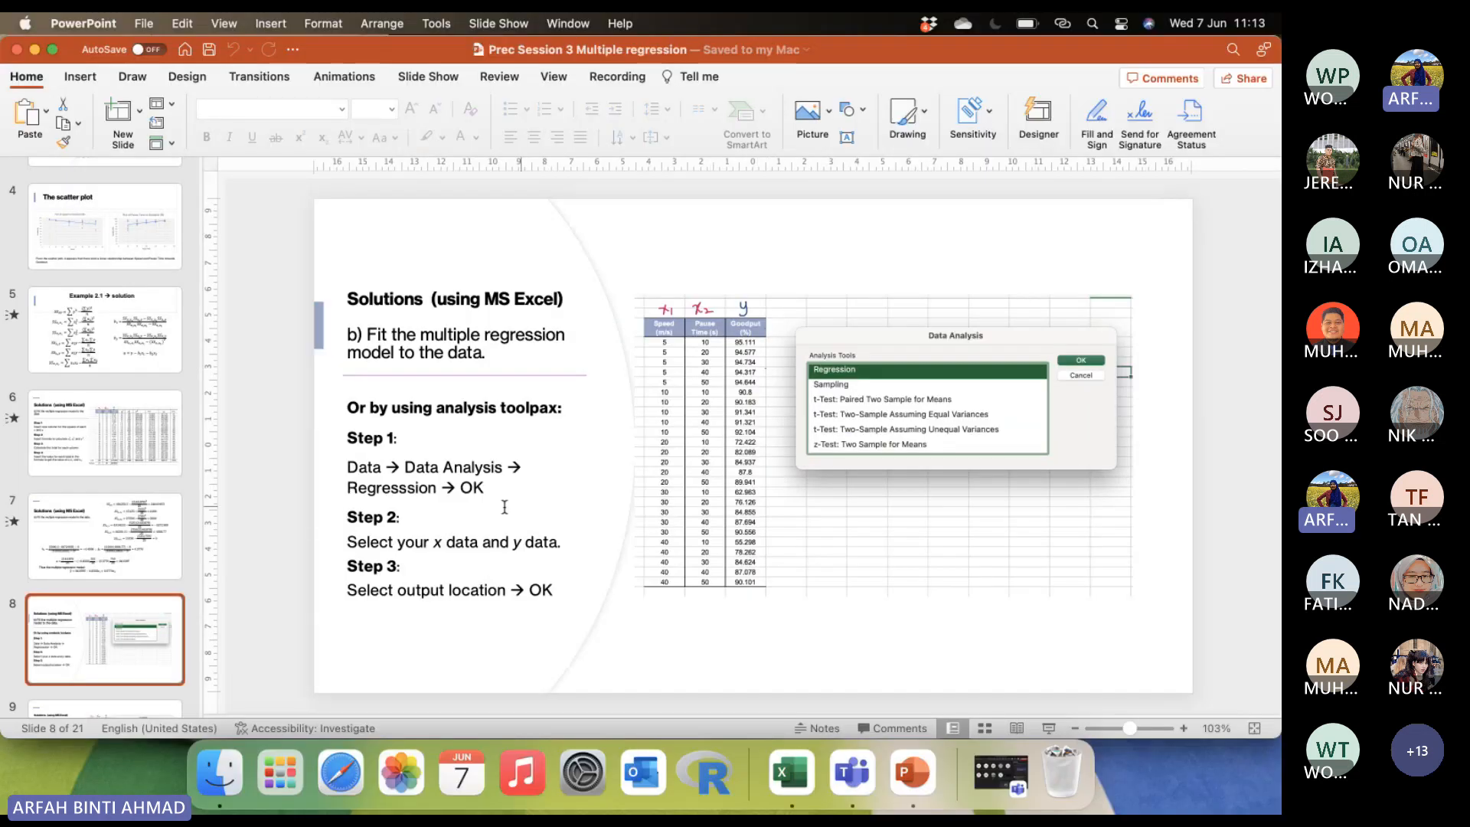
click(792, 782)
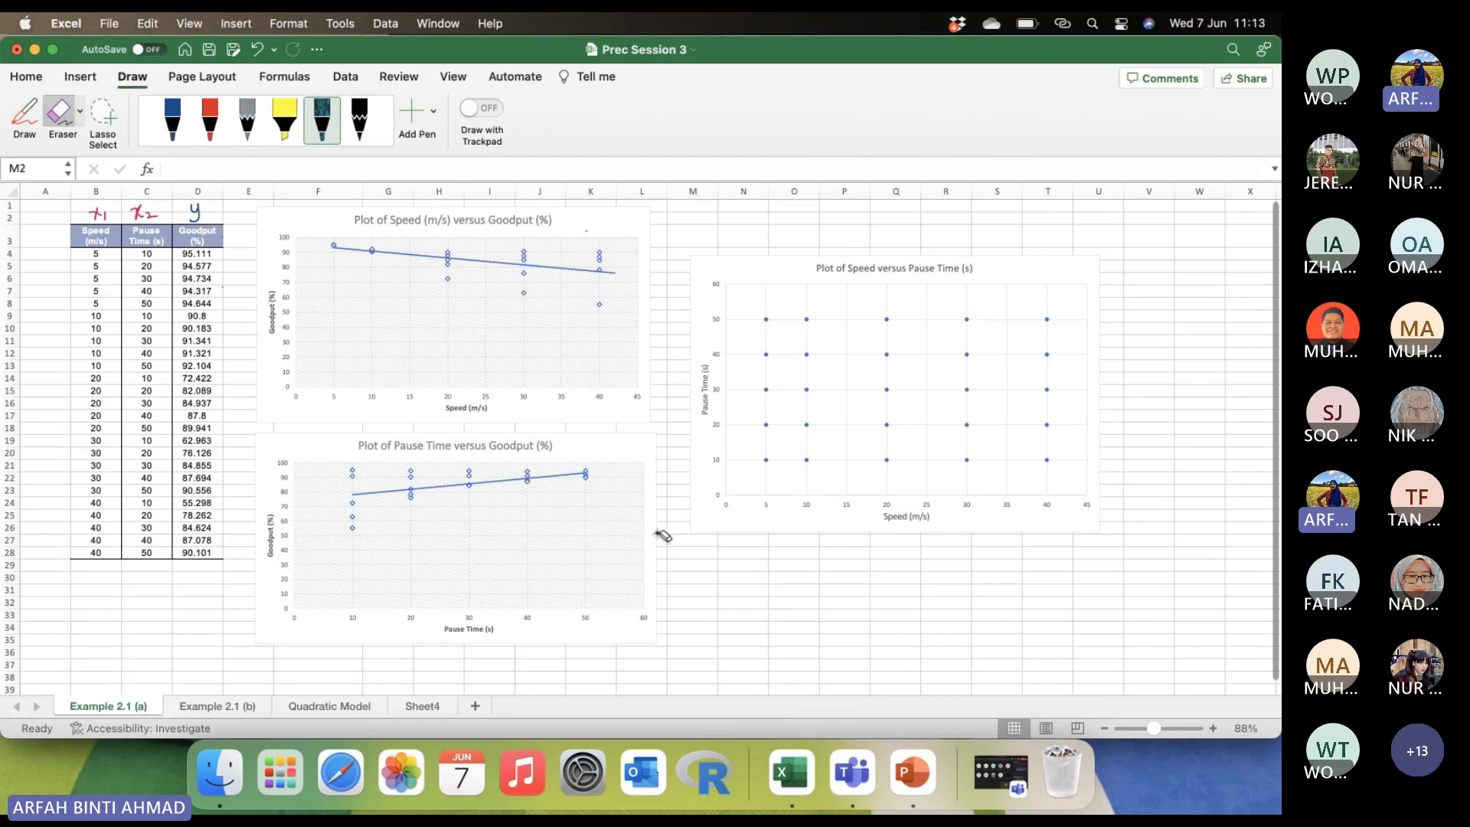
Turn off the eraser and delete all three scatter plots from the Example 2.1 (a) sheet.
click(65, 123)
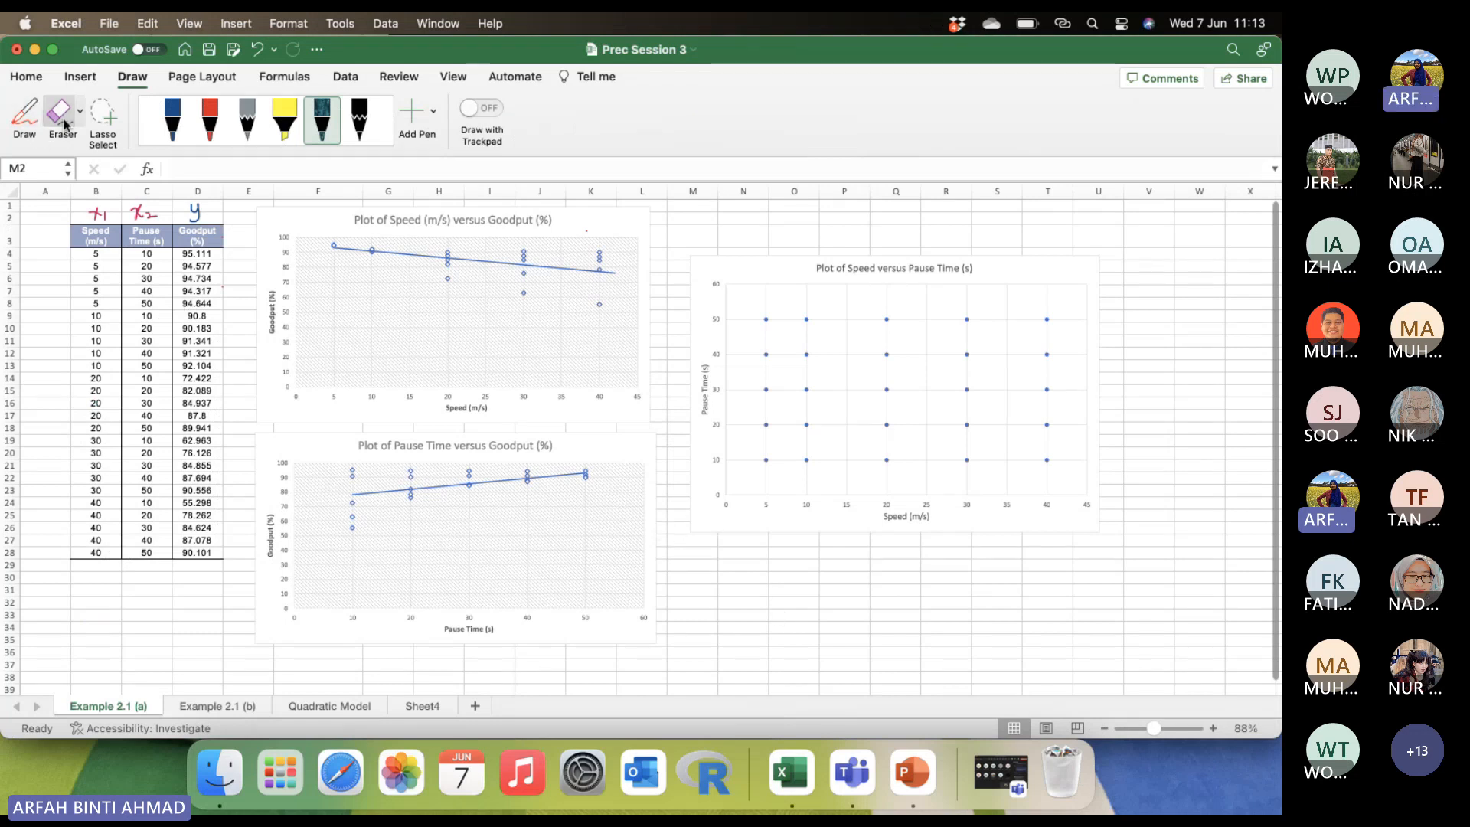
click(188, 641)
click(258, 602)
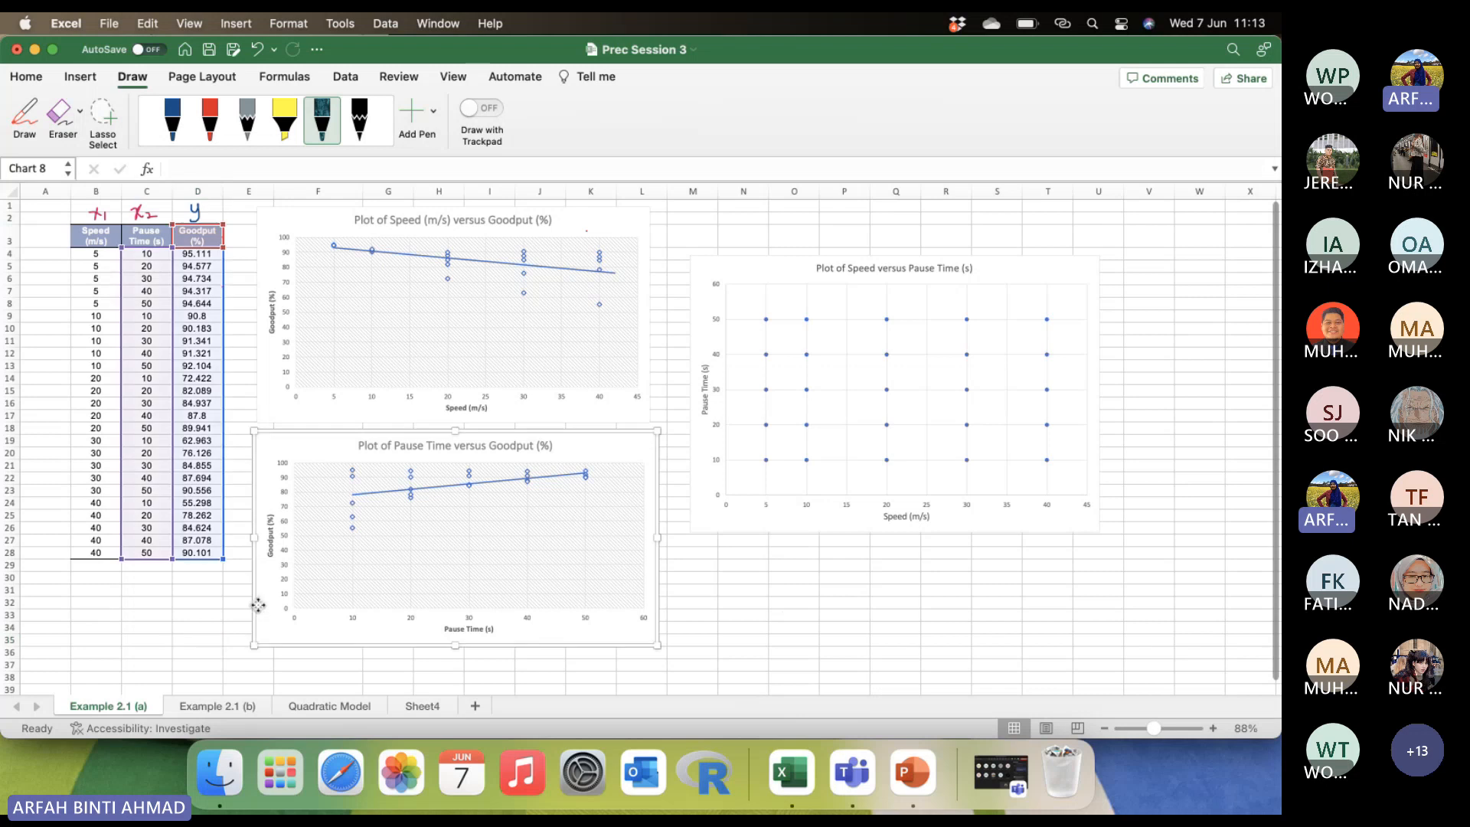
key(Delete)
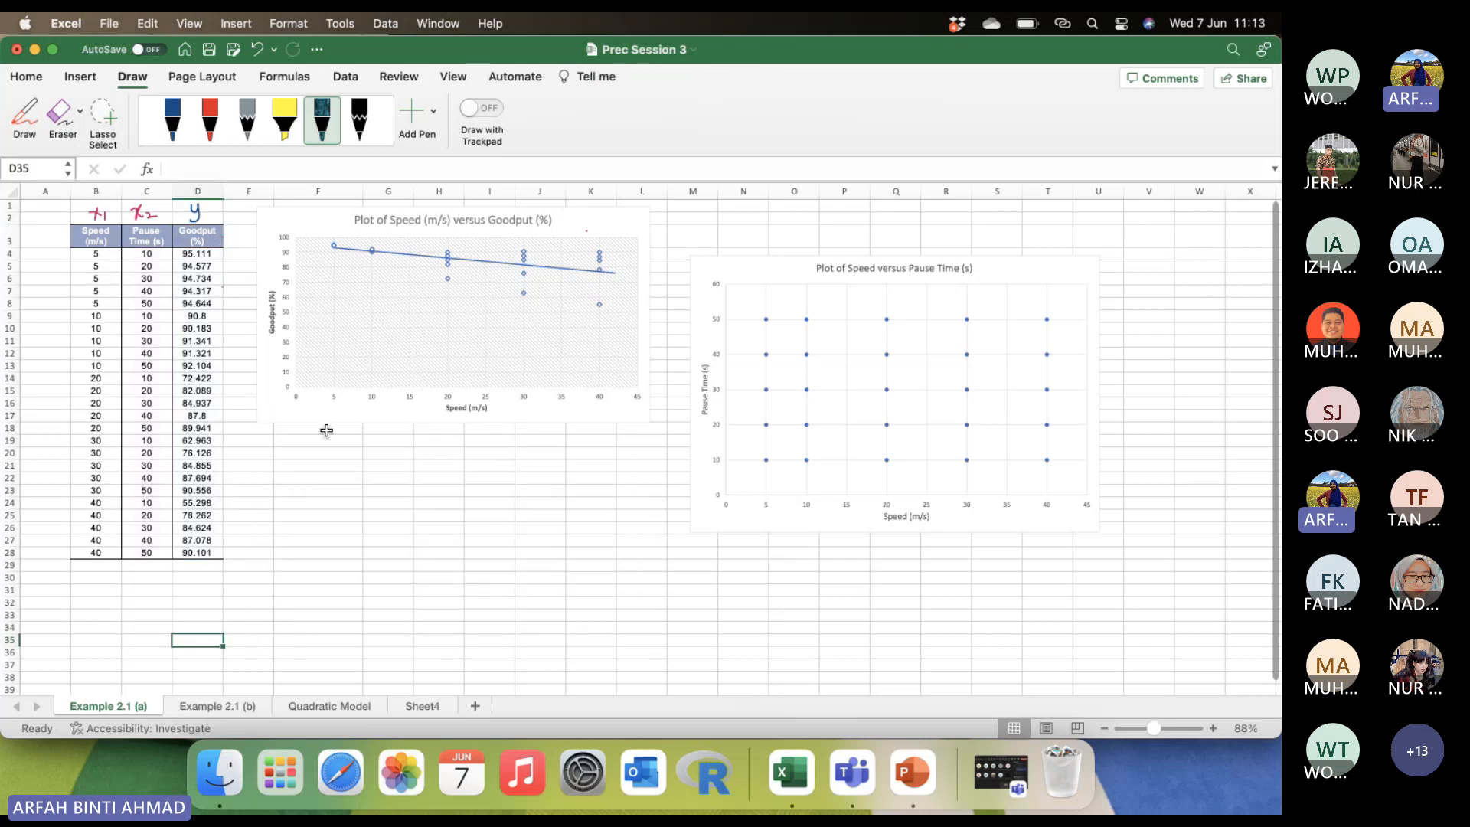
click(288, 411)
key(Delete)
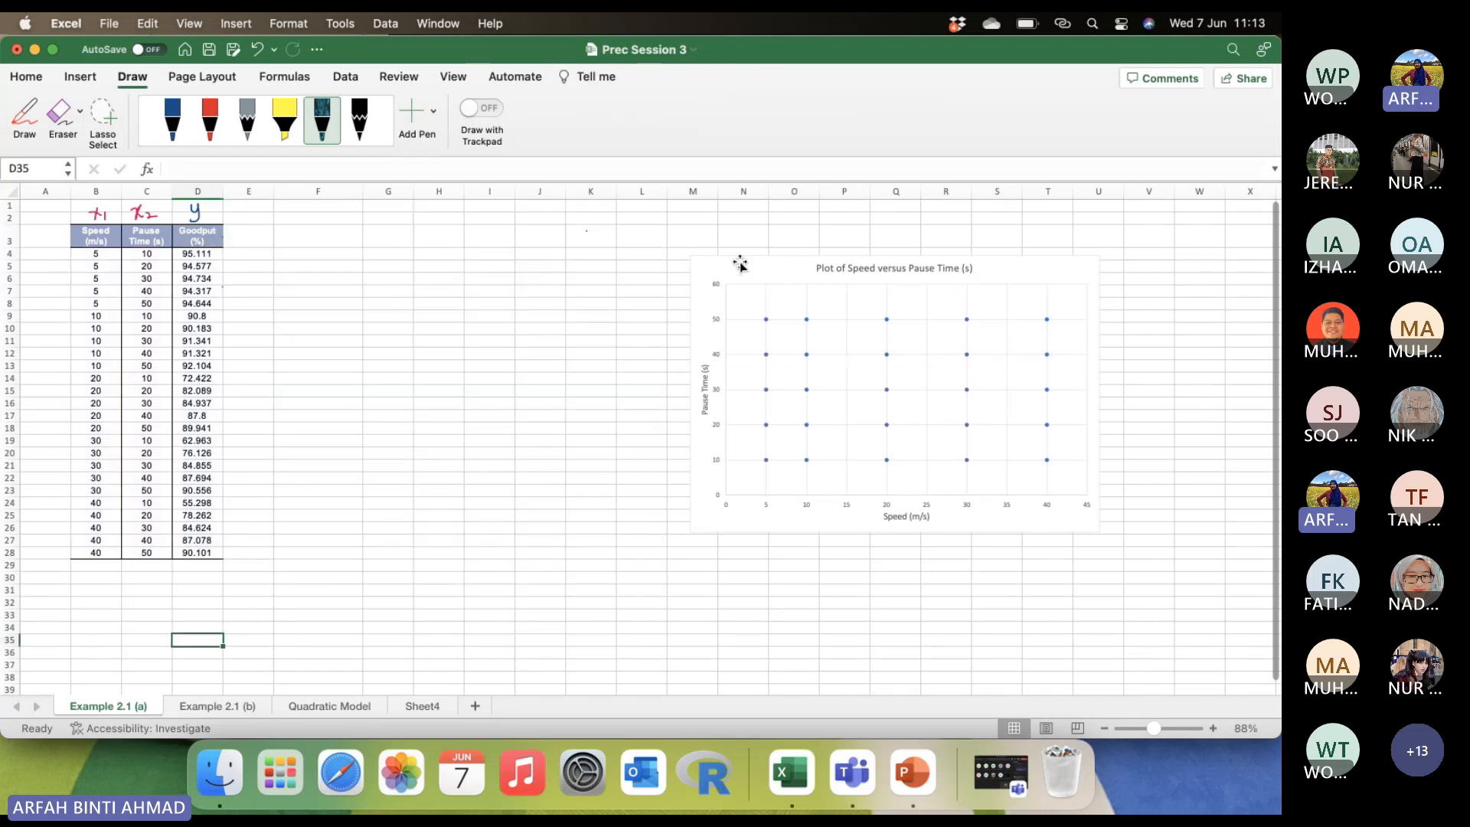
click(739, 263)
key(Delete)
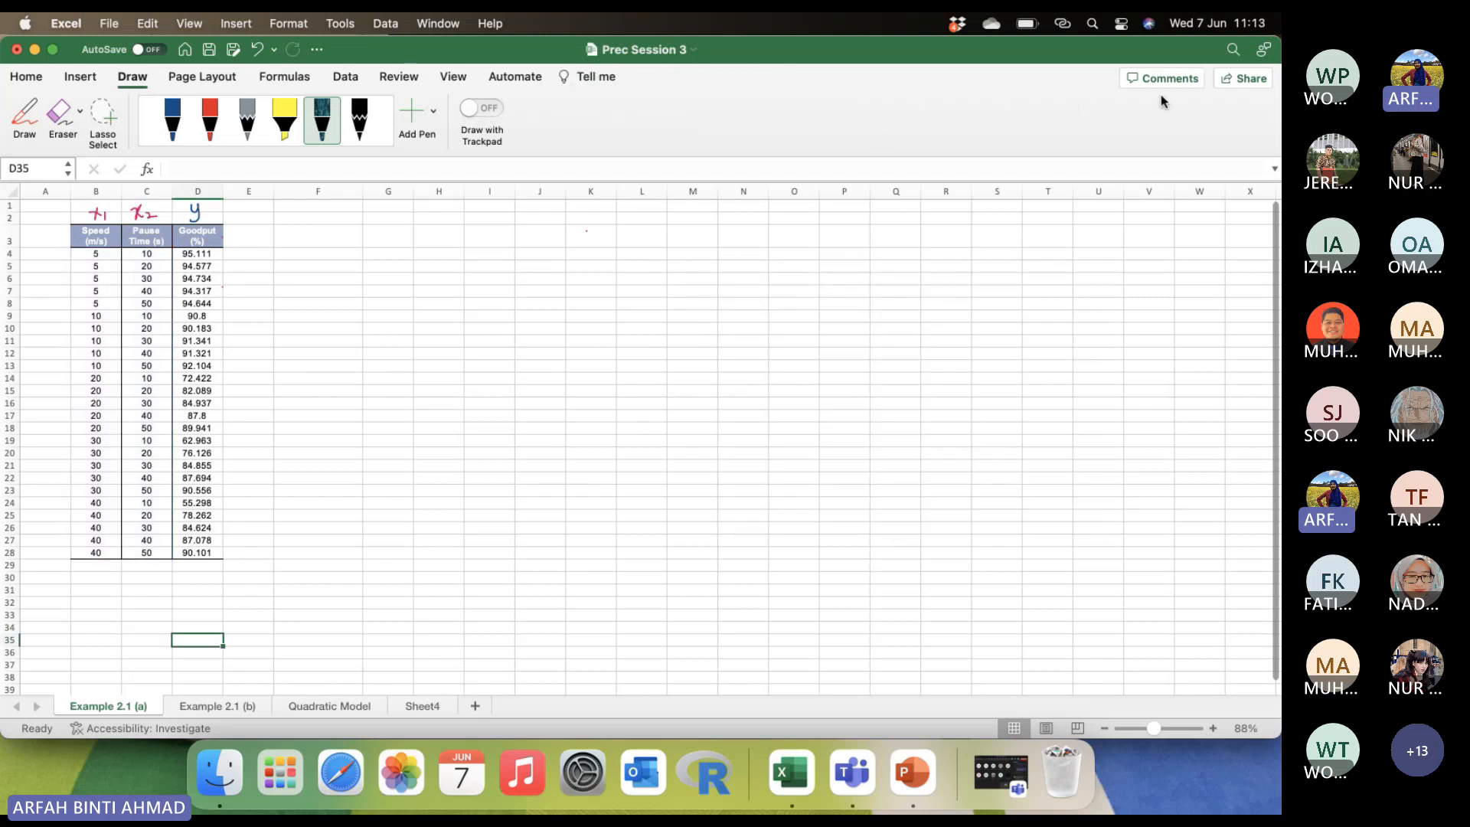
click(379, 377)
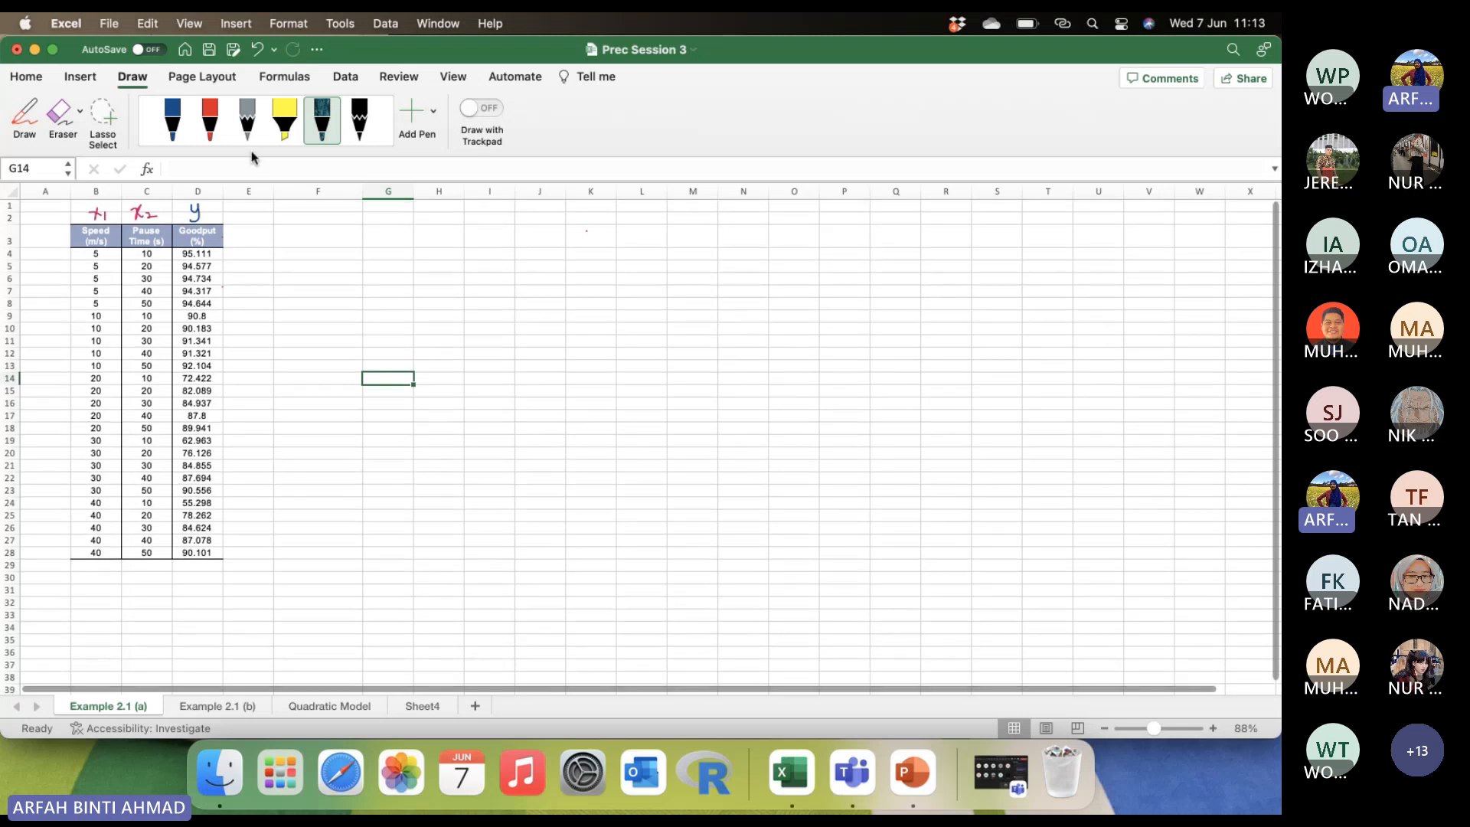
Start the Regression tool from the Data Analysis tools.
click(26, 77)
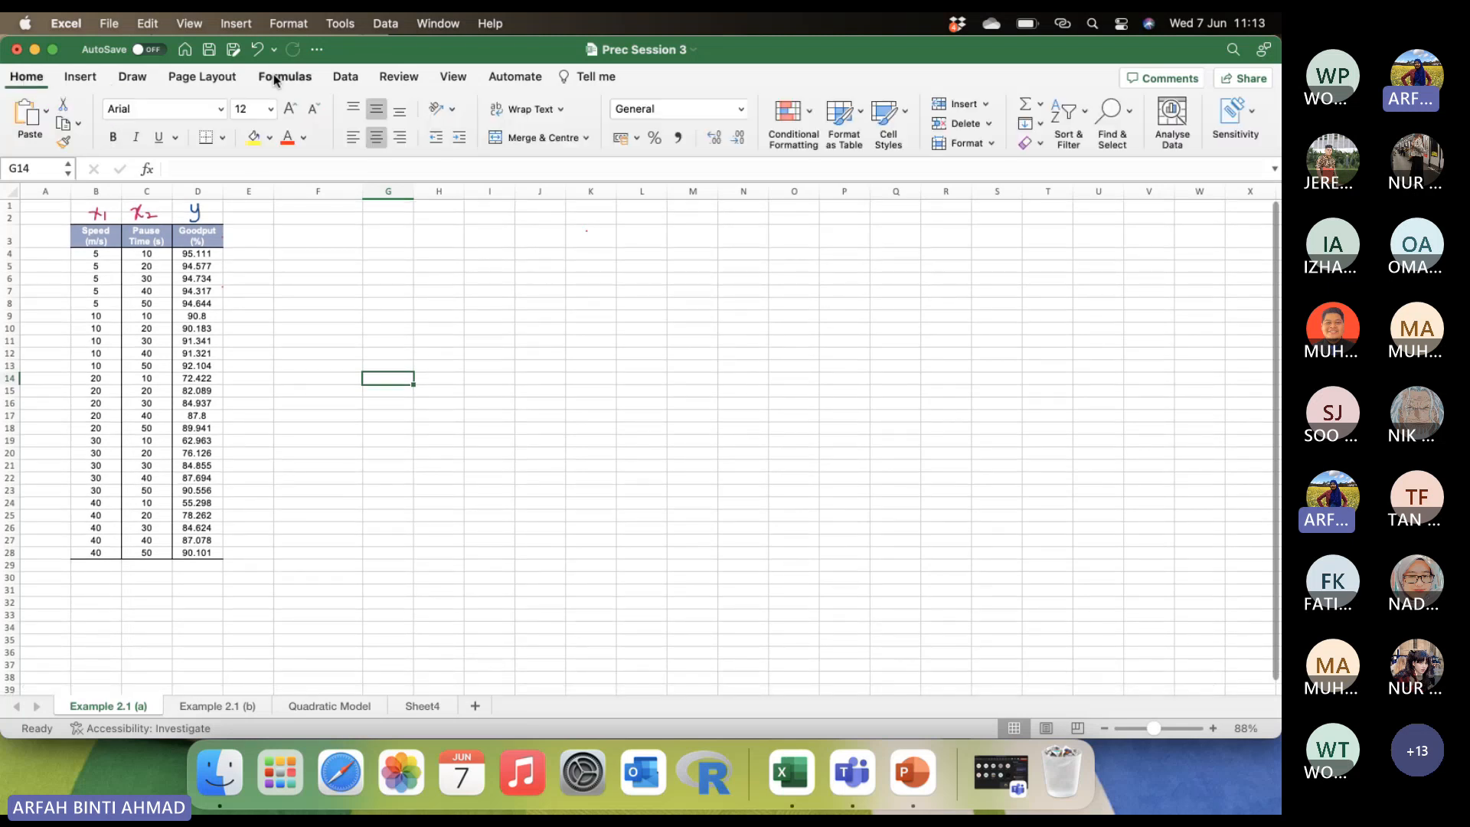
click(345, 76)
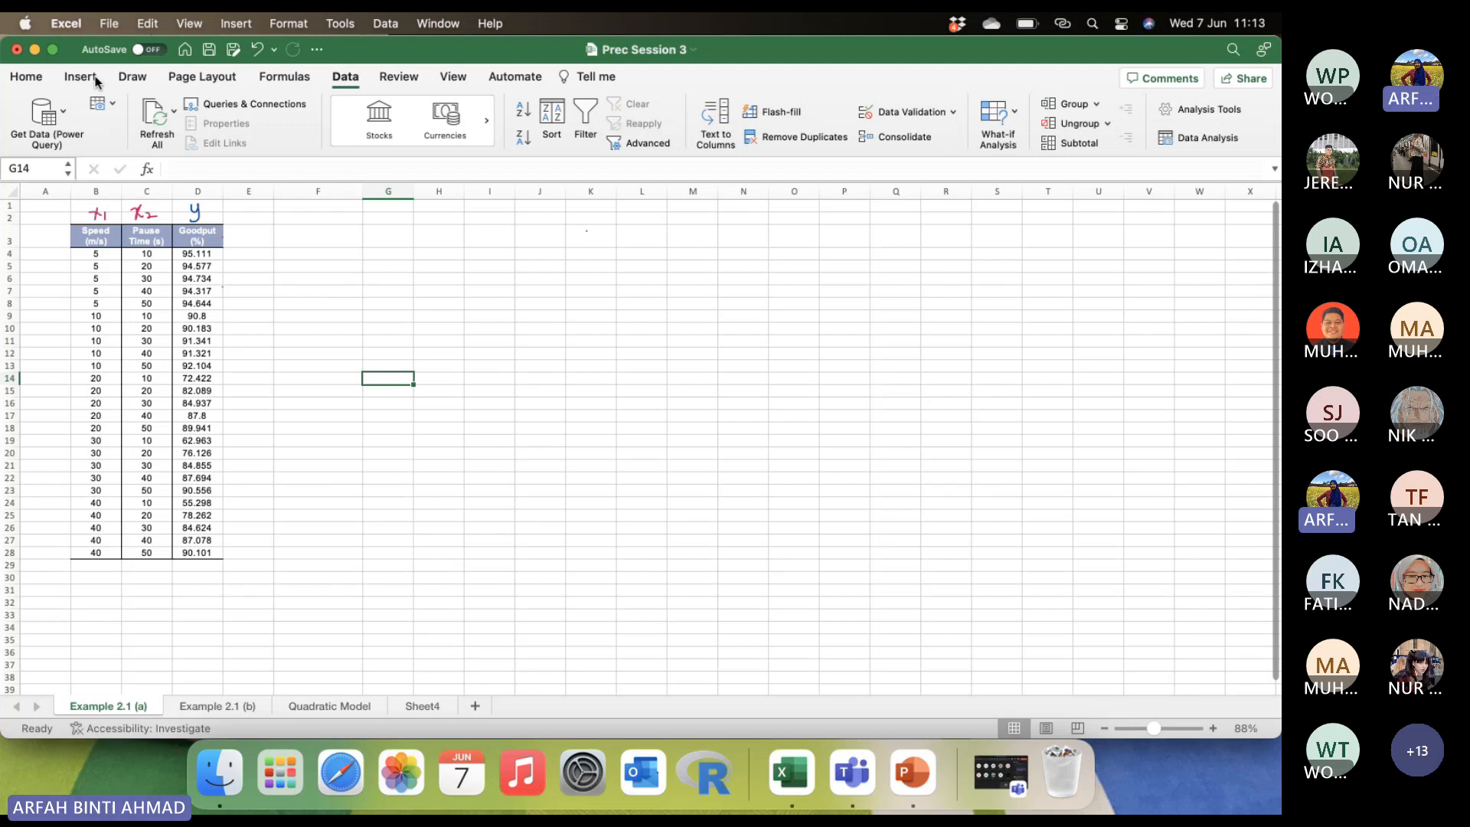
click(1205, 137)
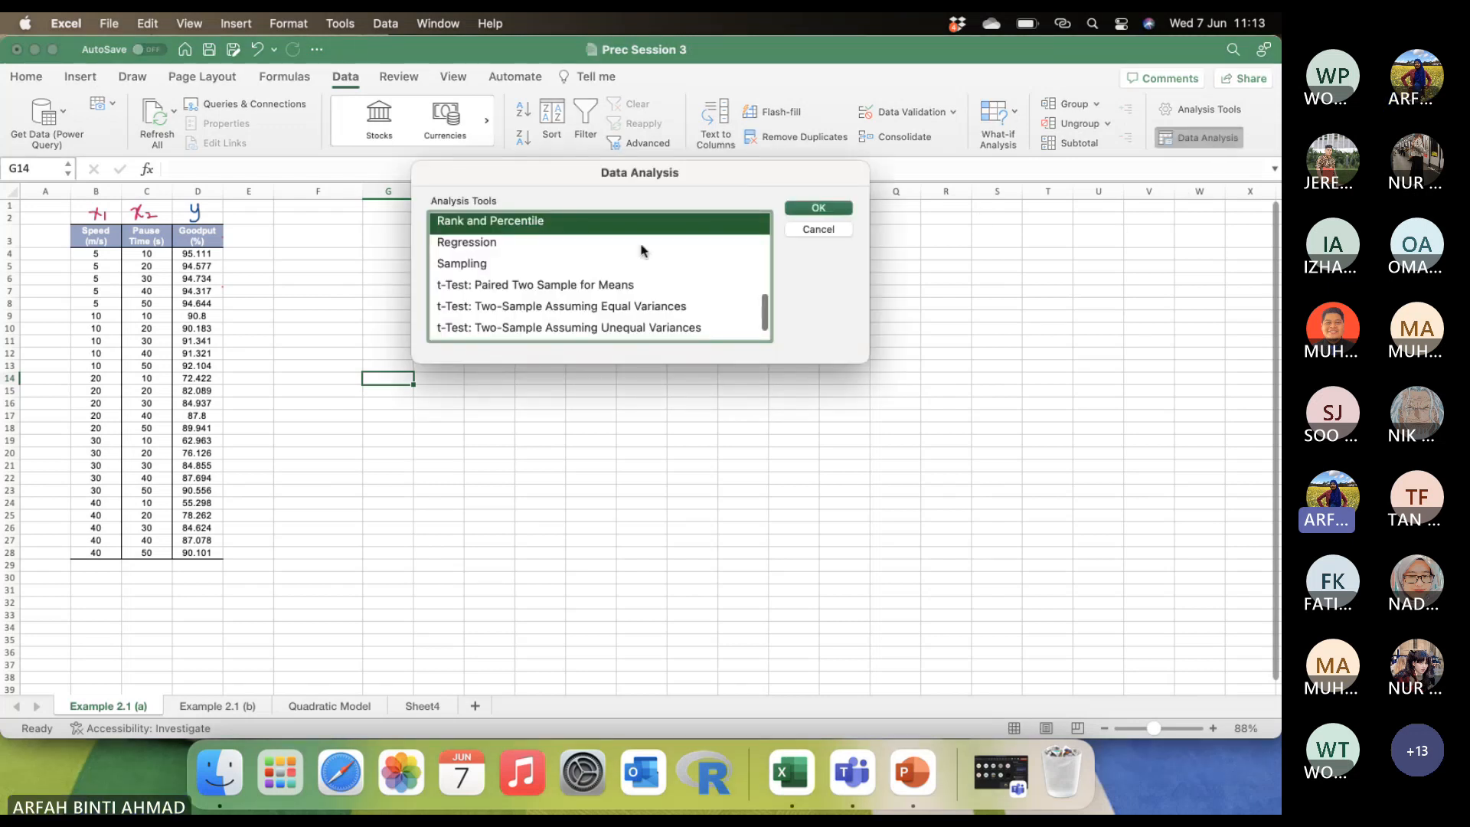
scroll(640, 249, up, 5)
scroll(640, 250, up, 3)
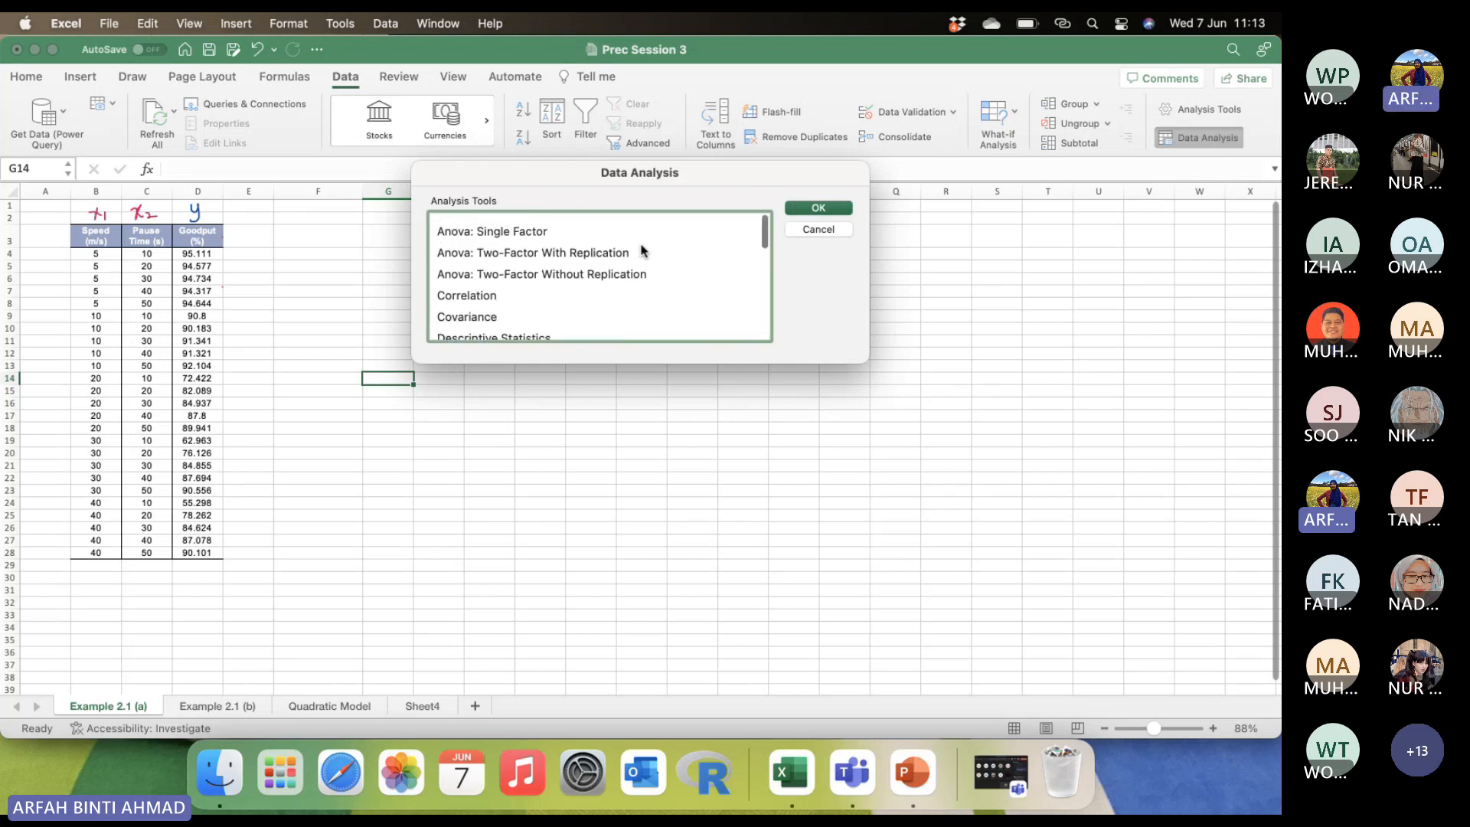
scroll(484, 306, down, 6)
scroll(486, 307, down, 3)
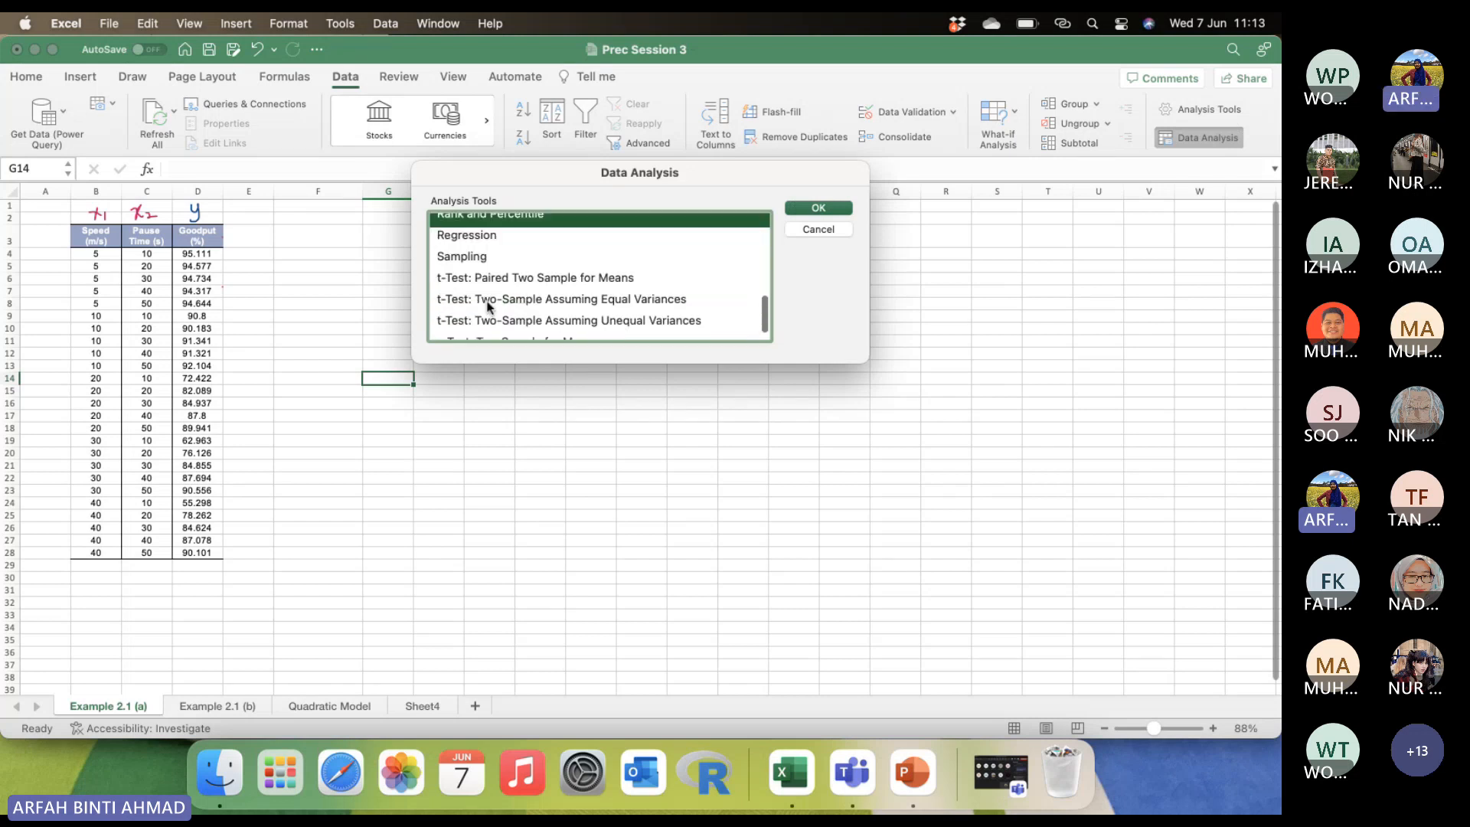
click(479, 240)
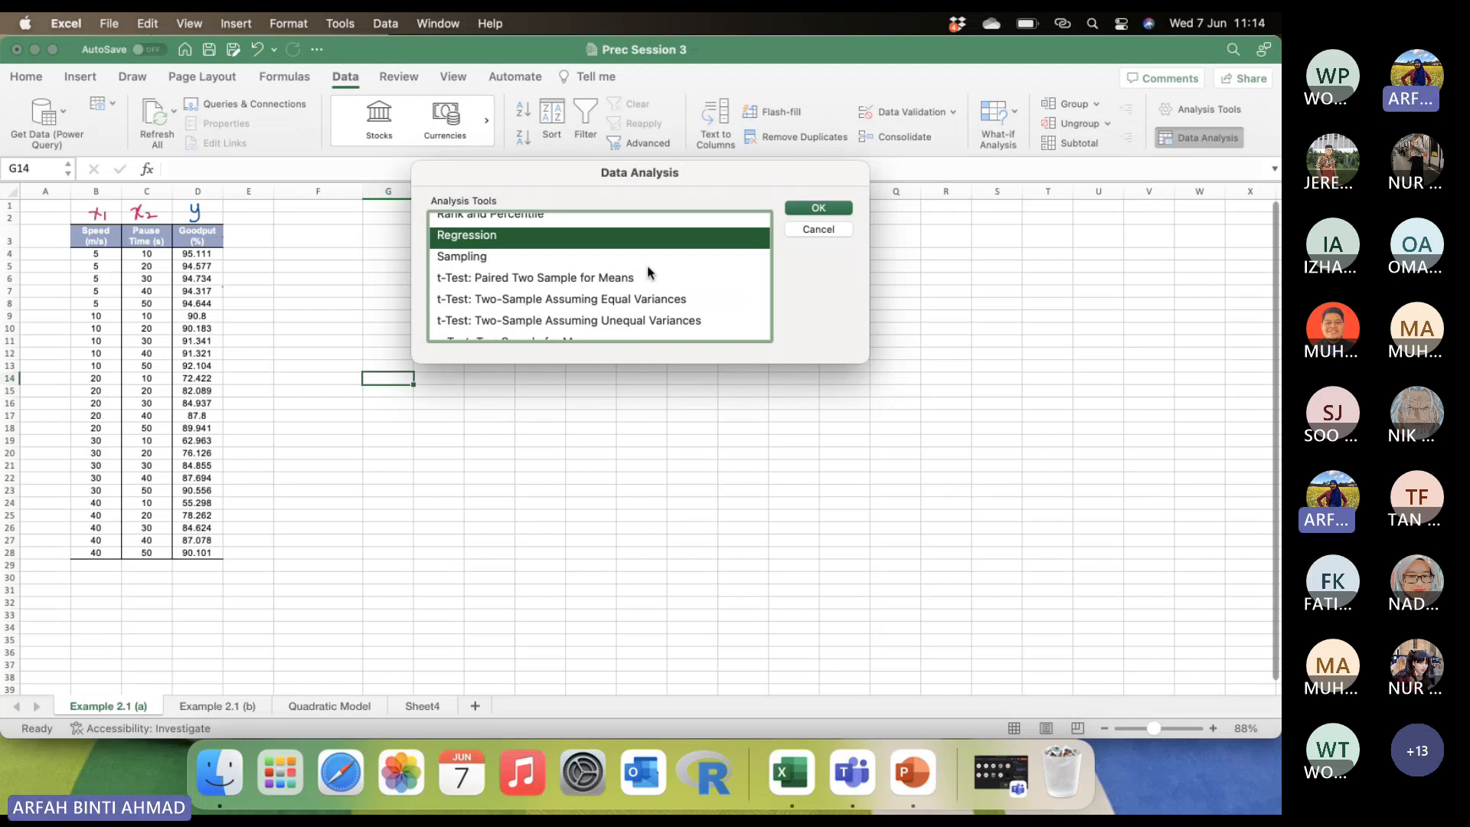
click(813, 208)
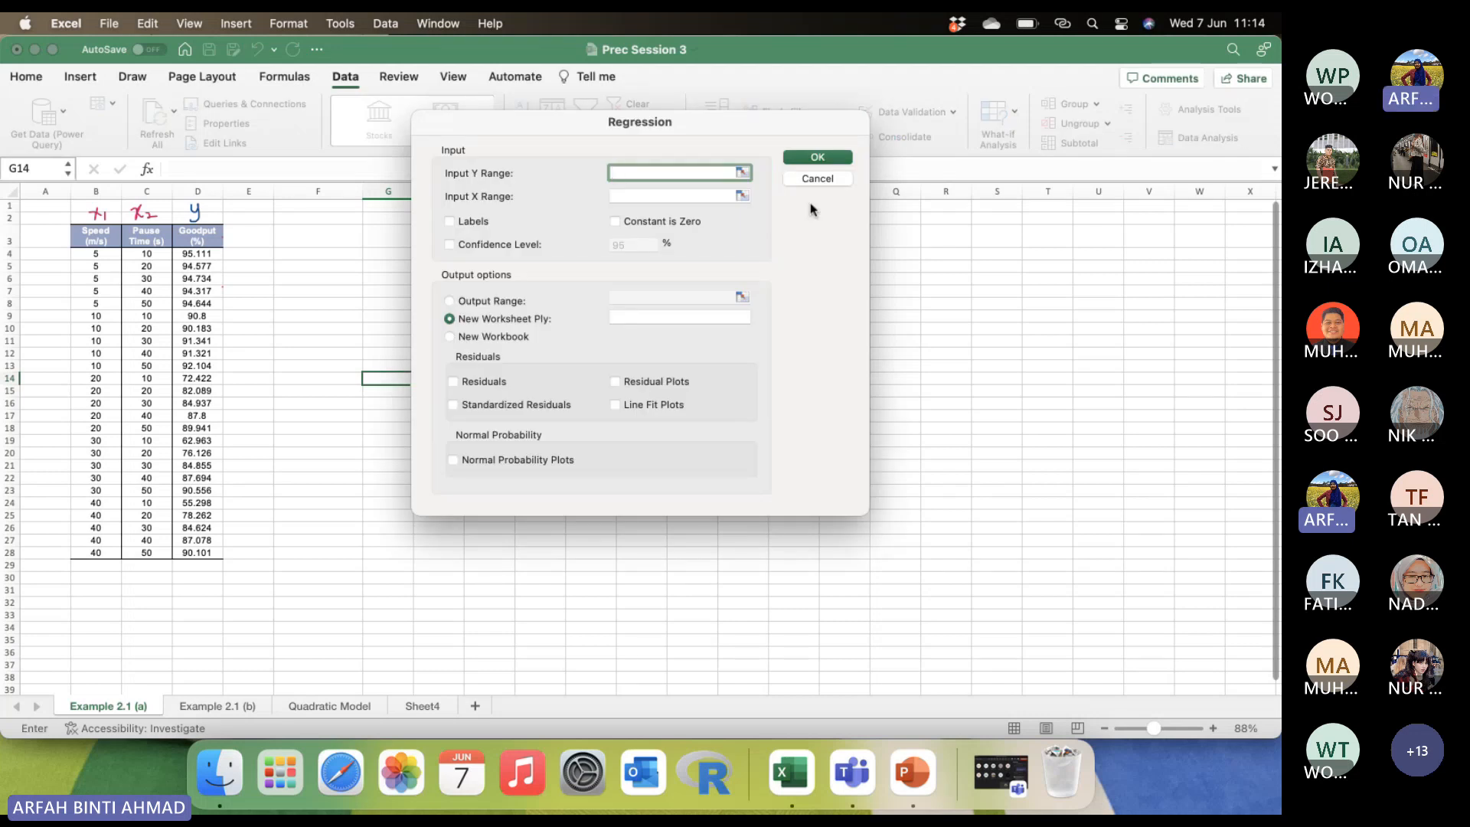
Set the regression's Y range to the Goodput values $D$4:$D$28 and its X range to the Speed and Pause Time values $B$4:$C$28.
click(251, 84)
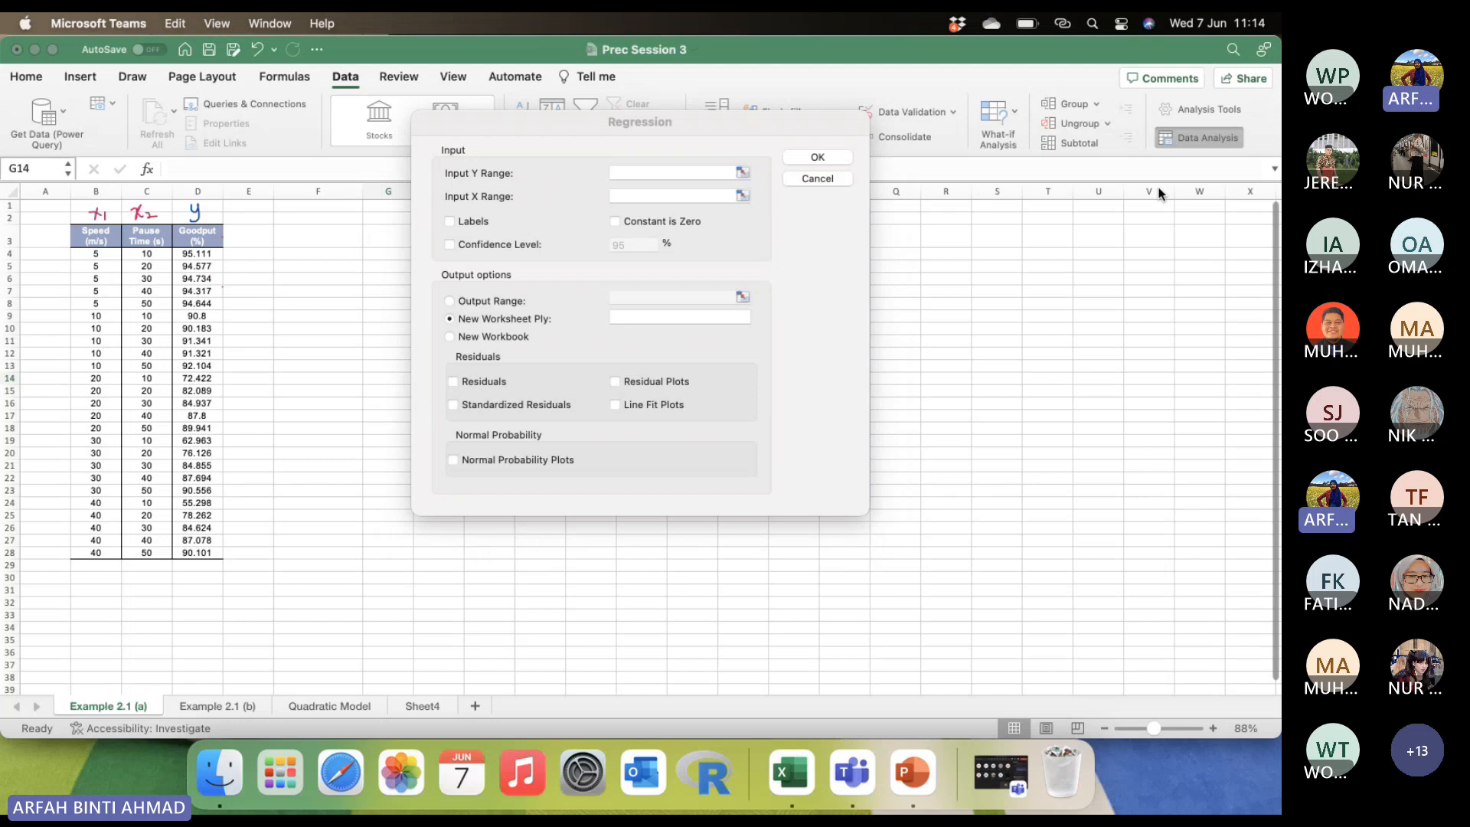
click(724, 115)
drag(724, 115, 598, 146)
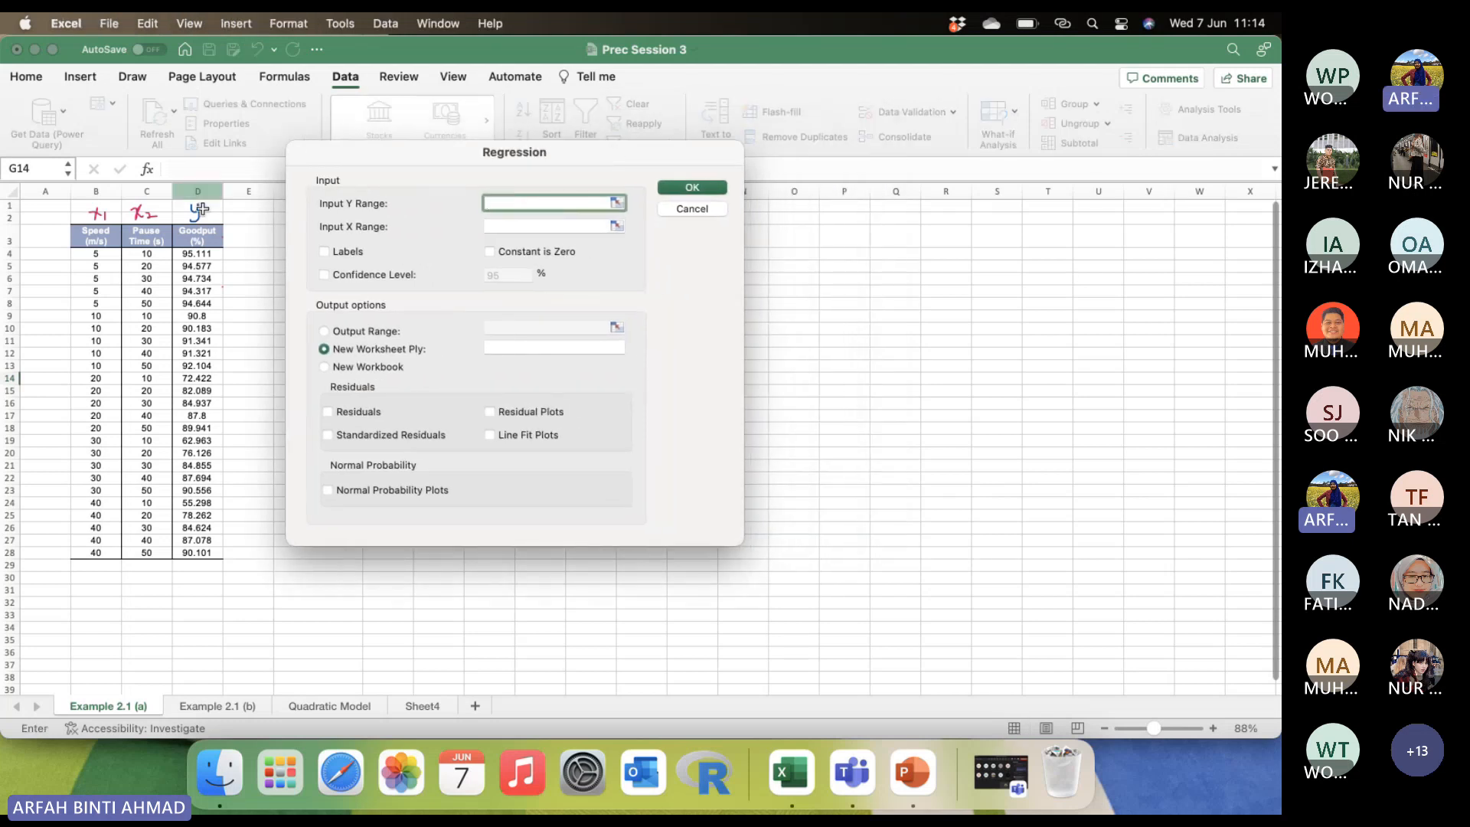
drag(201, 255, 203, 555)
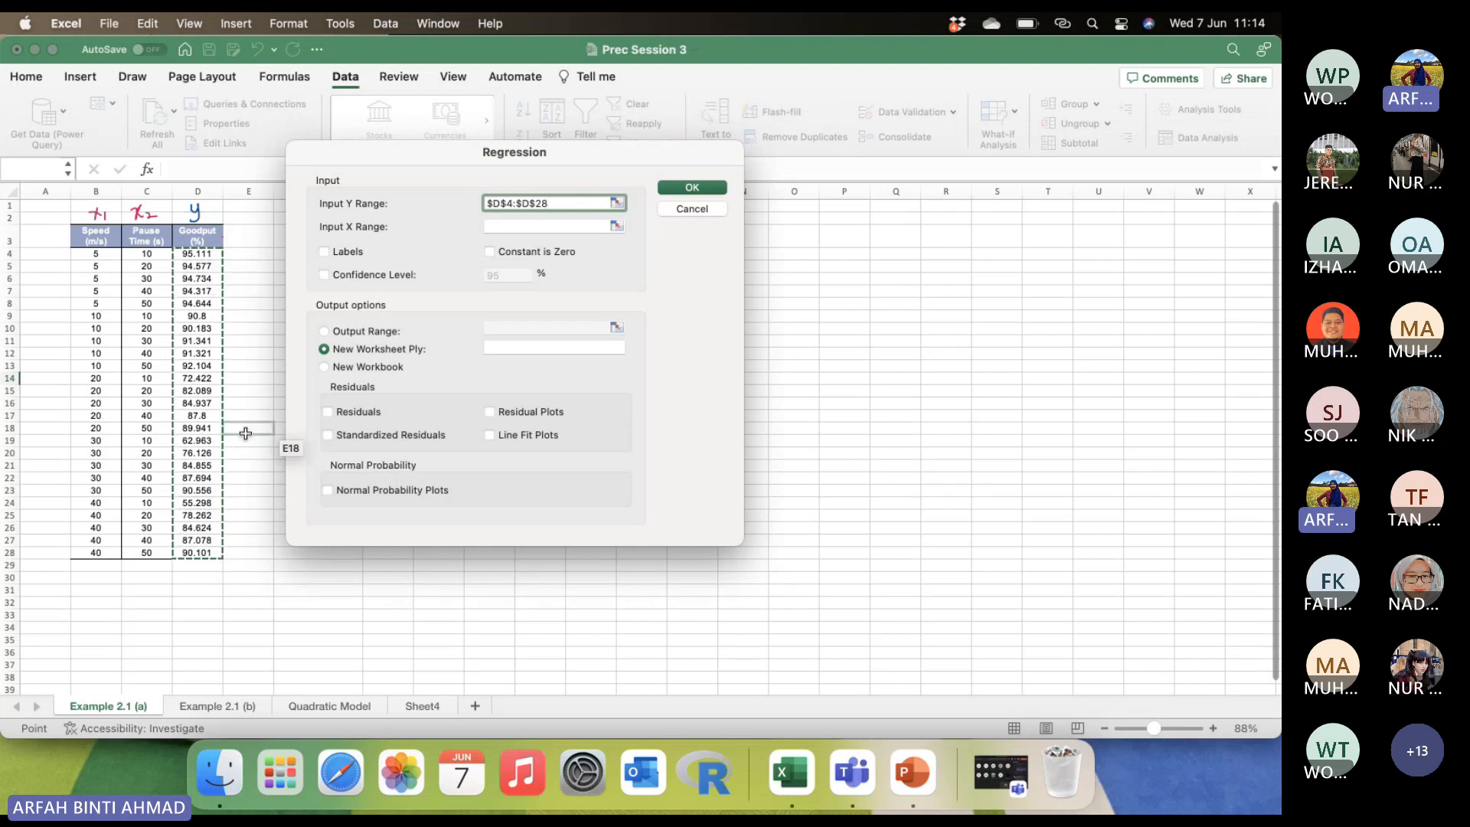
click(507, 227)
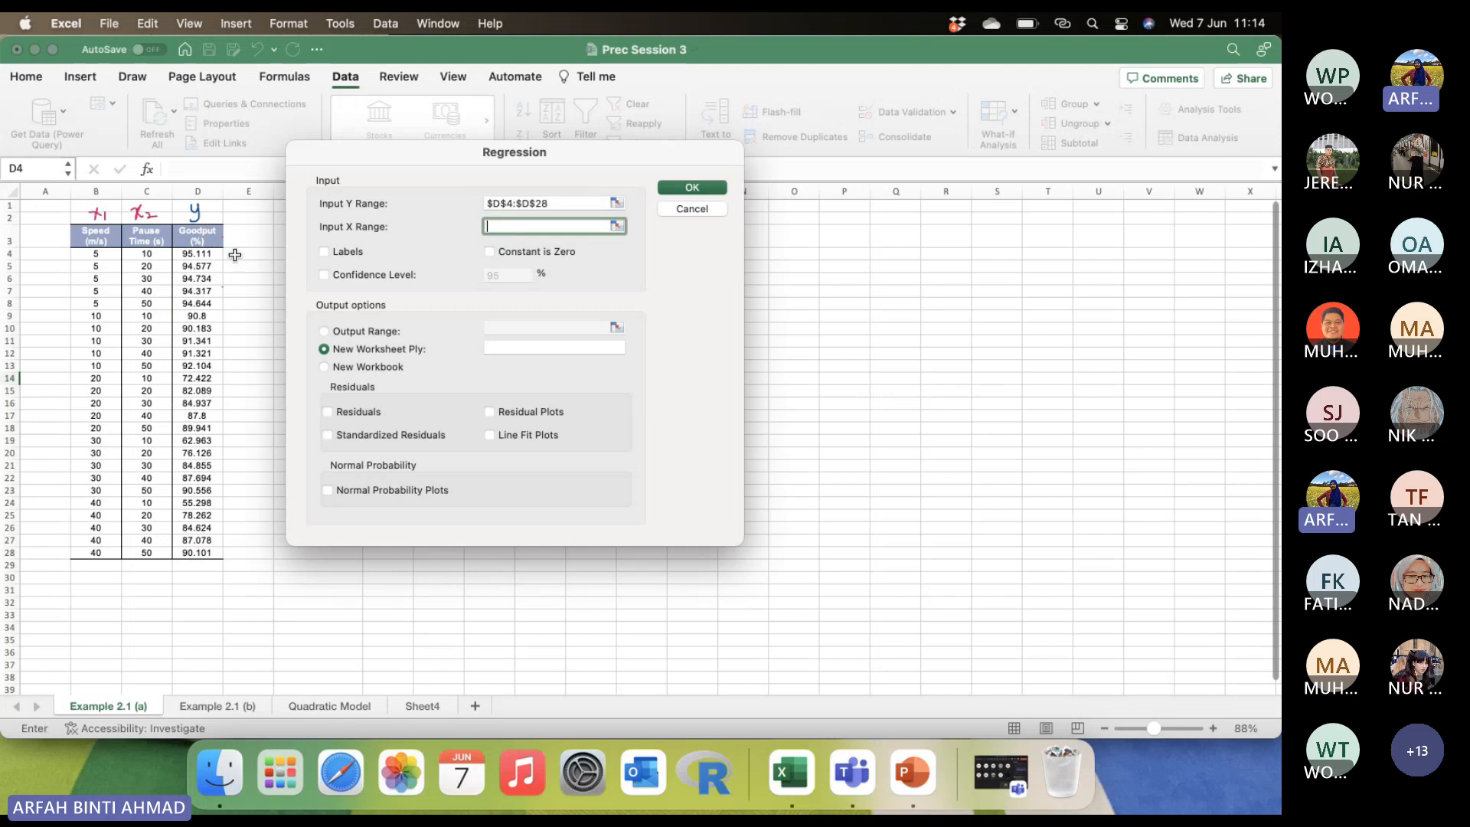
drag(96, 254, 157, 553)
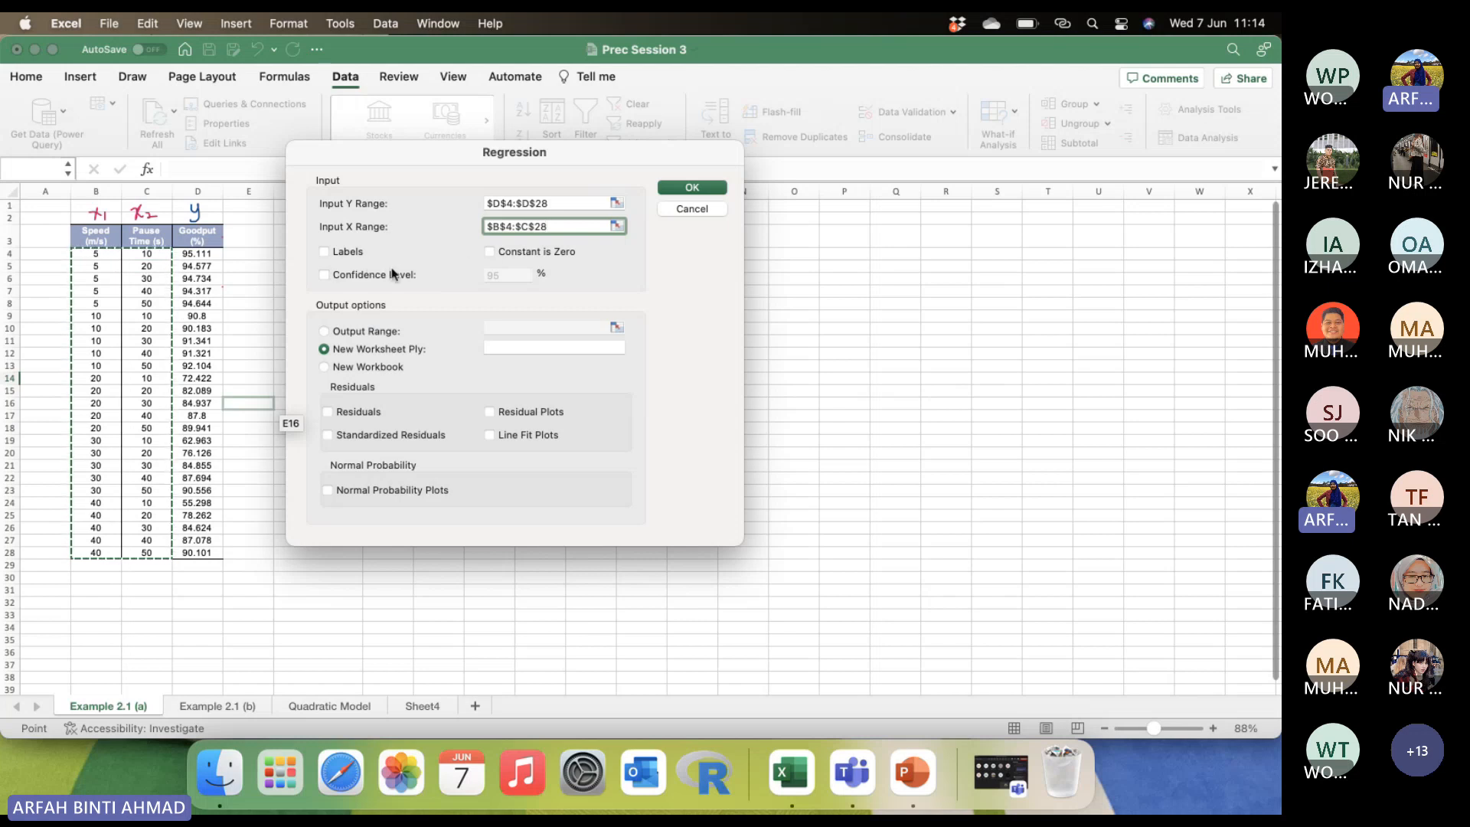
Enable the 95% confidence level, set the output range to $F$3, and run the regression.
click(318, 274)
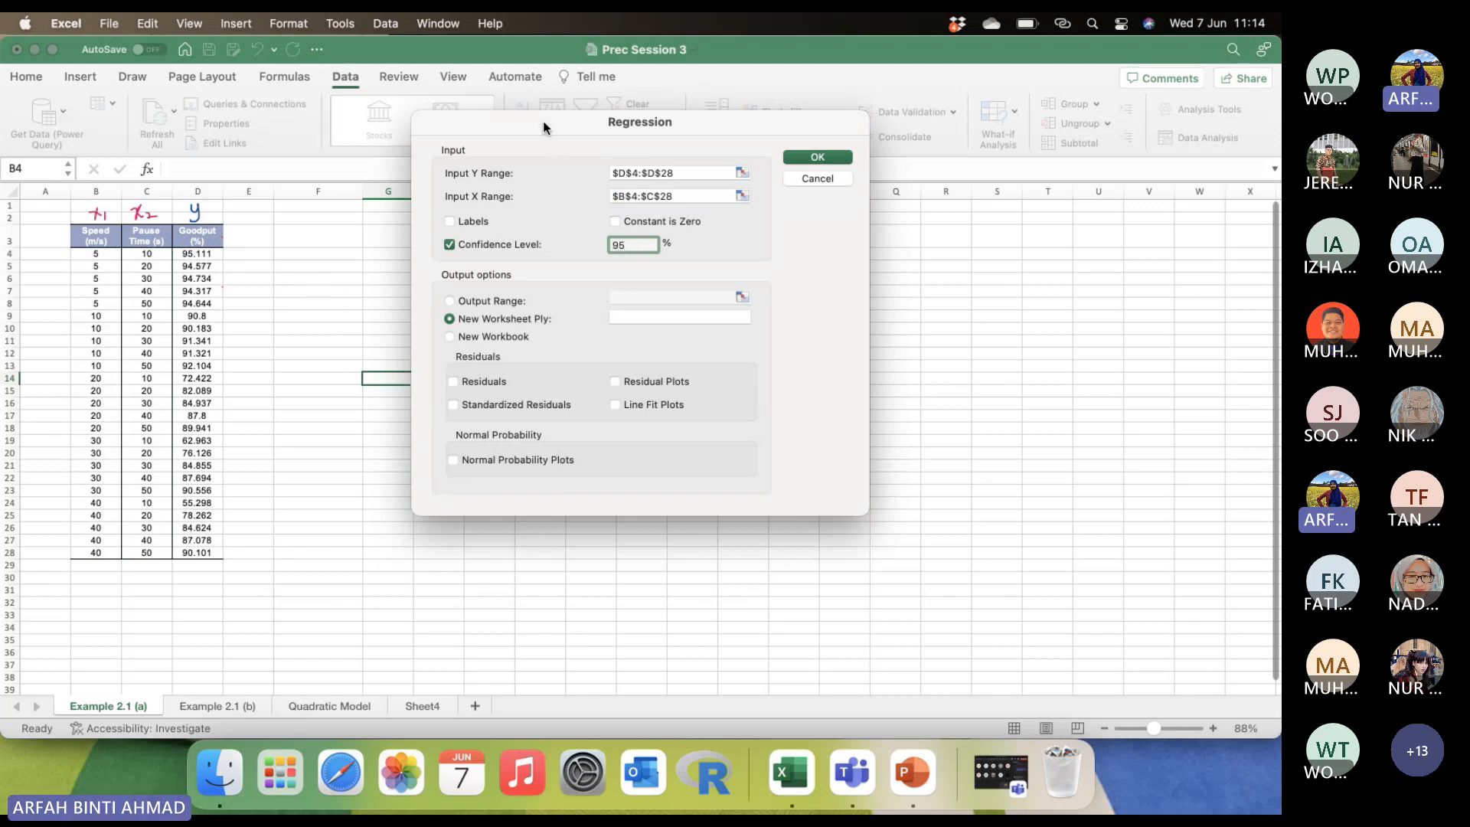
drag(543, 121, 401, 173)
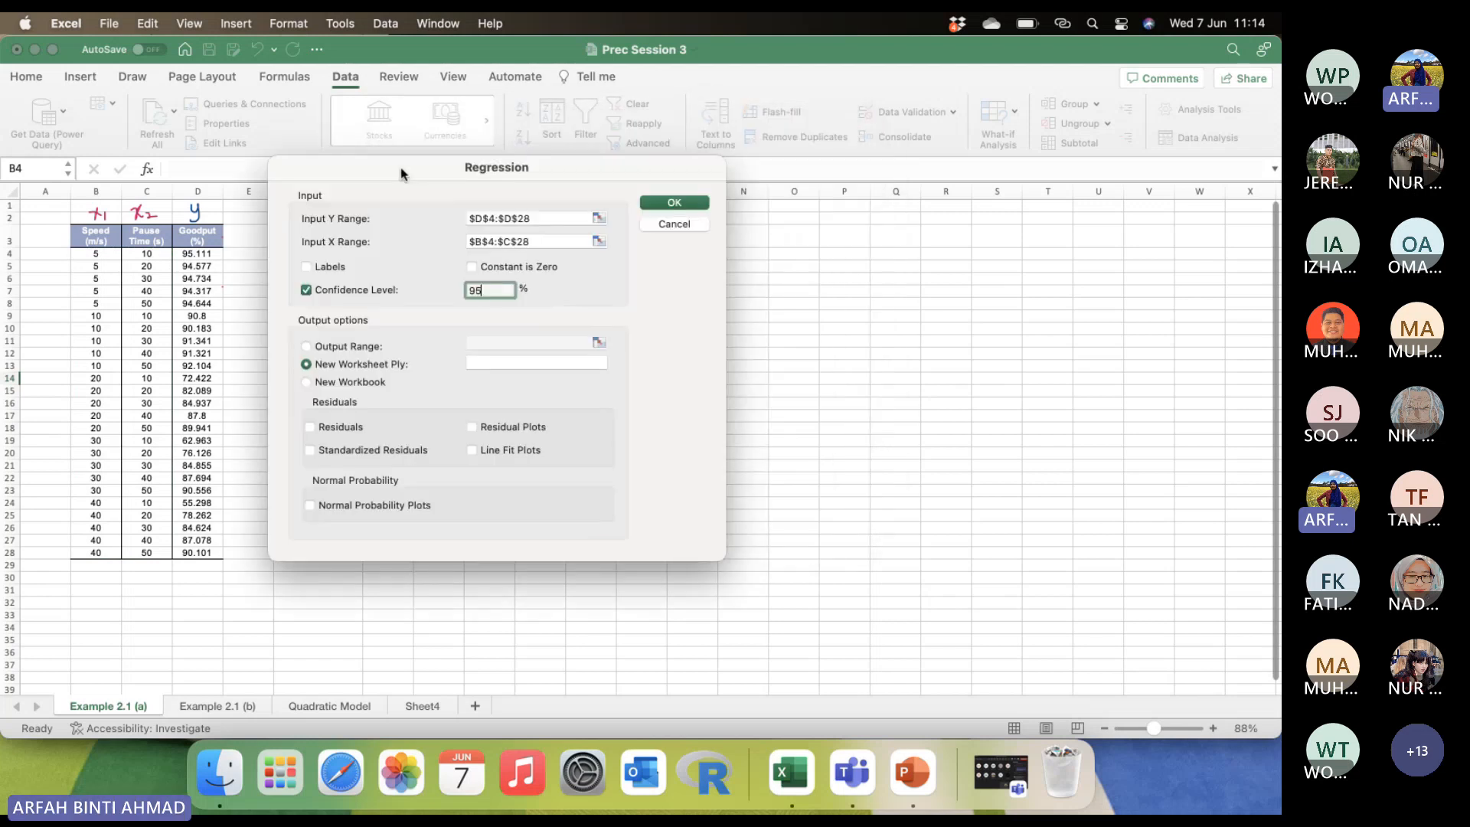
click(305, 346)
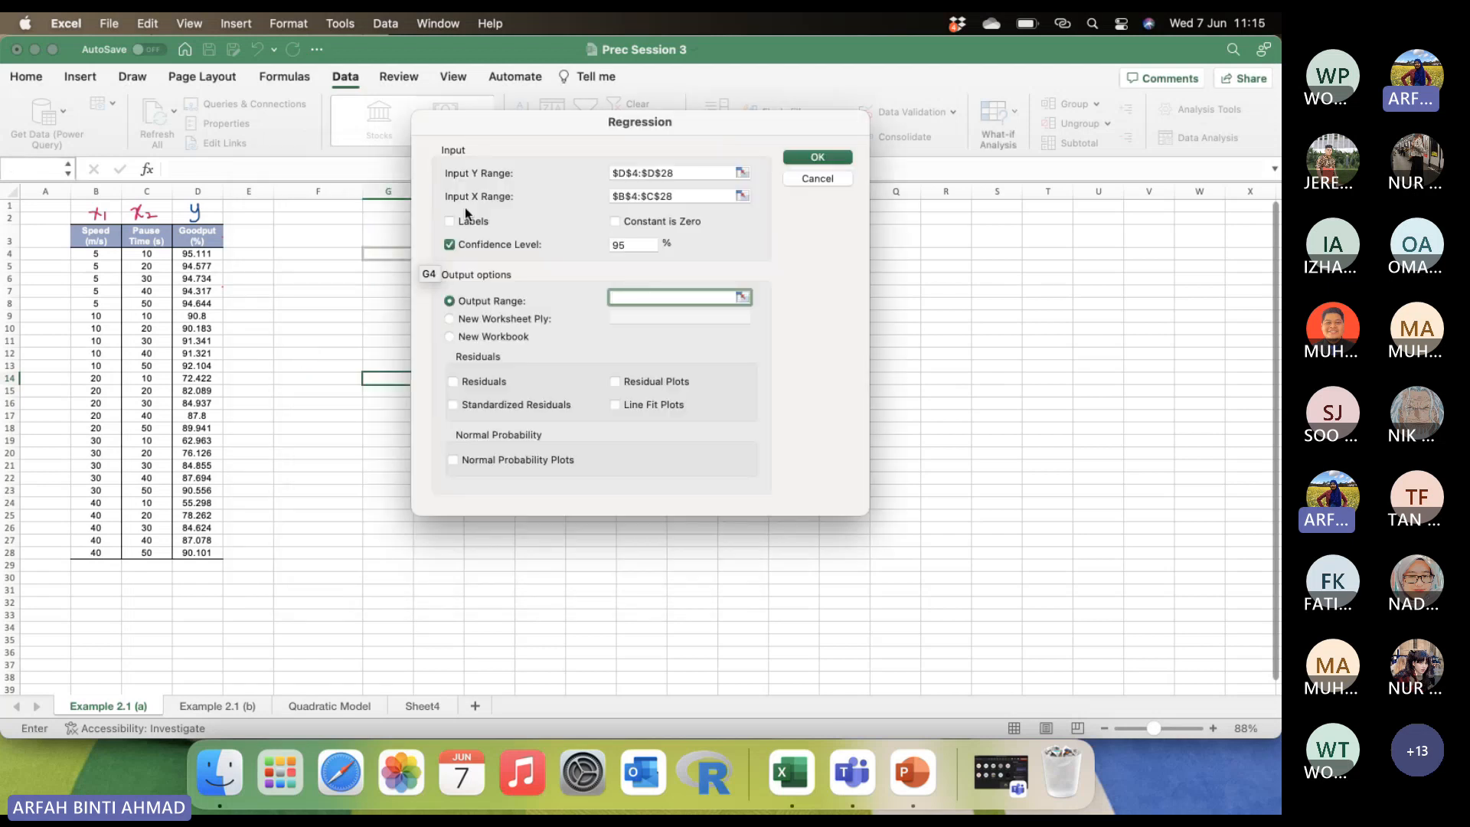
drag(576, 132, 749, 192)
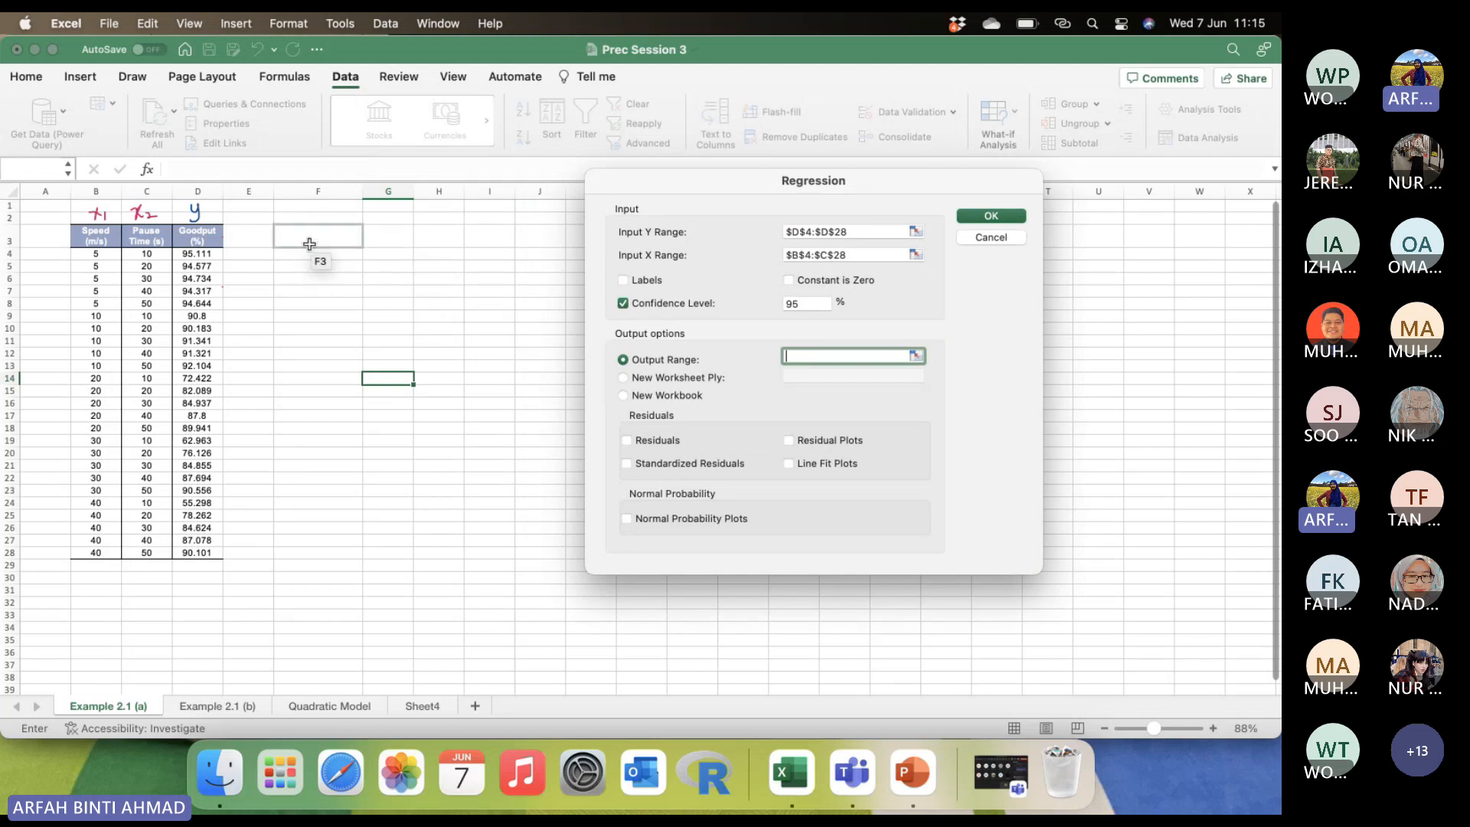
click(310, 244)
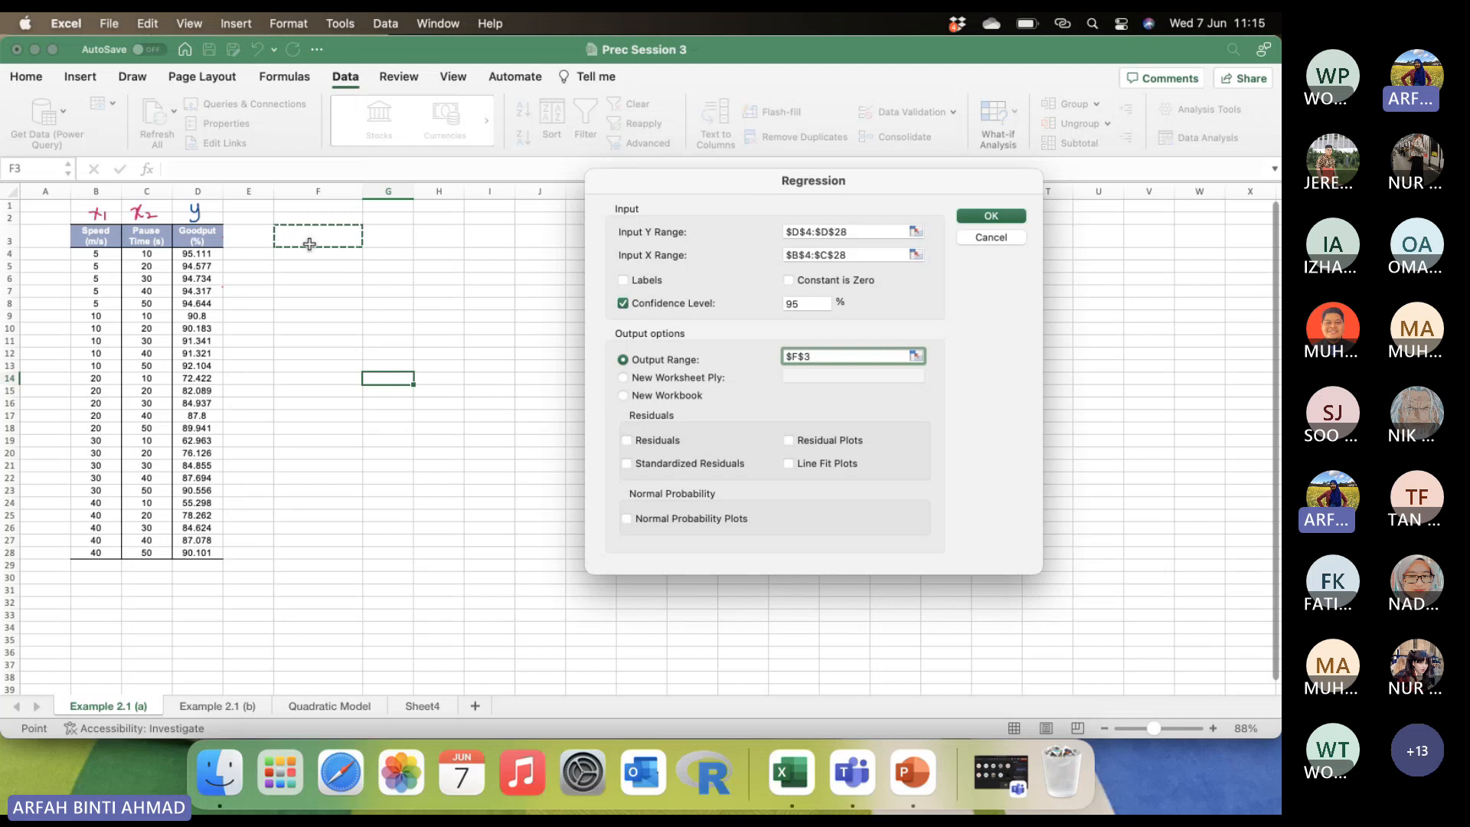
click(989, 216)
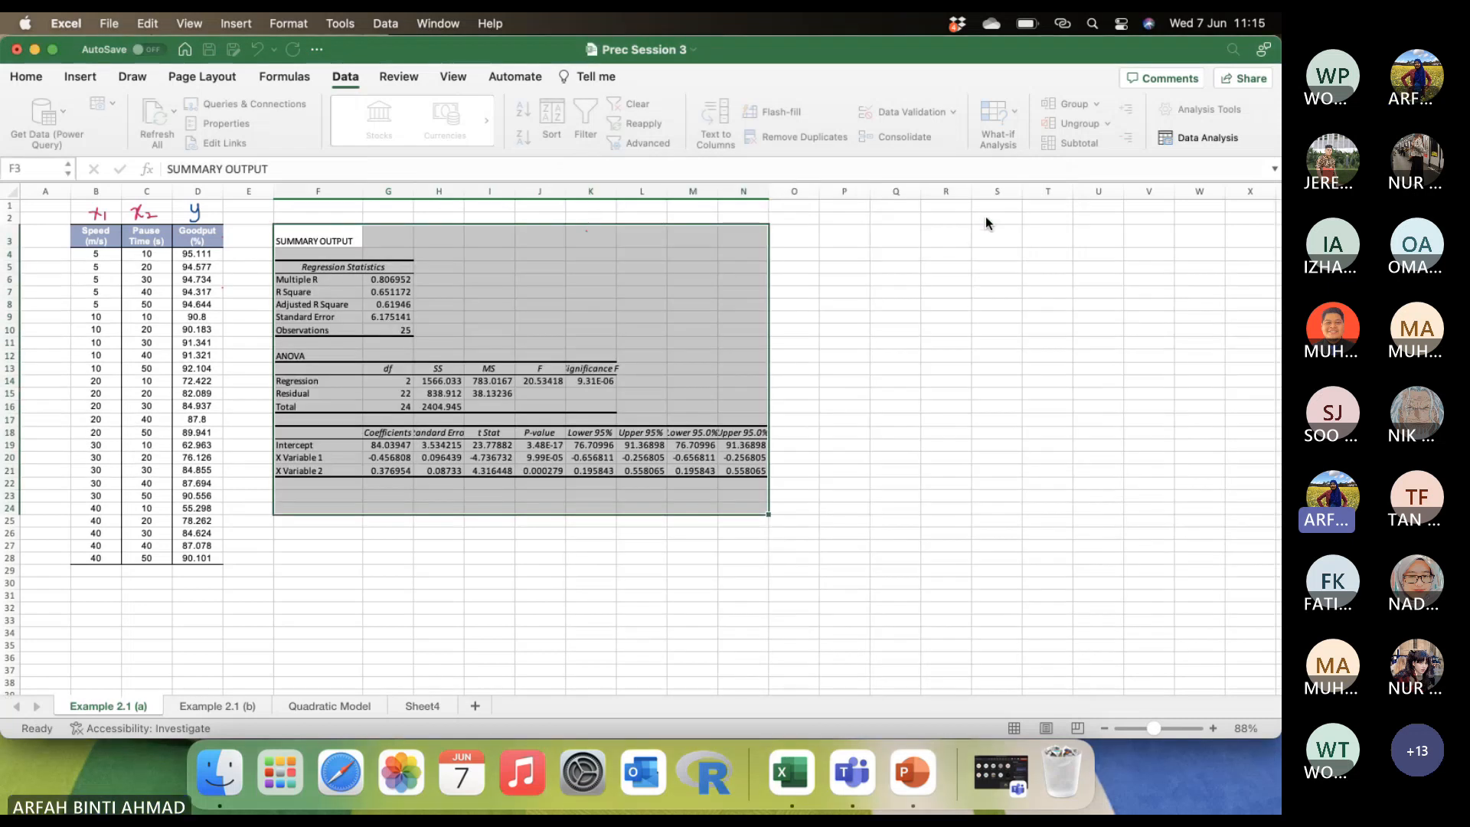
Examine the Multiple R, R Square and Adjusted R Square entries in the regression statistics.
click(811, 359)
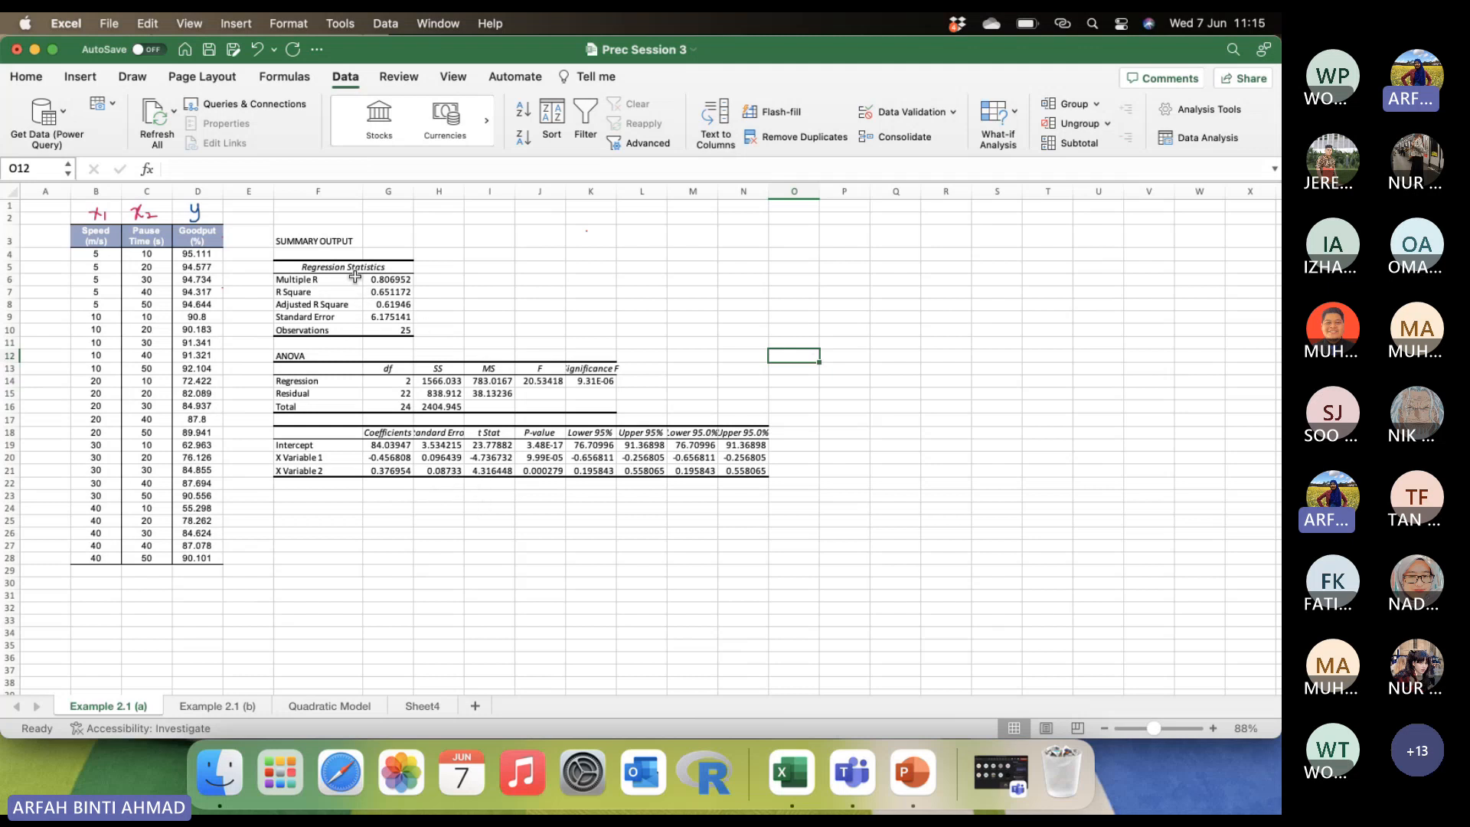
click(319, 278)
click(325, 292)
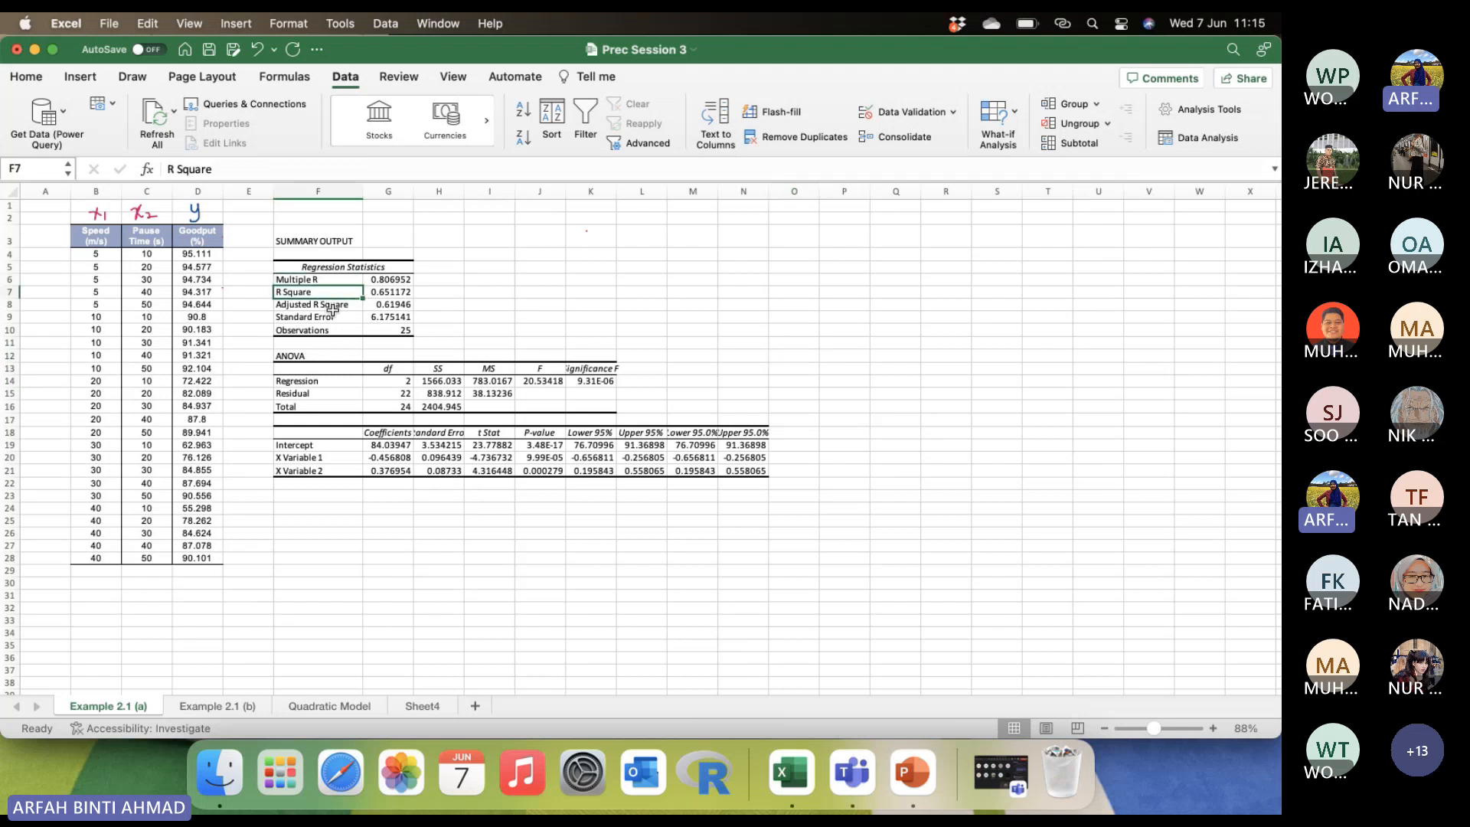
click(332, 307)
click(607, 256)
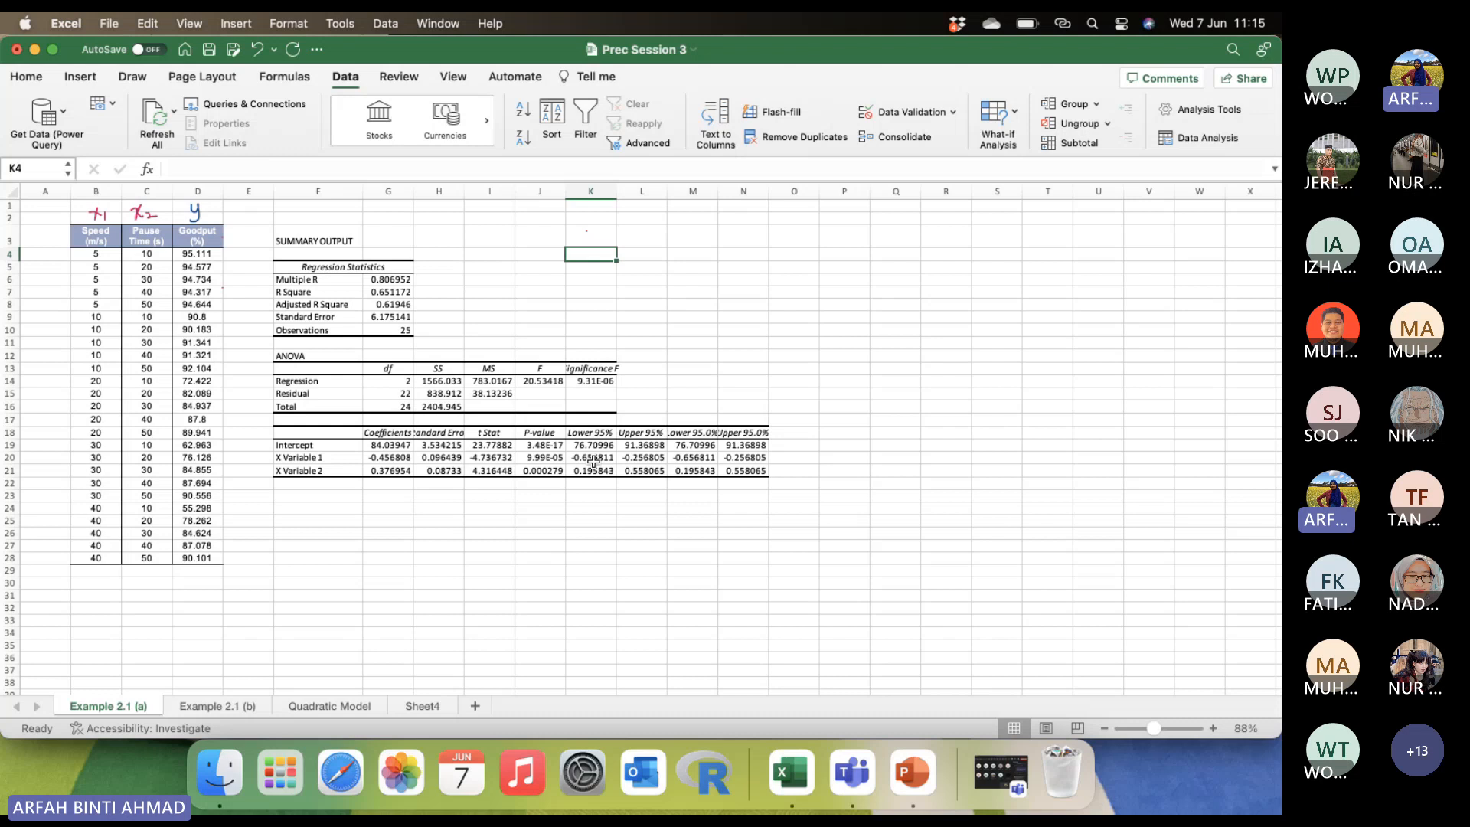
Widen the columns of the regression output to fit their full headings and values.
click(457, 558)
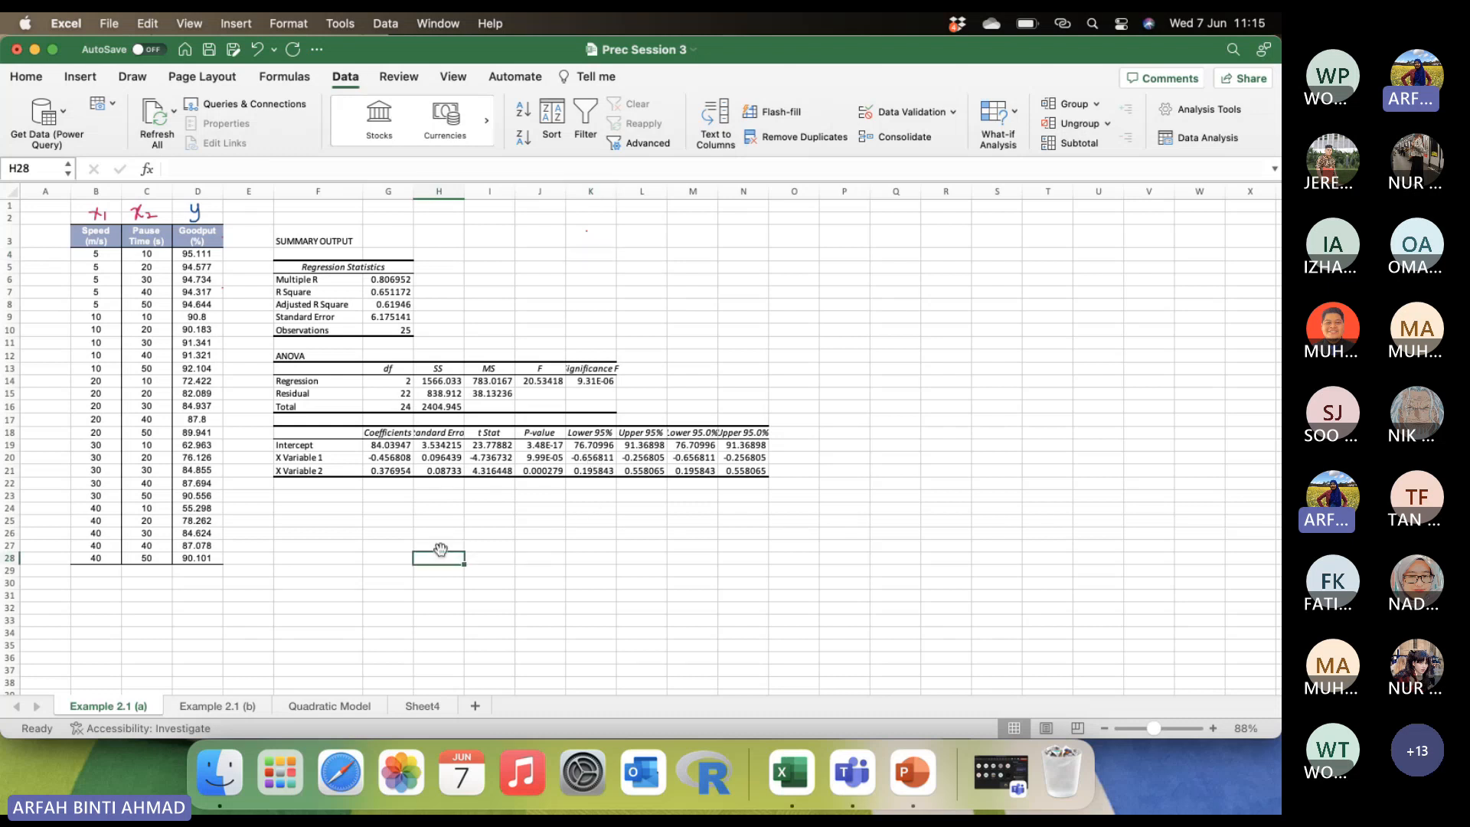
drag(414, 191, 595, 187)
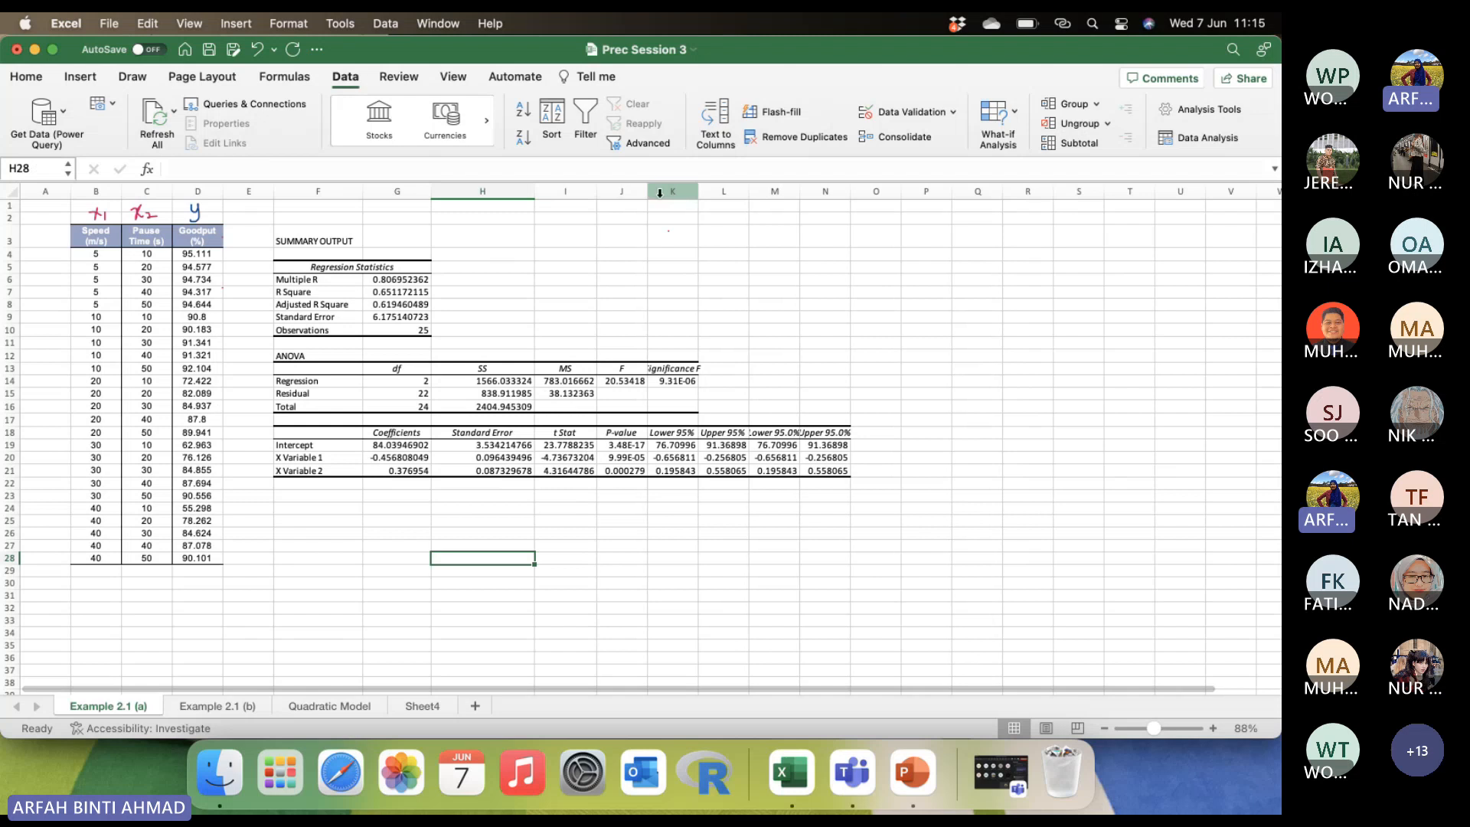
drag(699, 191, 925, 194)
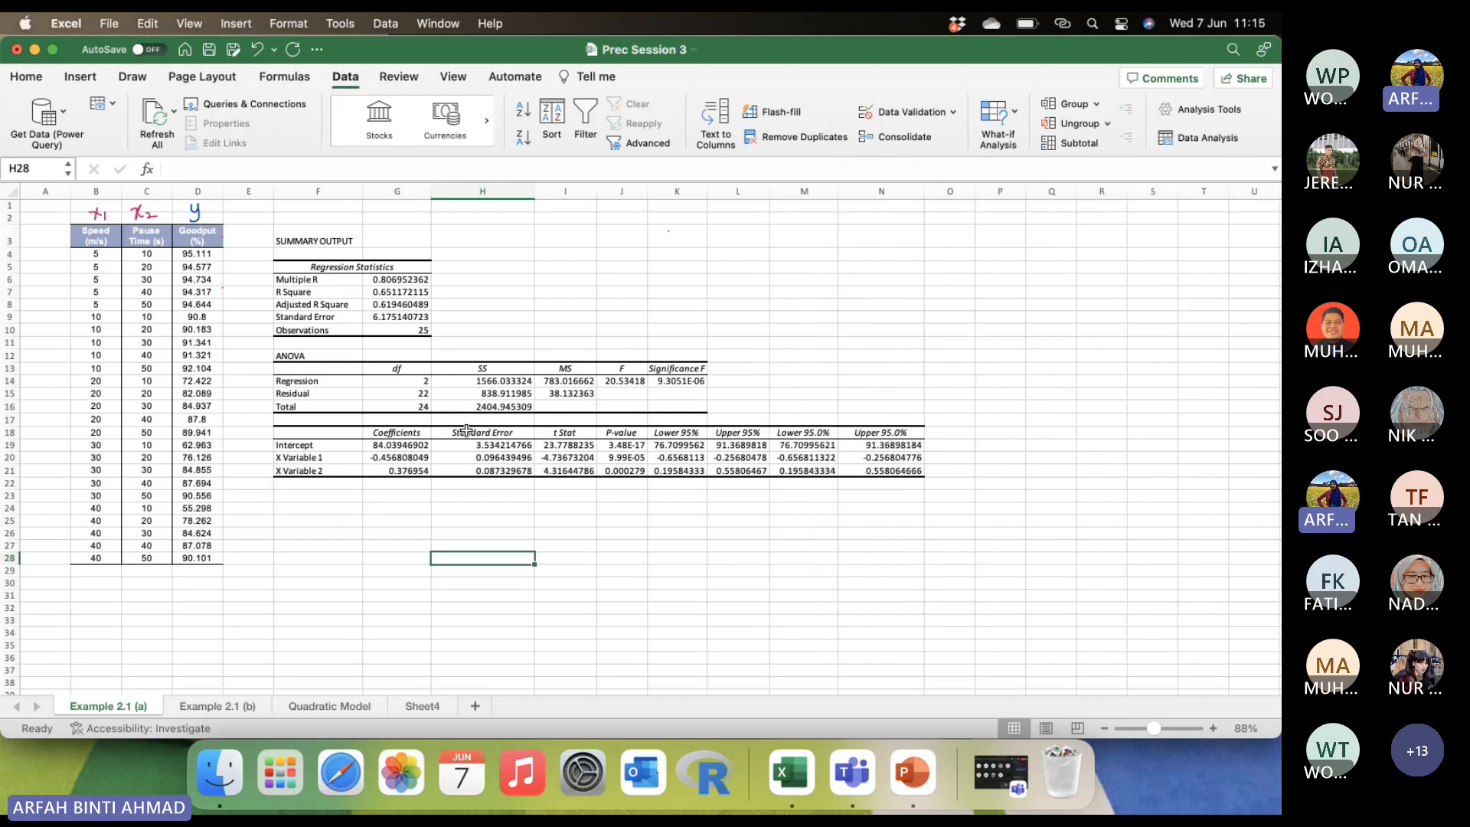
Reduce the coefficients table values in G19:N21 to five decimal places.
mouse_move(412, 446)
mouse_down()
mouse_move(773, 479)
mouse_move(880, 470)
mouse_up()
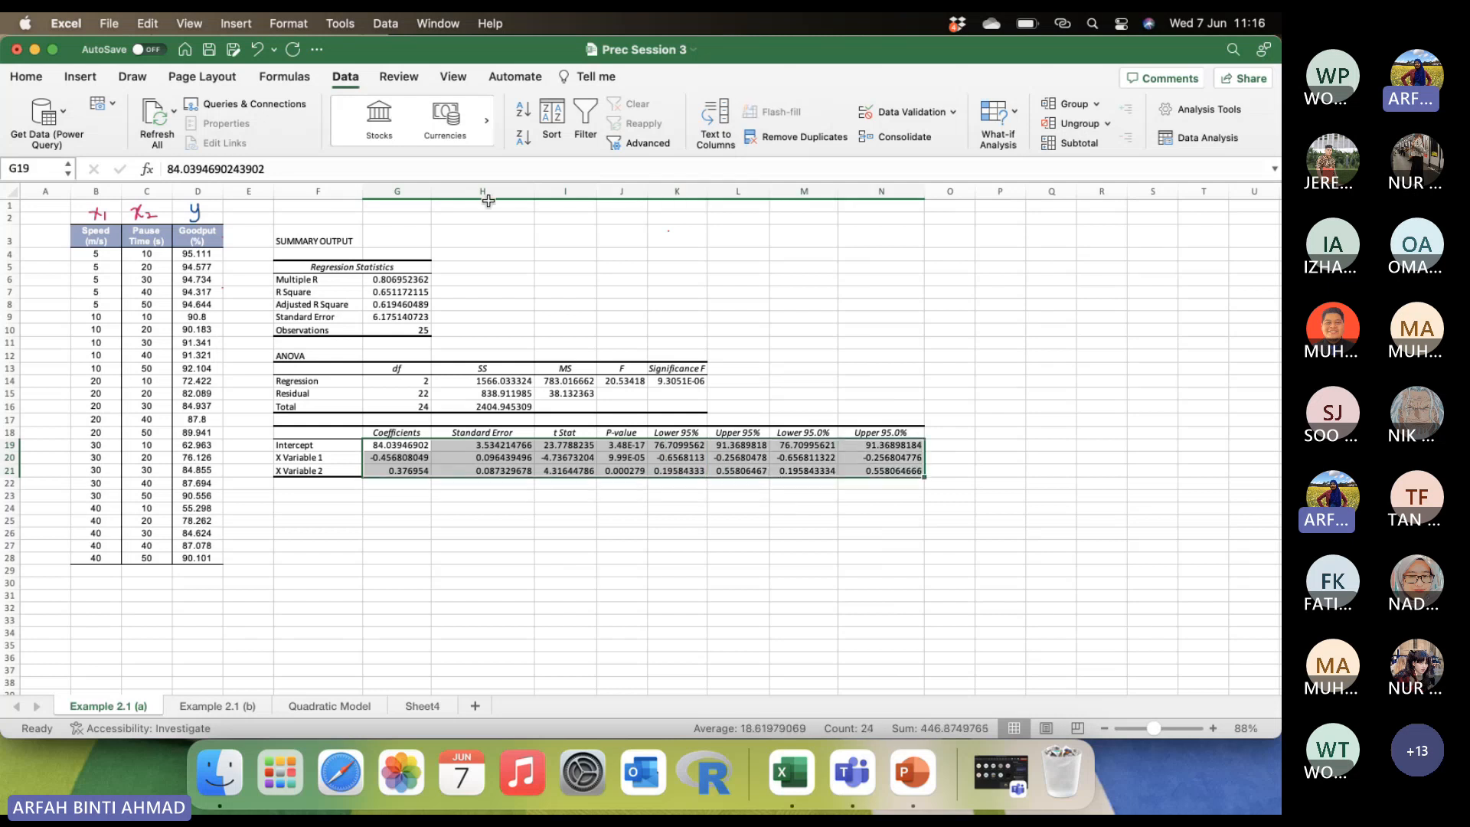
click(29, 78)
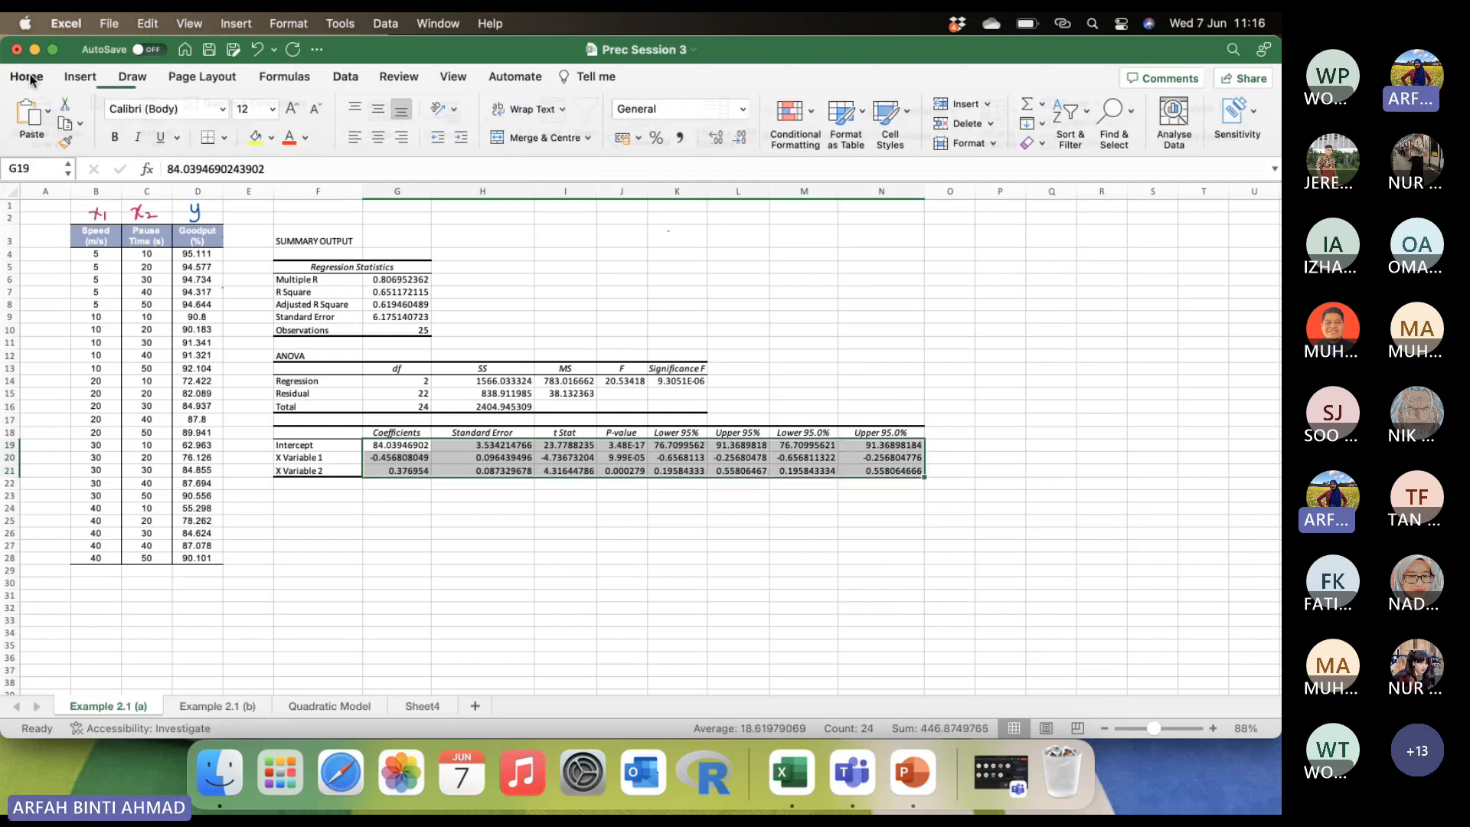
click(740, 139)
click(740, 140)
click(740, 139)
click(739, 139)
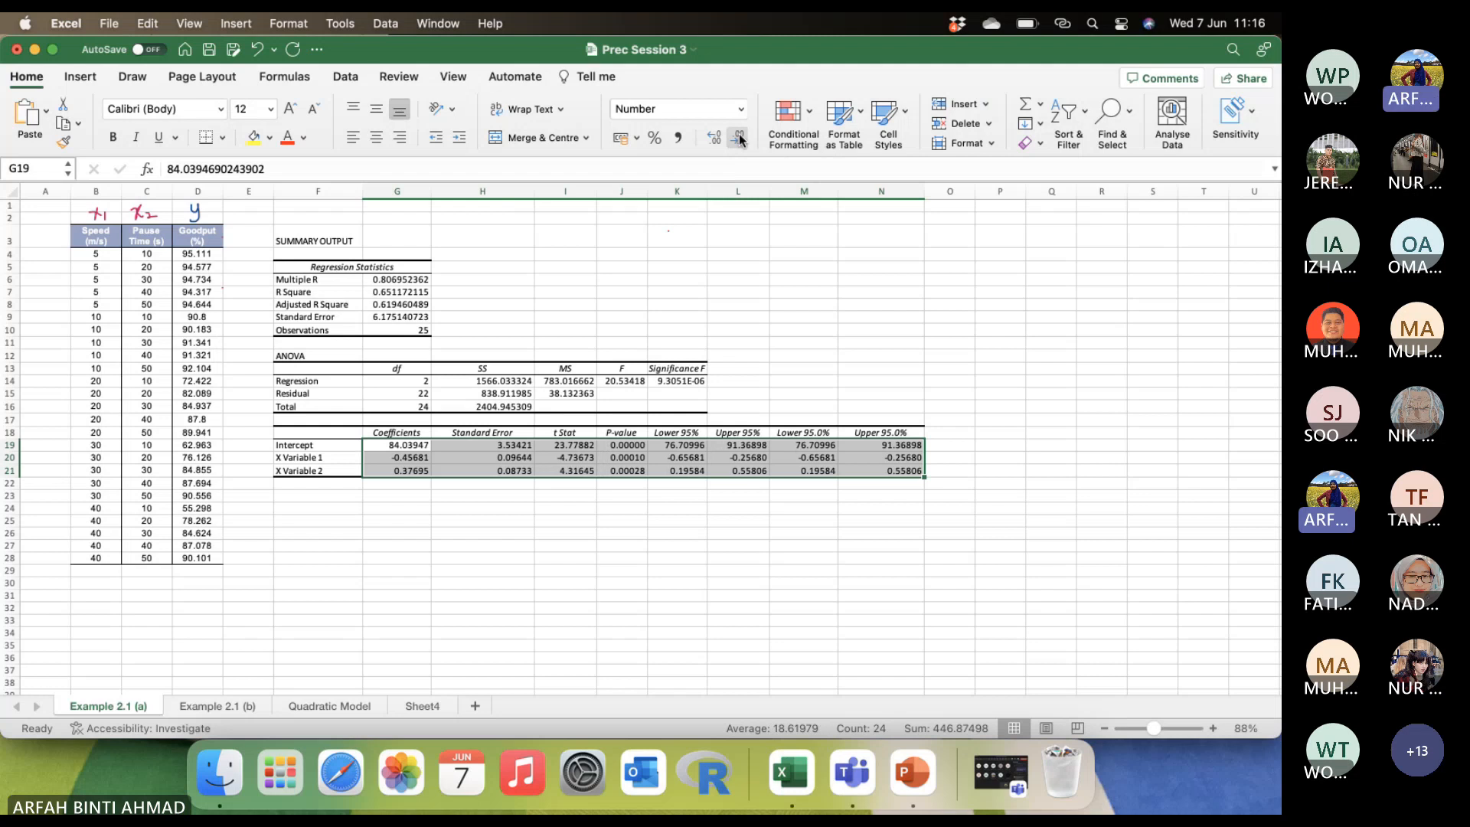
Reduce the coefficients table in G19:N21 and the regression statistics in G6:G9 to four decimal places.
click(740, 139)
click(726, 317)
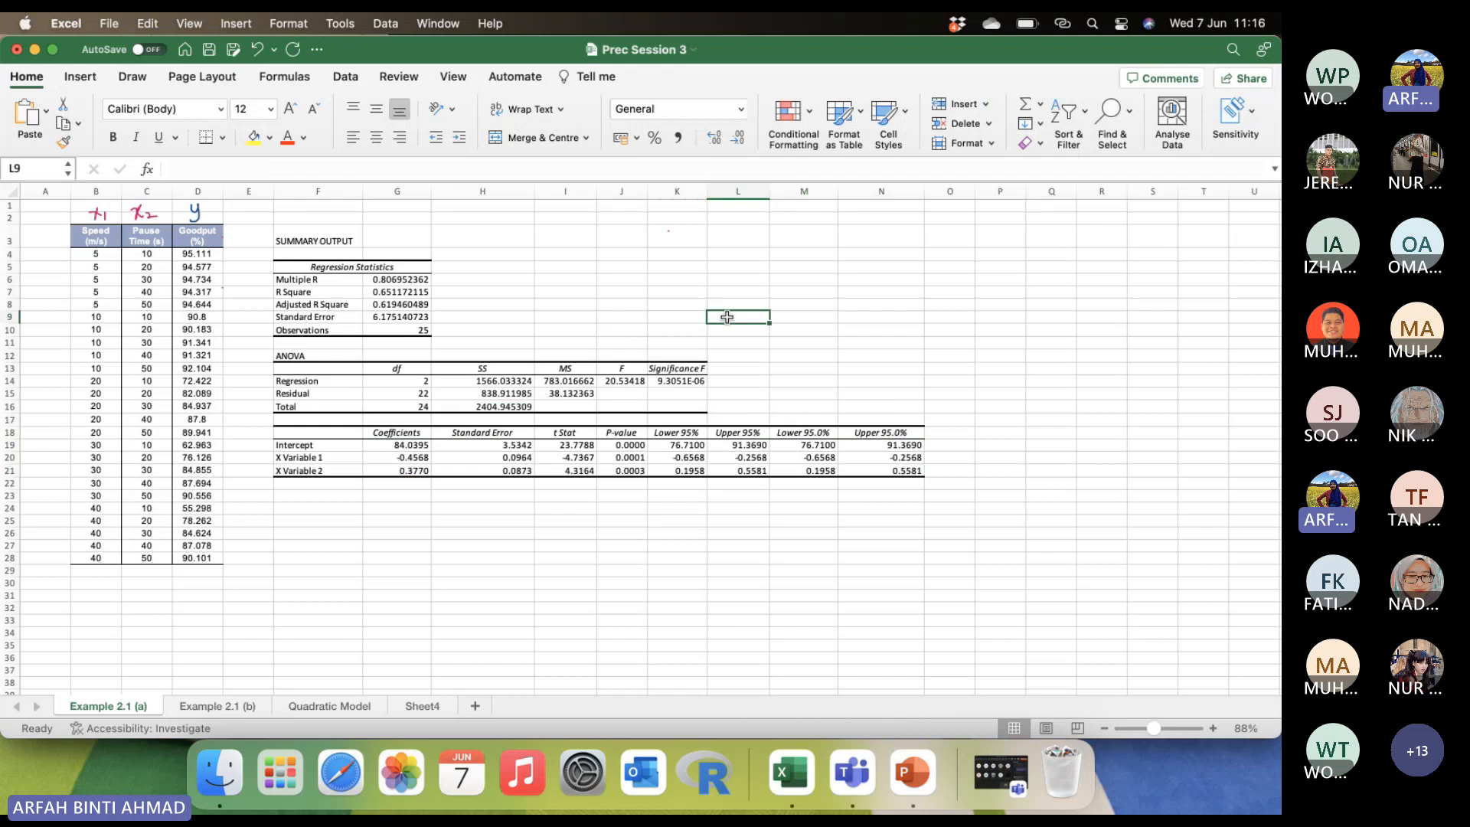
drag(412, 281, 407, 321)
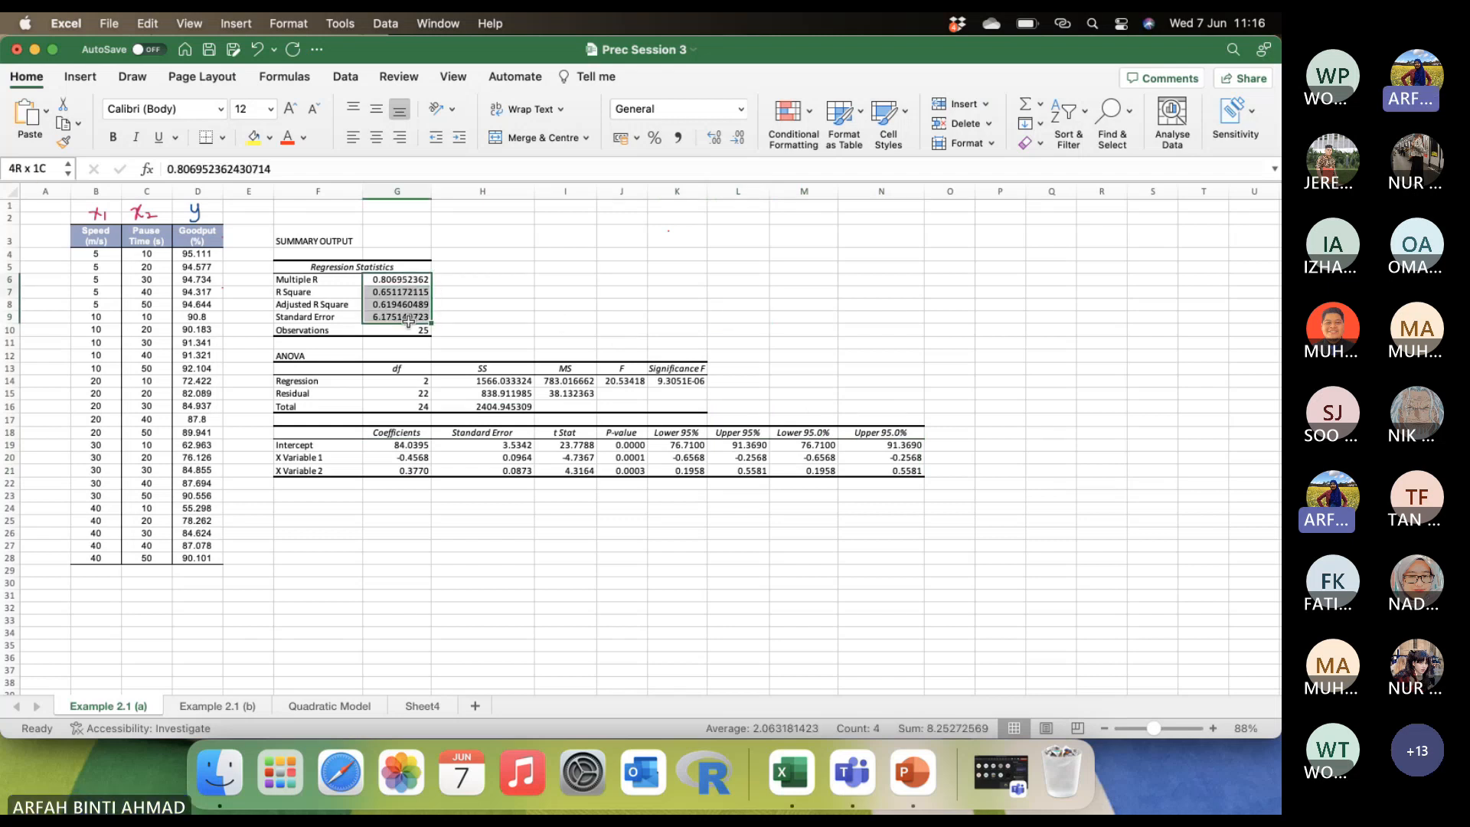
click(739, 138)
click(739, 138)
click(739, 138)
click(738, 138)
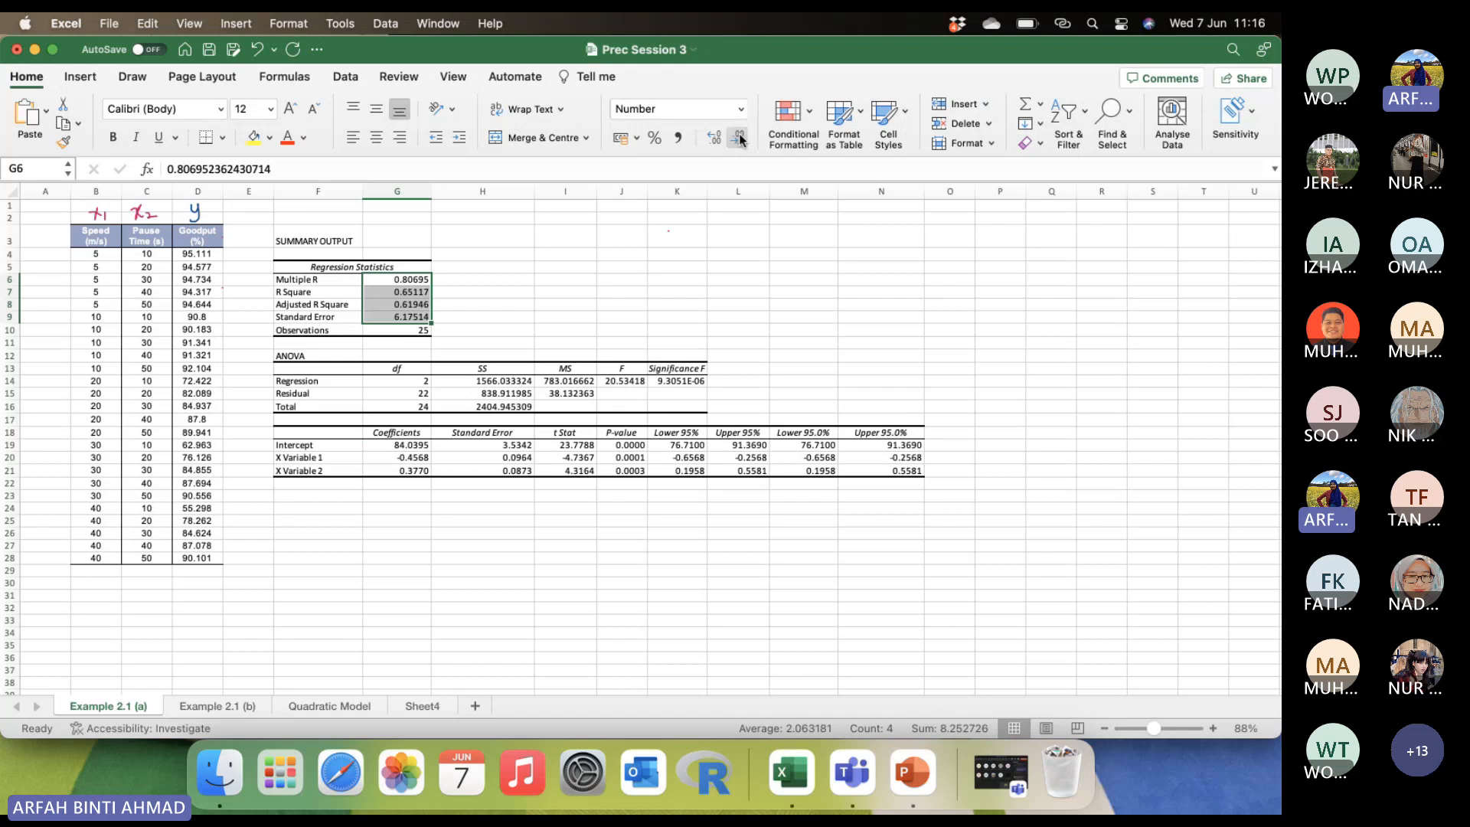
click(738, 138)
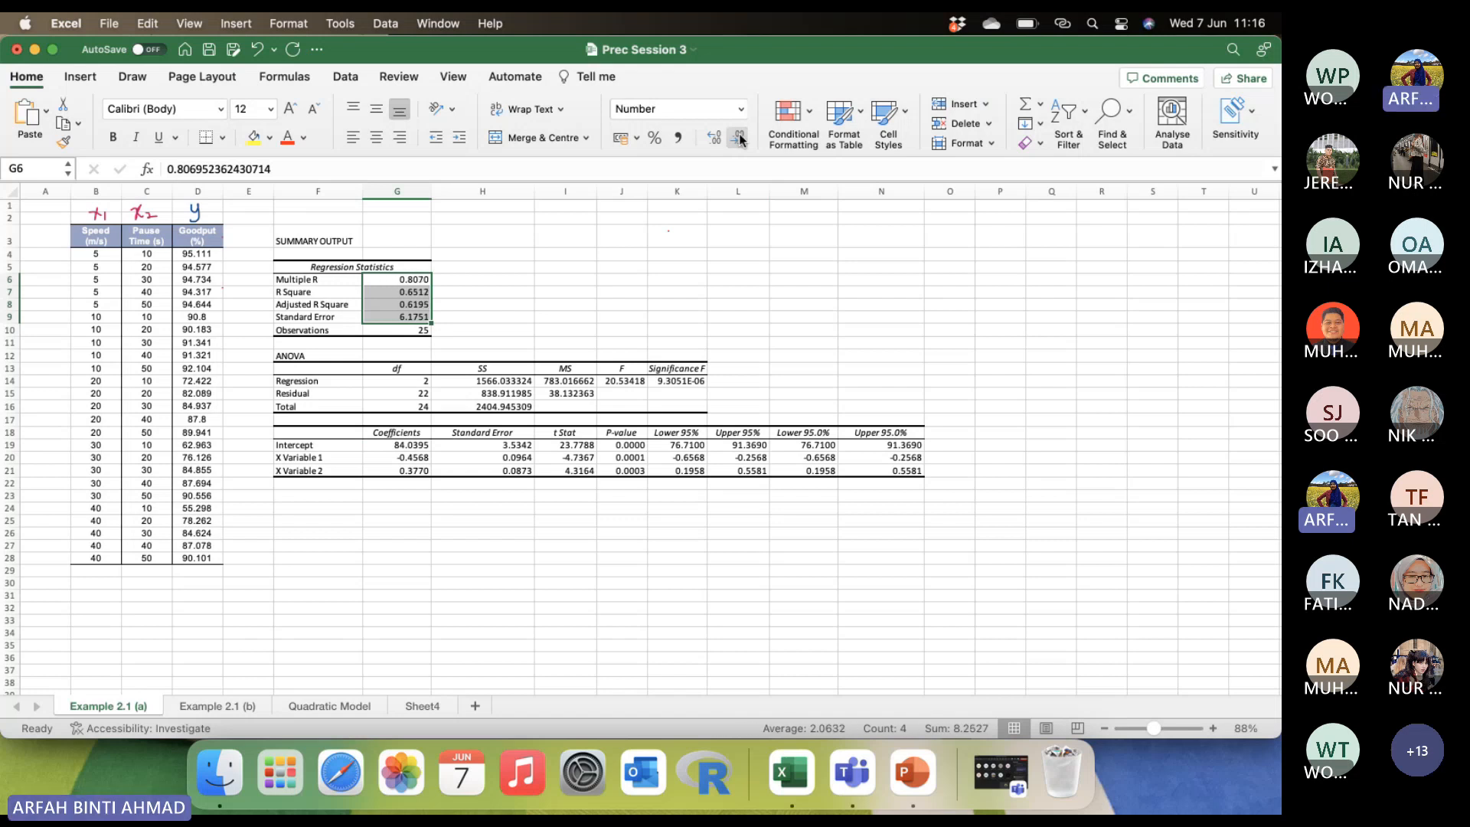
click(484, 335)
click(574, 291)
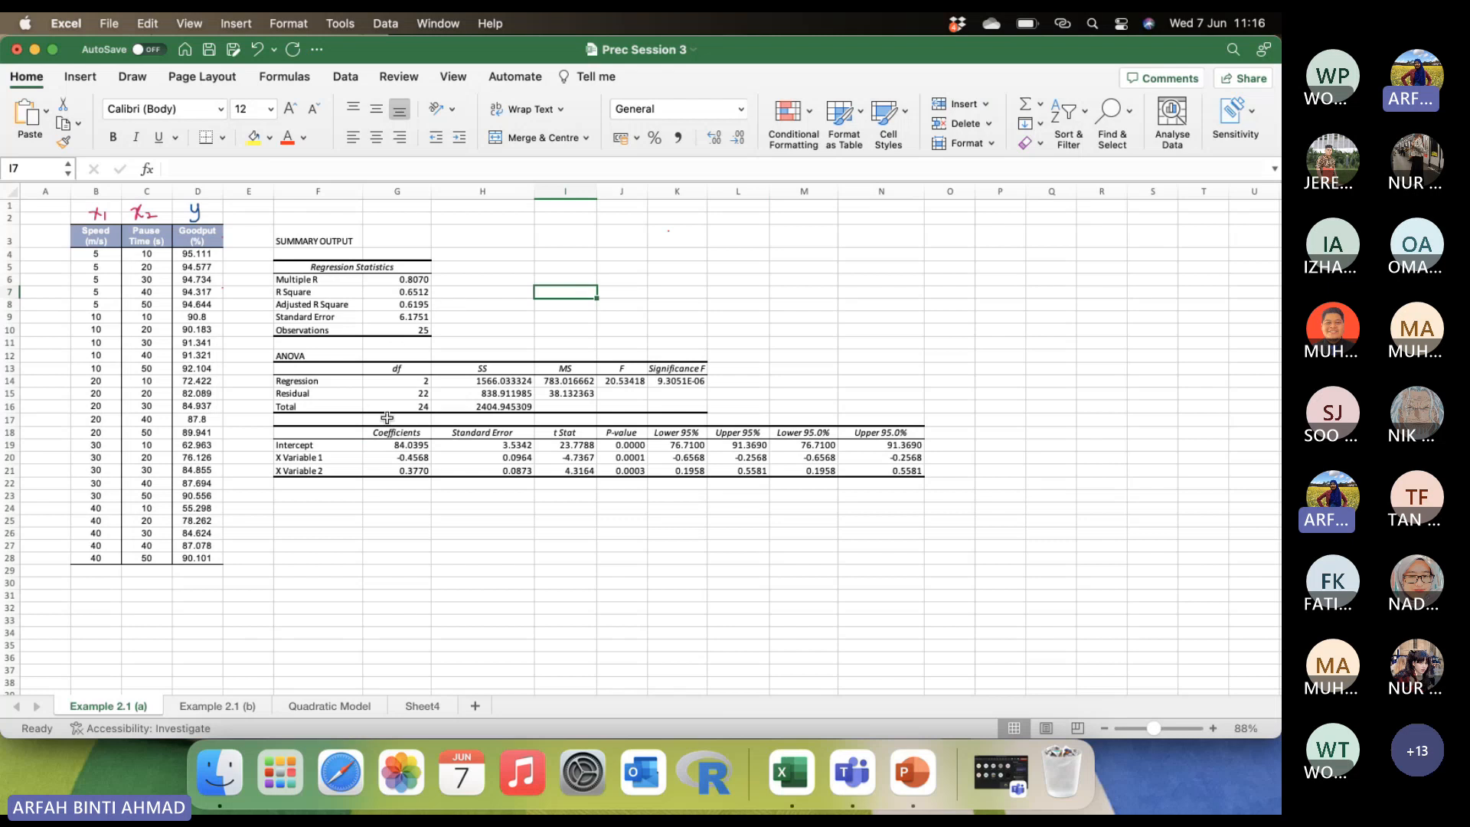
Narrow columns F, G and H of the regression output to fit their contents more tightly.
scroll(388, 417, up, 3)
scroll(387, 420, up, 5)
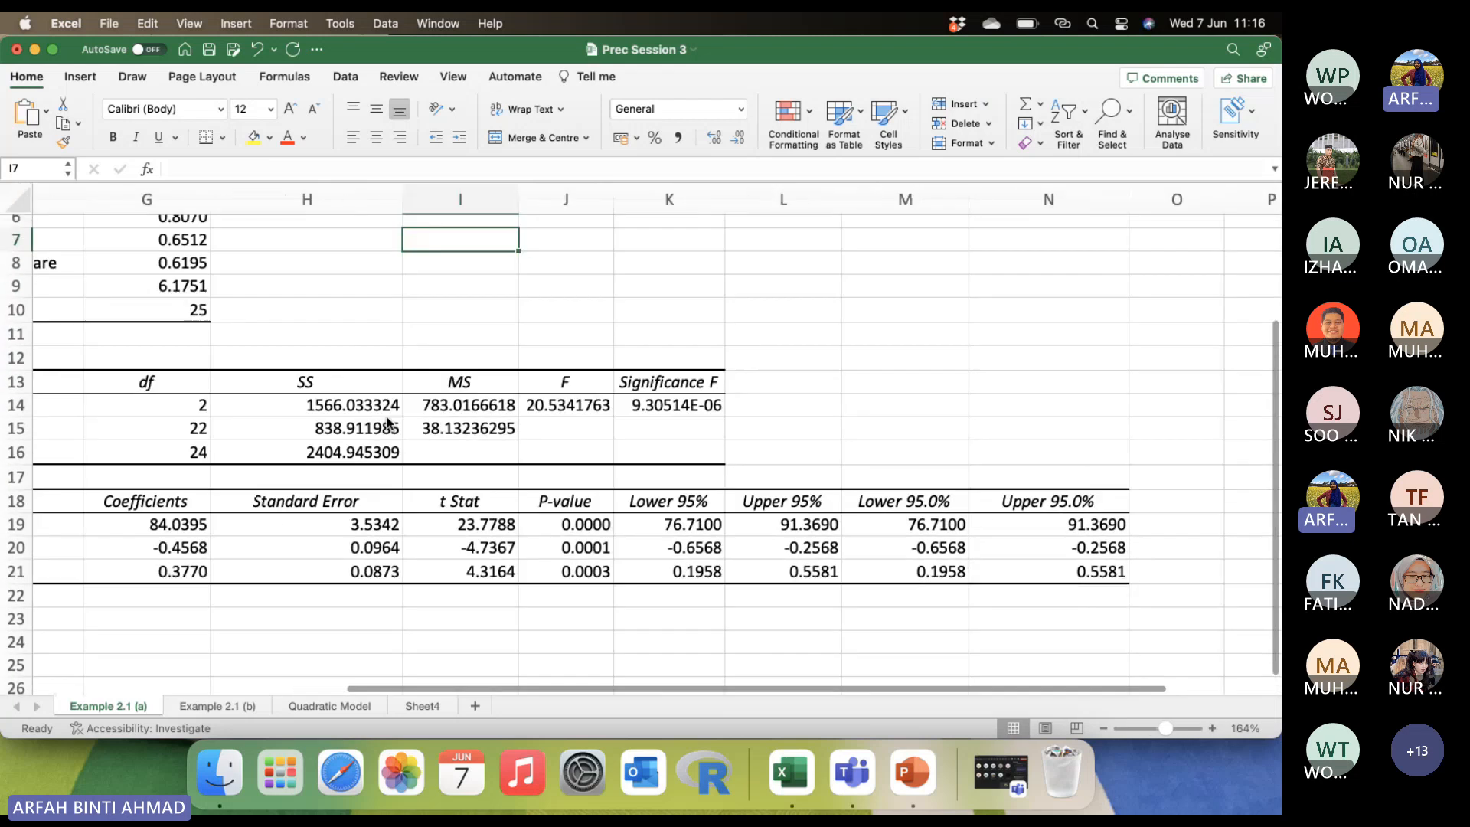
scroll(387, 419, down, 3)
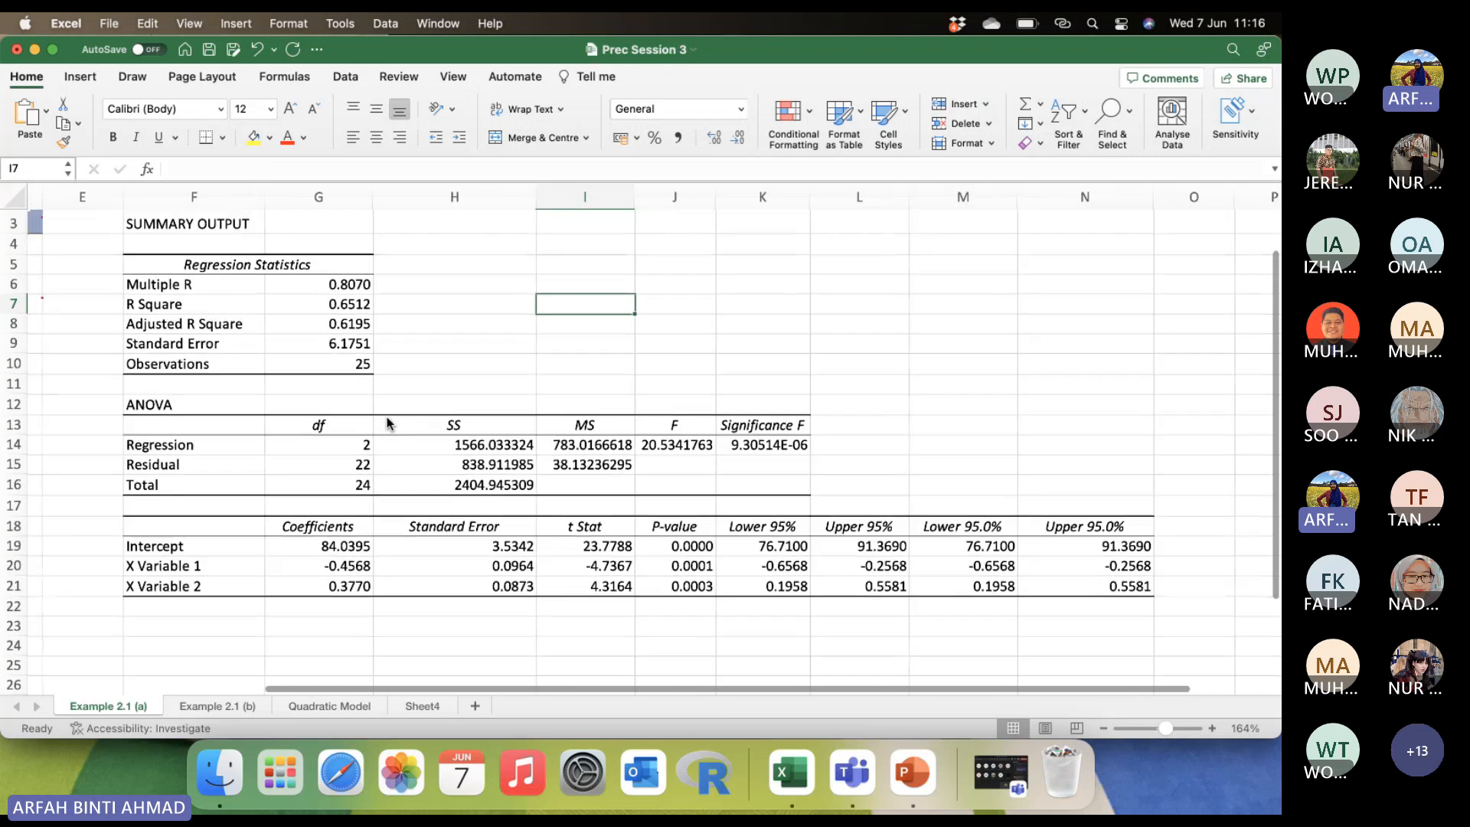
drag(284, 190, 263, 190)
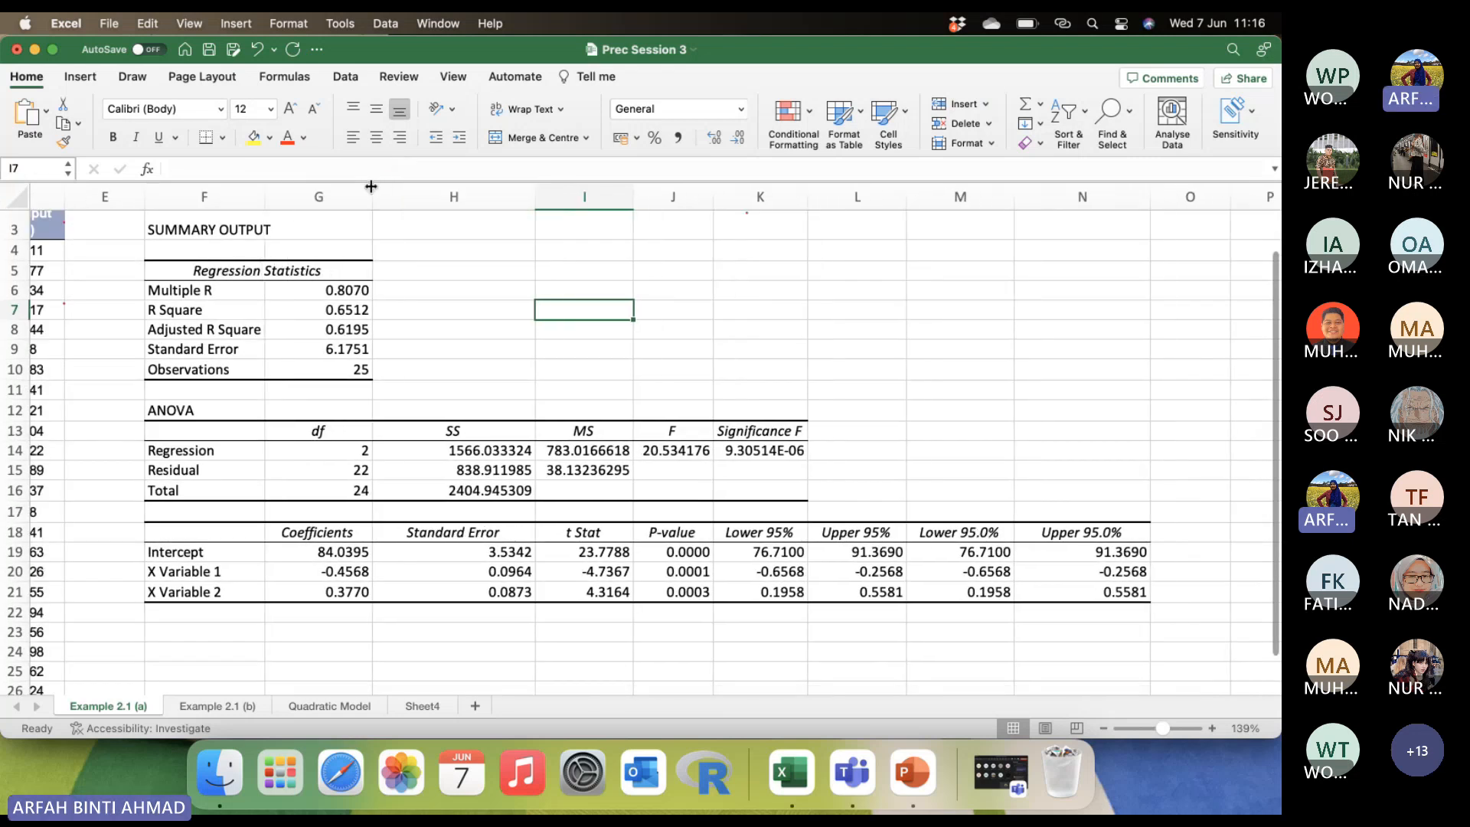
drag(373, 190, 358, 186)
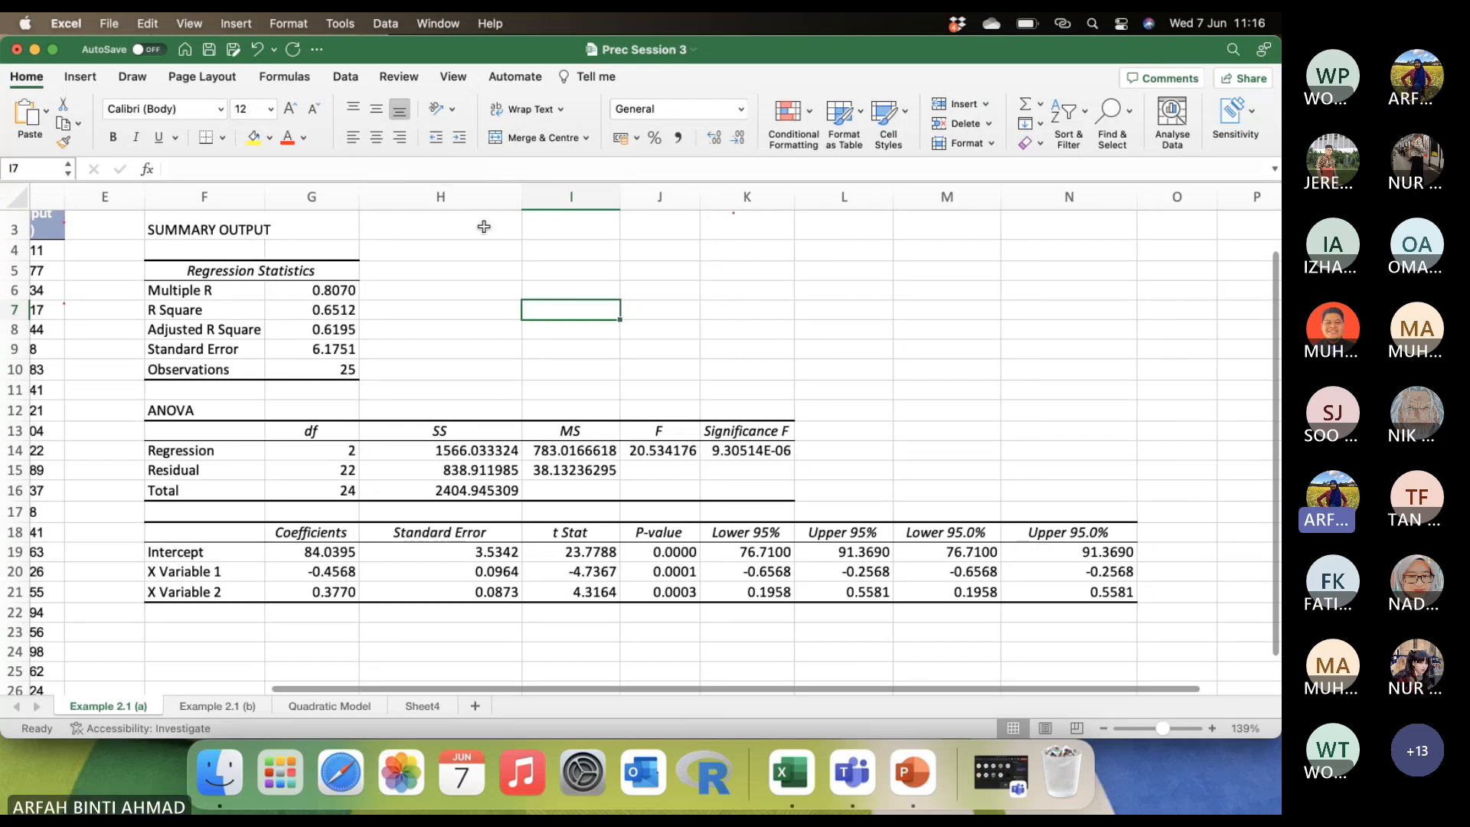
drag(522, 197, 475, 194)
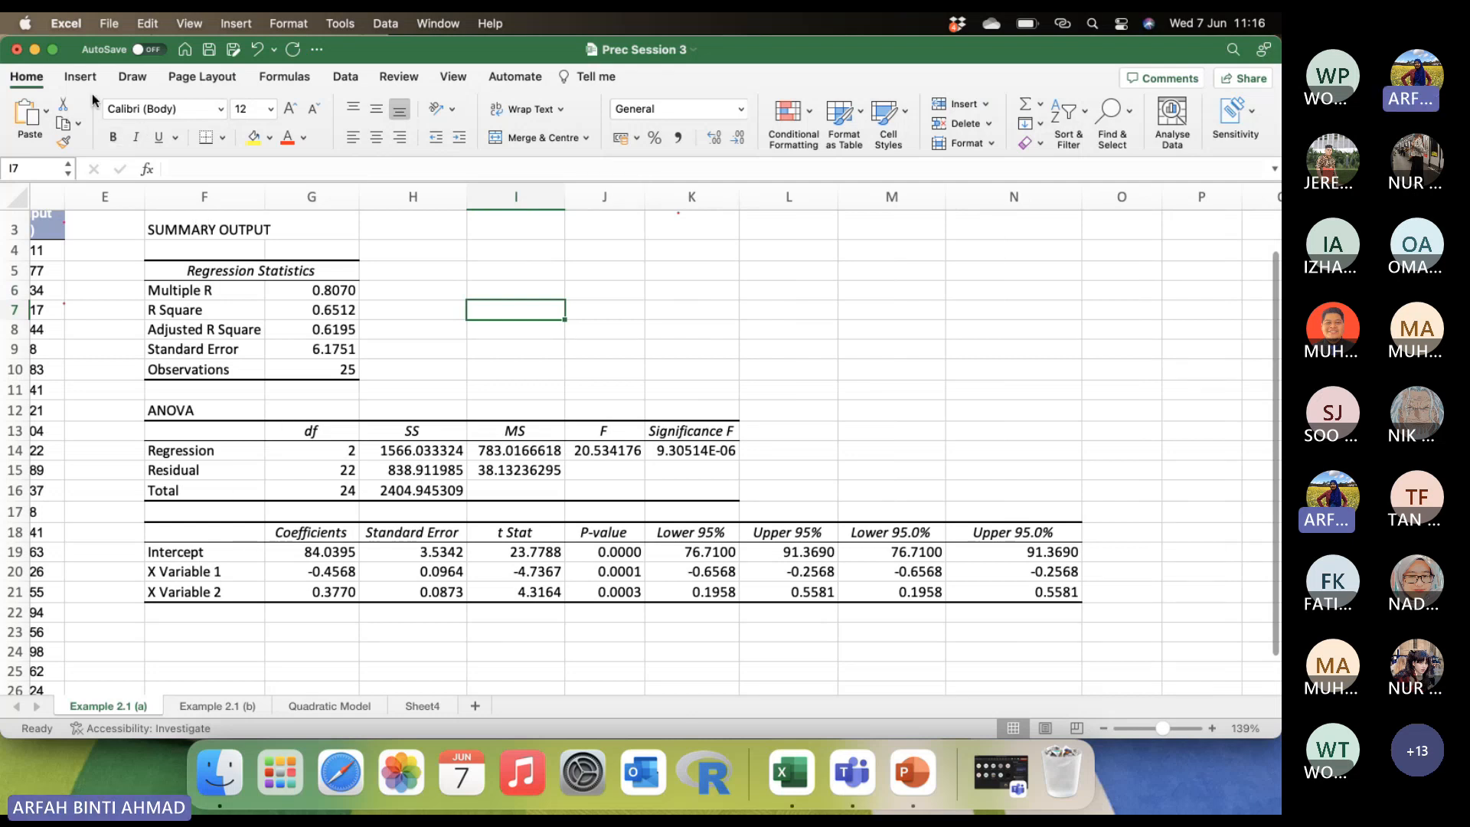
Handwrite red labels a, b1 and b2 beside the coefficients, r² and adjusted r² beside the R Square entries, and n beside Observations.
click(134, 77)
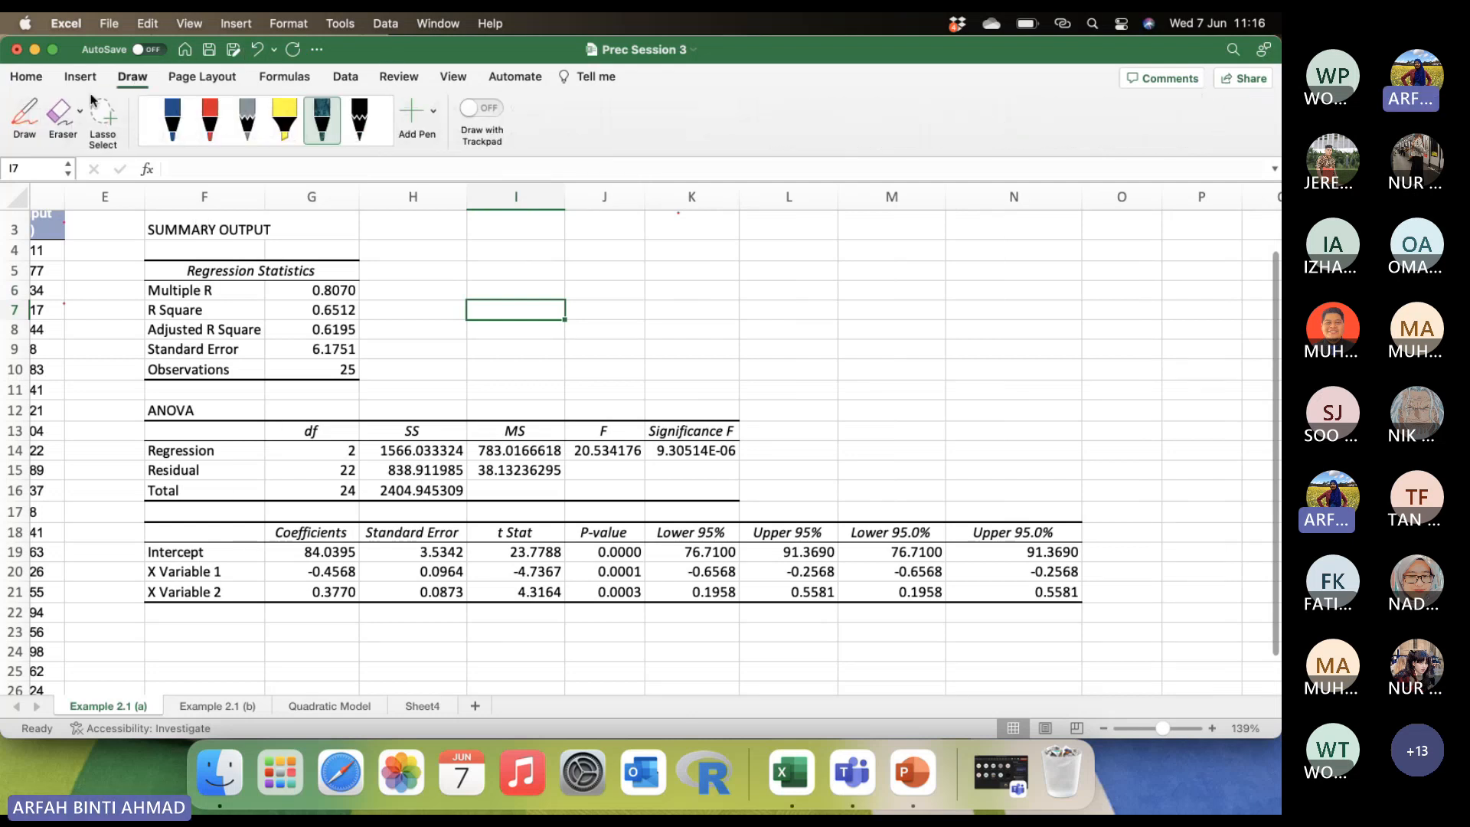
click(210, 121)
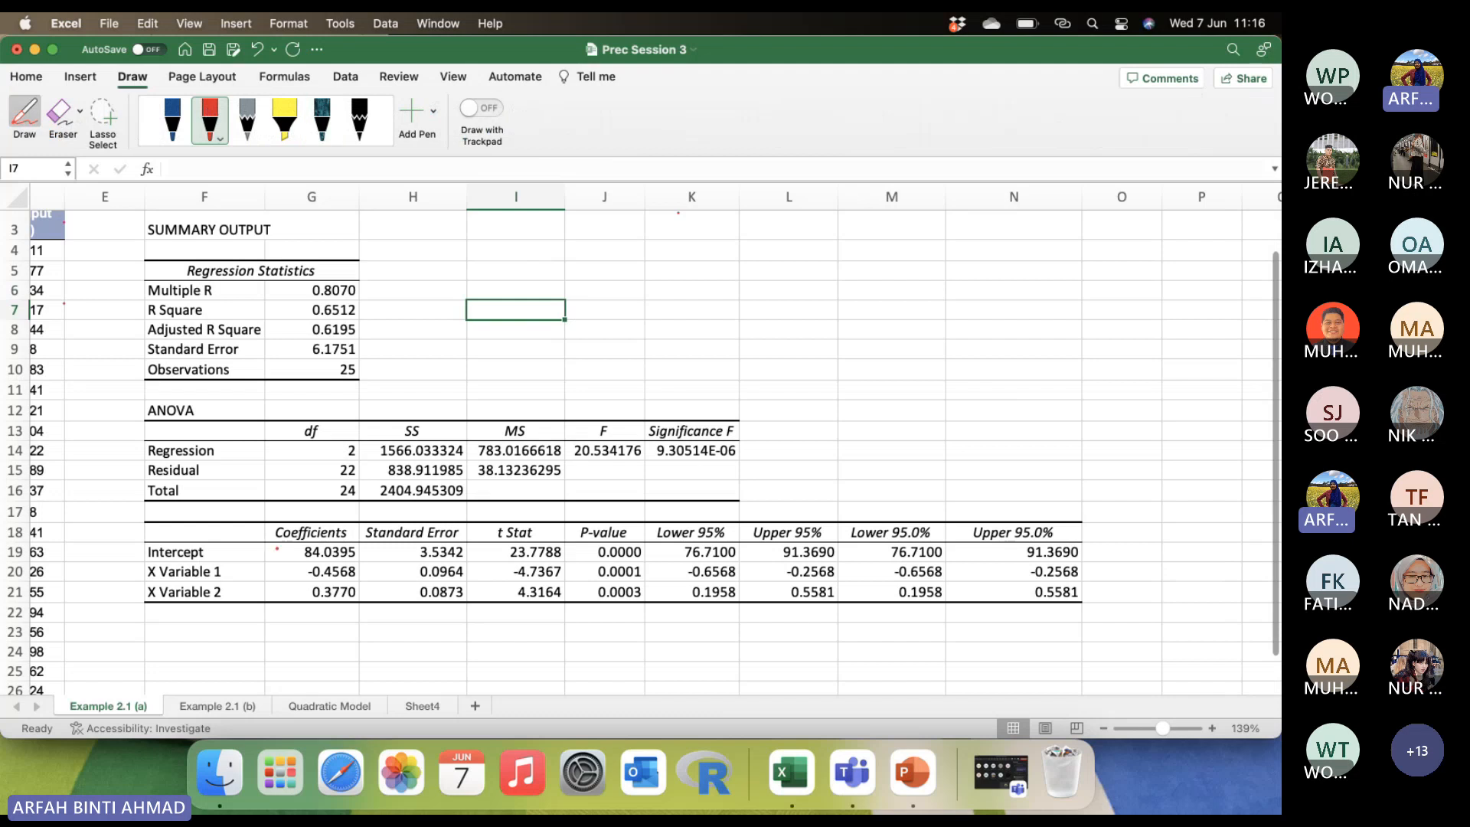
mouse_move(276, 549)
mouse_down()
mouse_move(266, 605)
mouse_move(292, 613)
mouse_up()
drag(278, 291, 299, 294)
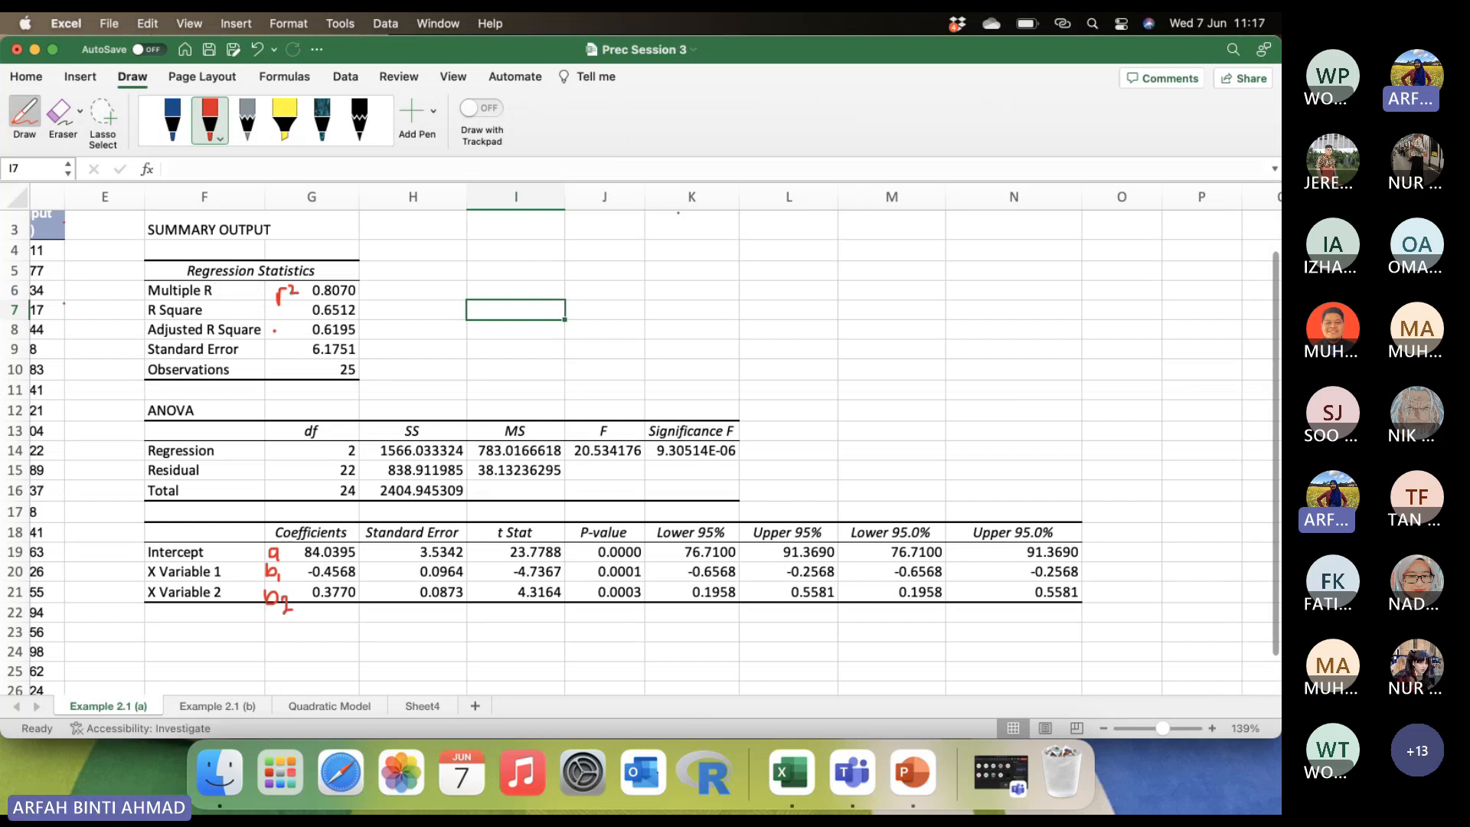
mouse_move(274, 323)
mouse_down()
mouse_move(290, 322)
mouse_move(286, 338)
mouse_move(298, 328)
mouse_up()
drag(276, 366, 289, 372)
Label the regression, residual and total sums of squares in the ANOVA table with handwritten SSR, SSE and SST.
mouse_move(377, 451)
mouse_down()
mouse_move(389, 400)
mouse_move(437, 391)
mouse_up()
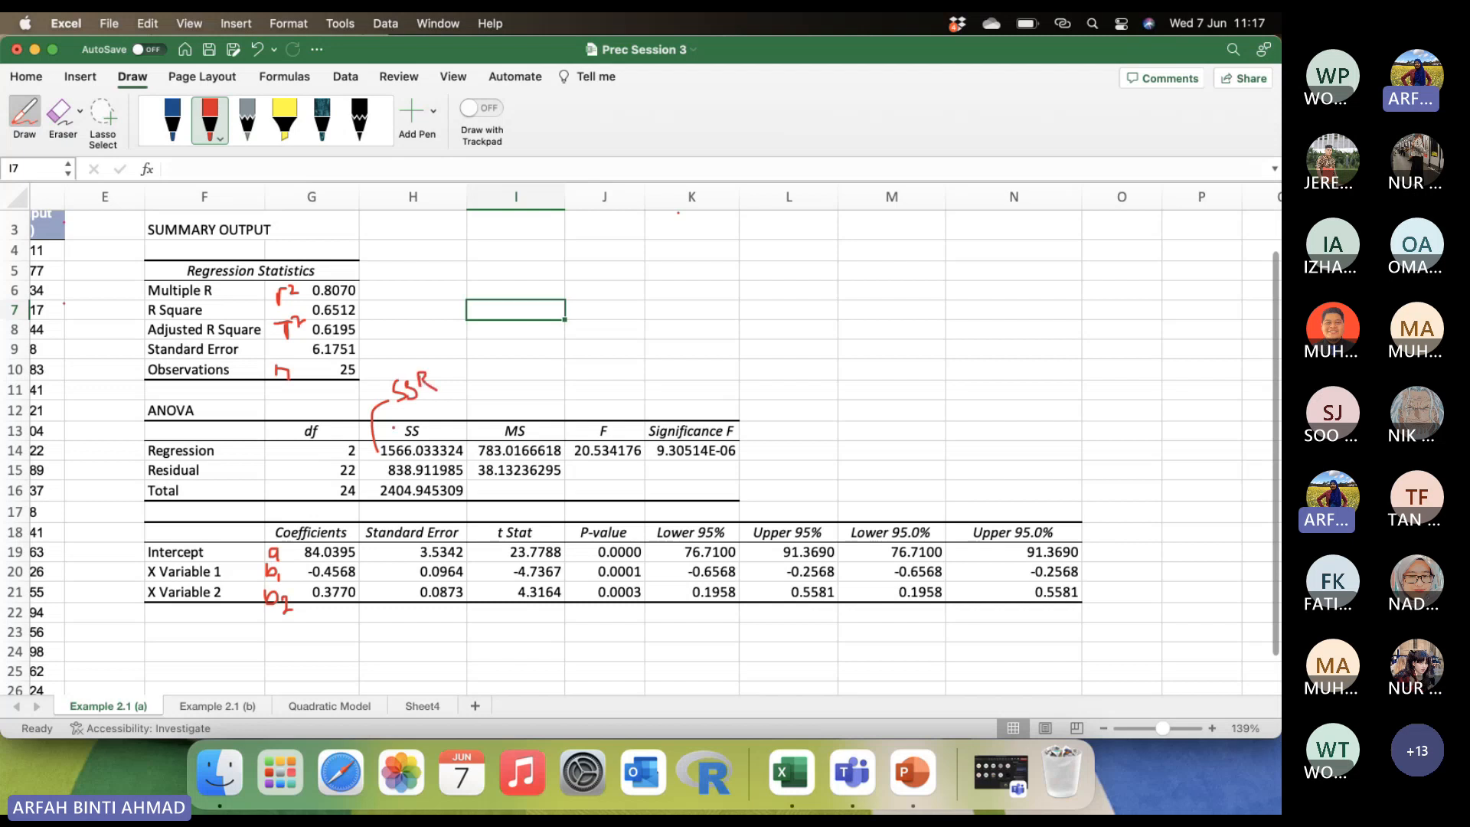
mouse_move(374, 470)
mouse_down()
mouse_move(248, 479)
mouse_move(276, 483)
mouse_move(294, 461)
mouse_up()
click(293, 467)
mouse_move(468, 487)
mouse_down()
mouse_move(518, 498)
mouse_move(546, 484)
mouse_move(539, 506)
mouse_up()
click(520, 488)
Add red tick marks above F and Significance F, and bracket the Lower 95% and Upper 95% headings as an interval.
drag(605, 397, 689, 400)
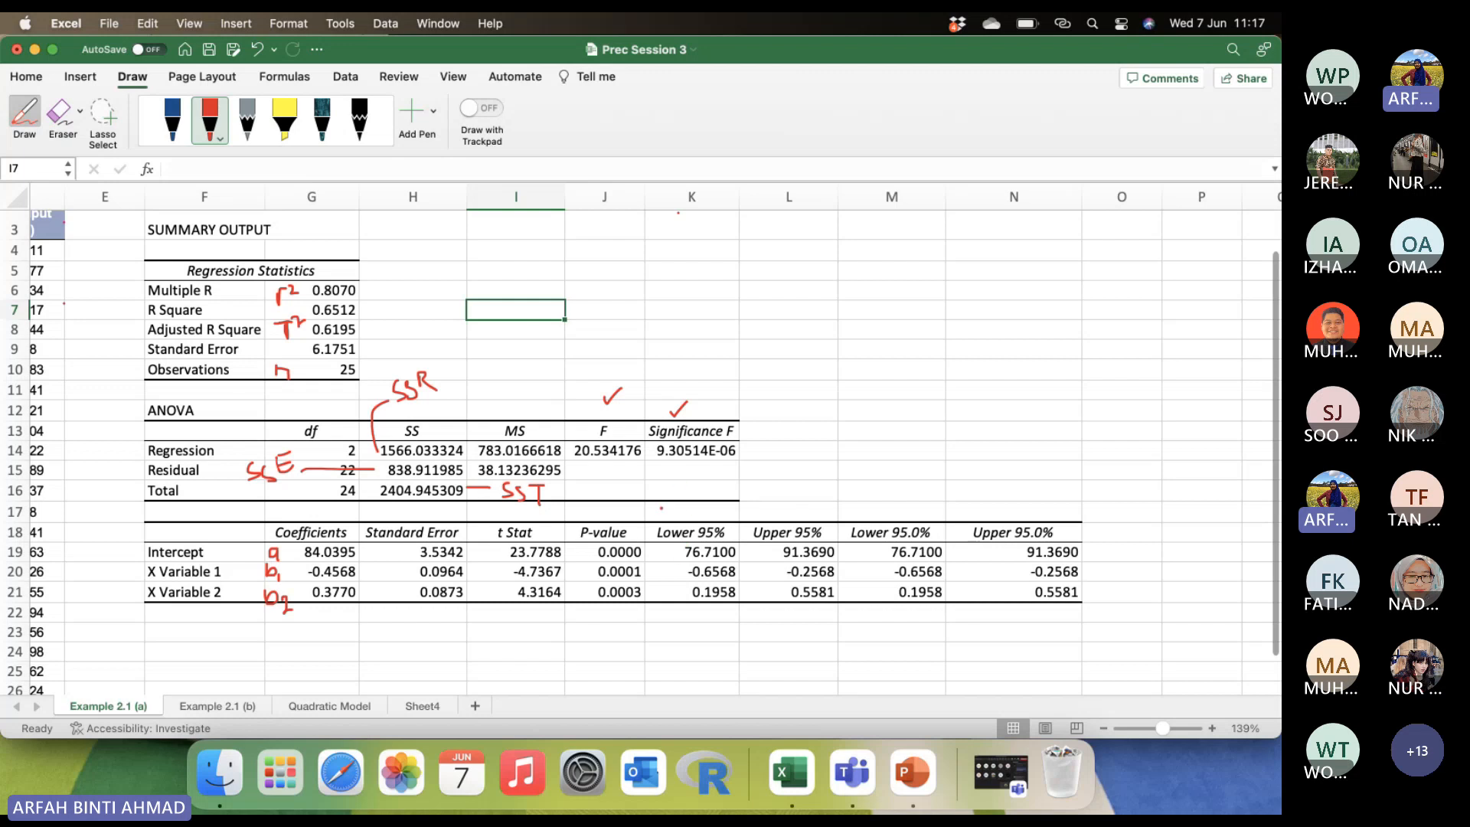
drag(660, 500, 657, 521)
drag(829, 497, 828, 525)
drag(744, 514, 736, 533)
Handwrite the fitted equation y = 84.0395 - 0.4568x1 + 0.3770x2 in red below the coefficients table.
mouse_move(368, 631)
mouse_down()
mouse_move(385, 627)
mouse_move(375, 662)
mouse_move(442, 630)
mouse_move(461, 647)
mouse_move(490, 641)
mouse_move(491, 625)
mouse_move(523, 633)
mouse_move(520, 644)
mouse_move(560, 617)
mouse_move(621, 624)
mouse_move(674, 654)
mouse_move(699, 625)
mouse_move(708, 642)
mouse_move(758, 636)
mouse_move(768, 650)
mouse_up()
click(709, 626)
mouse_move(774, 646)
mouse_down()
mouse_move(779, 663)
mouse_move(816, 638)
mouse_move(804, 660)
mouse_move(842, 638)
mouse_move(867, 661)
mouse_move(888, 645)
mouse_move(883, 670)
mouse_move(927, 636)
mouse_move(951, 651)
mouse_move(1009, 637)
mouse_up()
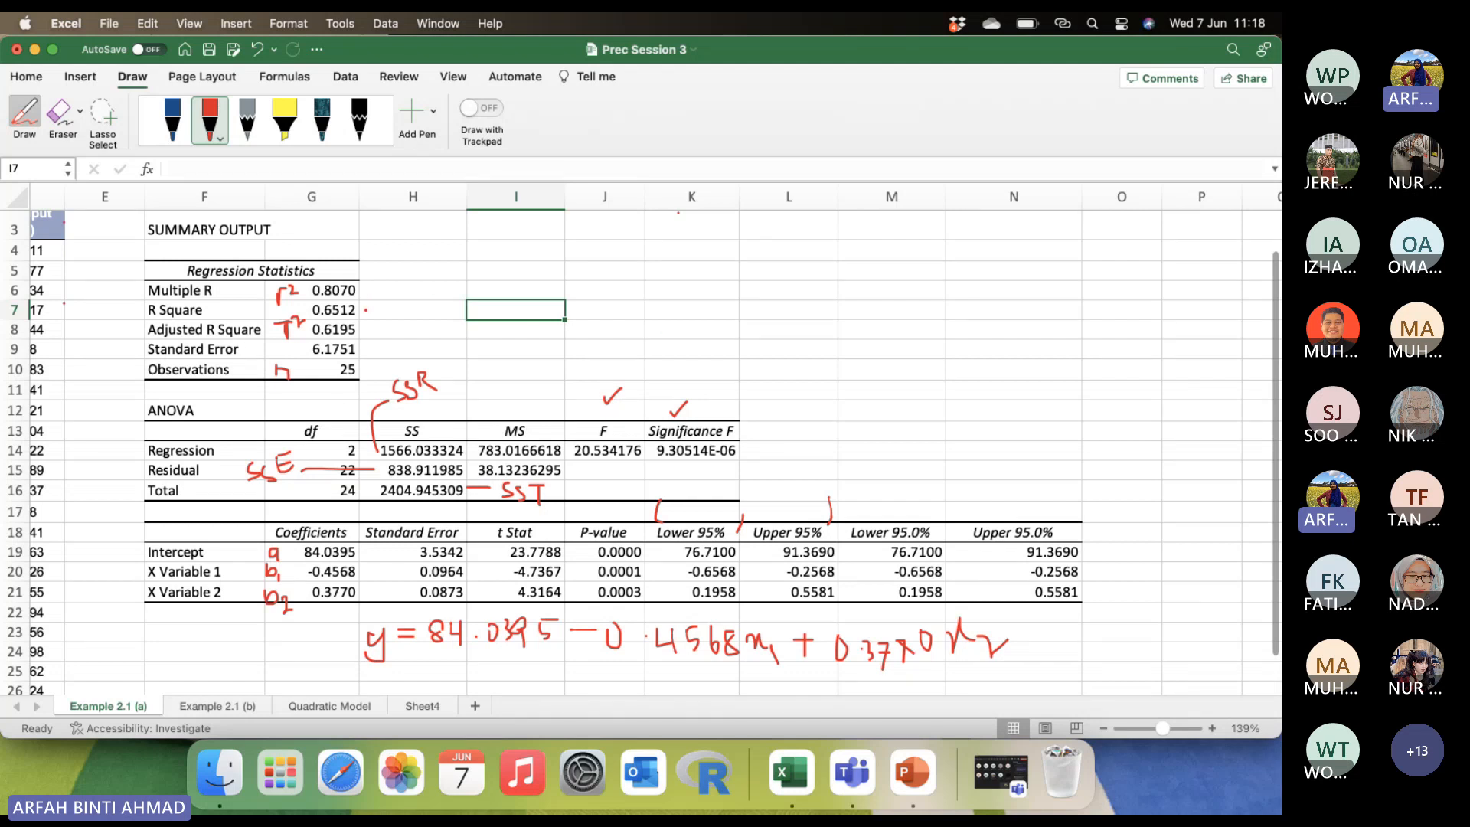
mouse_move(368, 309)
mouse_down()
mouse_move(327, 304)
mouse_move(295, 323)
mouse_move(314, 346)
mouse_move(378, 325)
mouse_move(366, 305)
mouse_up()
drag(308, 642, 336, 629)
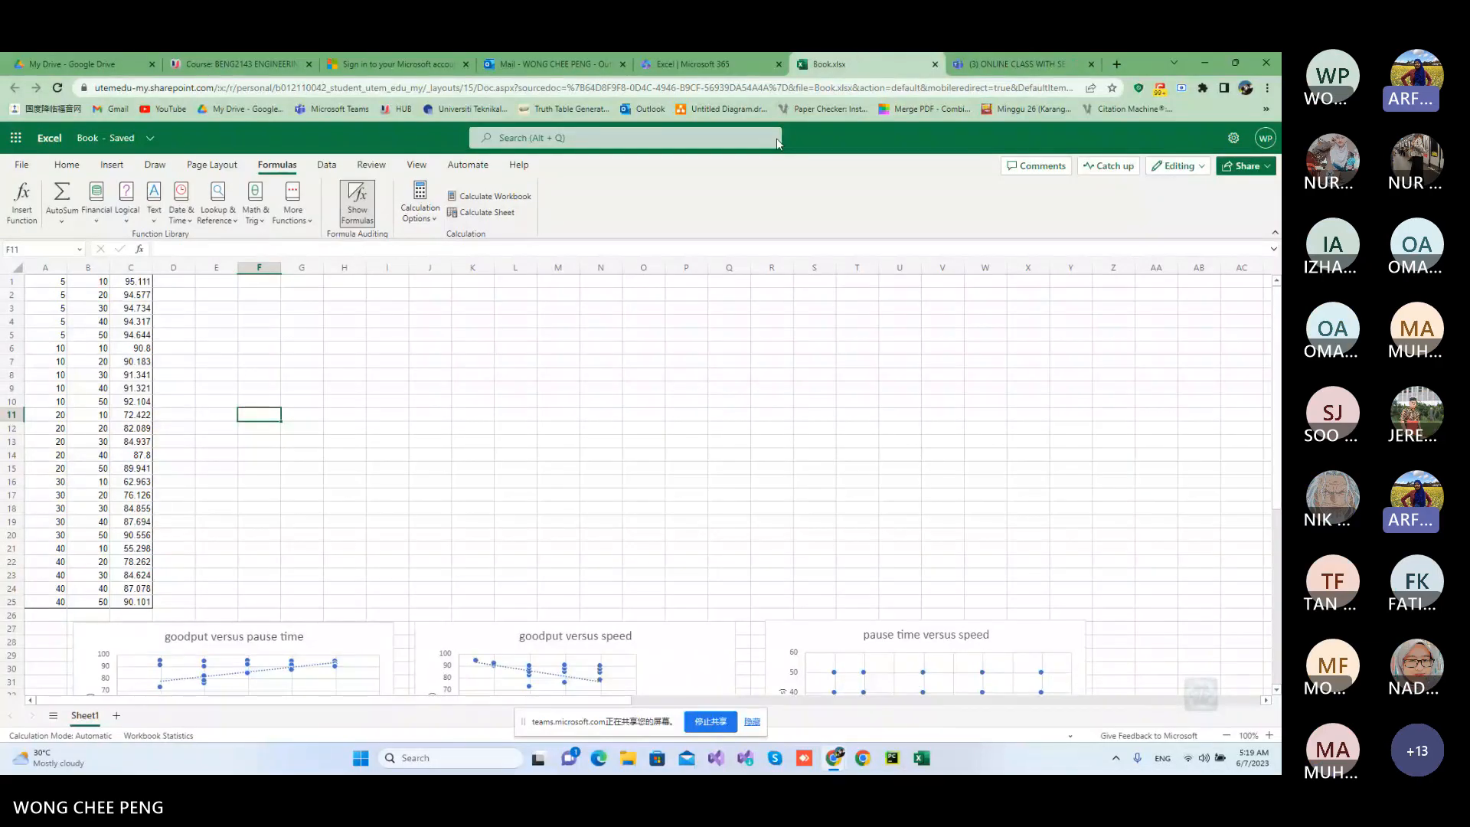
Look for the data analysis add-in in the web version of Excel, checking its data tools, options, regional format settings and About page.
click(325, 167)
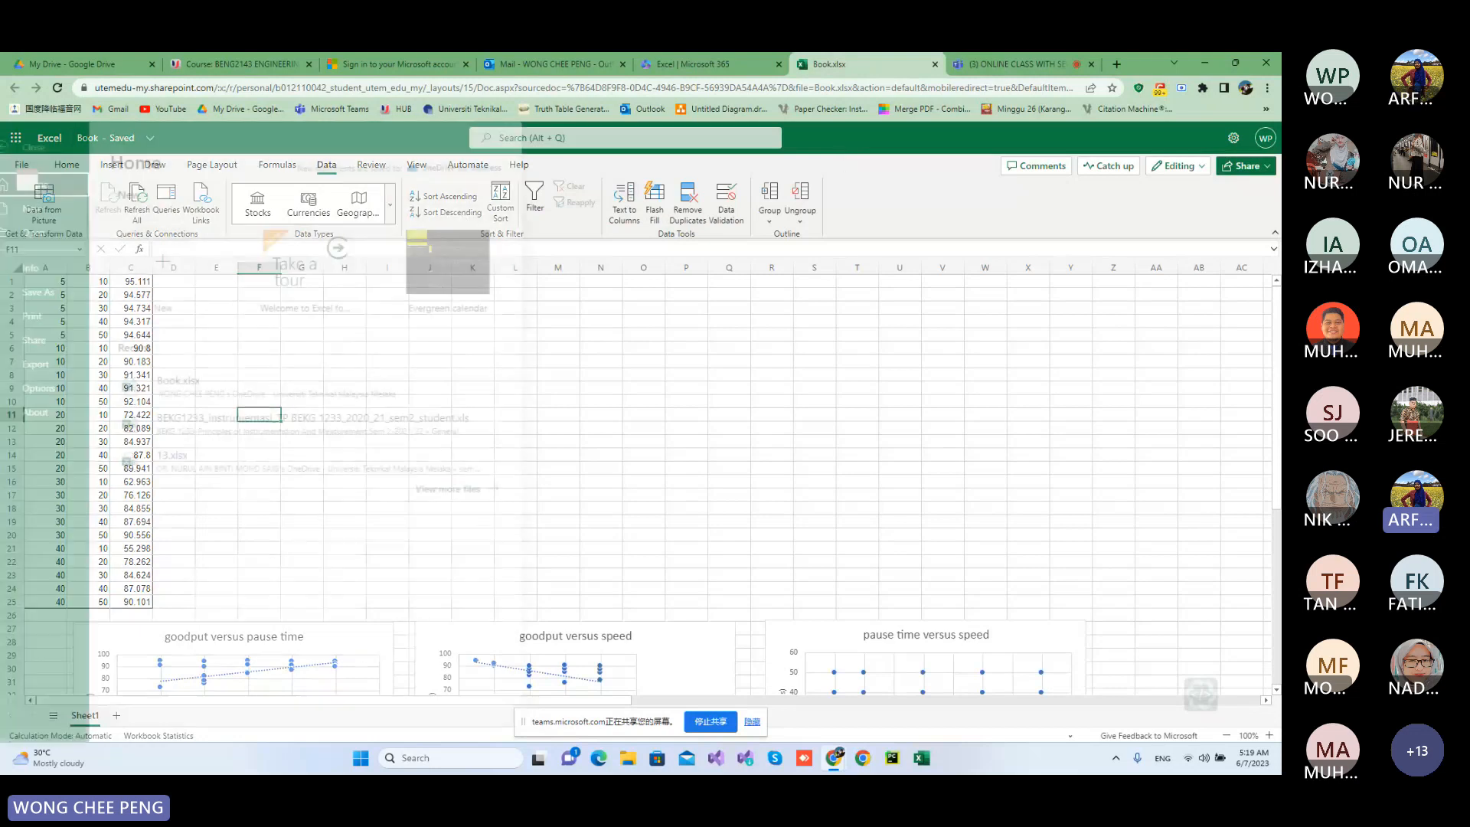
click(21, 165)
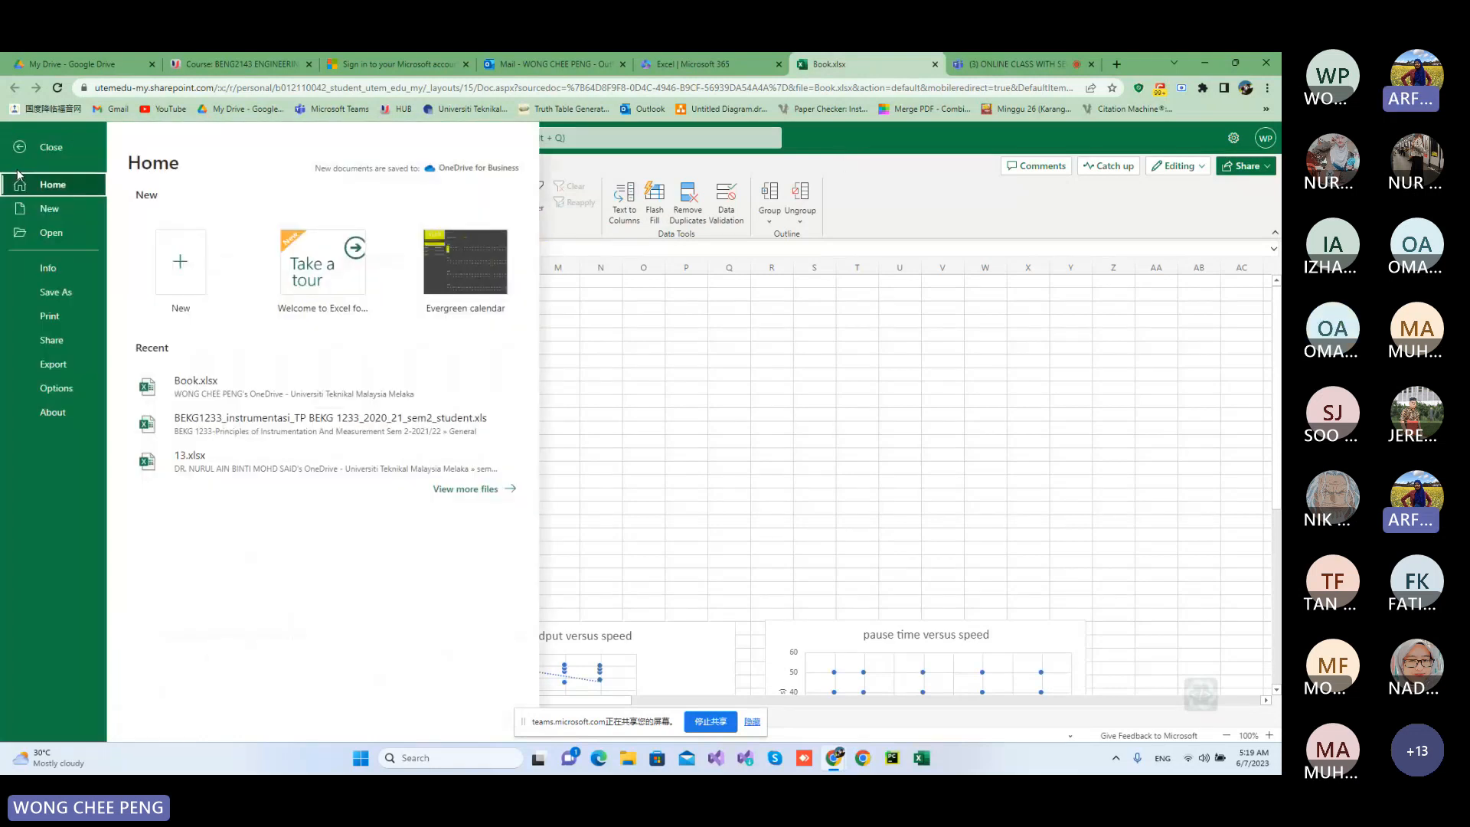
click(67, 391)
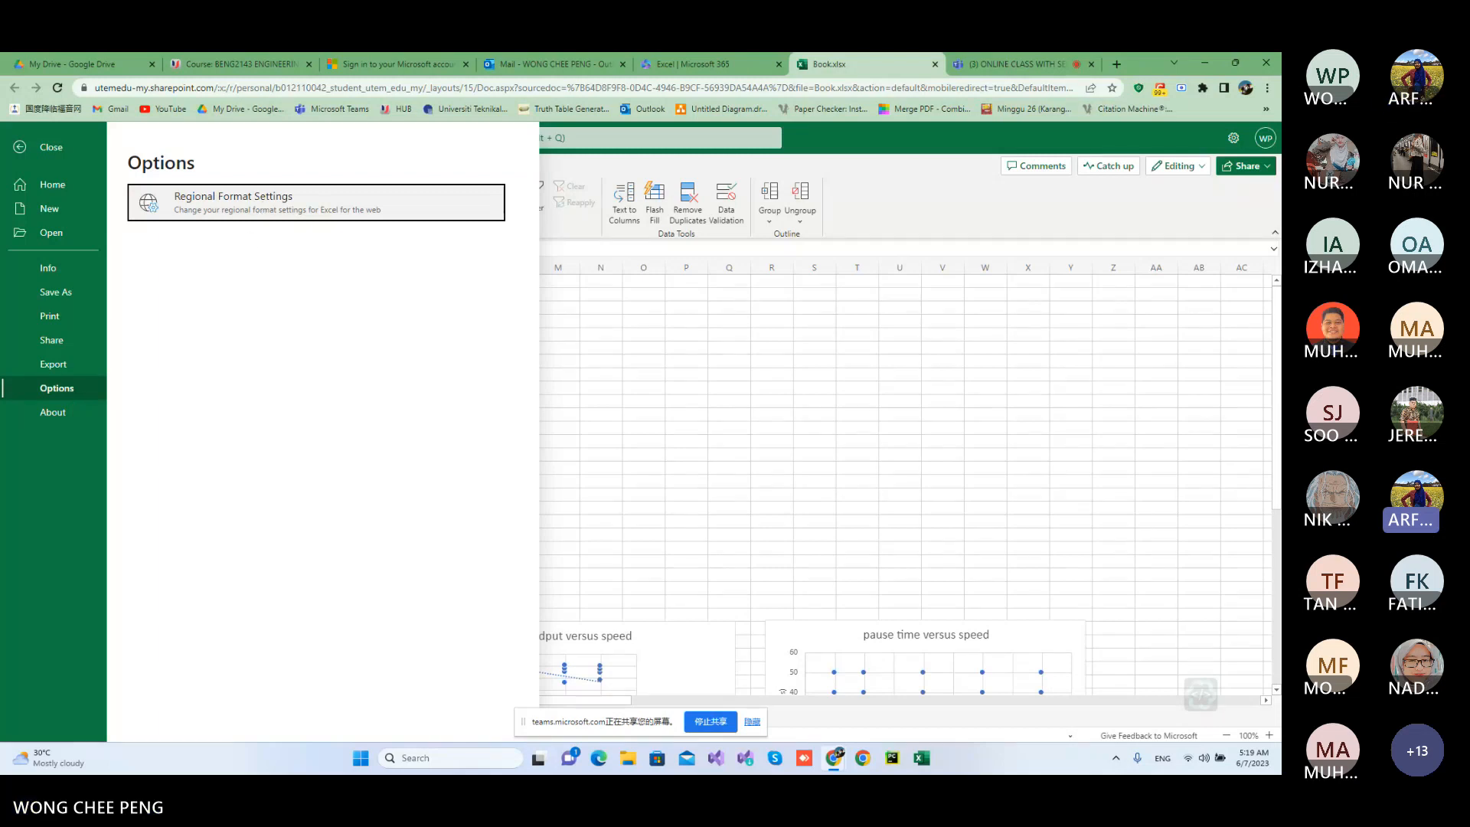
click(317, 202)
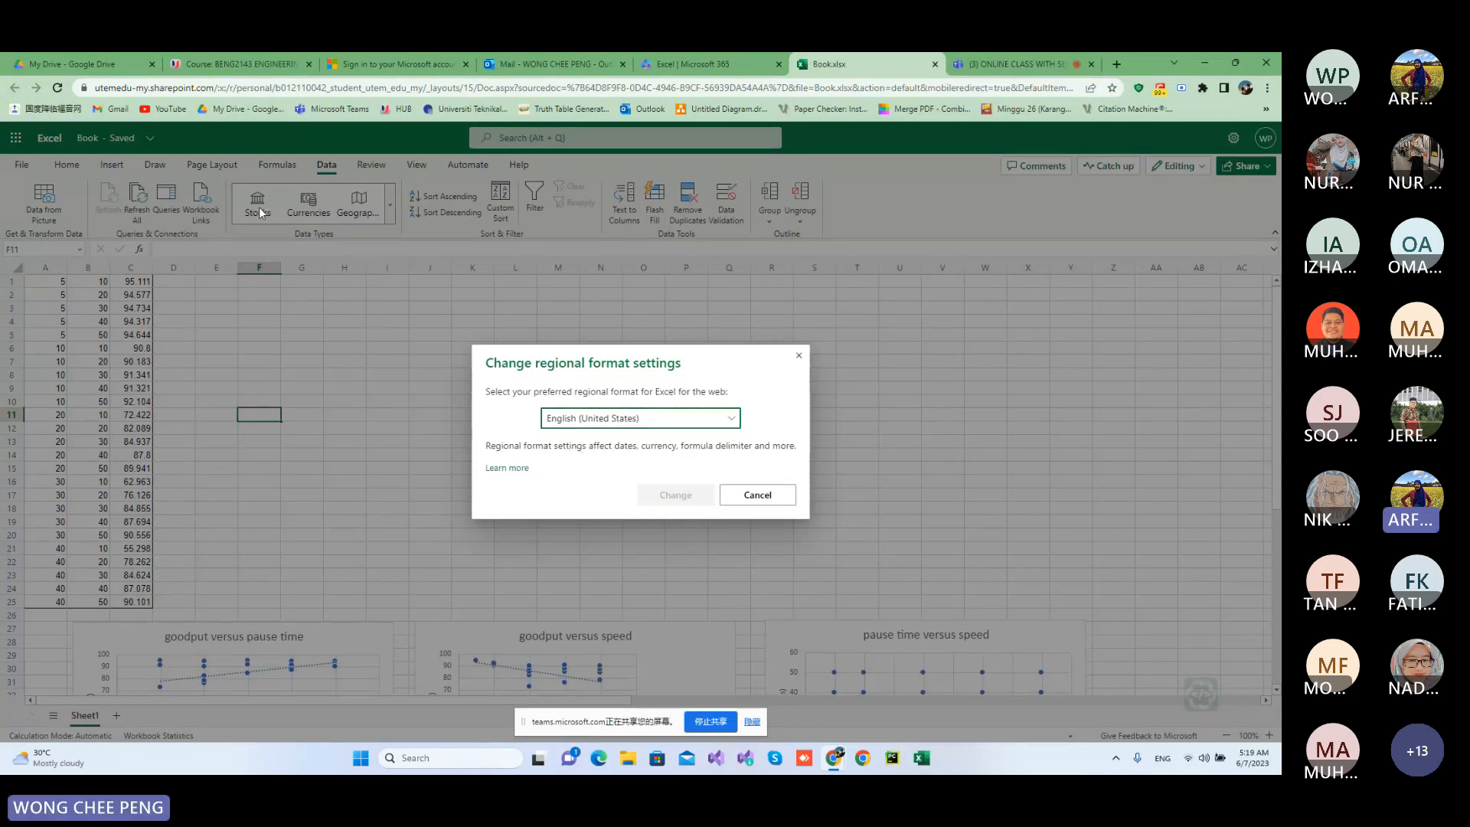
click(754, 494)
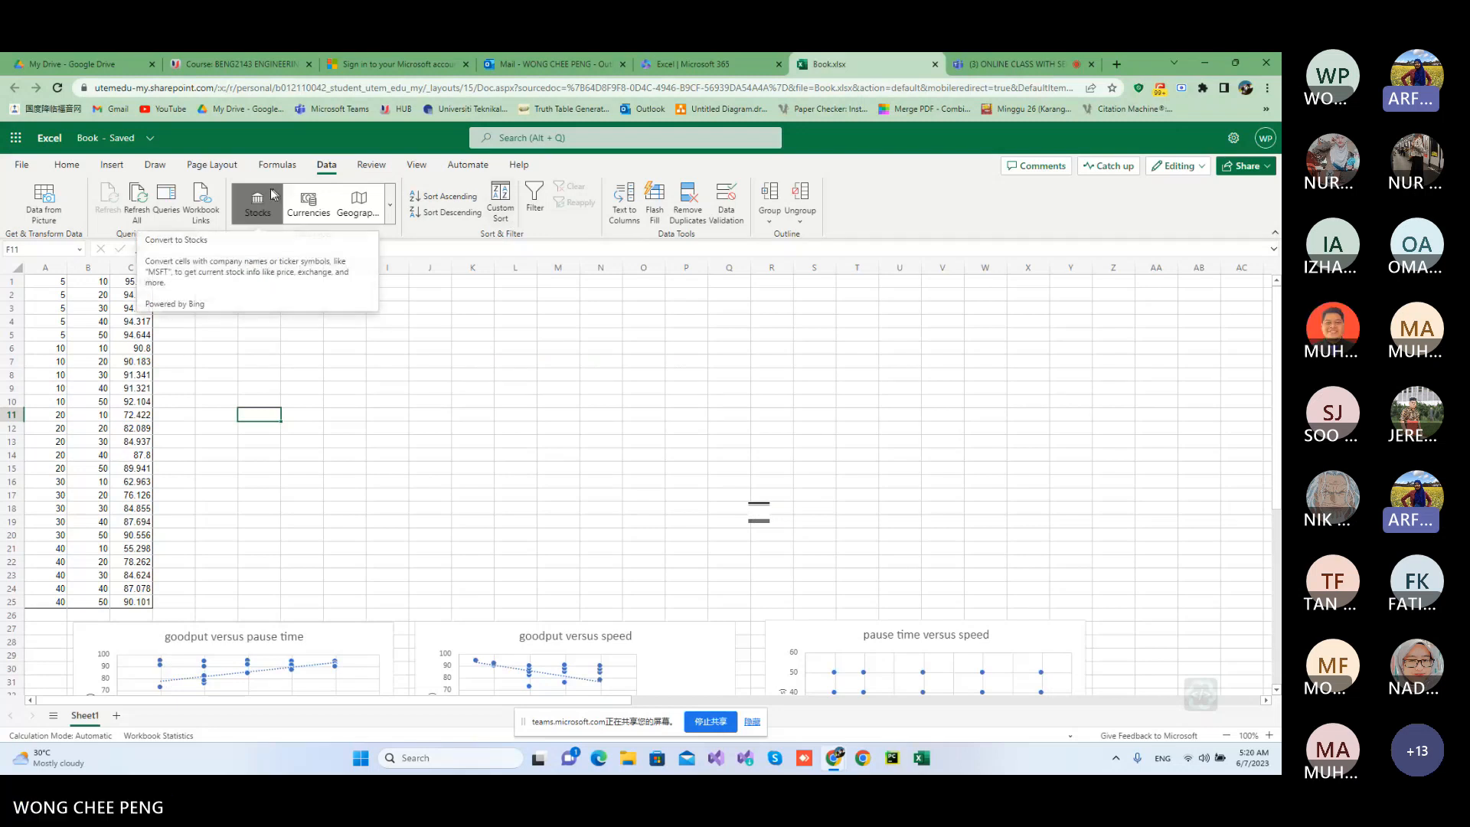
click(23, 163)
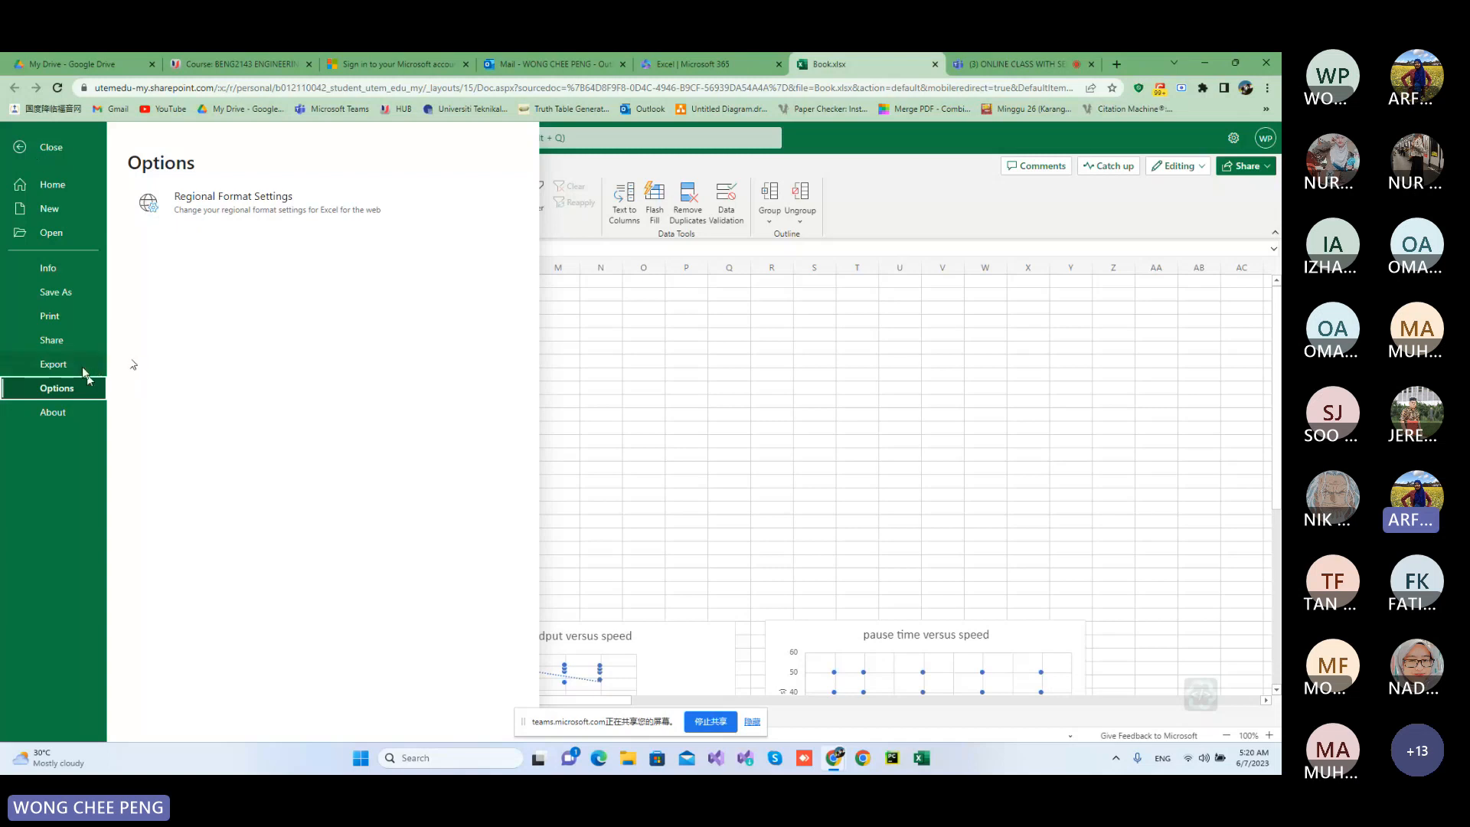
click(82, 413)
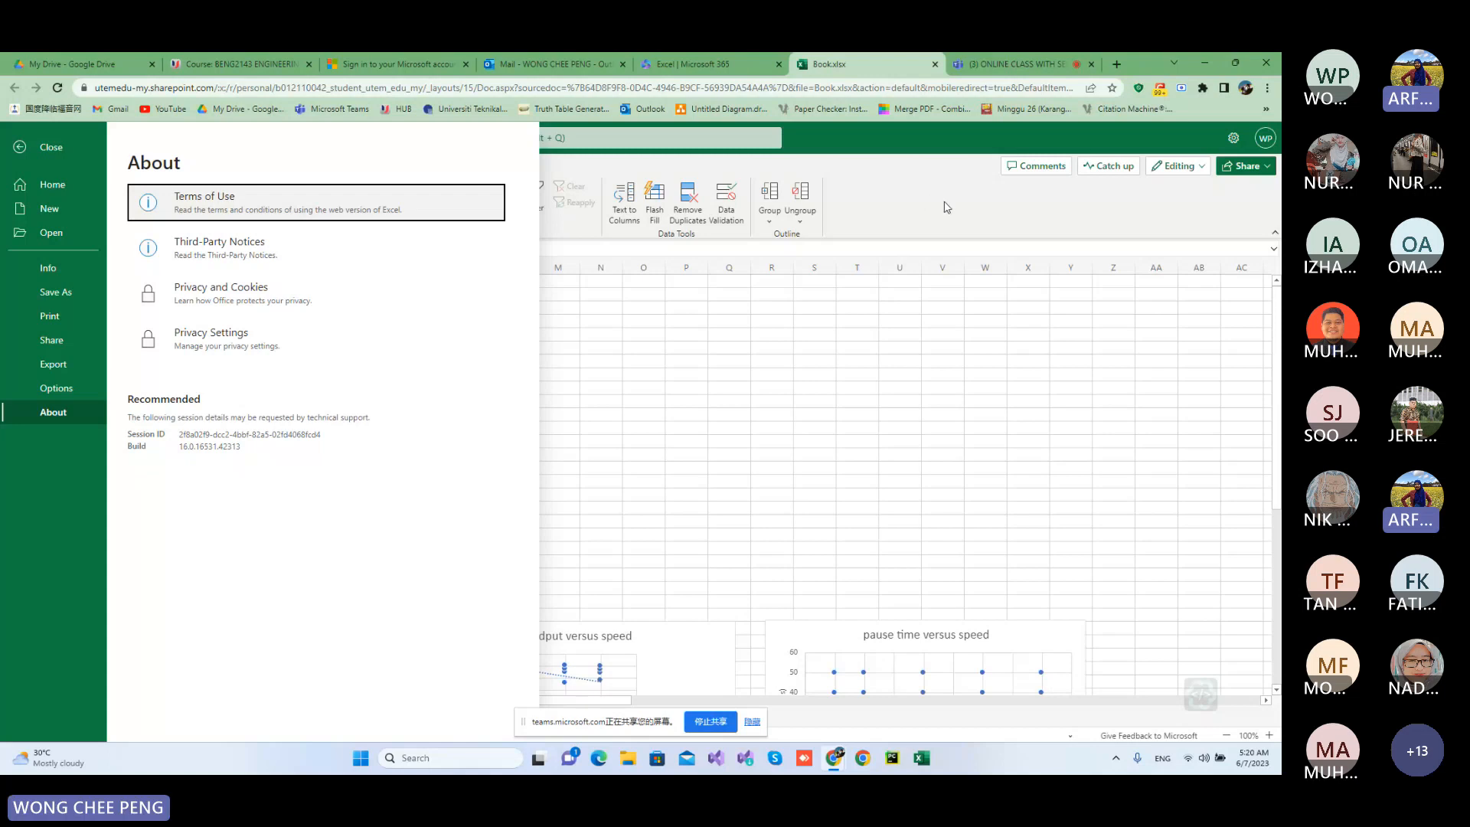
click(53, 389)
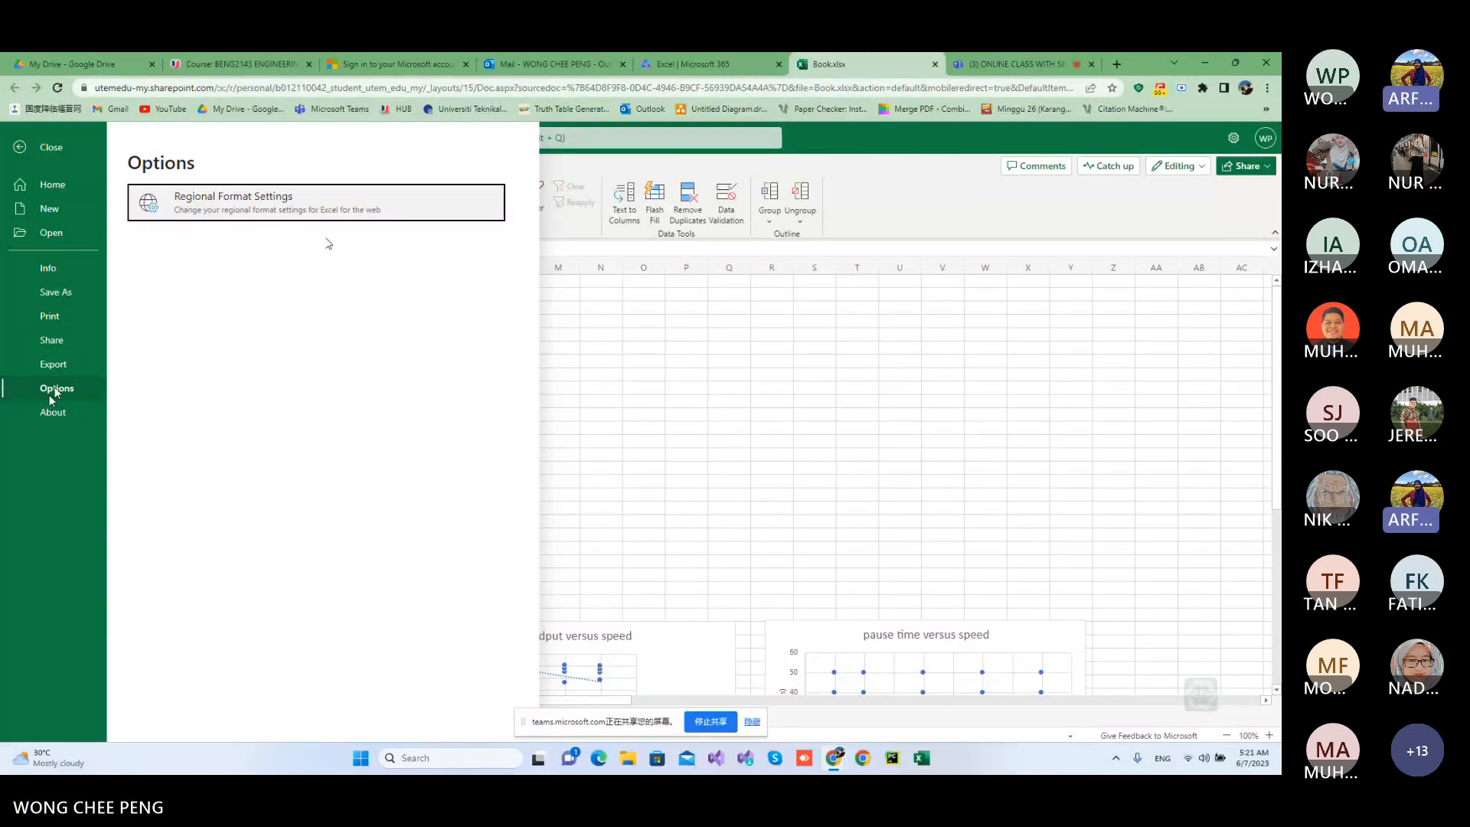
click(769, 291)
Search the commands for "data analysis" and open Analyze Data for the worksheet's data.
click(607, 137)
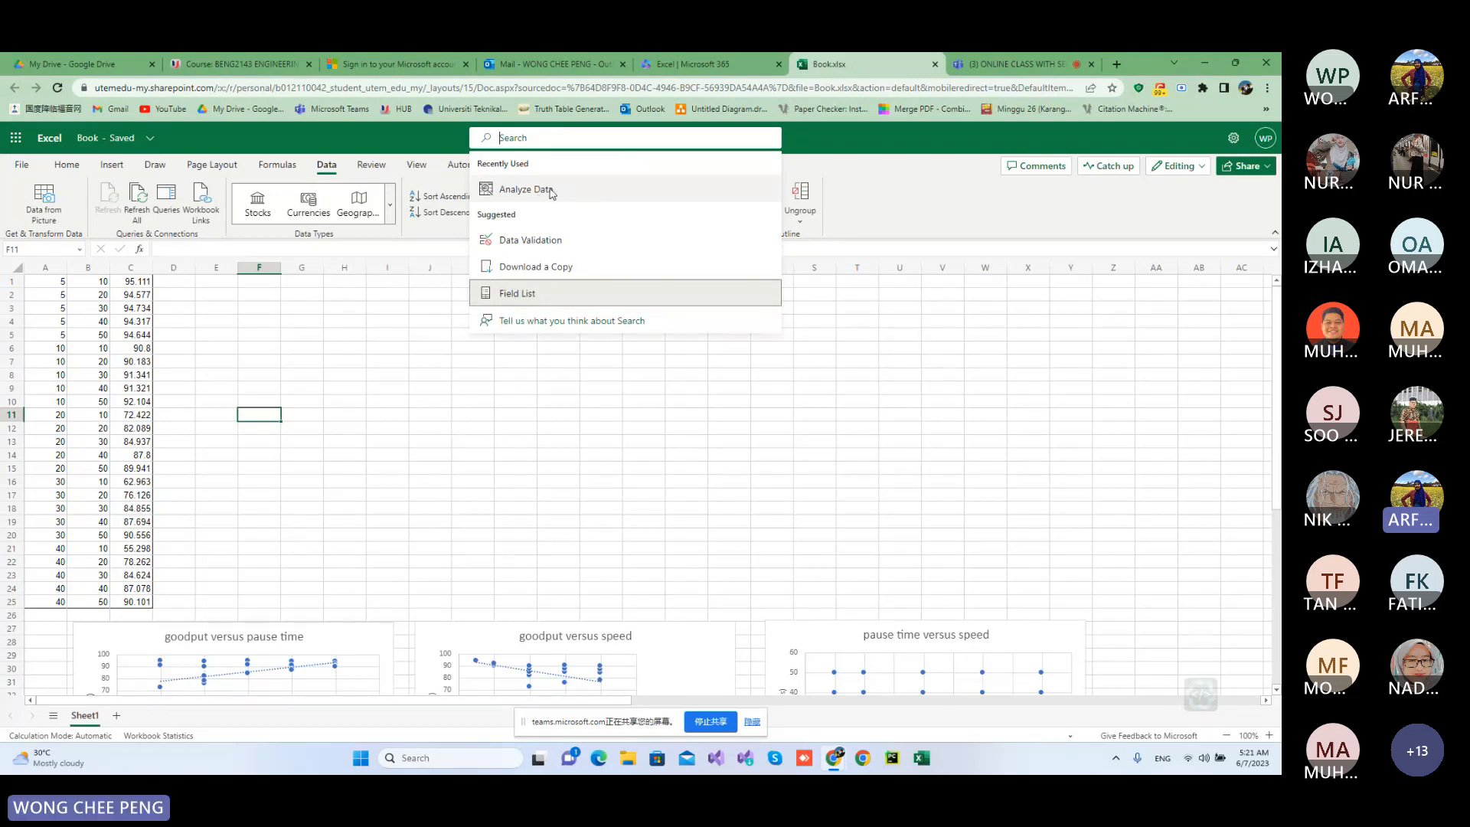
text(data an)
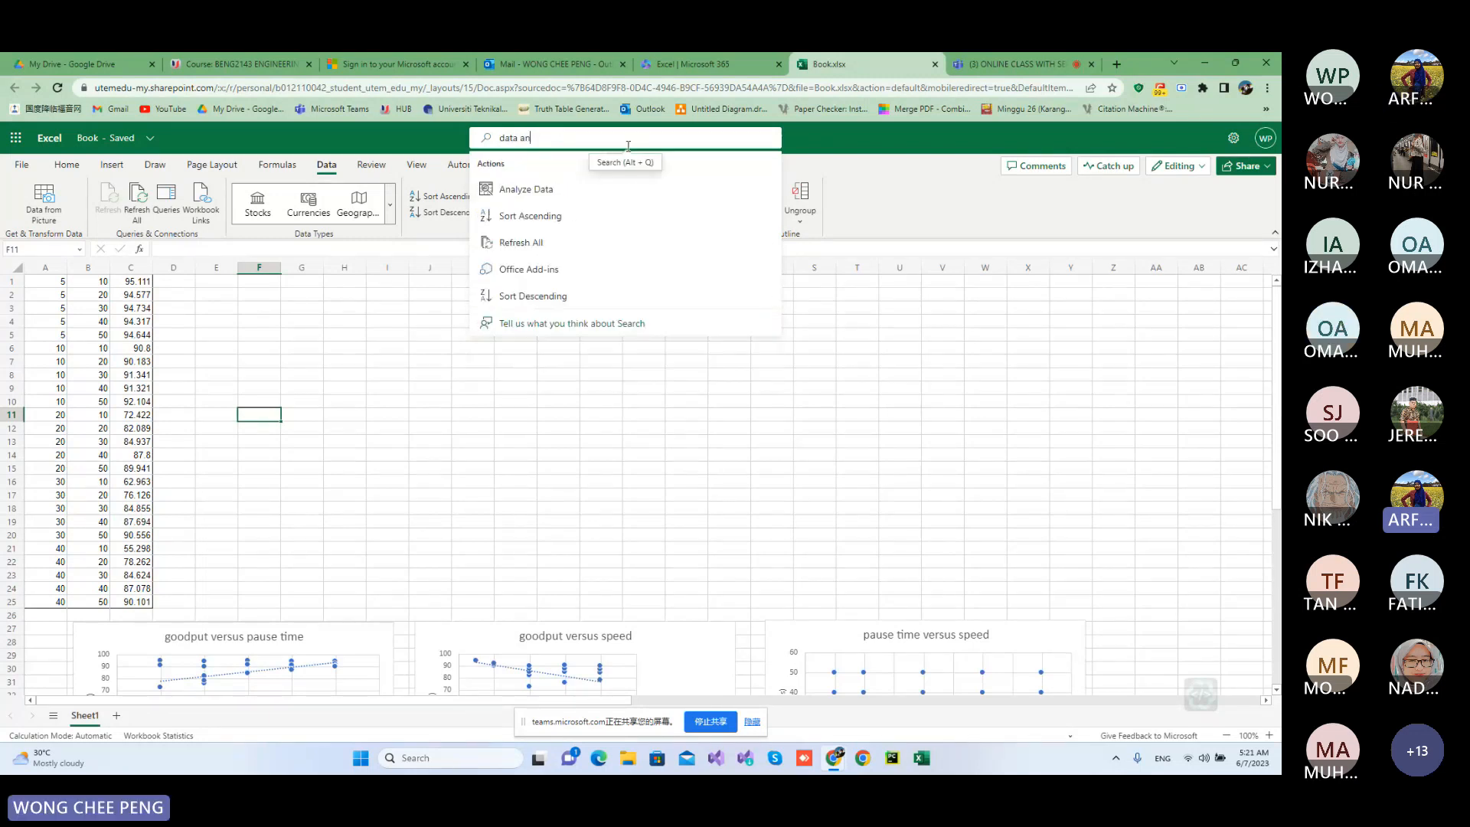
text(a)
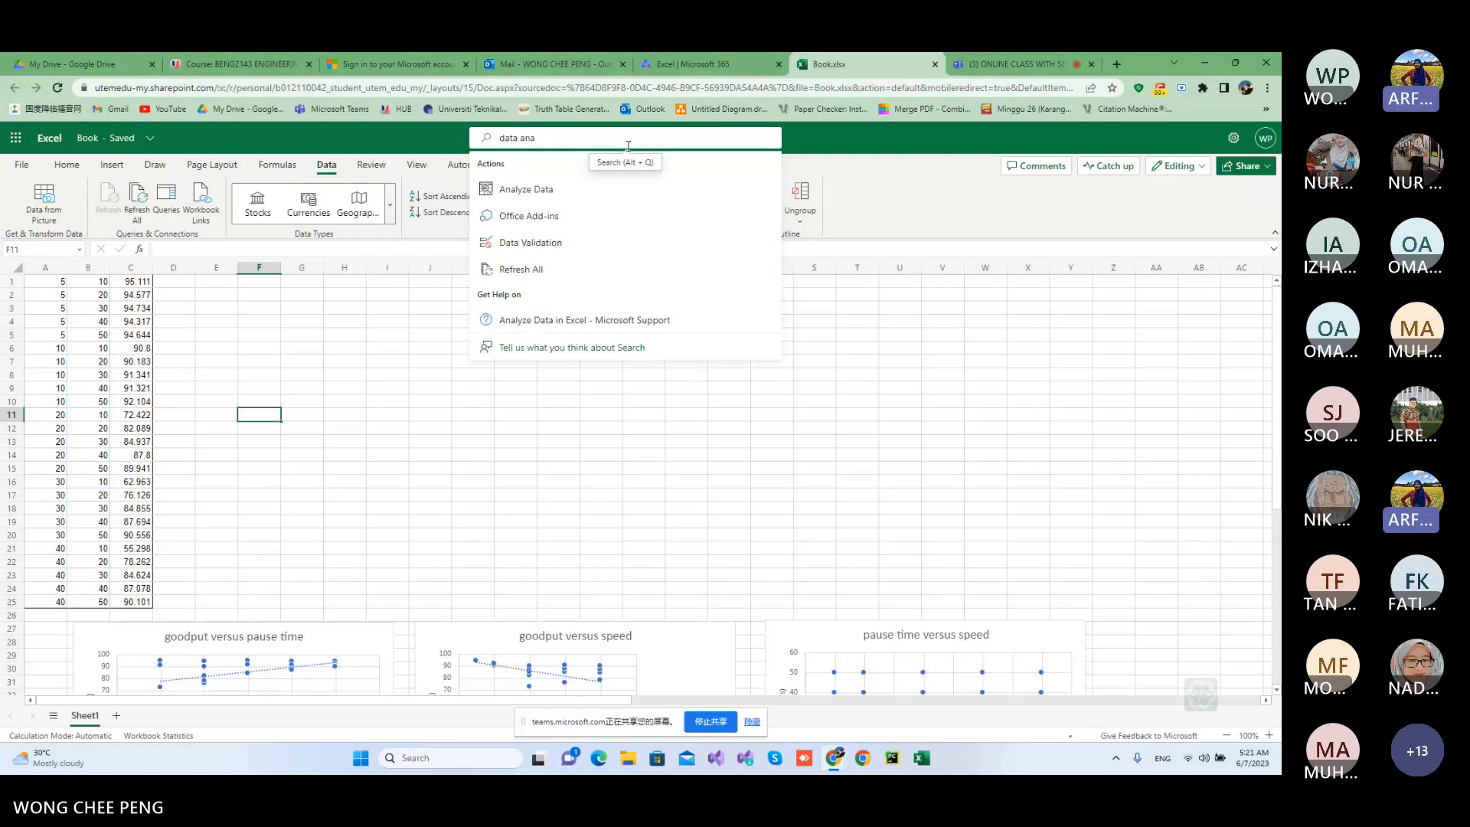
text(lysis)
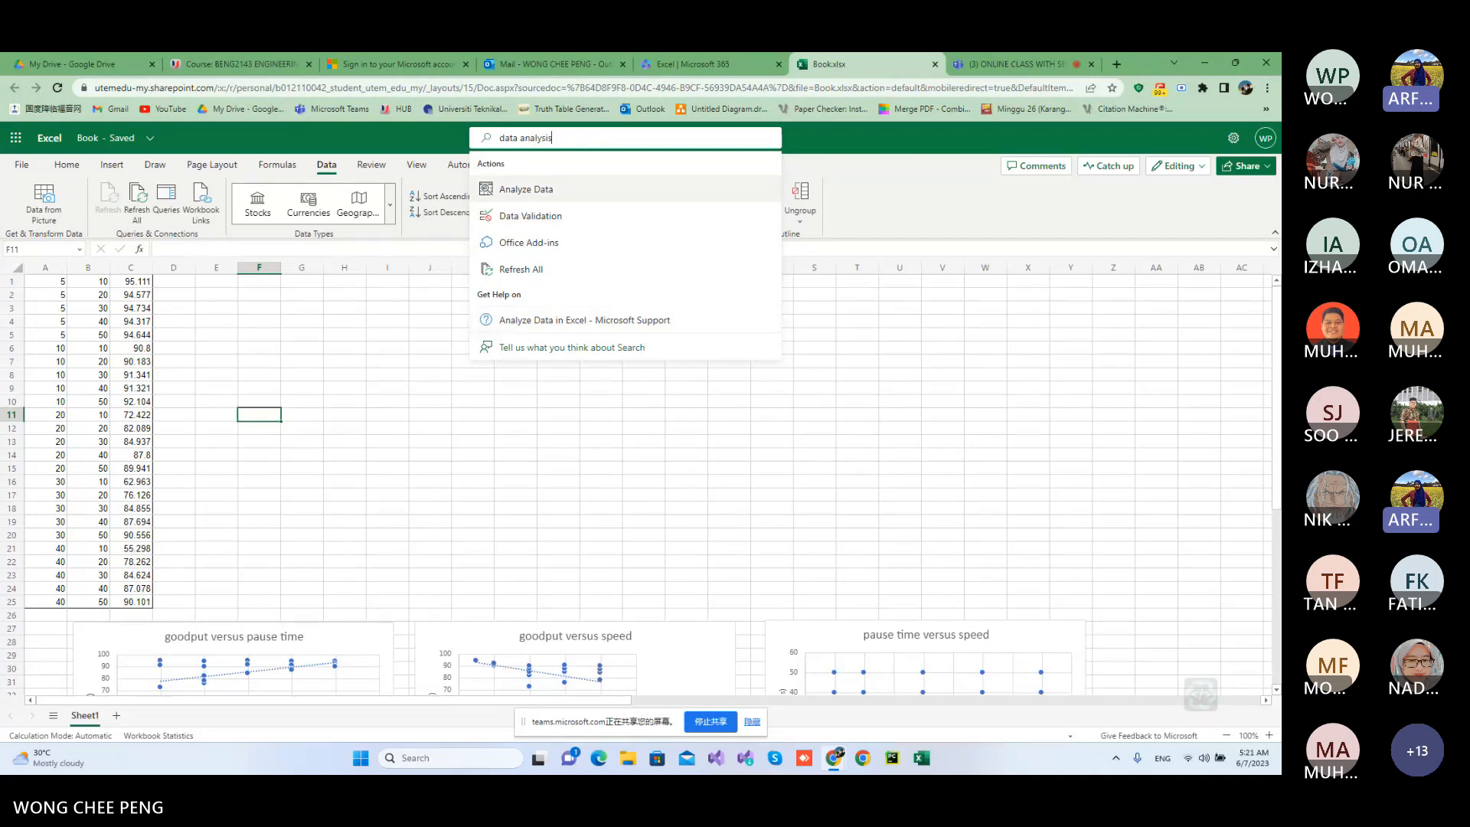
click(597, 184)
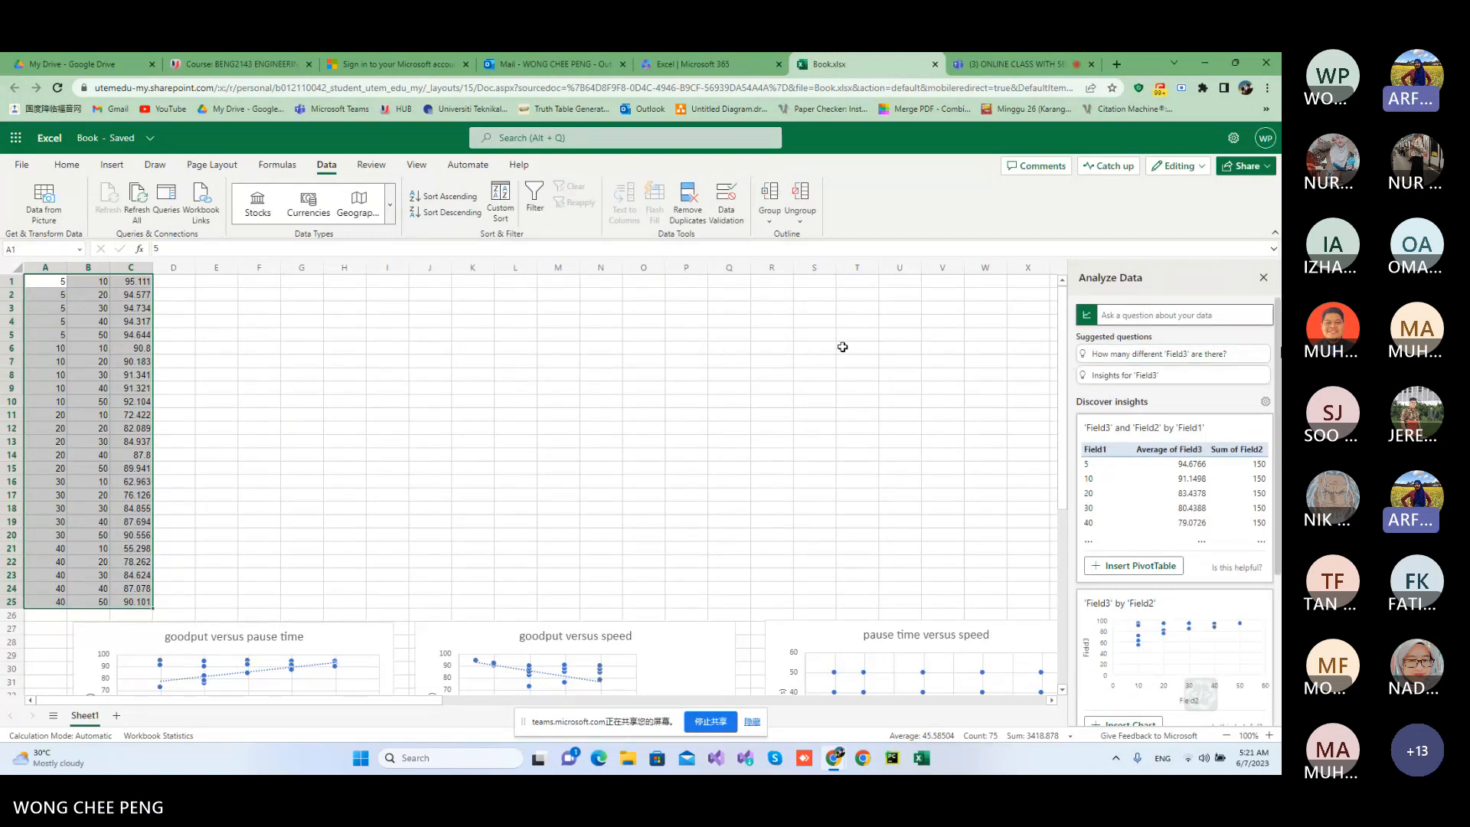
Examine the suggested questions and insights for the data, and close Analyze Data.
scroll(1175, 510, down, 2)
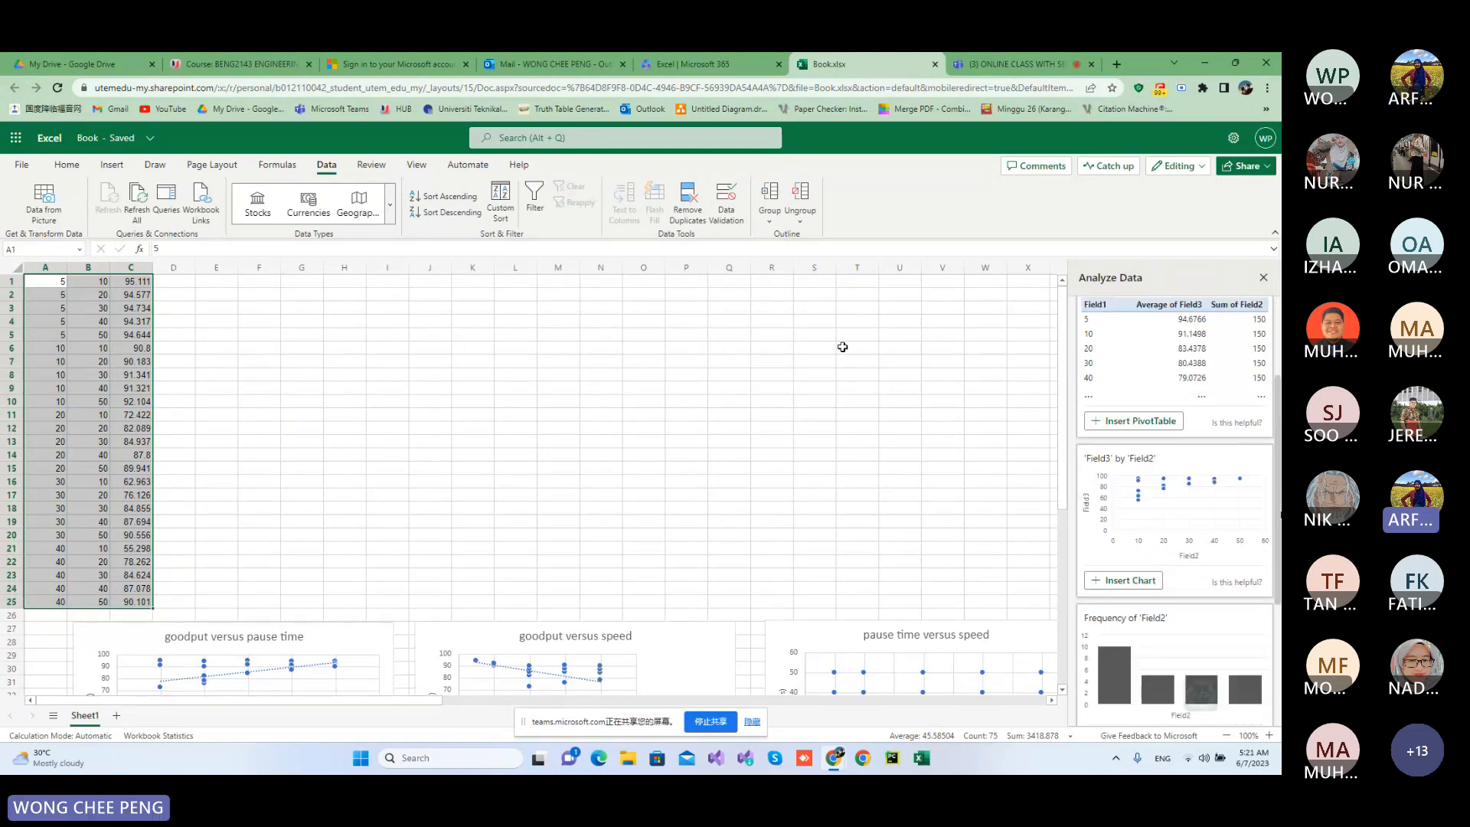
scroll(1175, 509, down, 1)
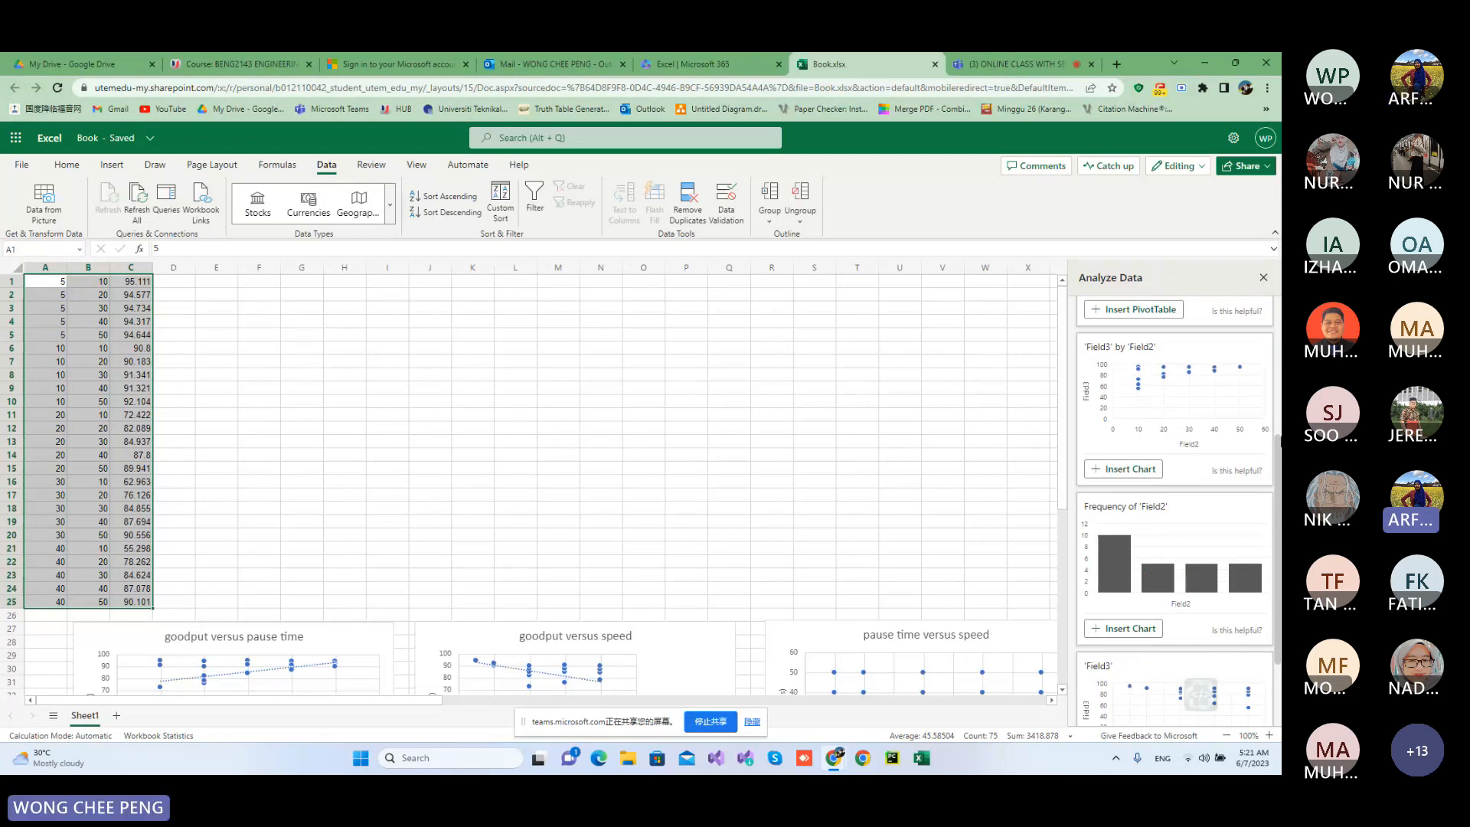
scroll(1176, 509, up, 3)
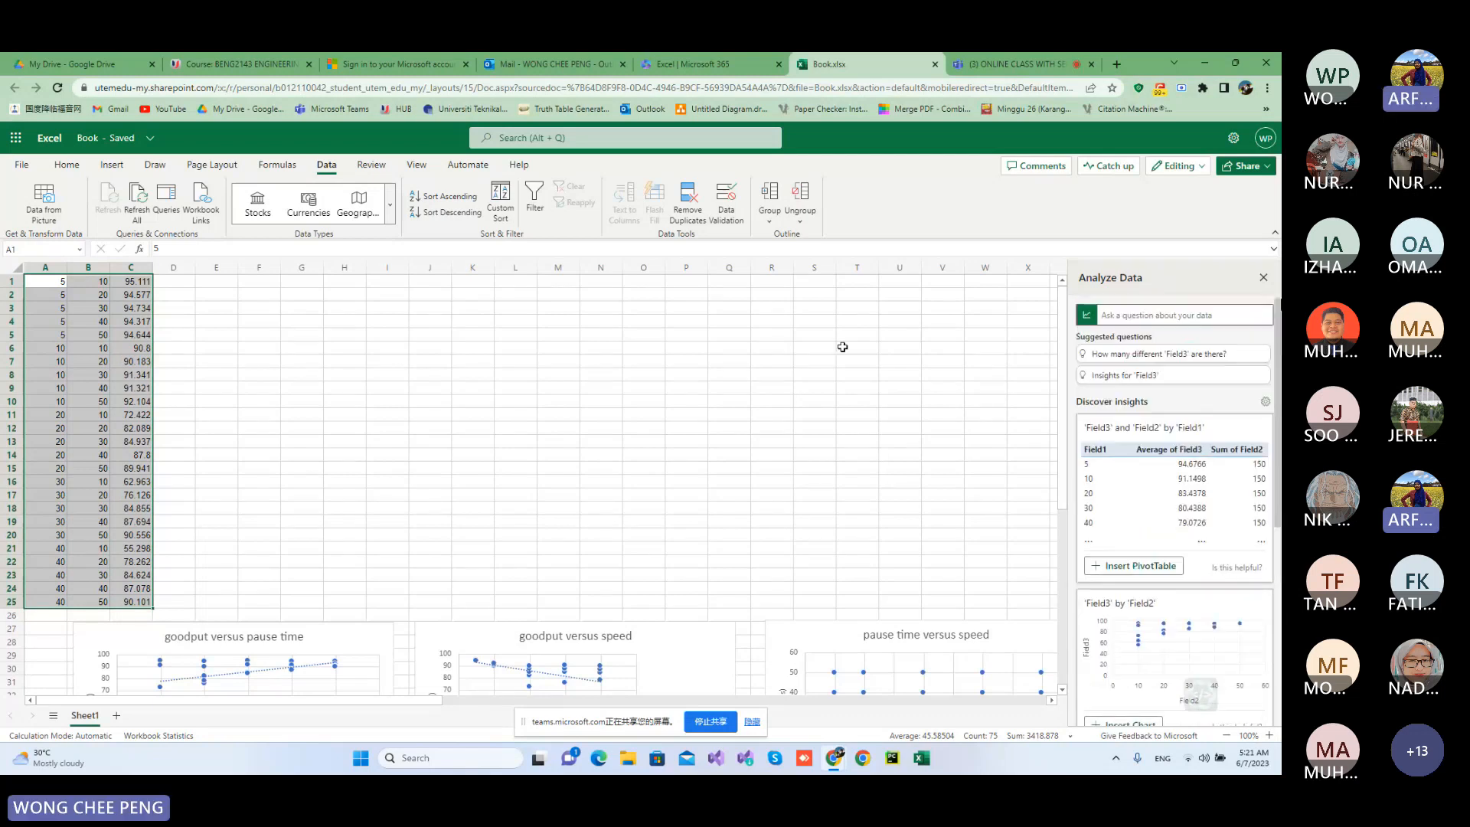
click(1208, 314)
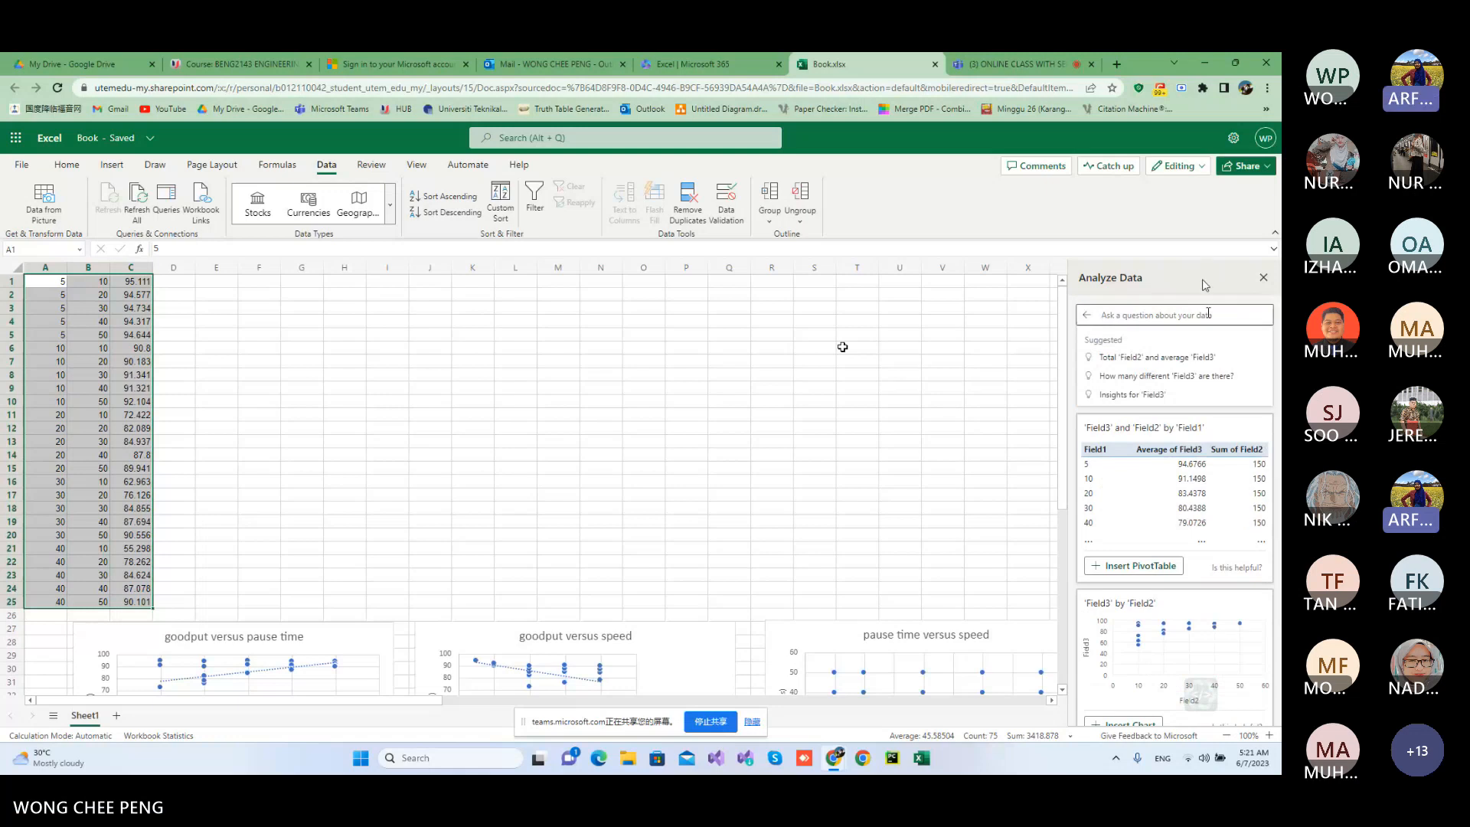
click(1263, 278)
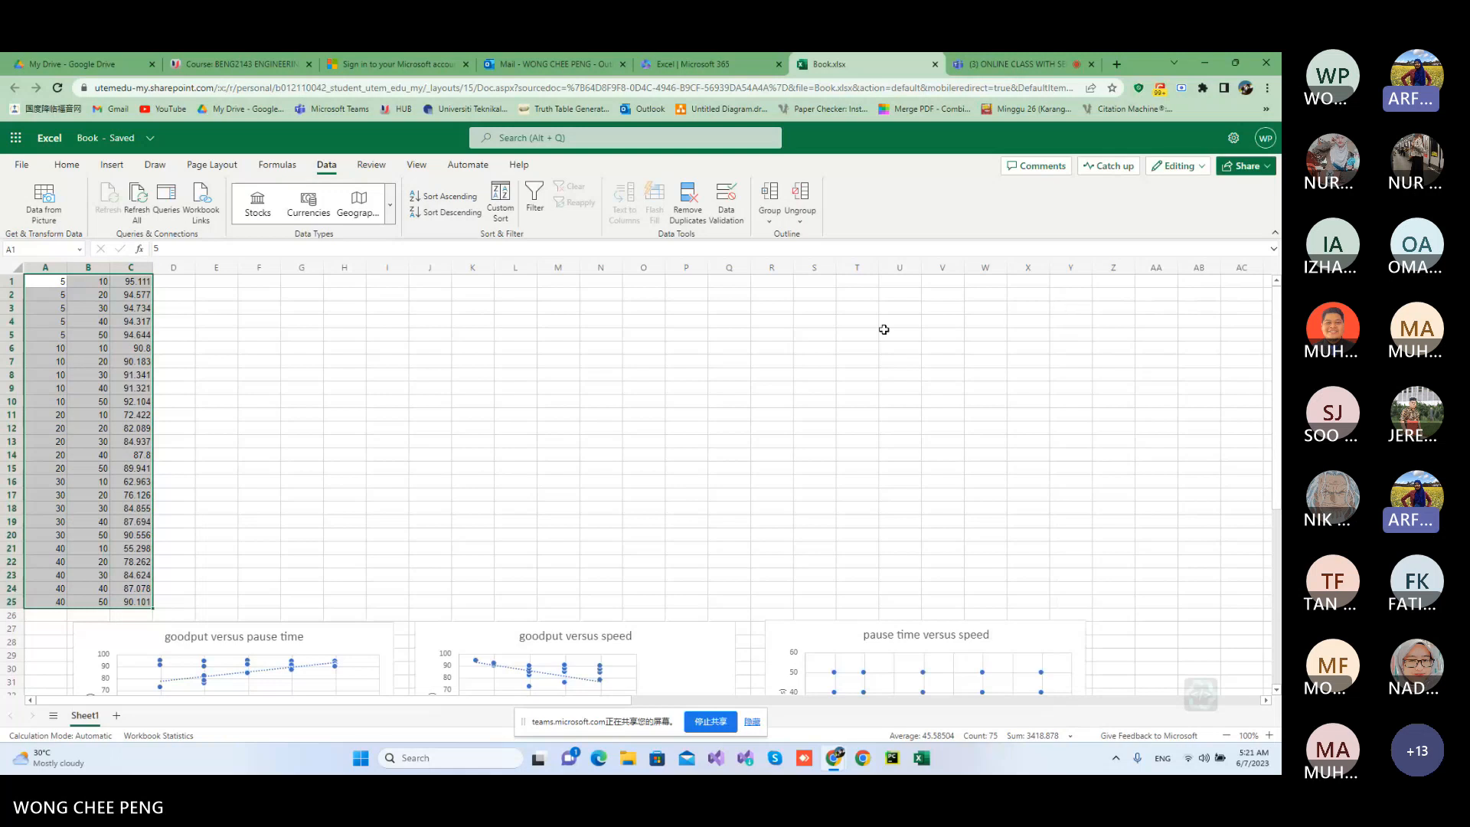
click(918, 387)
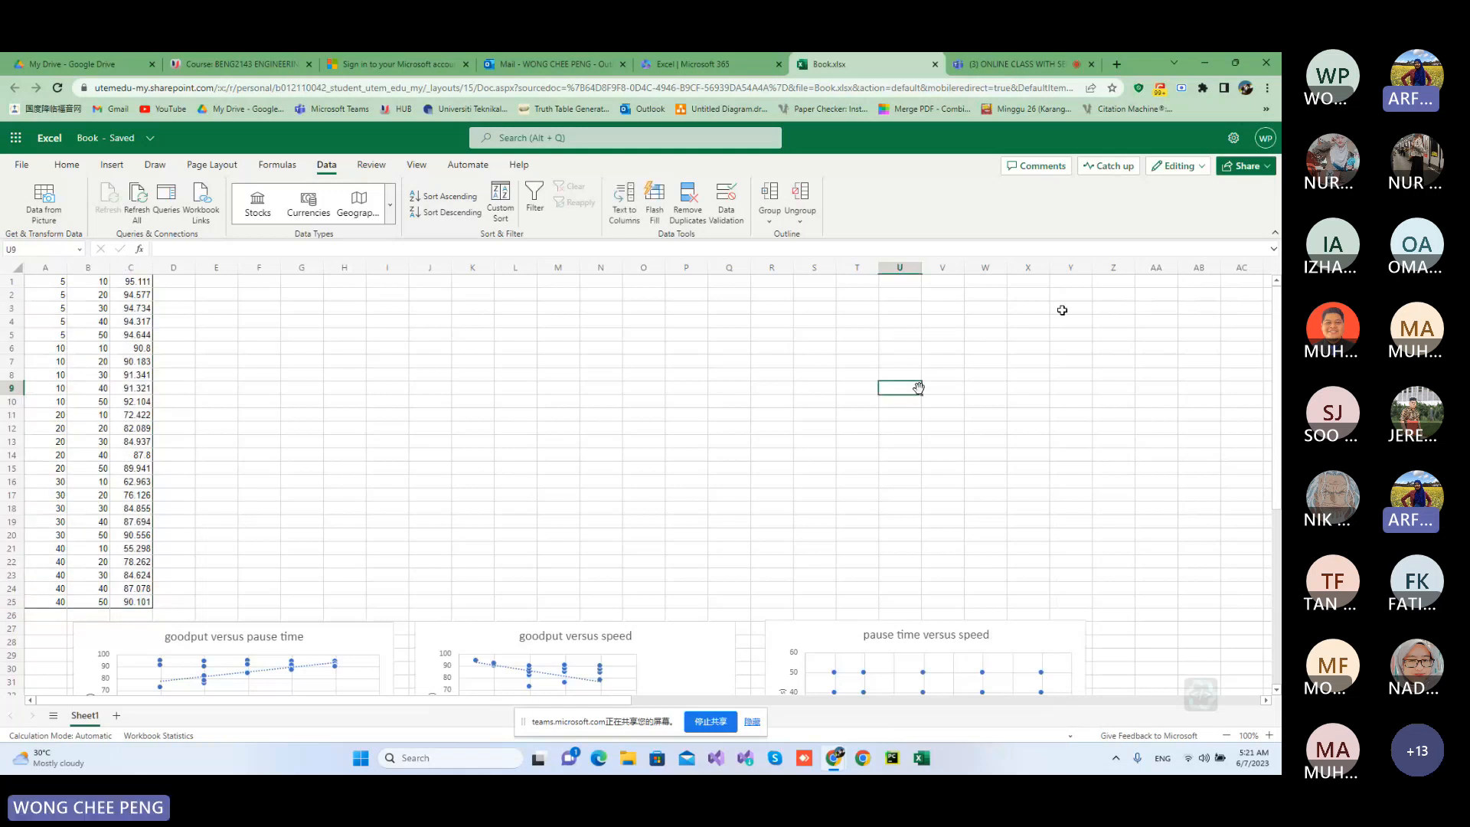
Switch to the Microsoft Teams meeting, mute the microphone and stop sharing the screen.
click(1016, 60)
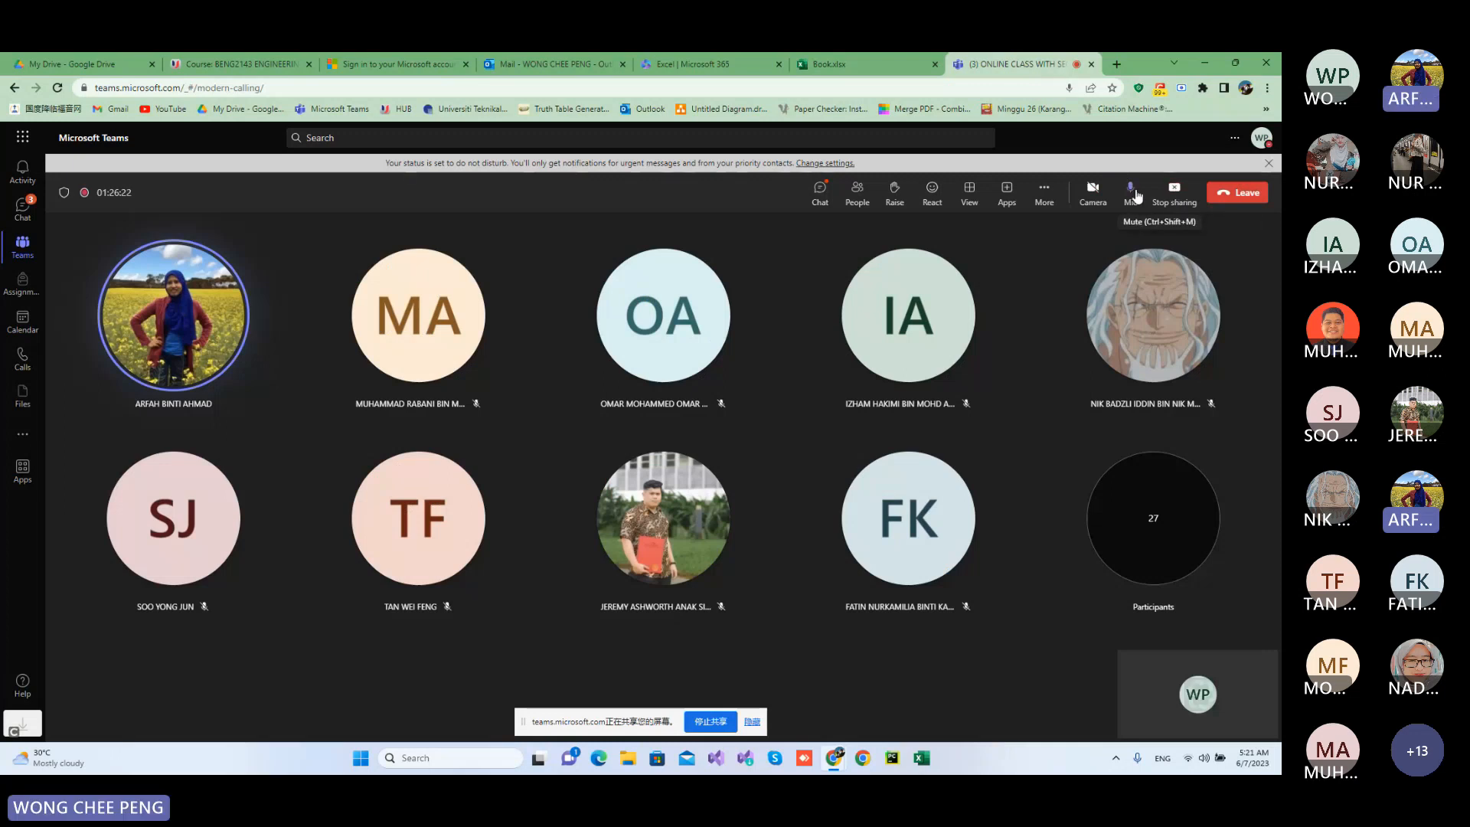
click(1137, 196)
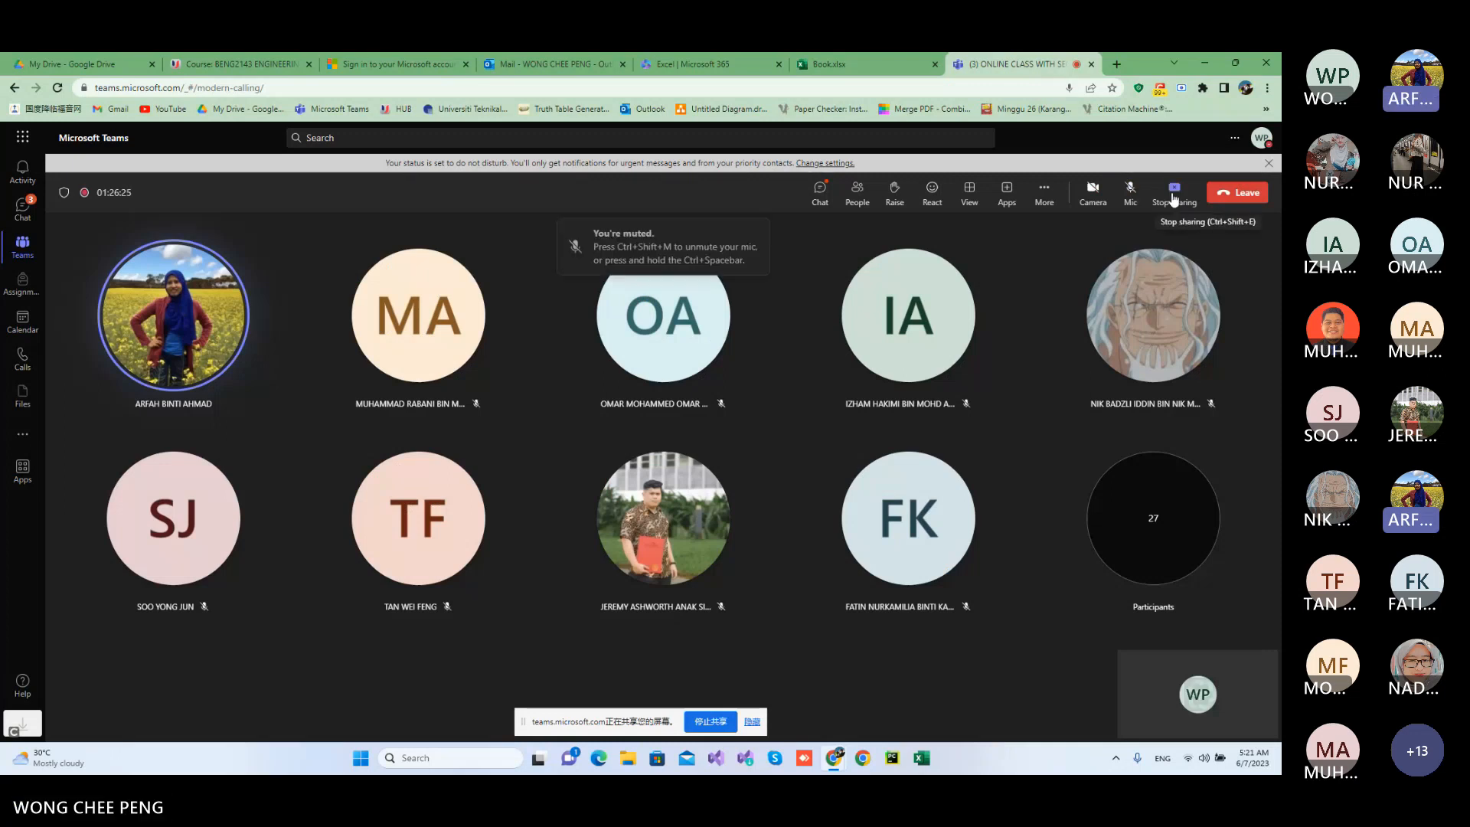
click(1174, 197)
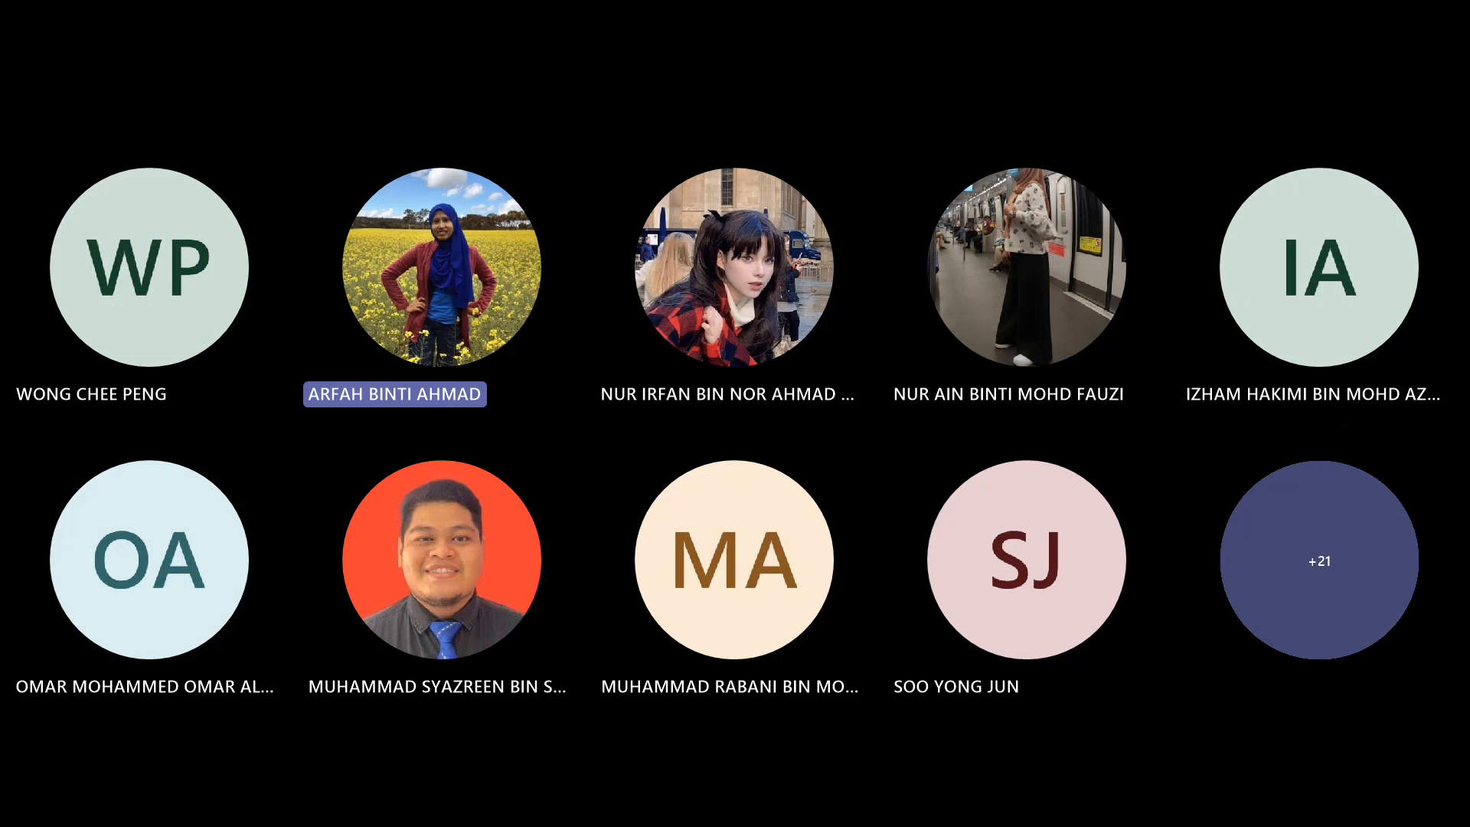
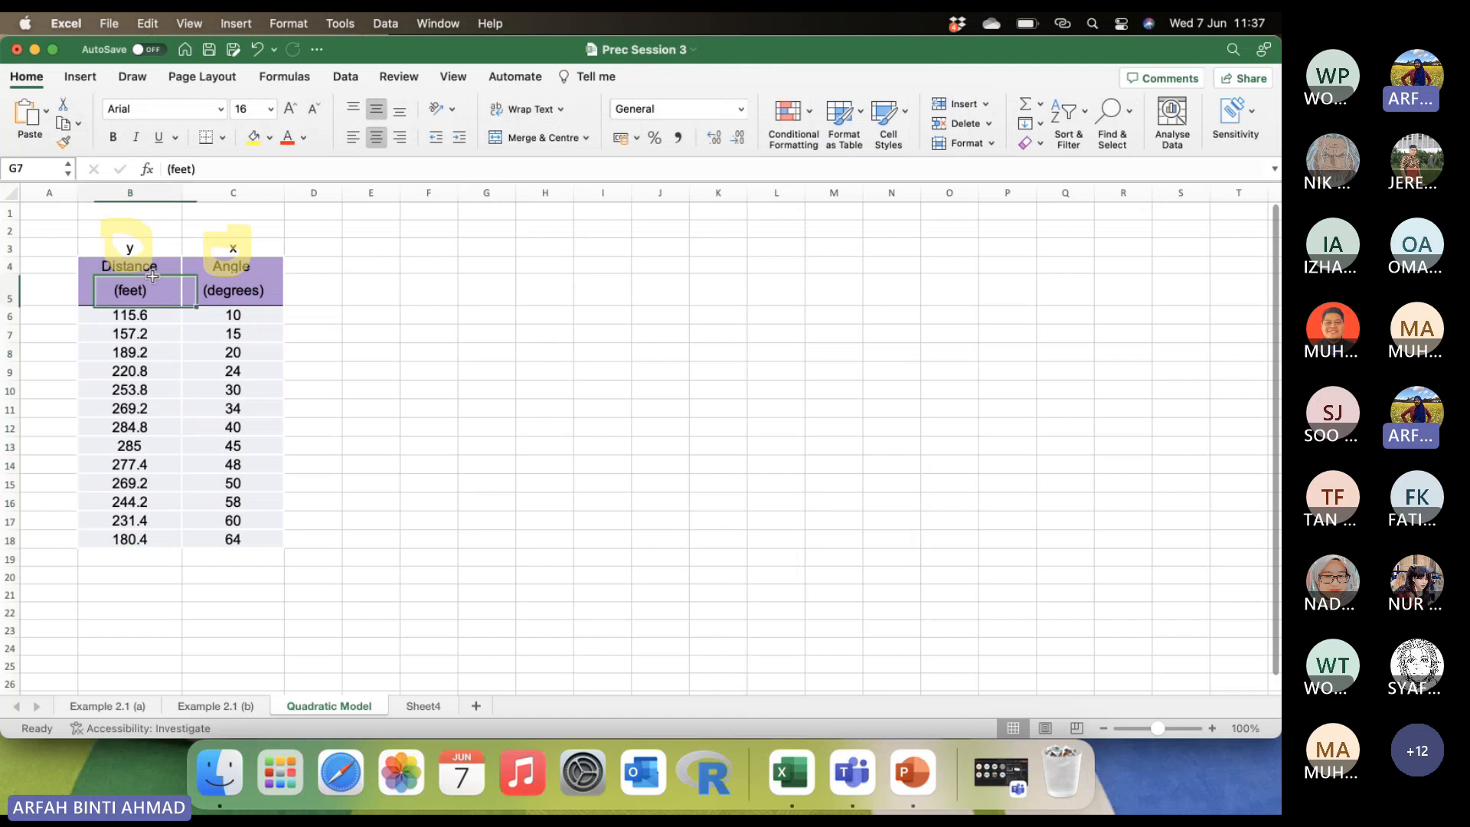
Insert a markers-only scatter chart from the distance and angle data in B6:C18.
drag(110, 310, 276, 410)
click(370, 445)
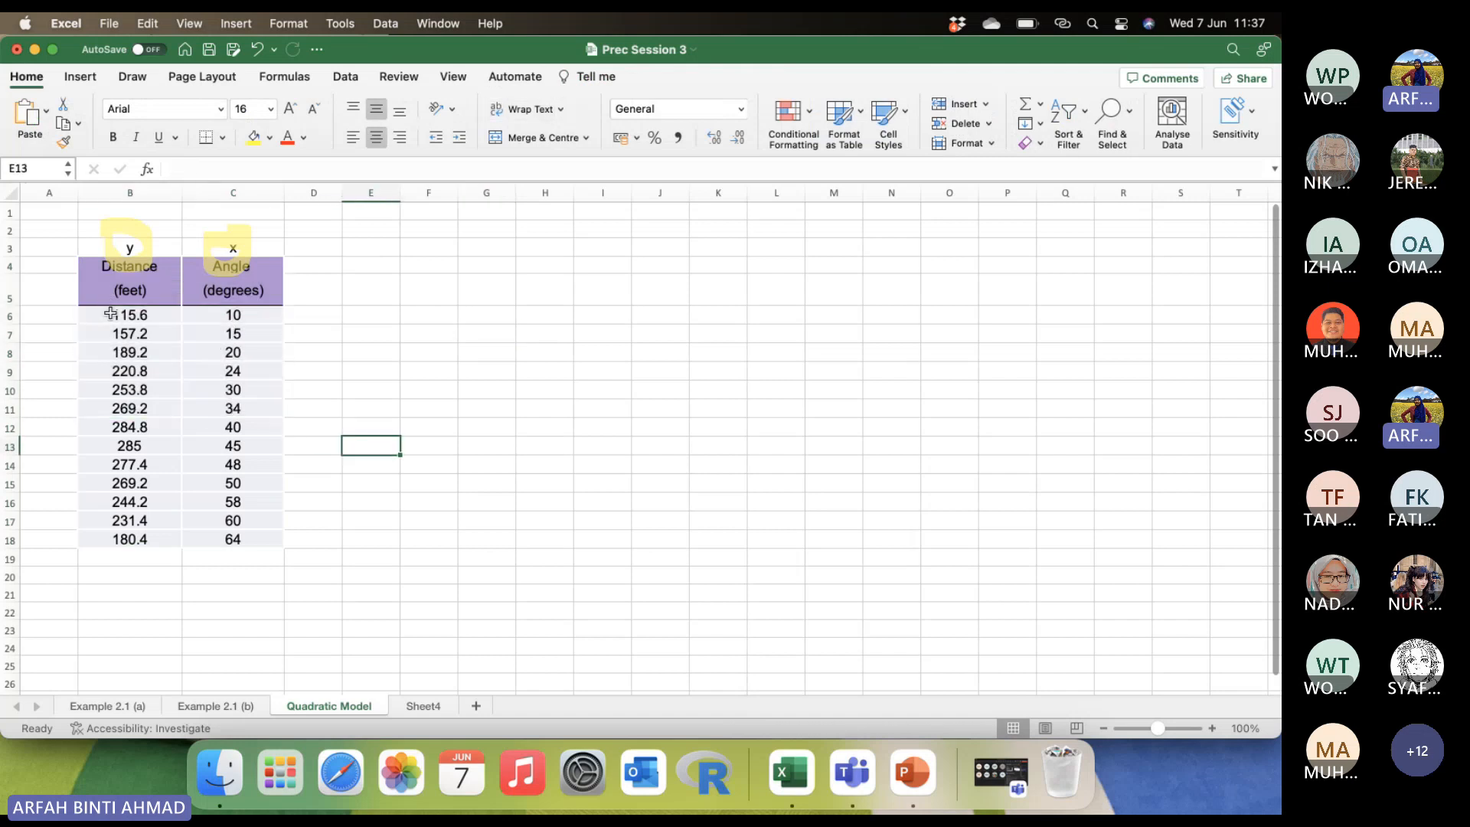
drag(111, 314, 268, 543)
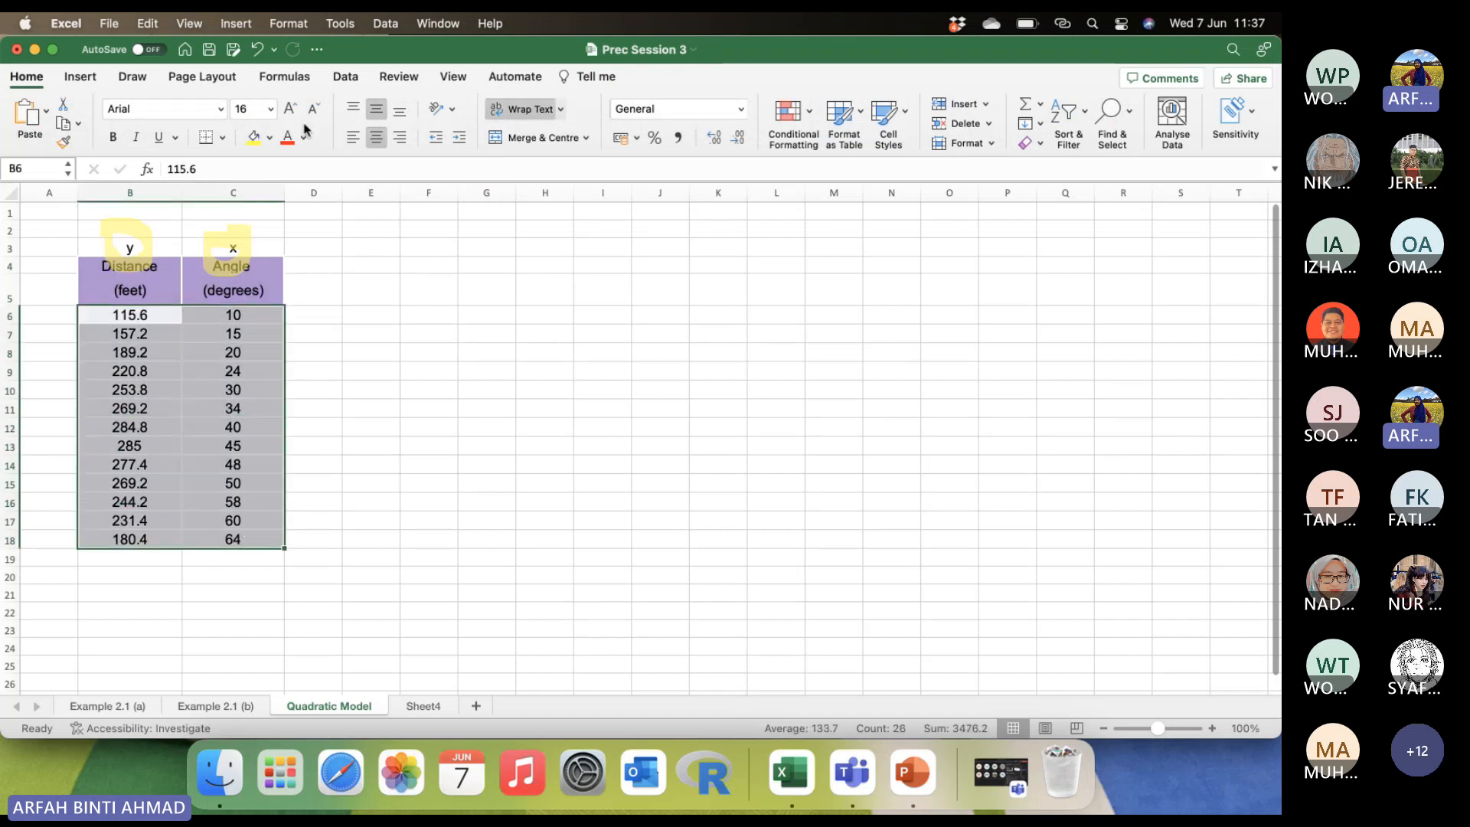
click(81, 77)
click(641, 138)
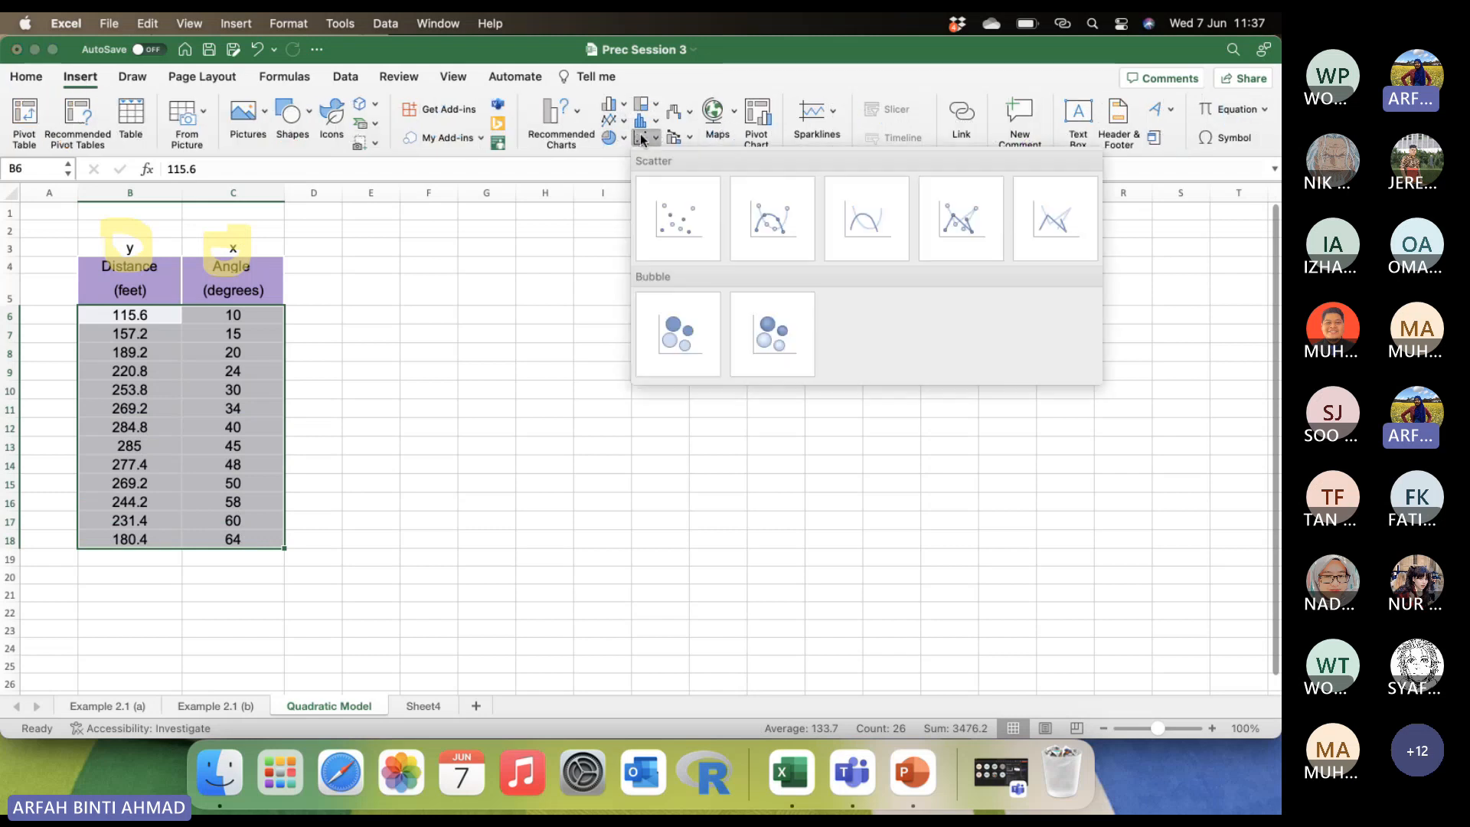
click(677, 217)
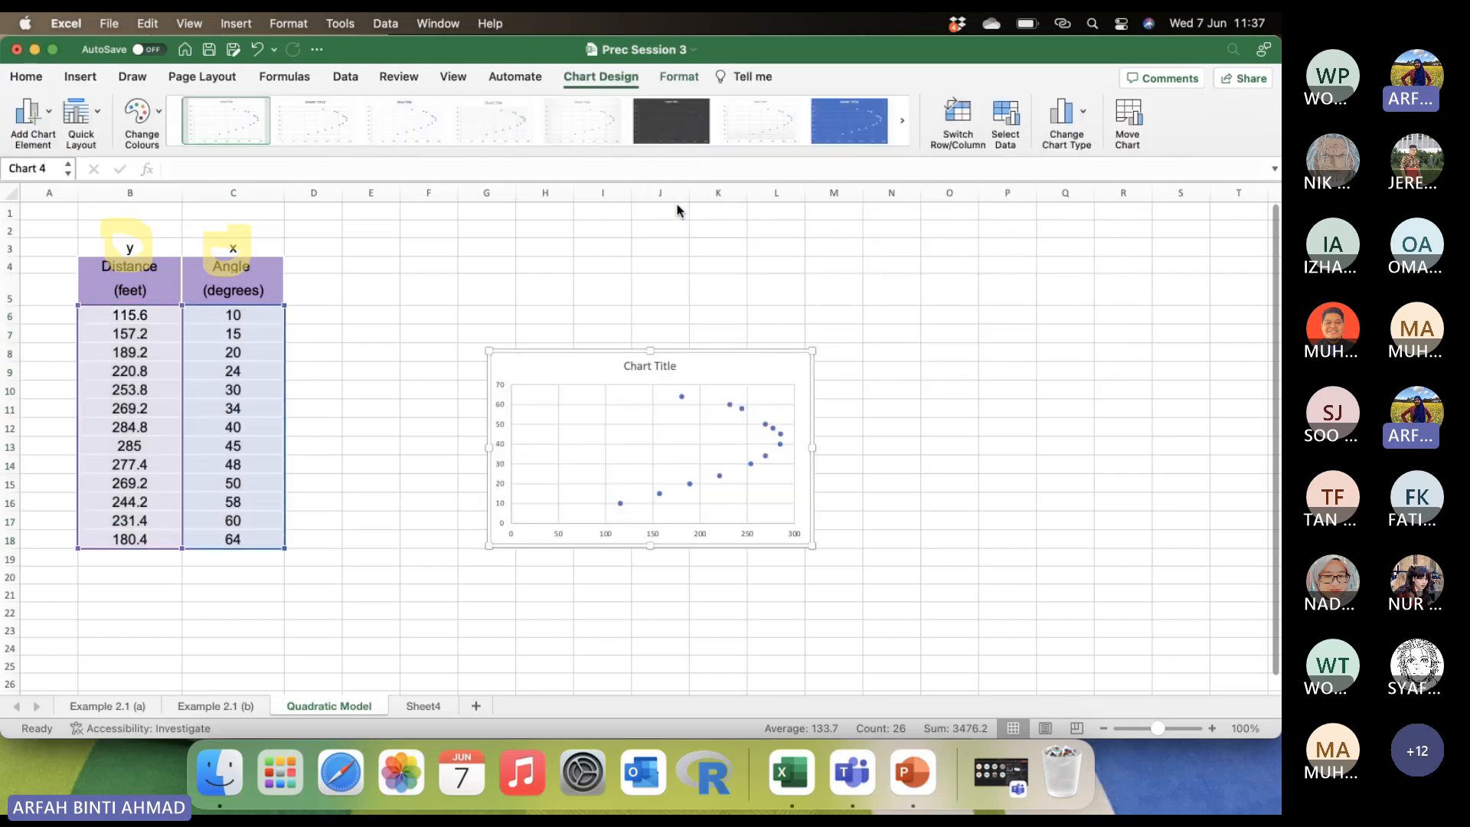
Try to swap the scatter chart's axes by switching its rows and columns.
click(959, 115)
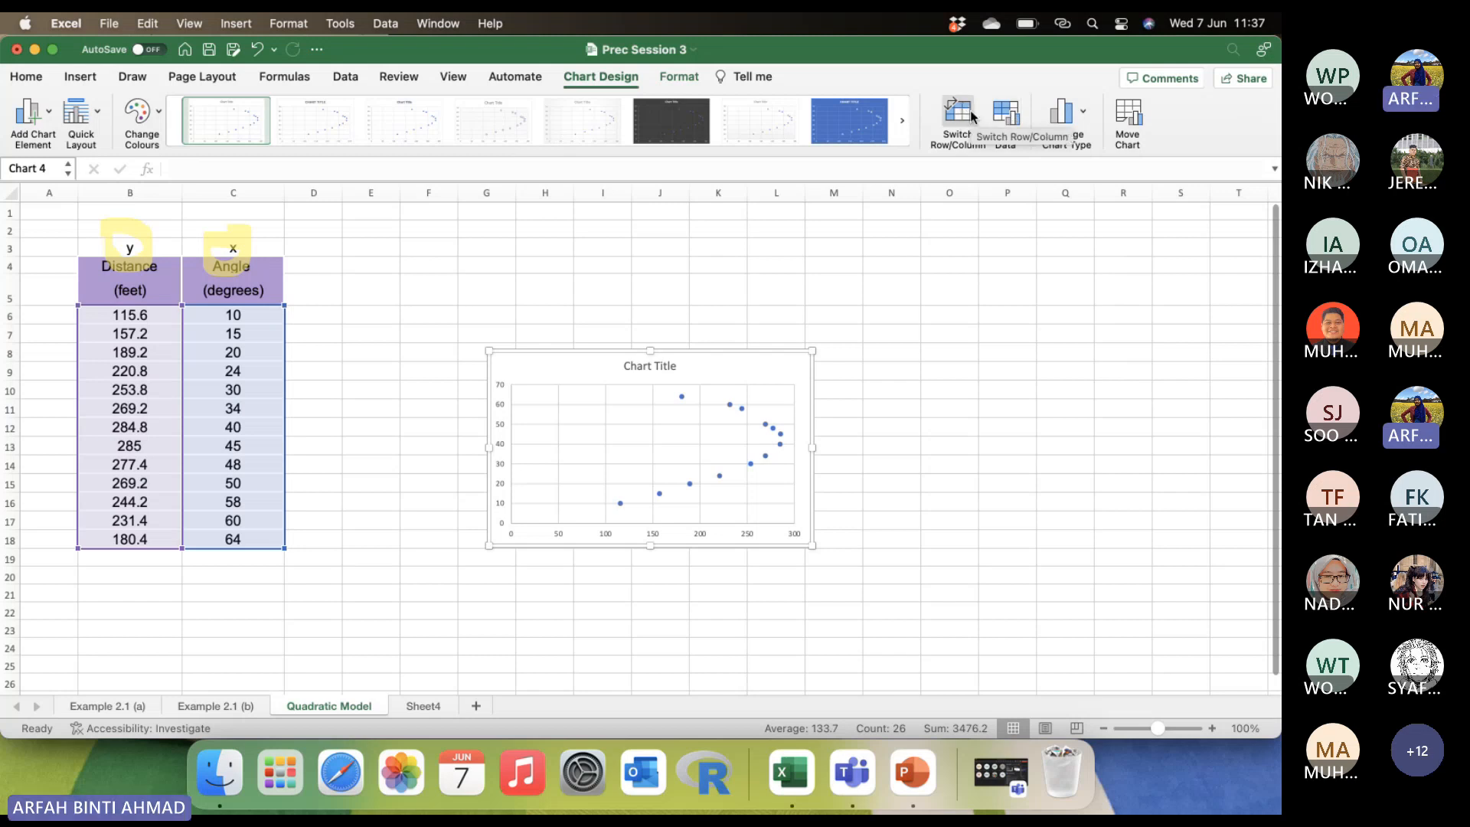
click(971, 115)
click(971, 115)
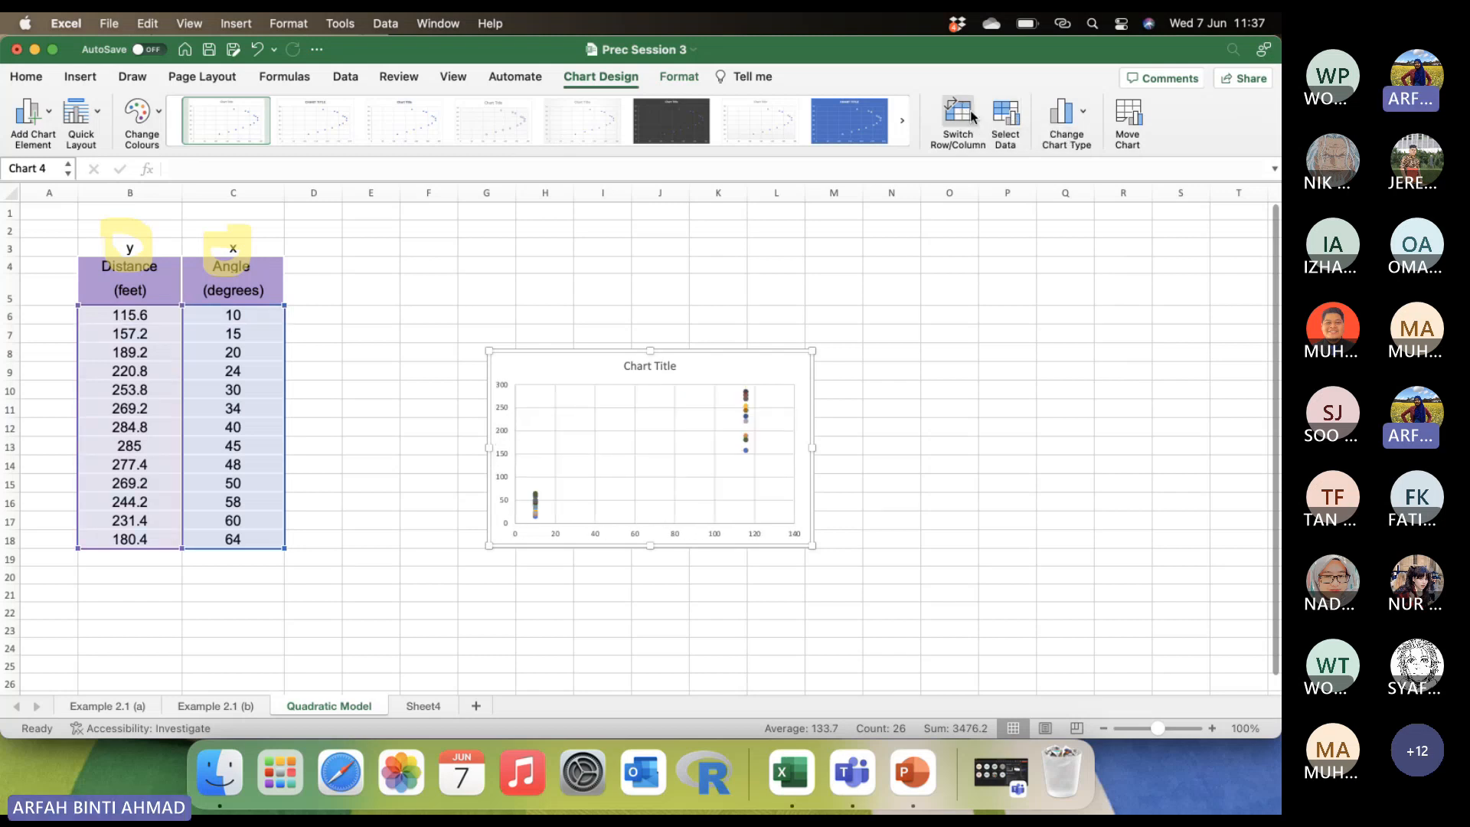
click(971, 115)
click(971, 114)
click(971, 115)
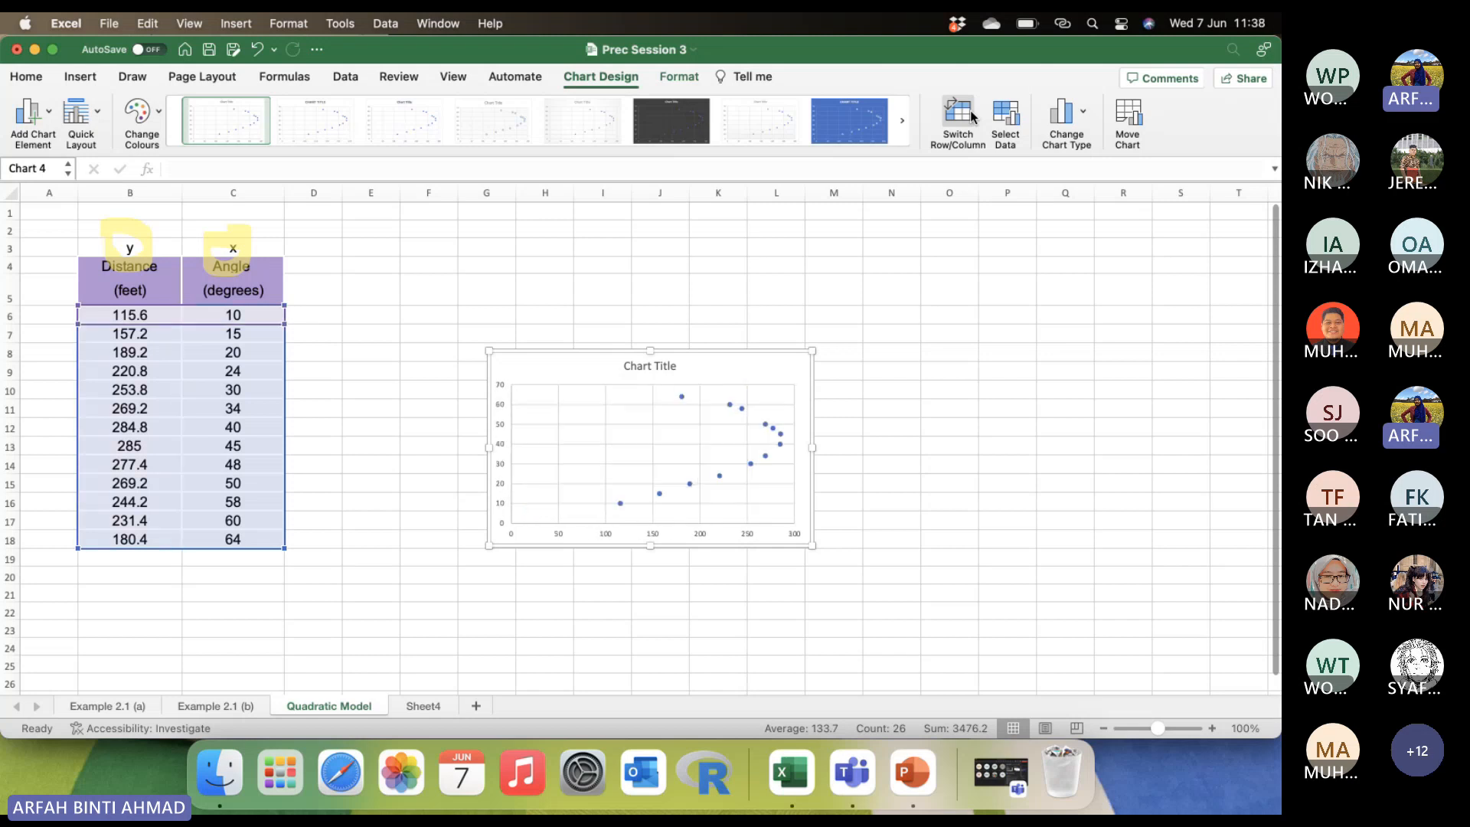
click(970, 125)
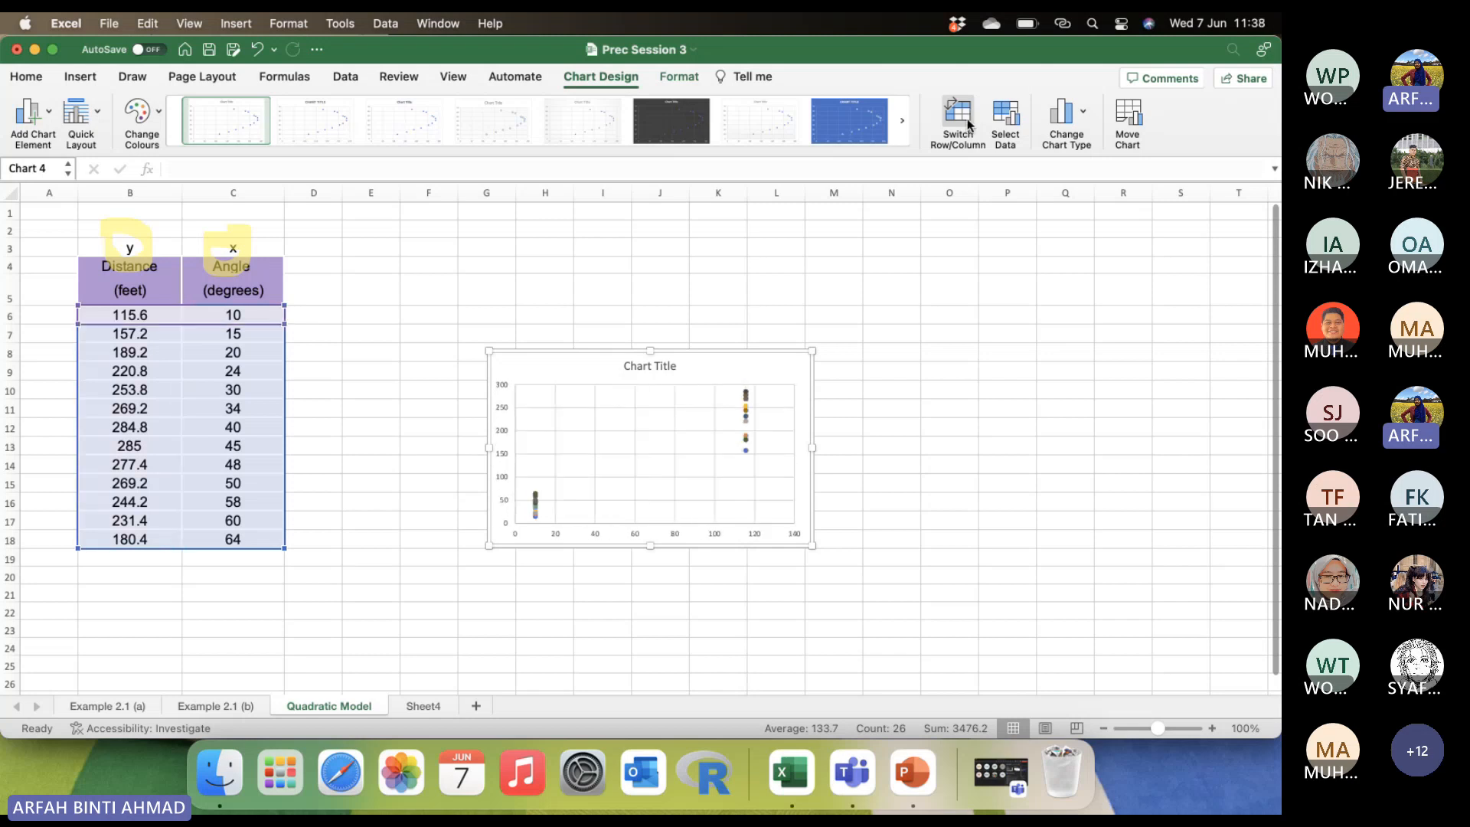
click(969, 125)
click(1005, 116)
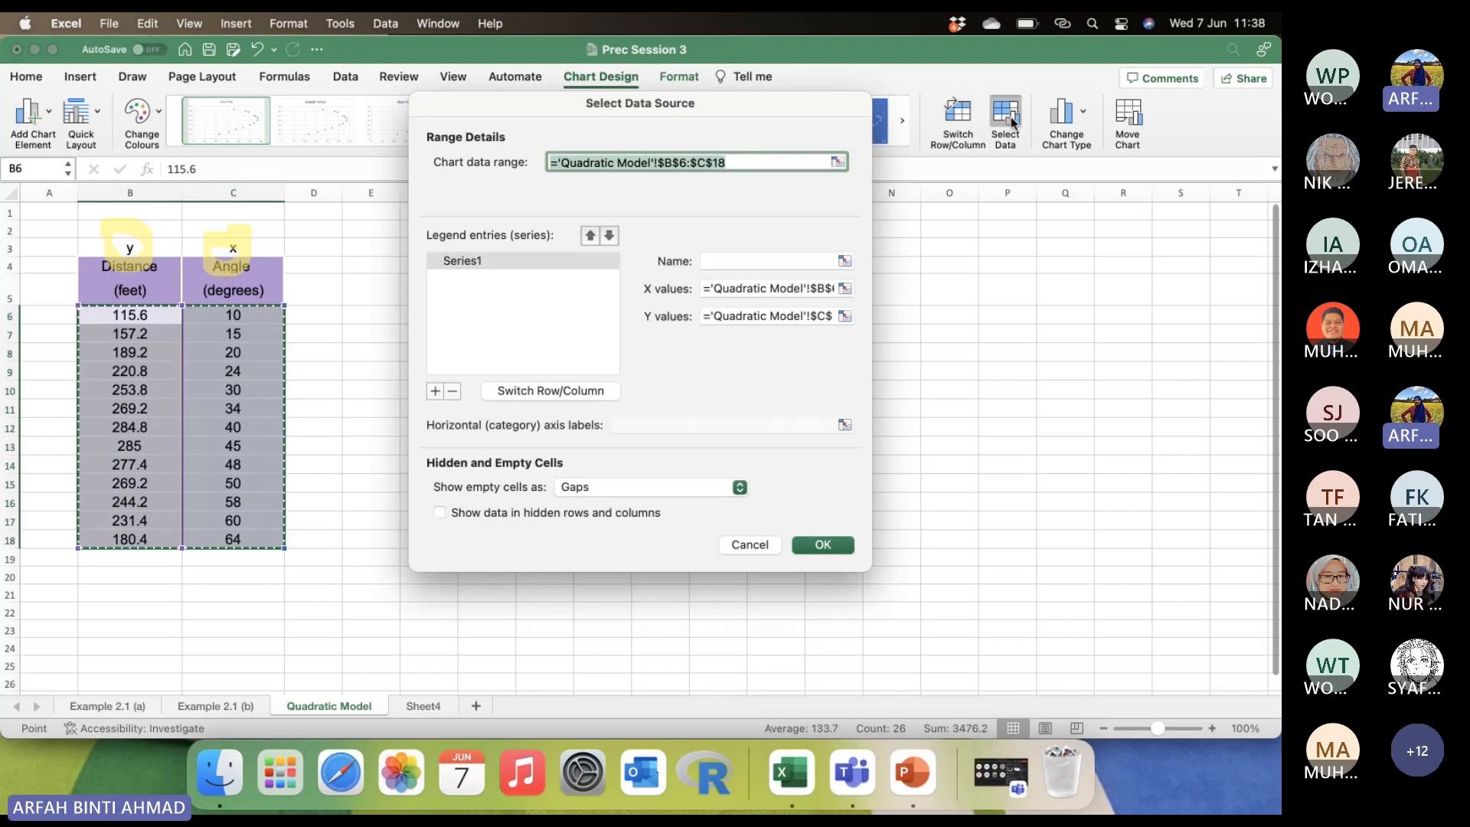
click(742, 291)
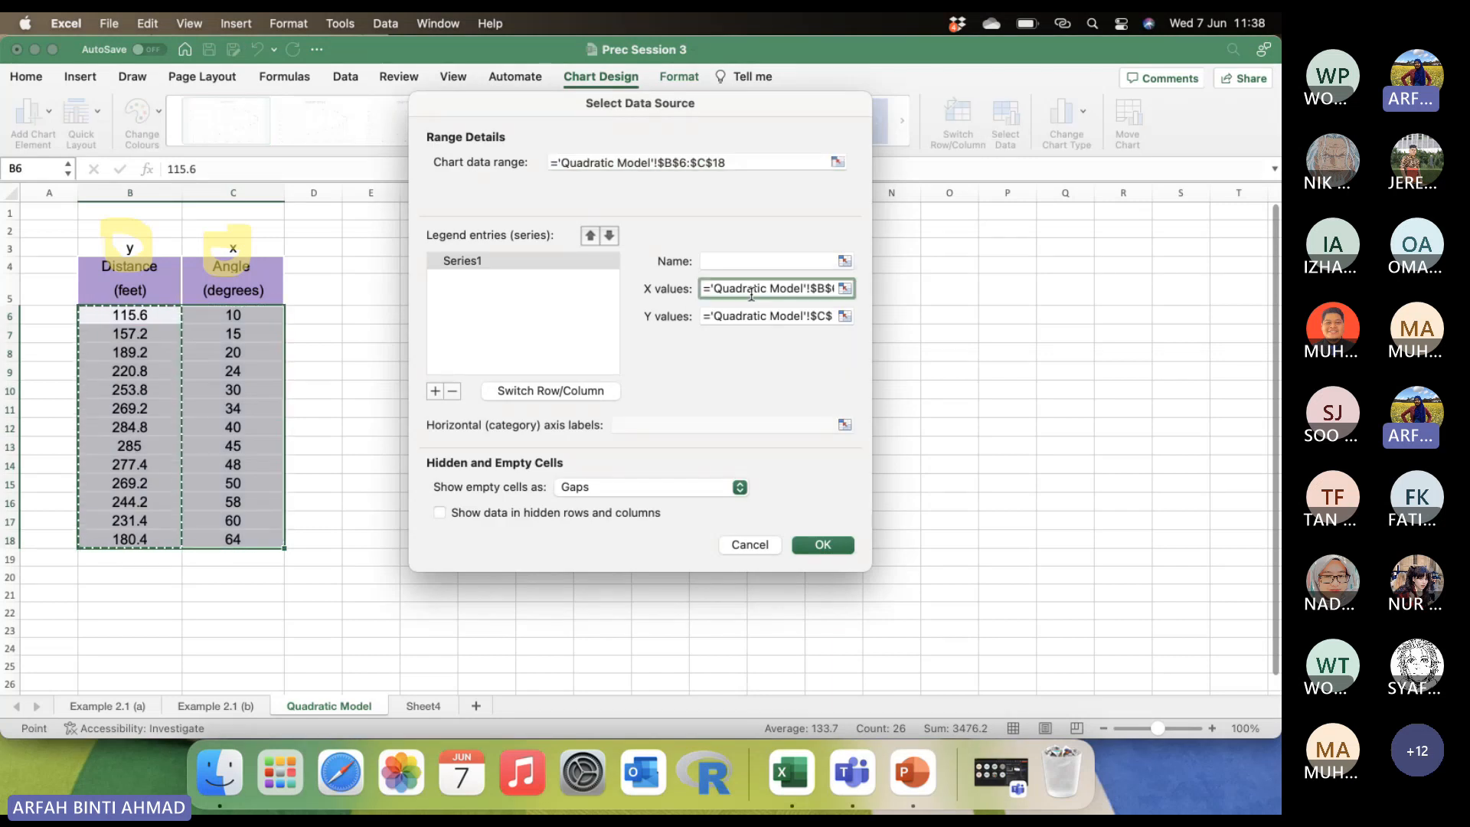
drag(713, 289, 1042, 321)
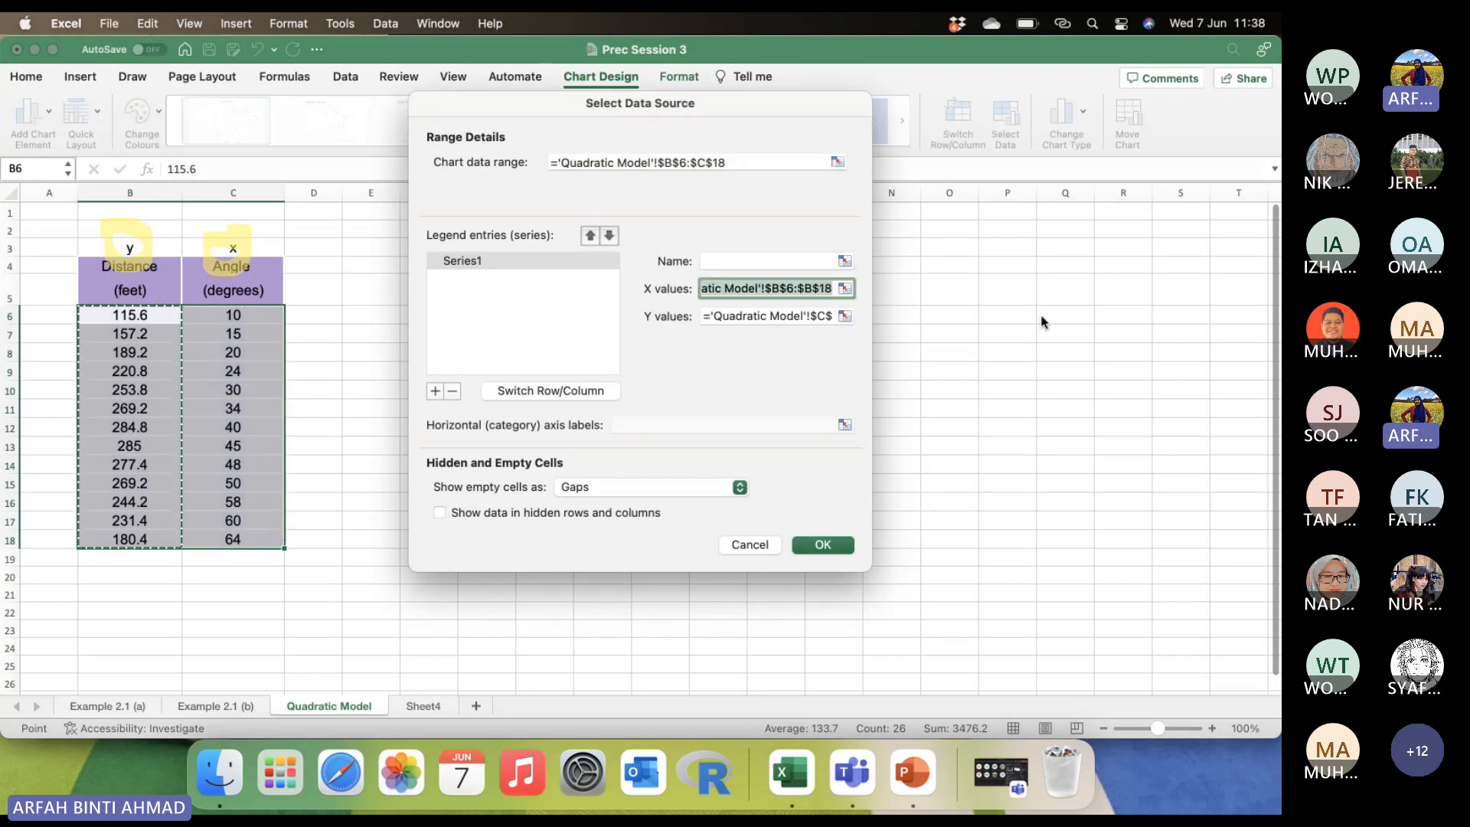
text(=)
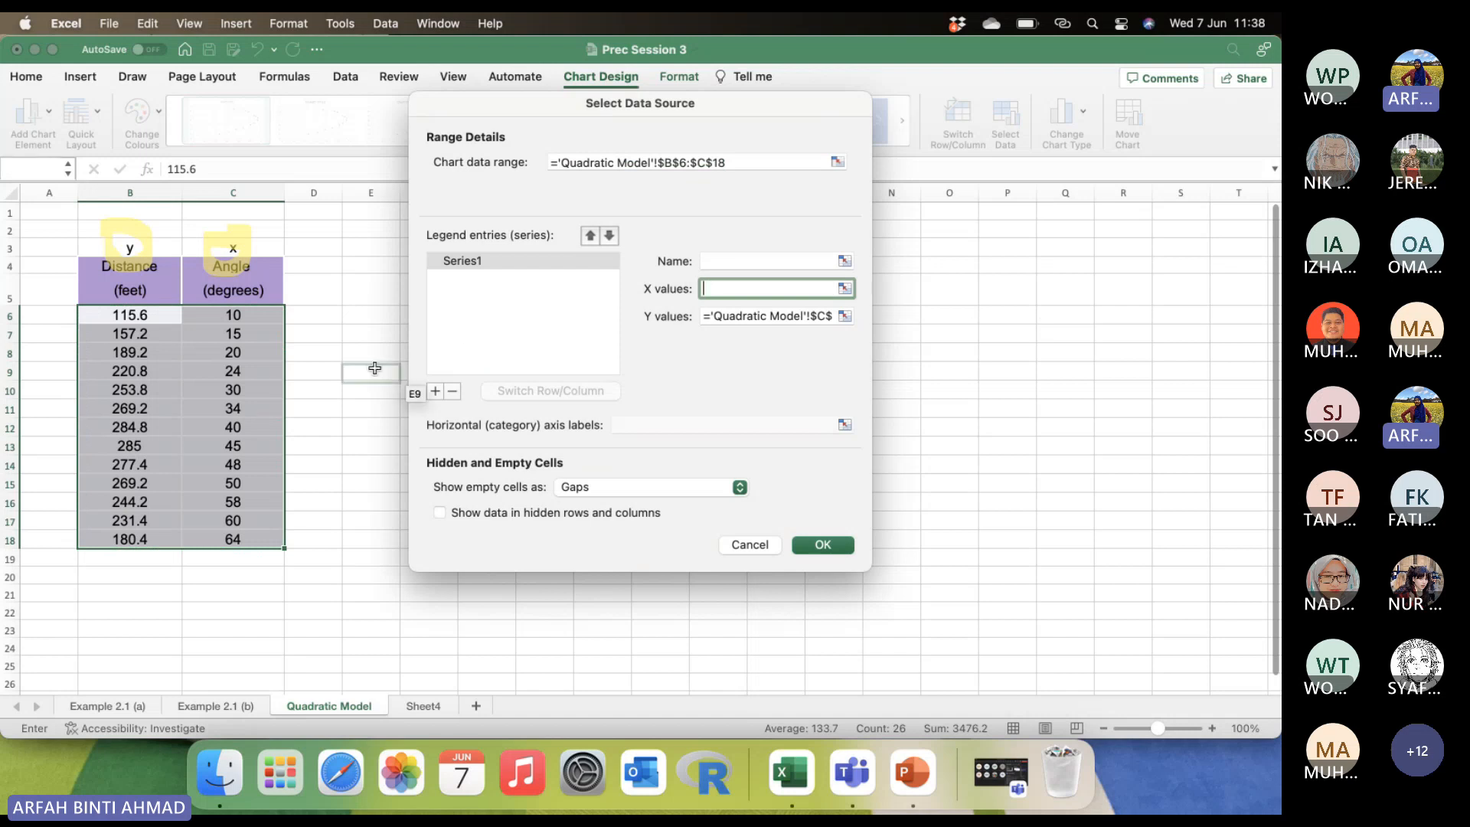
click(321, 369)
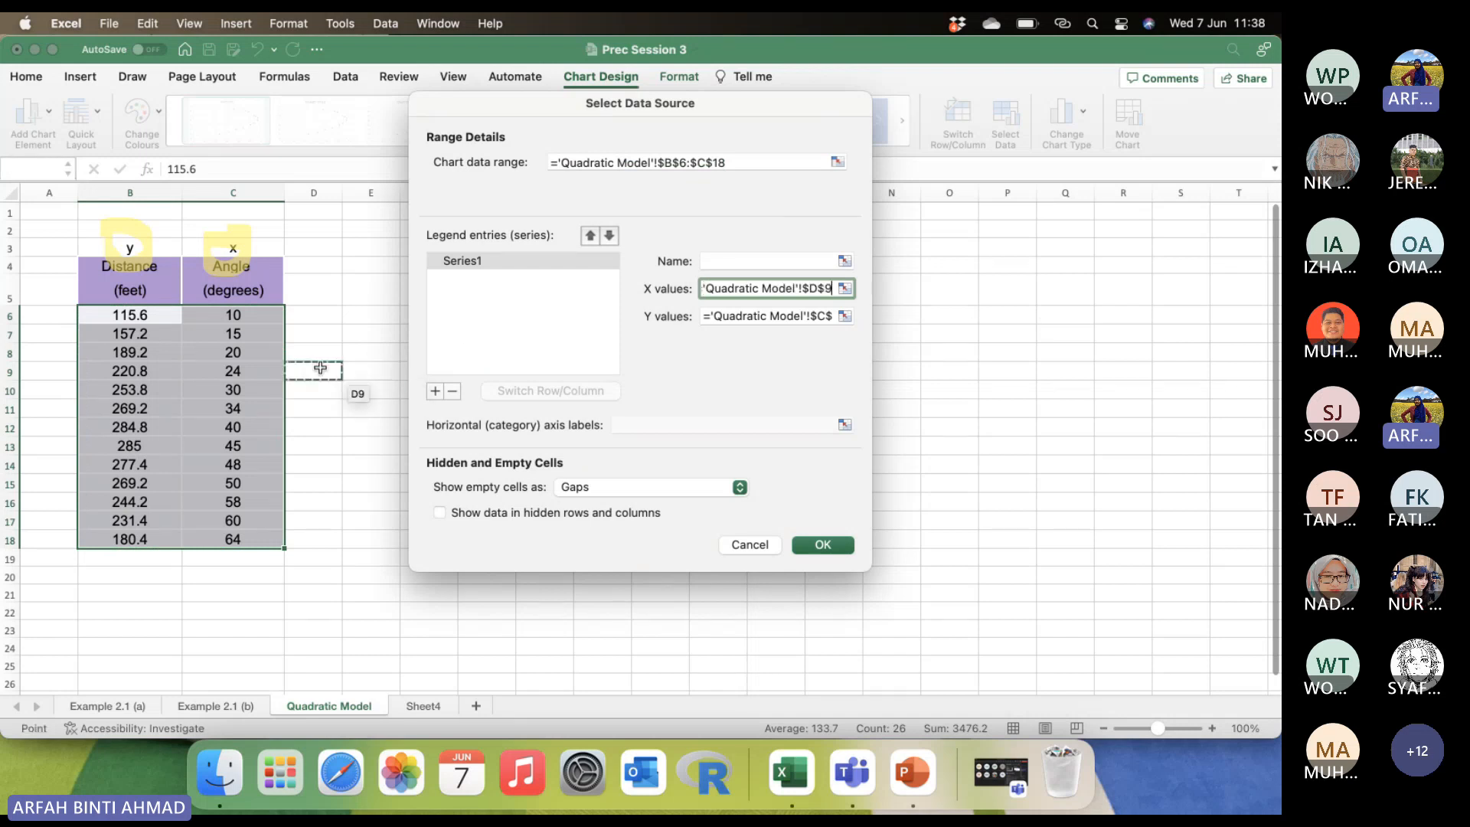
key(Escape)
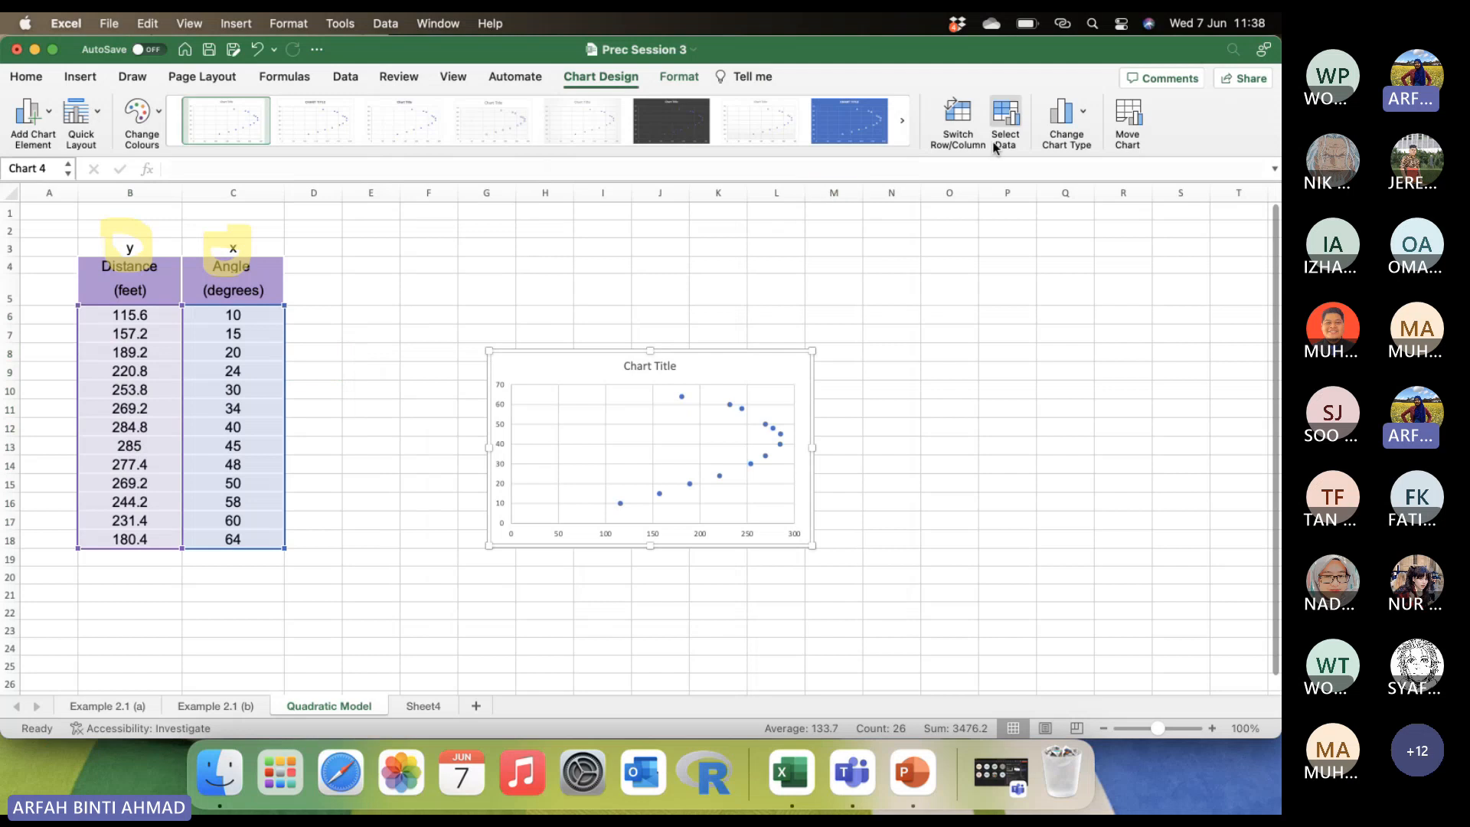
Set the X values of the chart's data series to the angle data in C6:C18.
click(1008, 129)
click(715, 289)
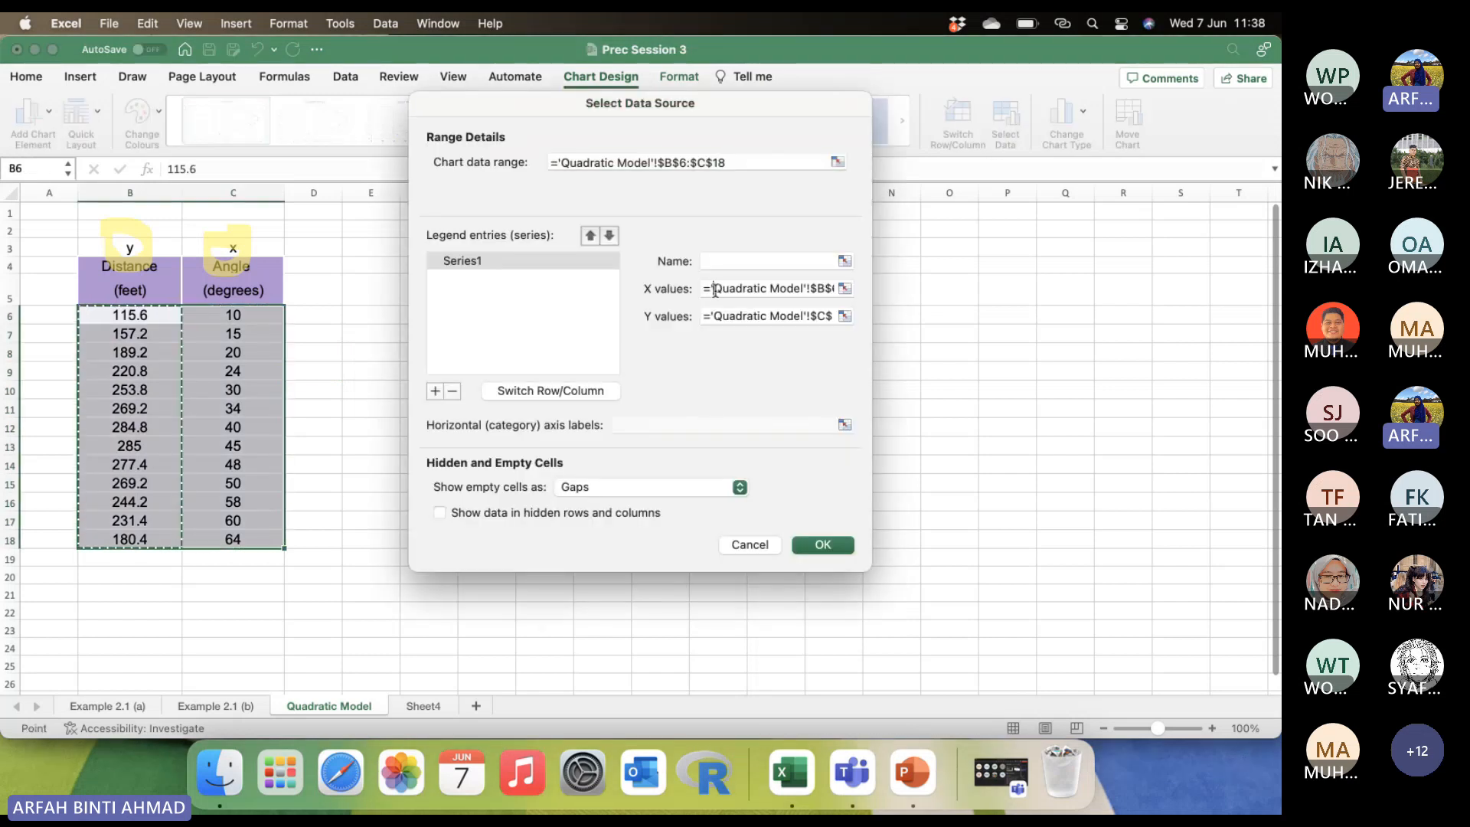
drag(715, 289, 1150, 310)
key(BackSpace)
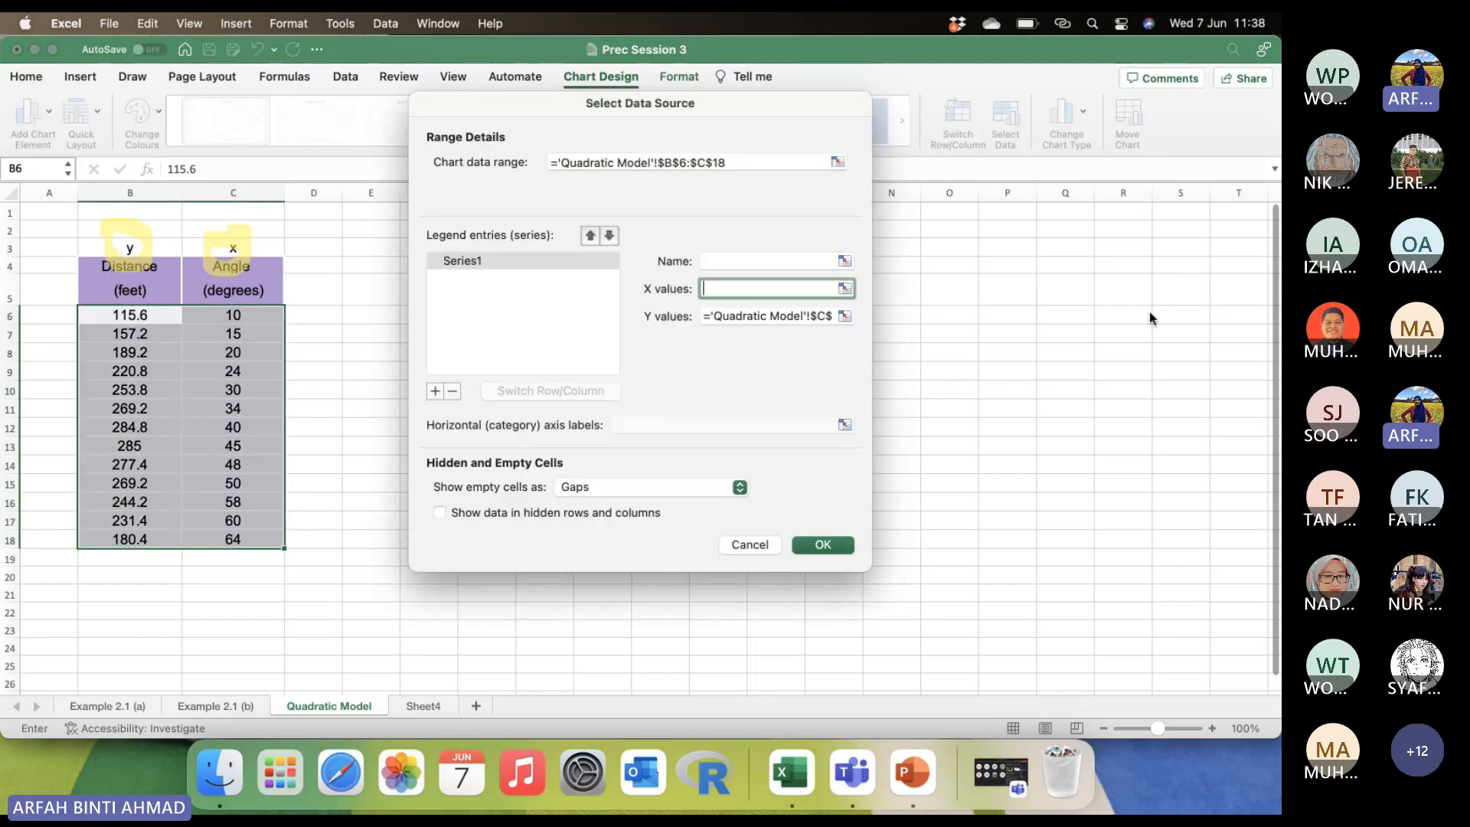
drag(232, 312, 241, 540)
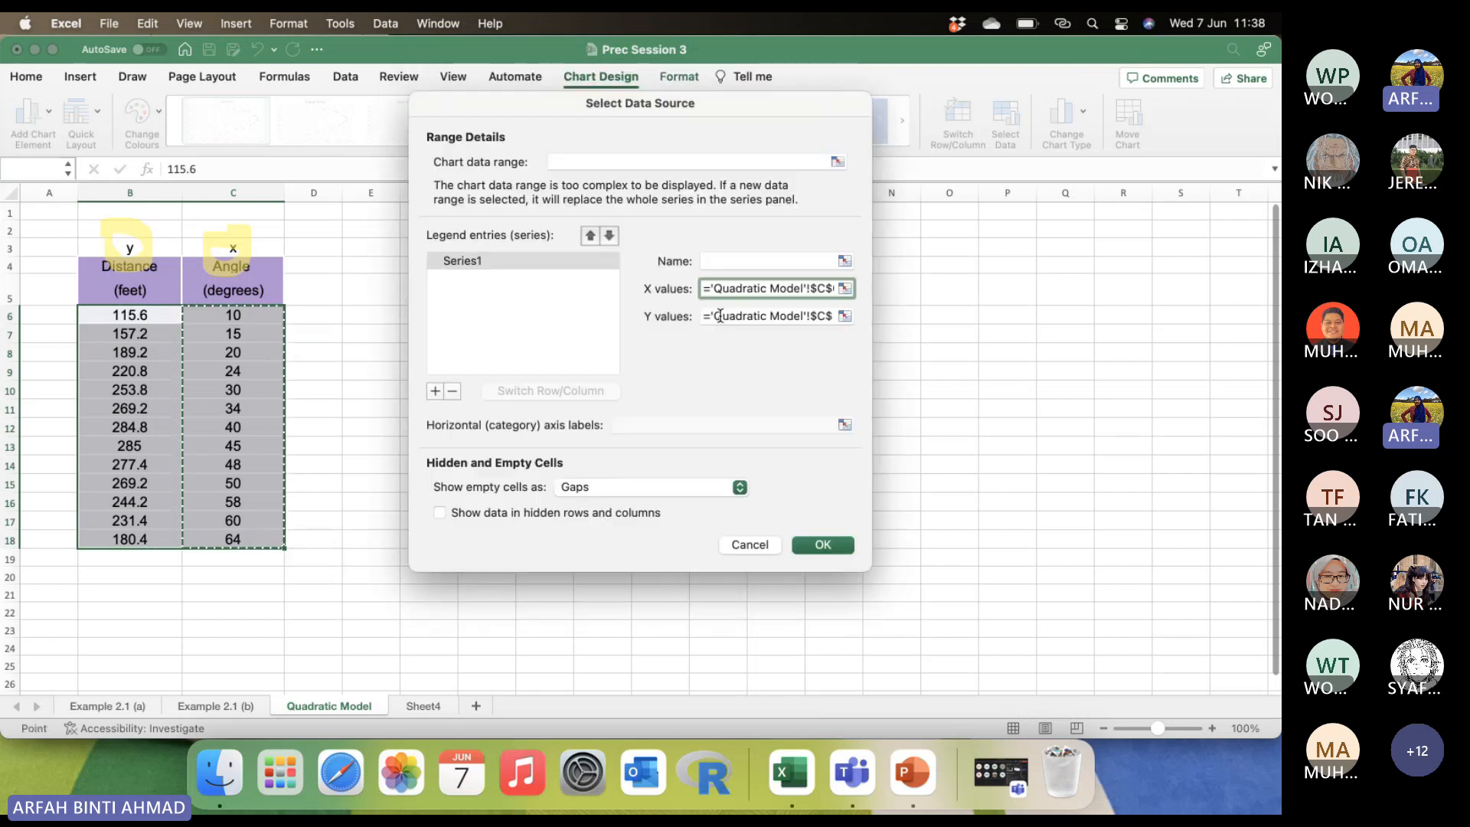
Set the series' Y values to the distance data in B6:B18 and apply the new data source.
click(713, 316)
drag(705, 315, 930, 334)
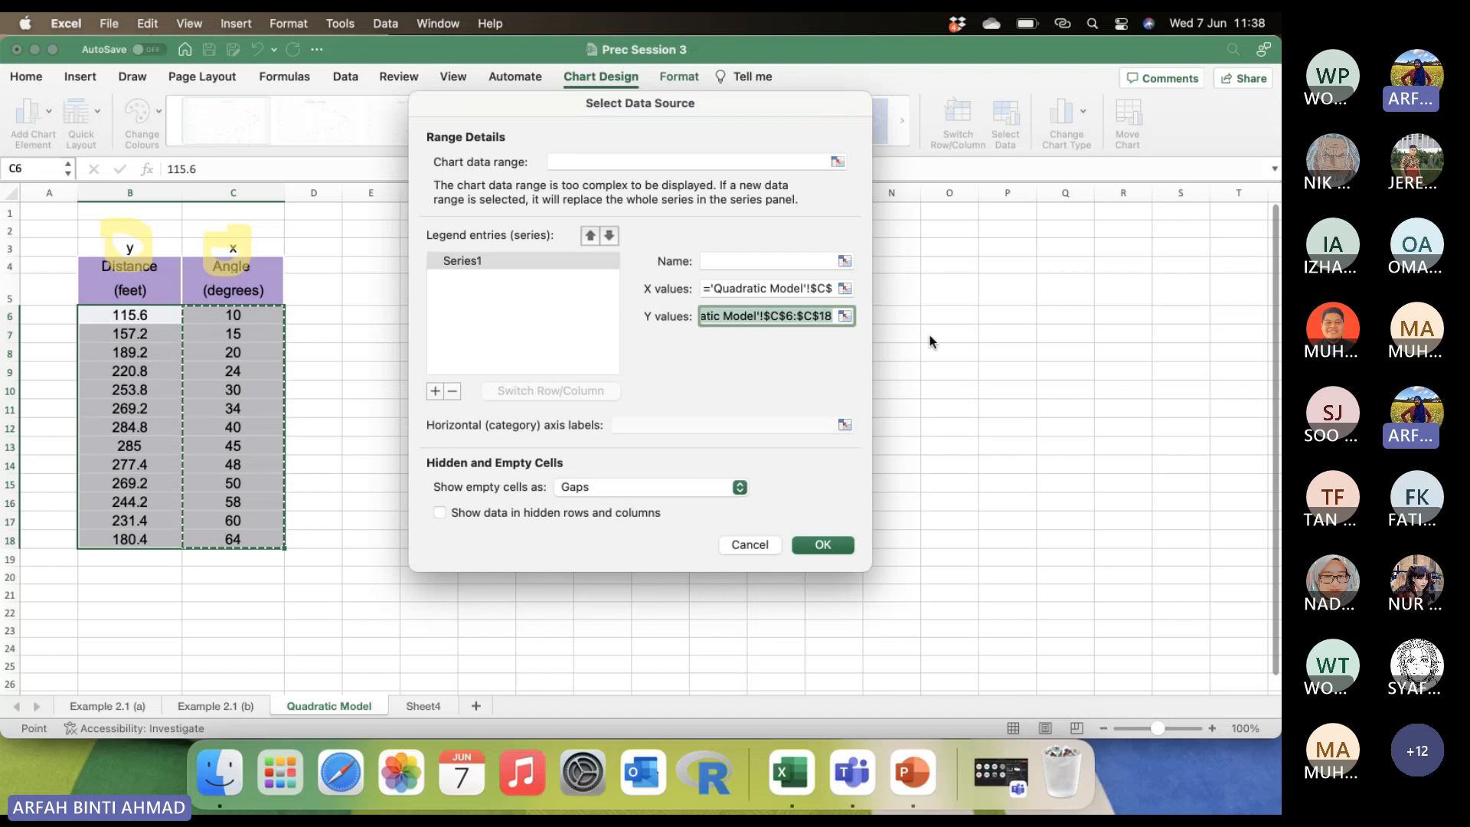
key(BackSpace)
drag(131, 314, 146, 539)
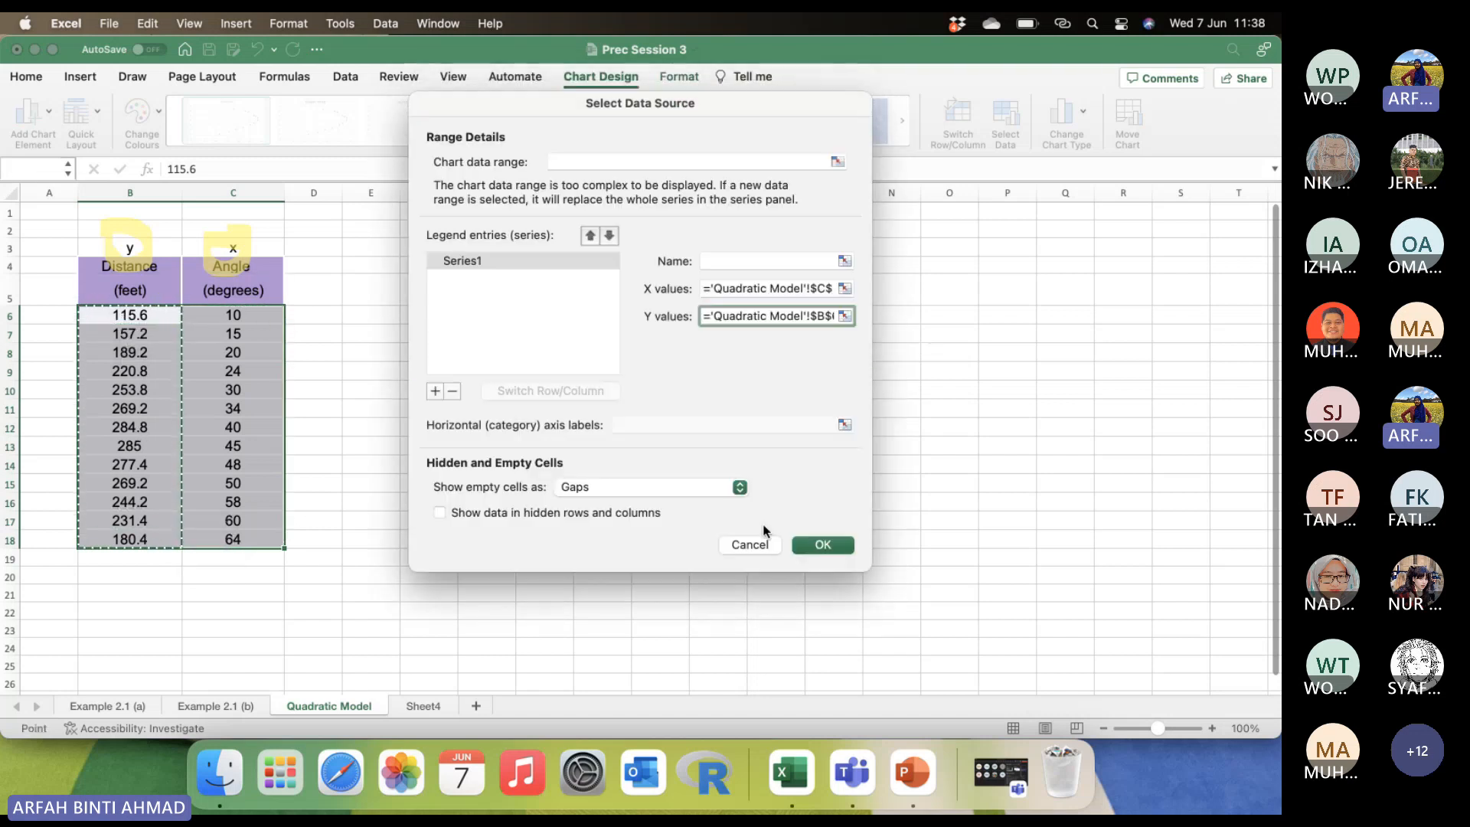
click(831, 553)
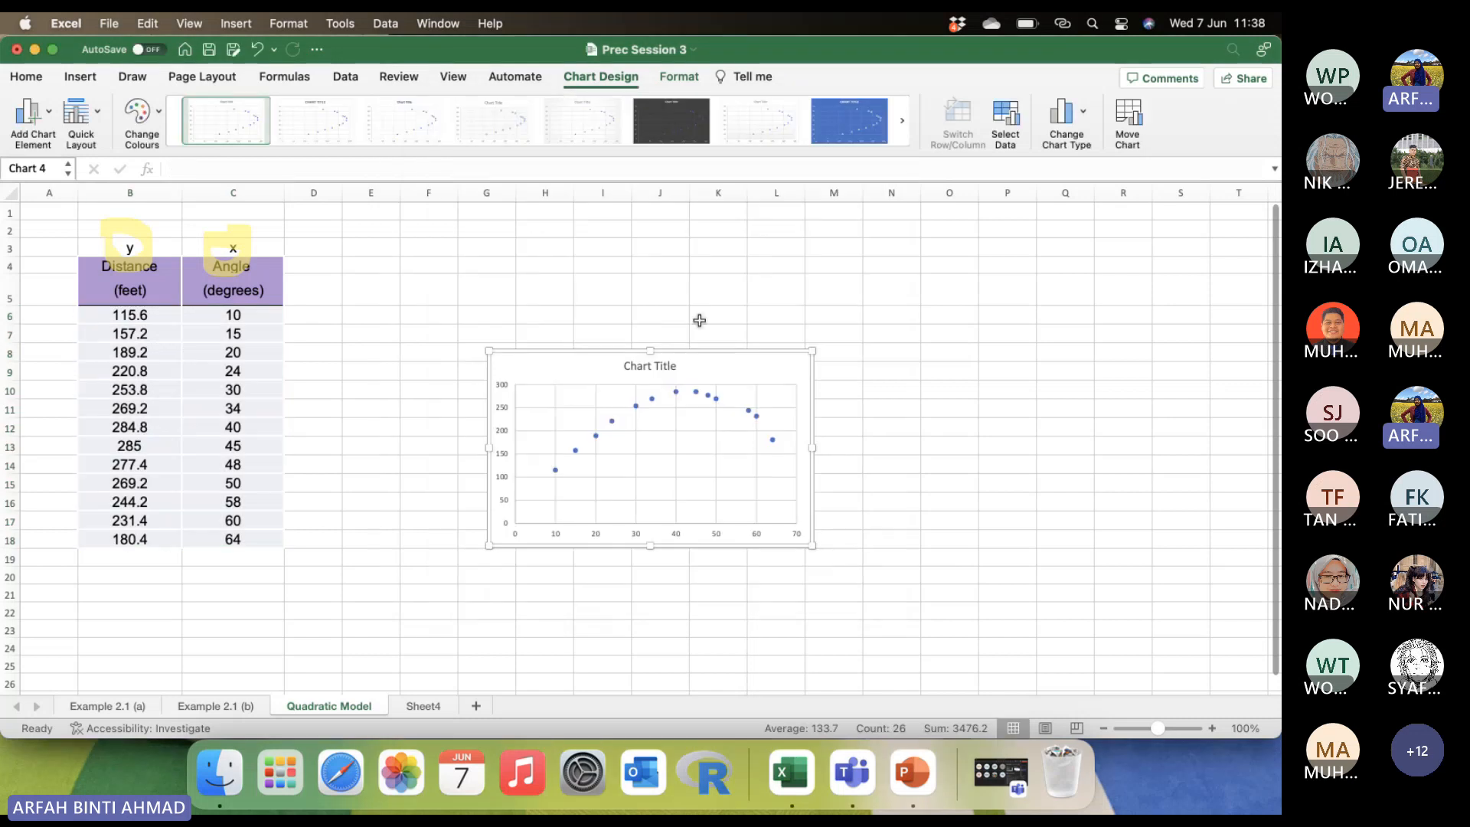
Place the chart beside the data table at a larger size and apply the style with a hatched plot area and hollow diamond markers.
drag(729, 367, 568, 205)
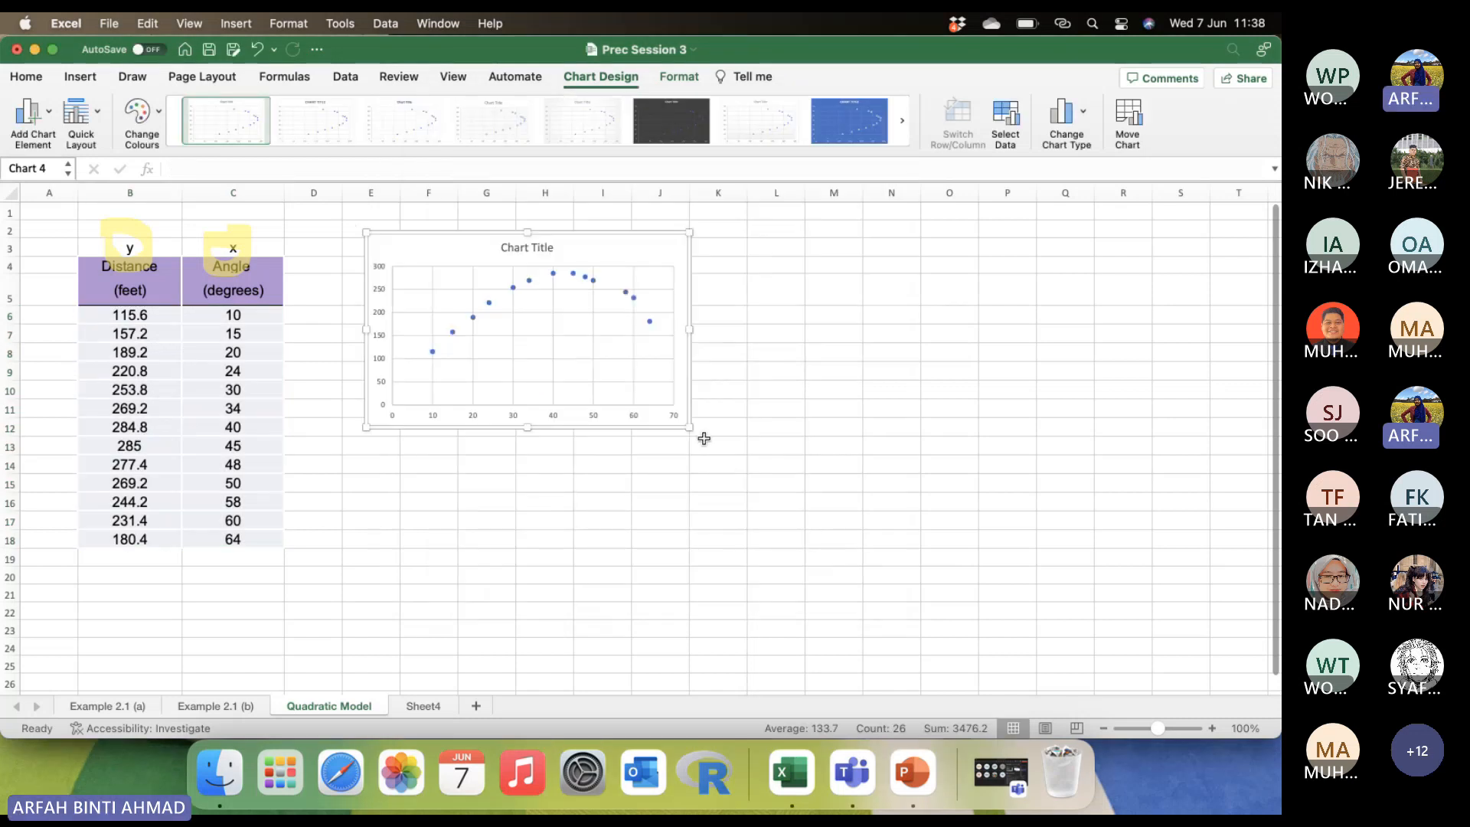
drag(691, 433, 761, 506)
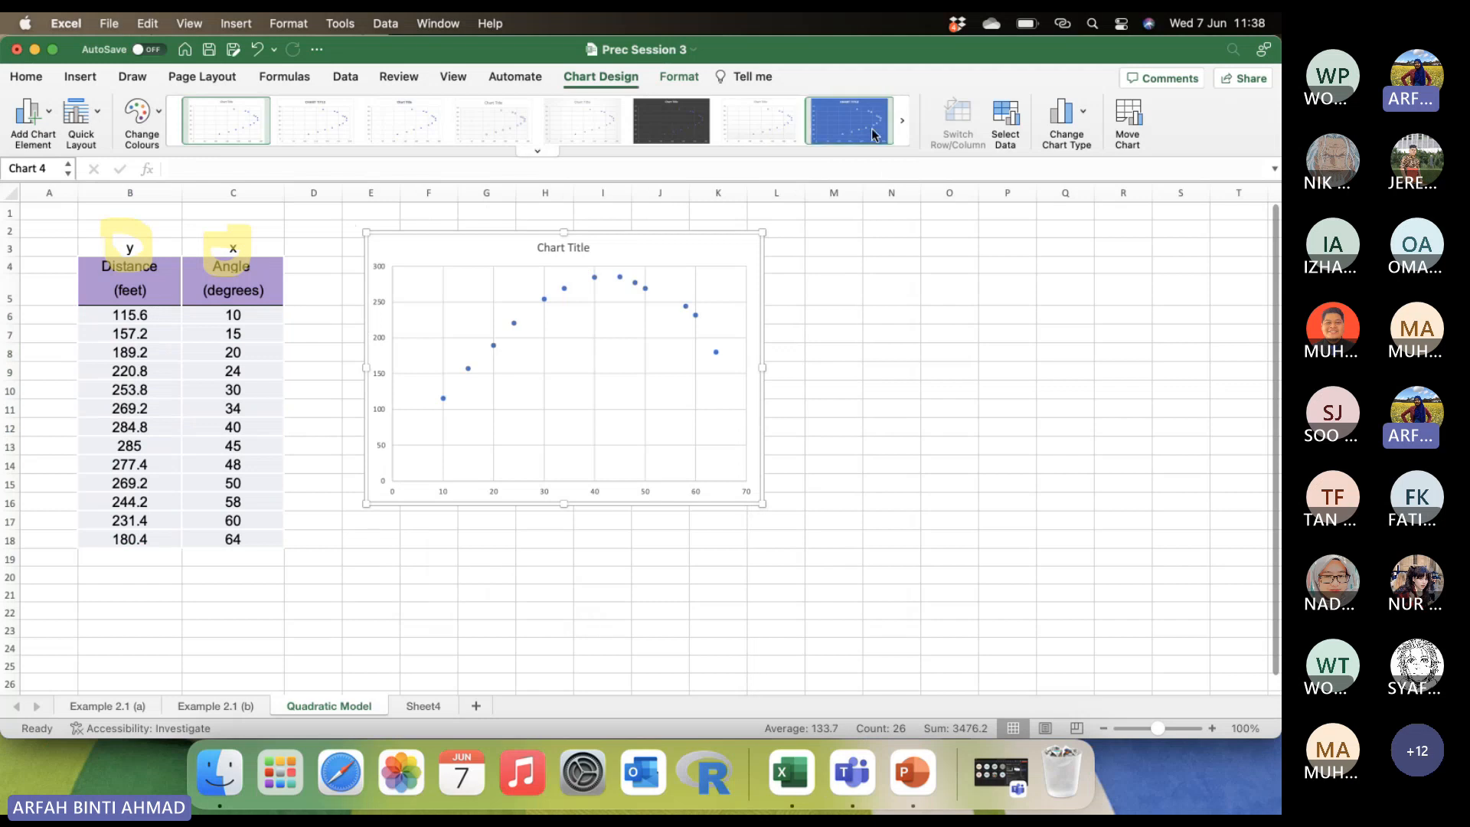
click(902, 125)
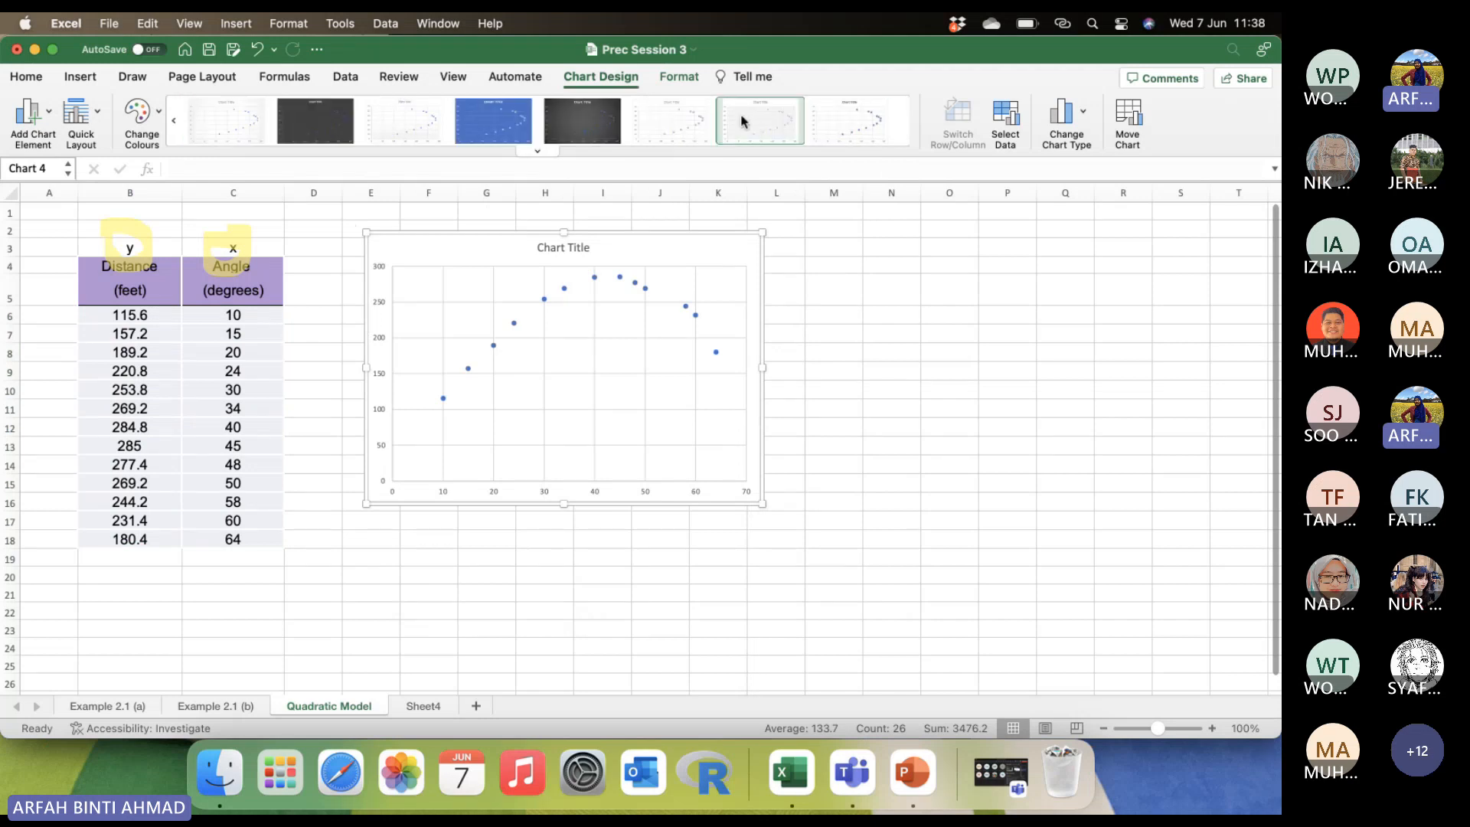
click(776, 131)
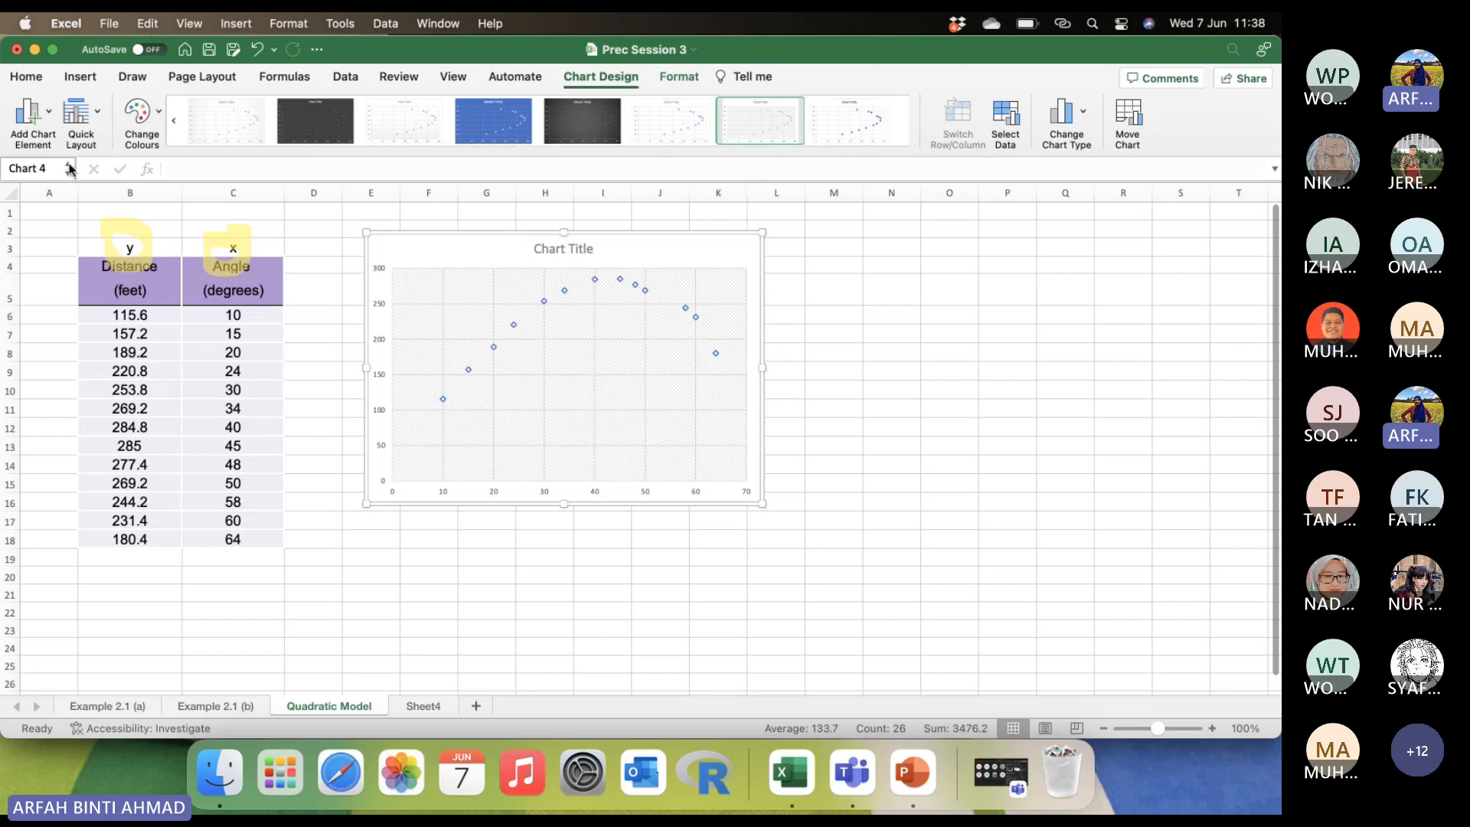
Add primary horizontal and primary vertical axis titles to the scatter chart.
click(48, 126)
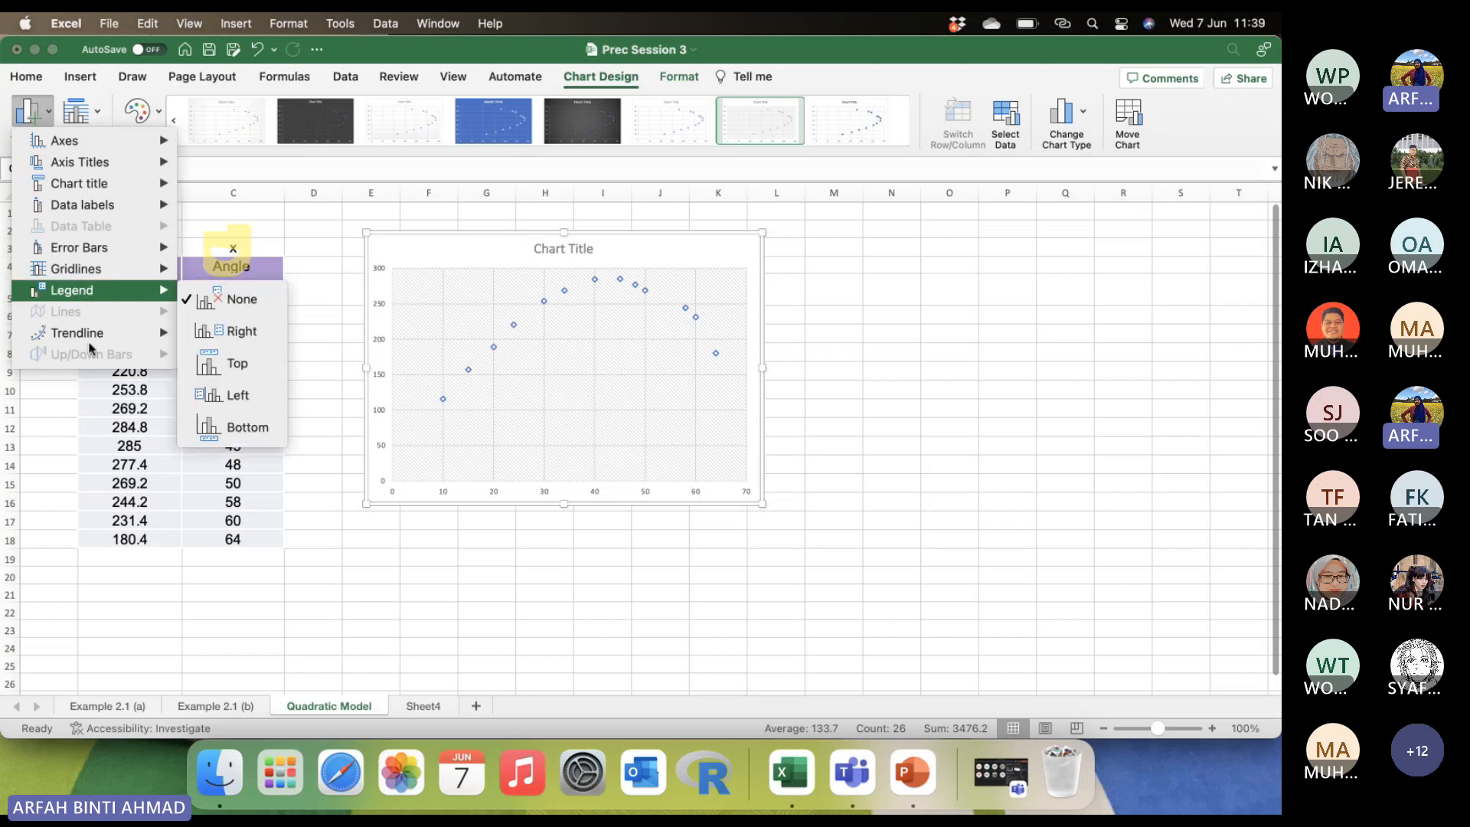
mouse_move(91, 330)
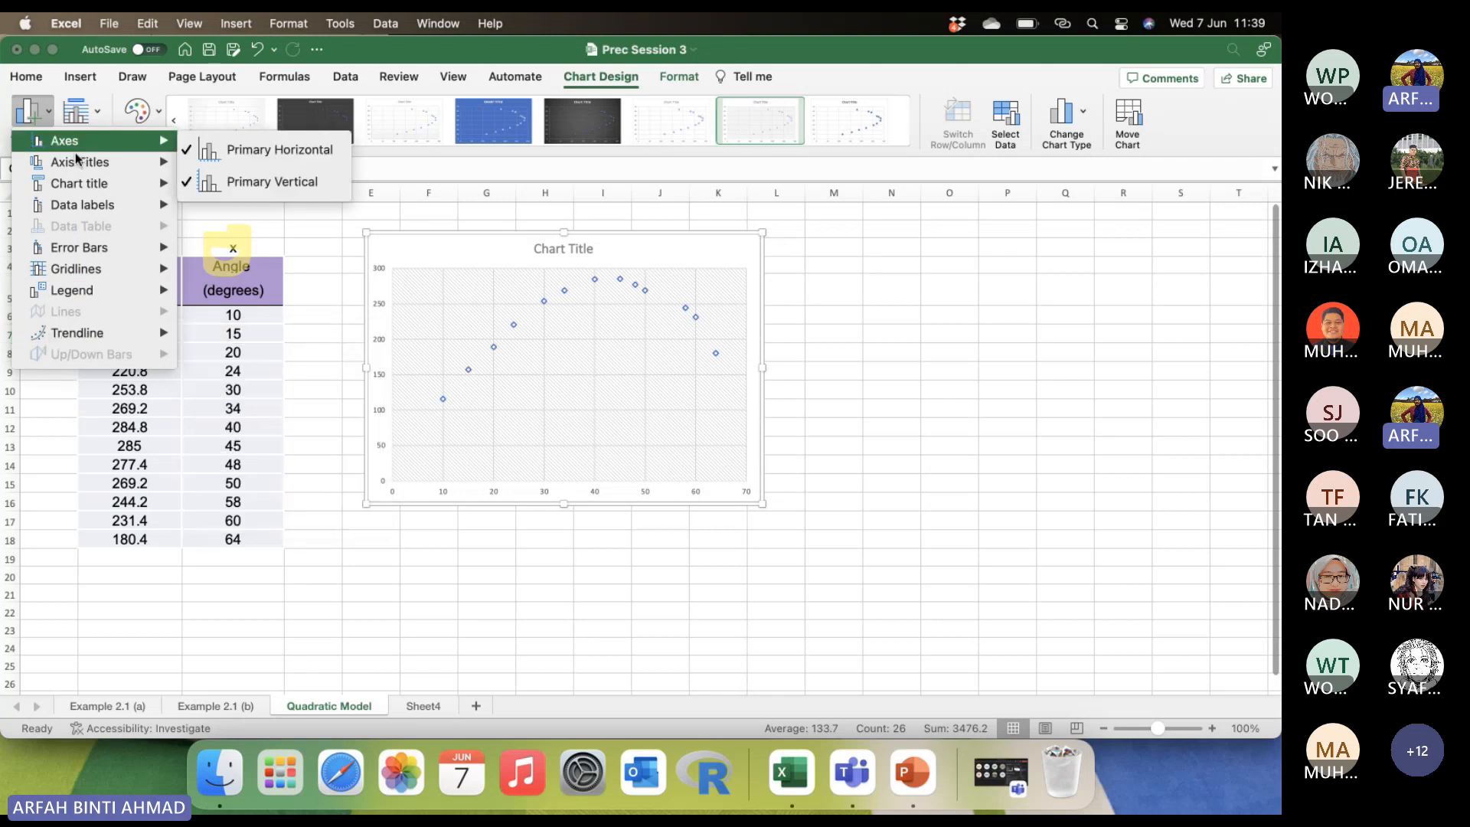
mouse_move(76, 162)
click(223, 181)
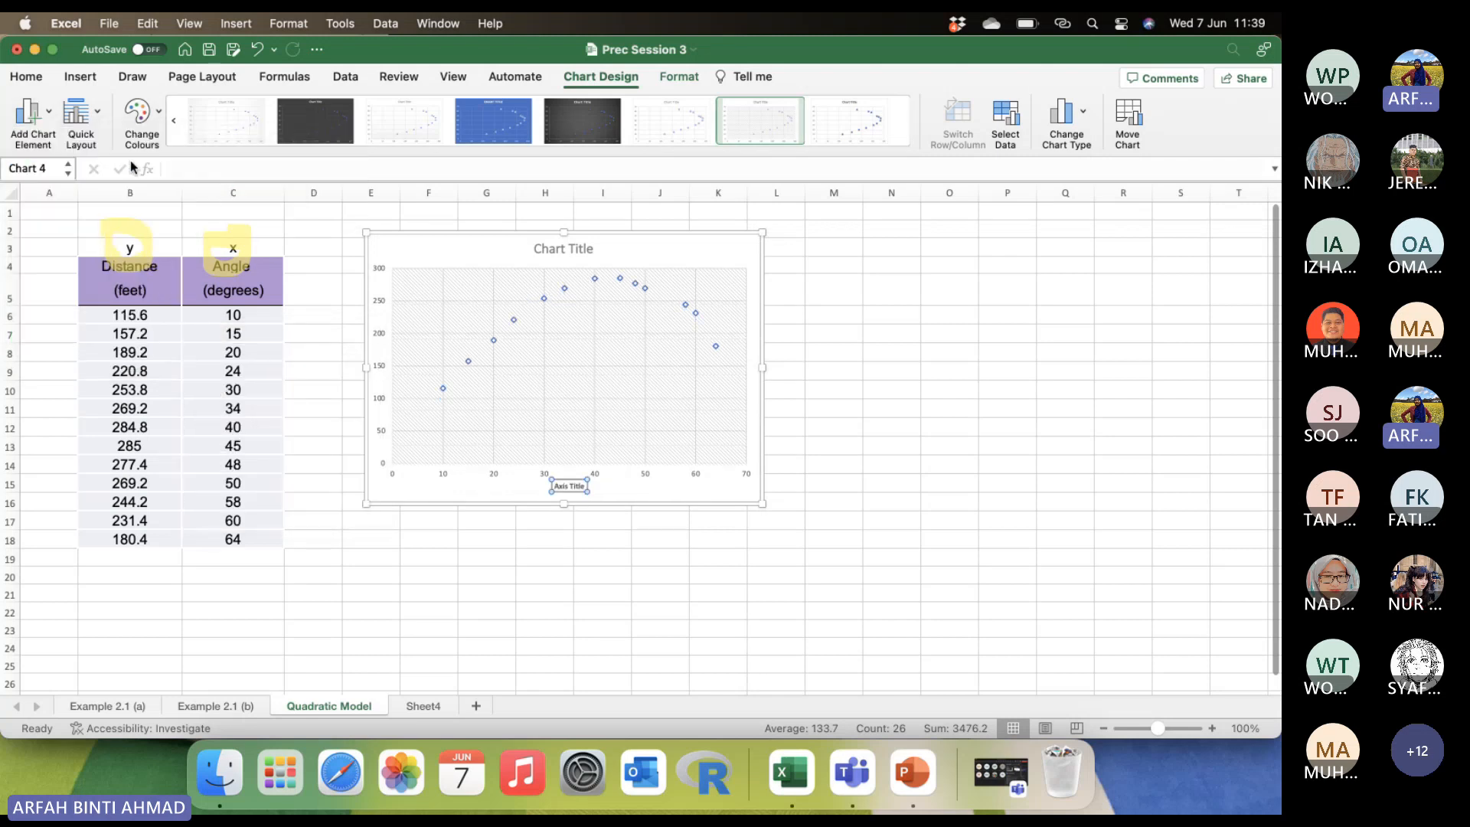
click(22, 138)
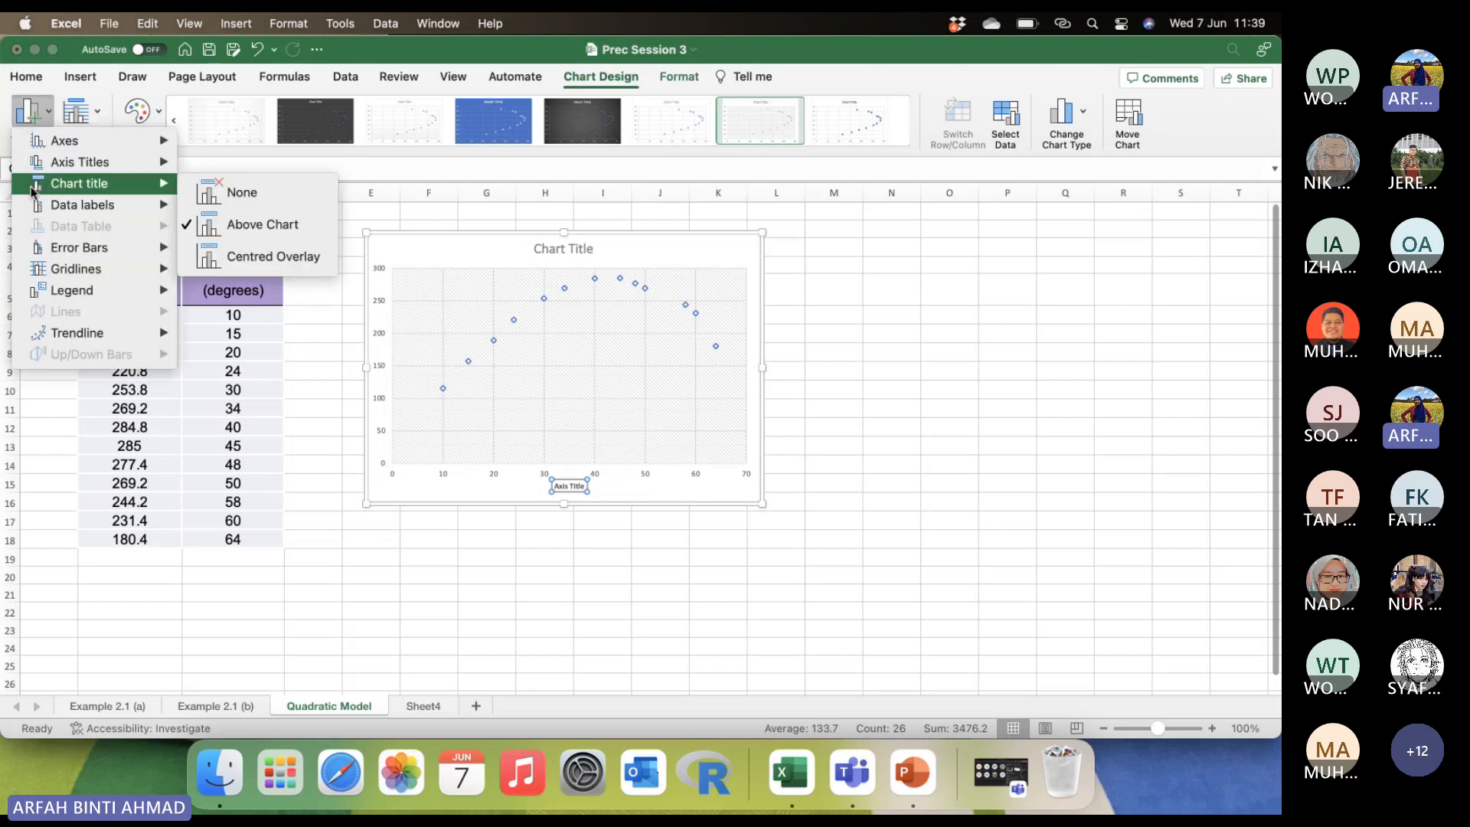
mouse_move(92, 162)
click(192, 212)
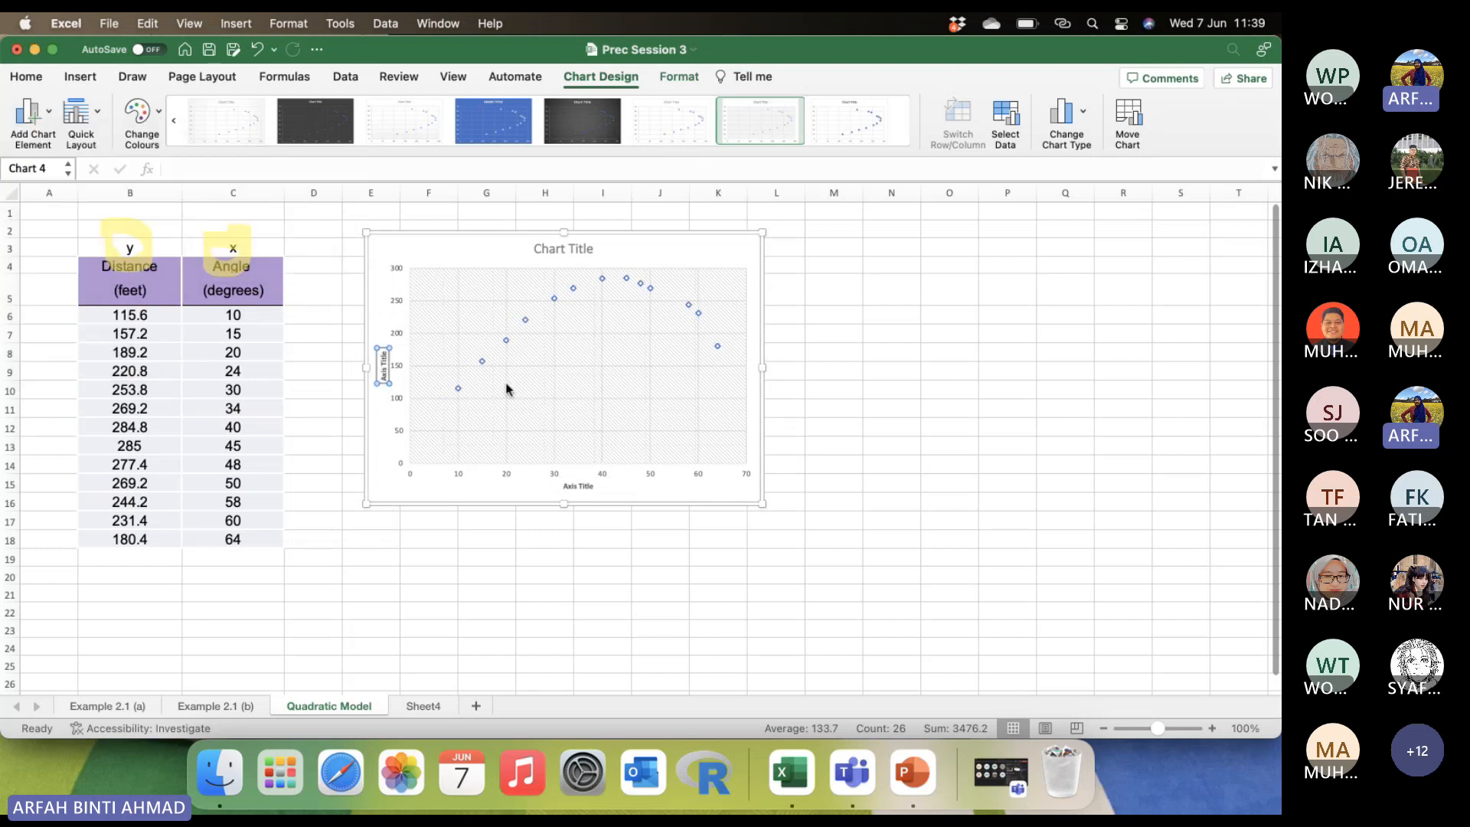
Change the horizontal axis title to "Angle (degrees)".
double_click(578, 488)
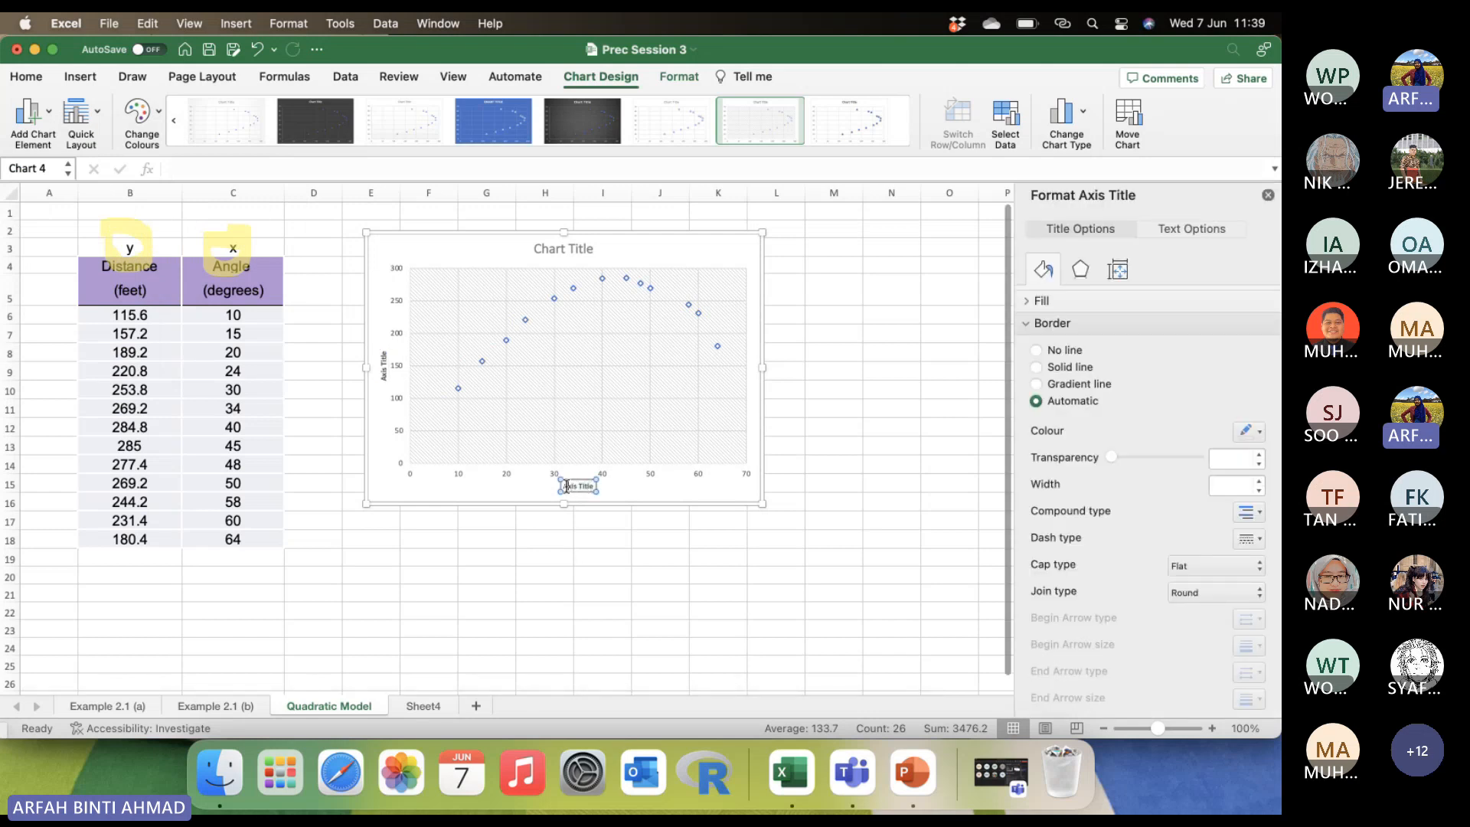
key(BackSpace)
text(Angle (degrees))
Change the vertical axis title to "Distance (feet)".
click(383, 361)
drag(383, 352, 381, 384)
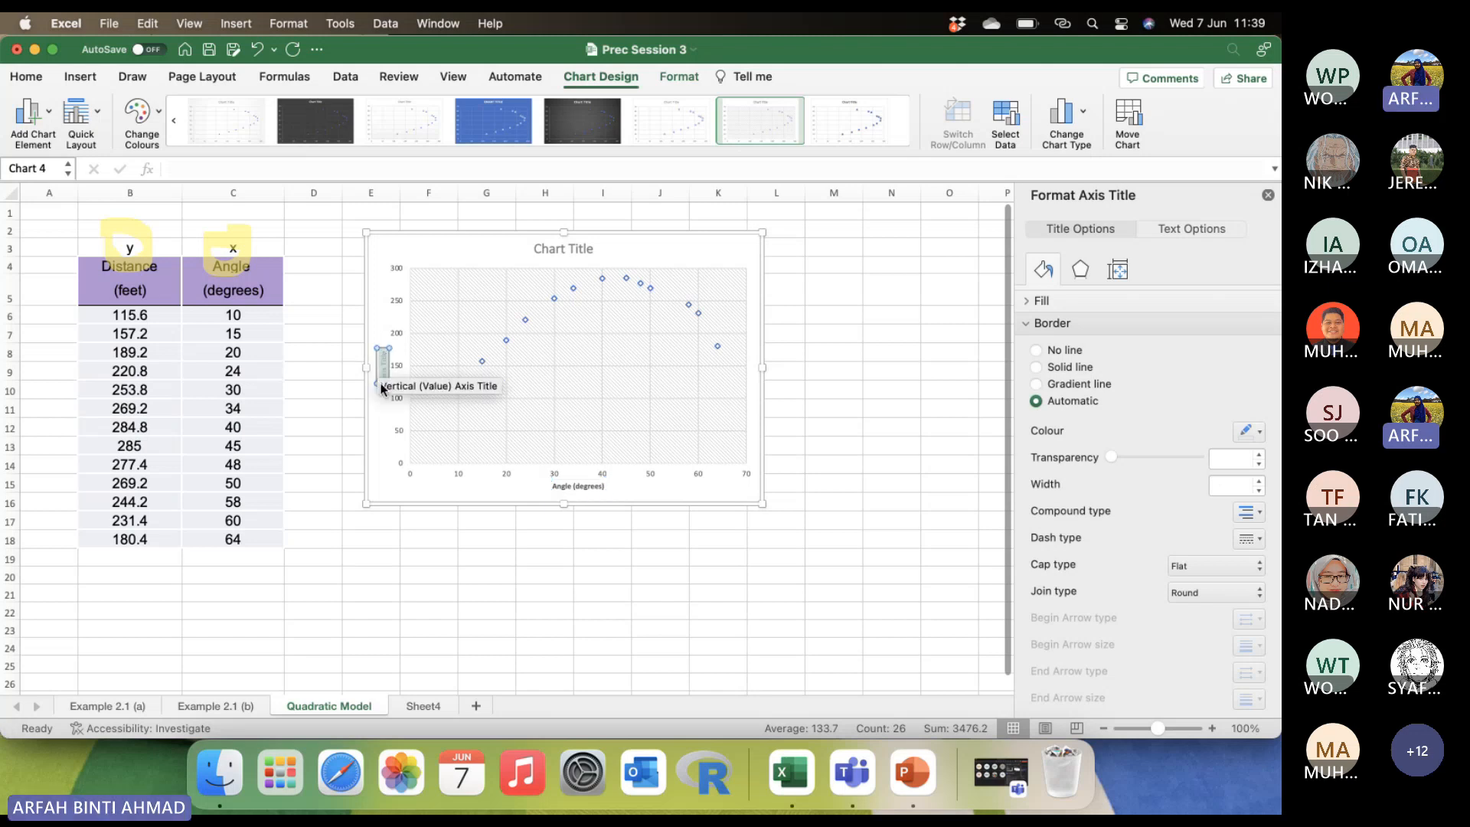
text(Distance (feet)
click(553, 248)
double_click(553, 243)
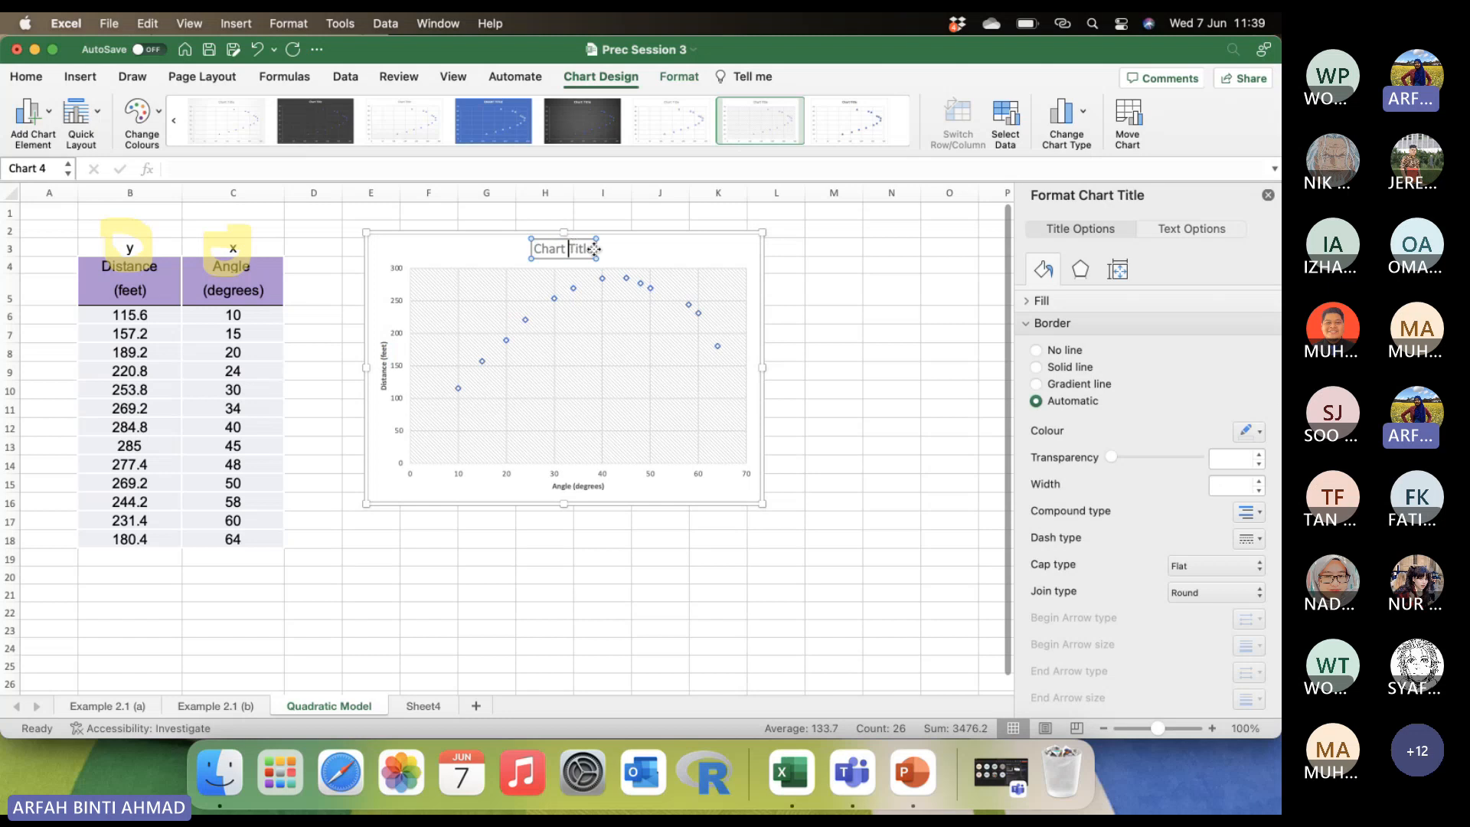
drag(597, 245, 493, 240)
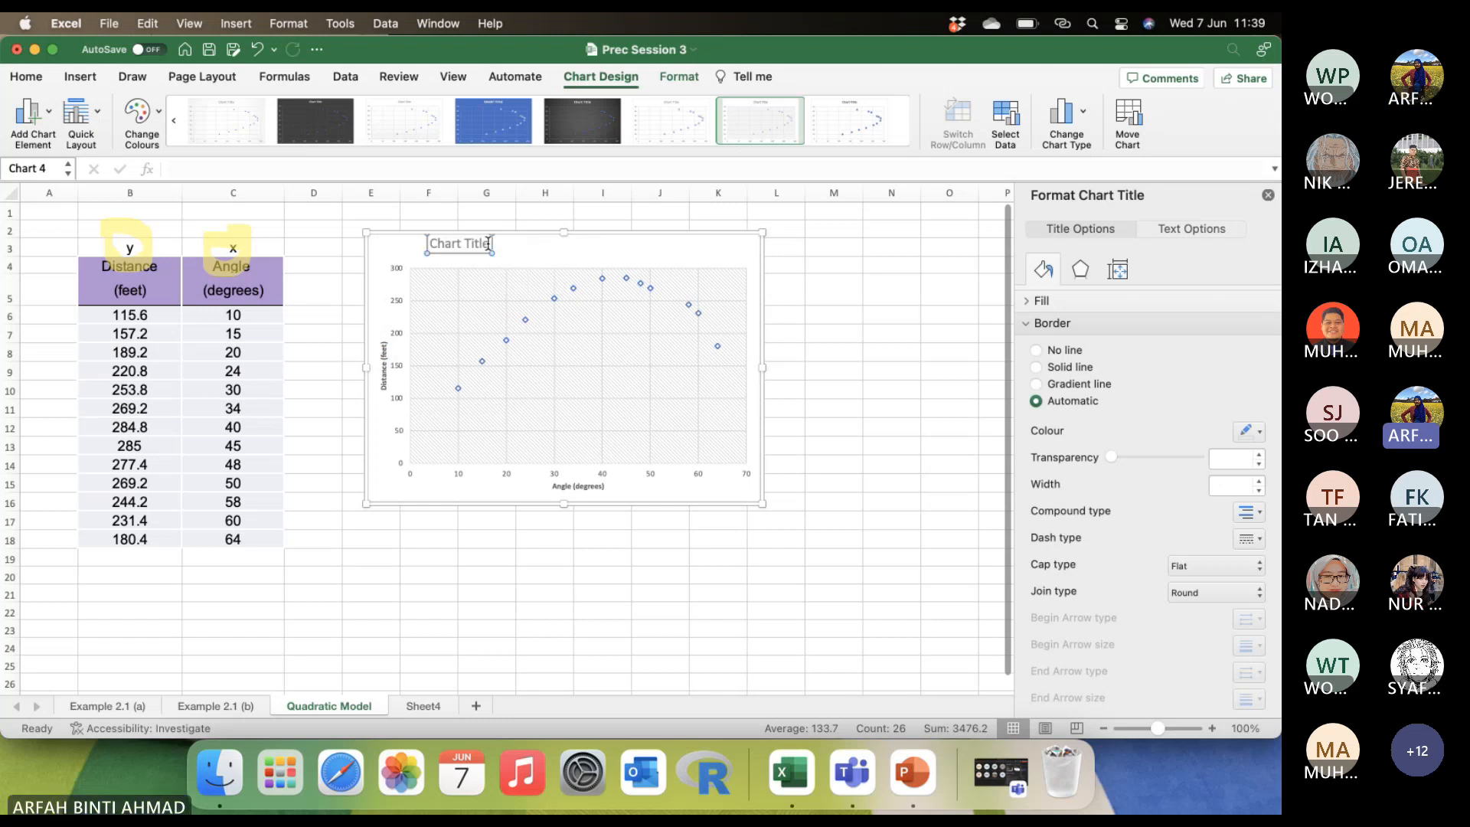
click(257, 50)
Change the scatter chart's title to "Plot of Angle versus Distance".
triple_click(553, 251)
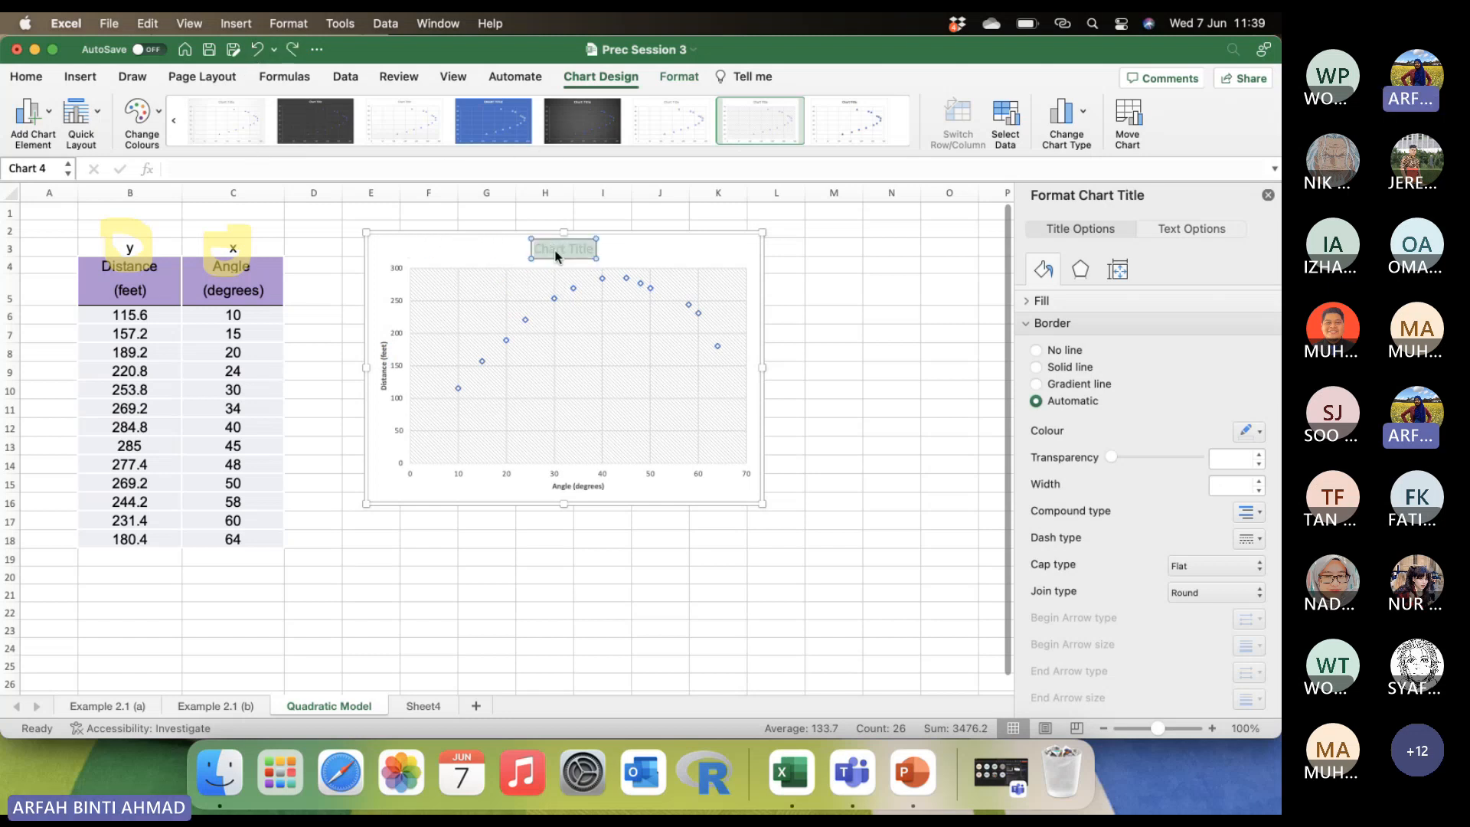
text(Plo)
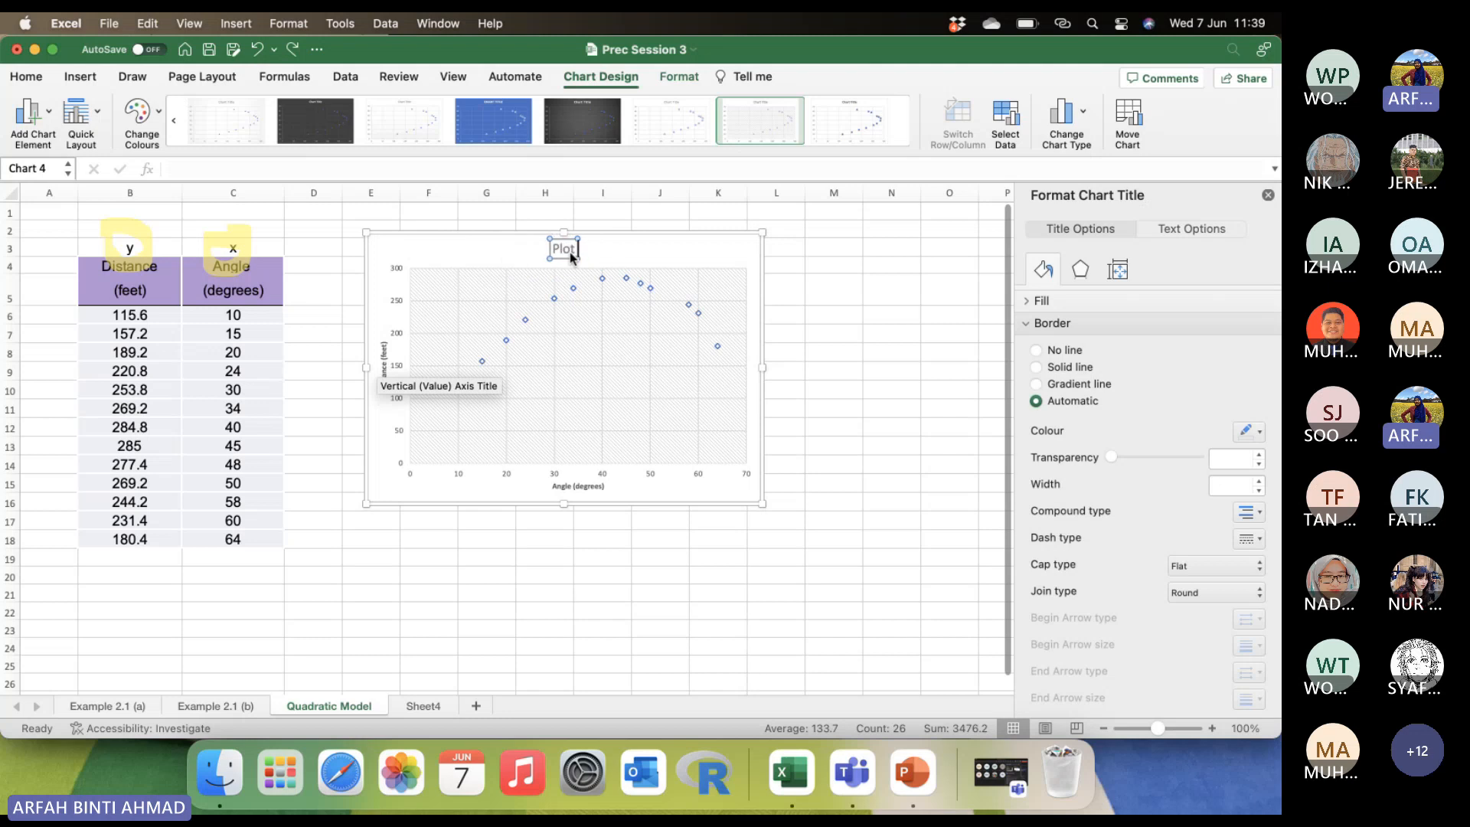
text(t of)
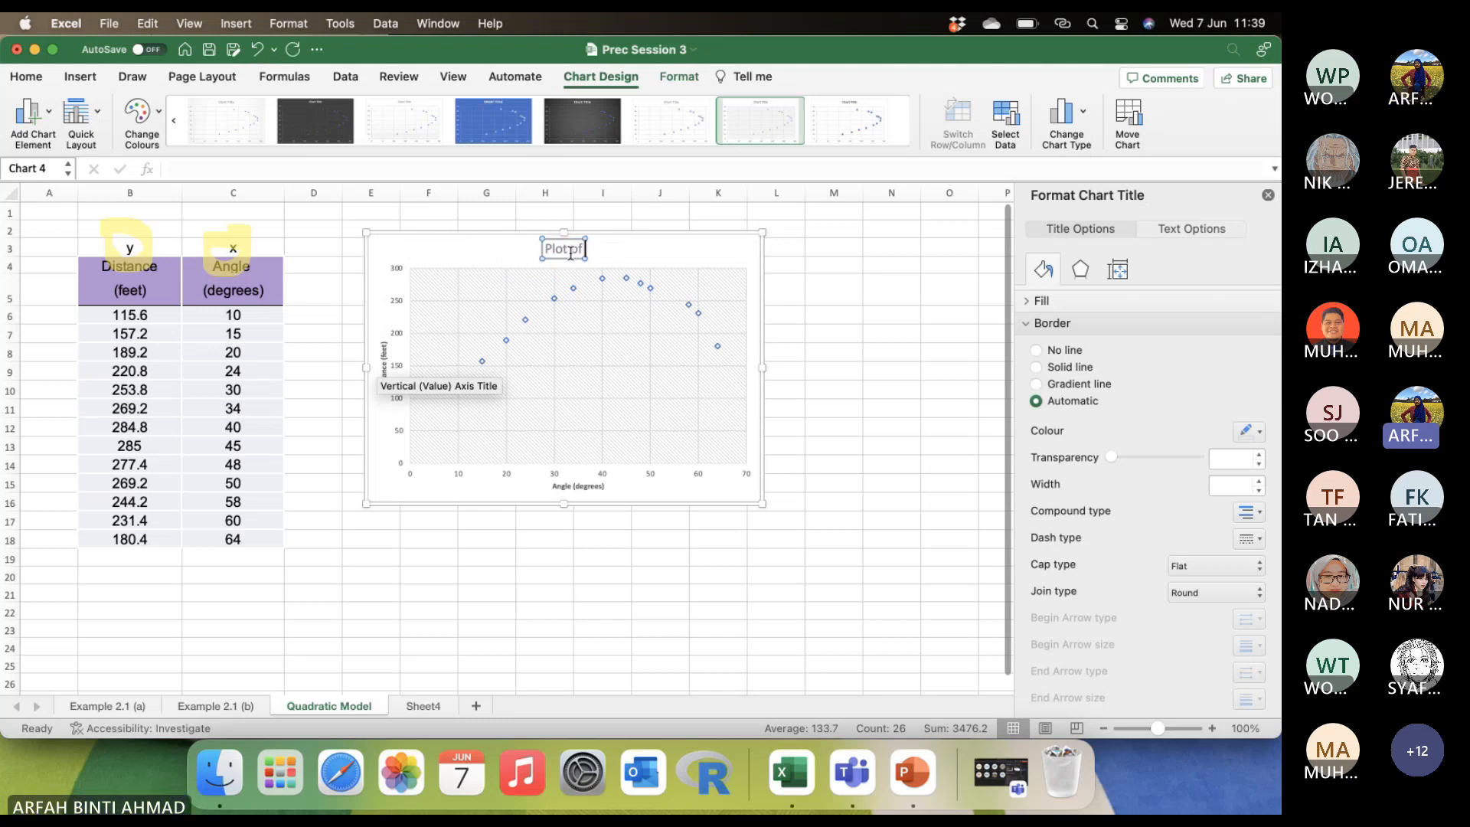
text( Angle ve)
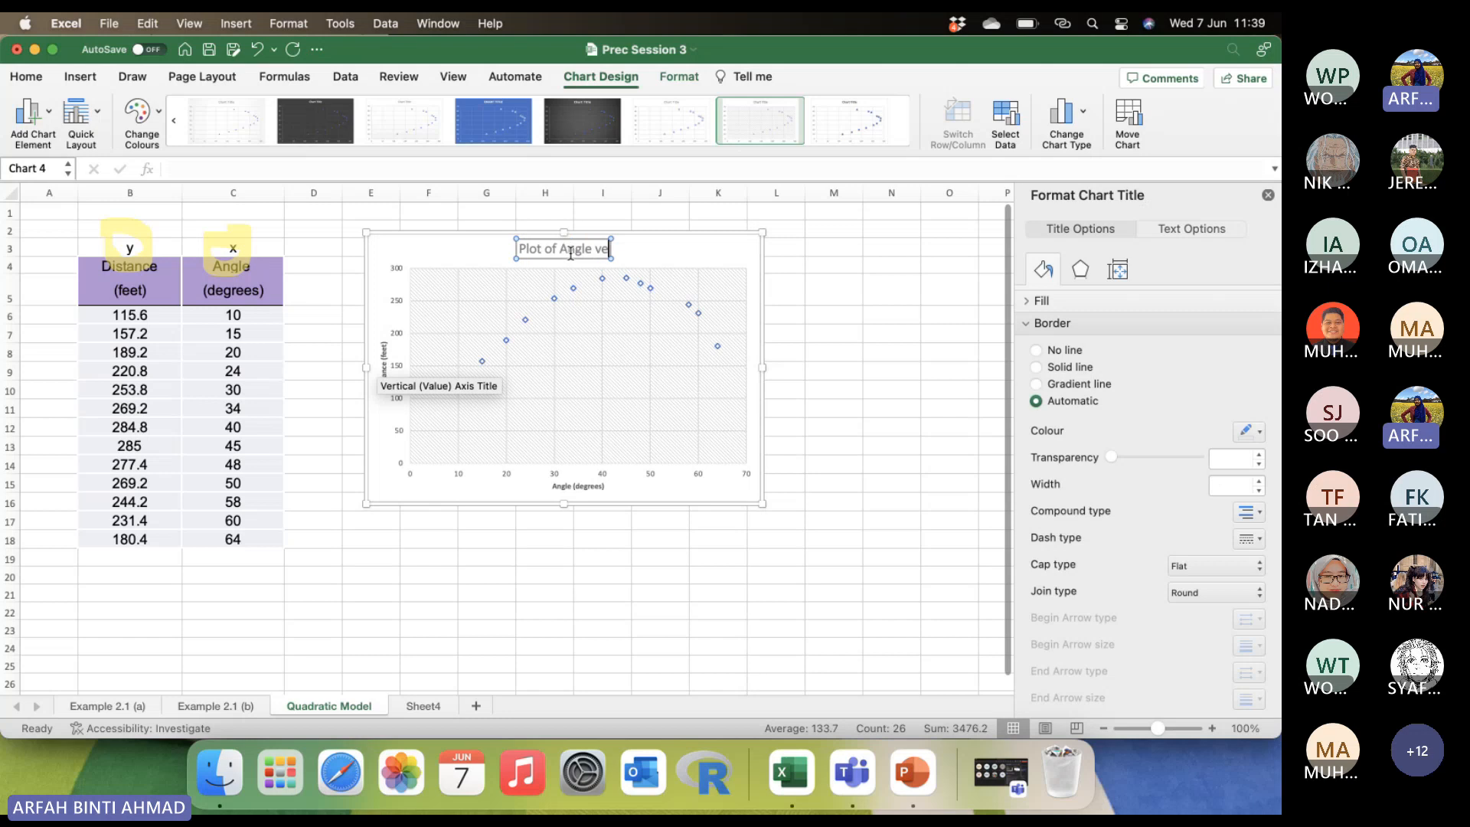
text(rsus Dis)
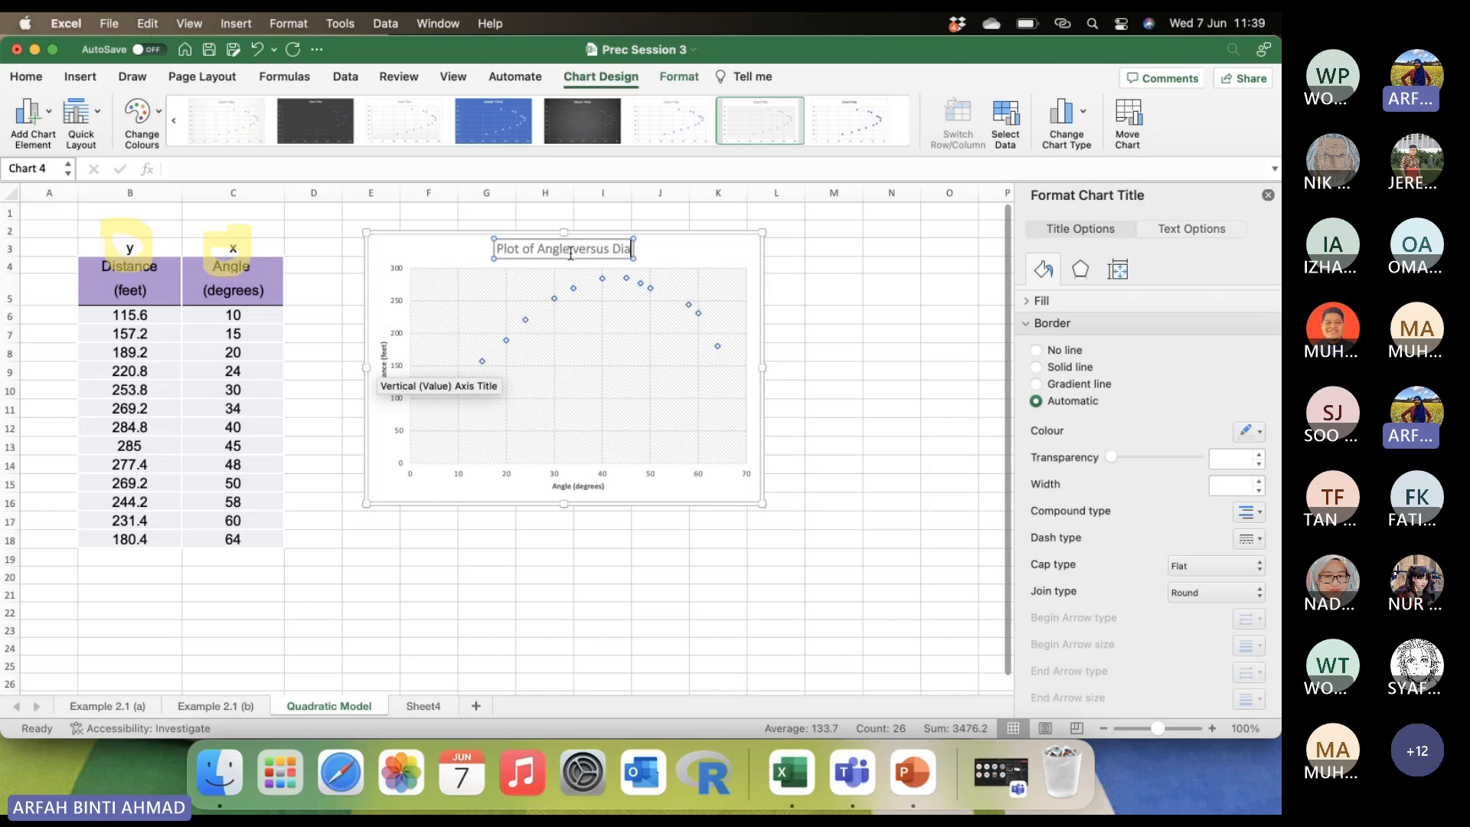
text(tance)
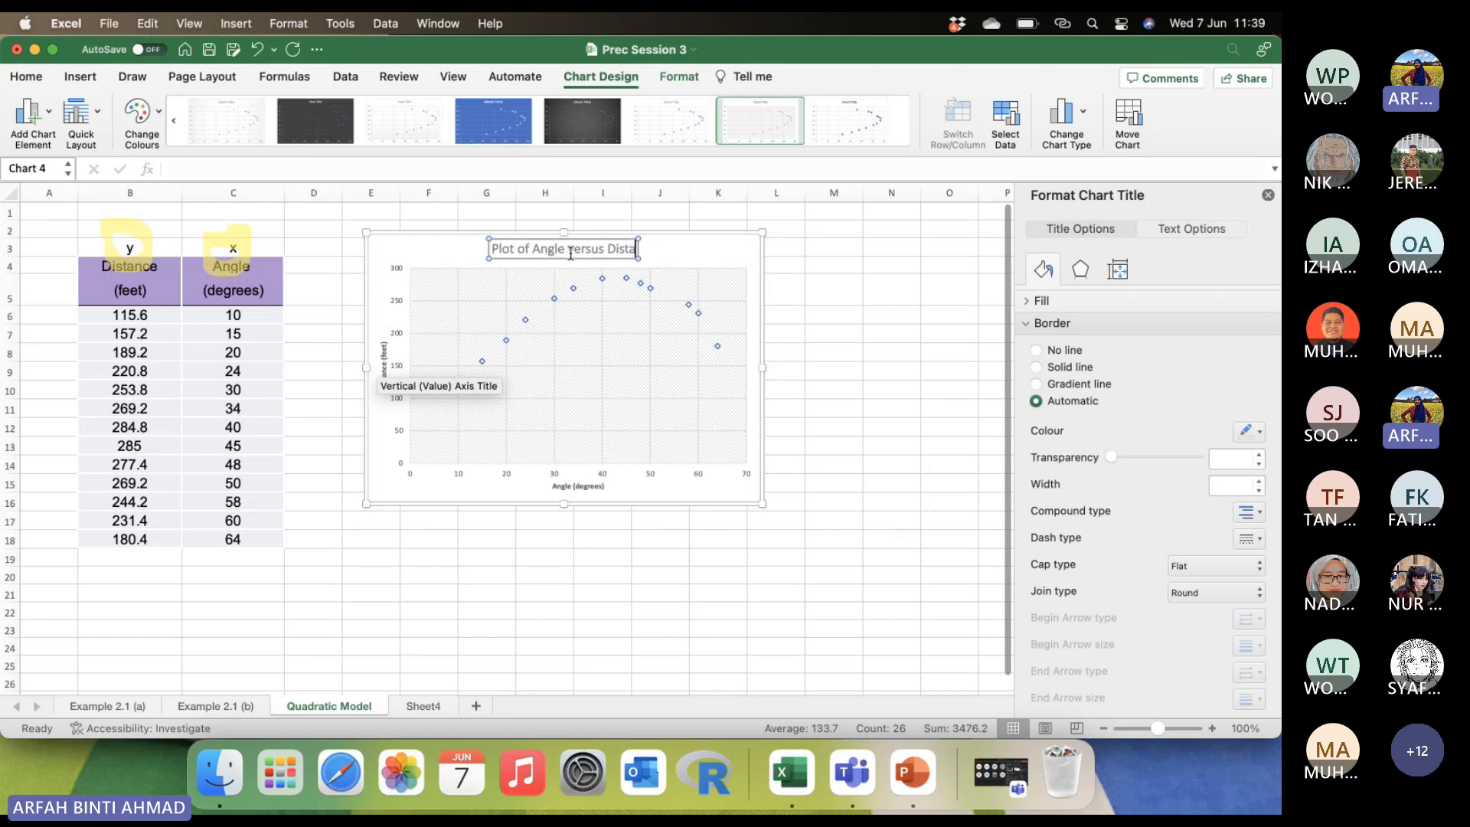
Enlarge the font of the horizontal axis title and set the vertical axis title's font size to 10.5.
click(579, 486)
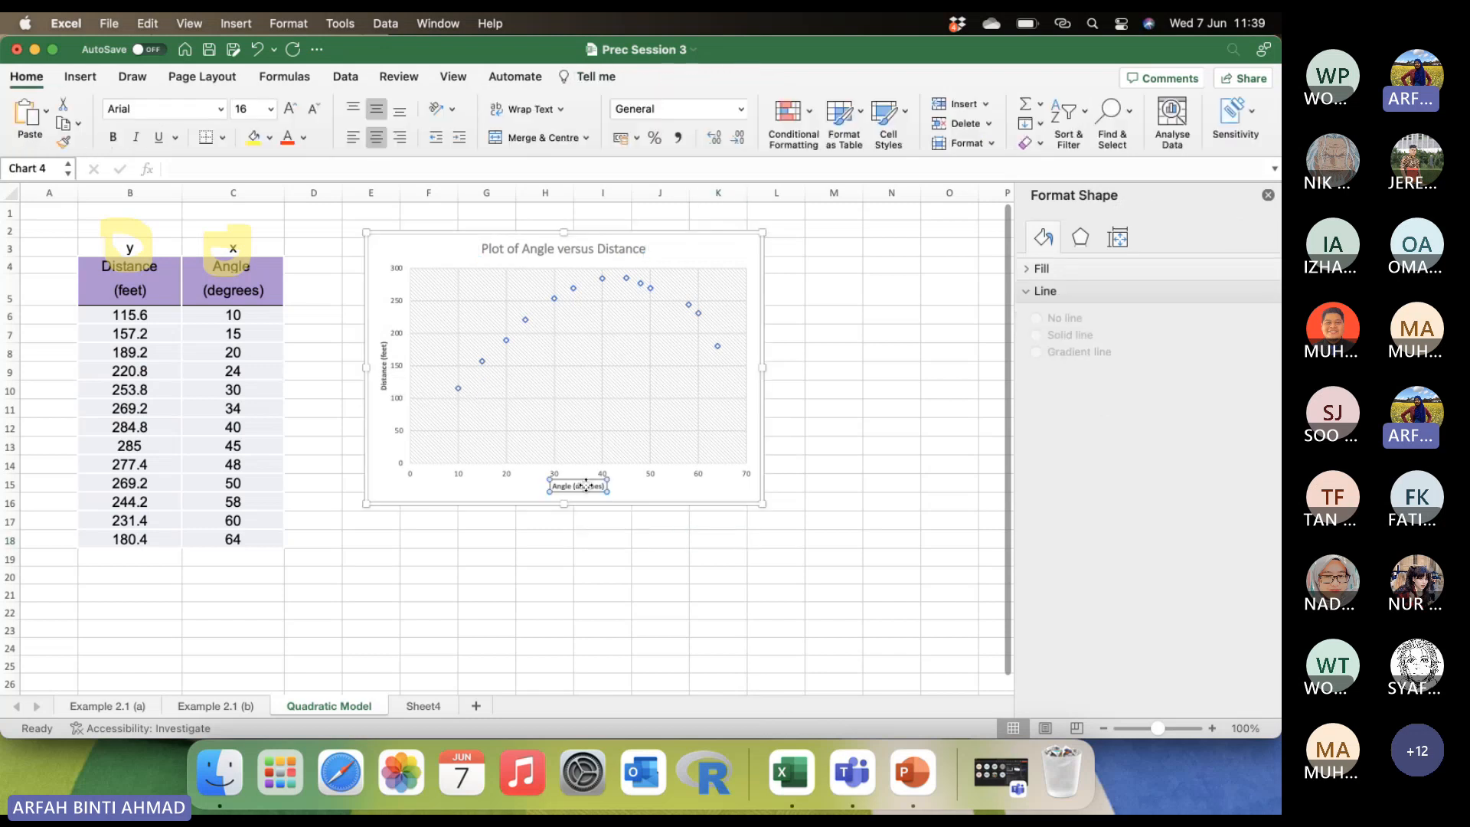
click(26, 76)
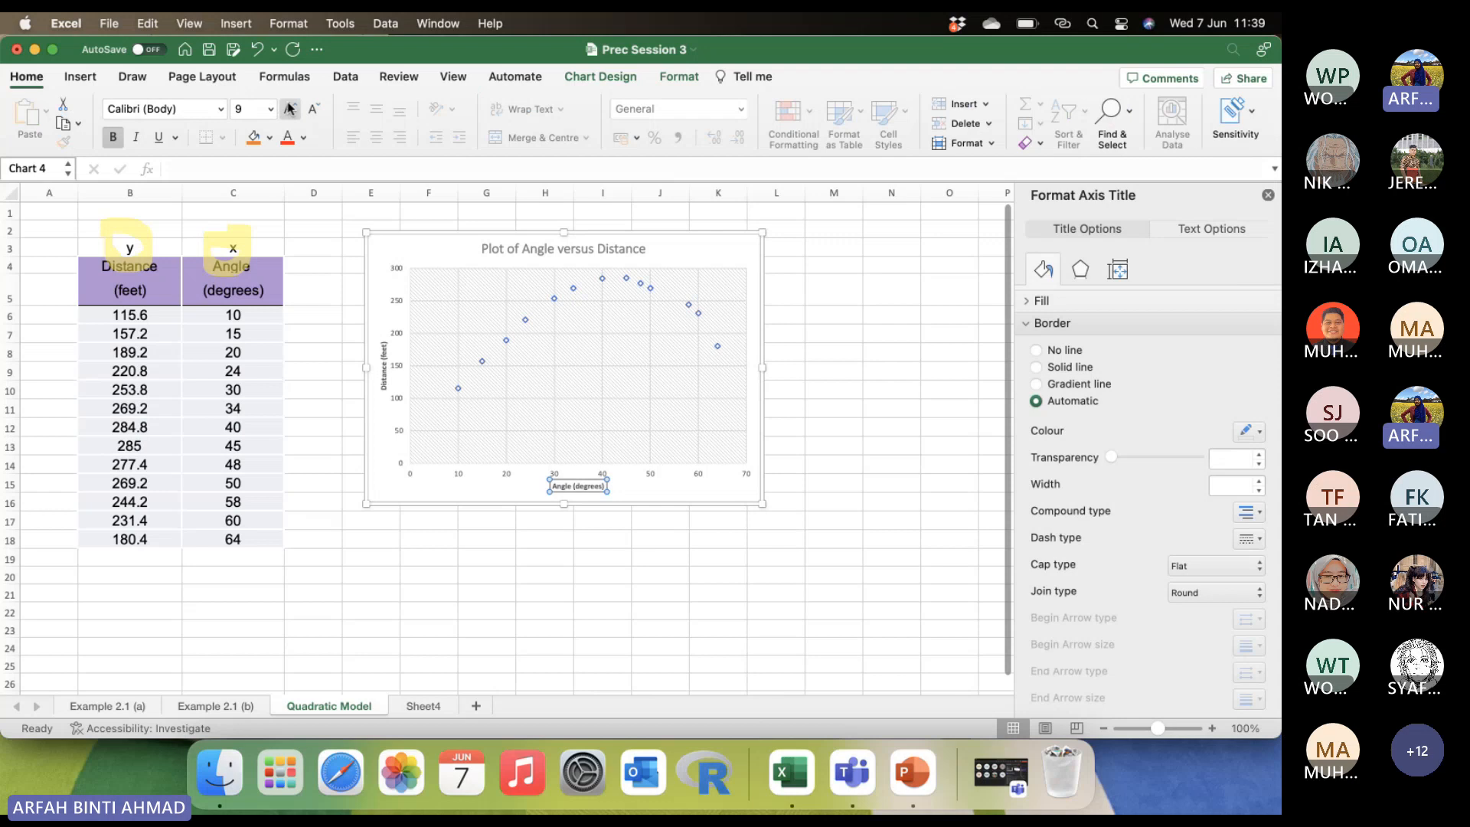
click(289, 109)
click(383, 360)
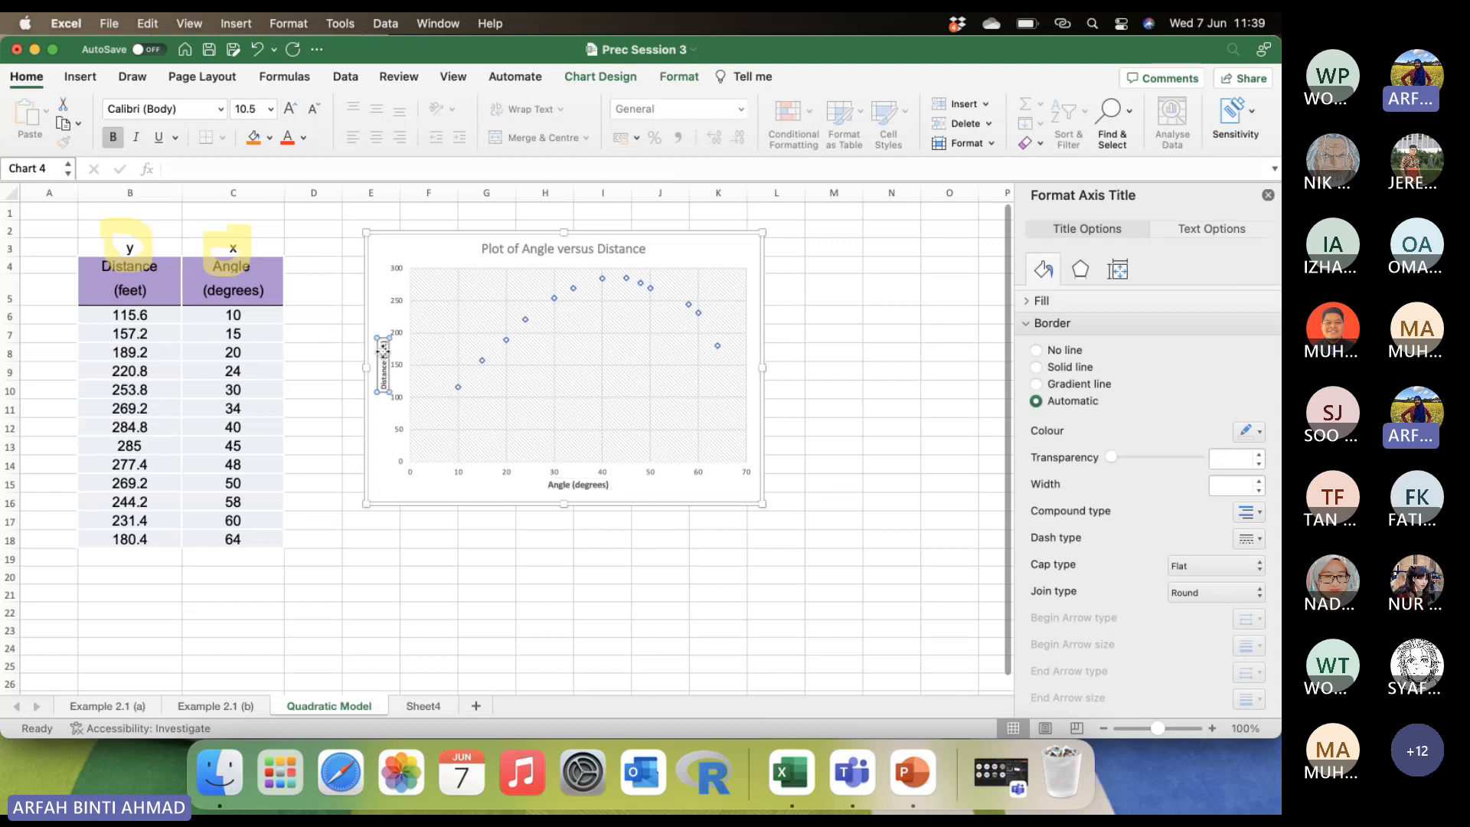
click(291, 111)
click(290, 111)
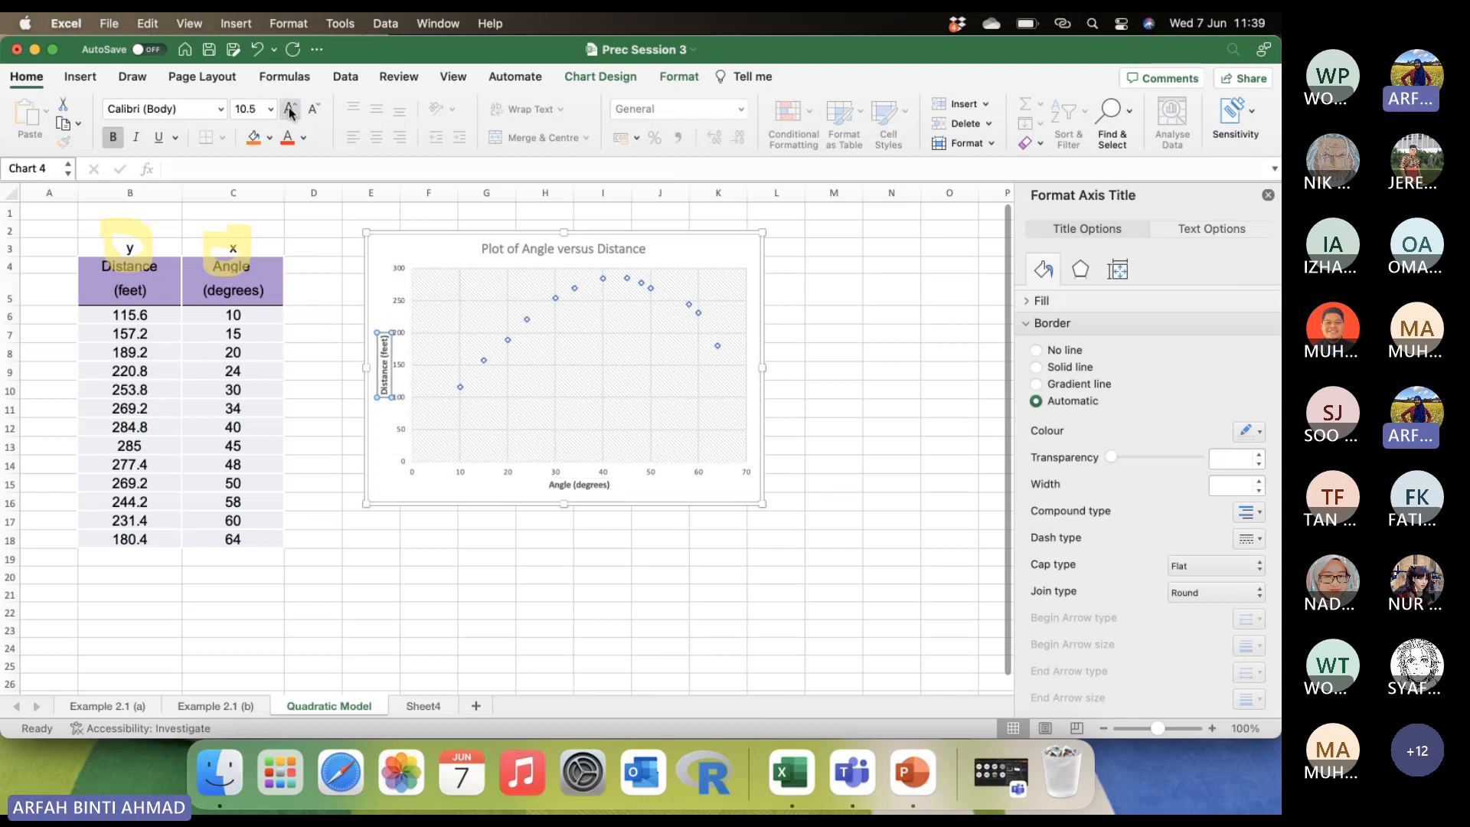
Enlarge the scatter chart in width and height so that it extends to about column M and row 18.
click(455, 239)
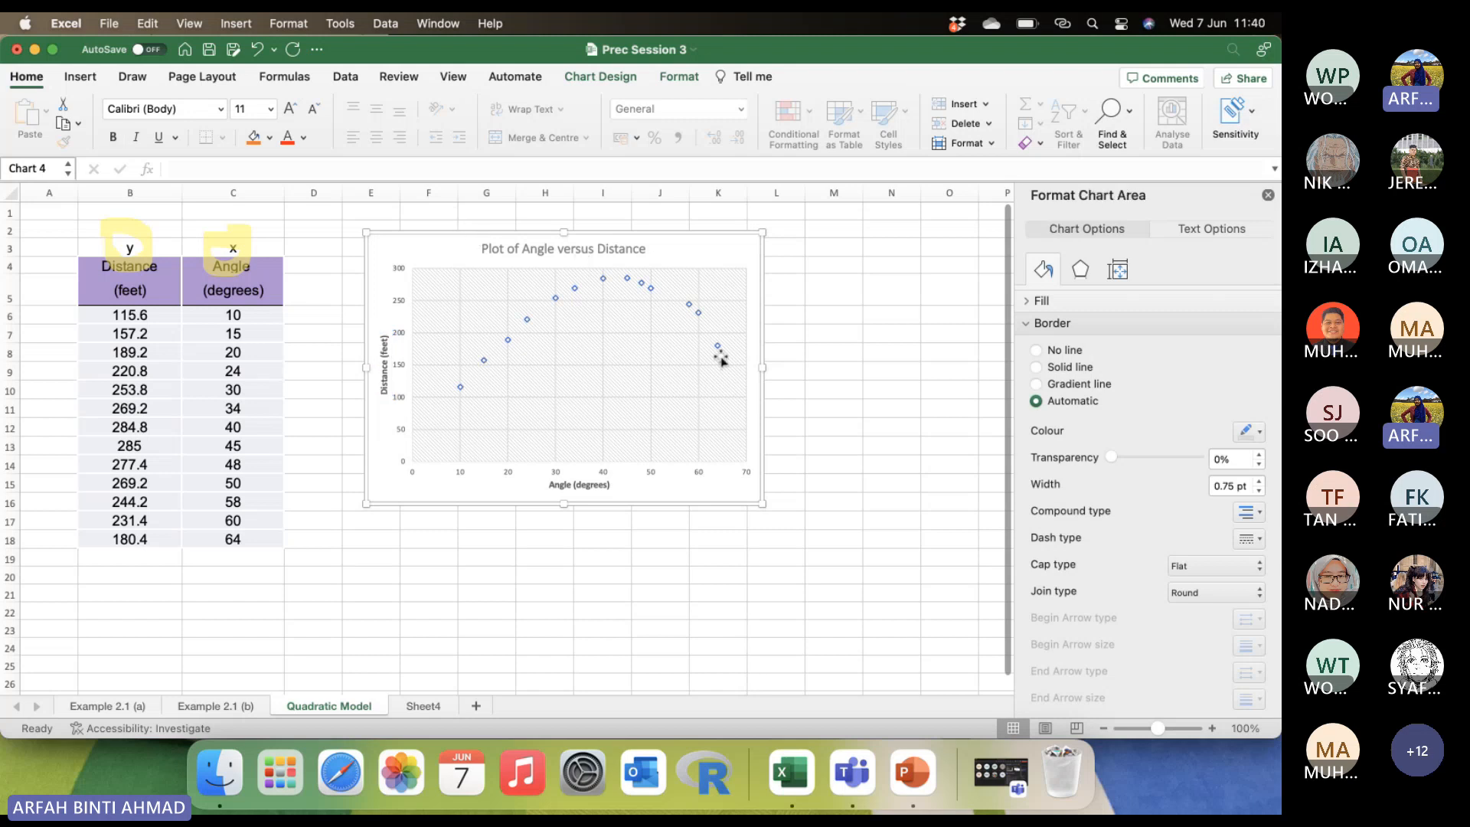
drag(763, 504, 834, 534)
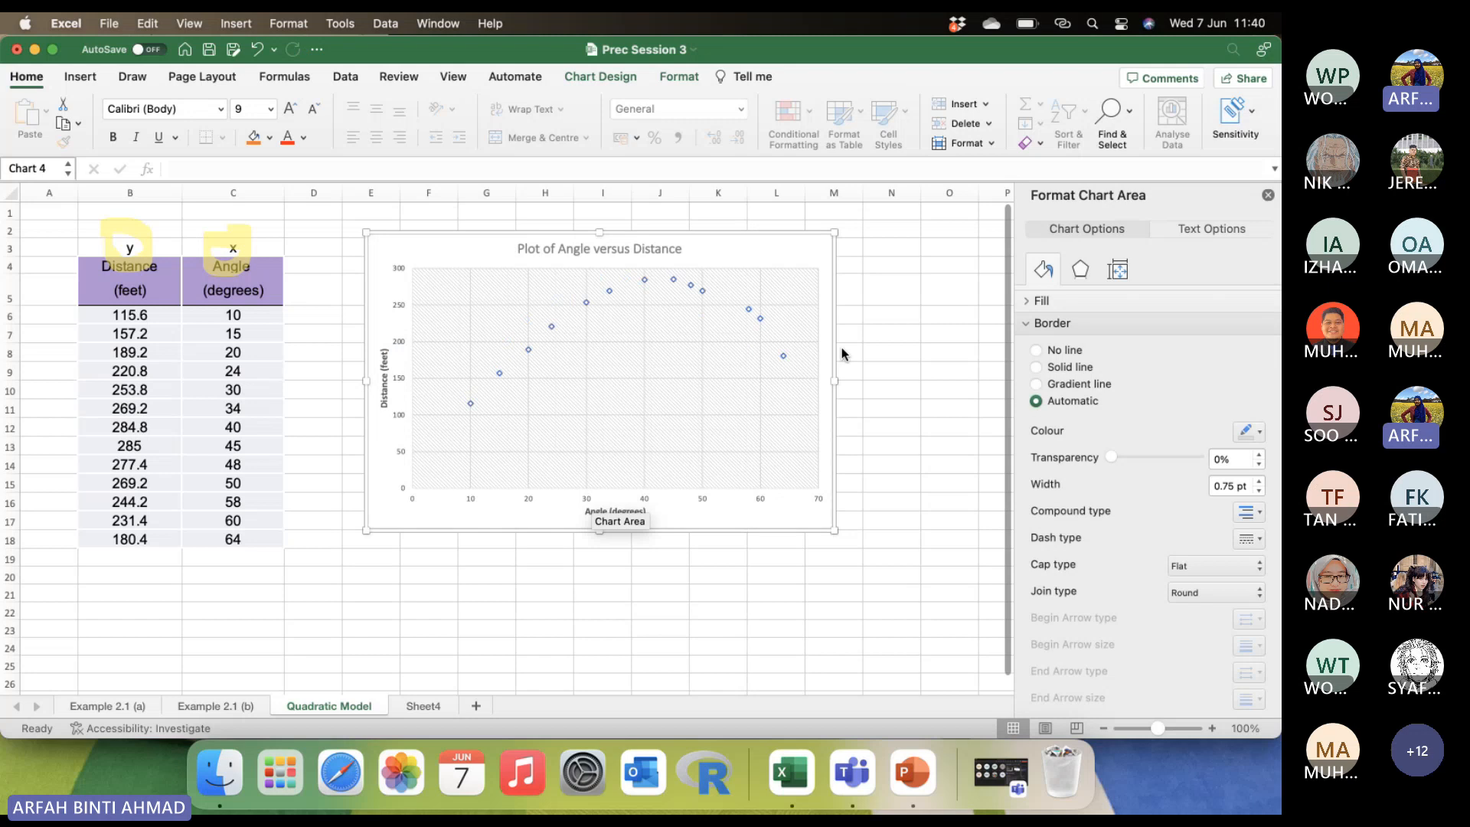
double_click(726, 261)
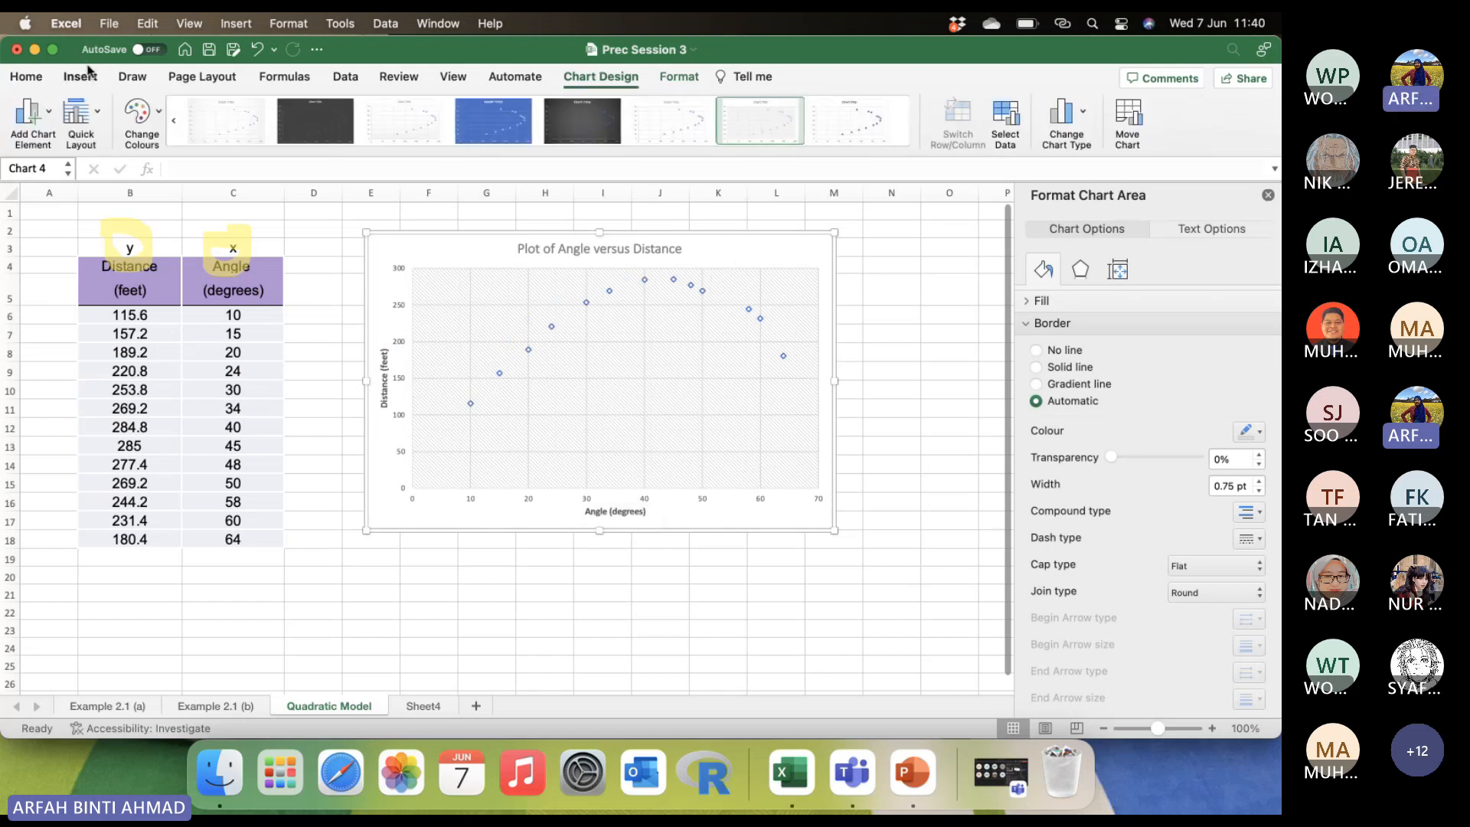
click(1076, 117)
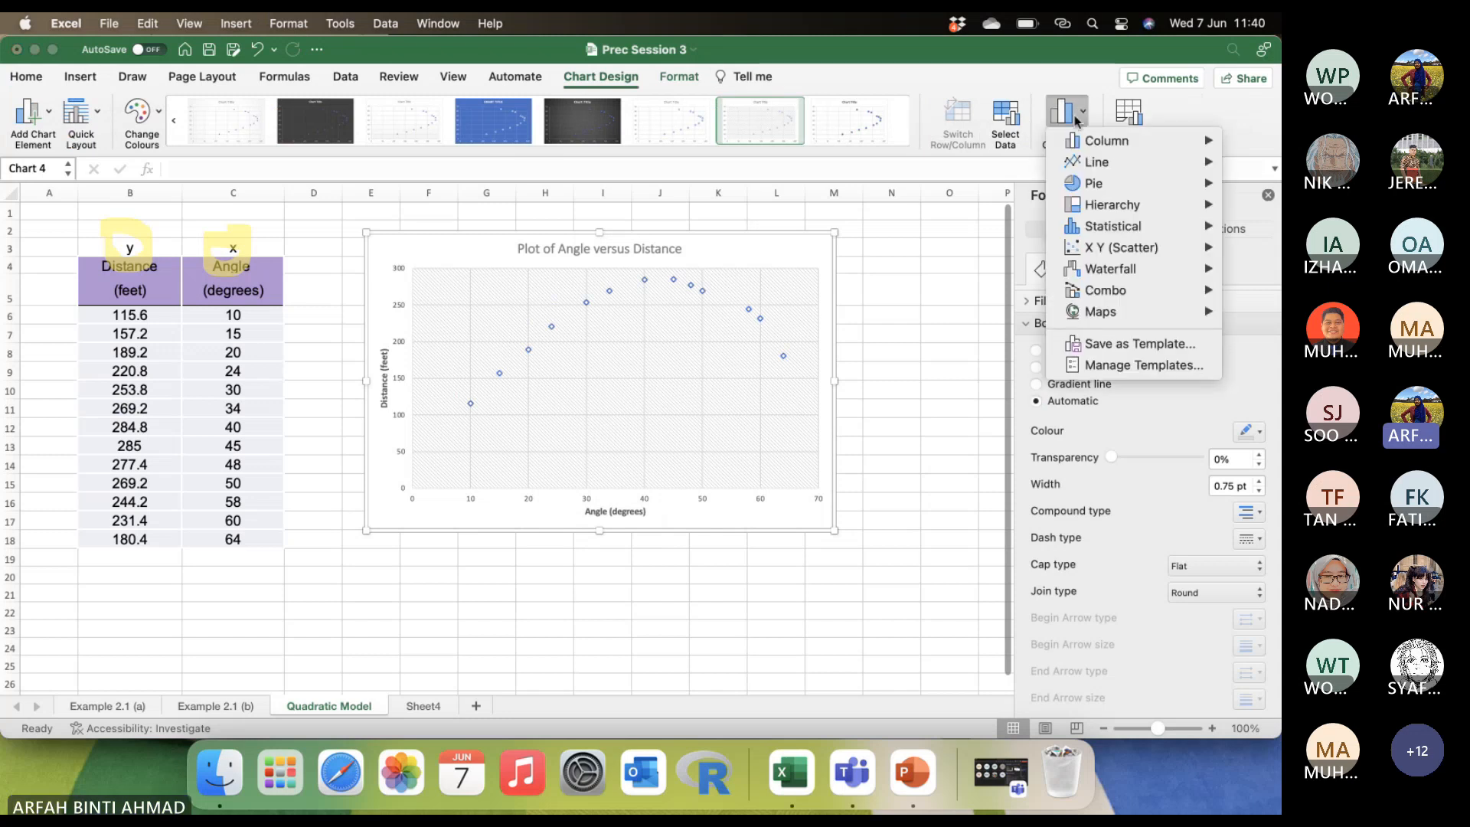
mouse_move(1089, 139)
click(789, 640)
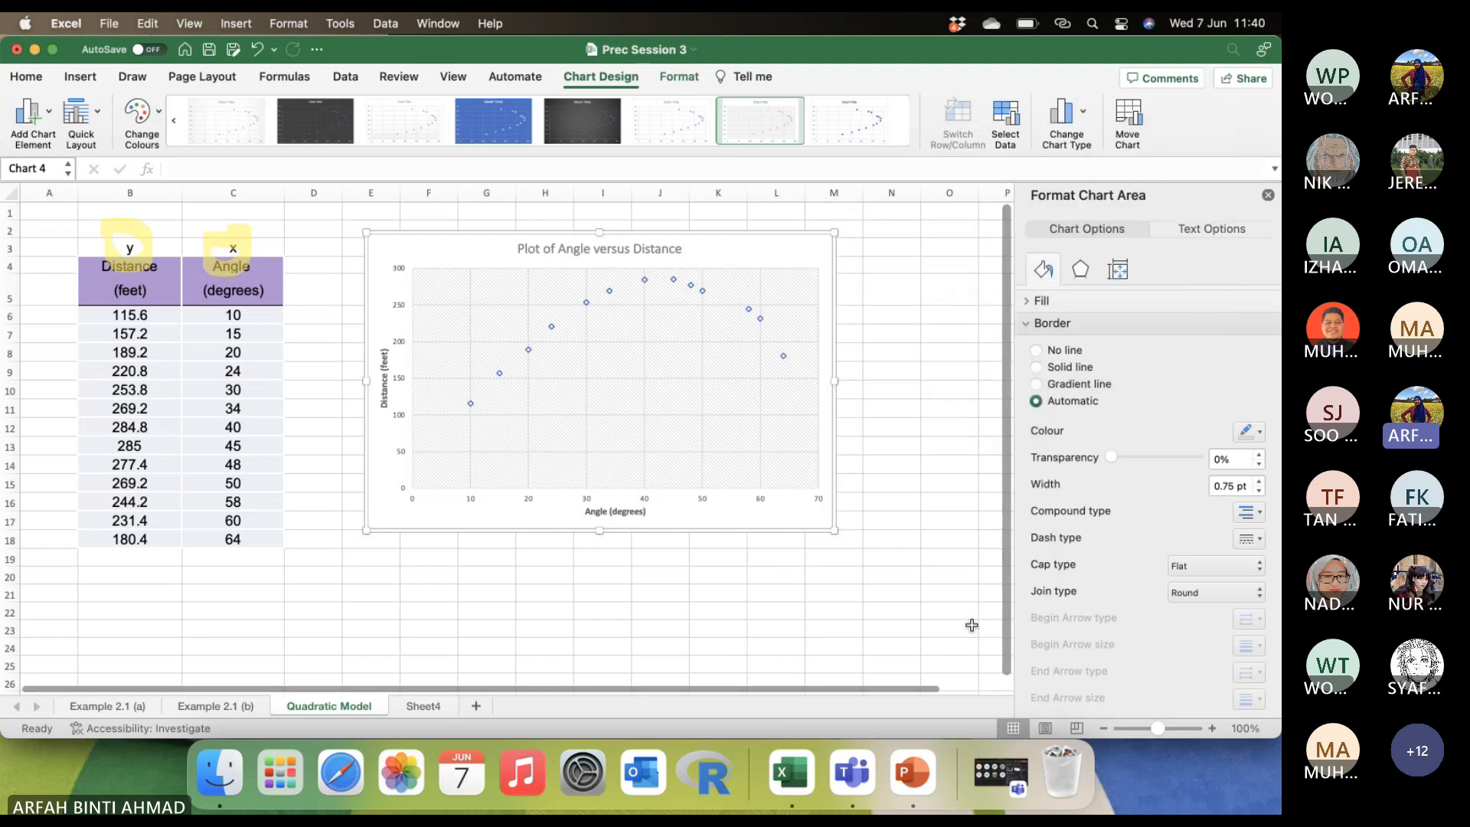
click(769, 592)
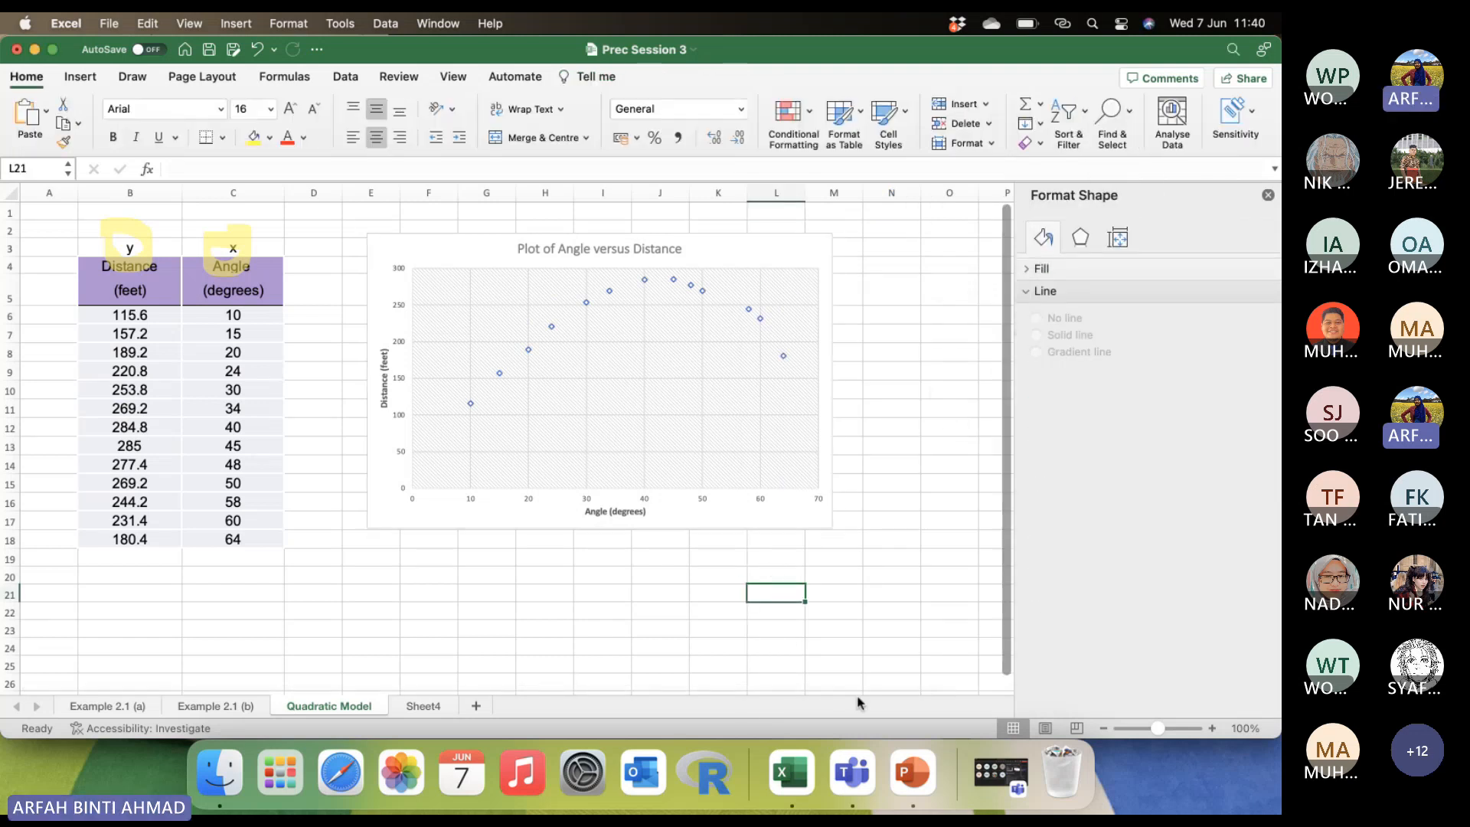
Switch to the PowerPoint presentation and start the slide show from slide 15, the Quadratic regression Model slide with the scatter plot.
click(914, 783)
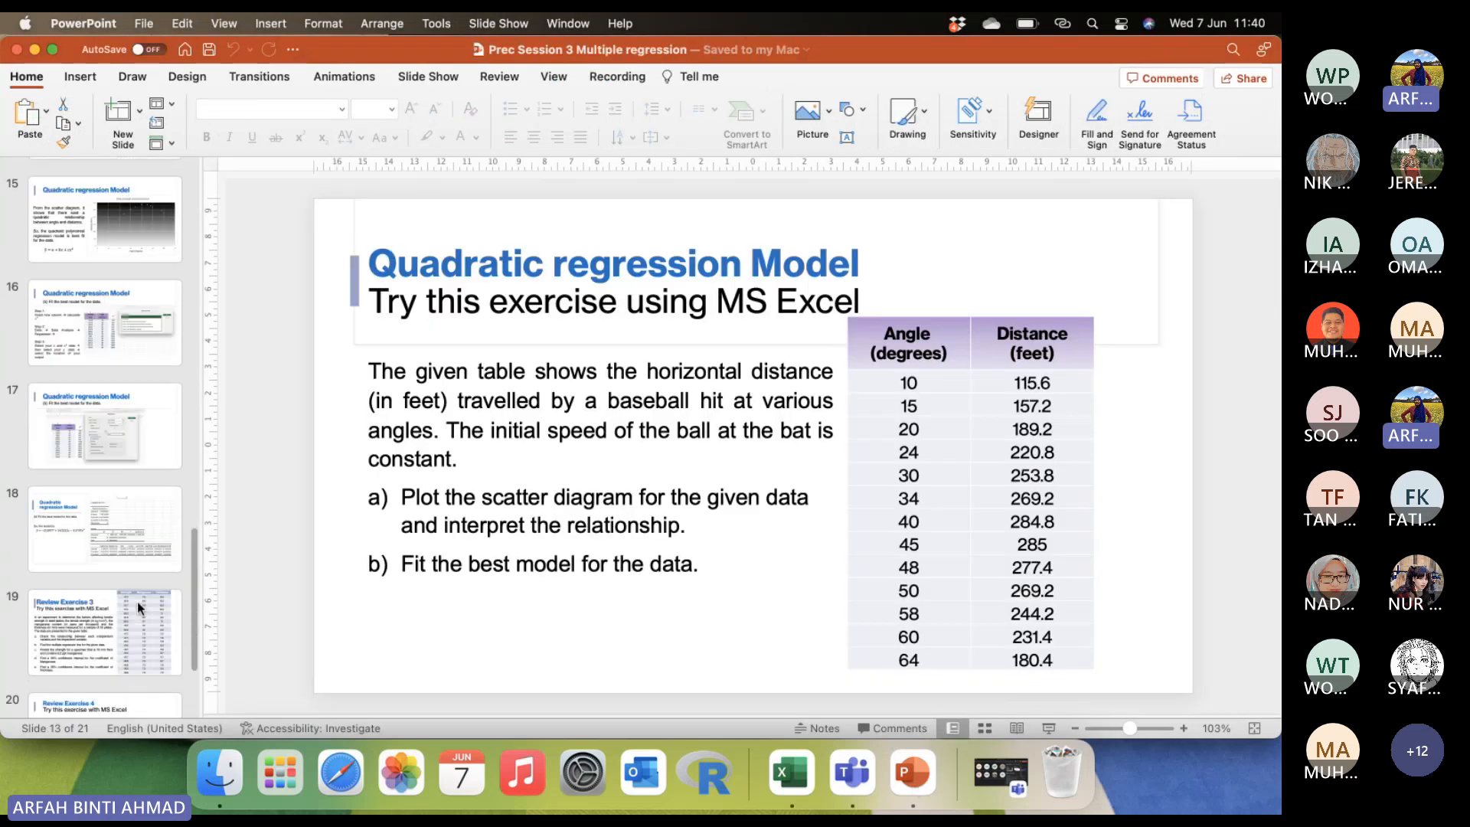
click(97, 235)
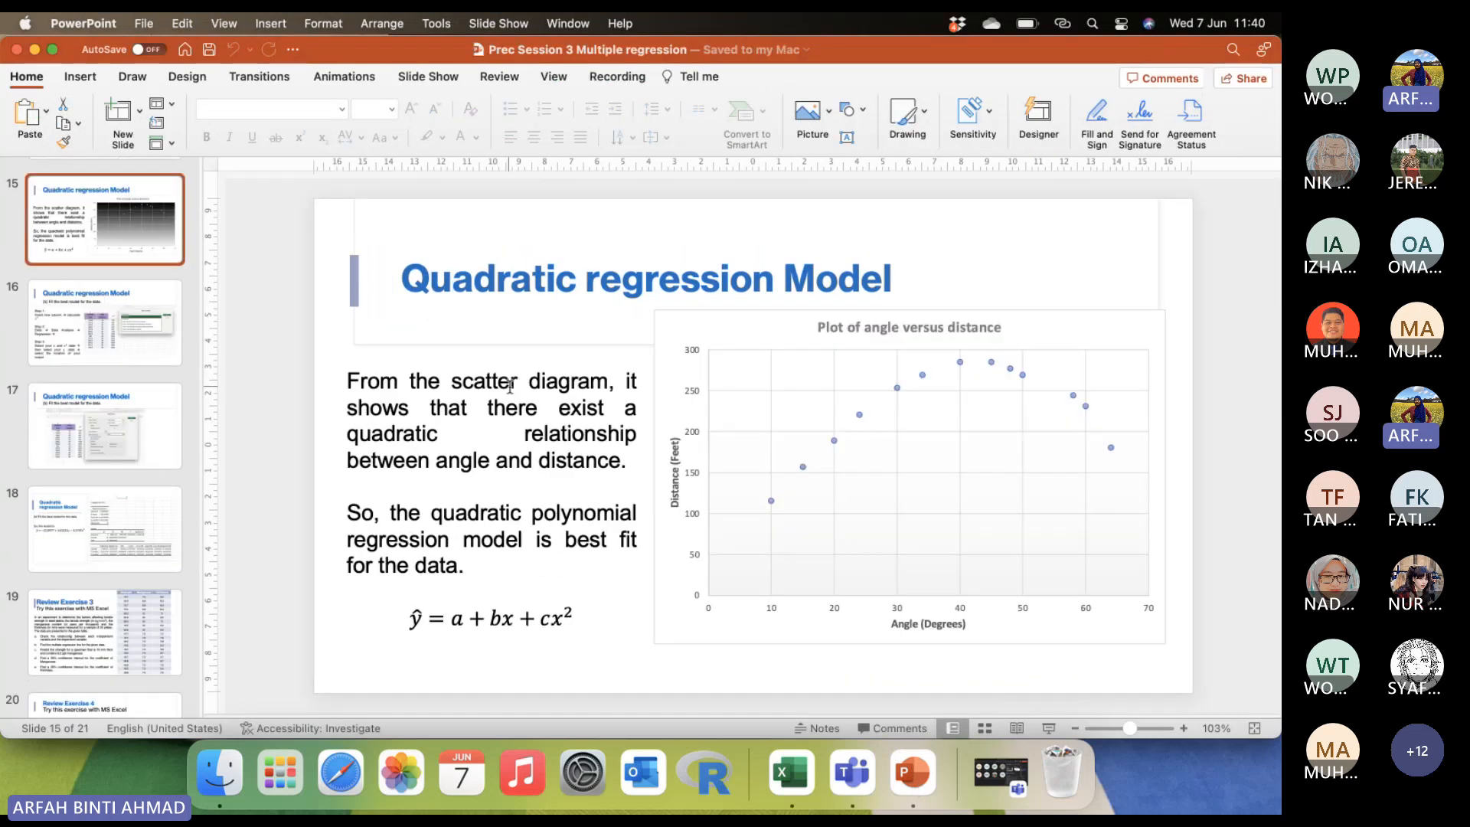
click(1049, 728)
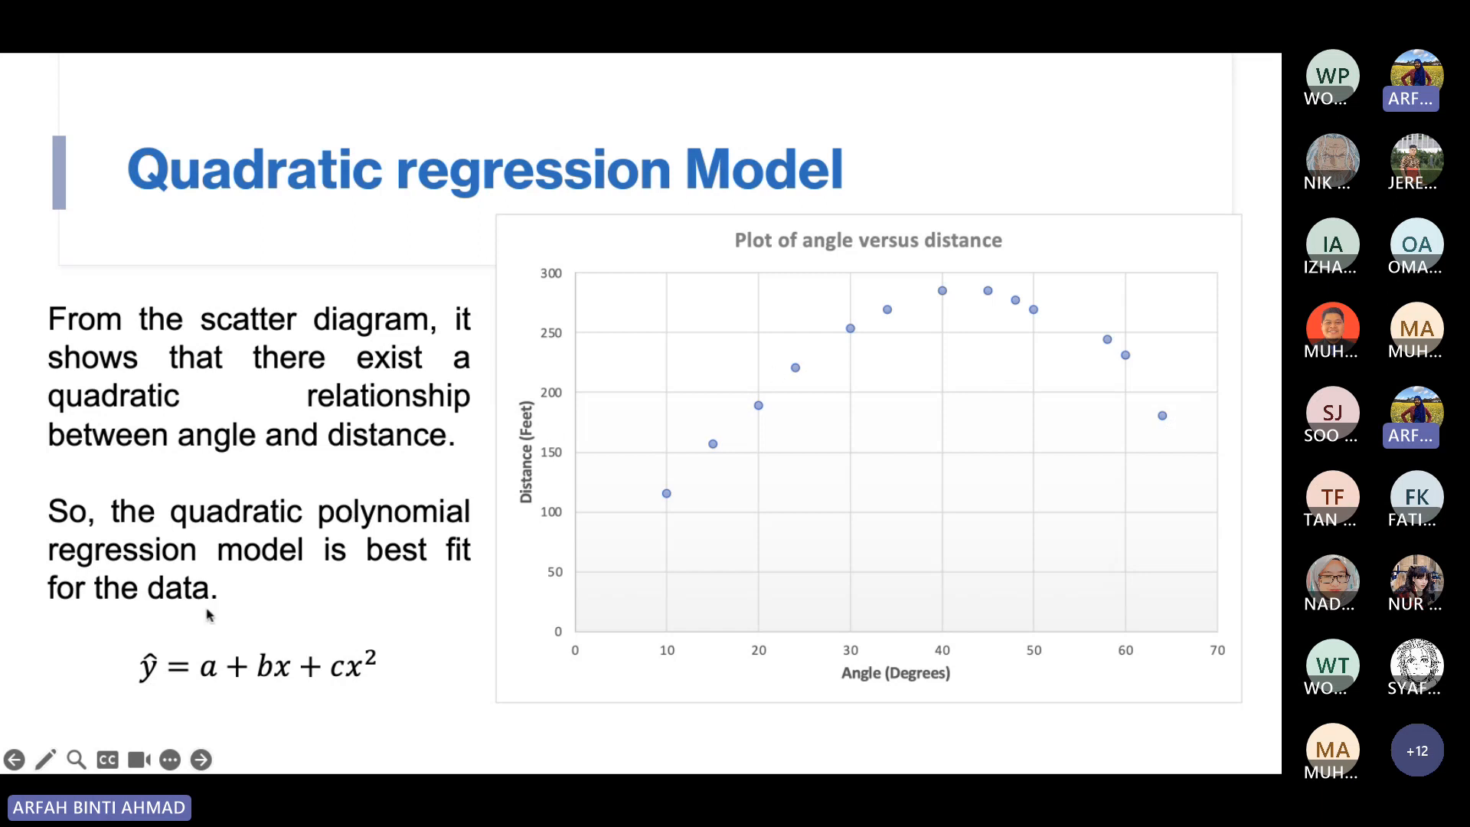
Draw a freehand red curve with the Pen along the data points of the scatter plot, from about 10 to 70 degrees.
click(48, 758)
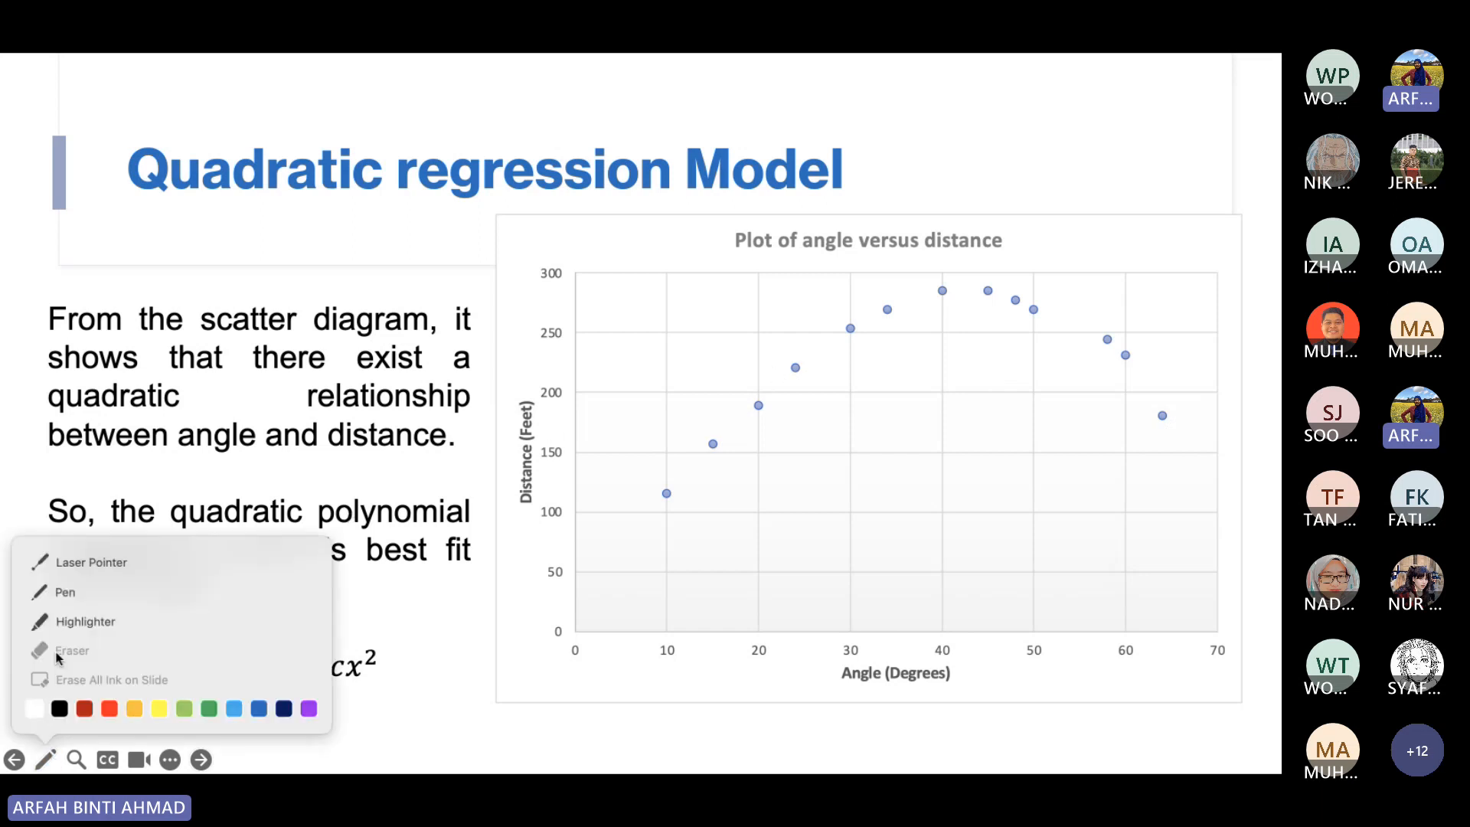
click(68, 598)
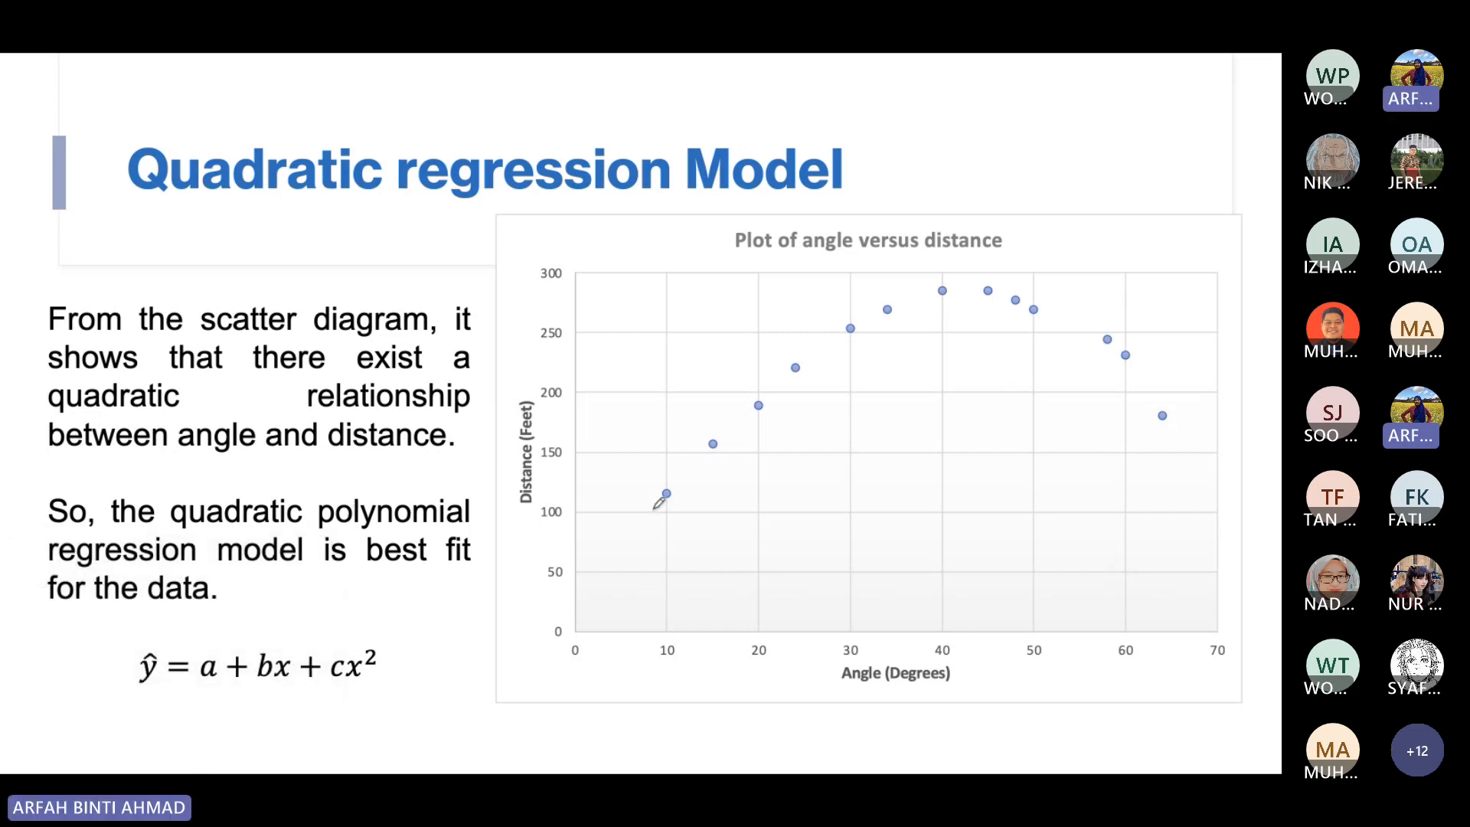
mouse_move(654, 508)
mouse_down()
mouse_move(712, 440)
mouse_move(866, 321)
mouse_move(1007, 284)
mouse_move(1213, 421)
mouse_up()
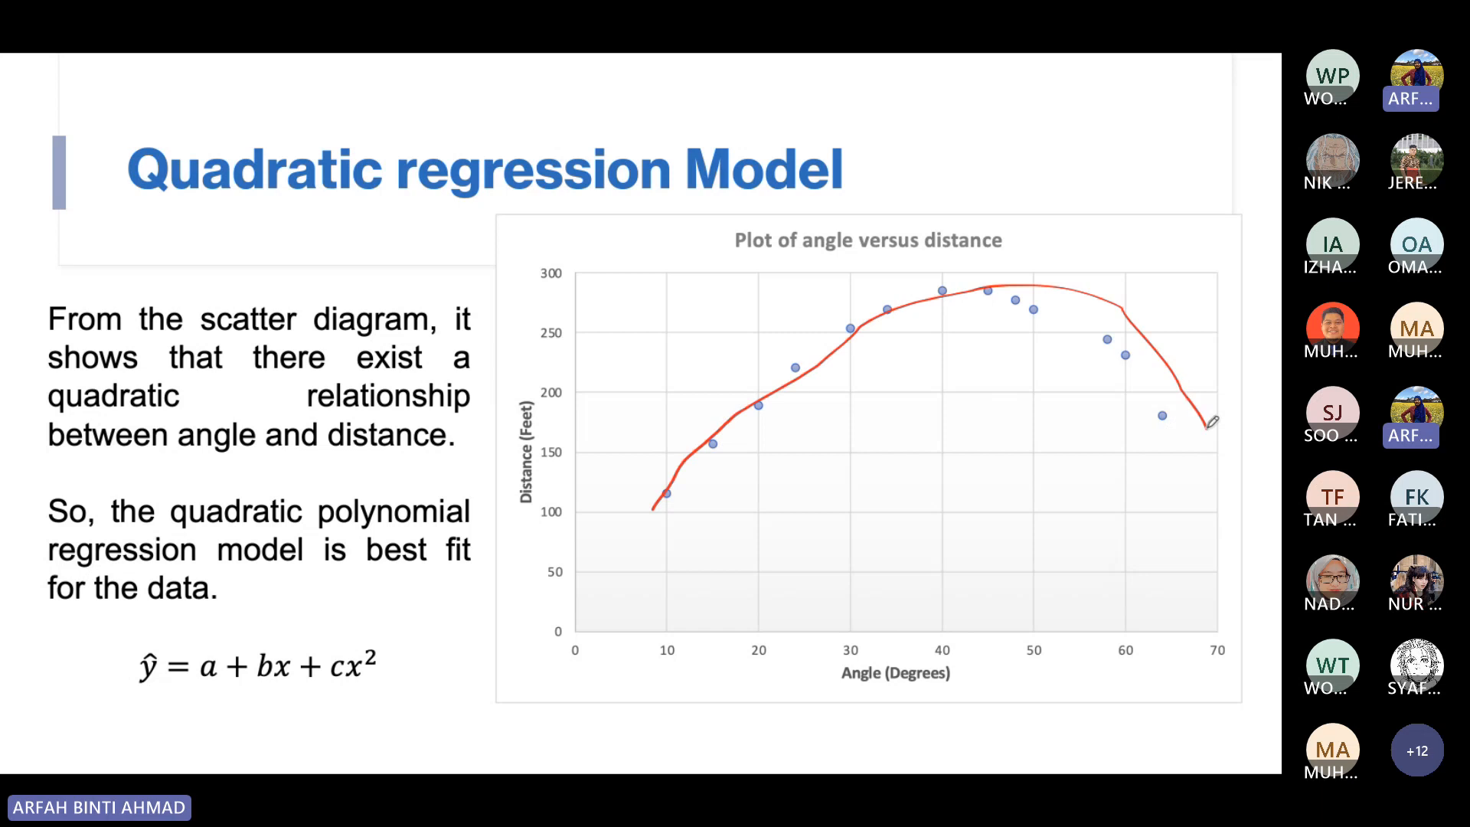
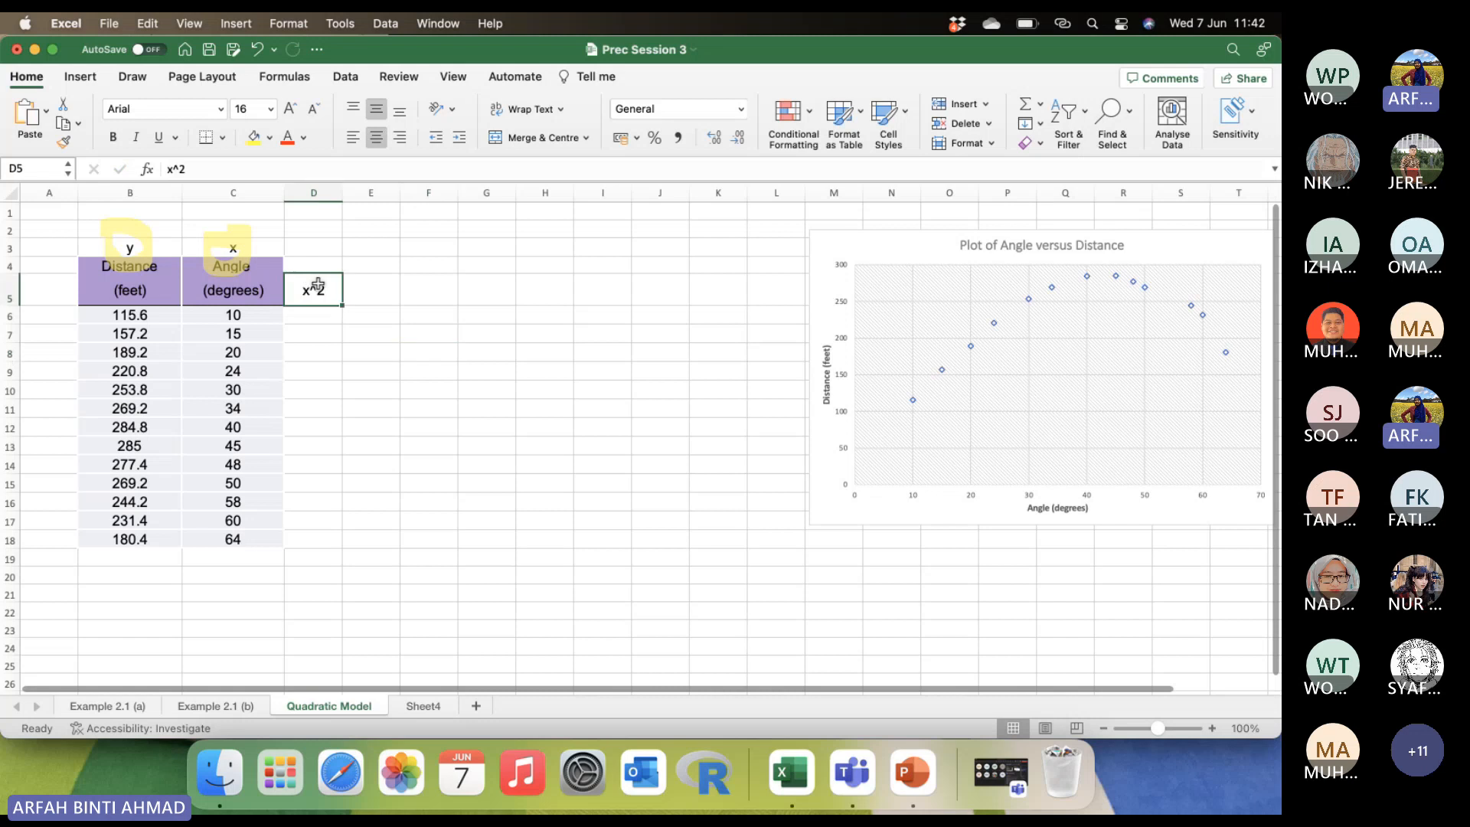
Undo the plain x^2 entry in cell D5 and insert an equation box reading x² with a superscript.
key(cmd+z)
click(80, 76)
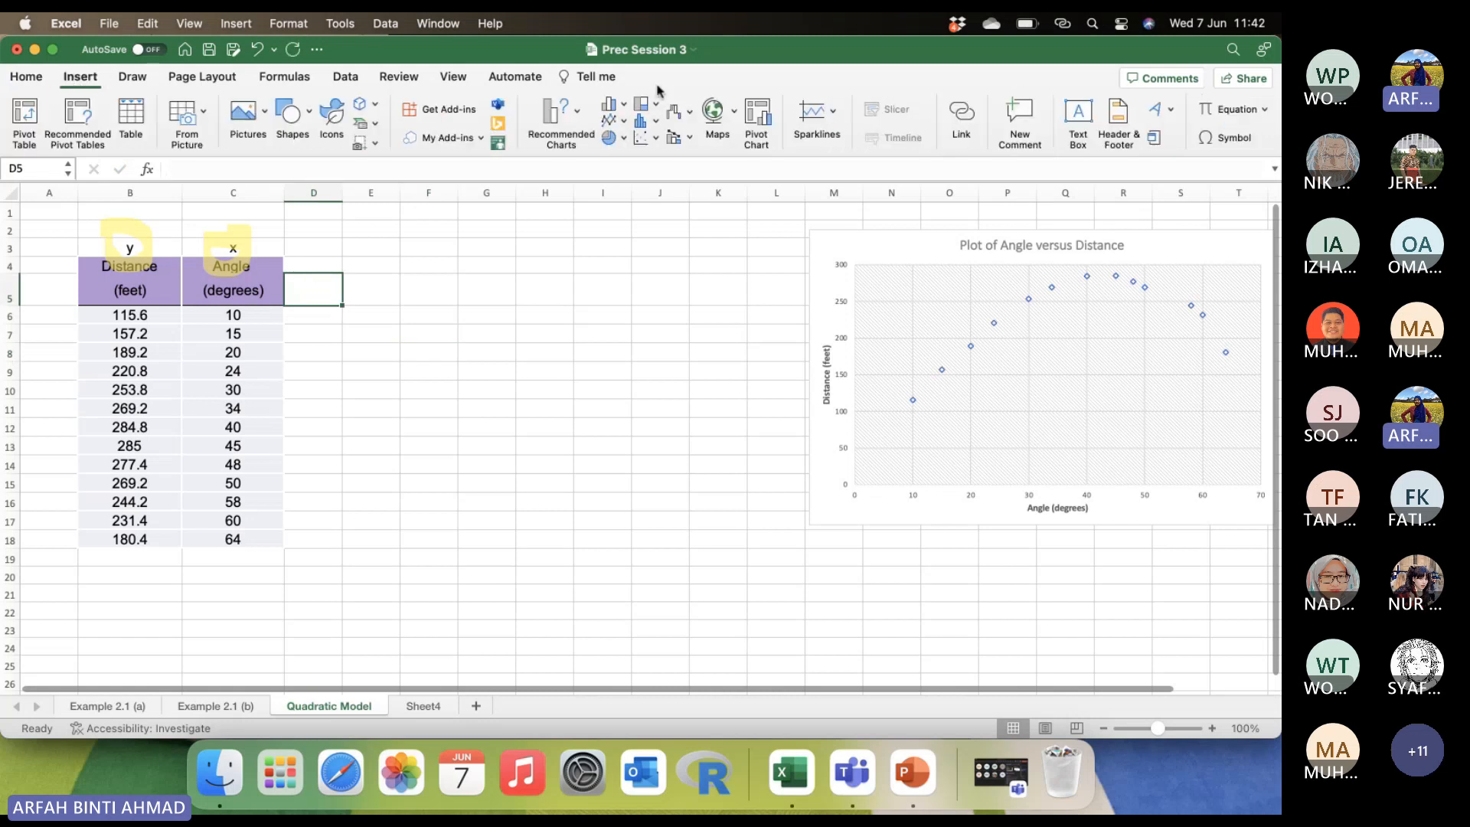
click(1211, 116)
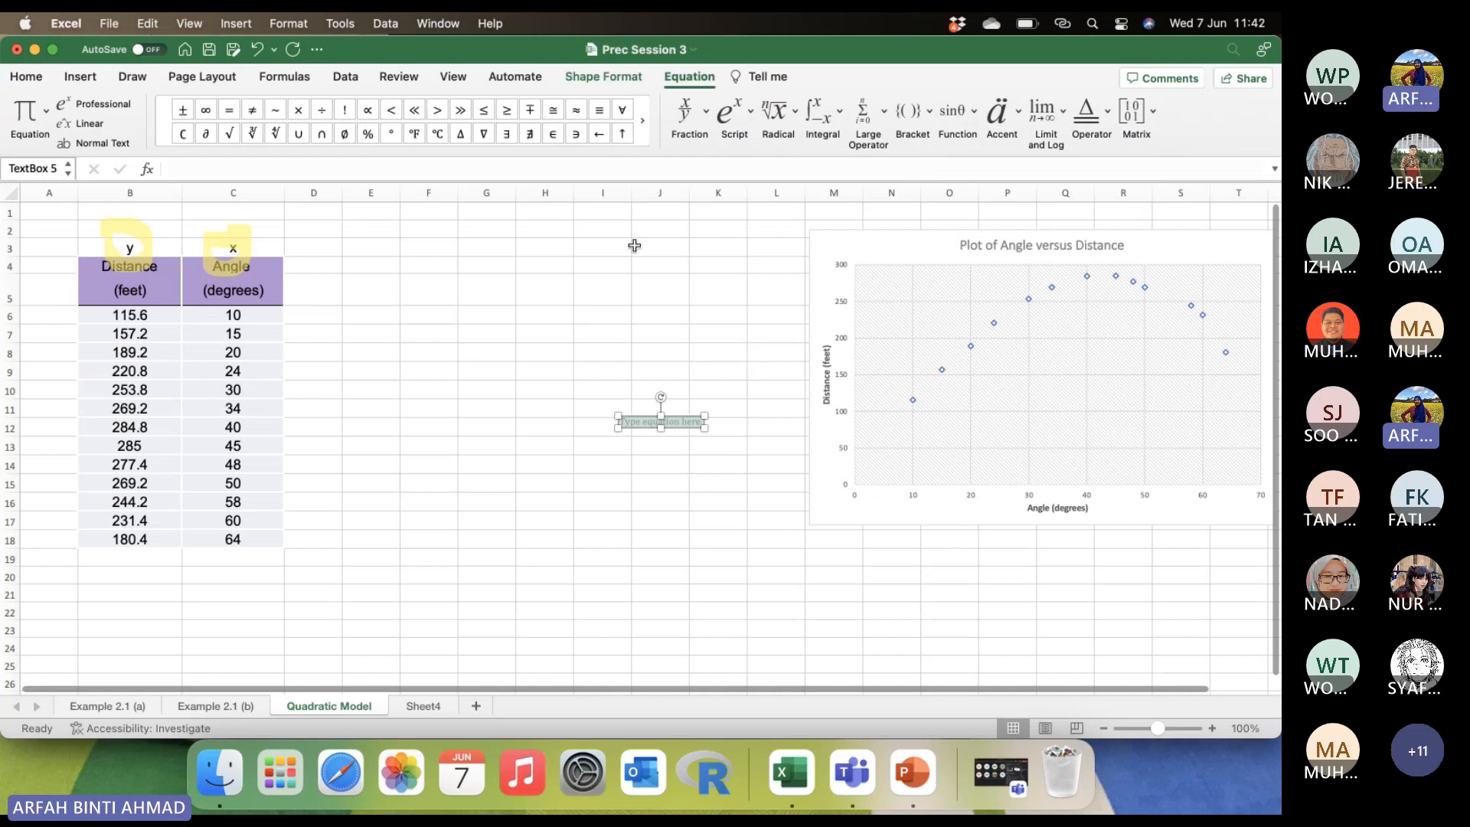
click(737, 109)
click(749, 188)
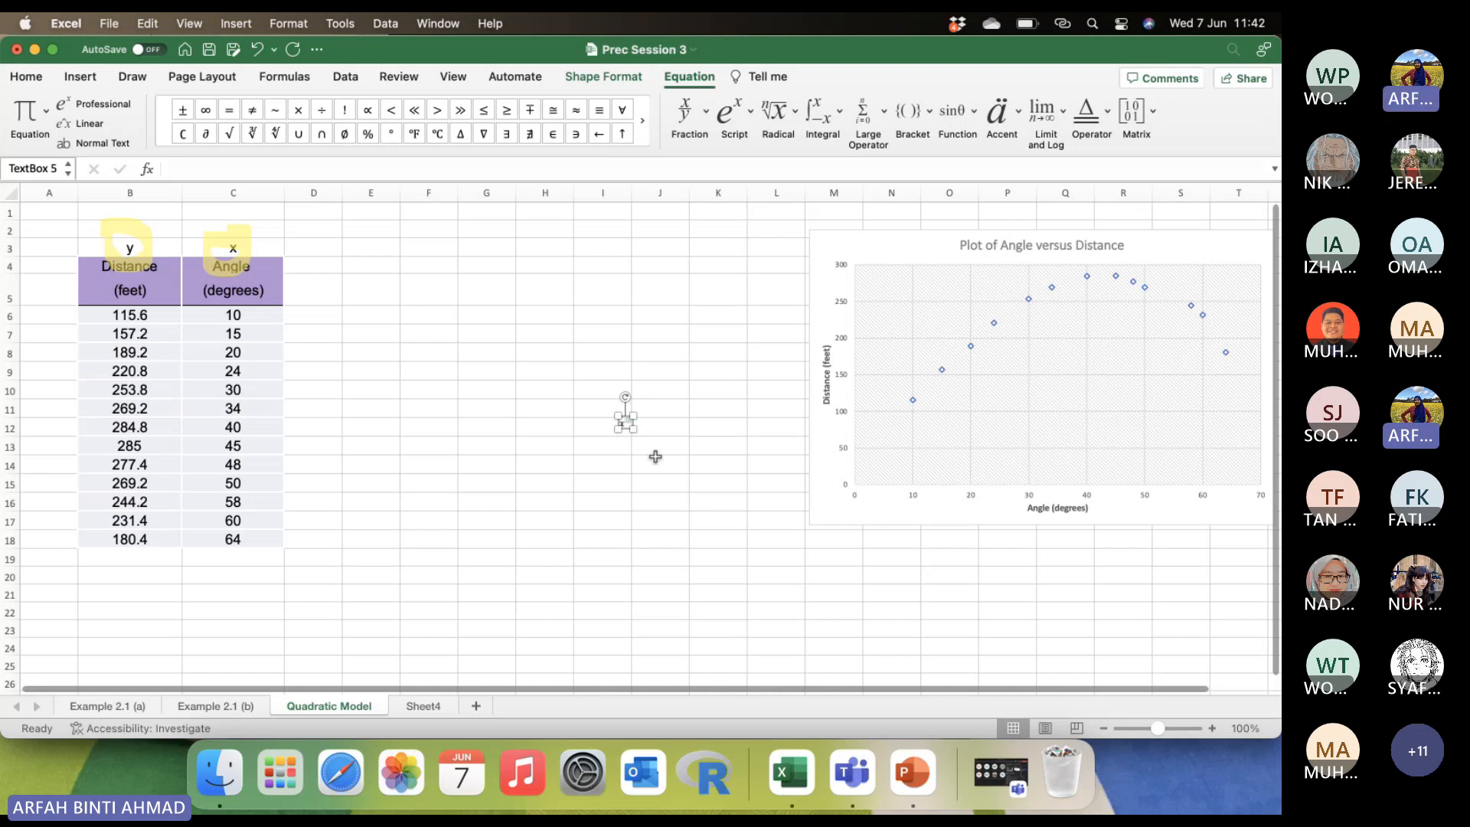
Enlarge the x² equation's font to 36 and place it as the header of column D beside Angle.
click(28, 76)
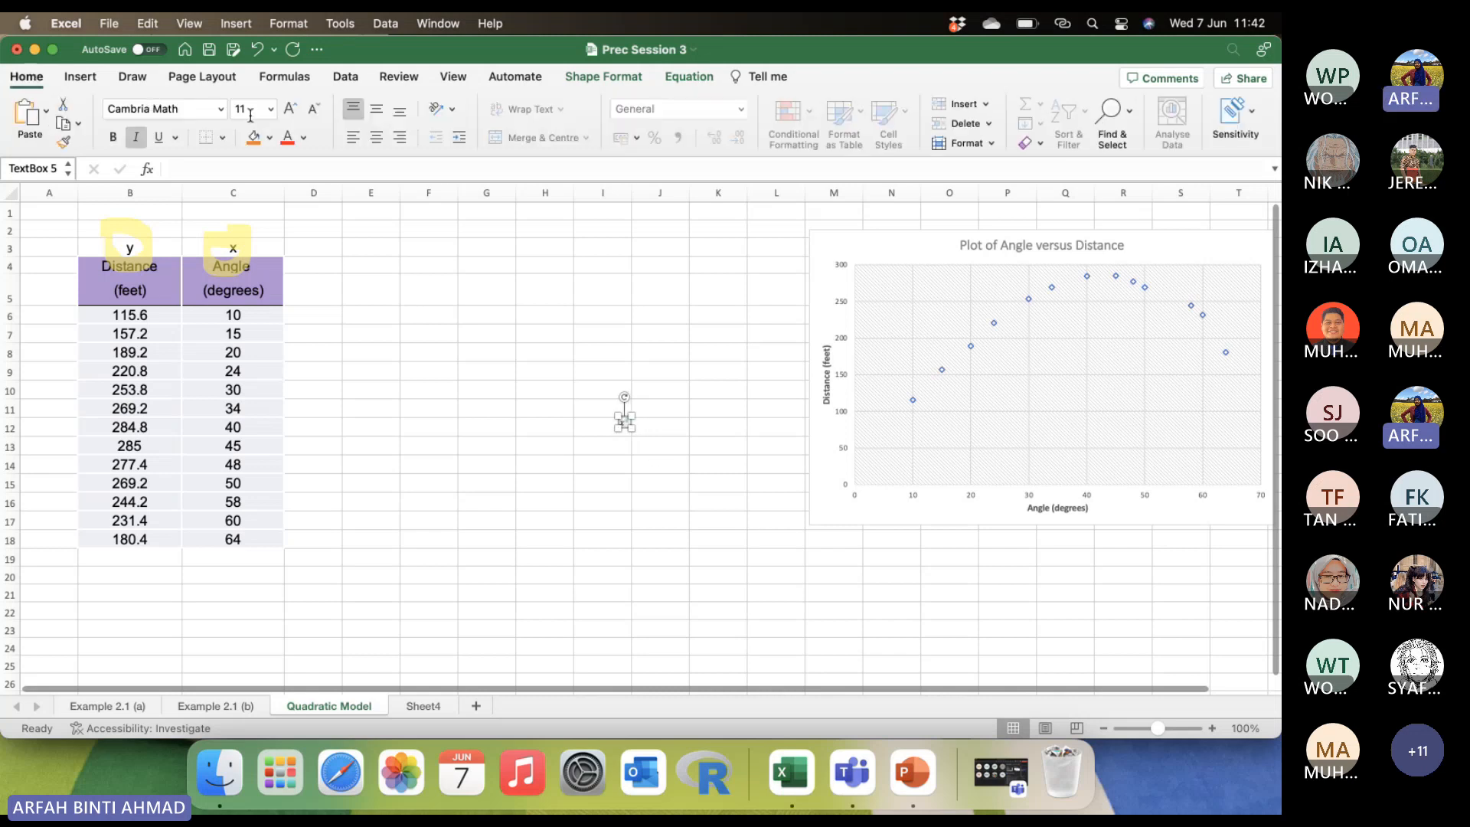
click(290, 111)
click(290, 111)
click(290, 112)
click(290, 112)
click(290, 112)
click(290, 112)
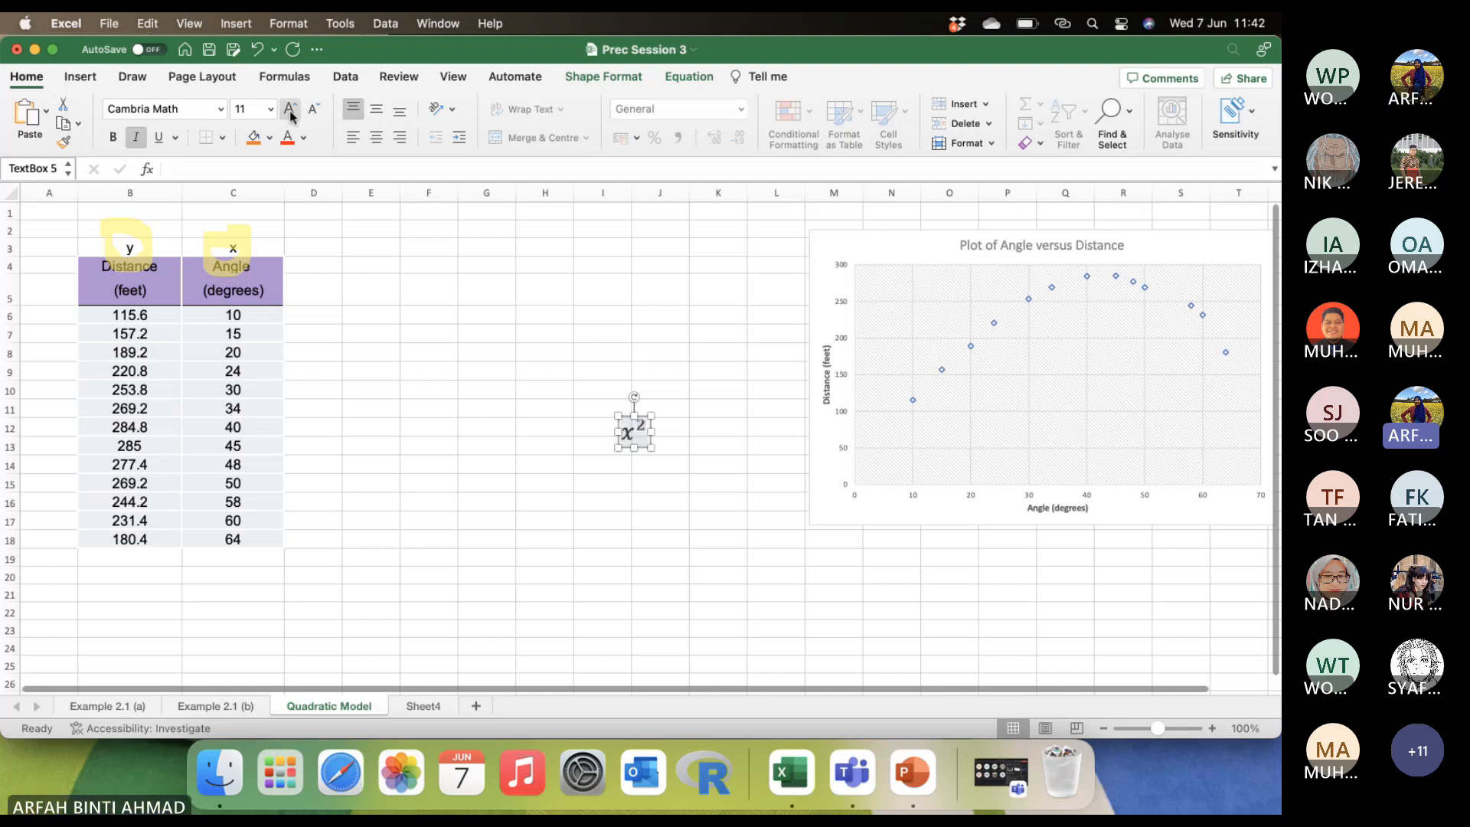
click(291, 112)
click(290, 111)
click(490, 261)
click(651, 419)
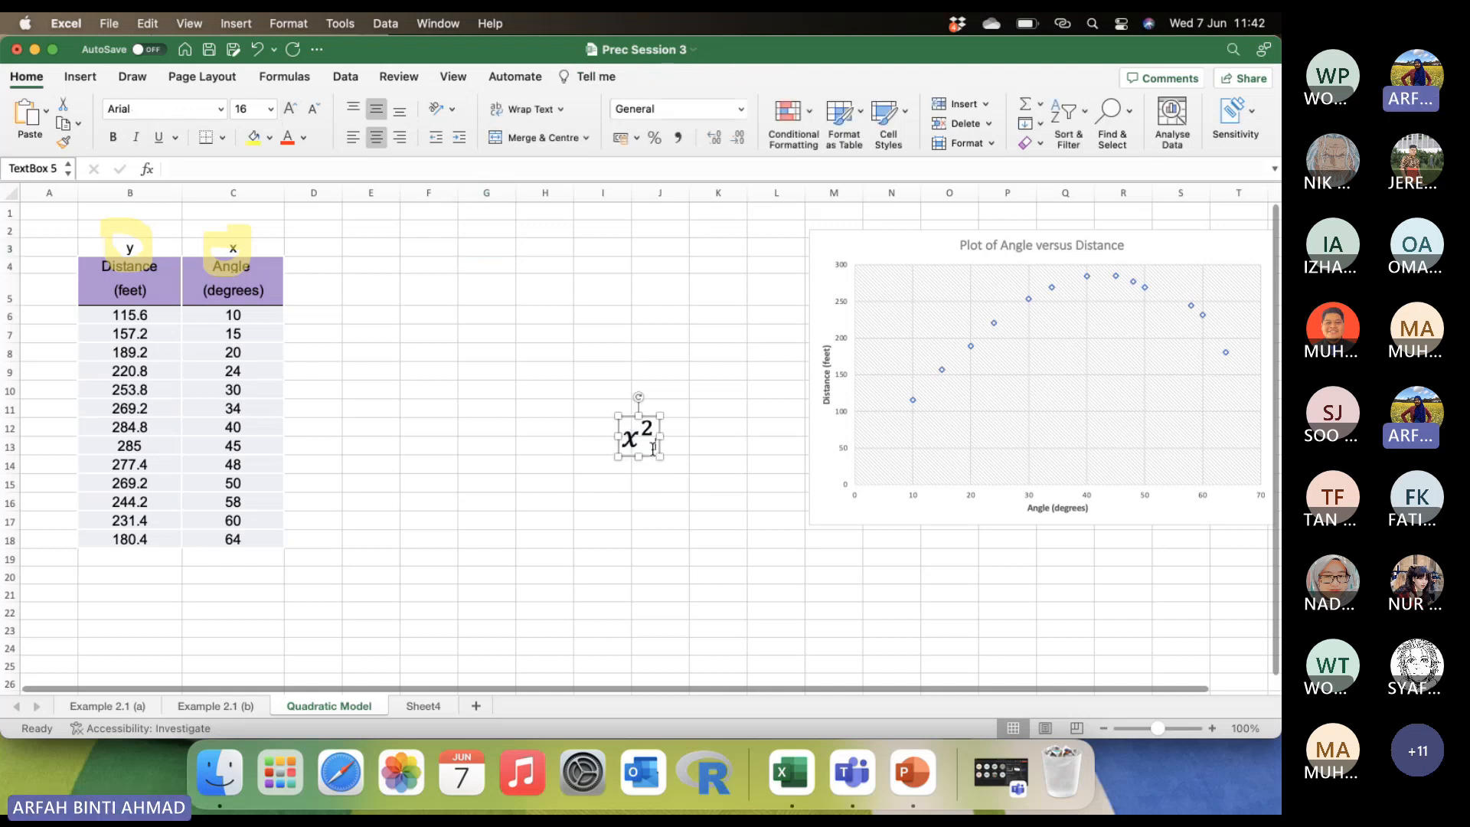
drag(651, 420, 324, 267)
click(426, 353)
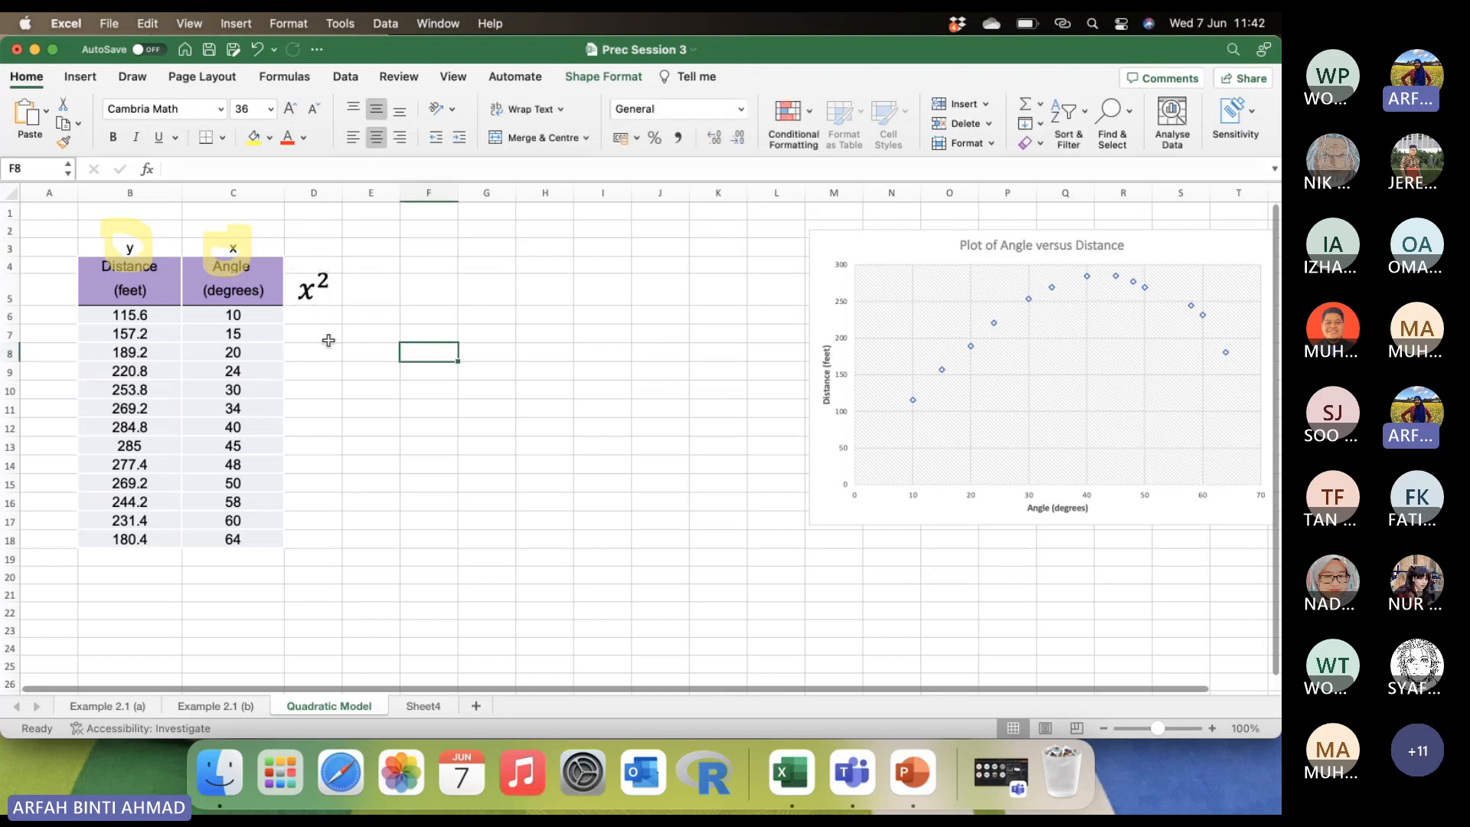
Enter the formula =C6^2 in cell D6 to square the first angle.
click(324, 319)
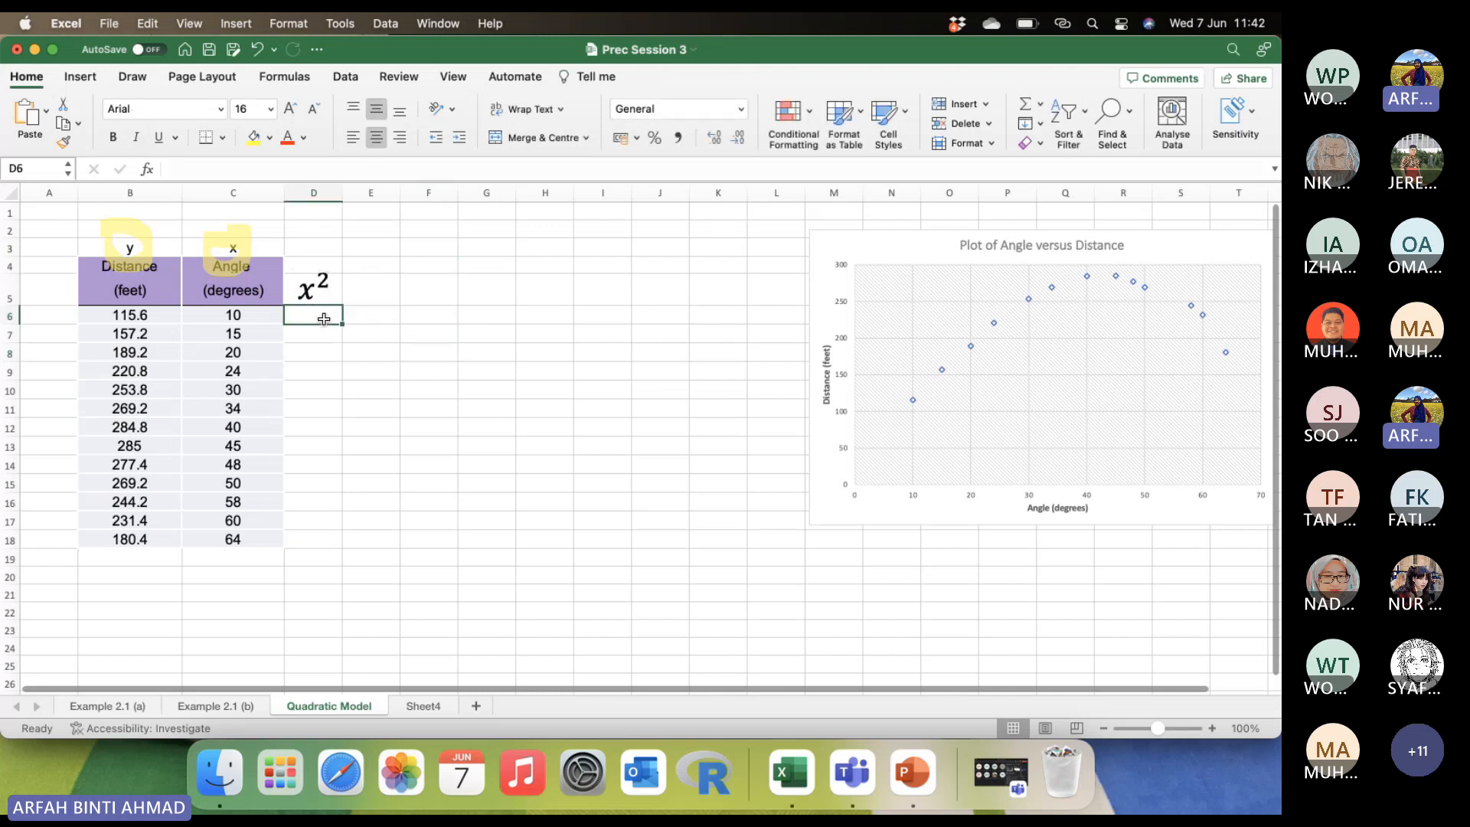
text(=)
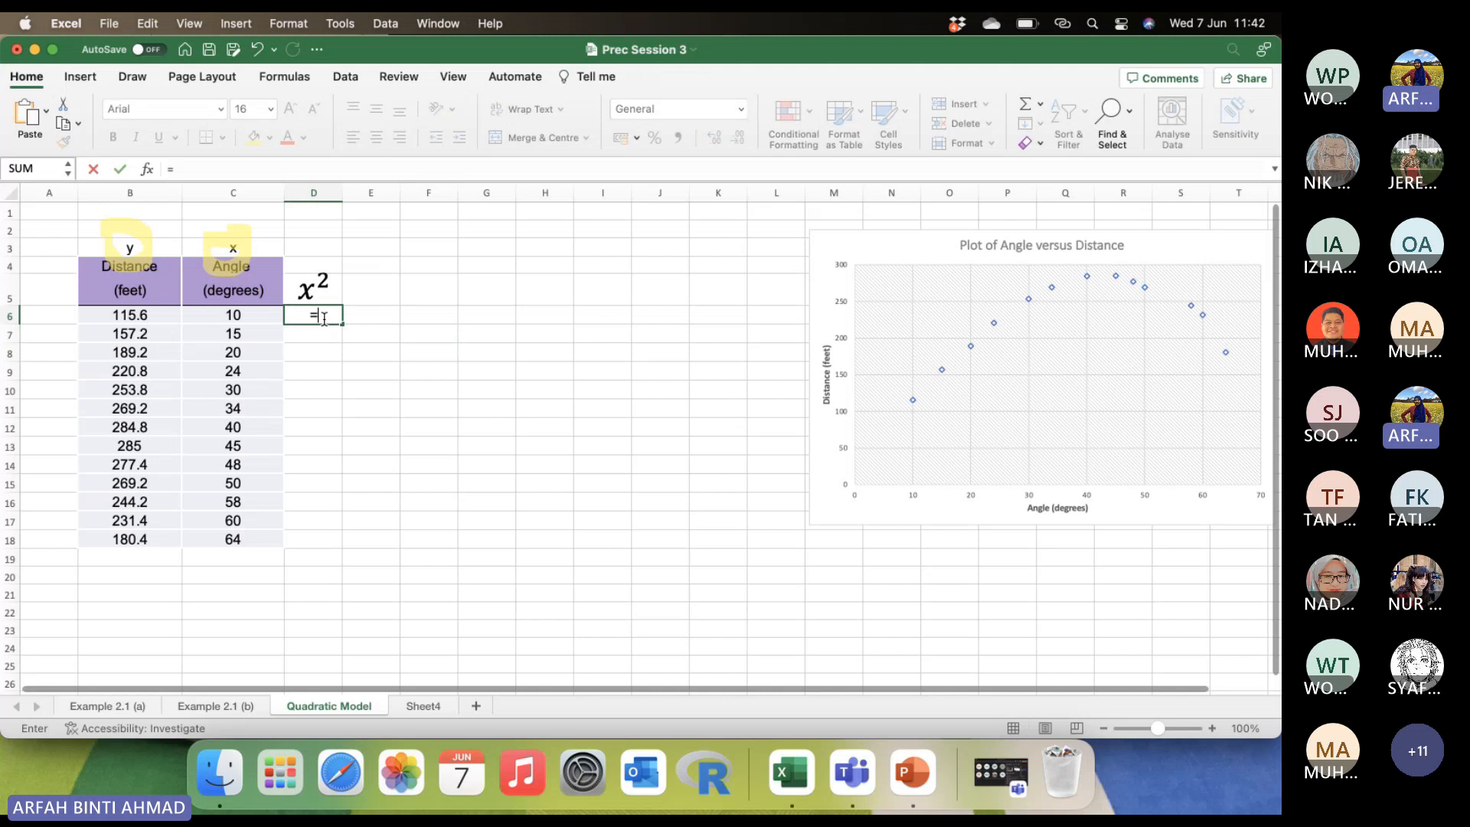
click(250, 314)
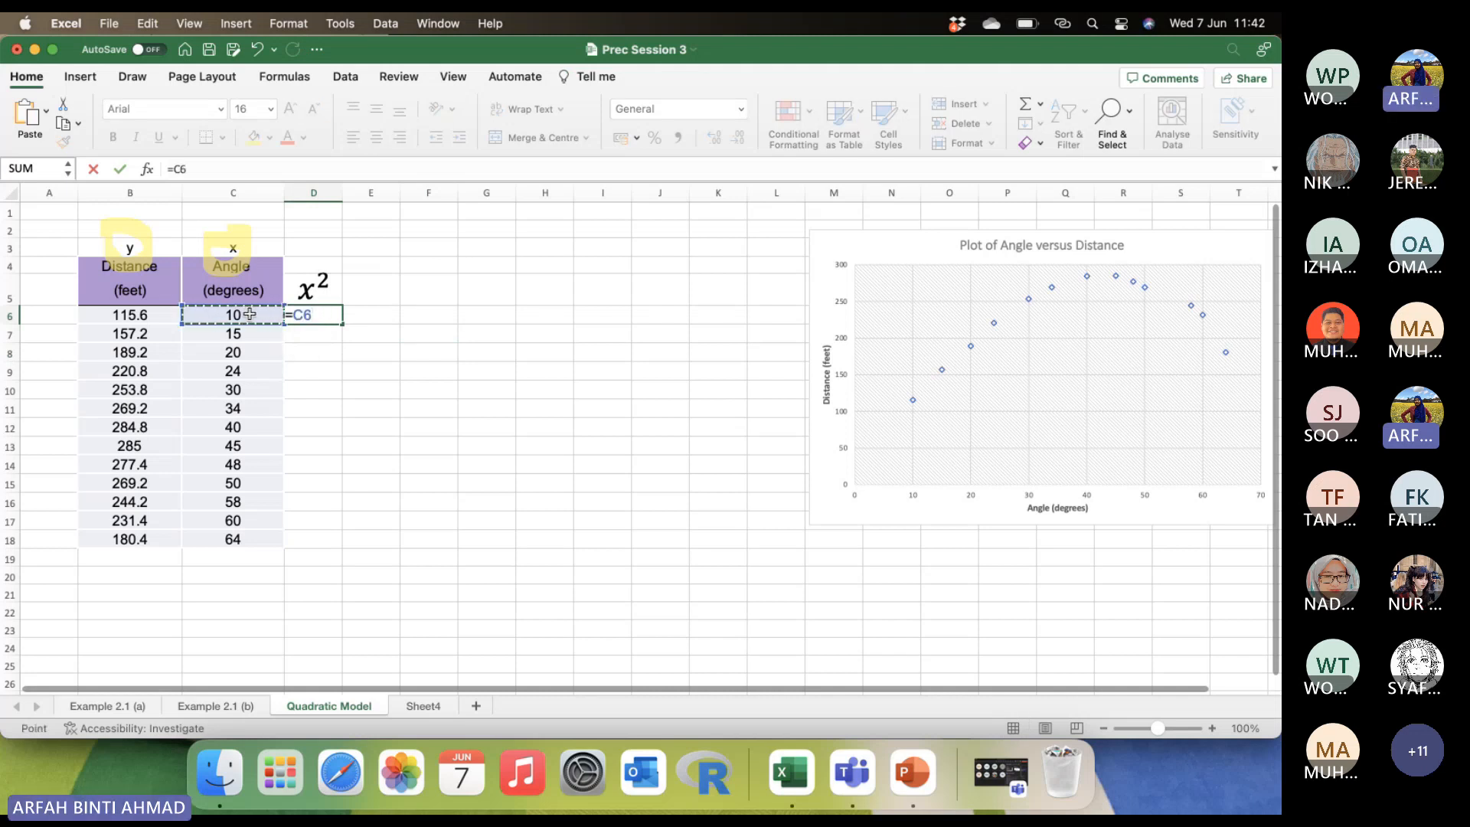
text(^2)
key(Return)
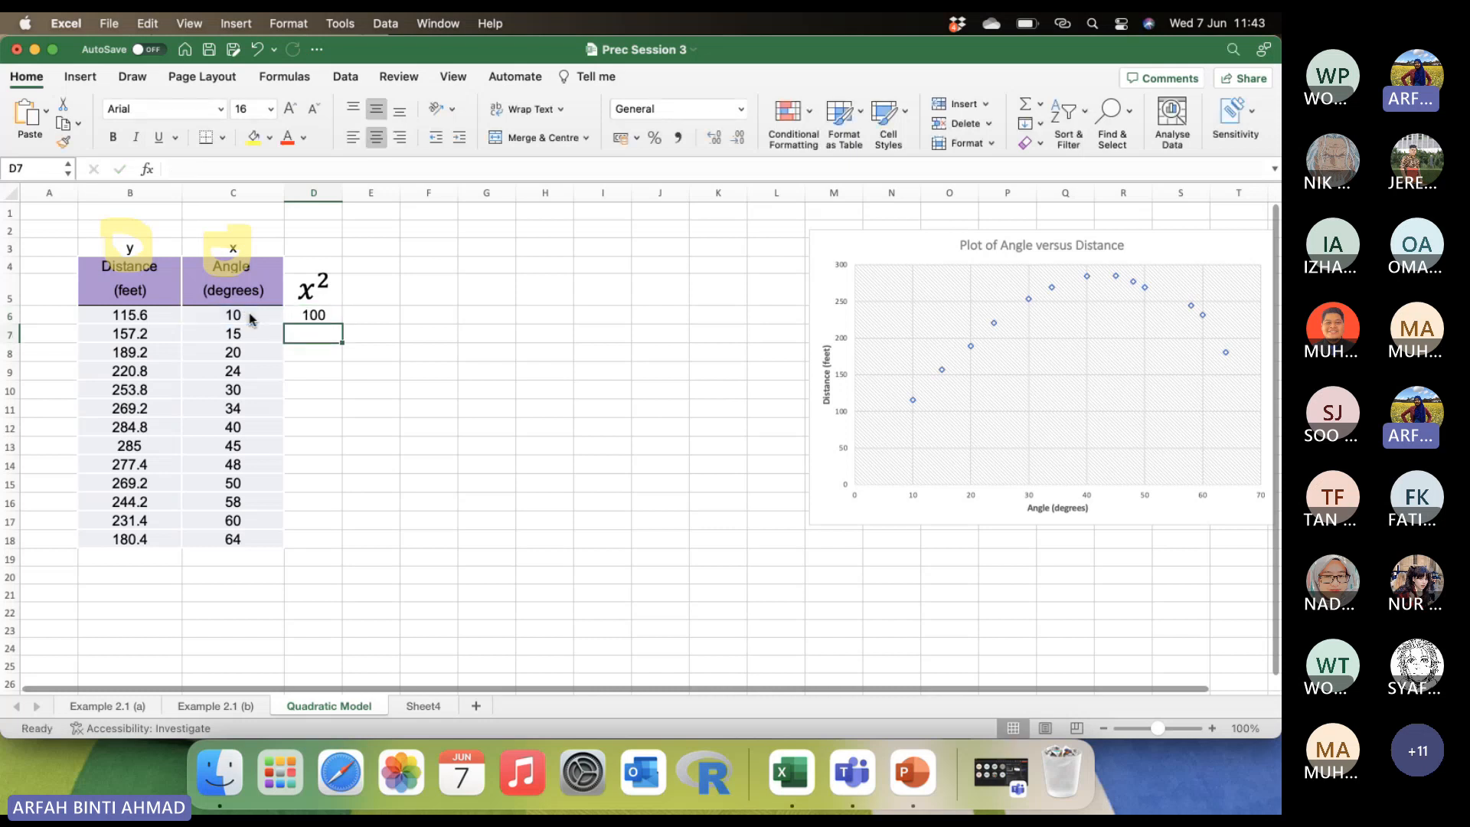
Fill the squaring formula from D6 down to D18.
click(313, 295)
click(321, 314)
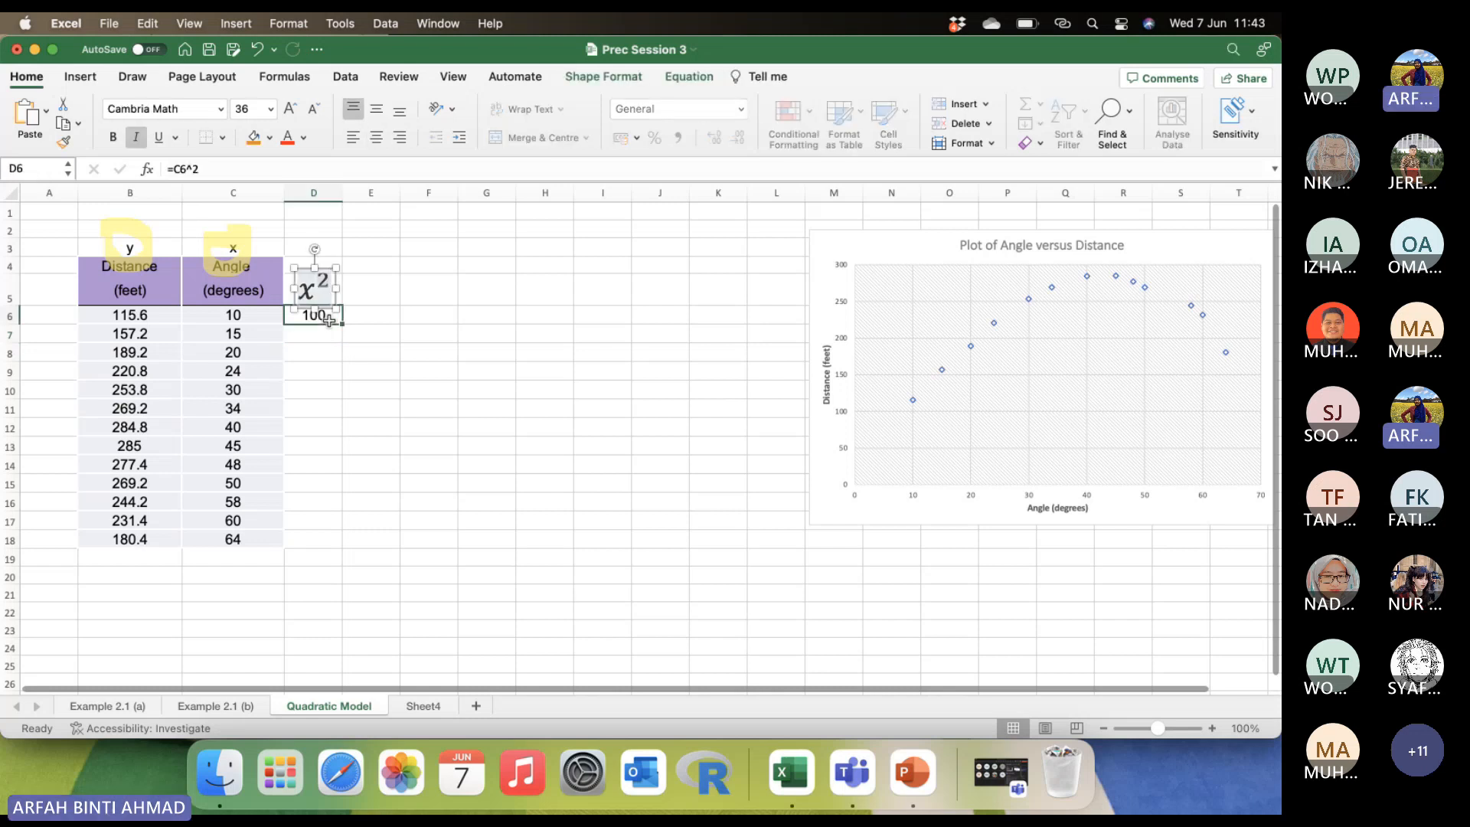
drag(341, 324, 336, 543)
click(413, 443)
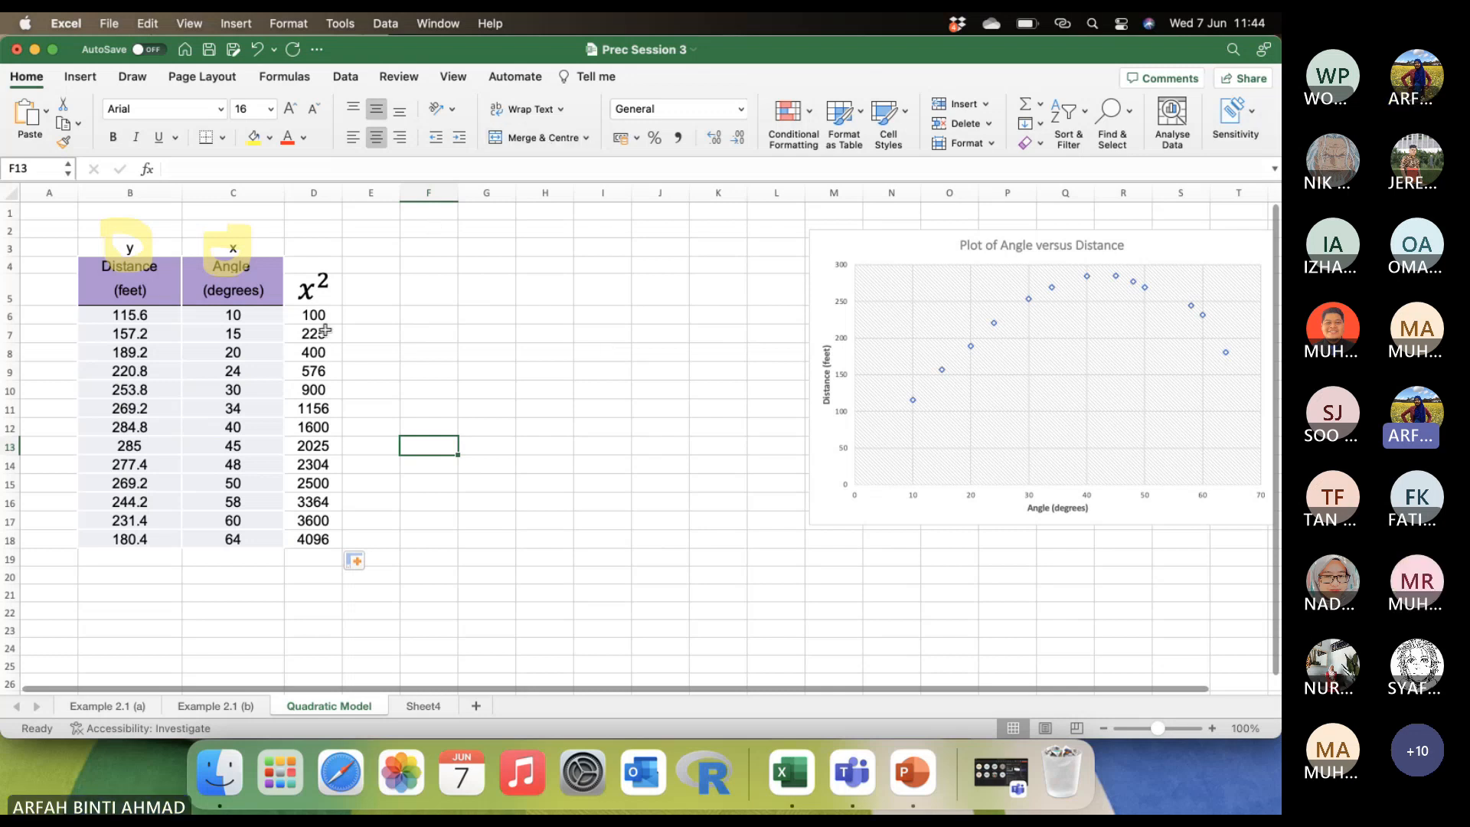
Examine the squaring formula in cell D6 and the cell it refers to.
click(303, 295)
click(347, 318)
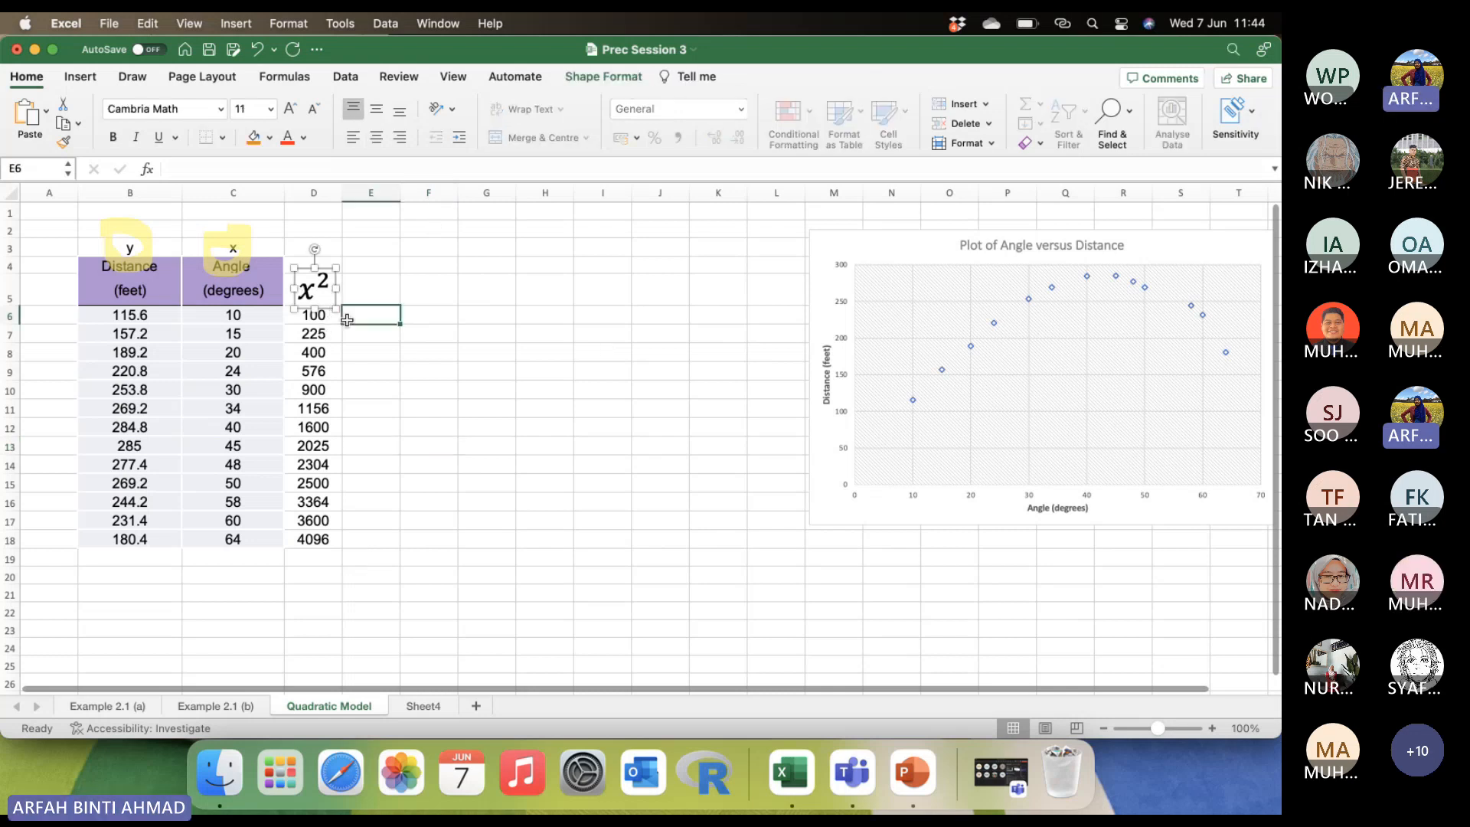
click(314, 316)
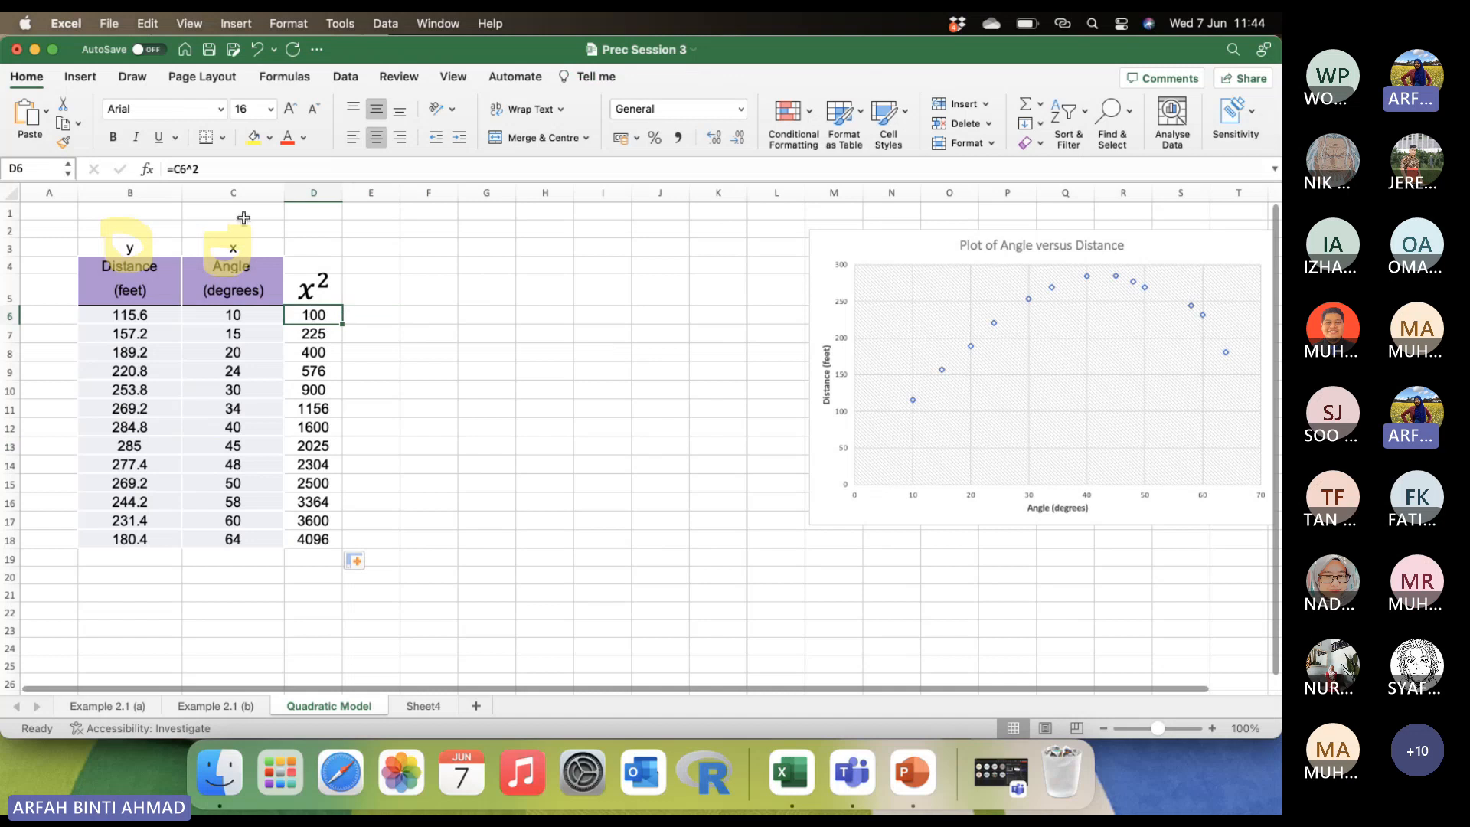
click(210, 169)
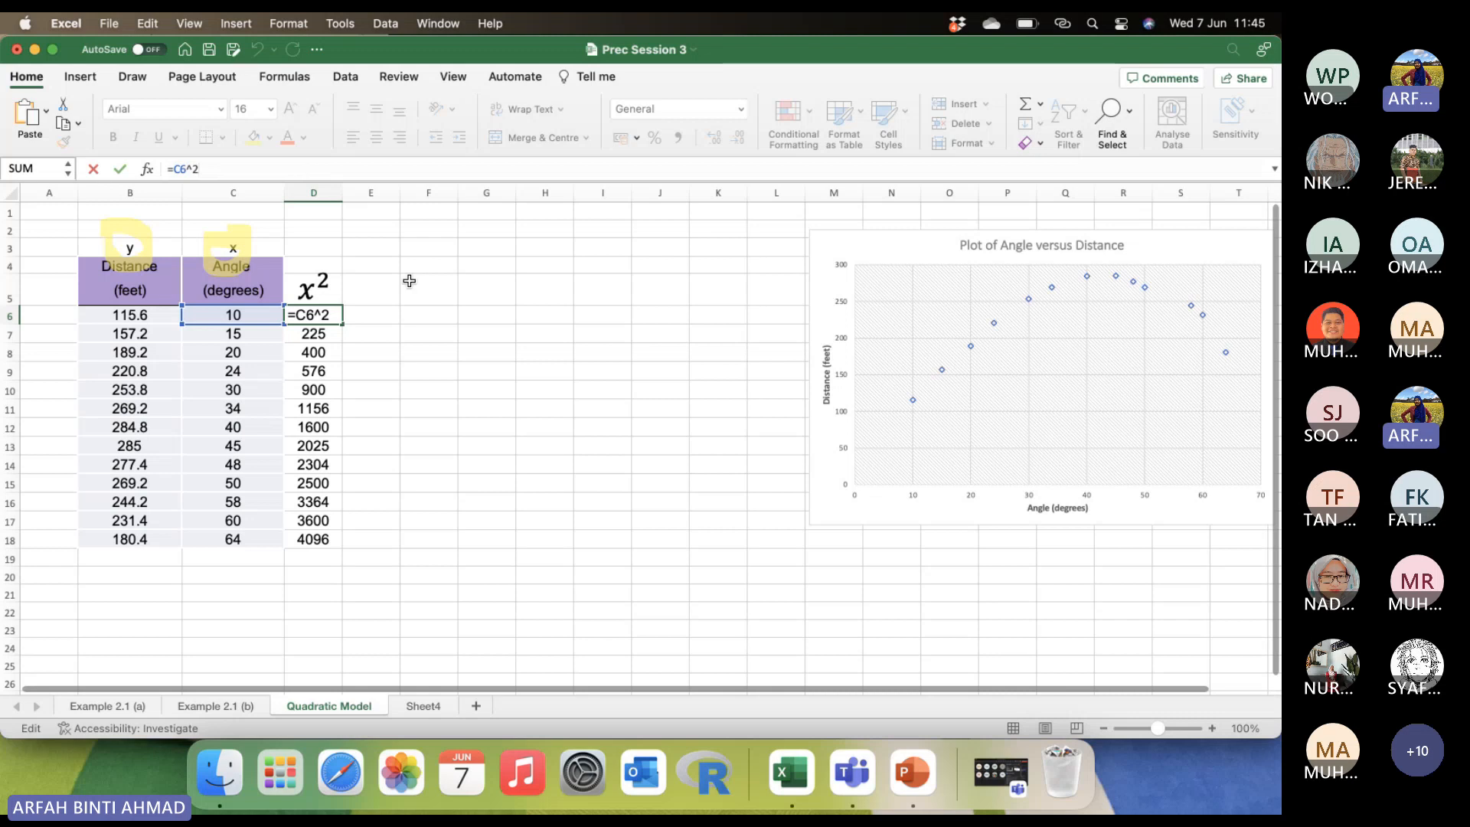
click(443, 318)
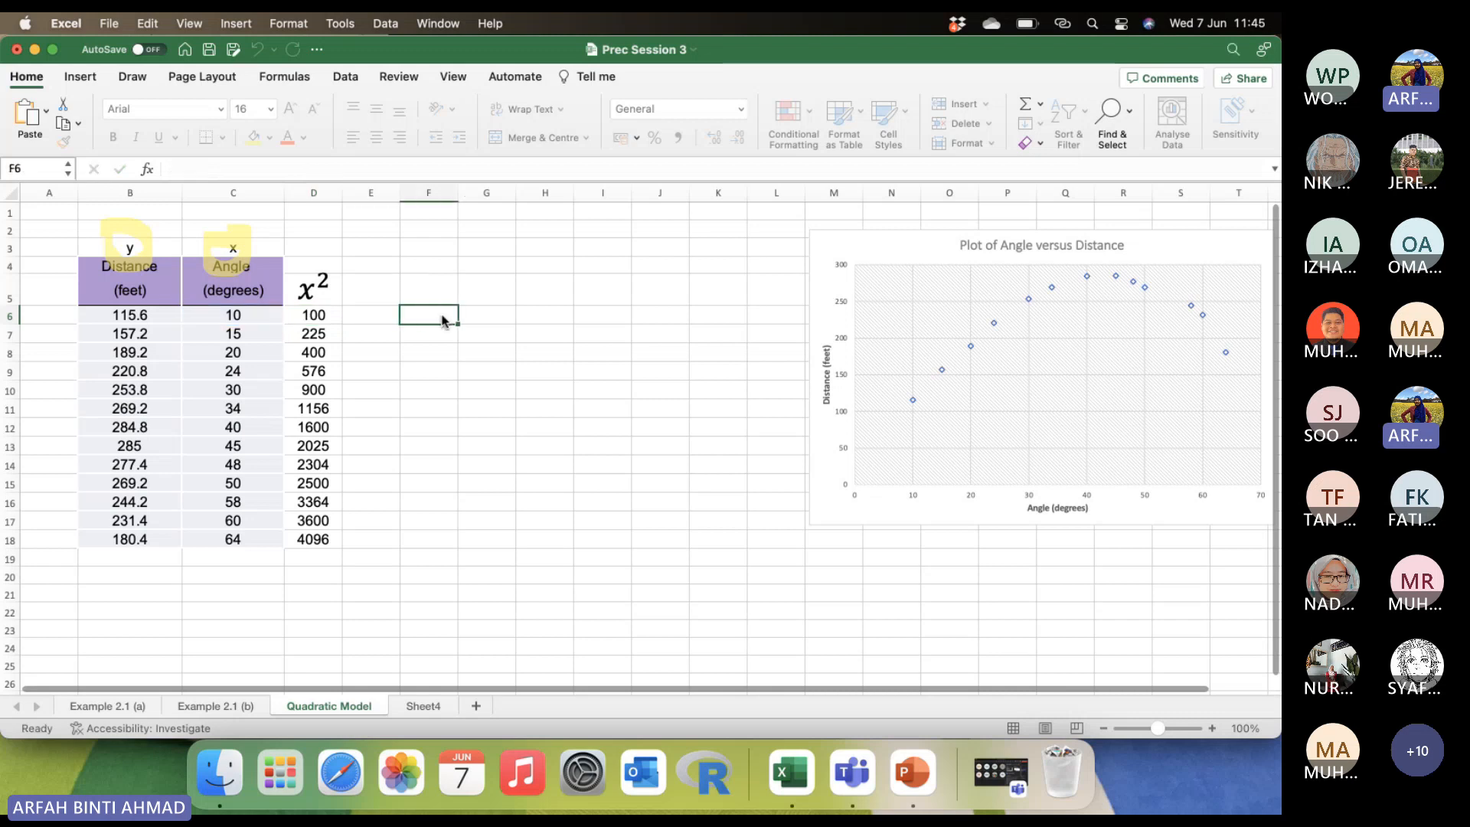
Start the Regression tool from the data analysis tools.
click(353, 79)
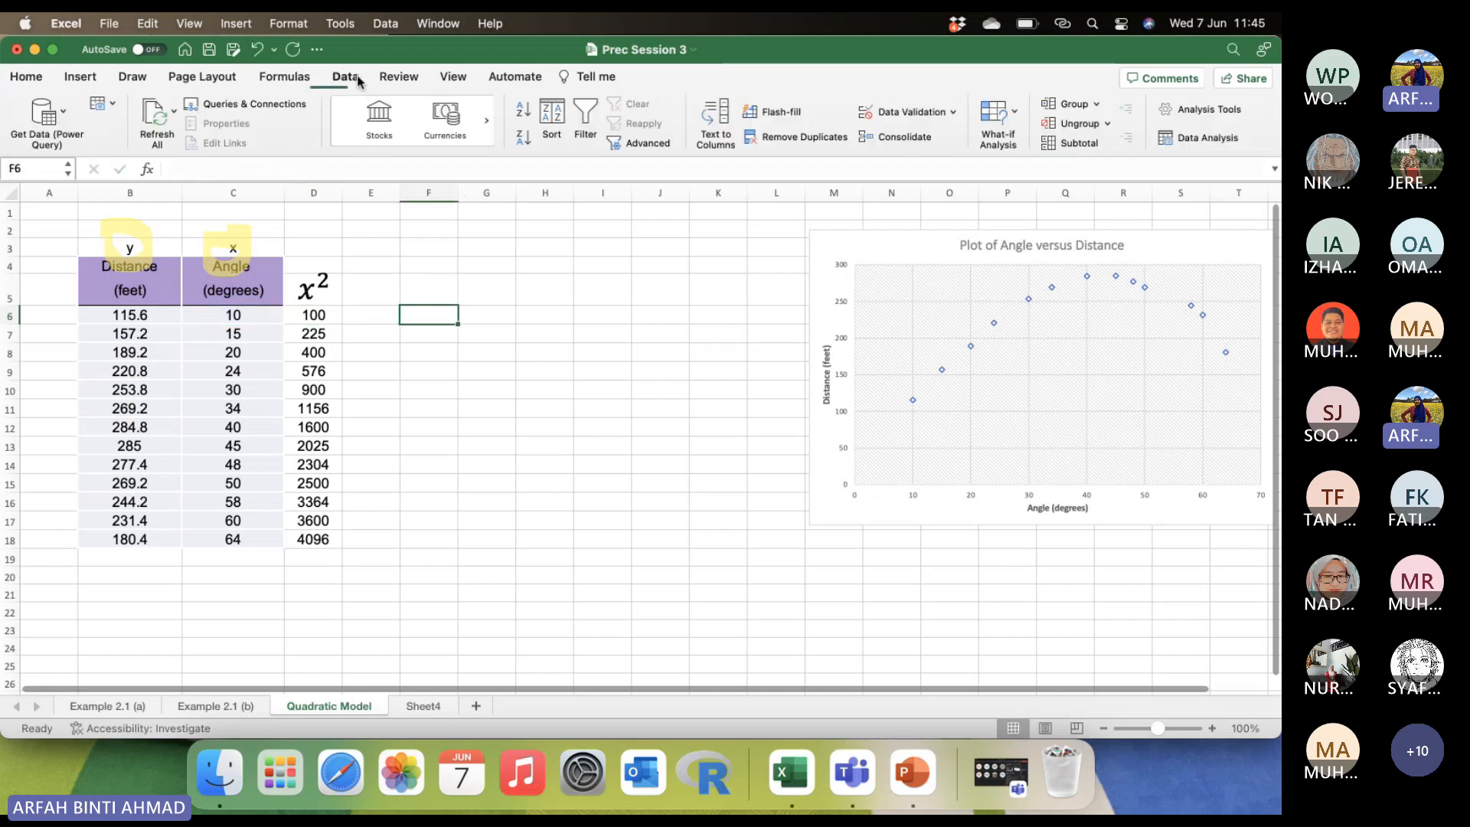
click(1223, 140)
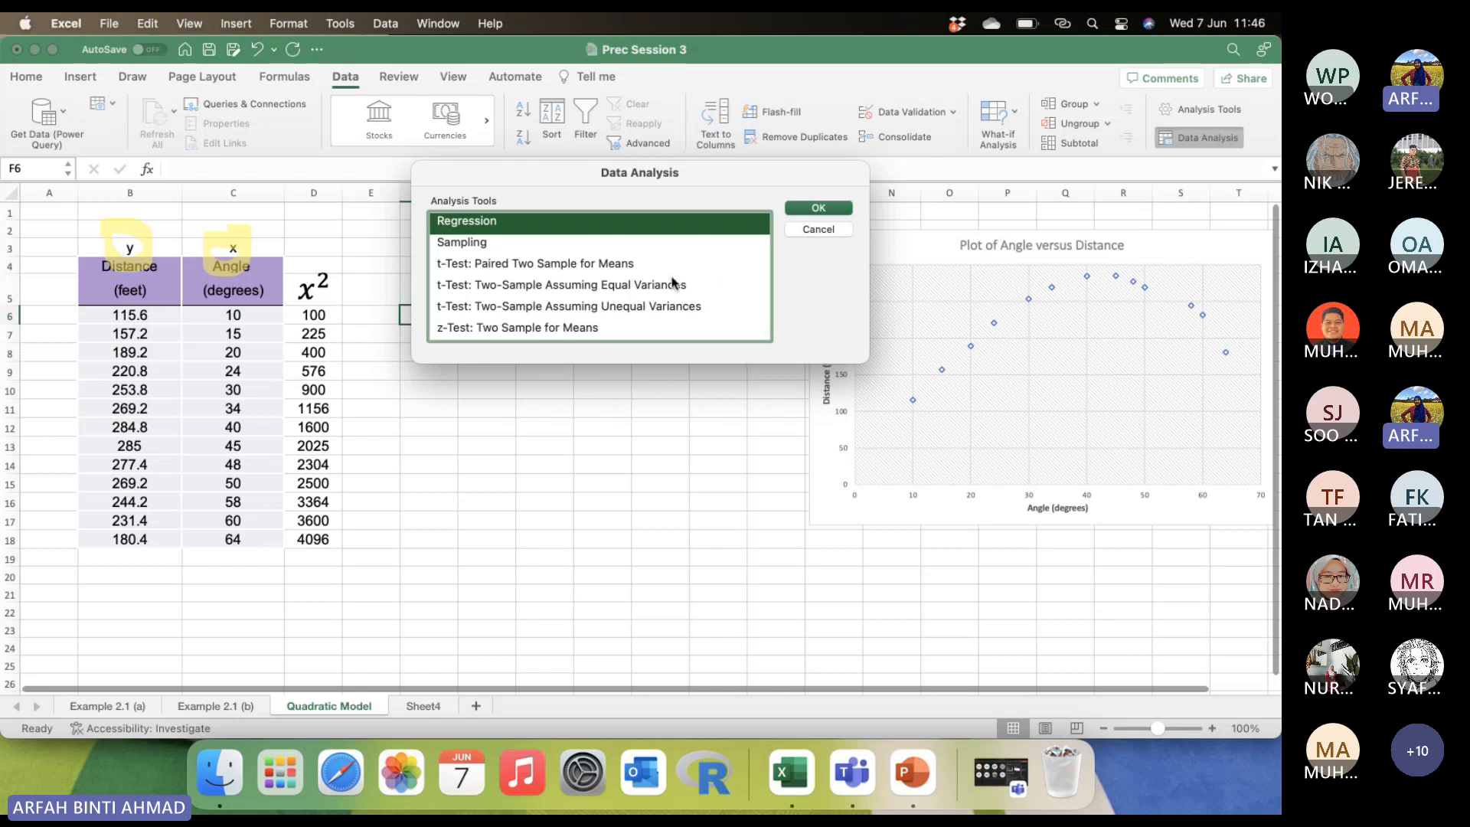
scroll(674, 282, up, 2)
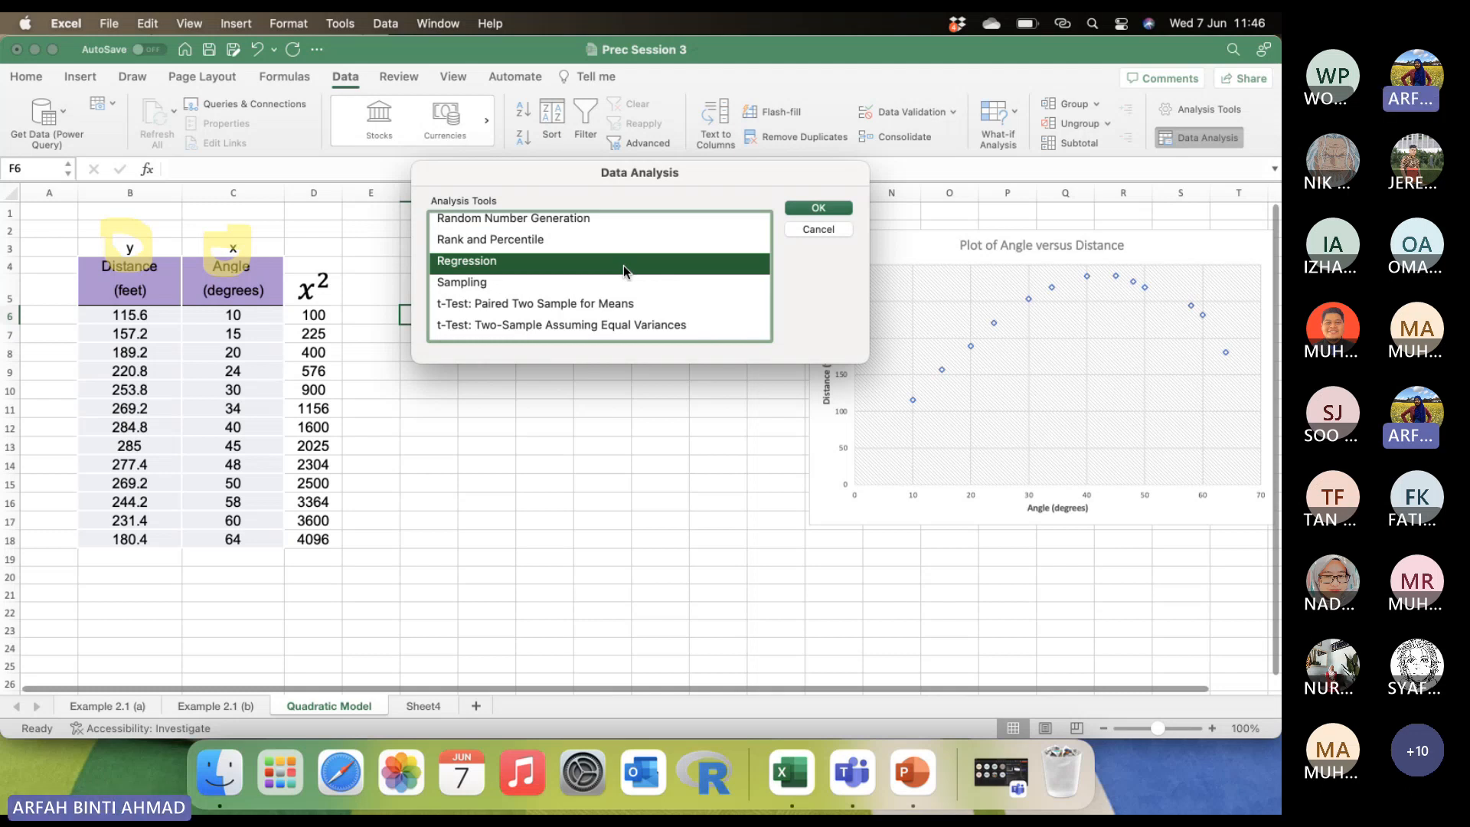
click(813, 209)
Clear the old Y, X and output ranges from the regression settings and turn off Confidence Level.
click(692, 173)
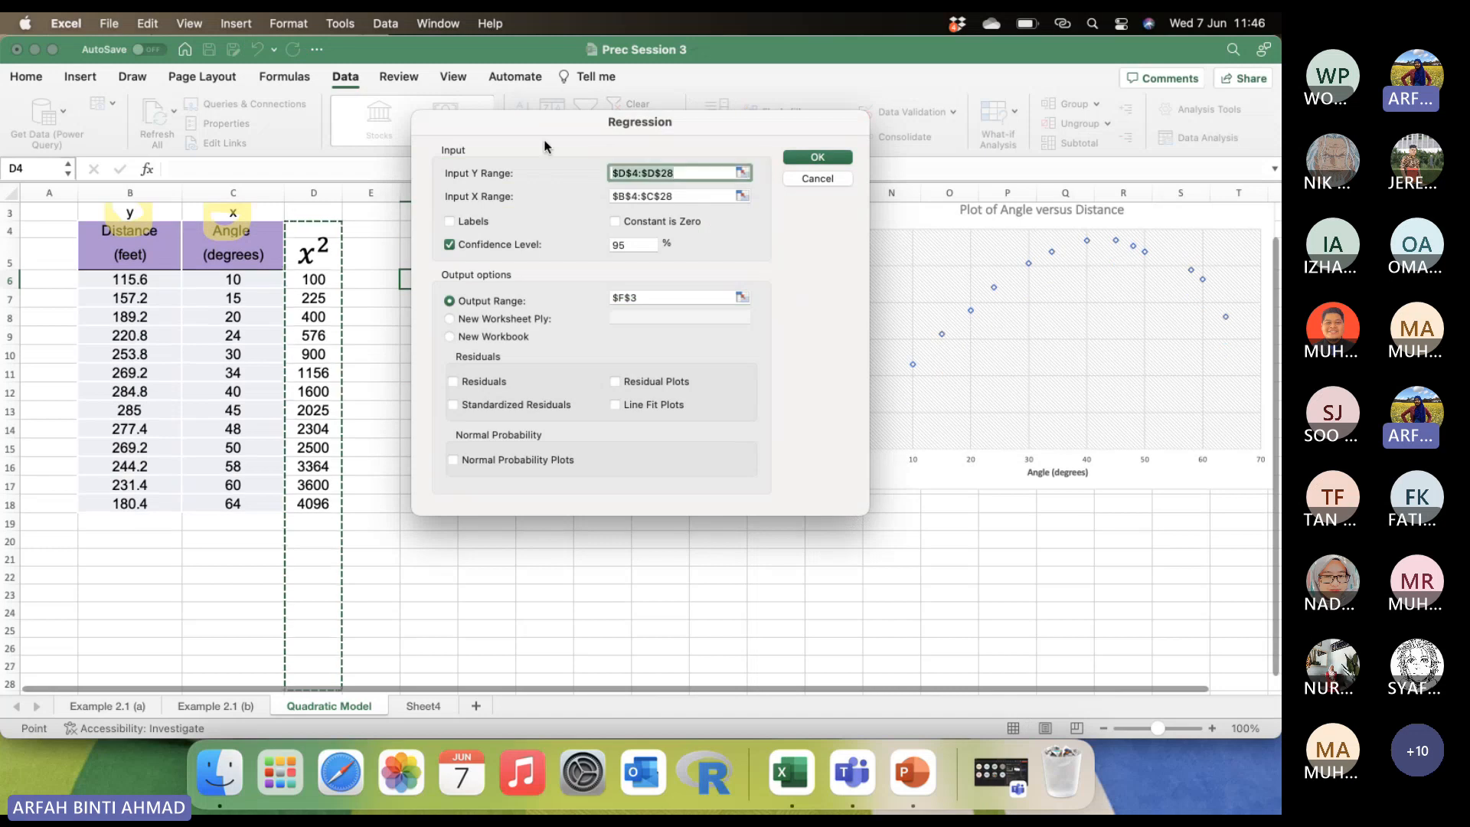
key(BackSpace)
key(Tab)
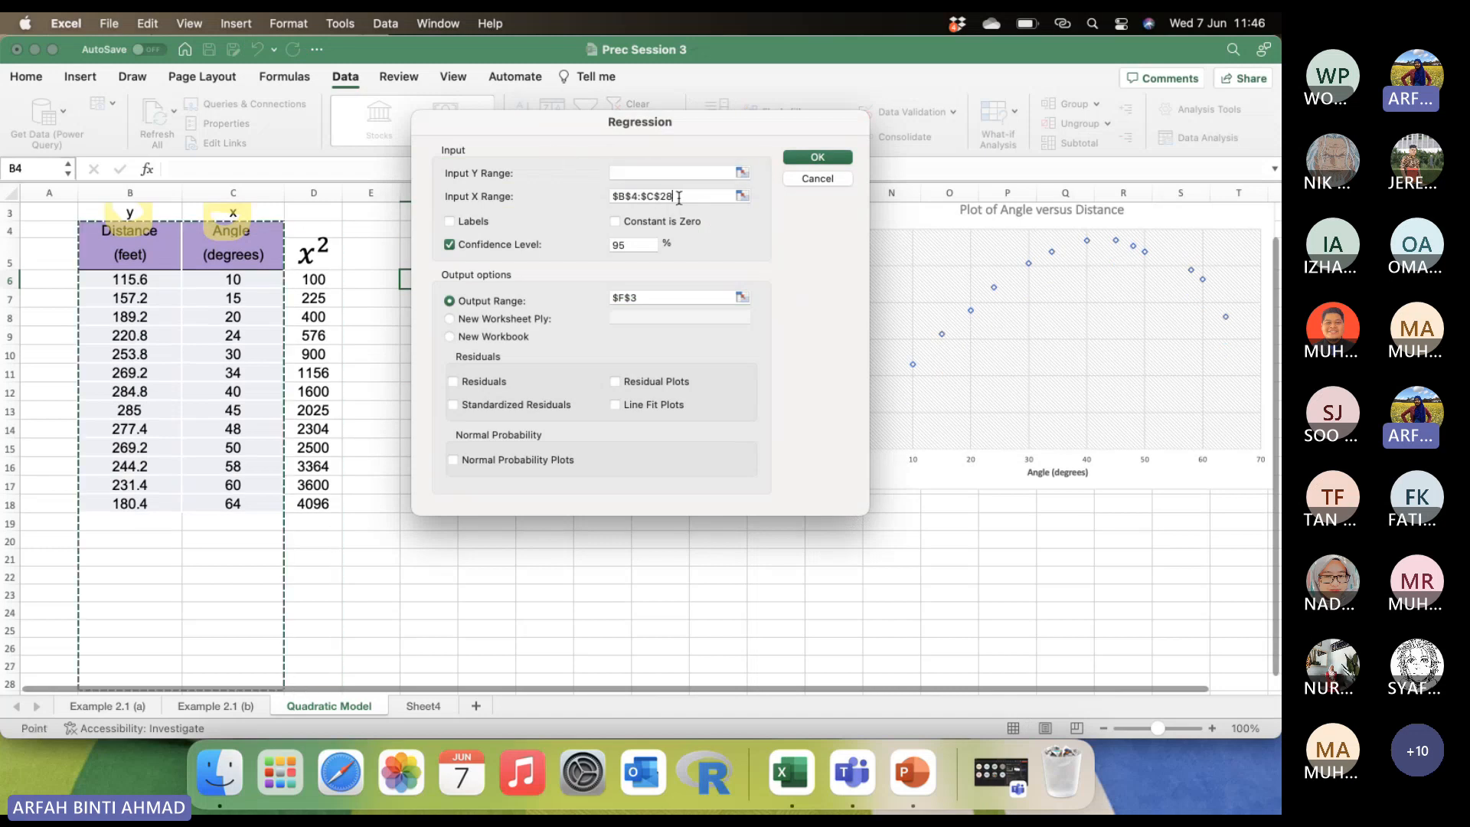
key(BackSpace)
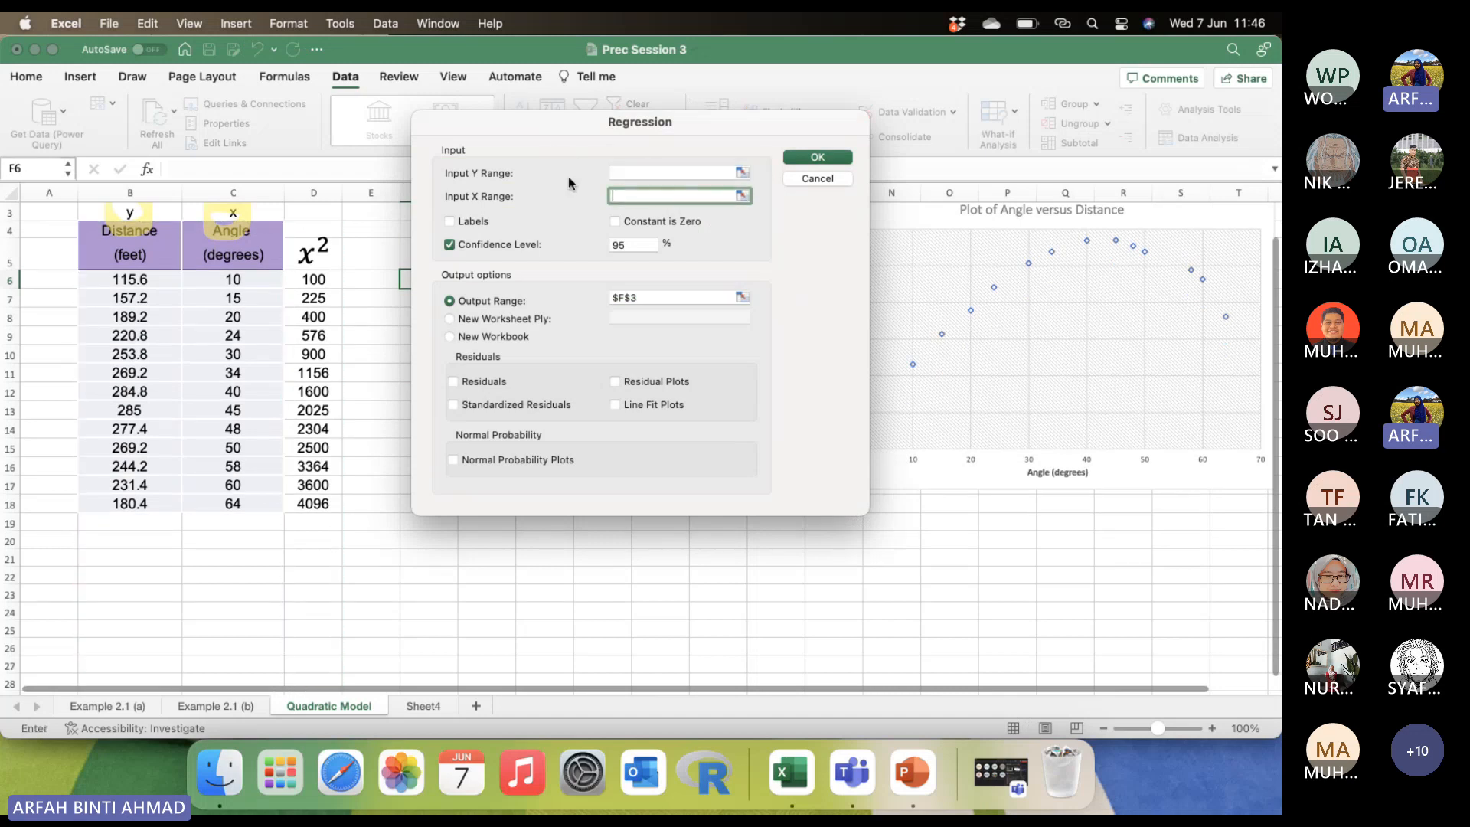
click(449, 244)
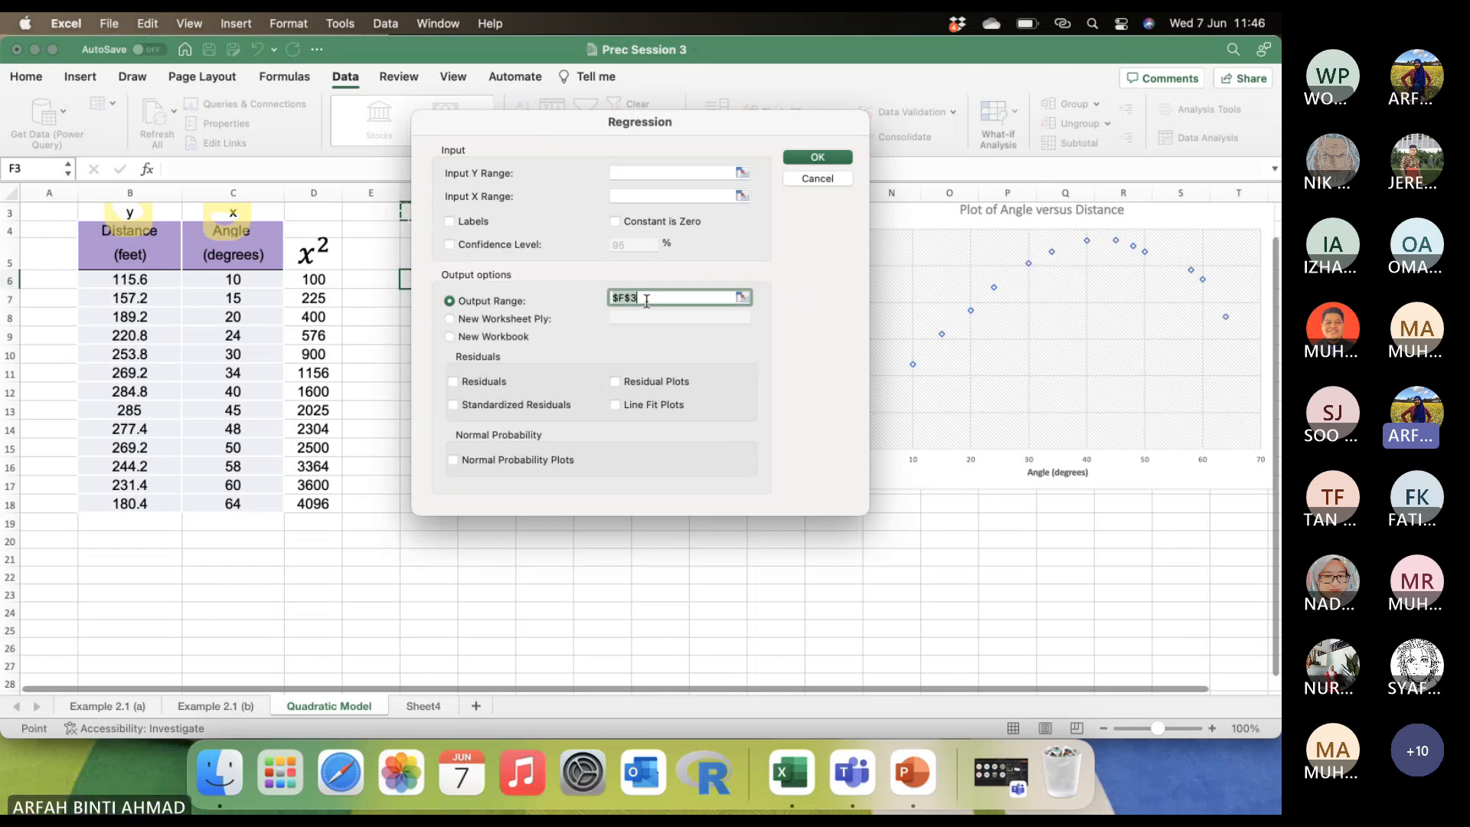
key(BackSpace)
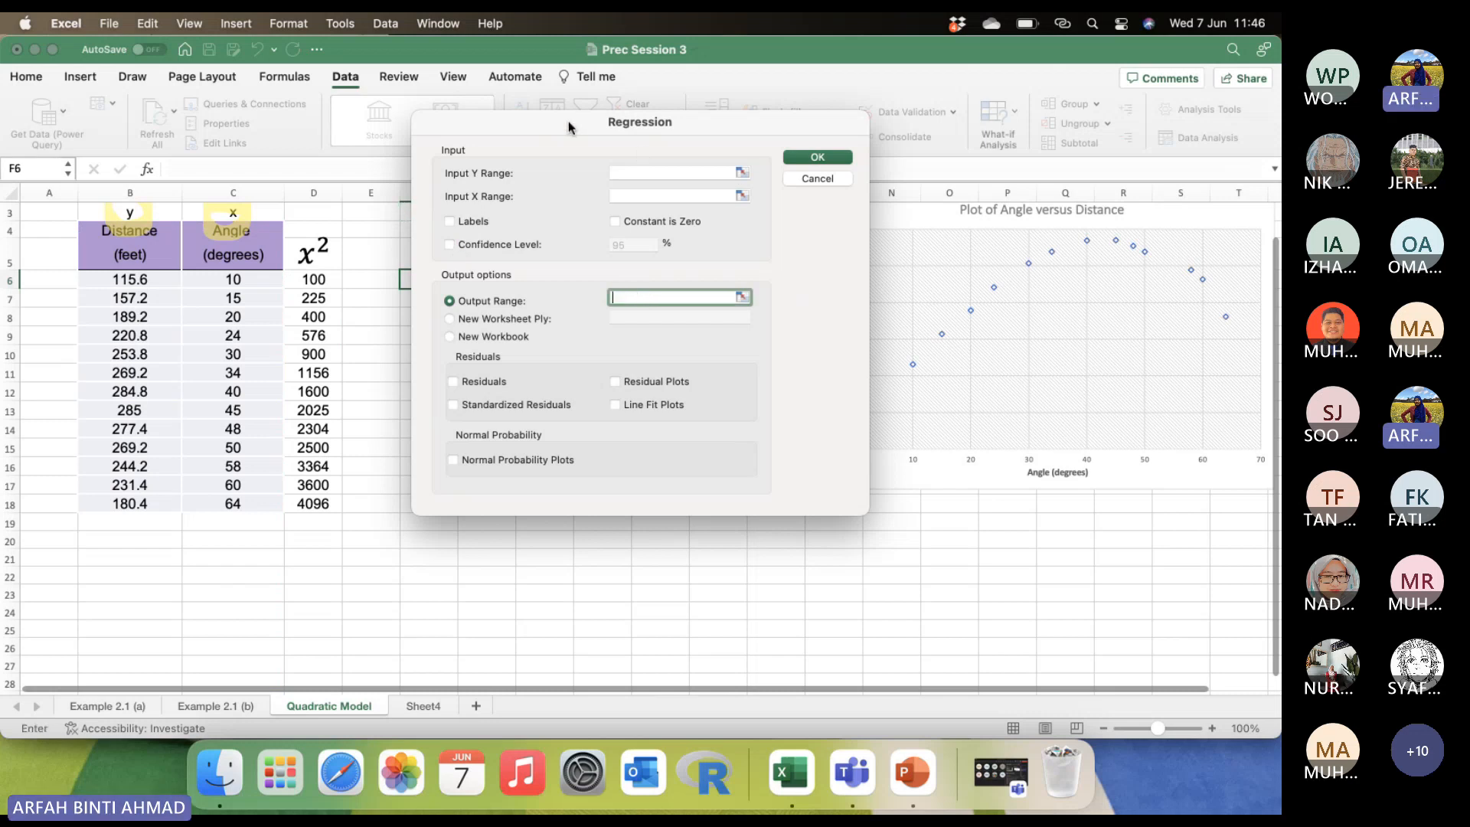
Set the regression's Input Y Range to the distance values in B6:B18.
drag(571, 126, 657, 272)
click(712, 319)
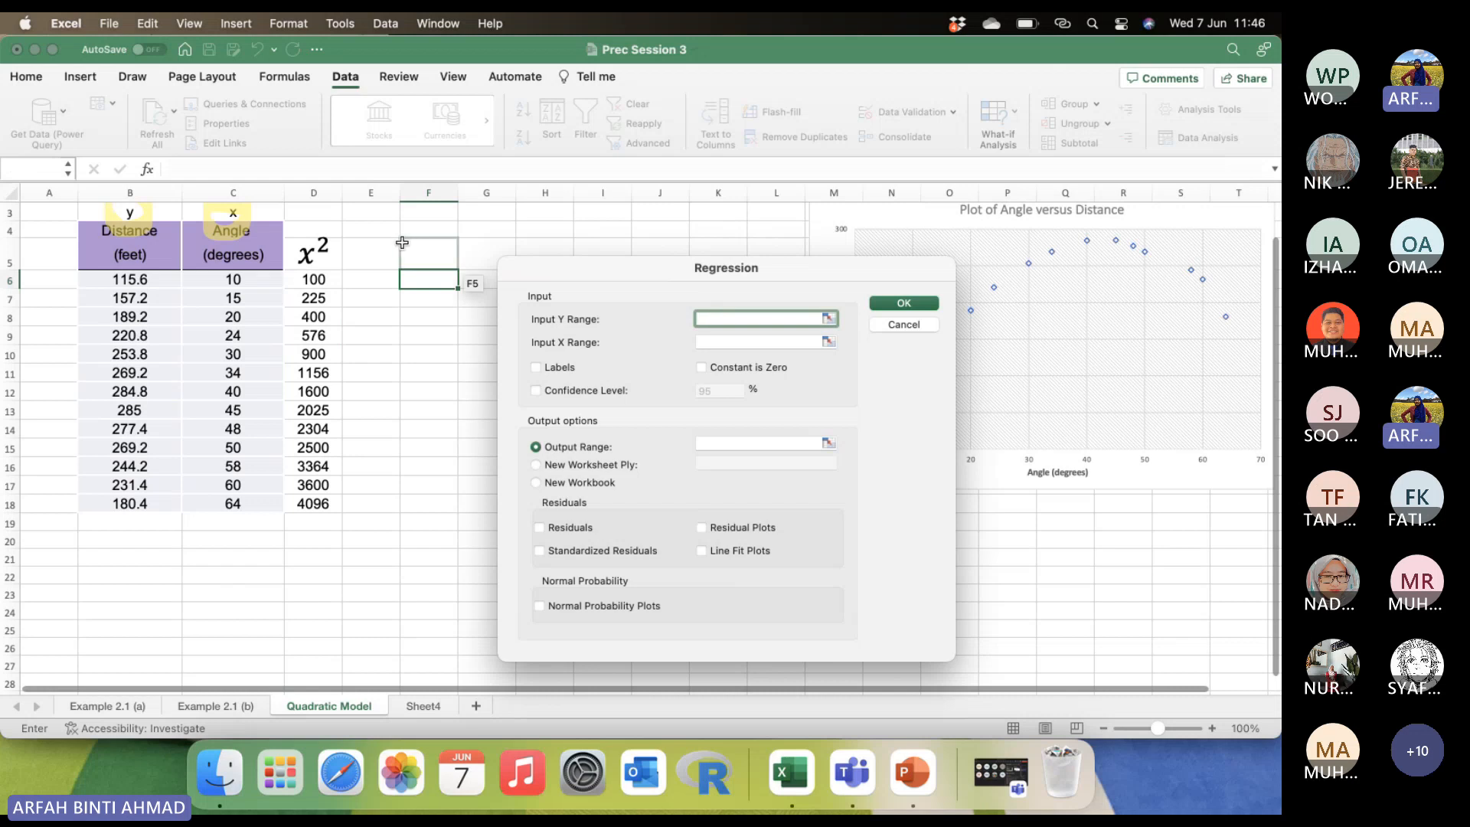
click(162, 285)
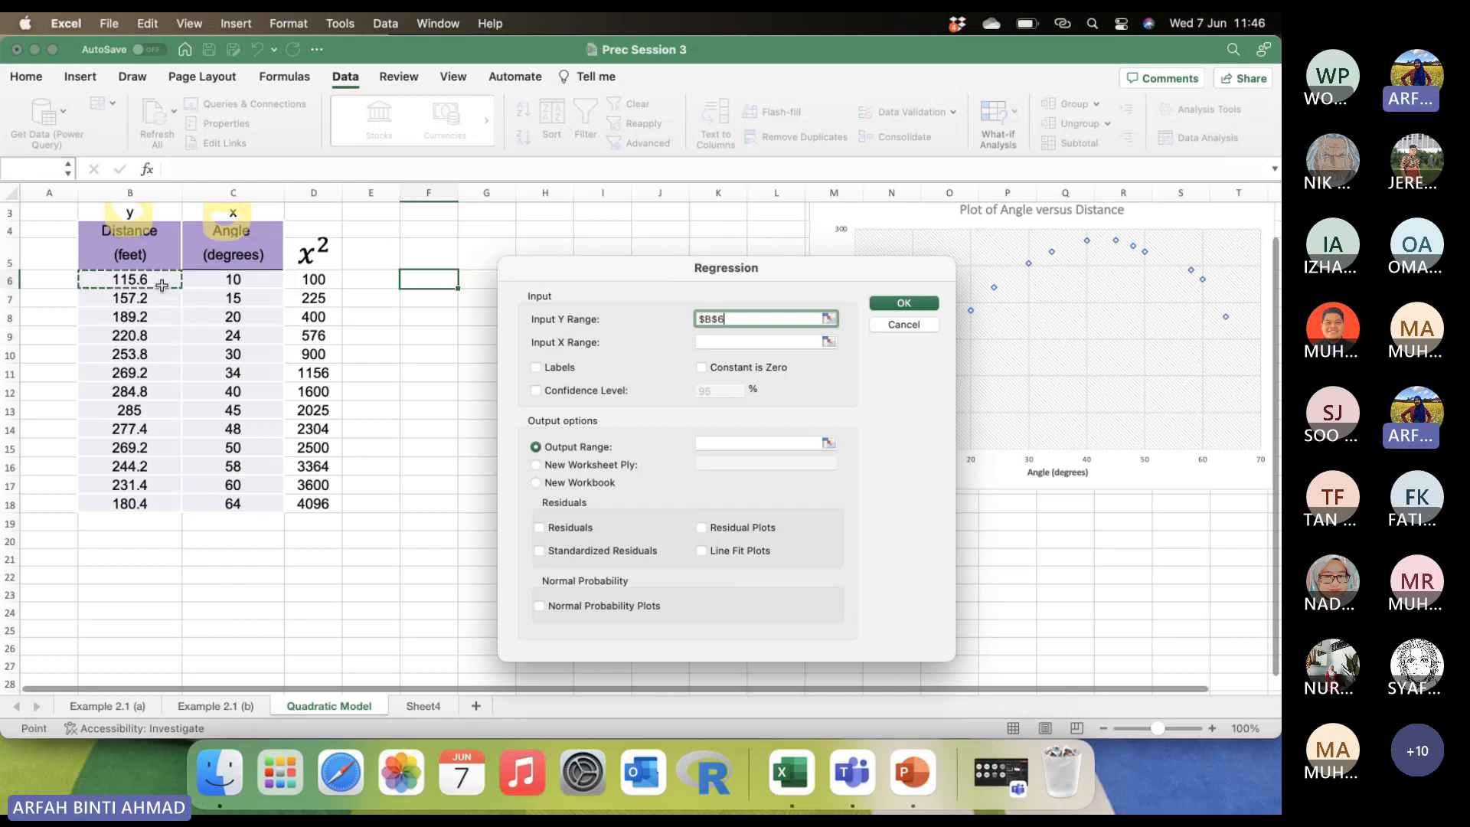
drag(163, 285, 159, 504)
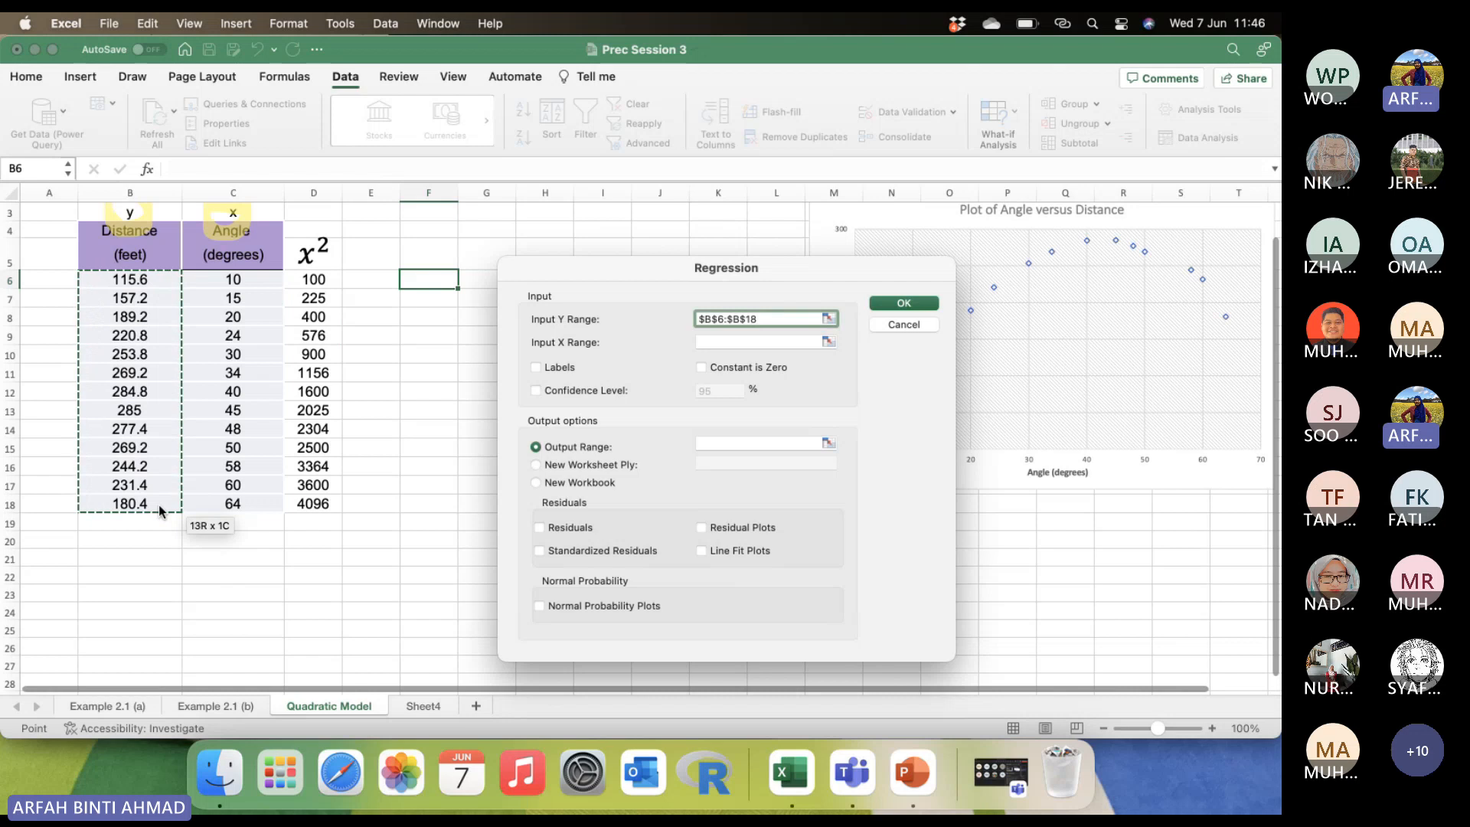
Set the regression's Input X Range to the angle and x² values in C6:D18.
click(720, 341)
drag(231, 279, 332, 506)
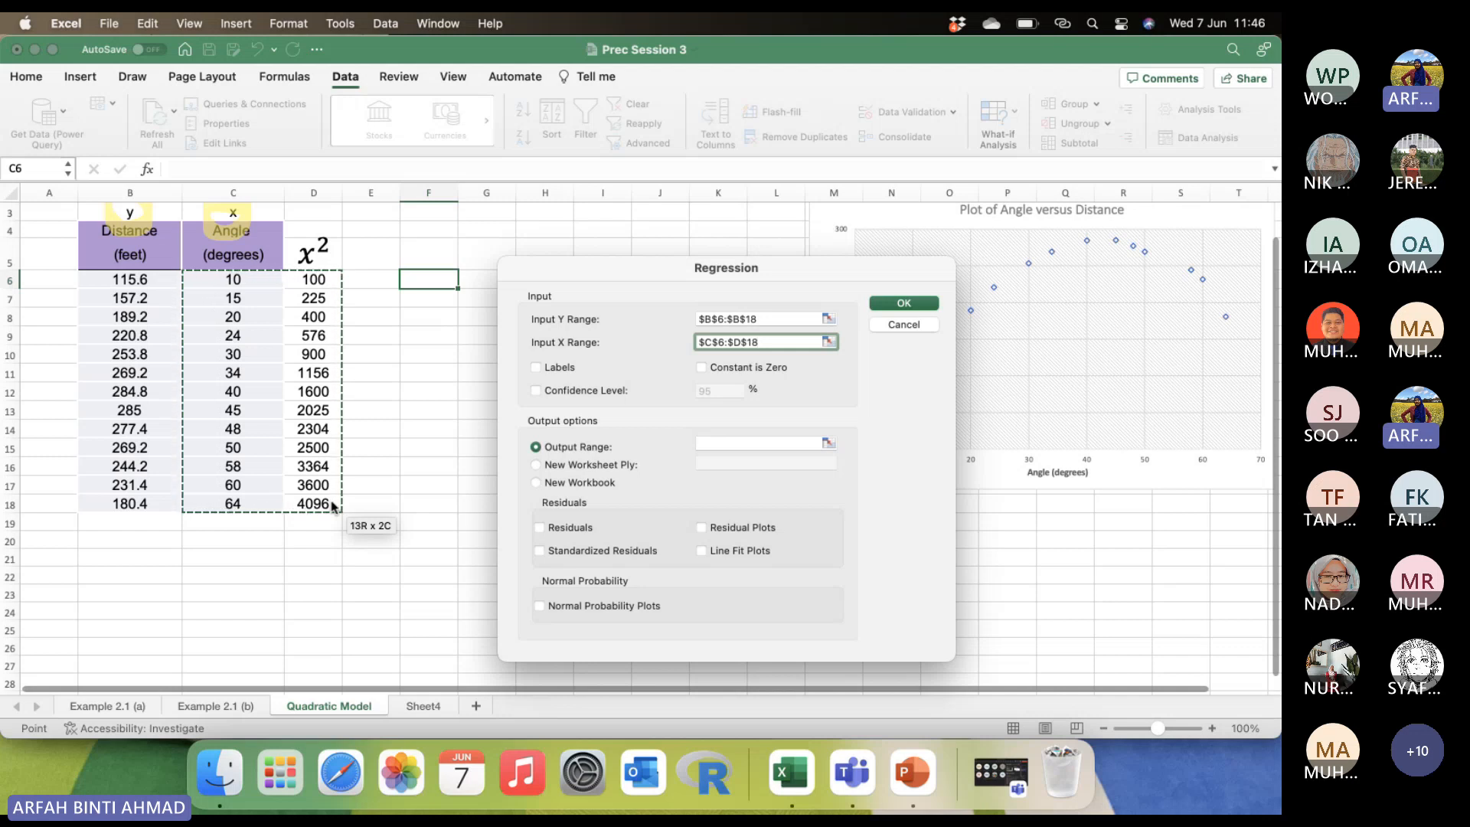
drag(334, 507, 332, 506)
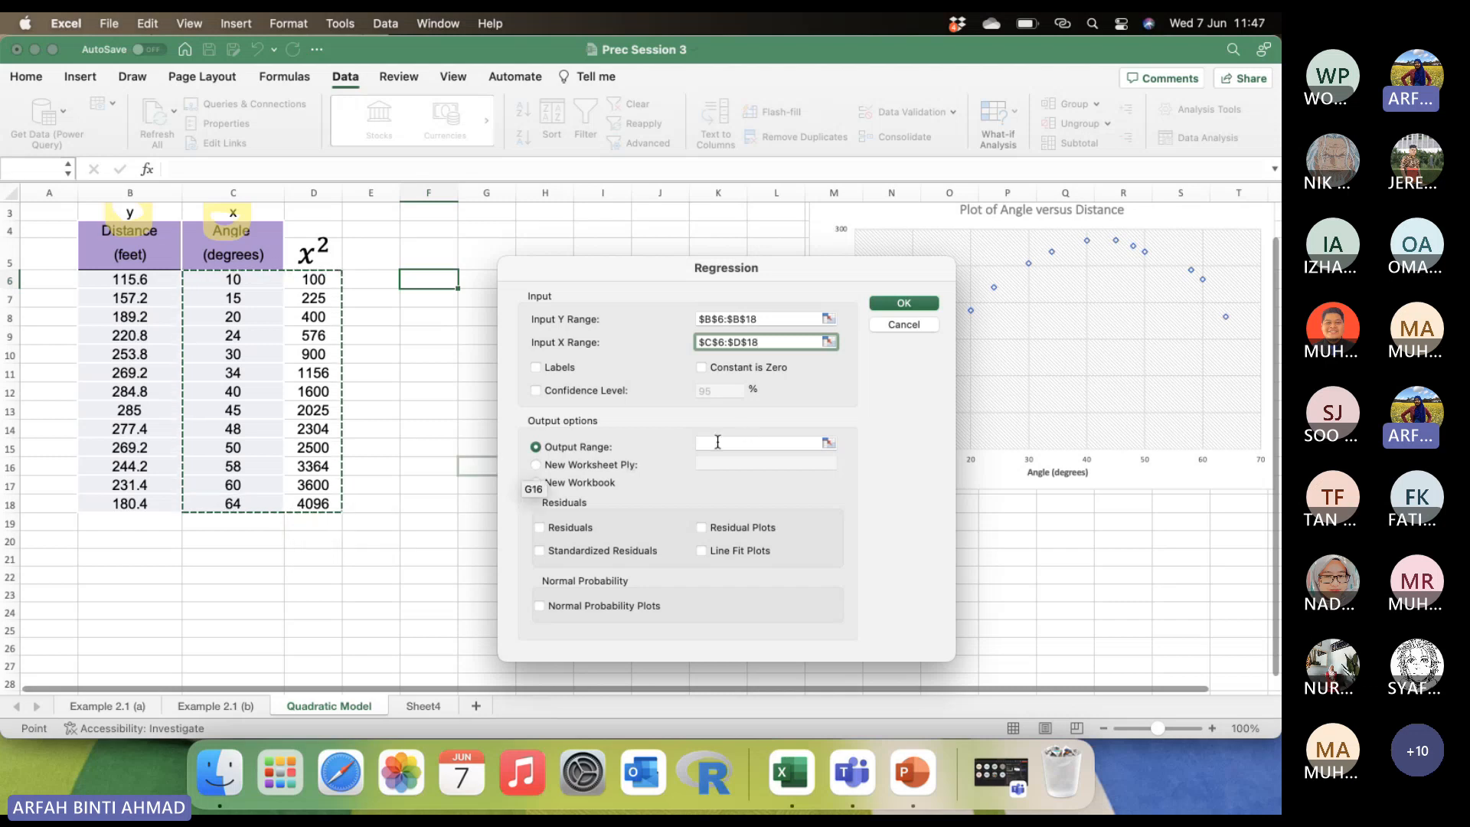
Set the regression's output range to cell F6 and run the analysis.
click(717, 442)
click(435, 283)
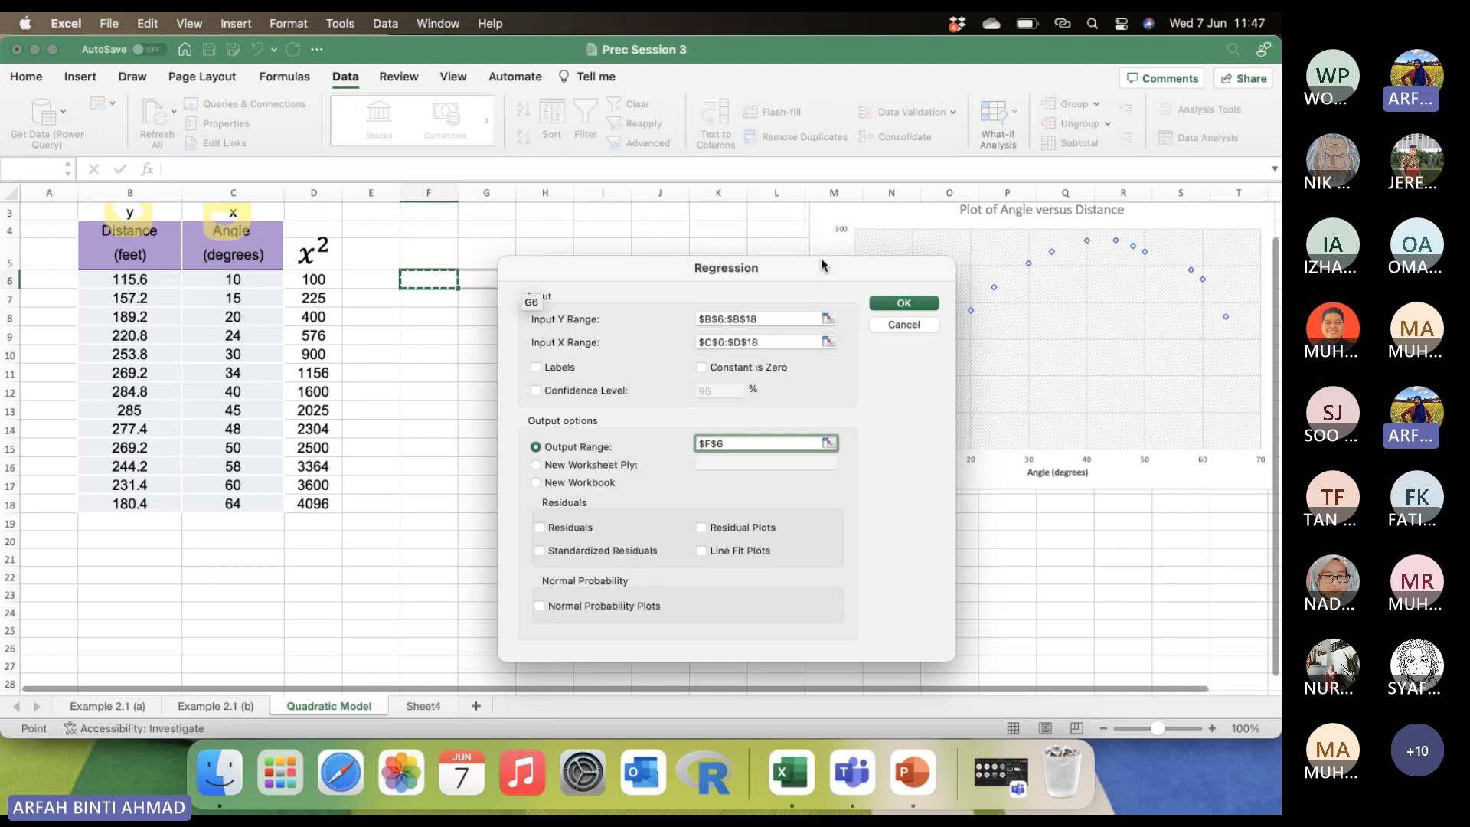
drag(820, 265, 952, 172)
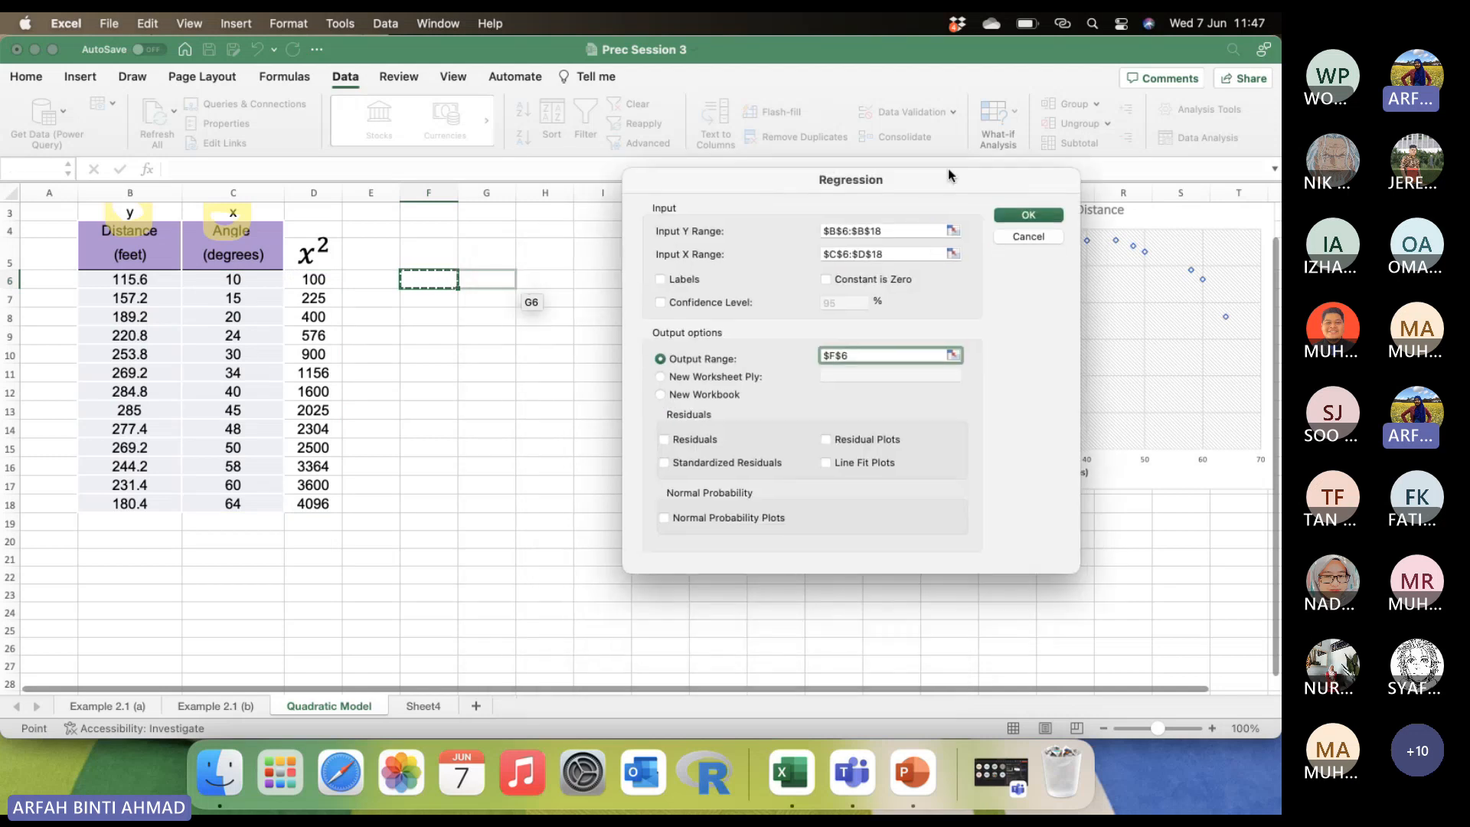
click(1032, 211)
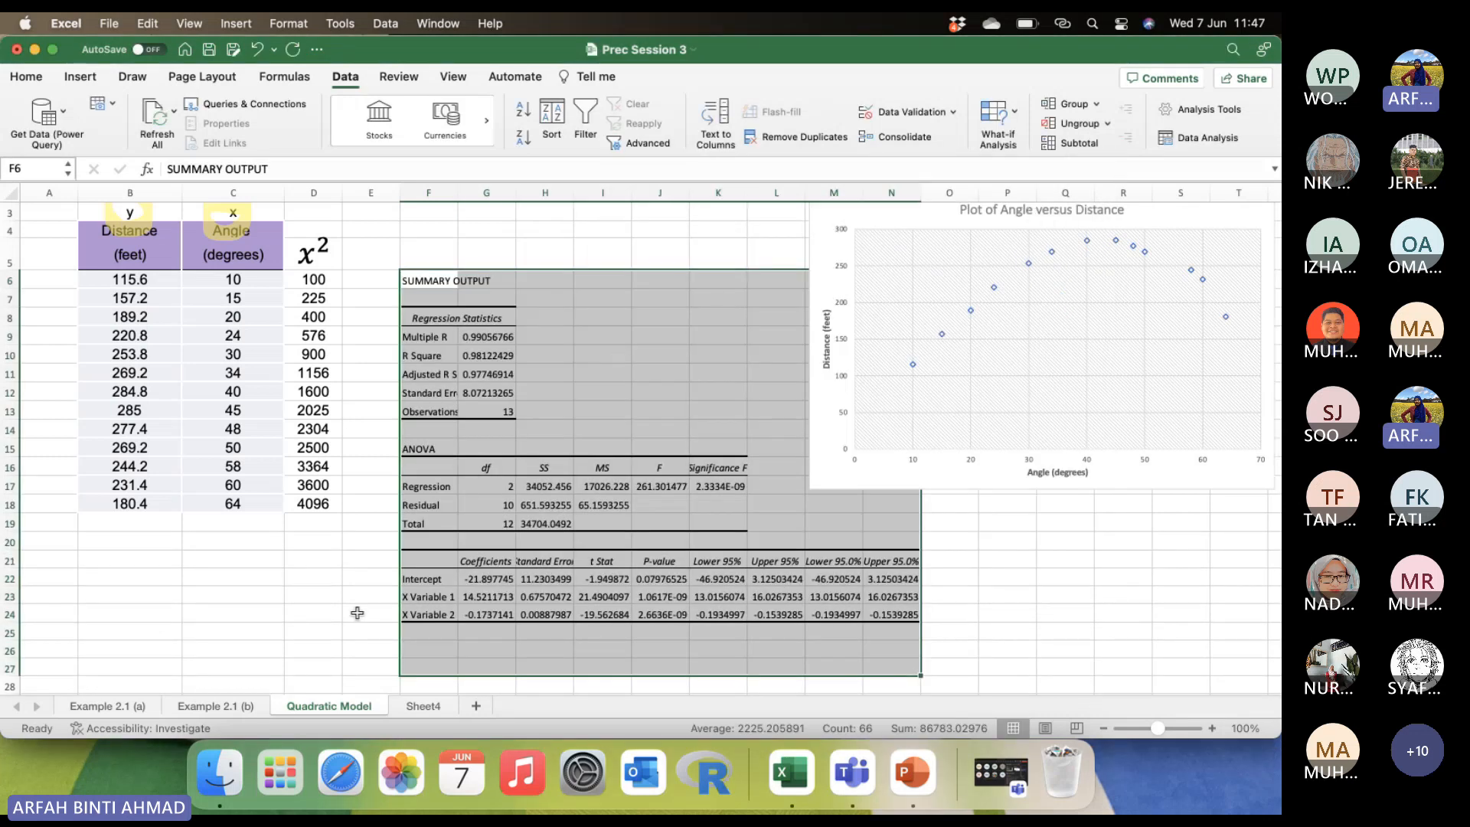
Widen column F so that the row labels of the regression summary fit.
click(357, 614)
scroll(475, 387, down, 1)
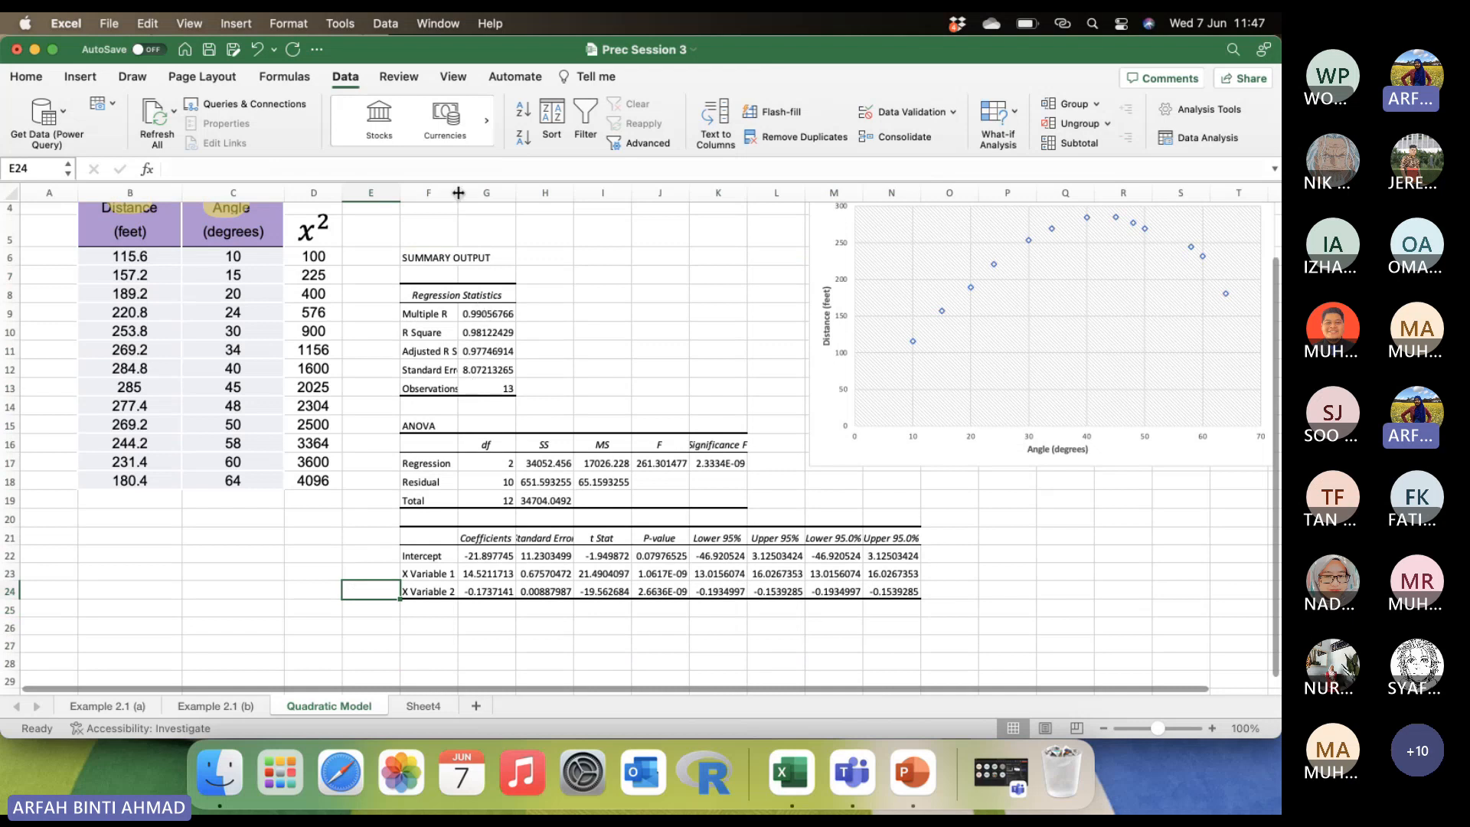
drag(457, 193, 494, 192)
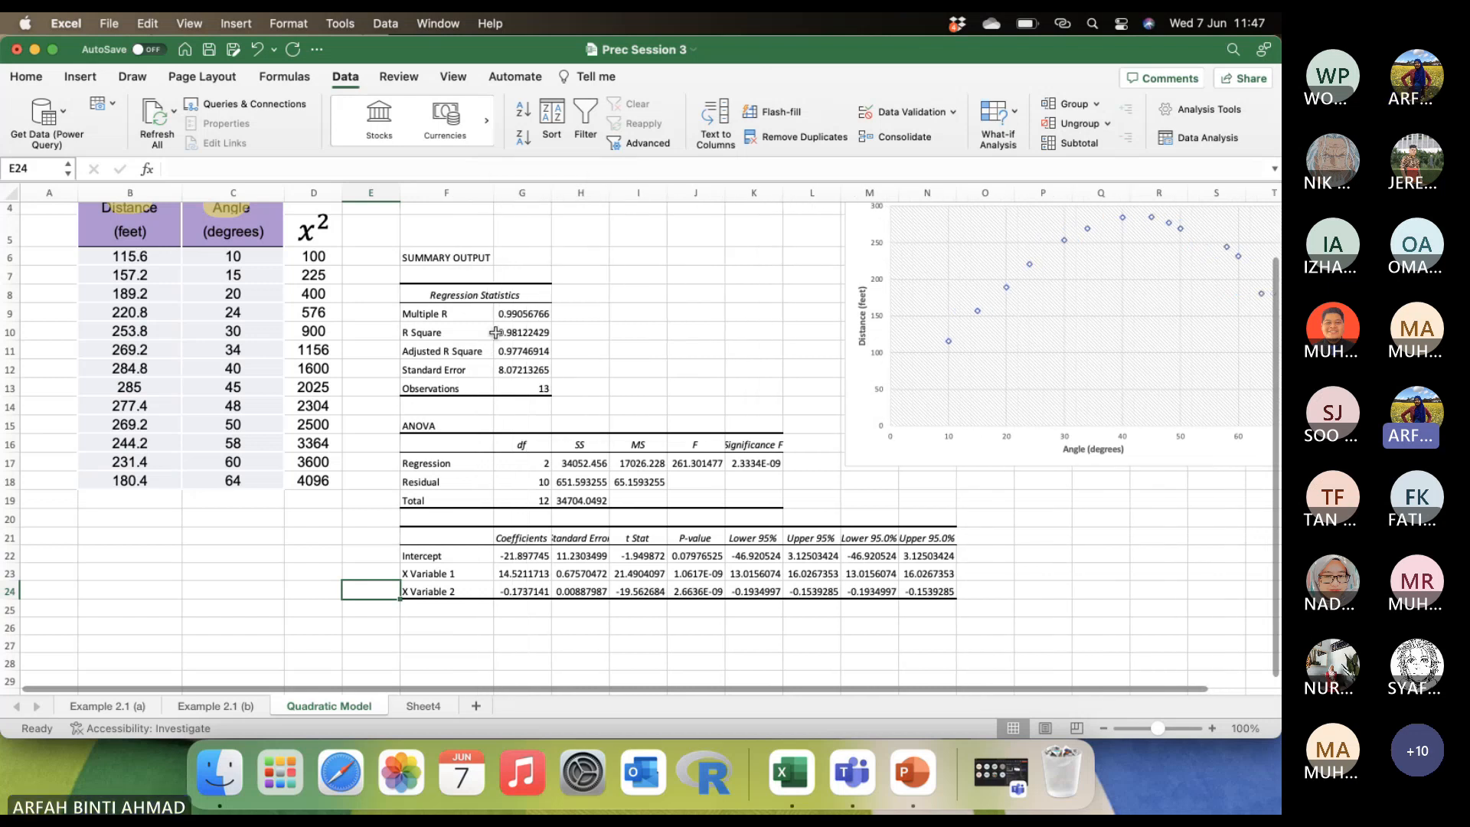
Examine the number of observations and the ANOVA table's degrees of freedom and sums of squares.
click(545, 389)
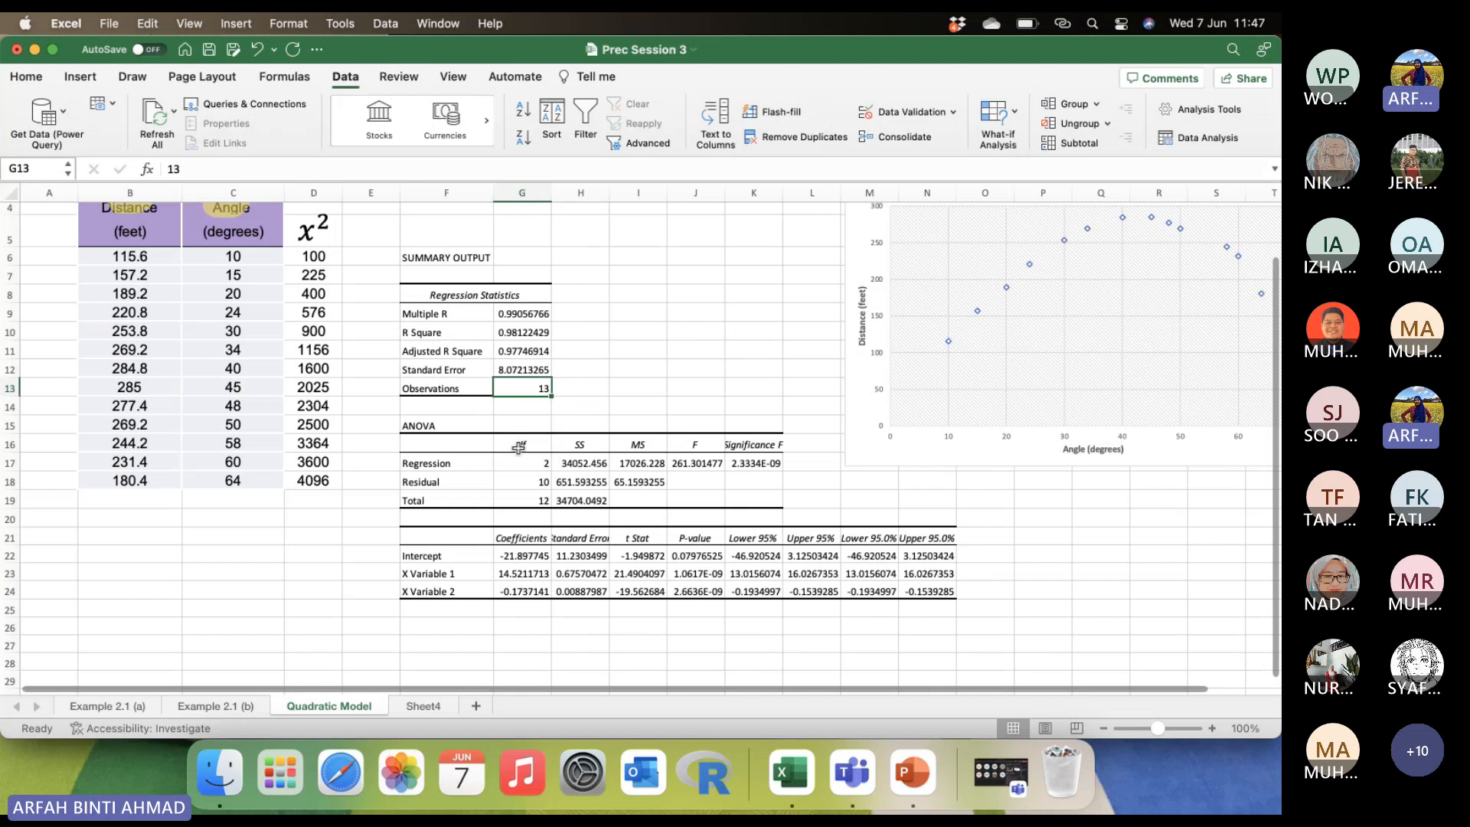
click(441, 456)
click(510, 446)
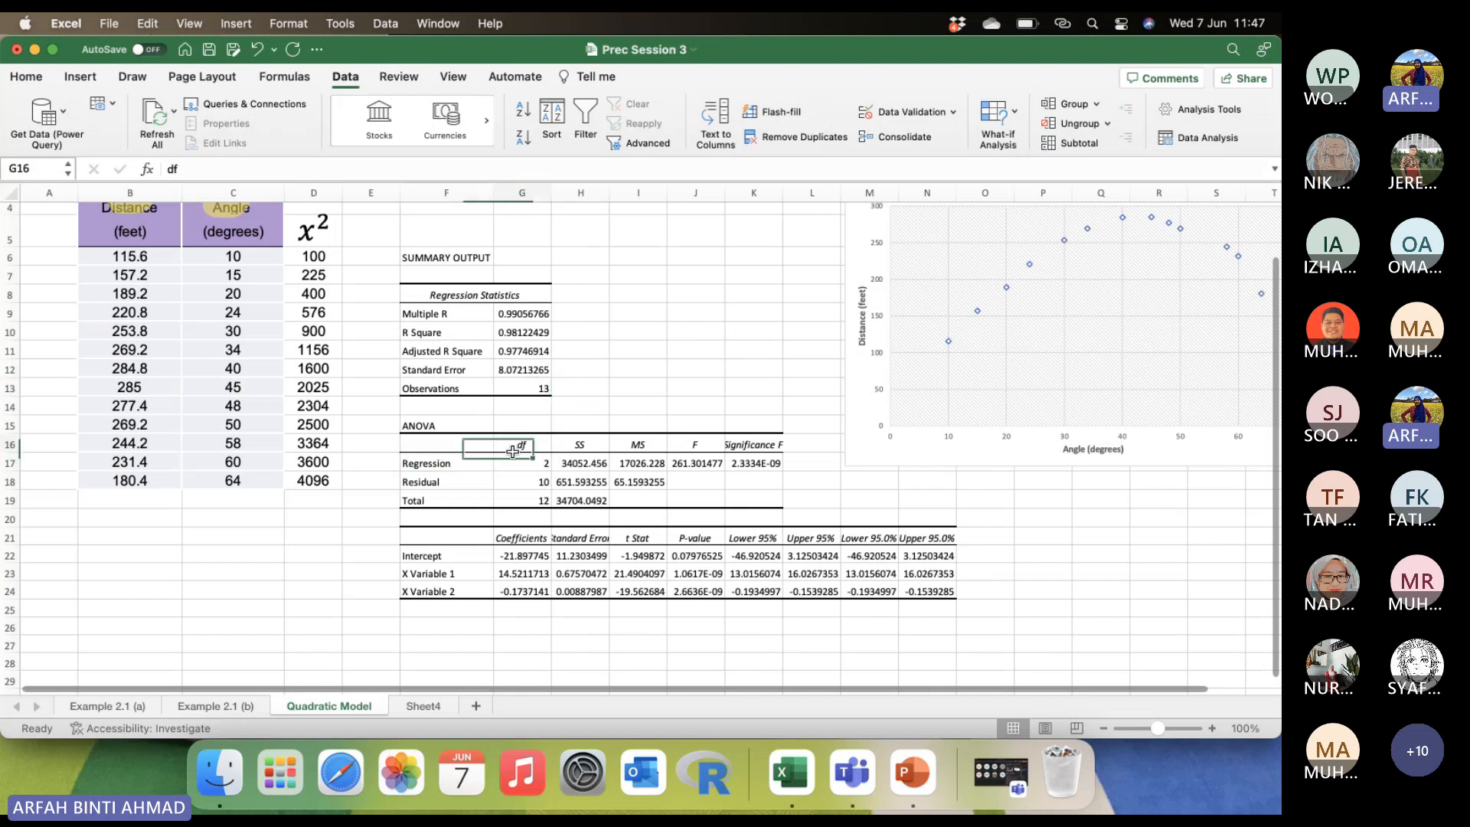
click(593, 478)
click(590, 462)
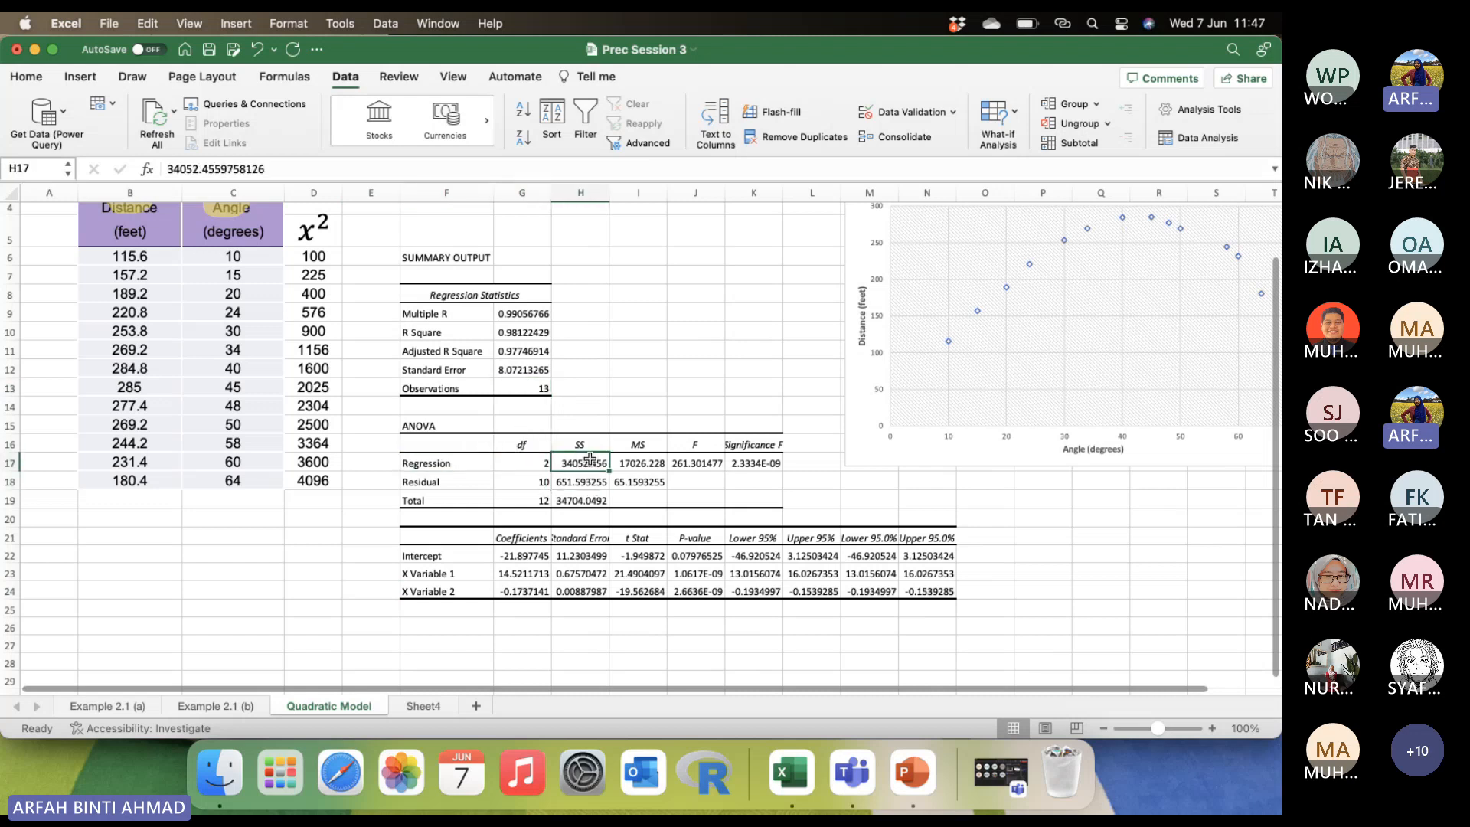
click(584, 481)
click(582, 498)
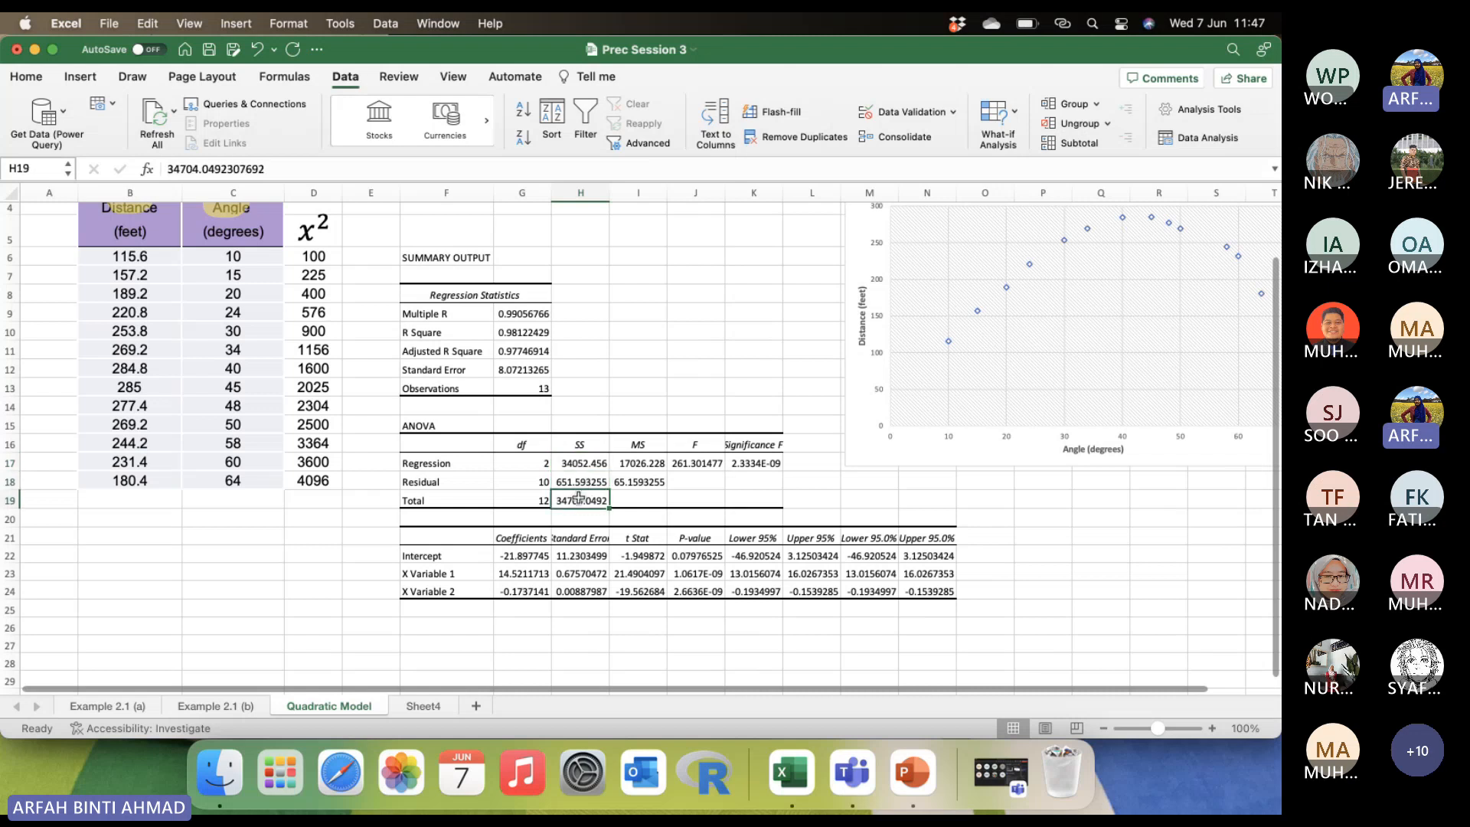
Widen column H to fit the Standard Error heading, and show the coefficient table values in G22:N24 with four decimal places.
drag(609, 192, 631, 192)
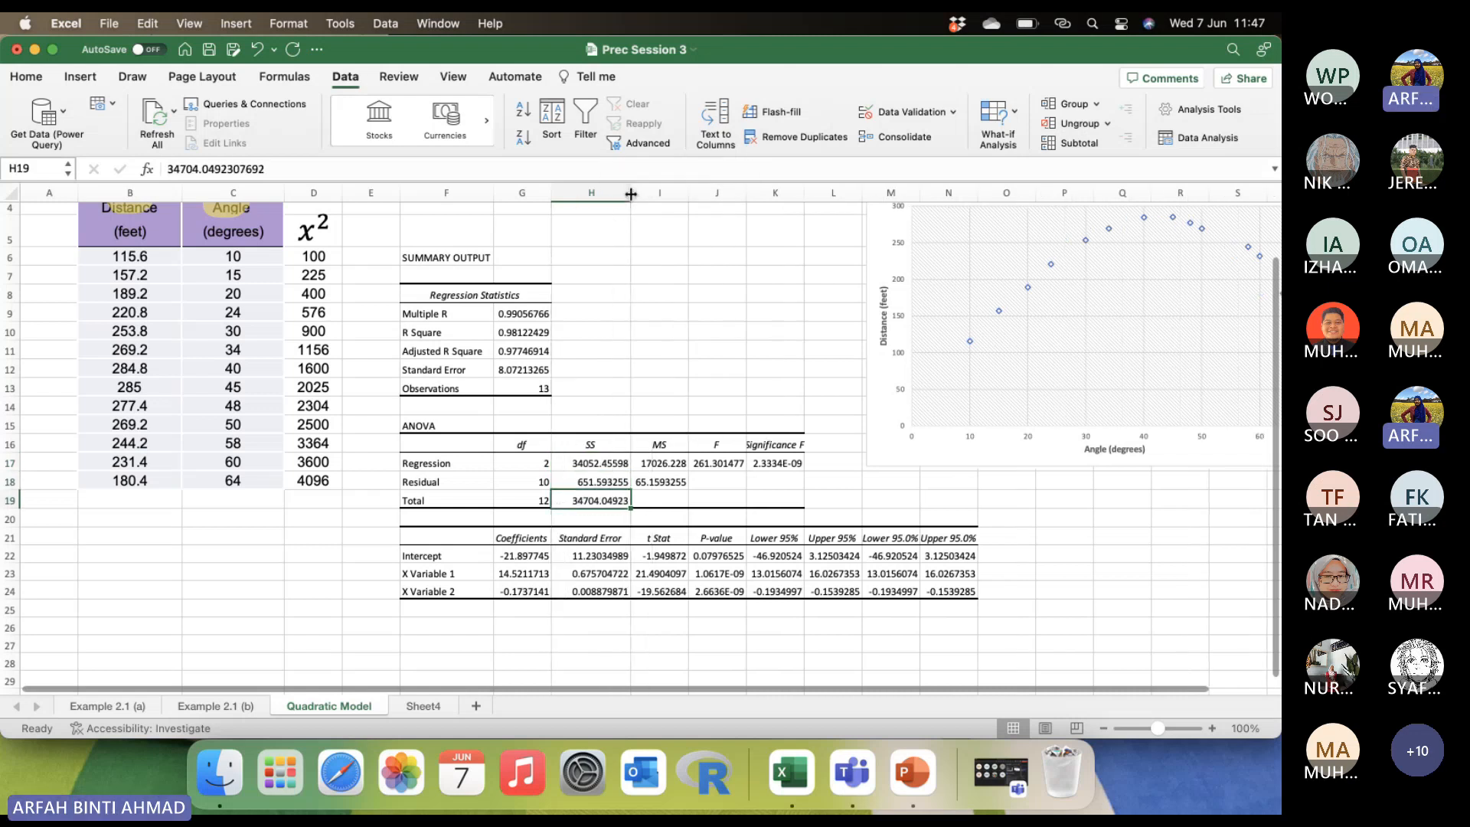
drag(529, 556, 950, 599)
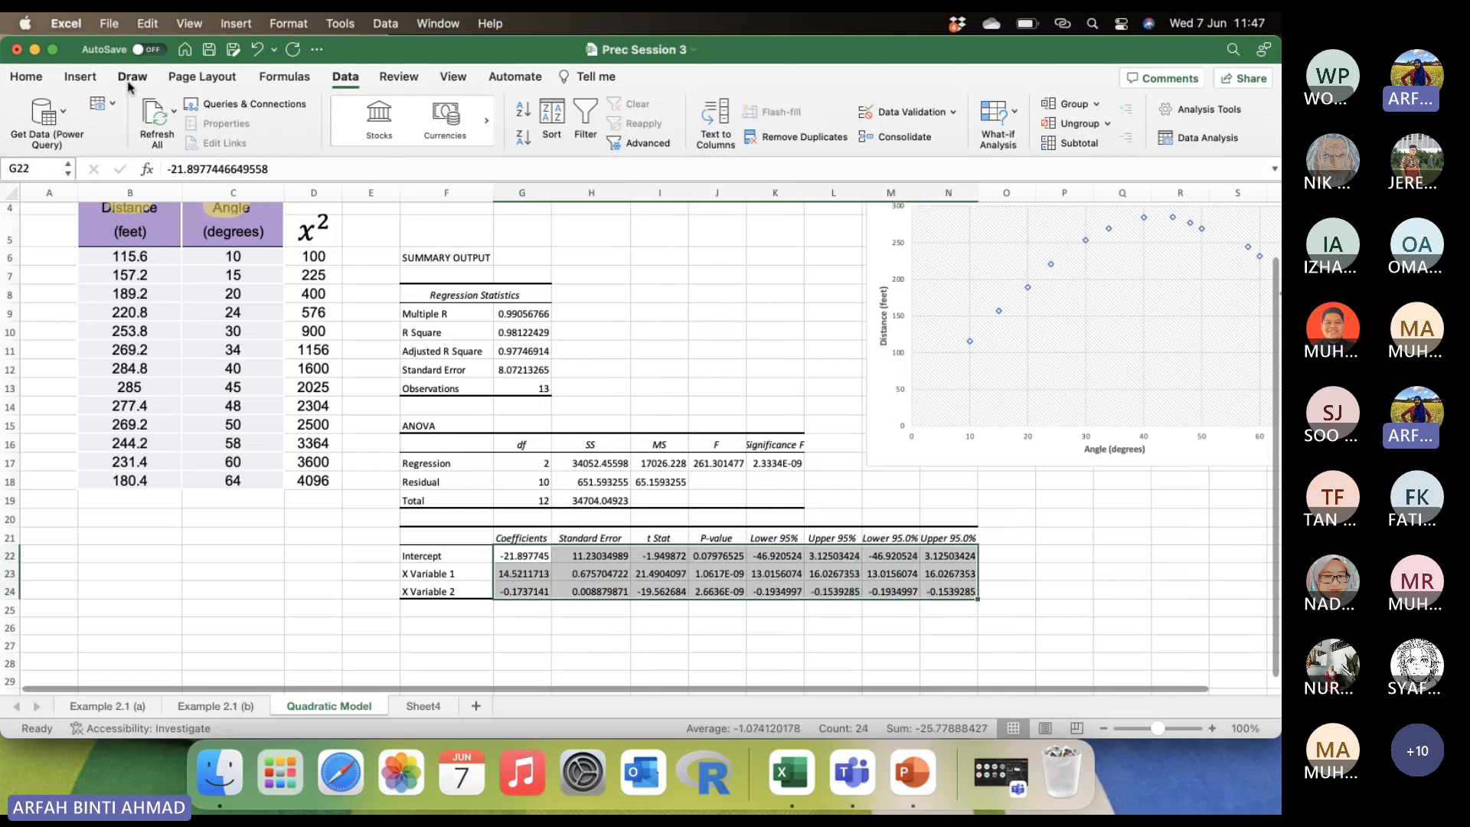
click(28, 79)
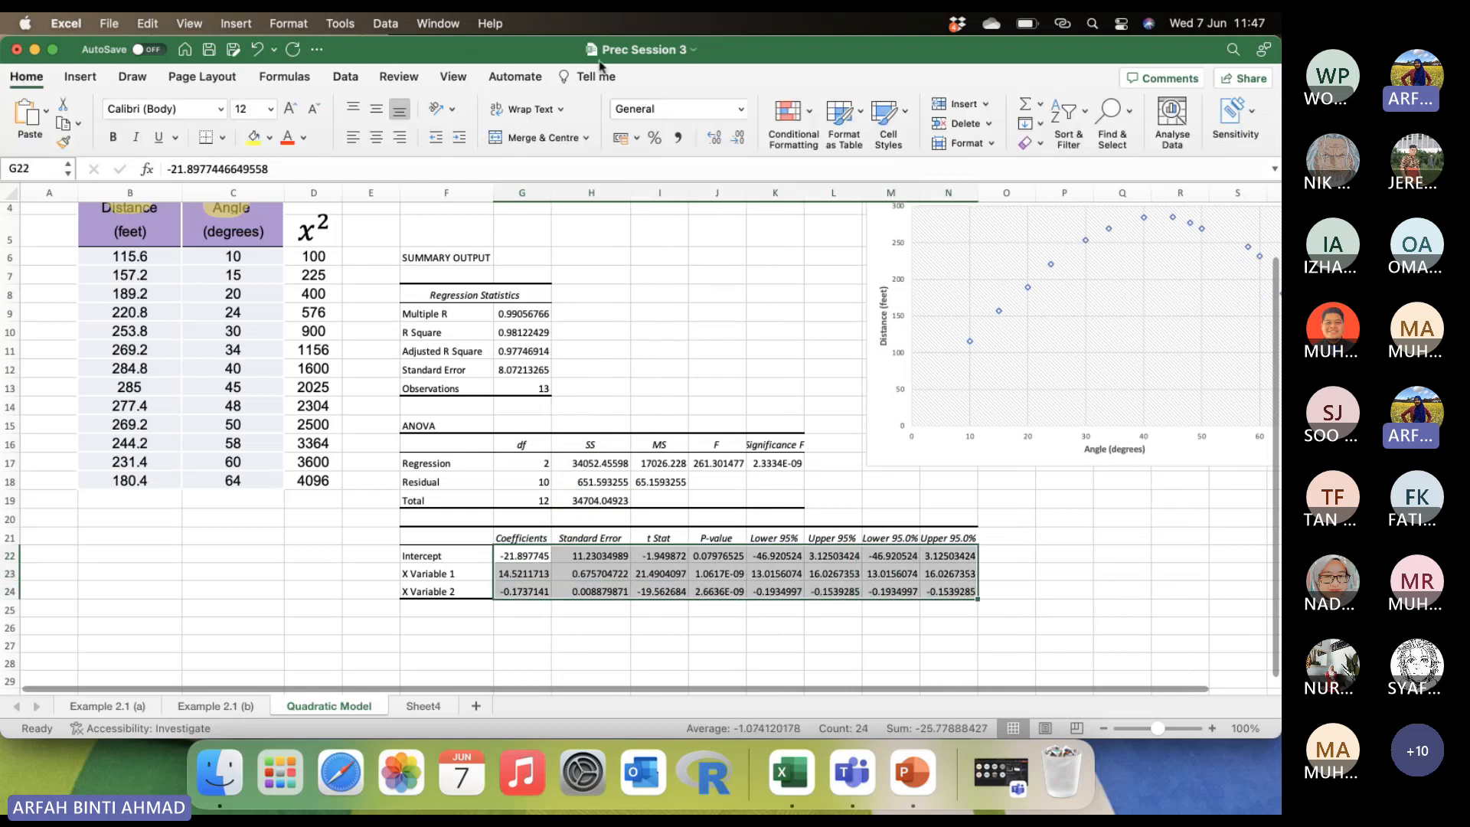
click(736, 138)
click(736, 138)
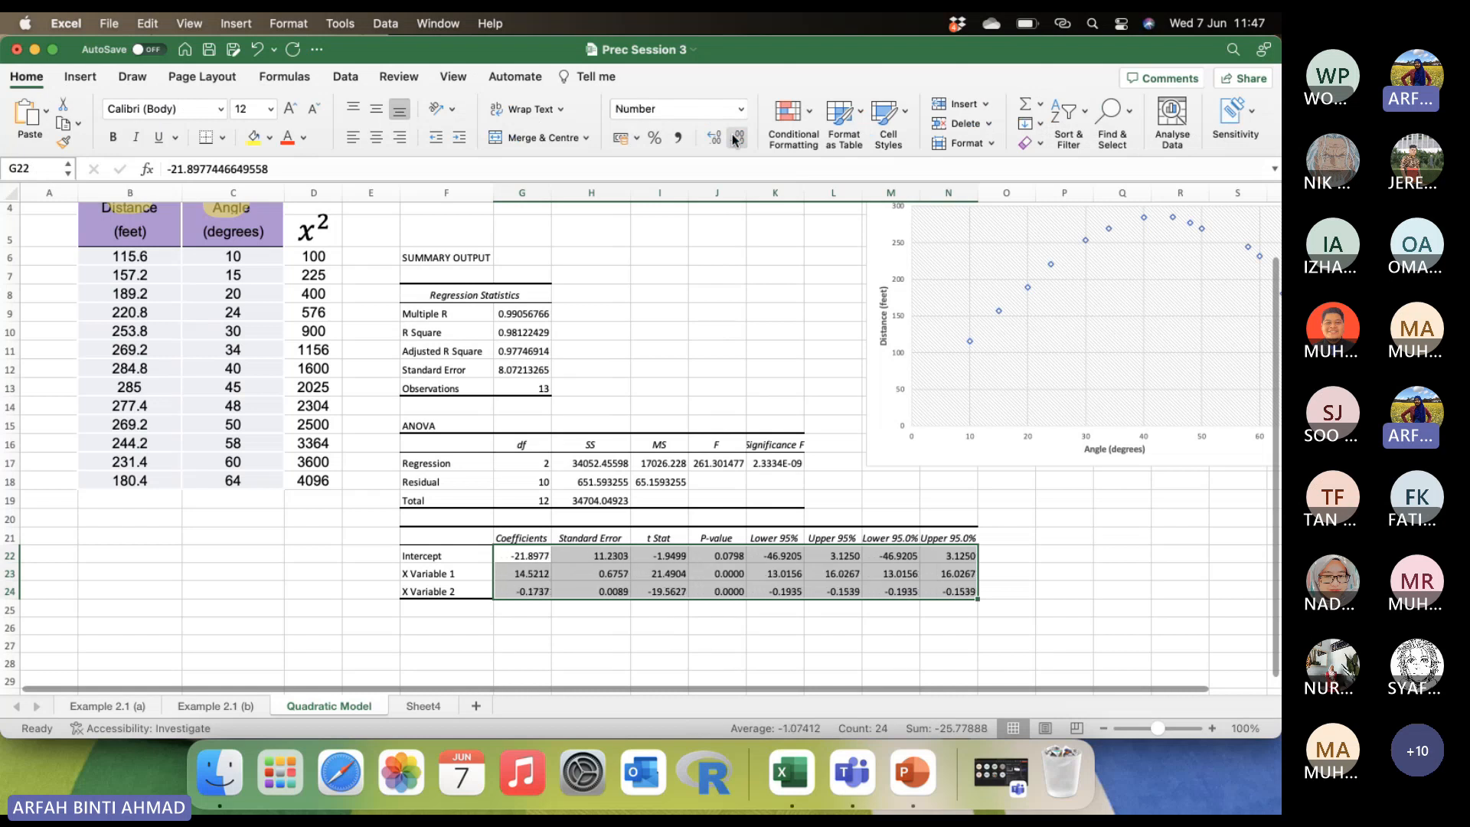
click(679, 364)
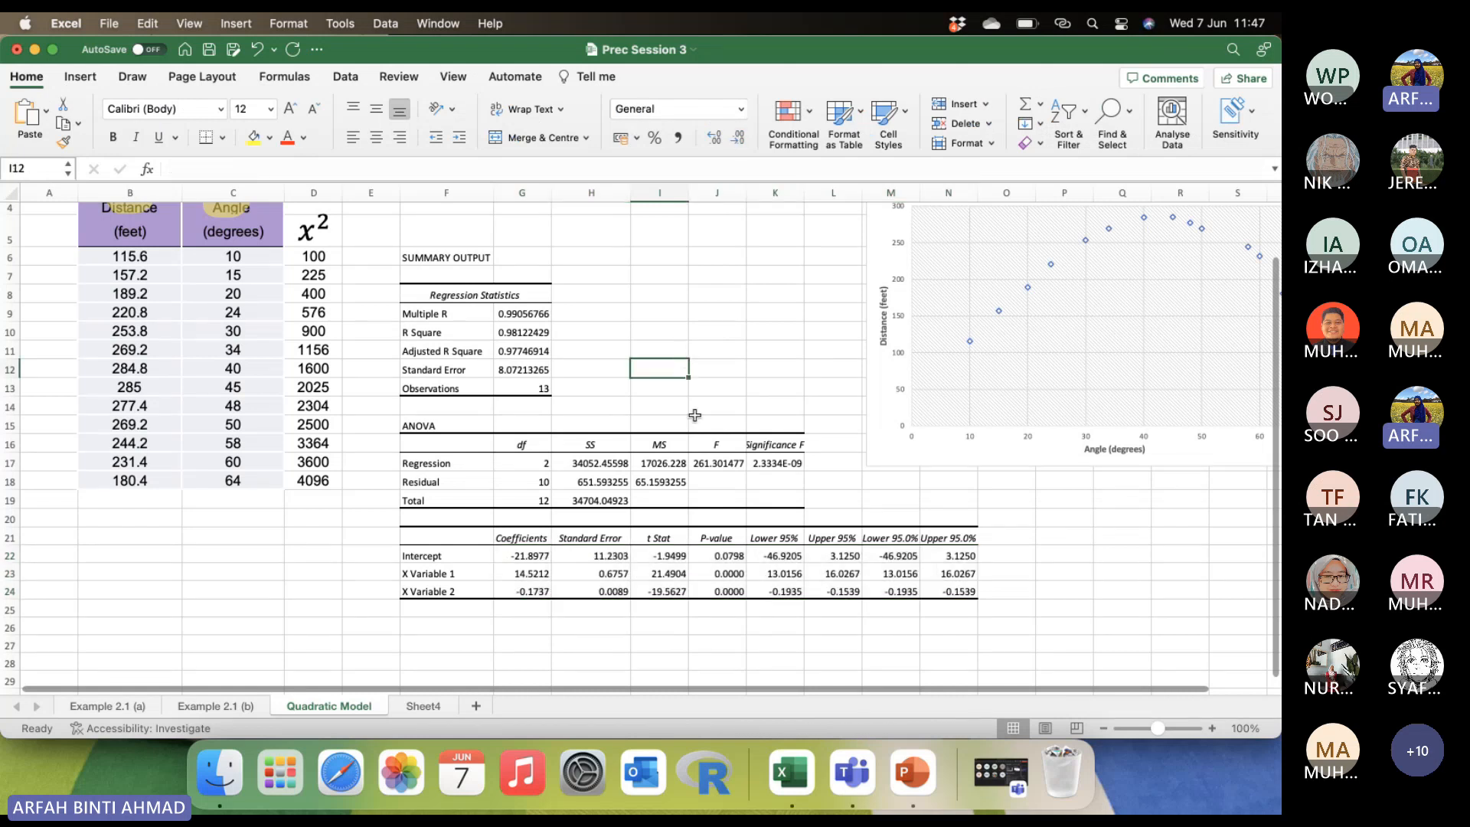
Centre the coefficient table values in G22:N24 both horizontally and vertically.
double_click(523, 556)
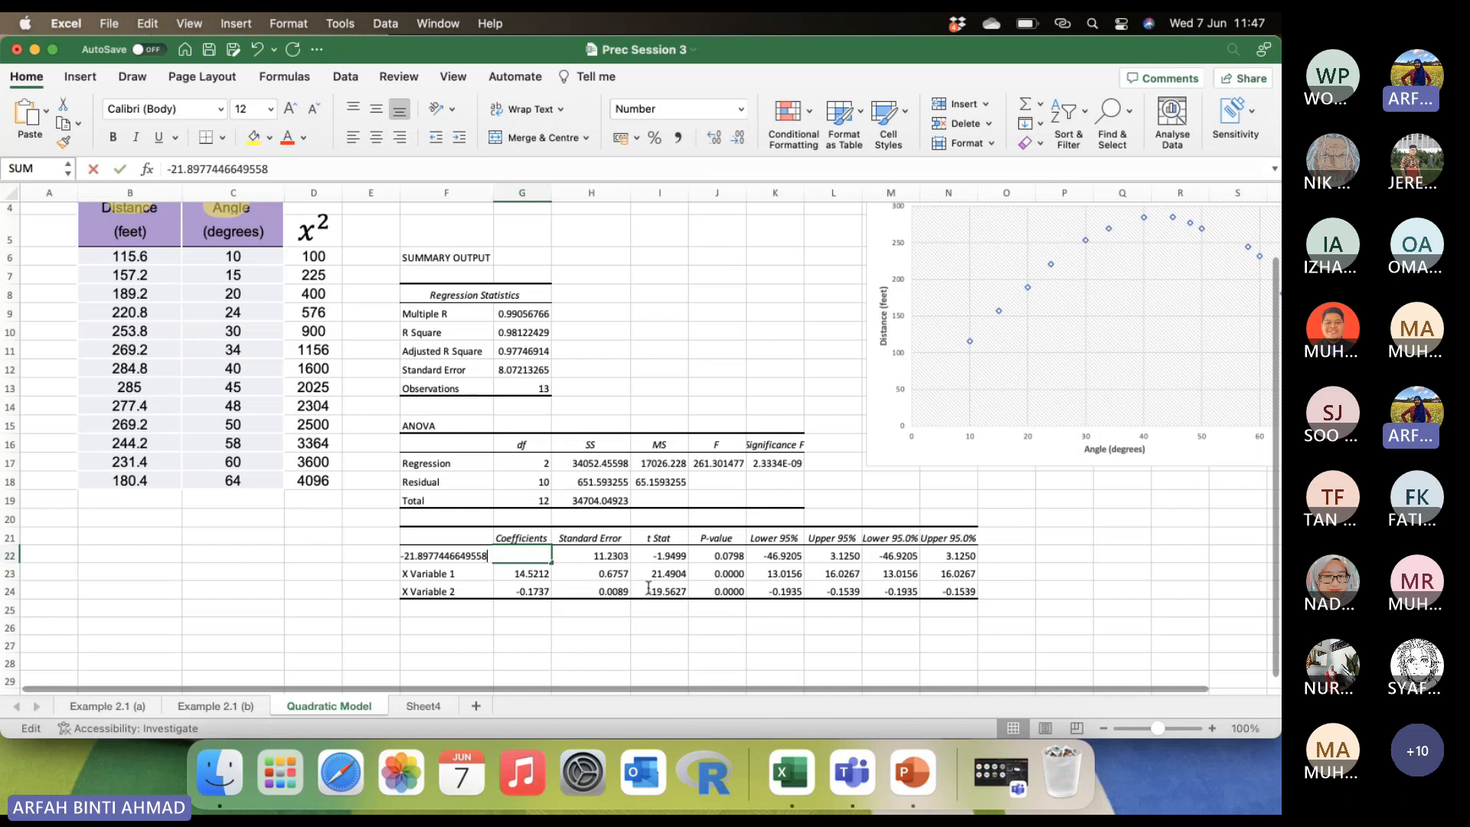
click(590, 660)
drag(540, 554, 957, 592)
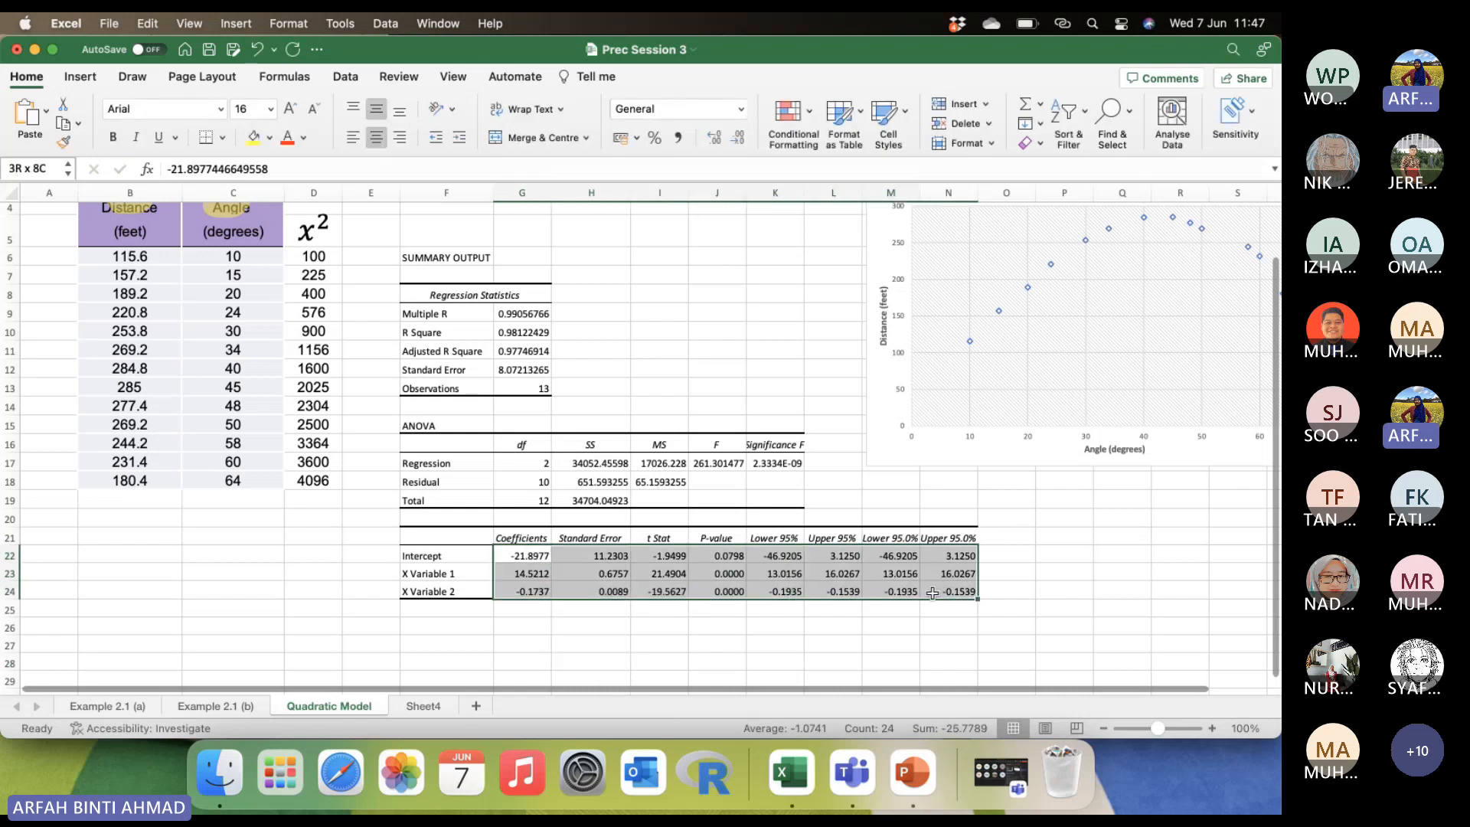
click(376, 137)
click(376, 108)
click(659, 312)
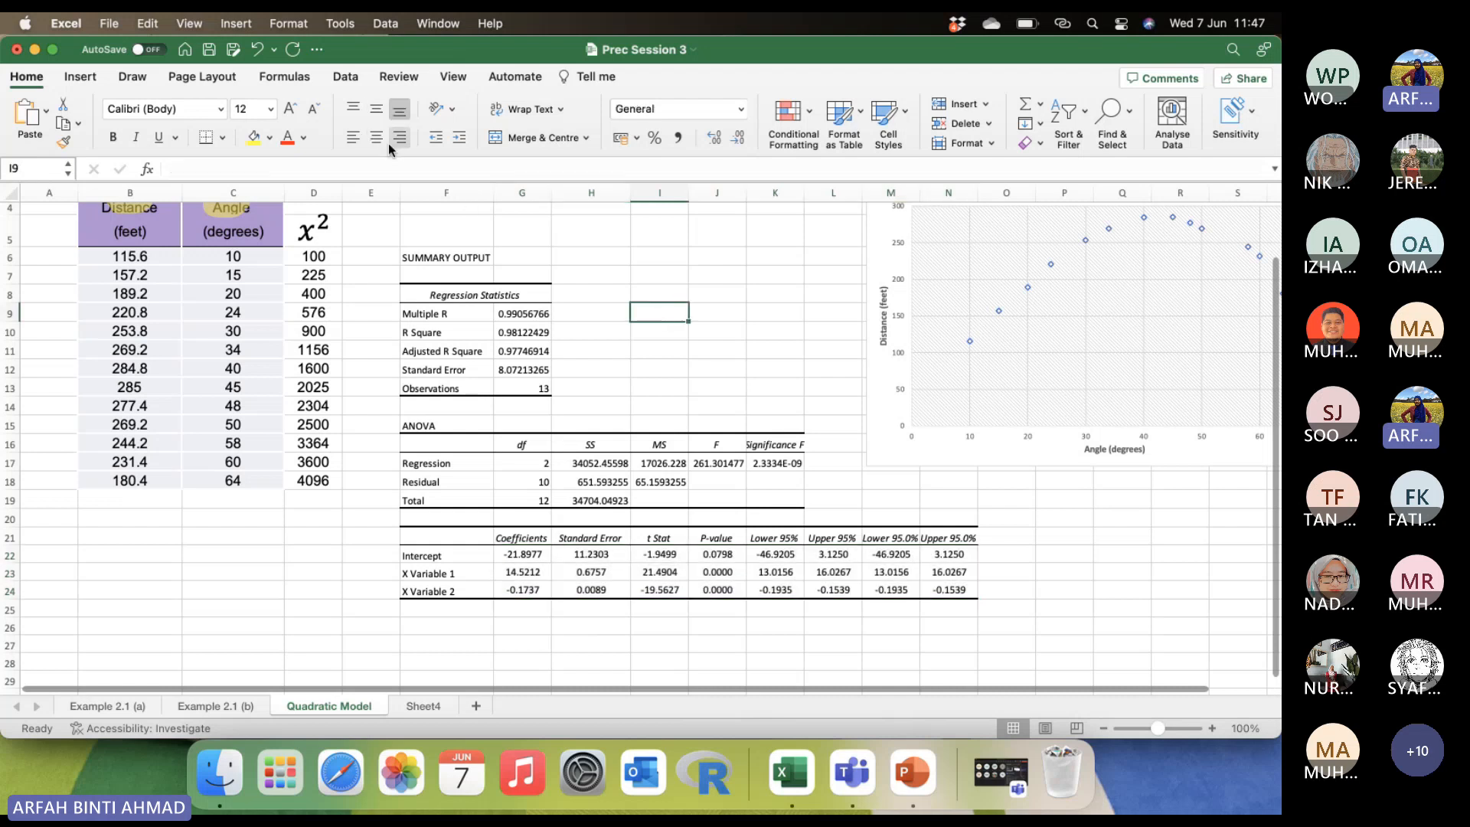
Circle the Coefficients column of the regression output with the yellow highlighter.
click(130, 79)
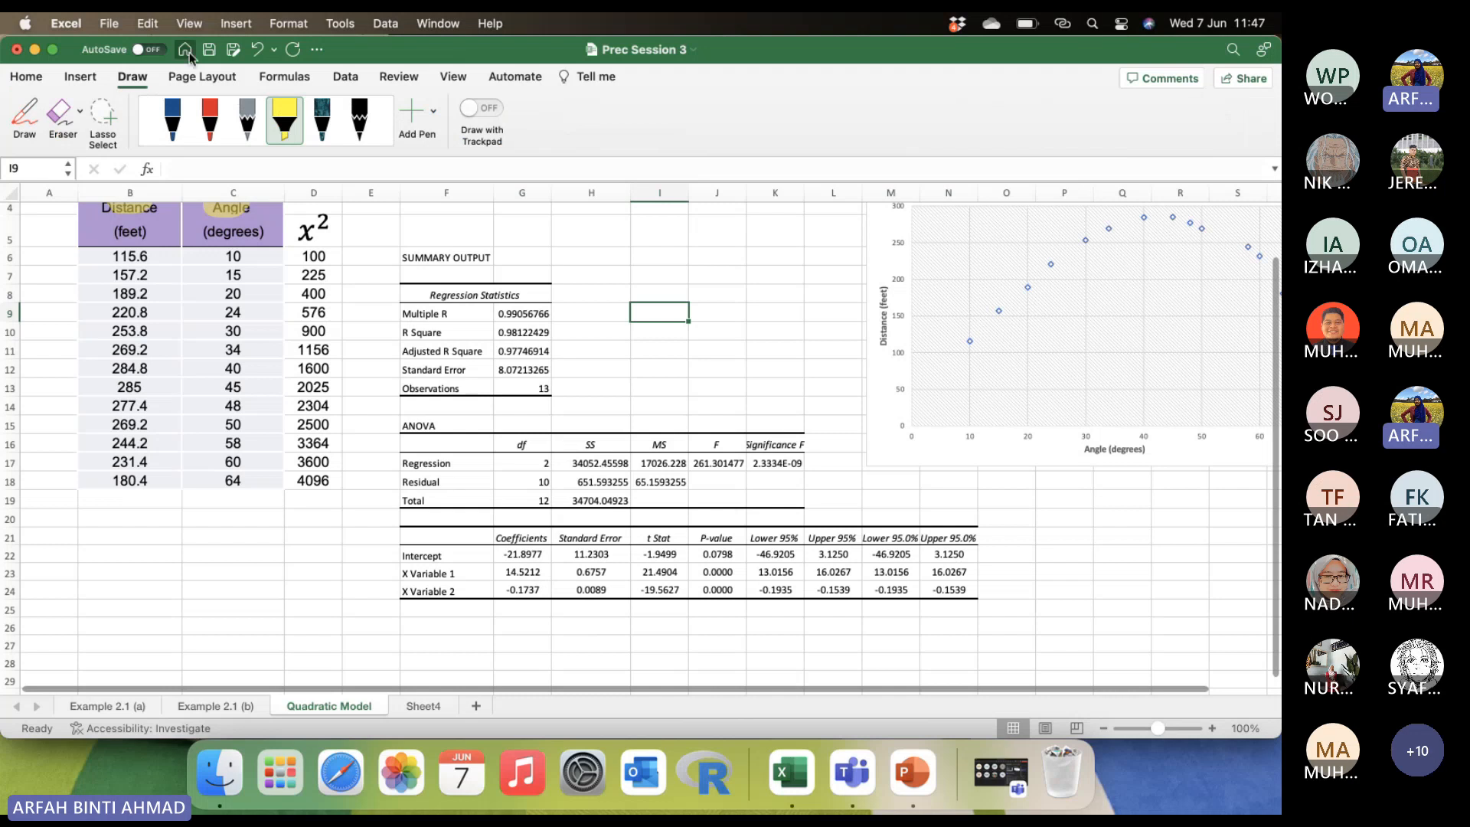
click(299, 125)
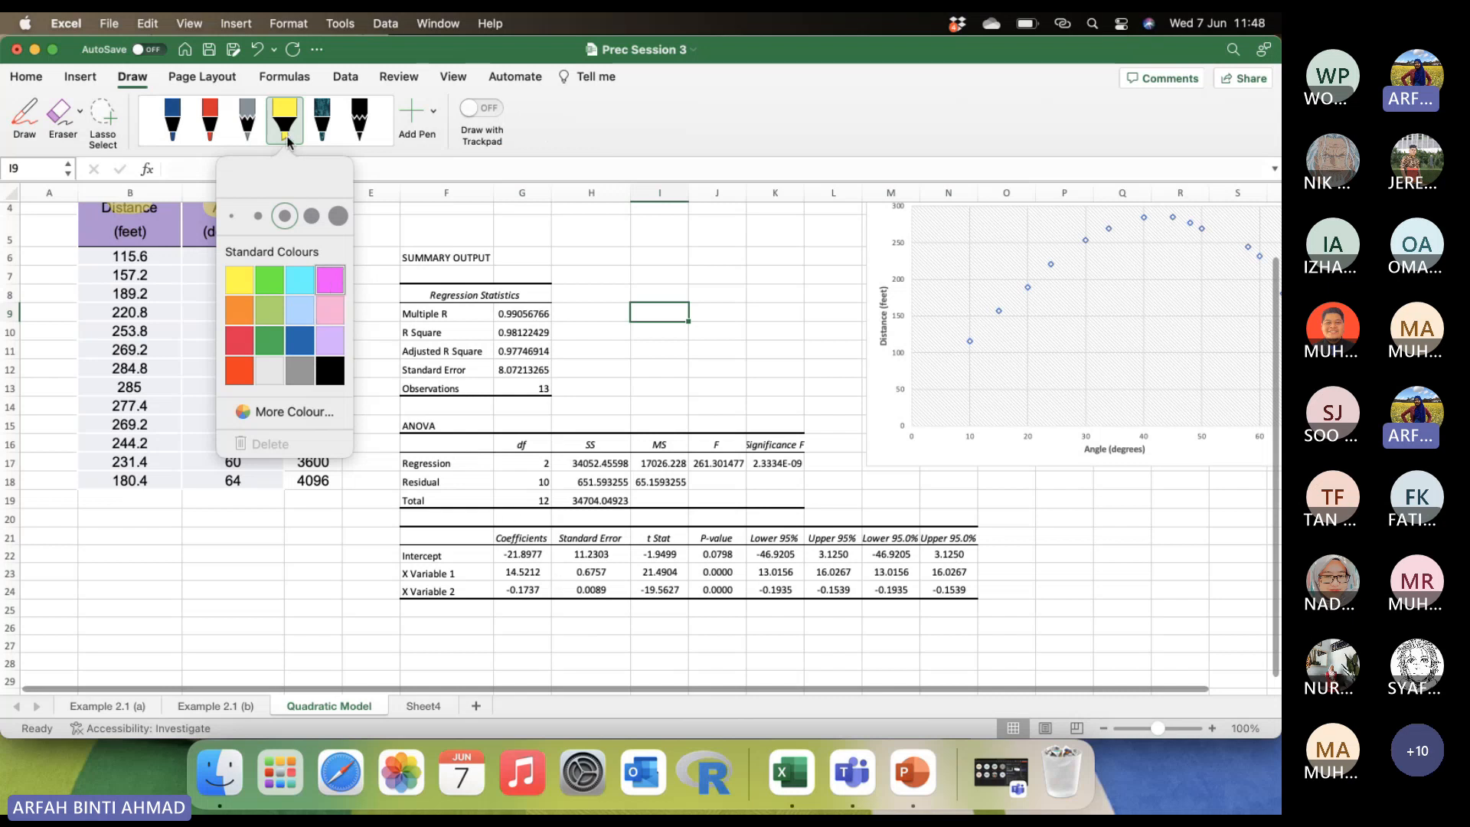
click(392, 239)
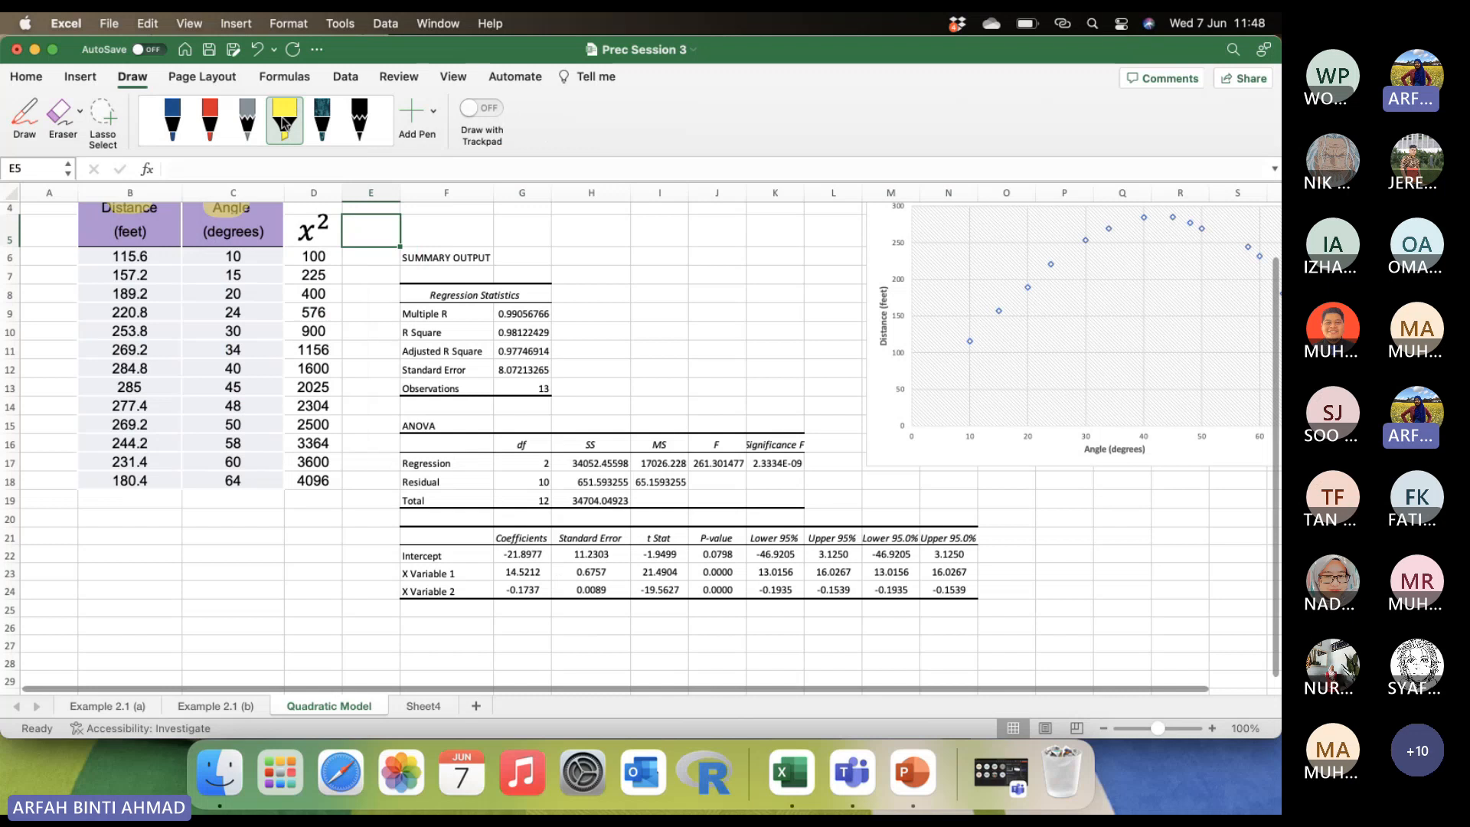
click(25, 111)
mouse_move(511, 510)
mouse_down()
mouse_move(496, 514)
mouse_move(485, 576)
mouse_move(515, 617)
mouse_move(547, 557)
mouse_move(511, 523)
mouse_up()
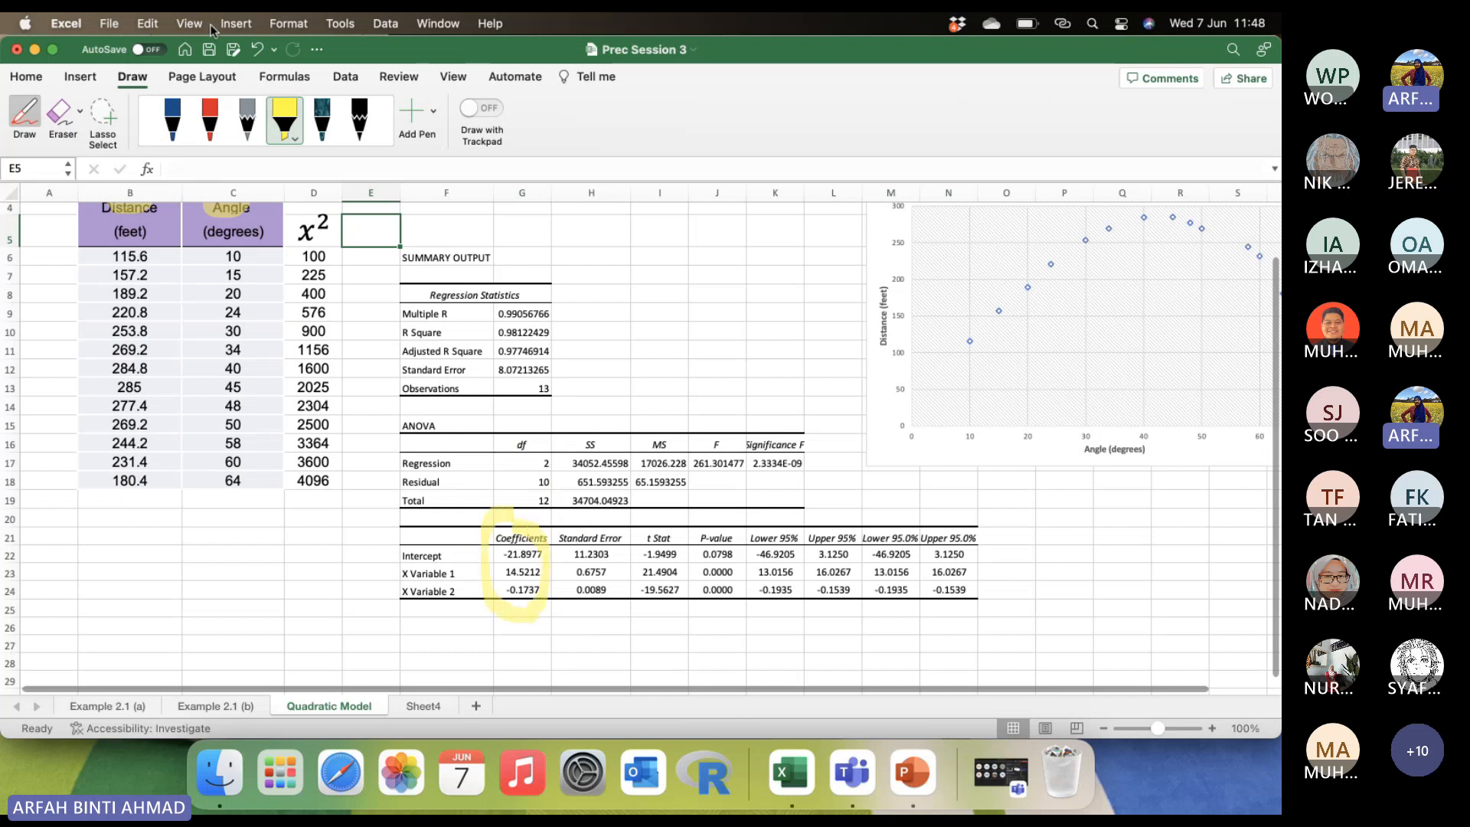
Handwrite the fitted equation y = -21.8977 + 14.5212x - 0.1737x² in red pen below the data table.
click(210, 119)
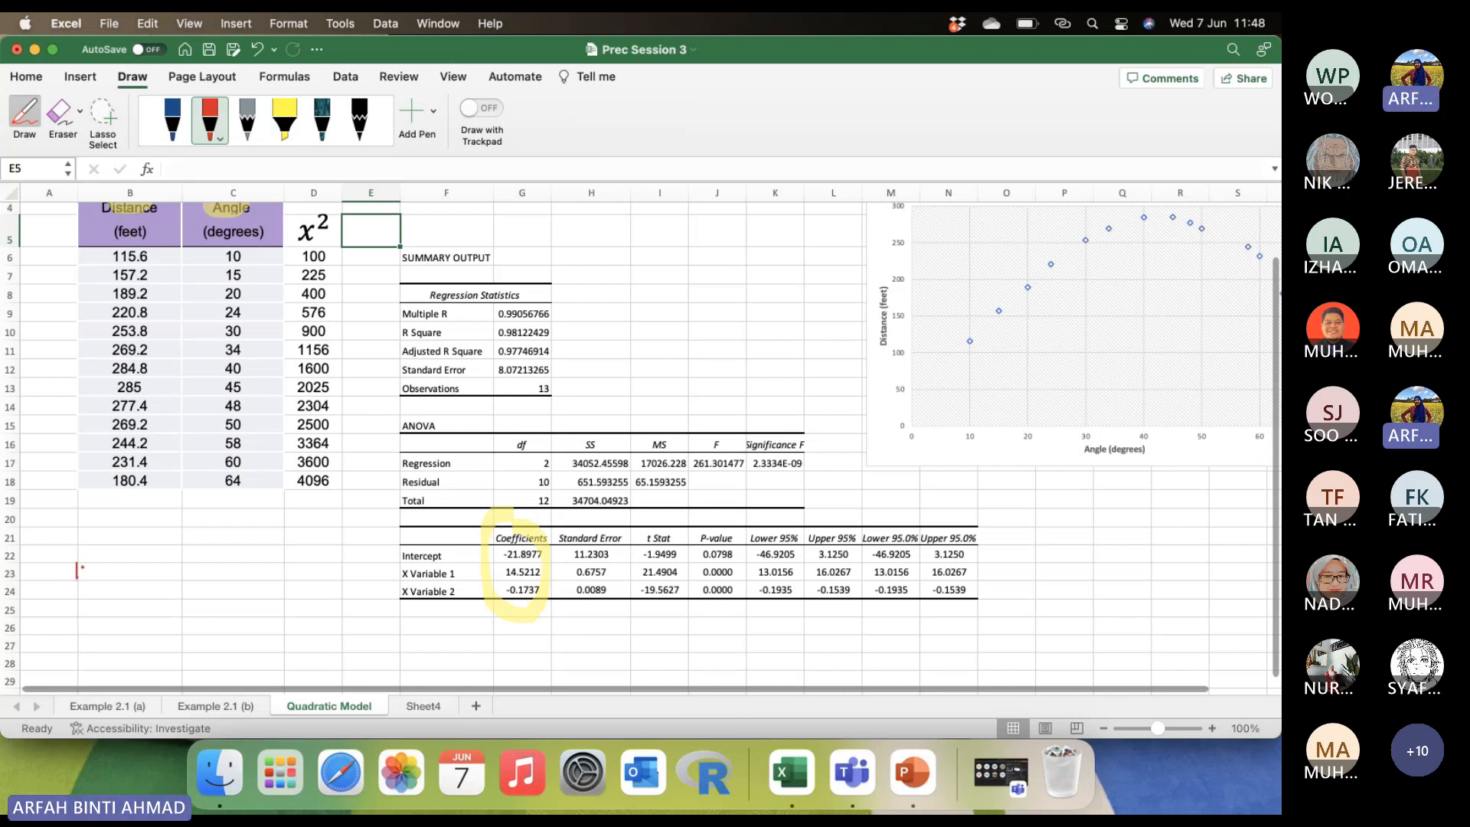
drag(77, 571, 89, 595)
drag(127, 571, 144, 570)
mouse_move(206, 558)
mouse_down()
mouse_move(202, 572)
mouse_move(280, 582)
mouse_up()
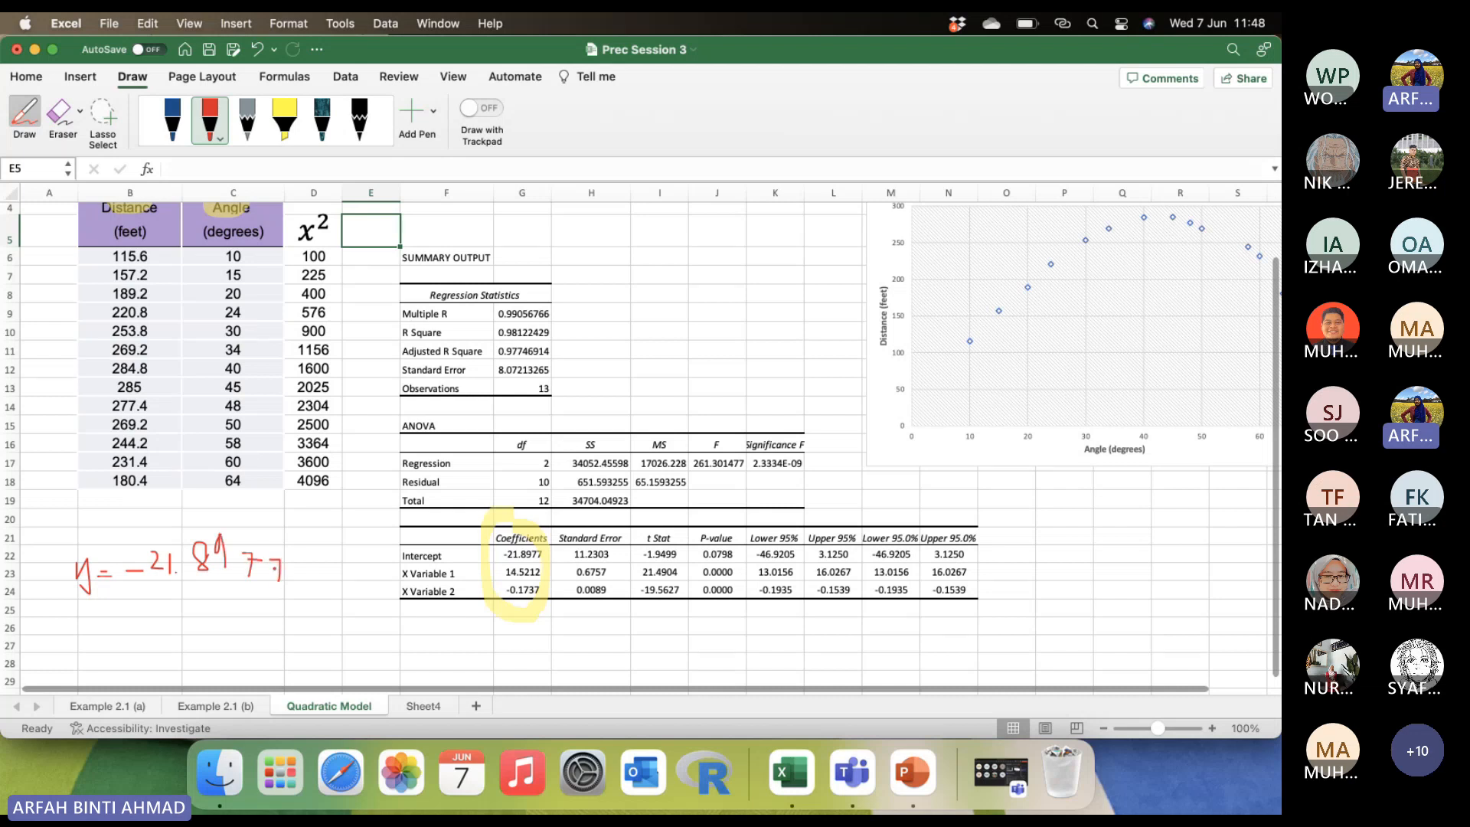
mouse_move(119, 619)
mouse_down()
mouse_move(144, 620)
mouse_move(133, 653)
mouse_move(157, 649)
mouse_move(179, 670)
mouse_move(203, 648)
mouse_move(304, 671)
mouse_move(357, 656)
mouse_move(381, 628)
mouse_move(426, 663)
mouse_move(437, 645)
mouse_move(493, 657)
mouse_up()
click(227, 653)
drag(491, 634, 502, 653)
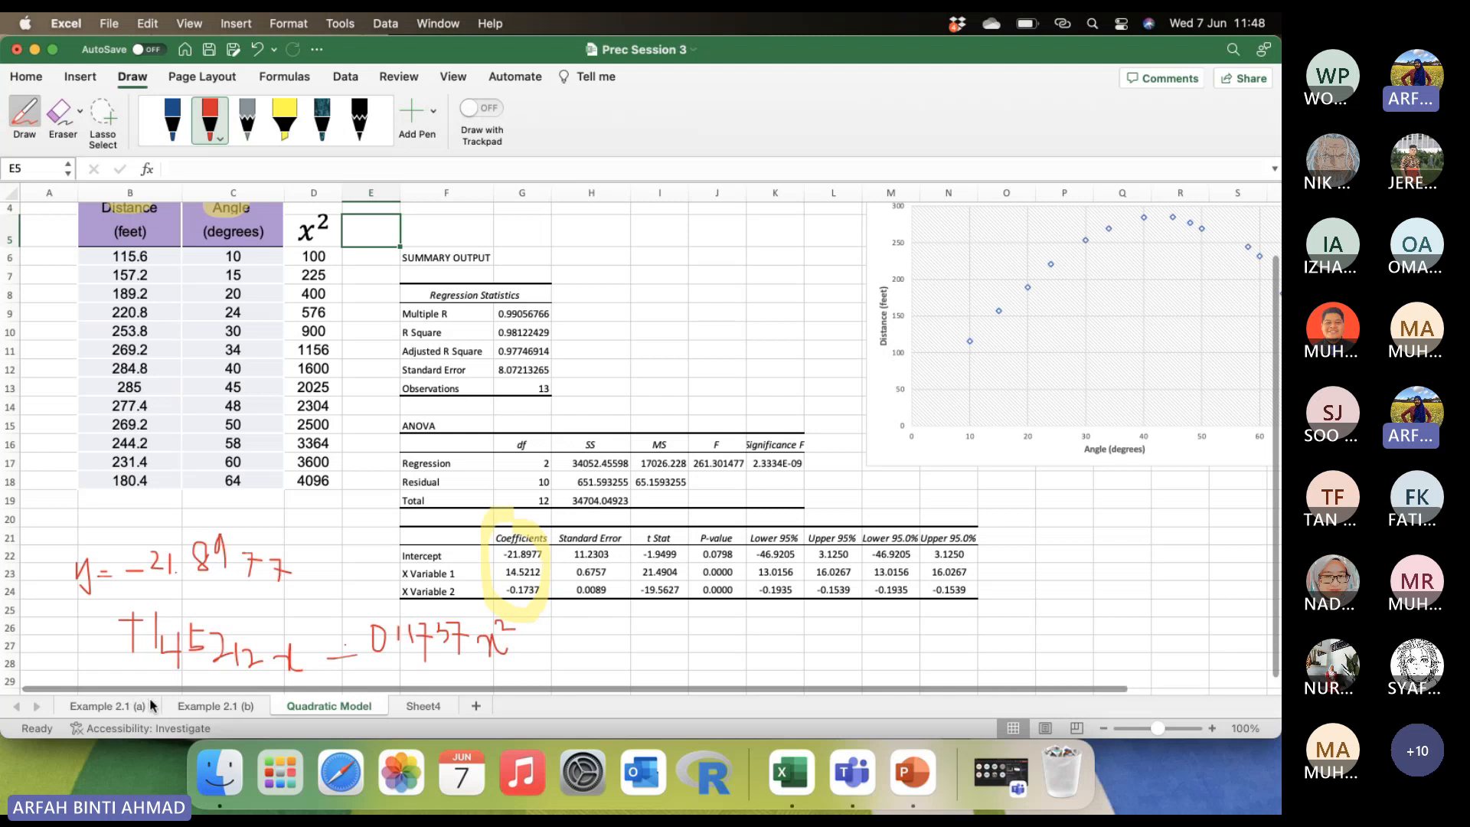
click(528, 629)
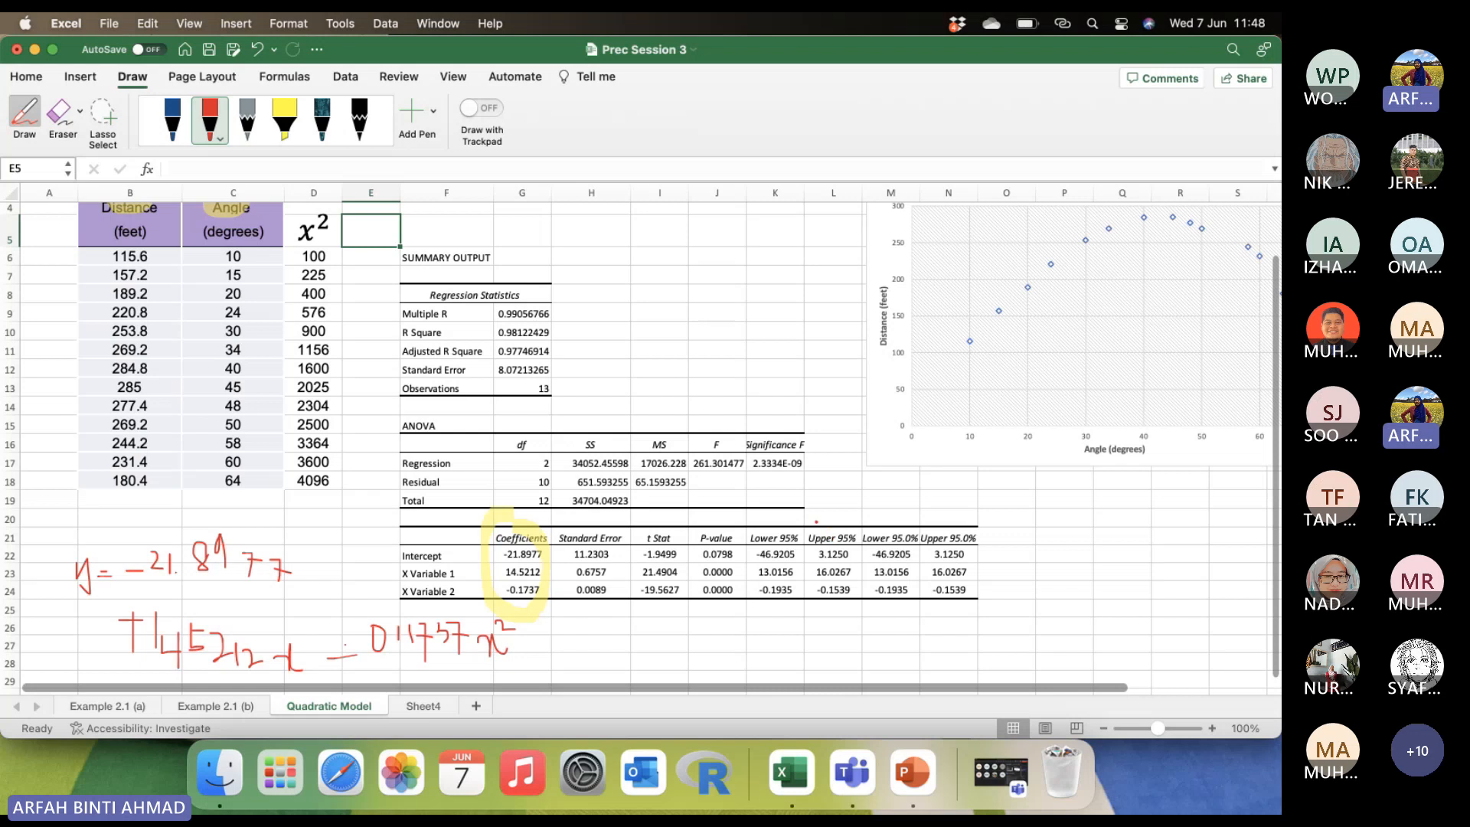
Circle in red the Lower and Upper 95% columns, the ANOVA heading and the values from Multiple R to Adjusted R Square.
mouse_move(781, 516)
mouse_down()
mouse_move(745, 535)
mouse_move(762, 624)
mouse_move(846, 622)
mouse_move(850, 525)
mouse_move(779, 526)
mouse_up()
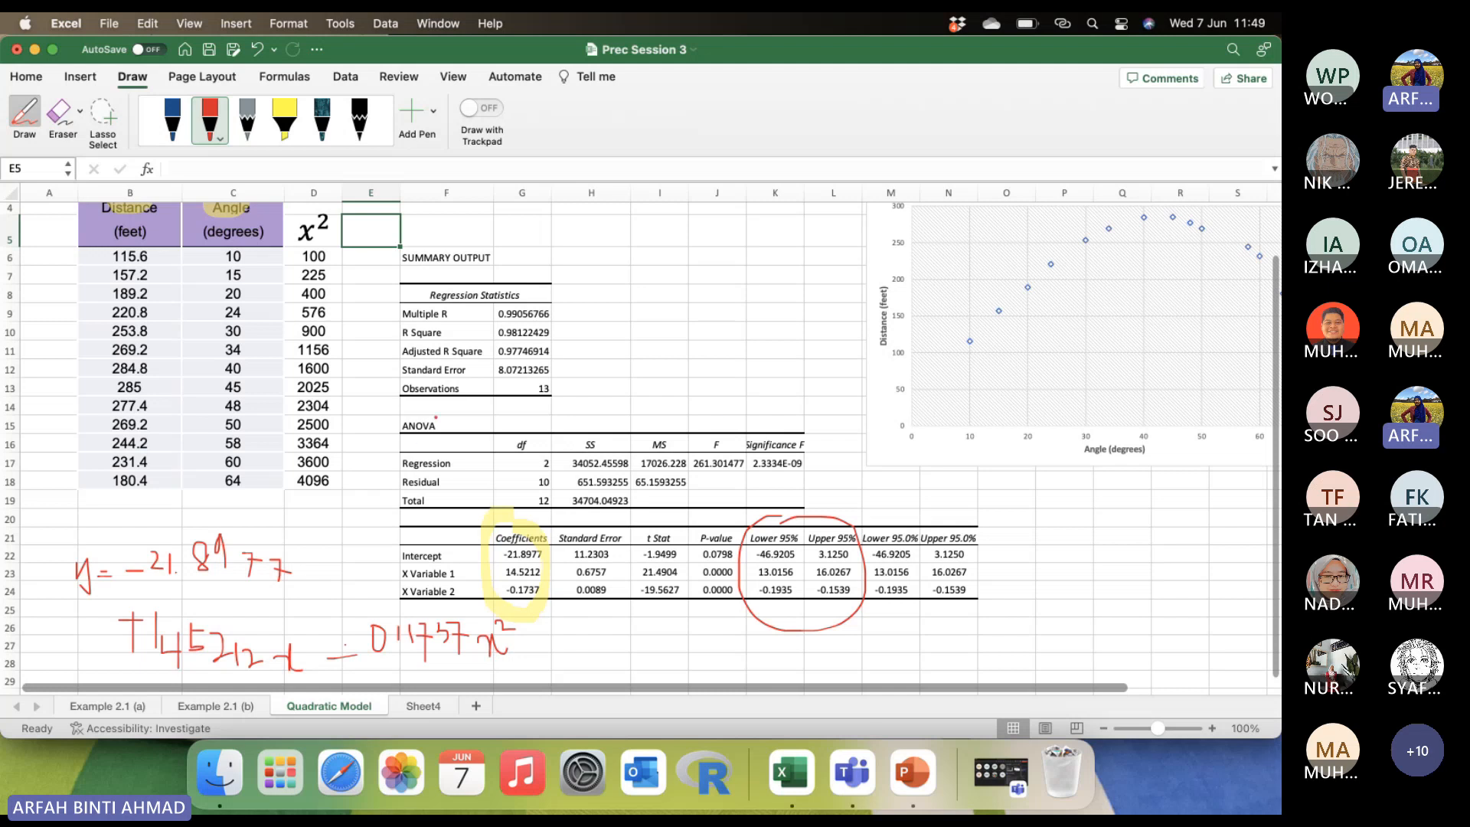
mouse_move(429, 417)
mouse_down()
mouse_move(393, 431)
mouse_move(462, 423)
mouse_move(435, 415)
mouse_up()
mouse_move(494, 309)
mouse_down()
mouse_move(490, 340)
mouse_move(528, 363)
mouse_move(560, 354)
mouse_move(527, 305)
mouse_move(488, 314)
mouse_move(580, 290)
mouse_up()
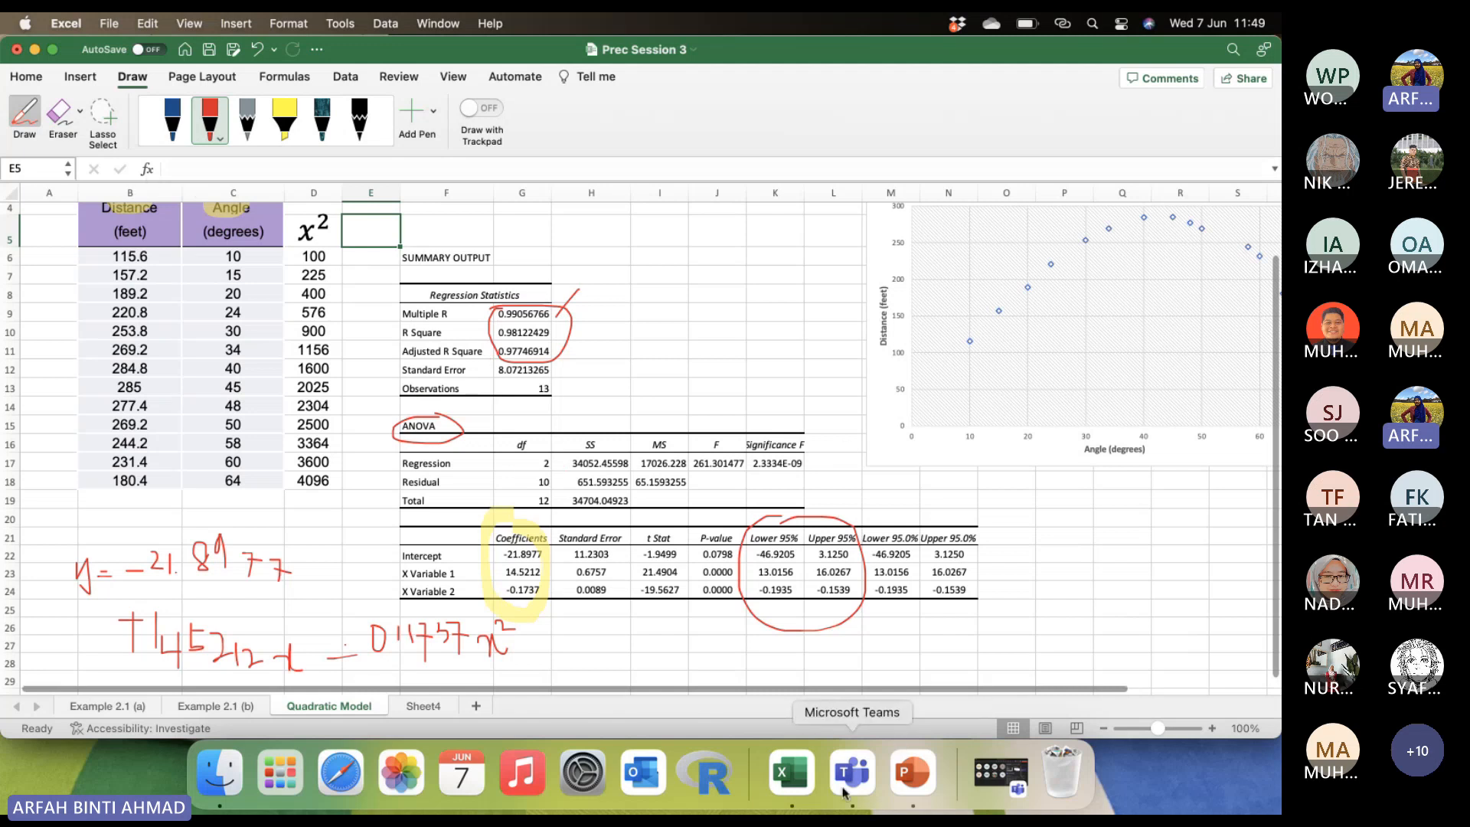
Switch to the PowerPoint deck, start the slide show at slide 17 and show the next slide with the fitted quadratic model.
click(905, 781)
key(Down)
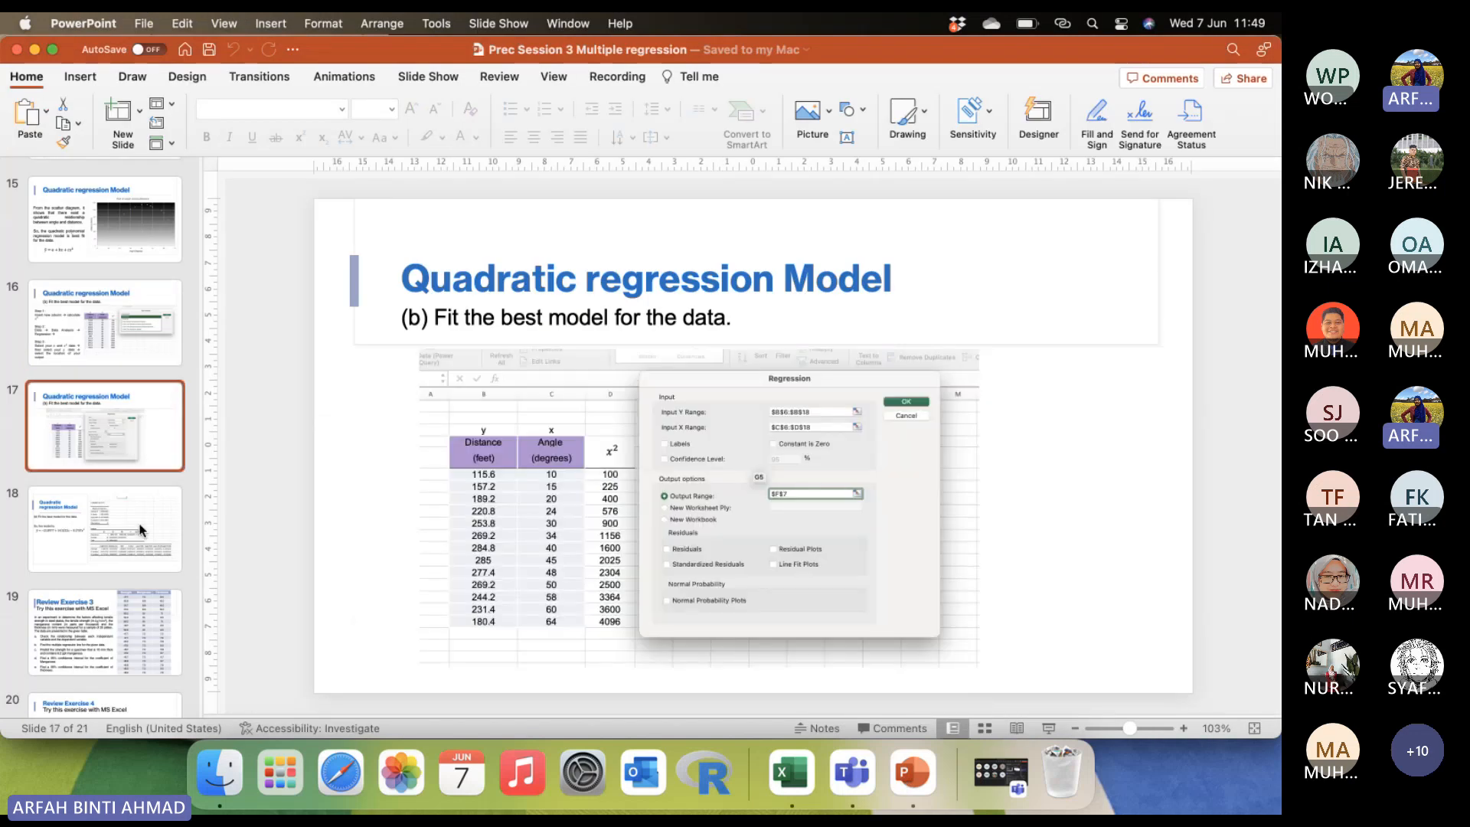
click(1049, 729)
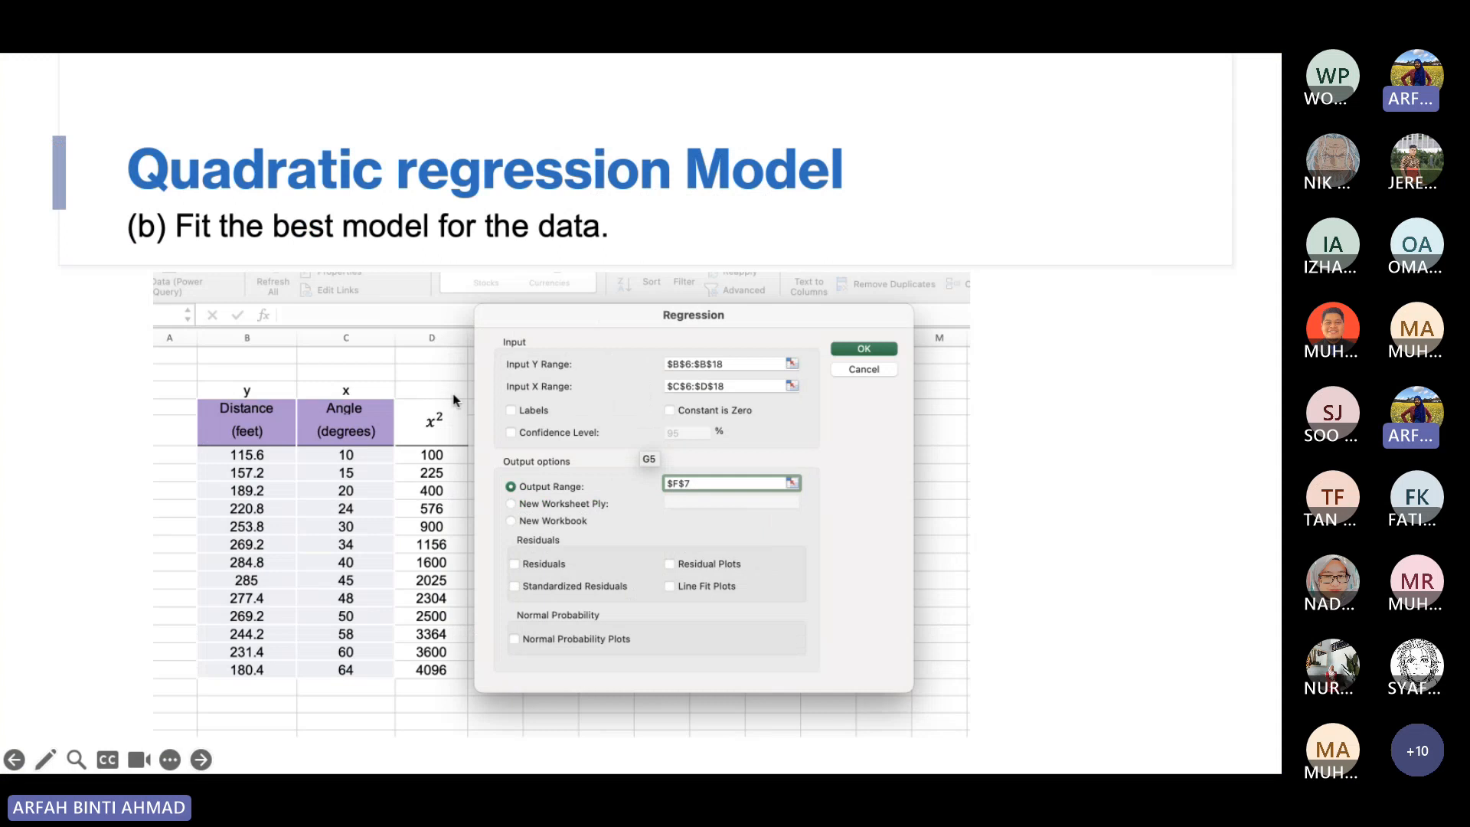
click(411, 549)
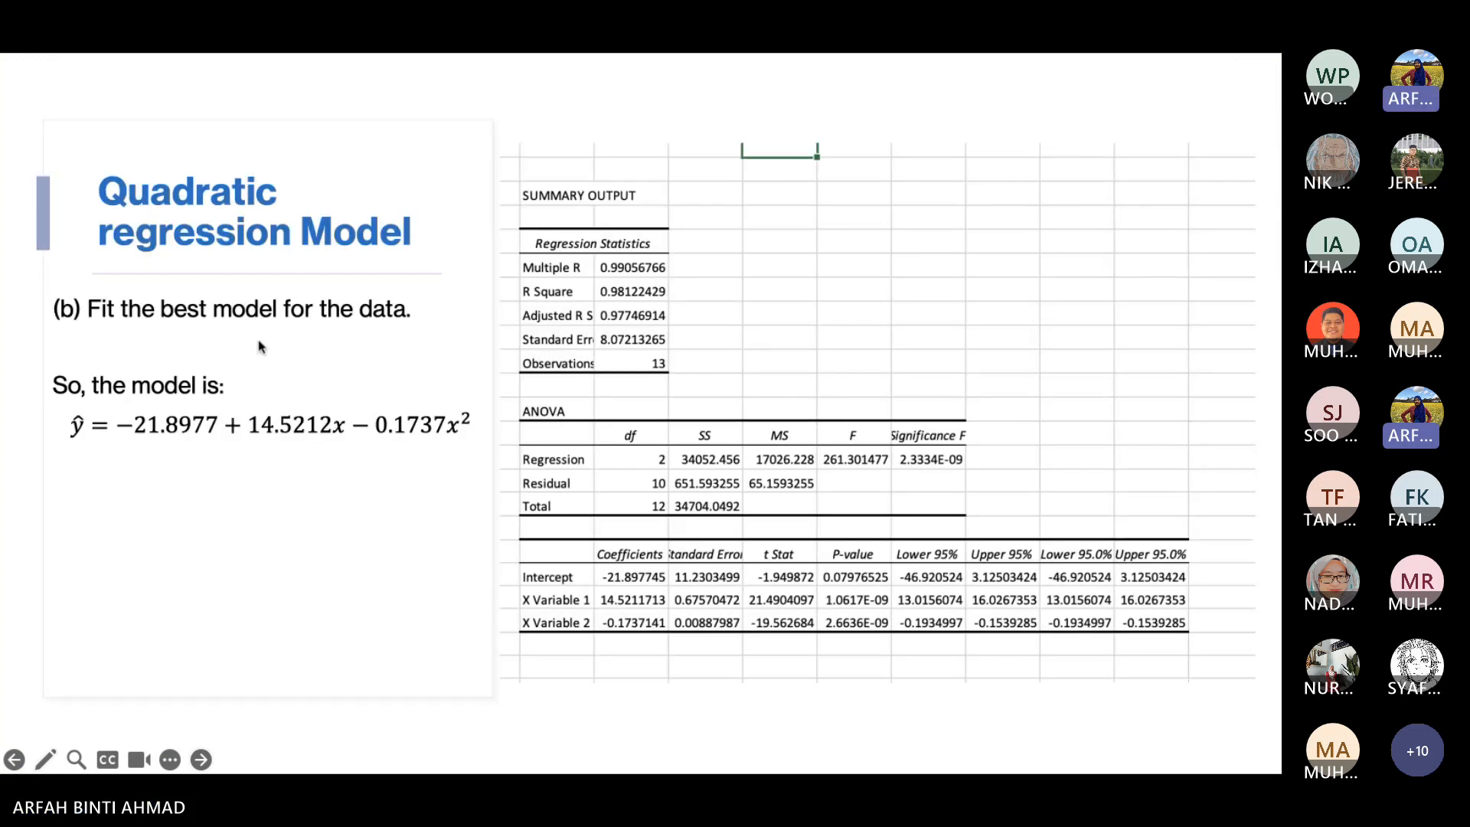
key(Left)
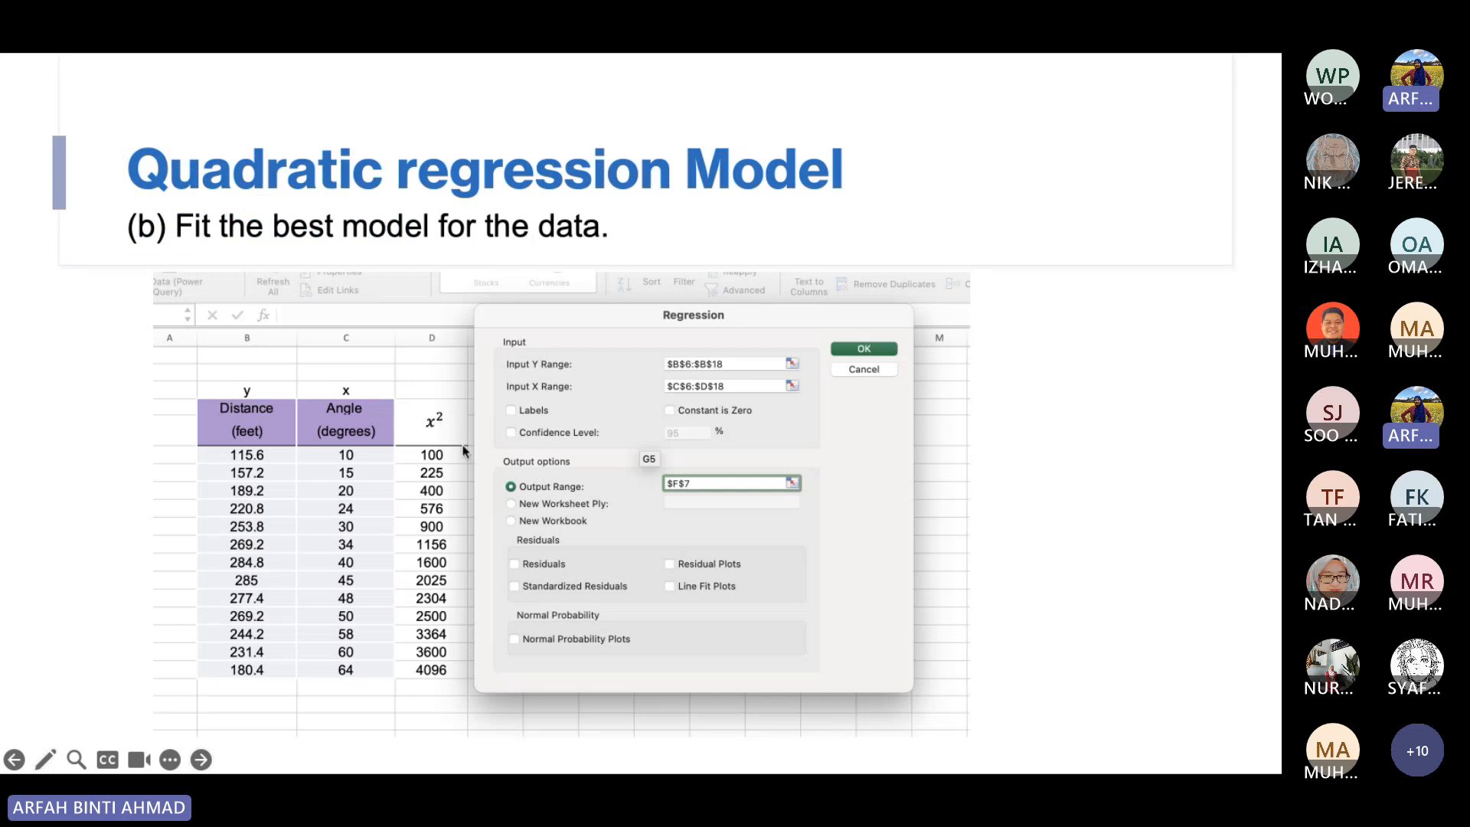
key(Right)
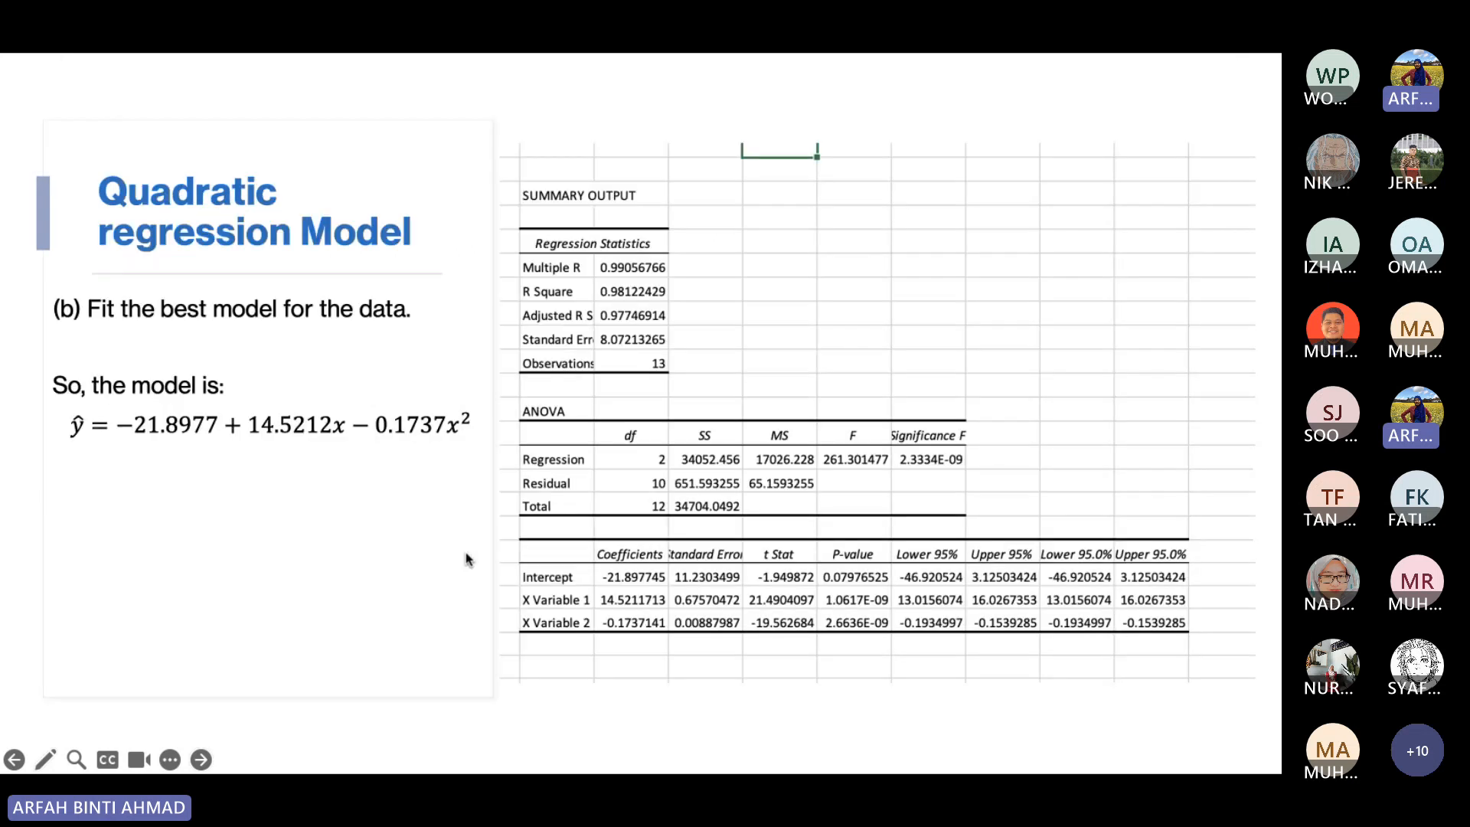